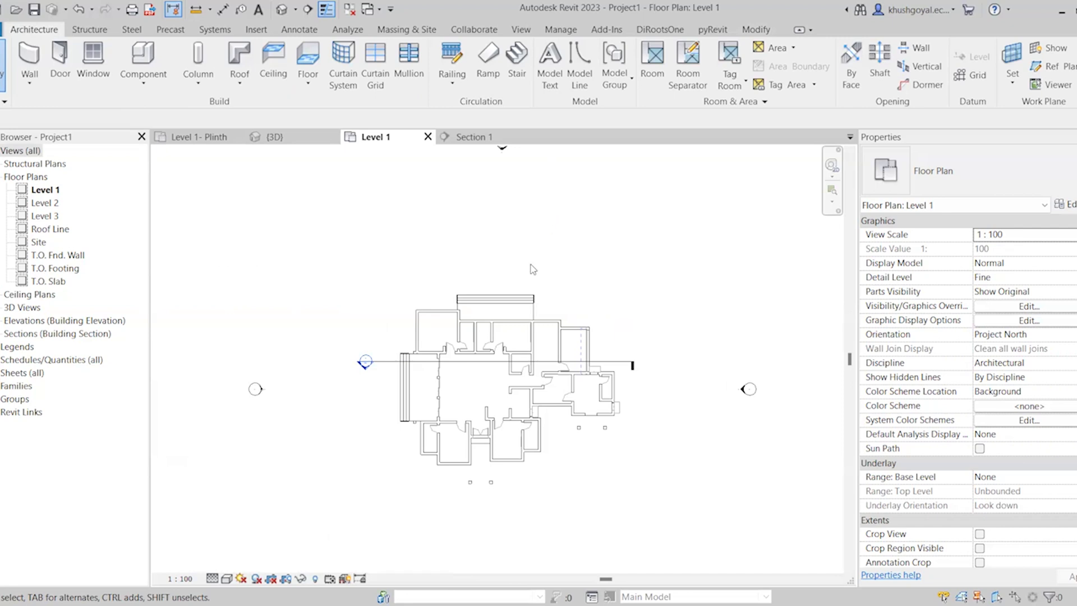
Place tagged rooms in the six enclosed spaces along the upper side of the Level 1 floor plan
{"action": "scroll", "coordinate": [598, 386], "scroll_direction": "up", "scroll_amount": 2}
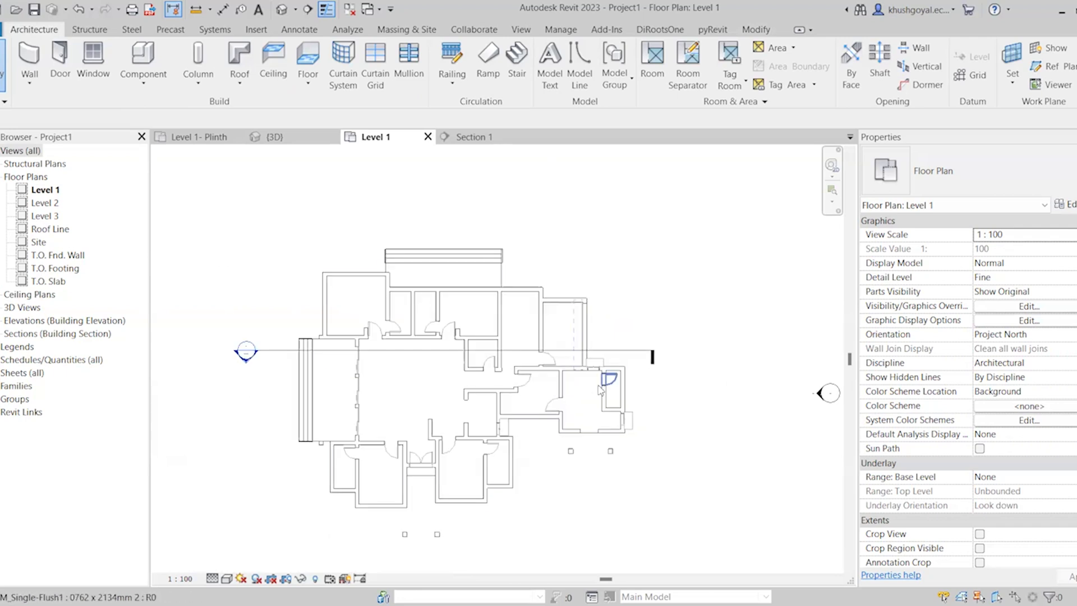
{"action": "scroll", "coordinate": [529, 498], "scroll_direction": "up", "scroll_amount": 2}
{"action": "scroll", "coordinate": [619, 371], "scroll_direction": "down", "scroll_amount": 2}
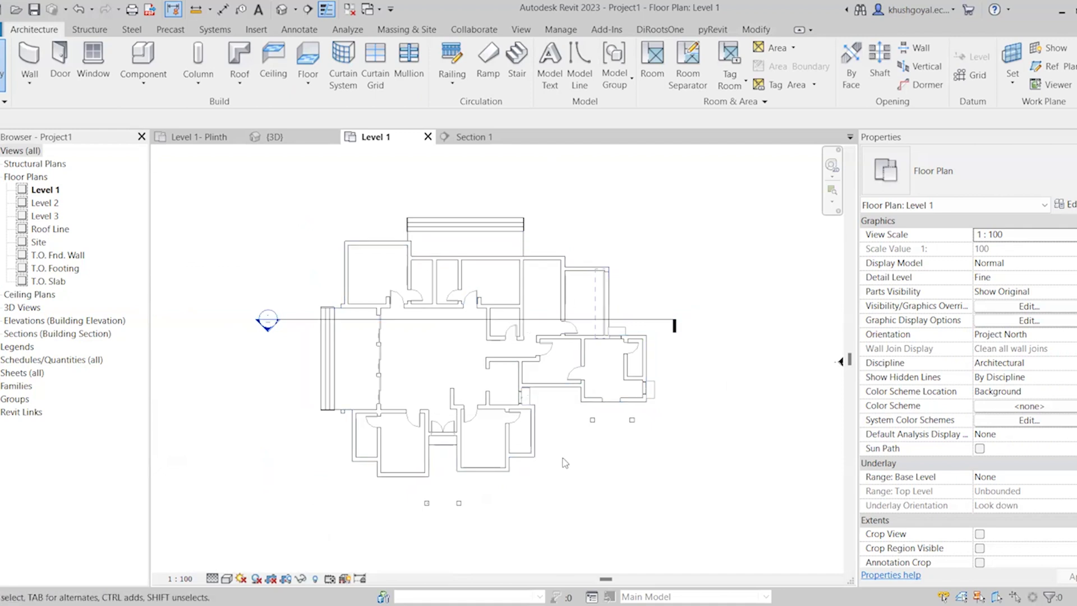
{"action": "scroll", "coordinate": [481, 317], "scroll_direction": "up", "scroll_amount": 1}
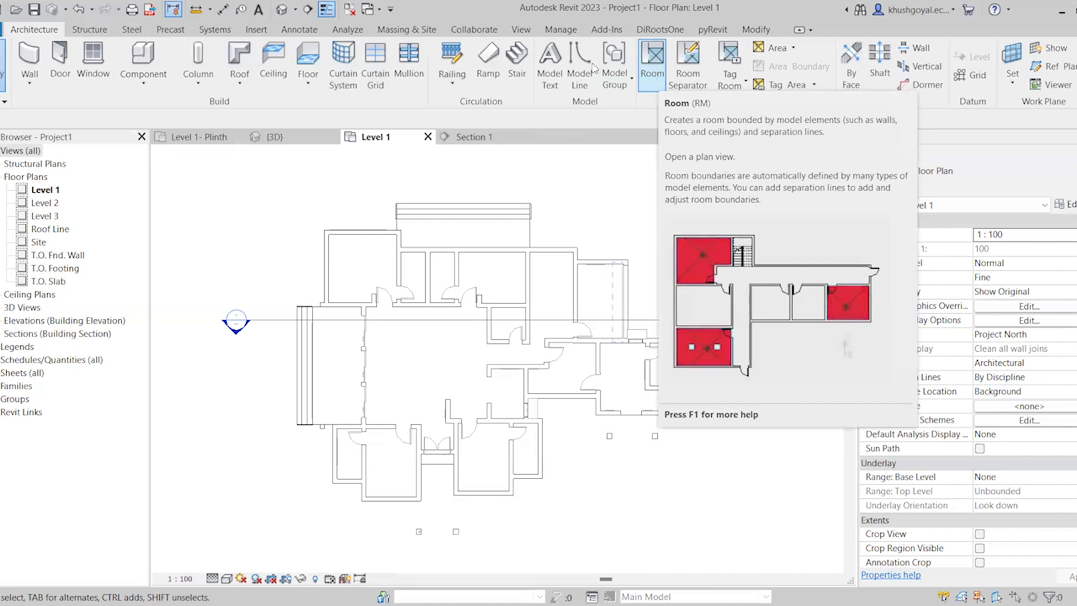
{"action": "left_click", "coordinate": [651, 62]}
{"action": "left_click", "coordinate": [654, 180]}
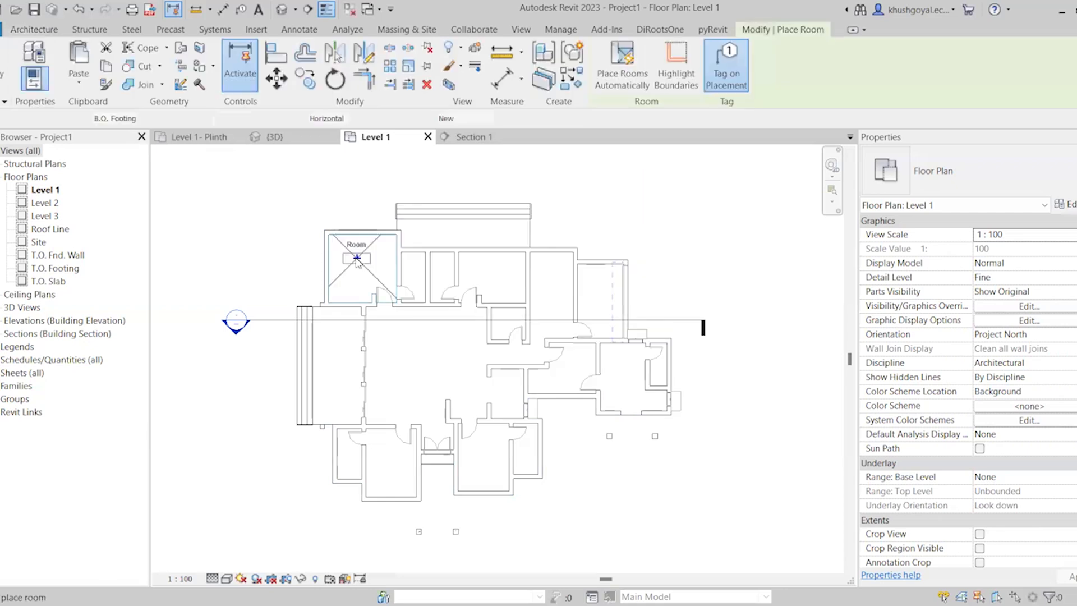
{"action": "scroll", "coordinate": [354, 264], "scroll_direction": "up", "scroll_amount": 3}
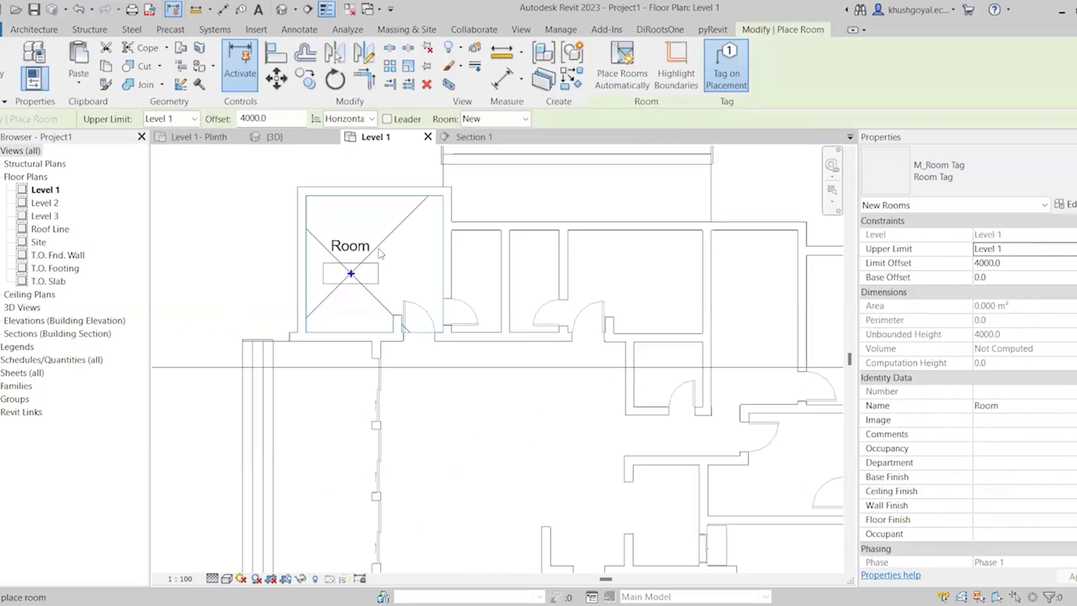
{"action": "scroll", "coordinate": [362, 269], "scroll_direction": "down", "scroll_amount": 3}
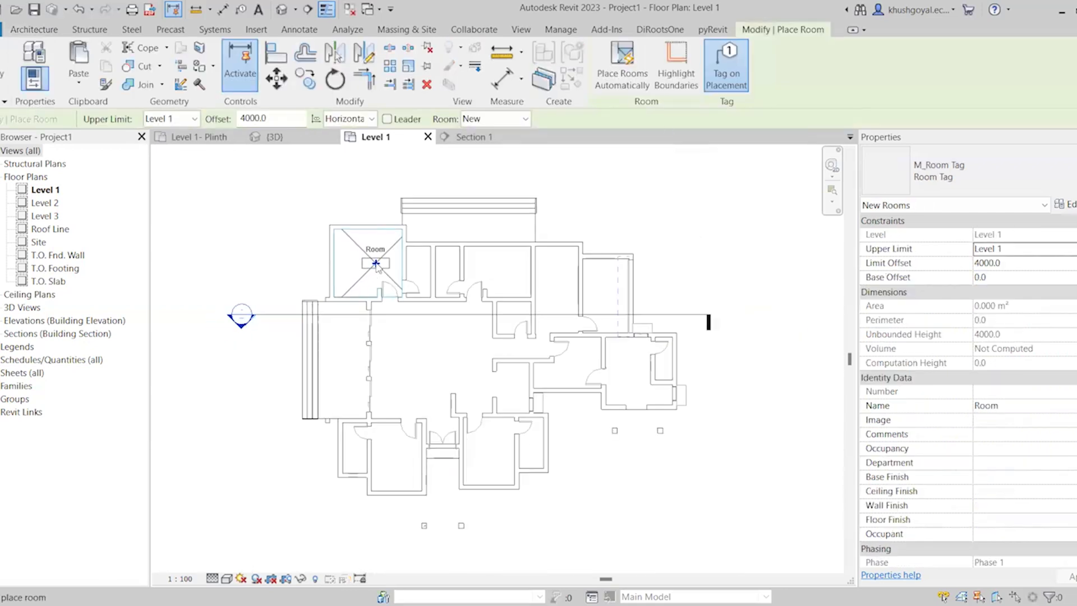
{"action": "scroll", "coordinate": [376, 266], "scroll_direction": "up", "scroll_amount": 1}
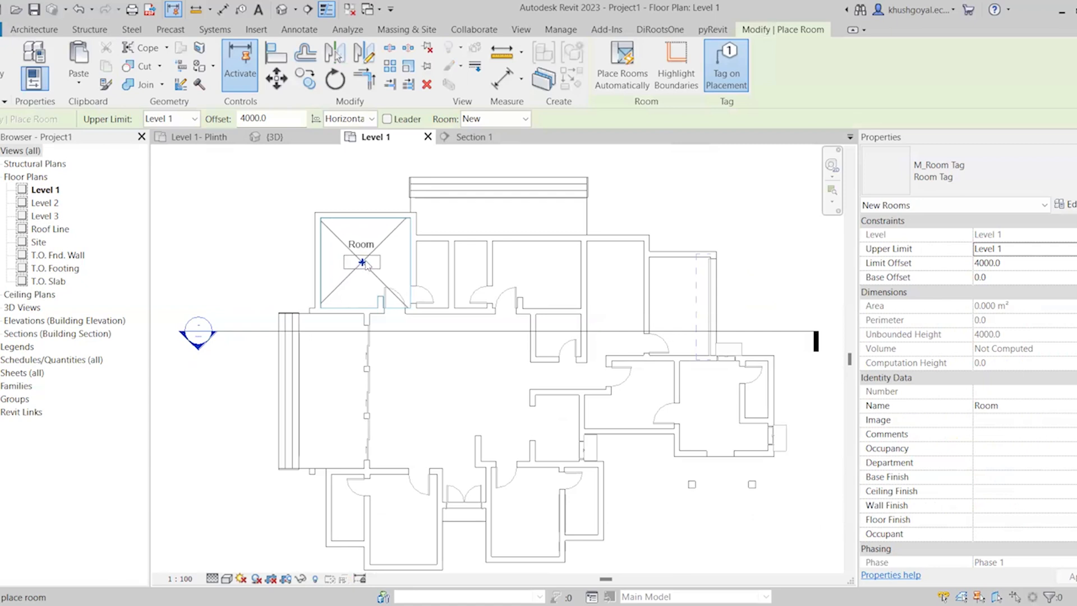
{"action": "left_click", "coordinate": [365, 262]}
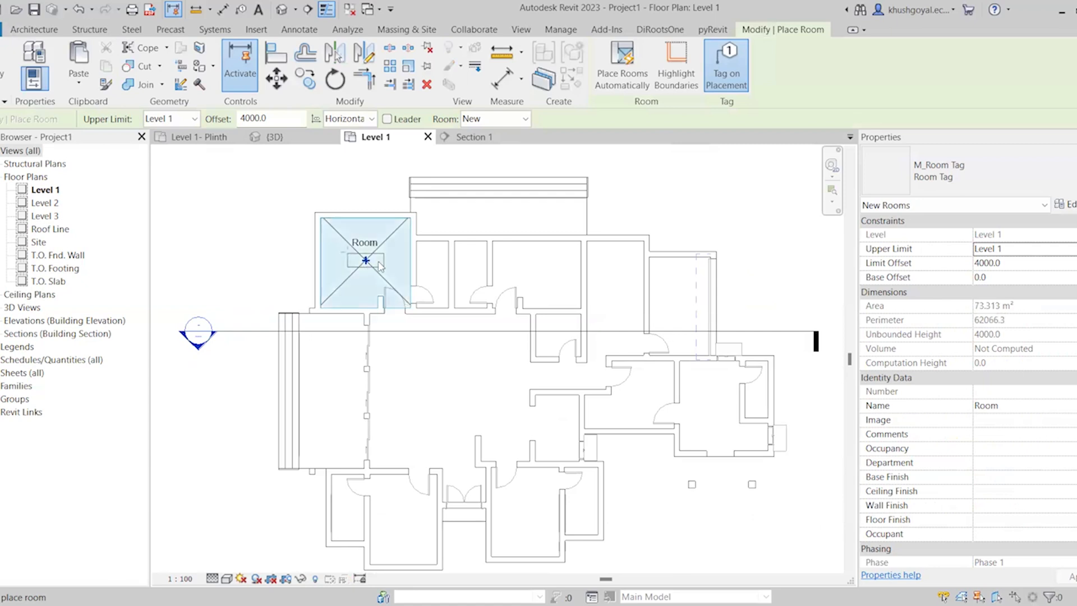
{"action": "left_click", "coordinate": [443, 276]}
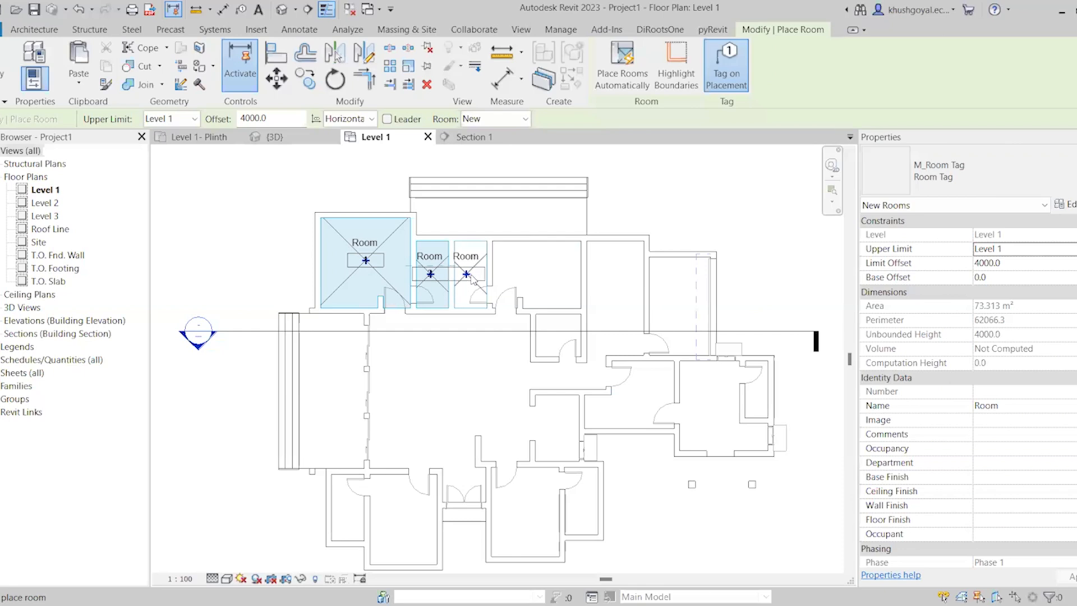
{"action": "left_click", "coordinate": [533, 277]}
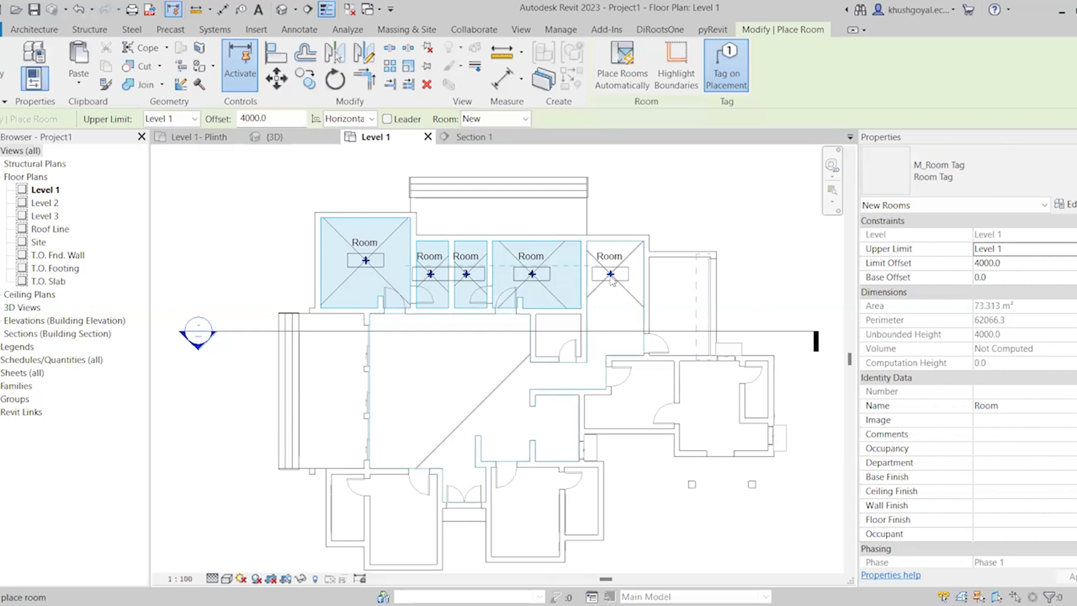
{"action": "left_click", "coordinate": [686, 307]}
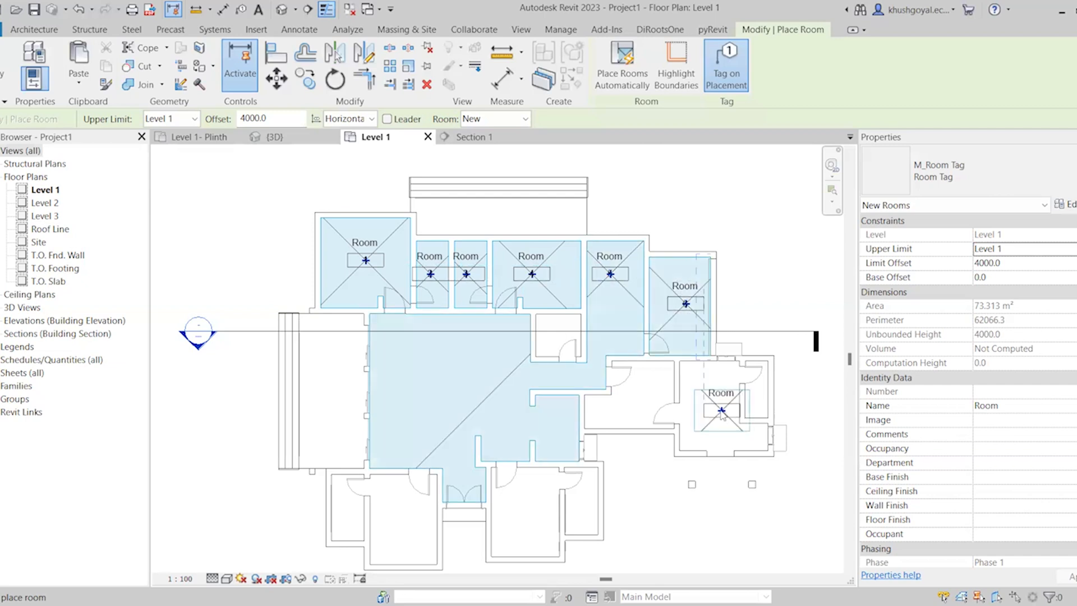
Place tagged rooms in the remaining enclosed spaces on the right, lower and central parts of the plan, and end the Room command
{"action": "left_click", "coordinate": [722, 412]}
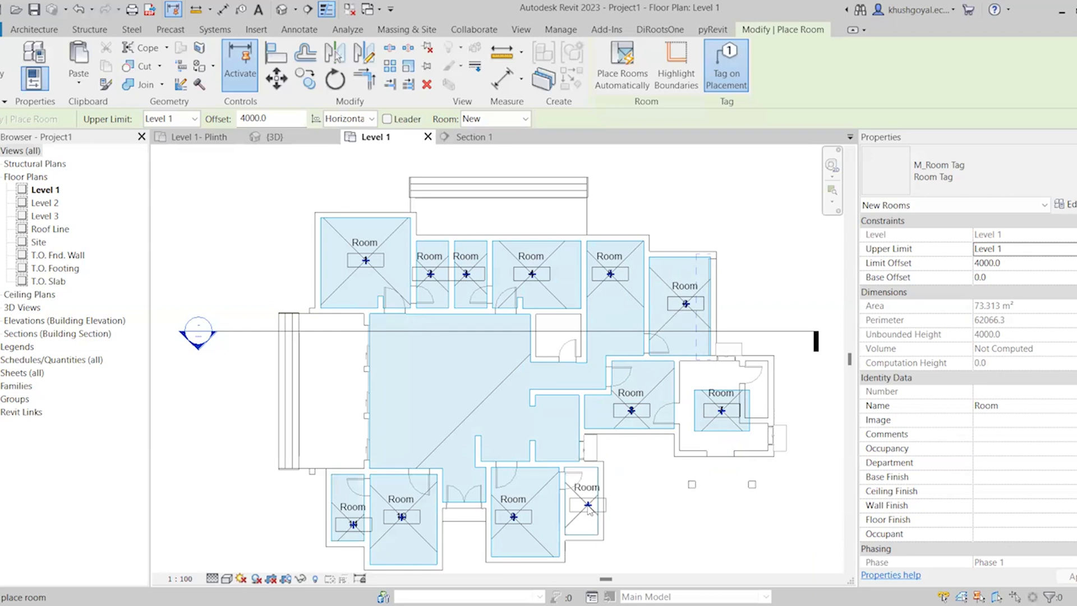
{"action": "left_click", "coordinate": [588, 508]}
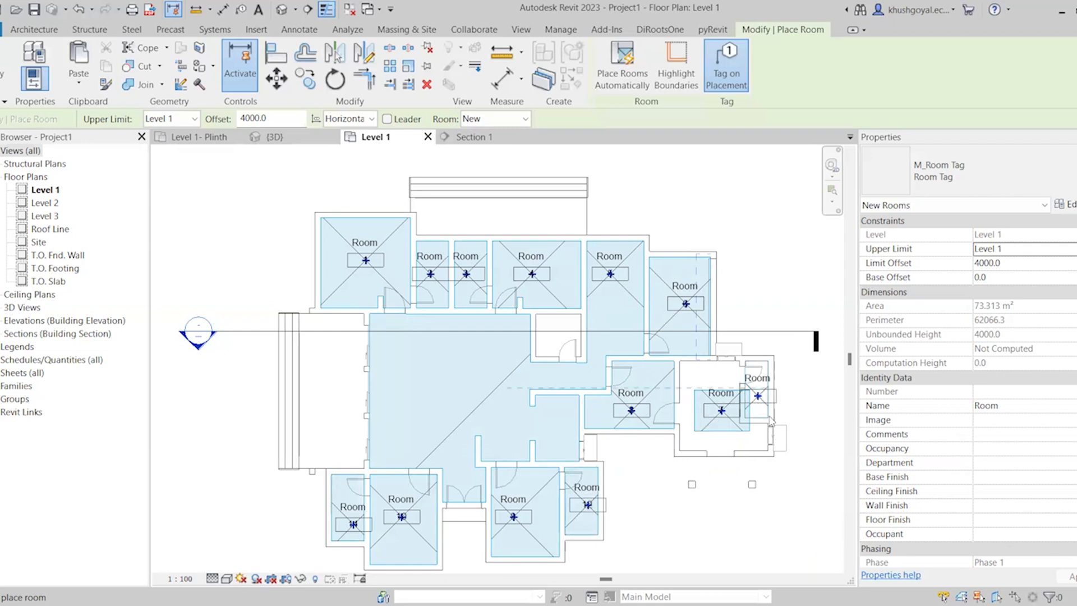
{"action": "scroll", "coordinate": [799, 428], "scroll_direction": "up", "scroll_amount": 4}
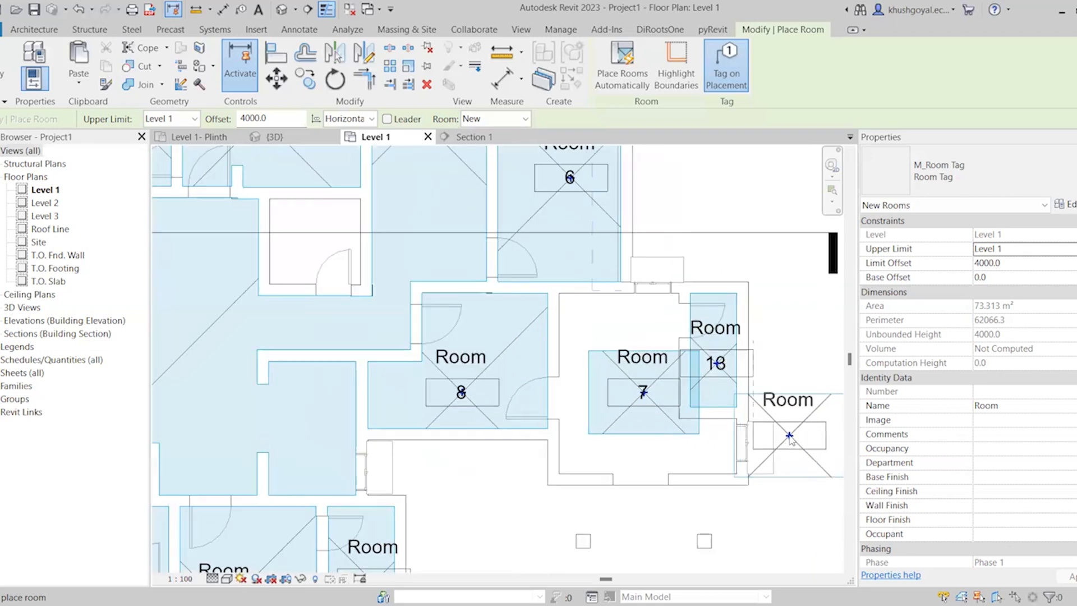
{"action": "scroll", "coordinate": [789, 437], "scroll_direction": "down", "scroll_amount": 4}
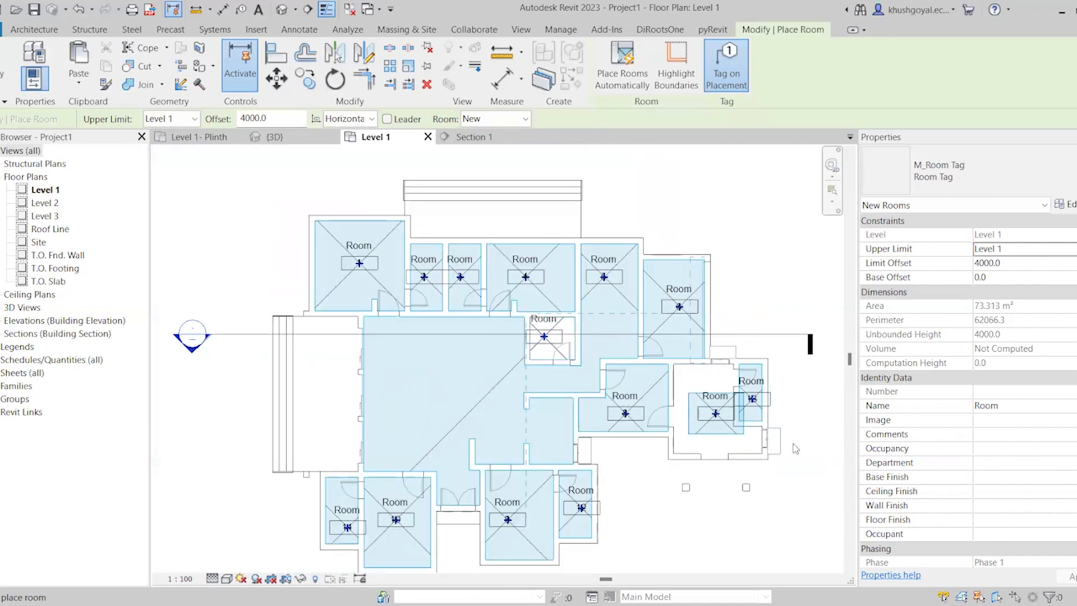
{"action": "key", "text": "Escape"}
Close the opening in the outer wall below room 7 by joining the two wall segments with Trim/Extend
{"action": "scroll", "coordinate": [798, 446], "scroll_direction": "up", "scroll_amount": 3}
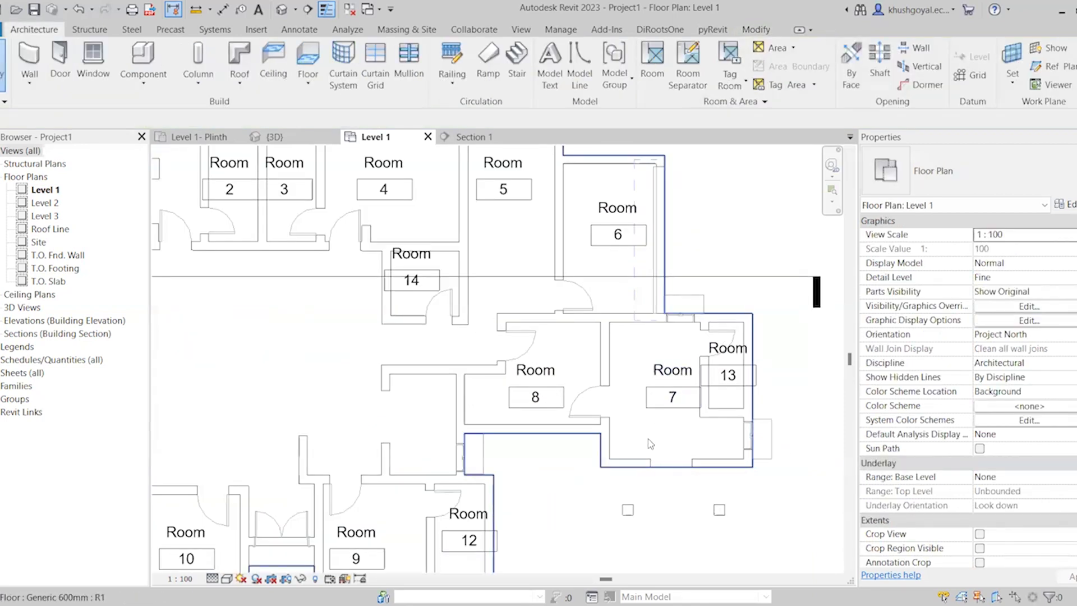
{"action": "scroll", "coordinate": [680, 471], "scroll_direction": "up", "scroll_amount": 3}
{"action": "left_click", "coordinate": [640, 464]}
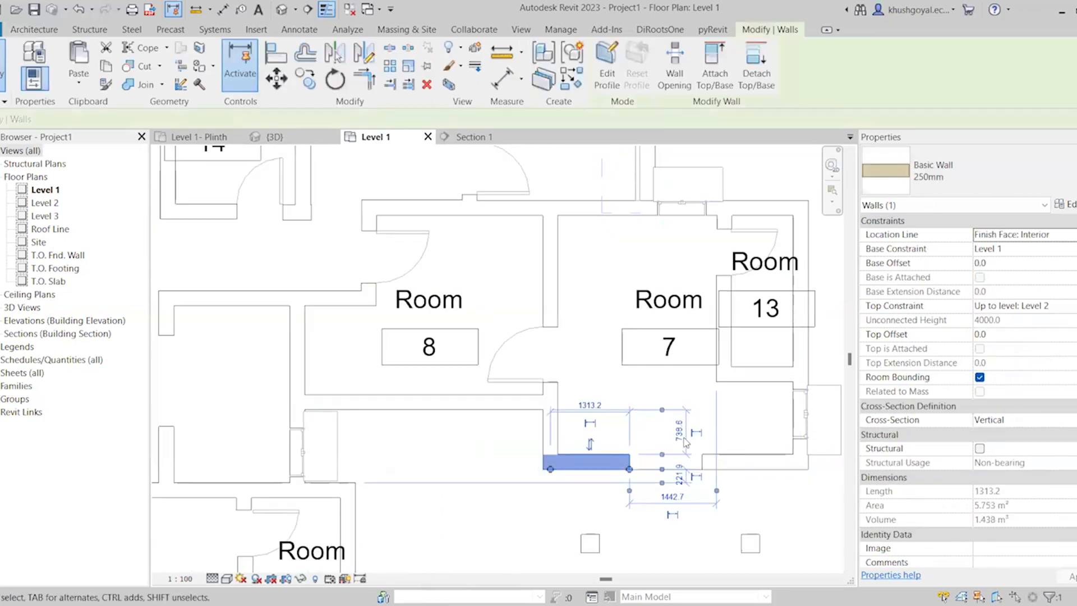
{"action": "scroll", "coordinate": [684, 438], "scroll_direction": "down", "scroll_amount": 3}
{"action": "left_click", "coordinate": [713, 464]}
{"action": "key", "text": "t"}
{"action": "key", "text": "r"}
{"action": "left_click", "coordinate": [653, 451]}
{"action": "left_click", "coordinate": [712, 451]}
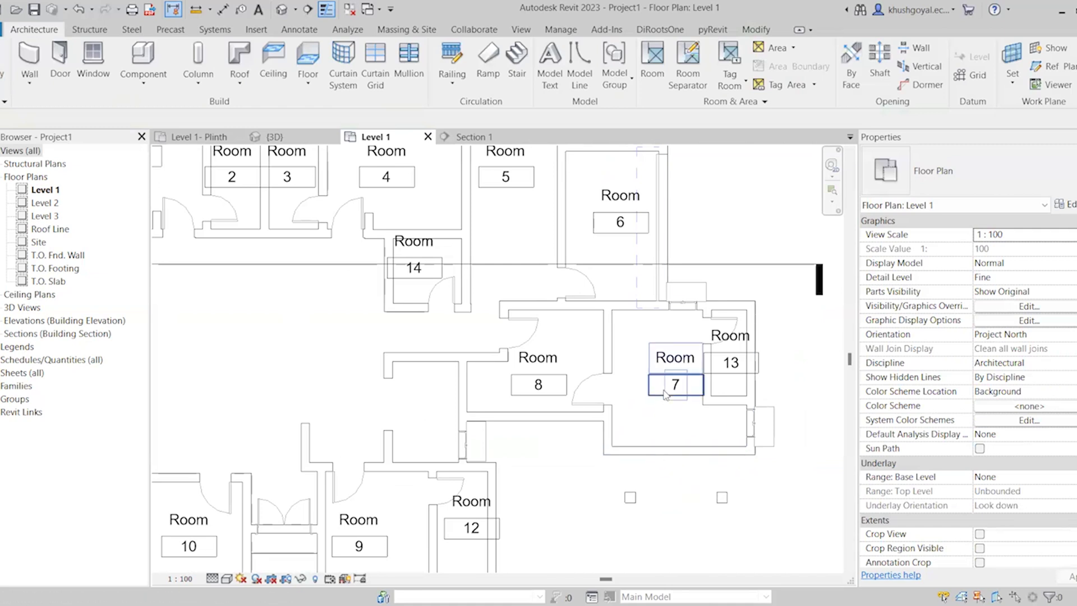
Turn on the Reference subcategory of Rooms in the visibility overrides of the Level 1 floor plan
{"action": "key", "text": "d"}
{"action": "key", "text": "r"}
{"action": "key", "text": "v"}
{"action": "key", "text": "g"}
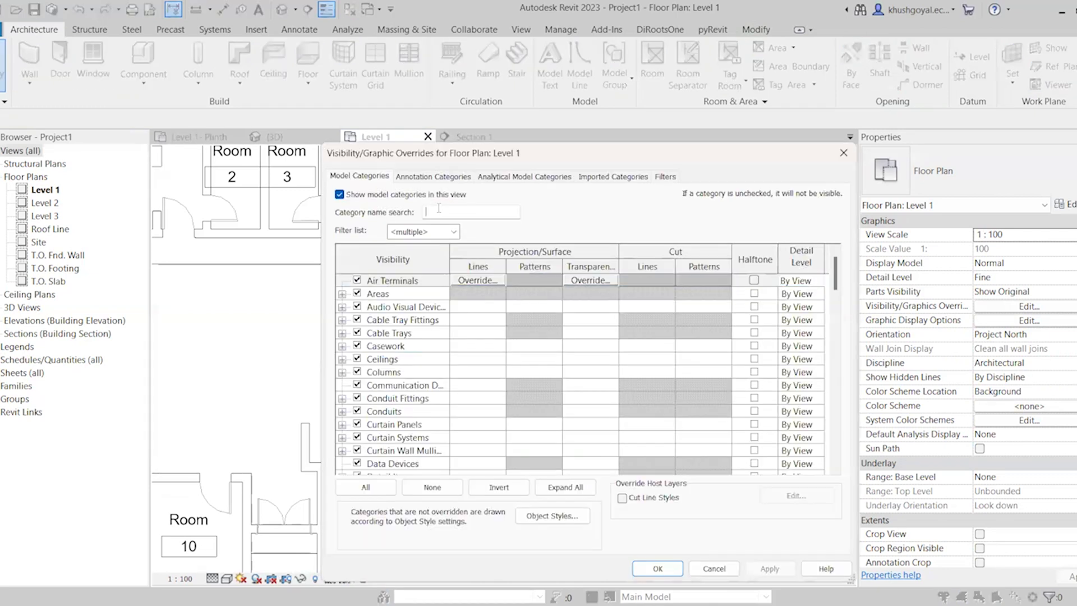
{"action": "type", "text": "room"}
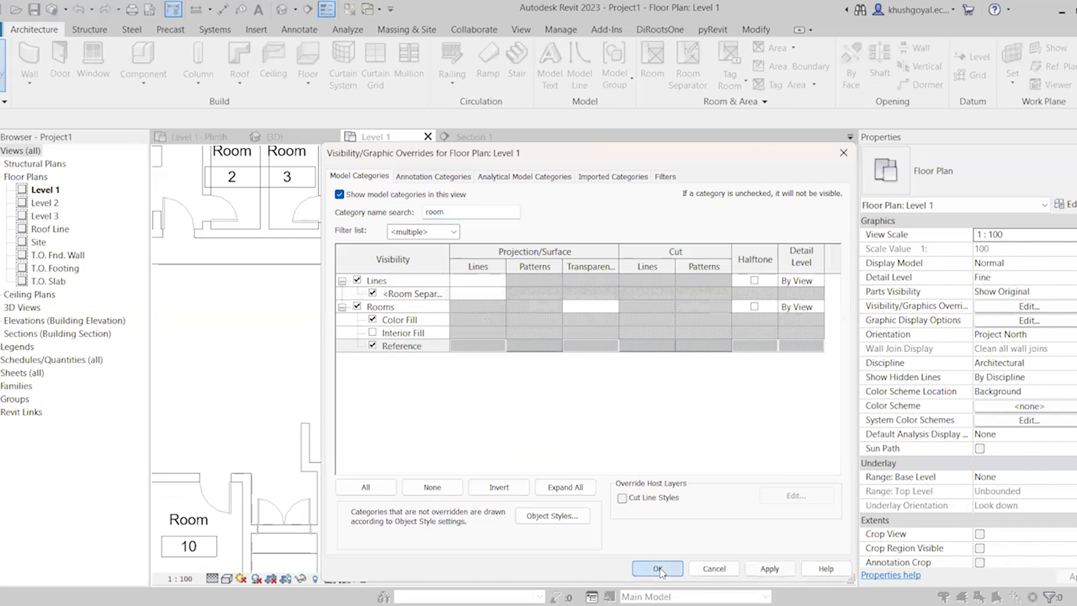
{"action": "left_click", "coordinate": [657, 568]}
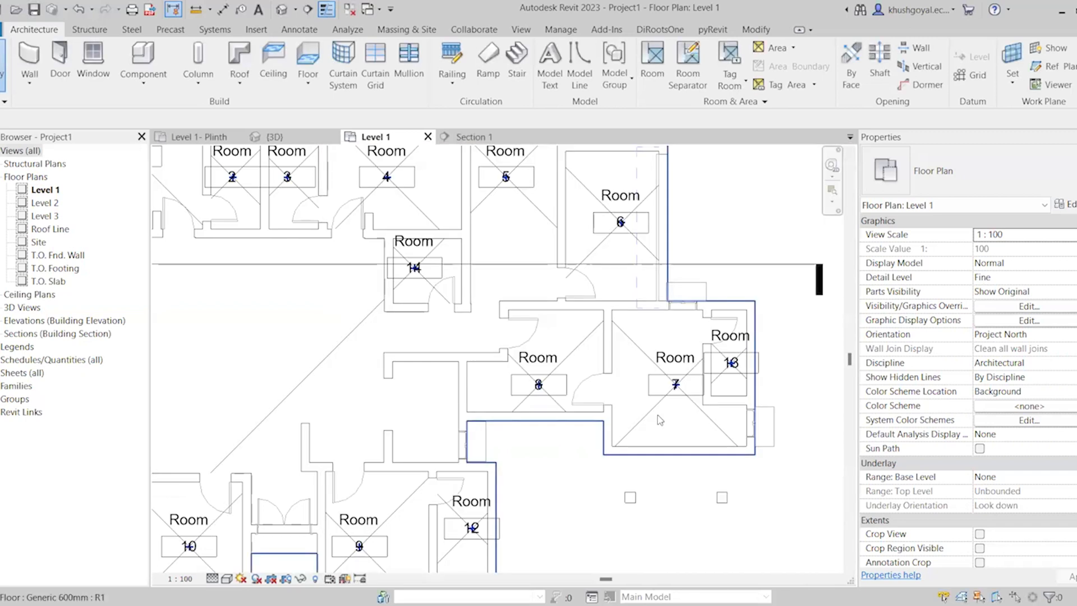
Select room 7 to check its boundary against the walls, and review the placed rooms across the plan
{"action": "left_click", "coordinate": [627, 342]}
{"action": "scroll", "coordinate": [807, 493], "scroll_direction": "down", "scroll_amount": 4}
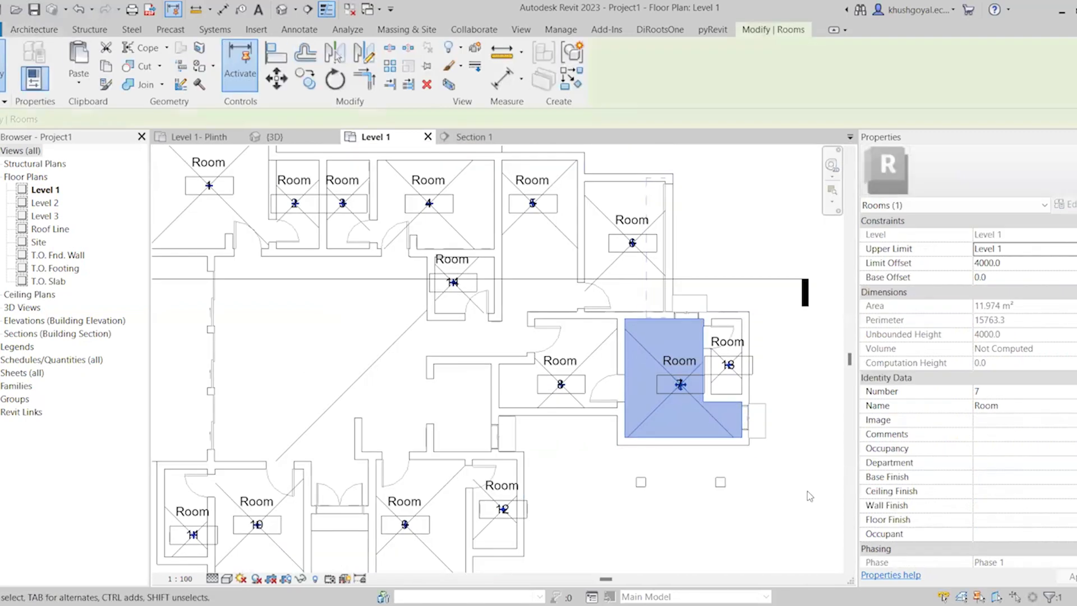
{"action": "scroll", "coordinate": [806, 491], "scroll_direction": "down", "scroll_amount": 1}
{"action": "scroll", "coordinate": [696, 569], "scroll_direction": "up", "scroll_amount": 2}
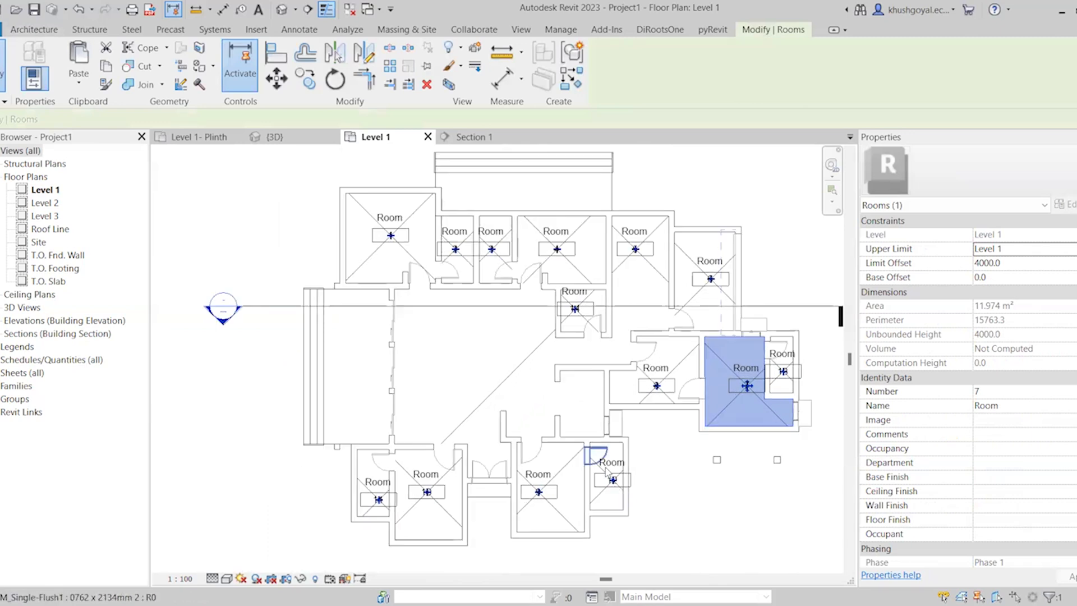
{"action": "scroll", "coordinate": [599, 465], "scroll_direction": "down", "scroll_amount": 1}
{"action": "left_click", "coordinate": [710, 197]}
{"action": "scroll", "coordinate": [779, 285], "scroll_direction": "up", "scroll_amount": 1}
{"action": "scroll", "coordinate": [453, 212], "scroll_direction": "down", "scroll_amount": 2}
{"action": "scroll", "coordinate": [468, 269], "scroll_direction": "up", "scroll_amount": 2}
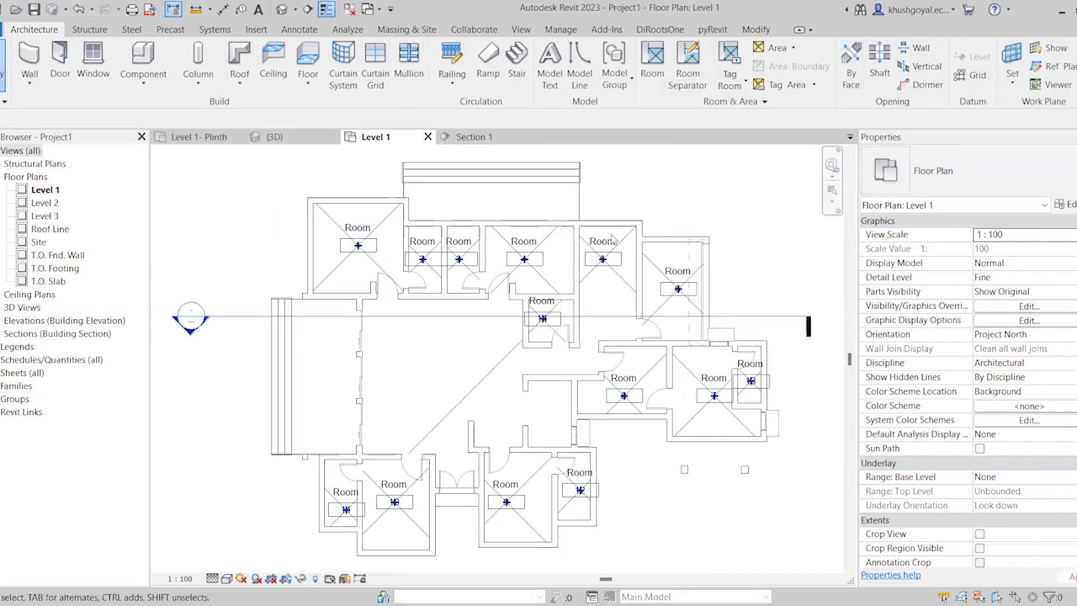
Rename room 1 in the upper-left corner of the plan to Bedroom 1 and copy that name
{"action": "left_click", "coordinate": [358, 246]}
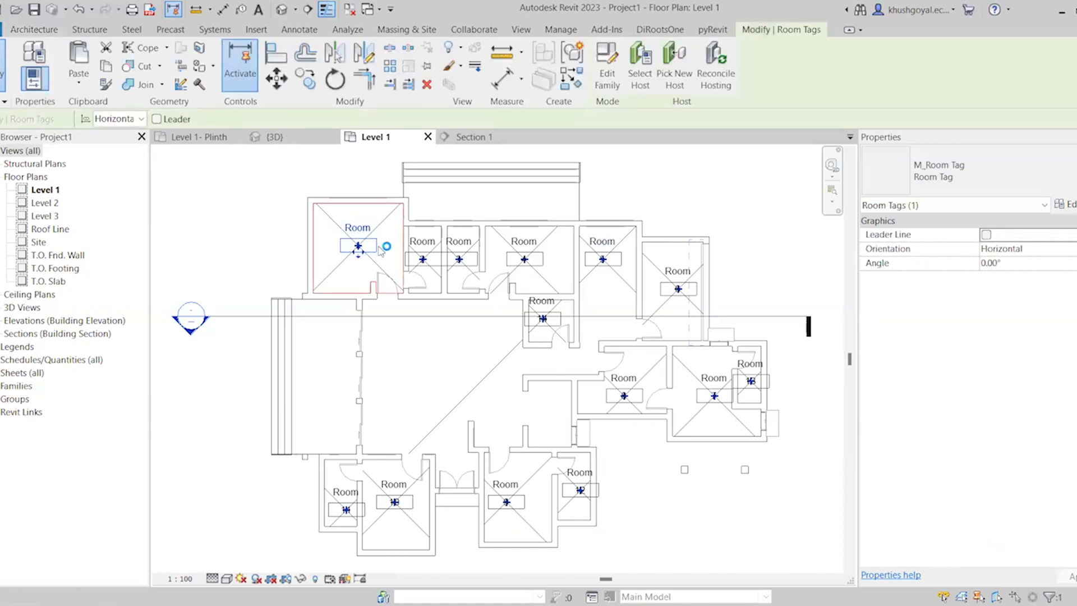
{"action": "left_click", "coordinate": [359, 226]}
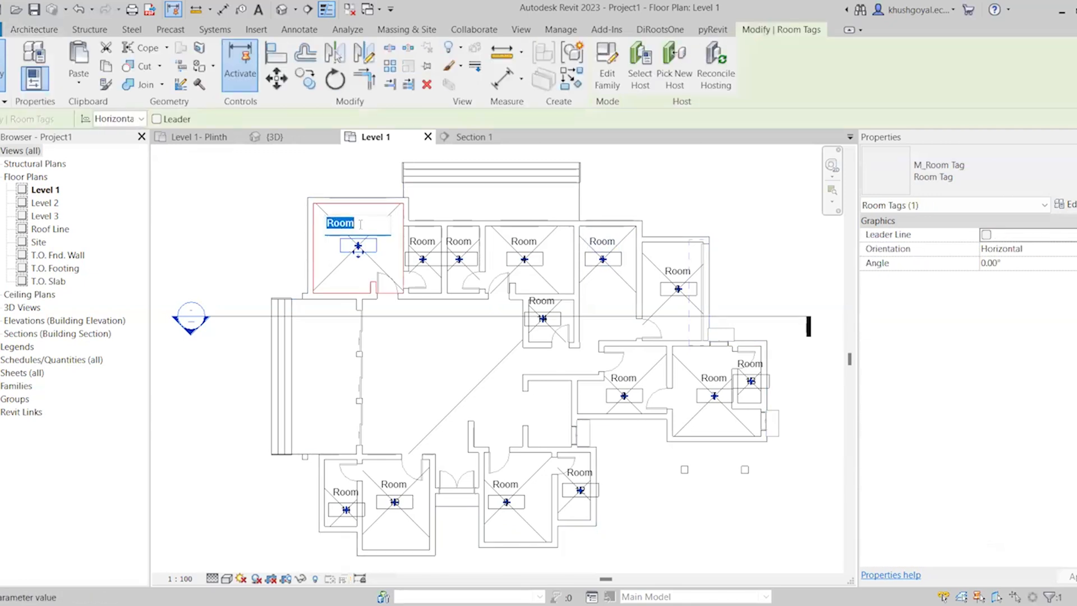
{"action": "type", "text": "Bedroom"}
{"action": "key", "text": "Return"}
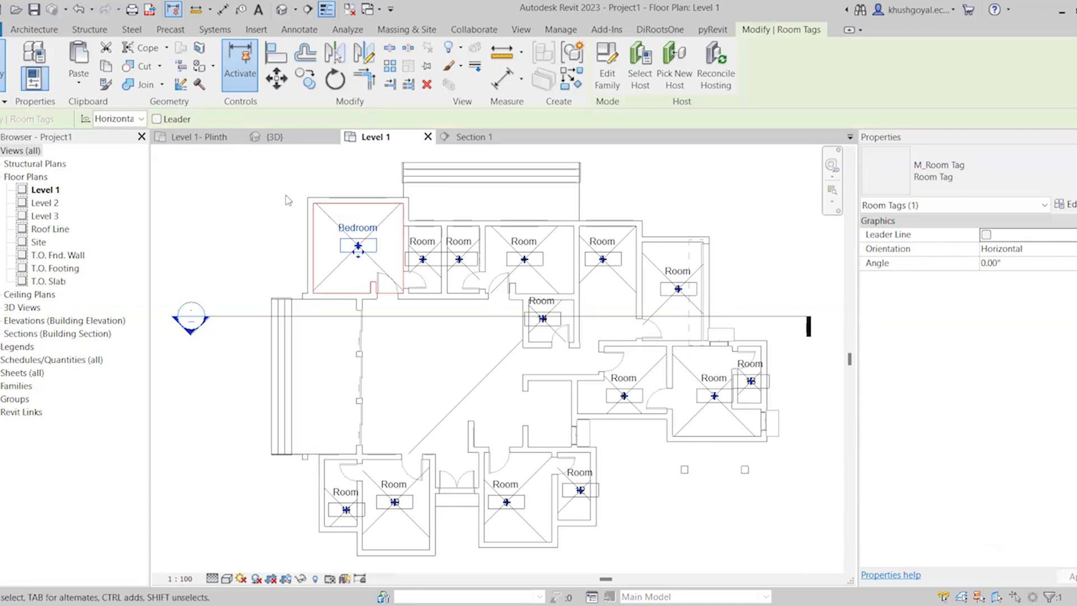
{"action": "scroll", "coordinate": [372, 232], "scroll_direction": "up", "scroll_amount": 1}
{"action": "left_click", "coordinate": [372, 231]}
{"action": "left_click", "coordinate": [385, 225]}
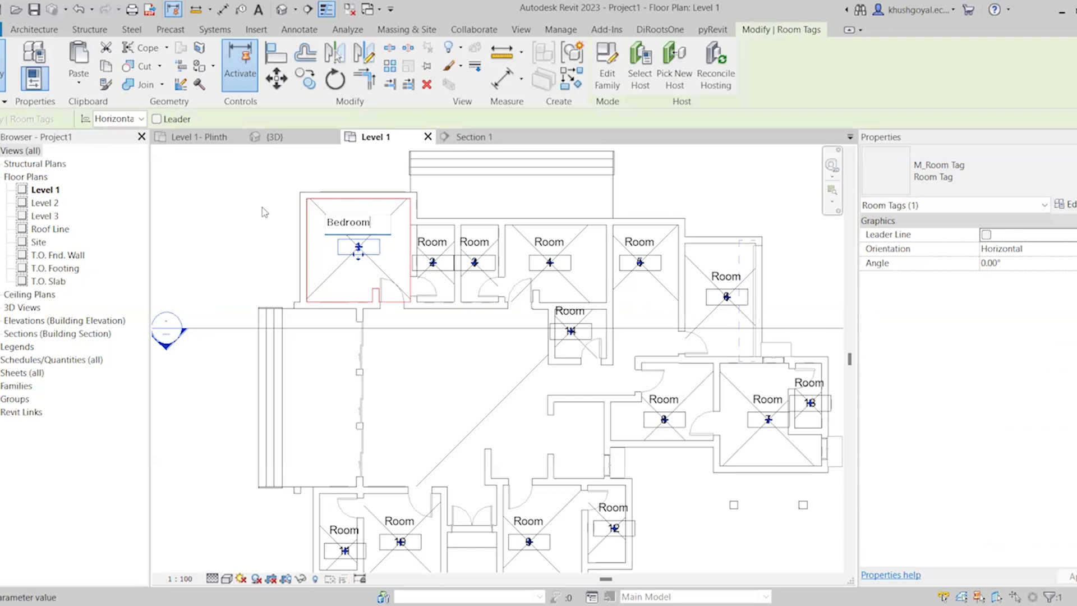
{"action": "key", "text": "ctrl+a"}
{"action": "key", "text": "ctrl+c"}
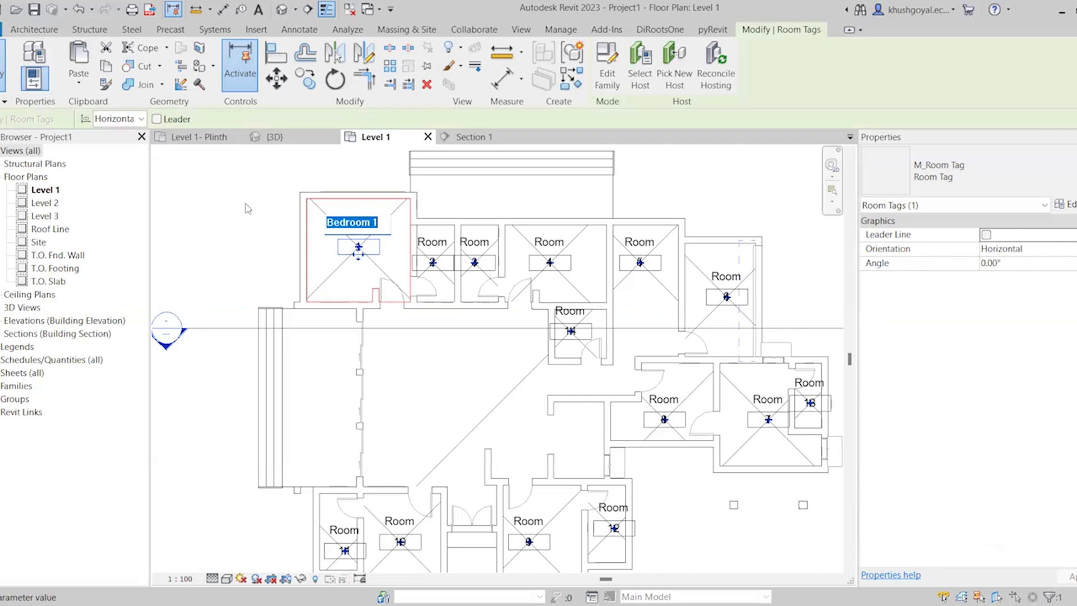
Rename room 4 in the upper row to Bedroom 2, reusing the copied name
{"action": "left_click", "coordinate": [549, 243]}
{"action": "left_click", "coordinate": [556, 245]}
{"action": "key", "text": "ctrl+v"}
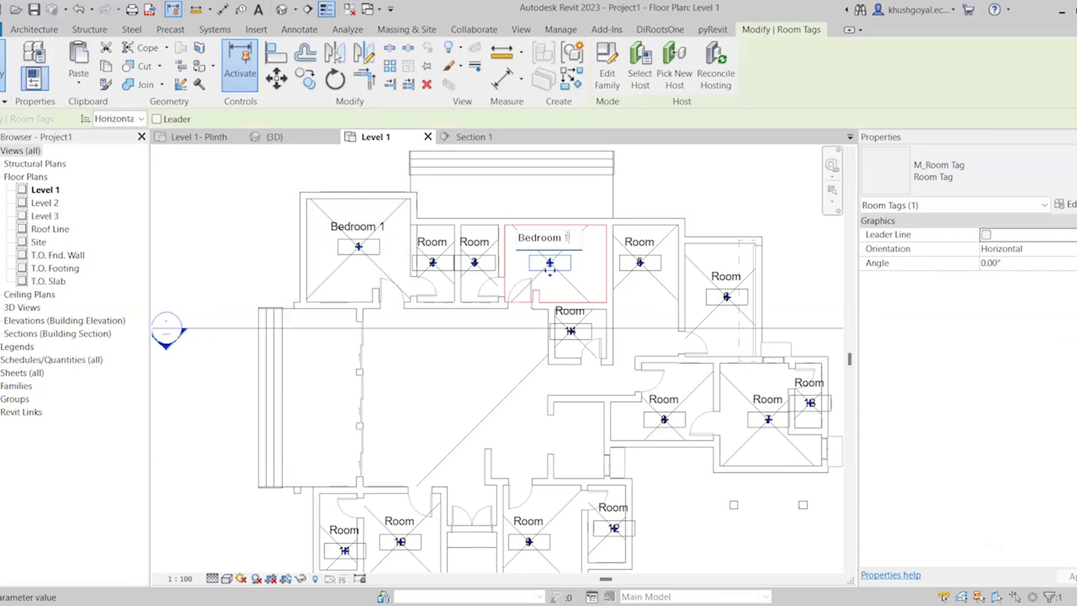
{"action": "key", "text": "BackSpace"}
{"action": "type", "text": "2"}
{"action": "left_click", "coordinate": [272, 191]}
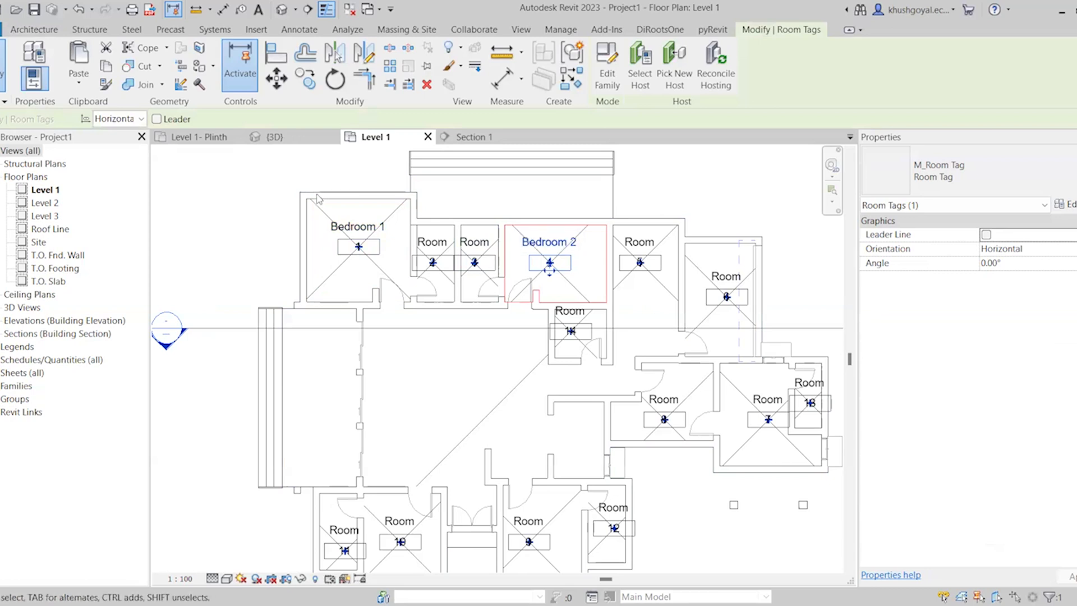
Rename room 10 on the lower side of the plan to Bedroom 3, reusing the copied name
{"action": "scroll", "coordinate": [314, 197], "scroll_direction": "down", "scroll_amount": 1}
{"action": "scroll", "coordinate": [370, 386], "scroll_direction": "up", "scroll_amount": 1}
{"action": "left_click", "coordinate": [396, 474]}
{"action": "left_click", "coordinate": [396, 458]}
{"action": "key", "text": "ctrl+v"}
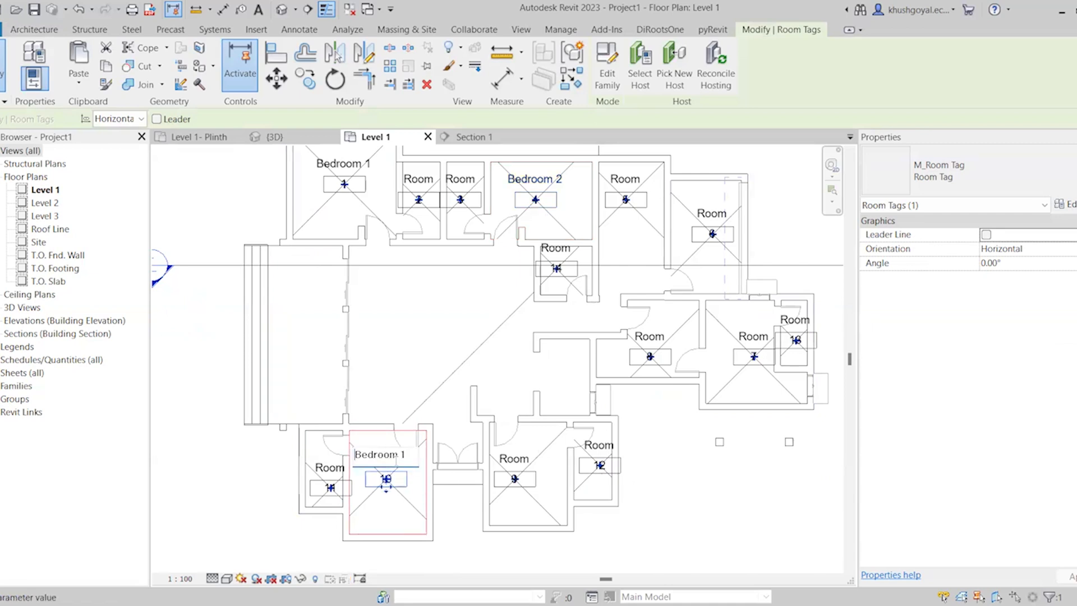
{"action": "key", "text": "BackSpace"}
{"action": "type", "text": "3"}
Rename room 9 on the lower side of the plan to Bedroom 4, reusing the copied name
{"action": "left_click", "coordinate": [514, 478]}
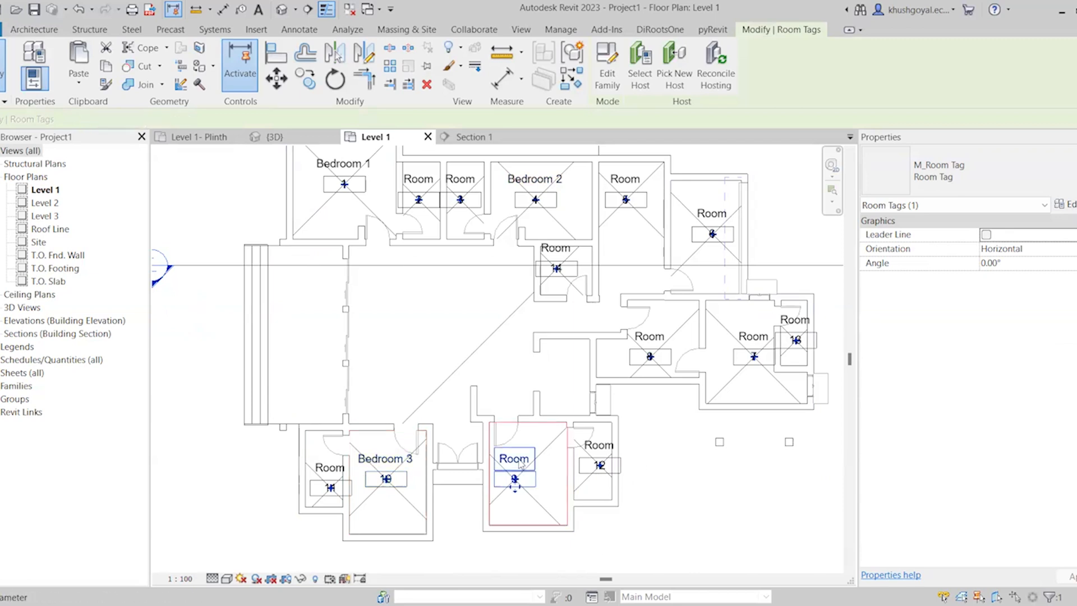
{"action": "left_click", "coordinate": [514, 459]}
{"action": "key", "text": "ctrl+v"}
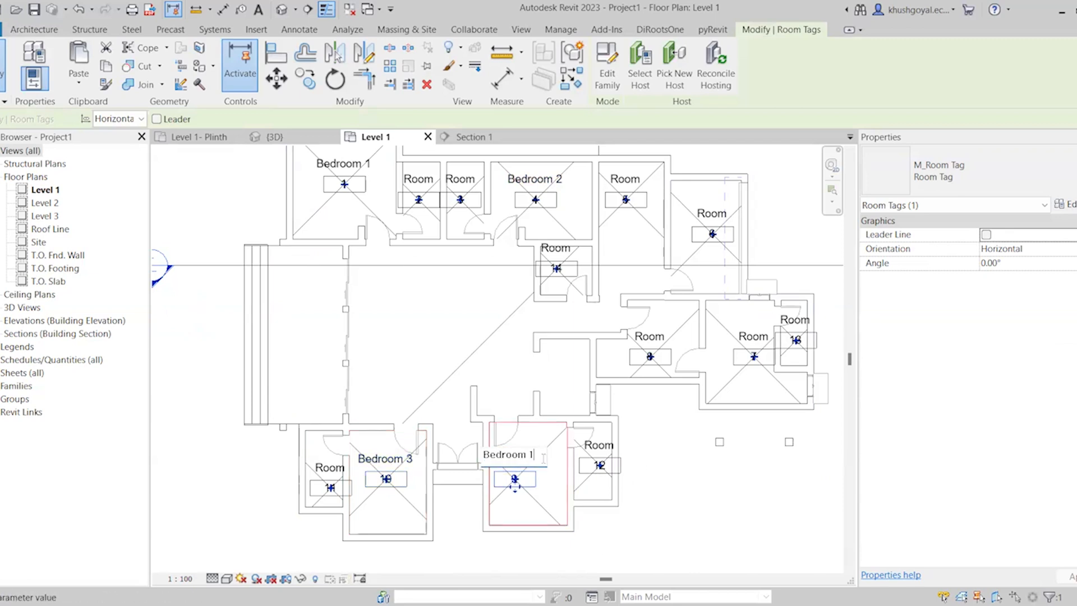
{"action": "key", "text": "BackSpace"}
{"action": "type", "text": "4"}
{"action": "key", "text": "Return"}
Rename rooms 2 and 3, the two small rooms between Bedroom 1 and Bedroom 2, to Toilet
{"action": "left_click", "coordinate": [418, 179]}
{"action": "left_click", "coordinate": [418, 179]}
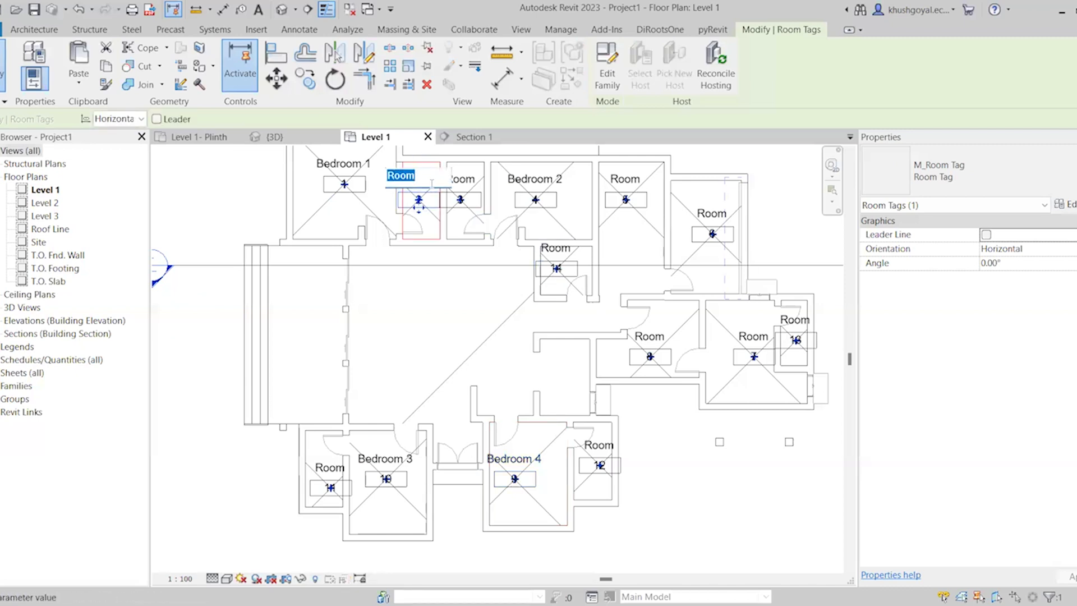
{"action": "type", "text": "Toilet"}
{"action": "left_click", "coordinate": [461, 177]}
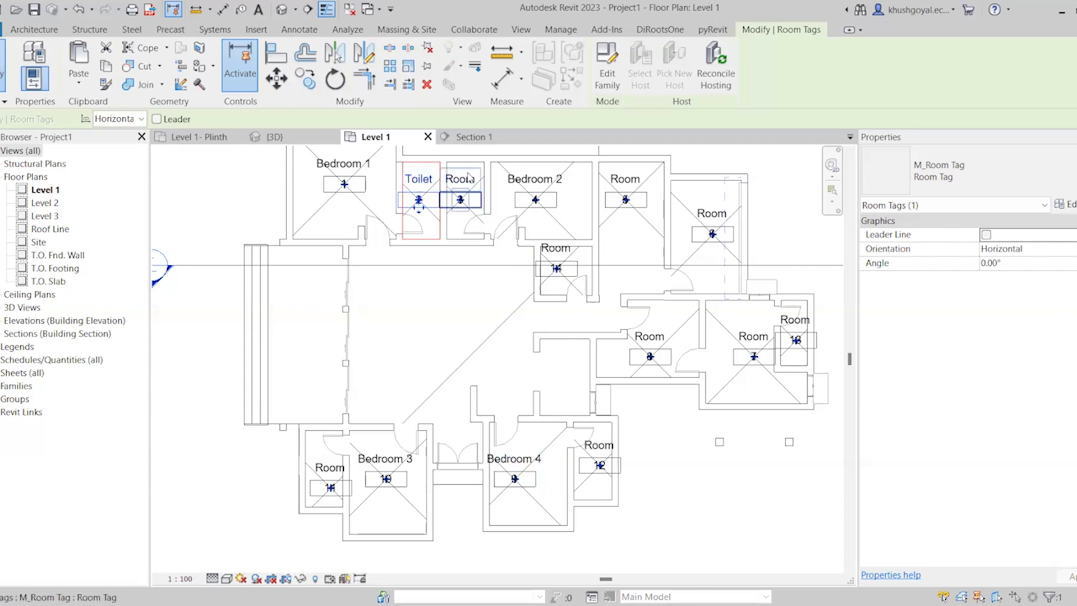
{"action": "left_click", "coordinate": [461, 178]}
{"action": "type", "text": "Toilet"}
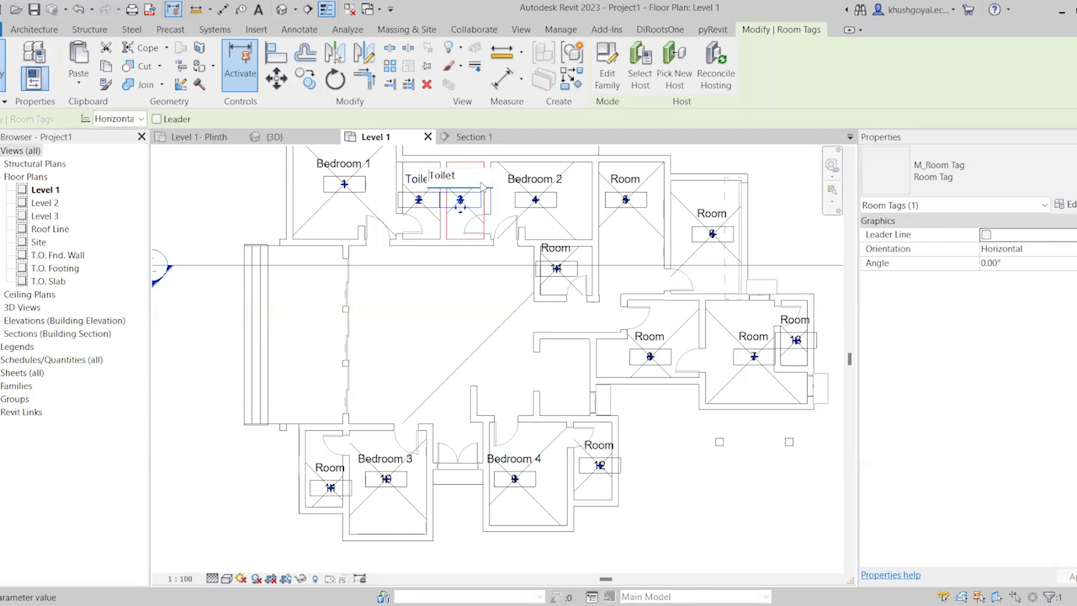
Rename room 12 beside Bedroom 4 and room 11 beside Bedroom 3 to Toilet
{"action": "left_click", "coordinate": [599, 445]}
{"action": "left_click", "coordinate": [598, 445]}
{"action": "type", "text": "Toilet"}
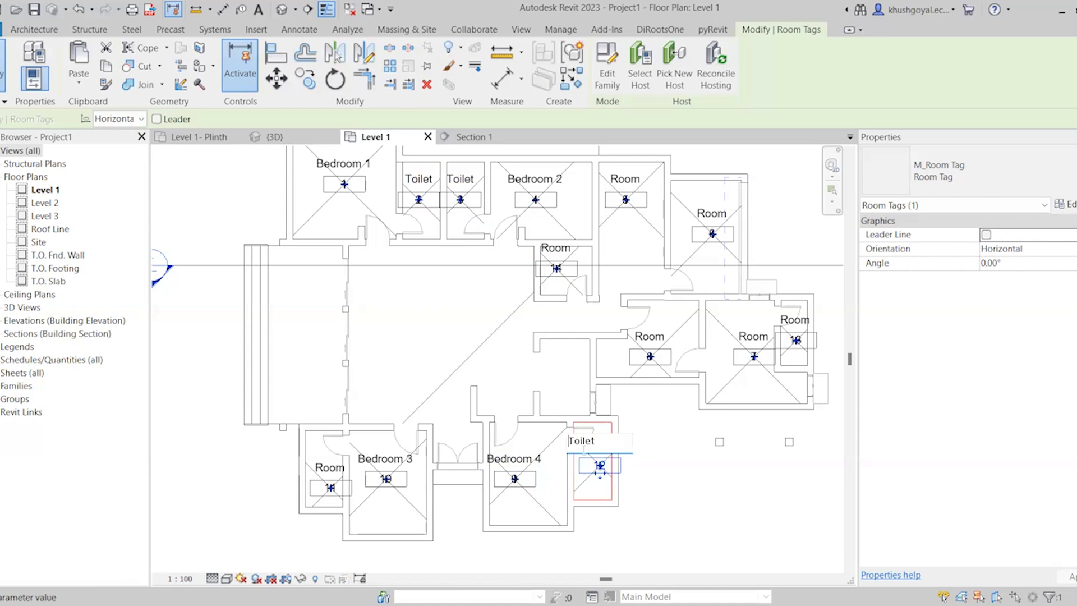
{"action": "left_click", "coordinate": [330, 468]}
{"action": "left_click", "coordinate": [329, 467]}
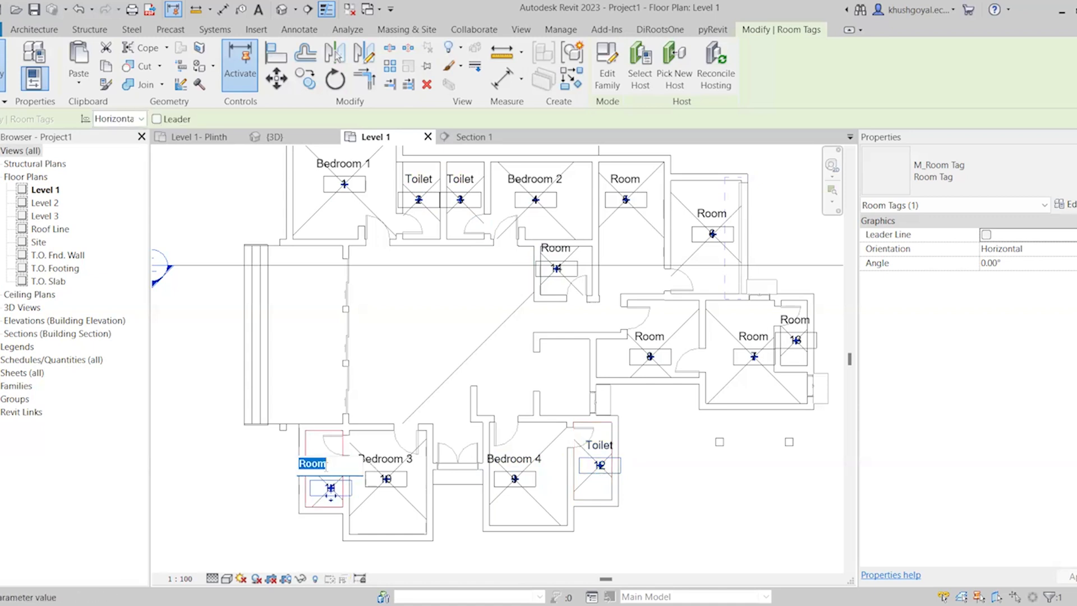
{"action": "type", "text": "Toilet"}
{"action": "left_click", "coordinate": [454, 432]}
Examine which area room 5 covers across the central hall and corridor
{"action": "scroll", "coordinate": [457, 430], "scroll_direction": "down", "scroll_amount": 2}
{"action": "scroll", "coordinate": [604, 337], "scroll_direction": "up", "scroll_amount": 1}
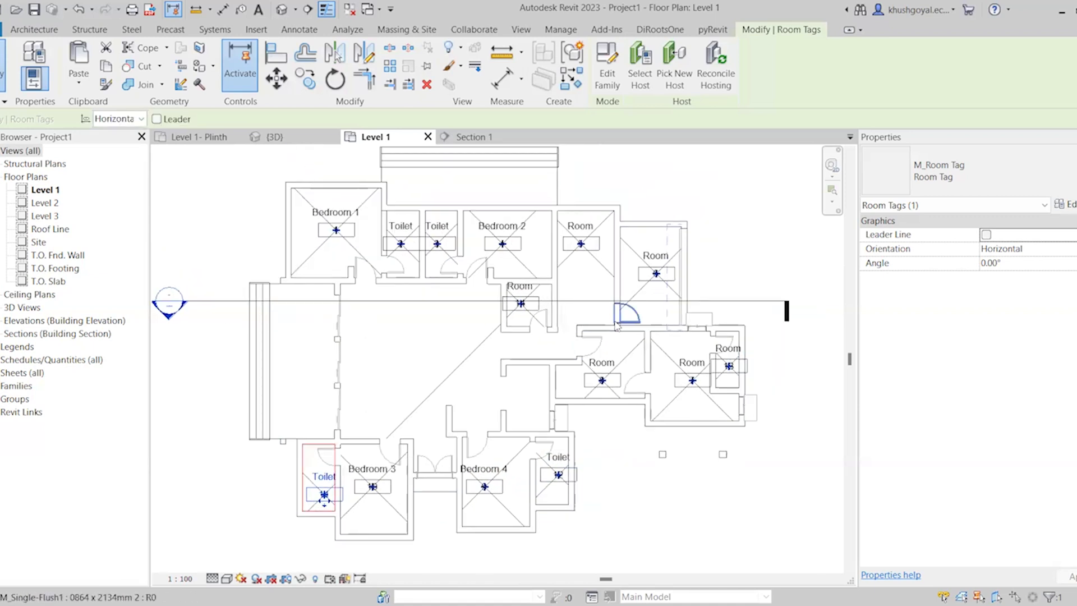
{"action": "scroll", "coordinate": [710, 387], "scroll_direction": "up", "scroll_amount": 1}
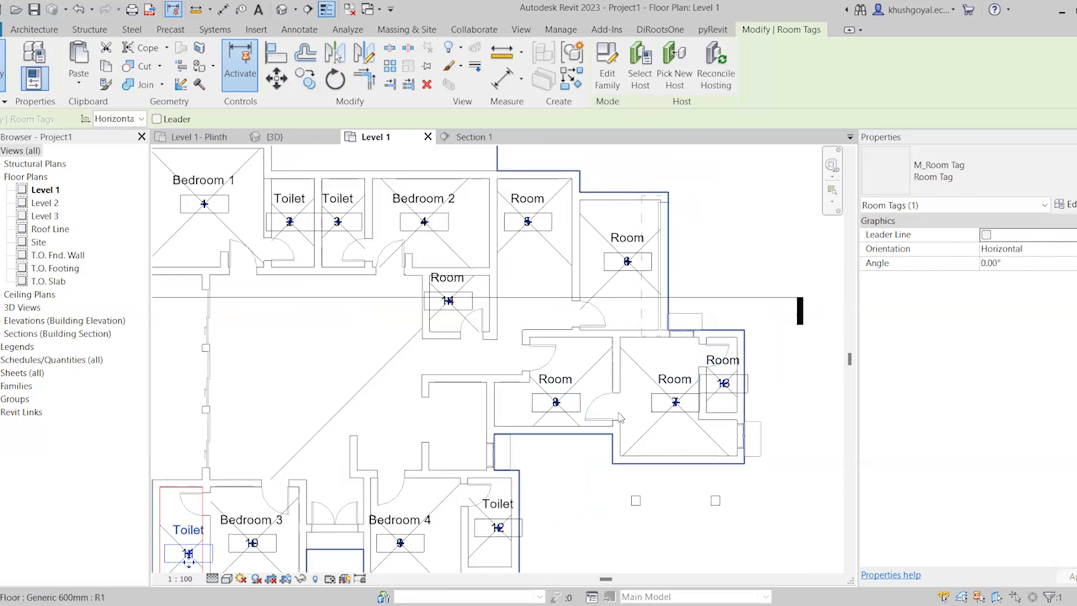
{"action": "scroll", "coordinate": [561, 406], "scroll_direction": "down", "scroll_amount": 1}
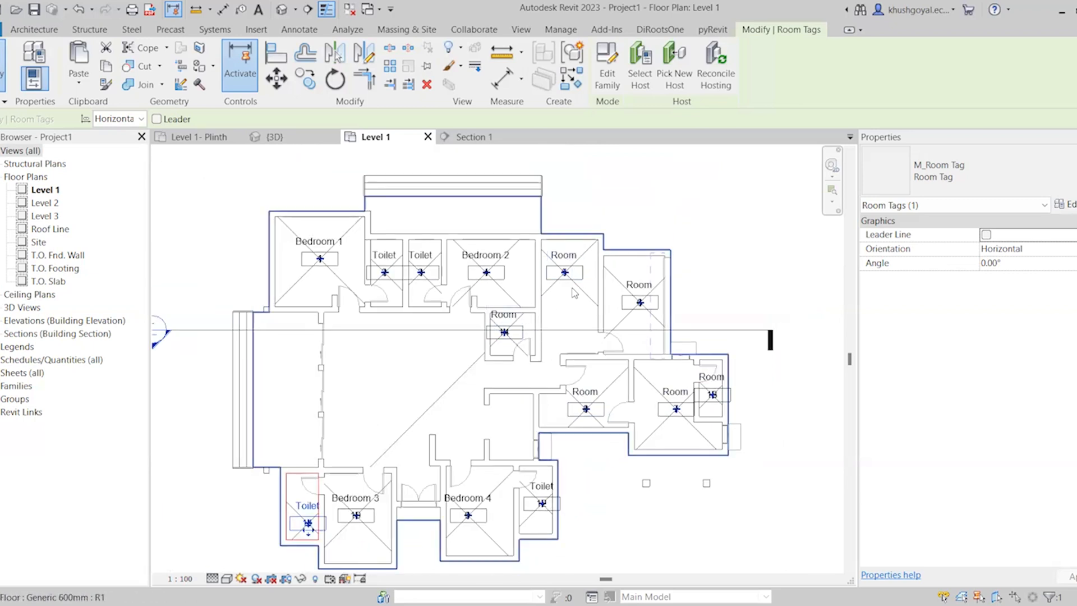
{"action": "scroll", "coordinate": [505, 359], "scroll_direction": "up", "scroll_amount": 1}
{"action": "scroll", "coordinate": [461, 376], "scroll_direction": "down", "scroll_amount": 1}
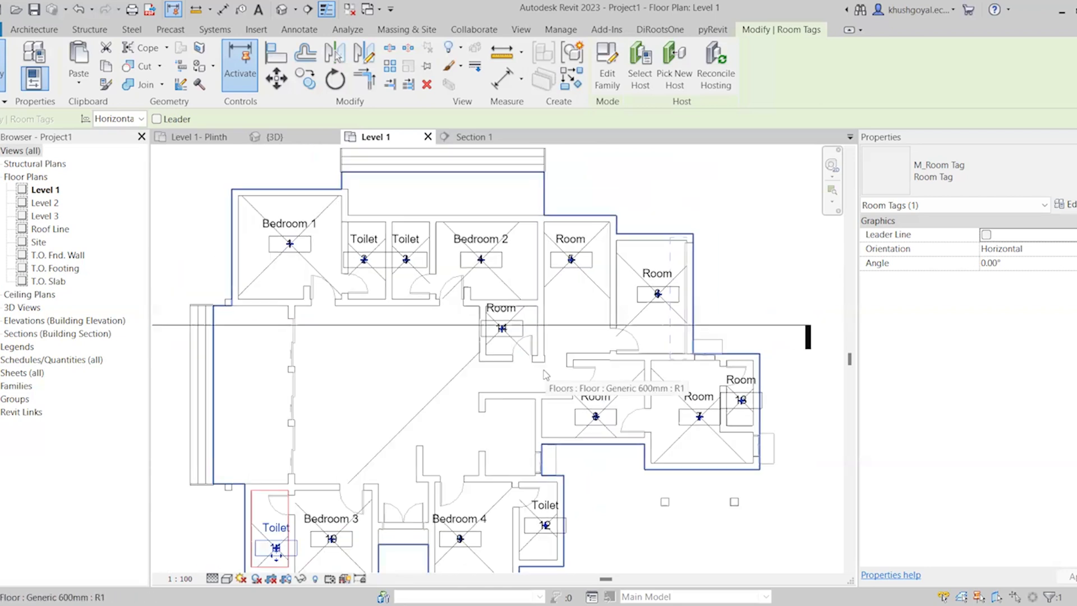
{"action": "left_click", "coordinate": [448, 380]}
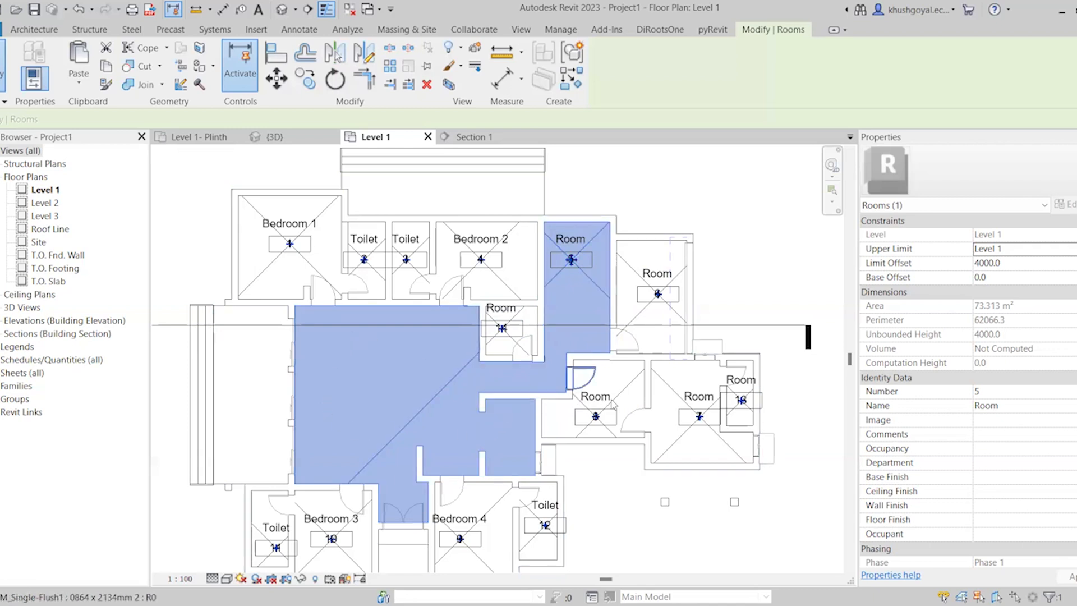
{"action": "key", "text": "Escape"}
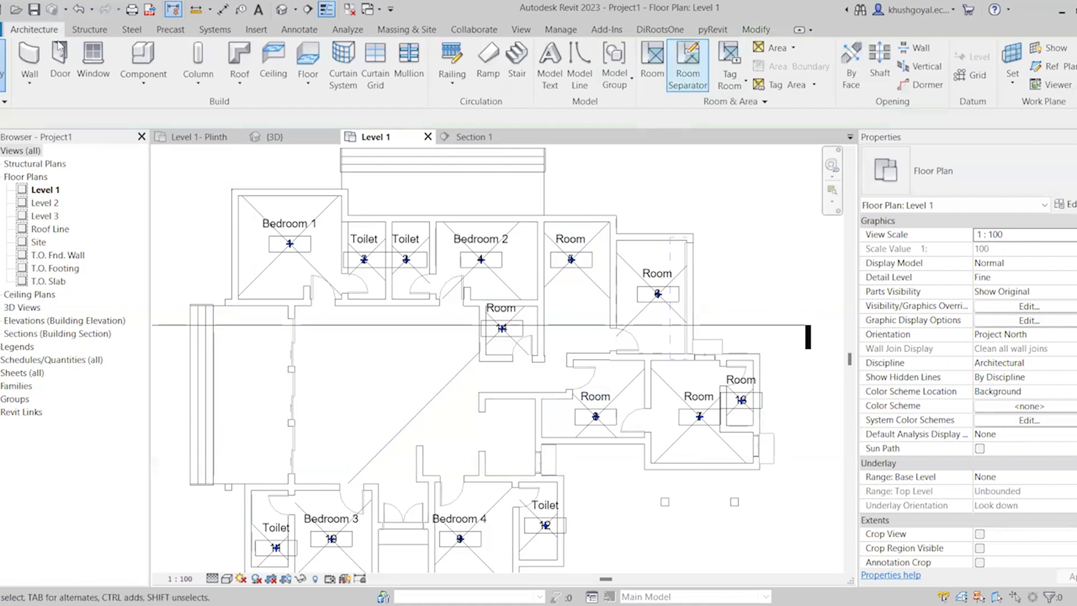
Draw a room separation line from room 14's lower-left wall corner to the wall below, and check room 5's extent
{"action": "left_click", "coordinate": [686, 84]}
{"action": "scroll", "coordinate": [517, 375], "scroll_direction": "up", "scroll_amount": 6}
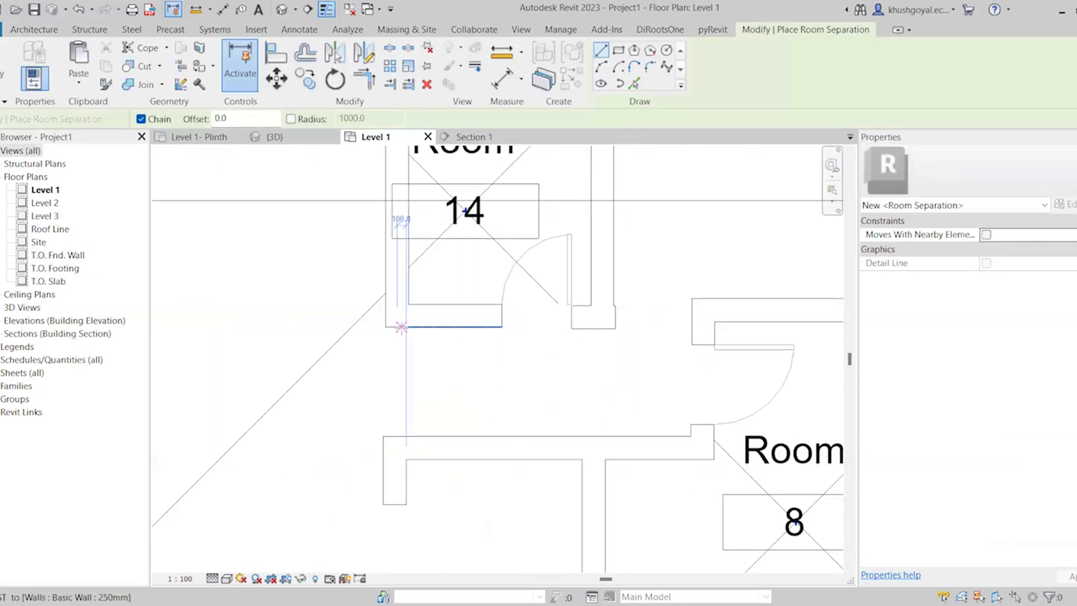
{"action": "left_click", "coordinate": [387, 325]}
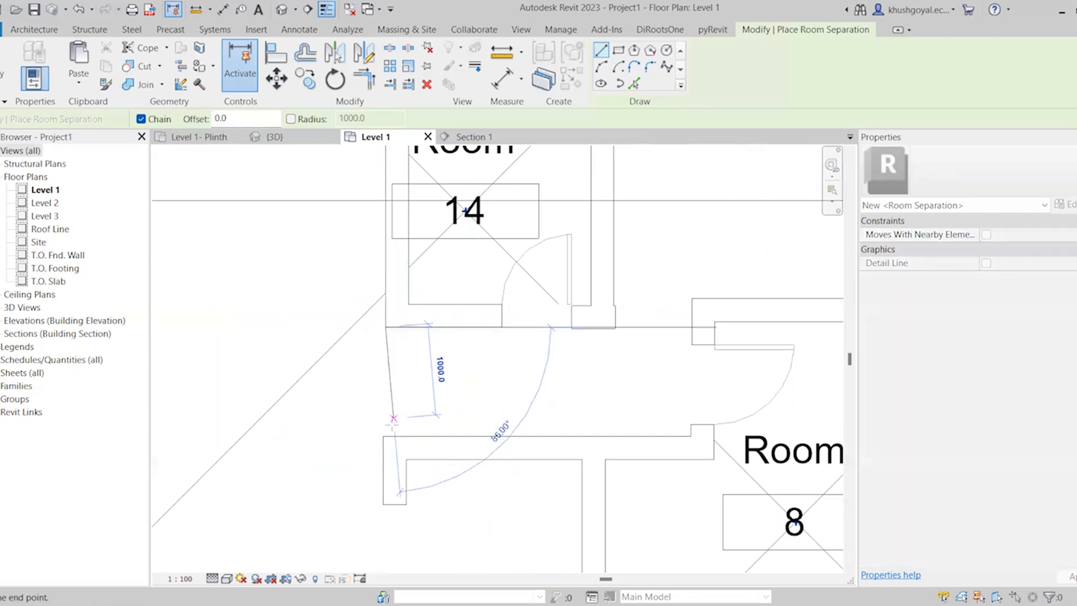
{"action": "left_click", "coordinate": [385, 437]}
{"action": "scroll", "coordinate": [533, 387], "scroll_direction": "down", "scroll_amount": 5}
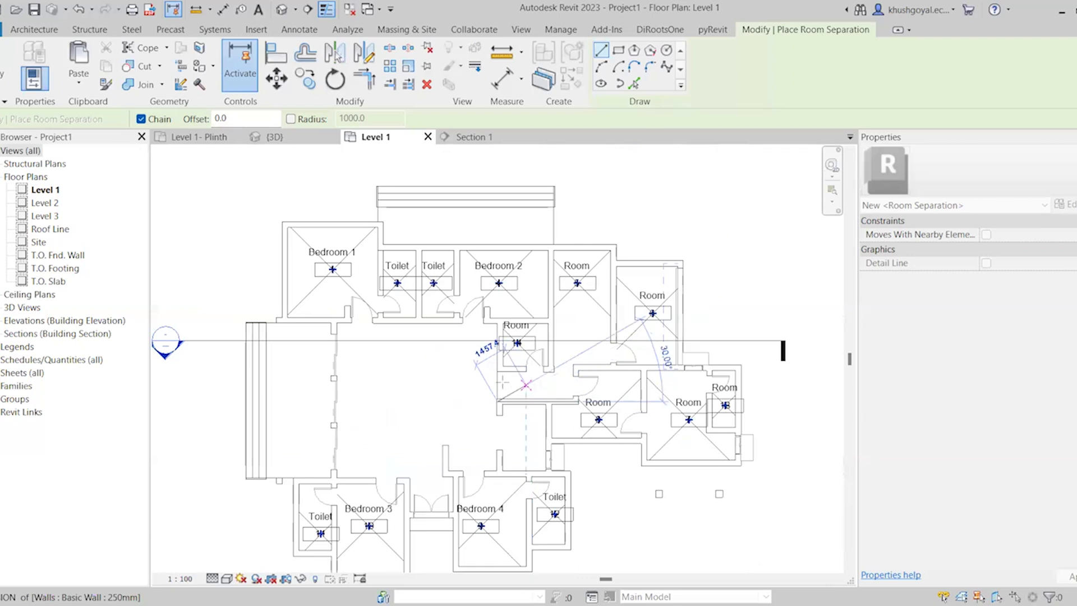
{"action": "key", "text": "Escape"}
{"action": "key", "text": "Escape"}
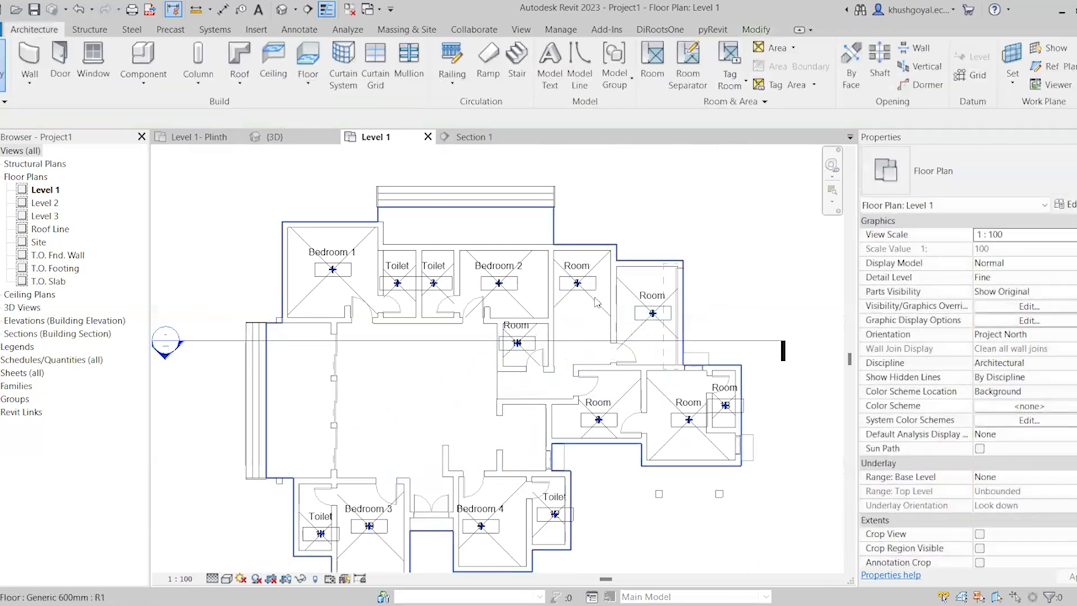
{"action": "left_click", "coordinate": [597, 298]}
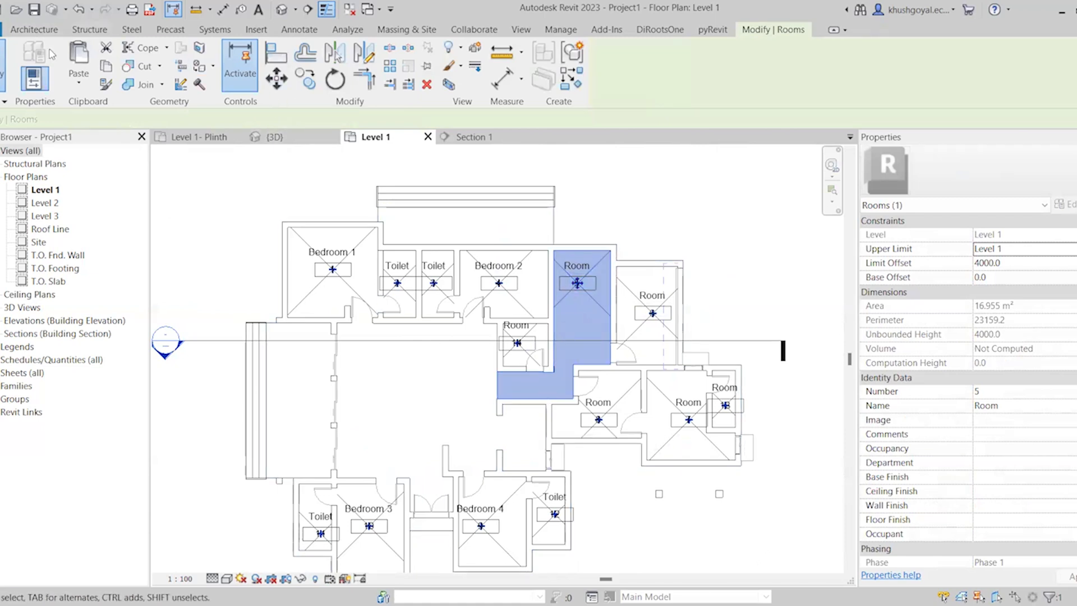
Place a tagged room in the large central hall, discard the redundant extra placement, and check the new room's extent
{"action": "left_click", "coordinate": [34, 29]}
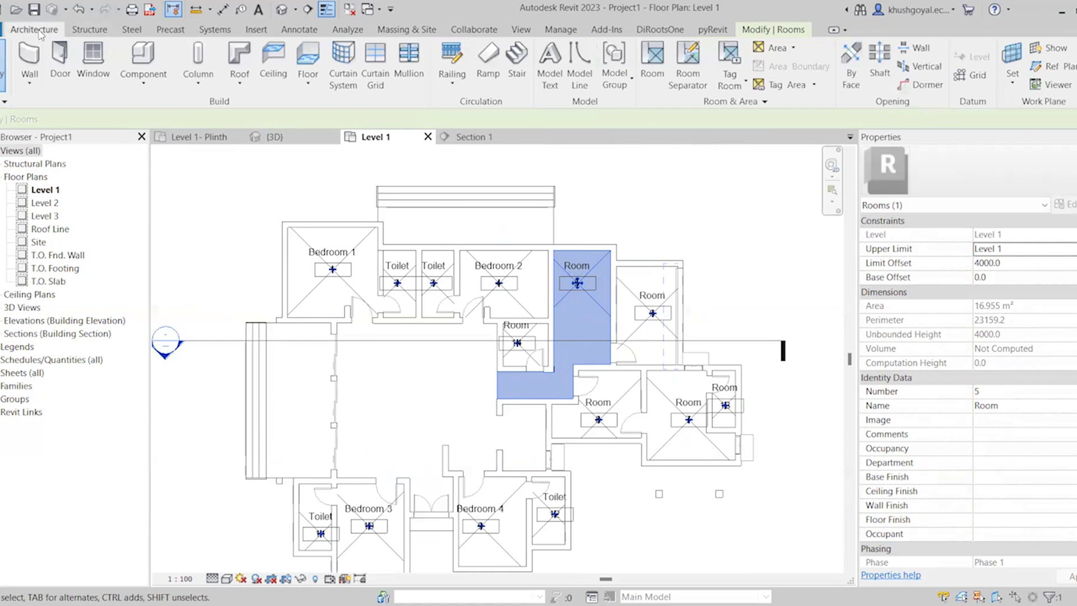
{"action": "left_click", "coordinate": [653, 67]}
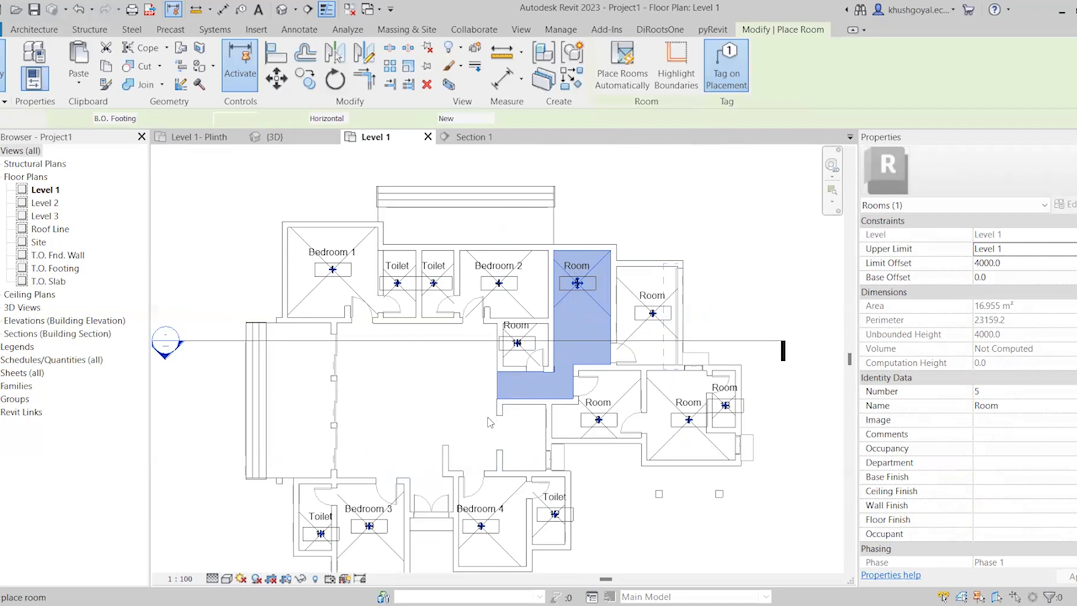
{"action": "left_click", "coordinate": [442, 411]}
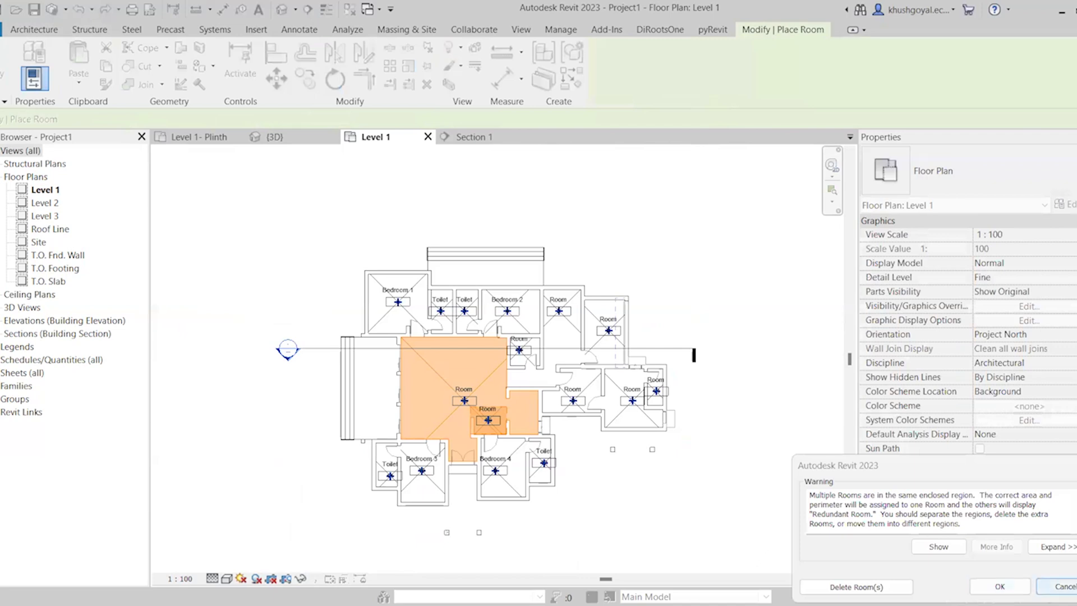
{"action": "key", "text": "Escape"}
{"action": "scroll", "coordinate": [459, 396], "scroll_direction": "up", "scroll_amount": 3}
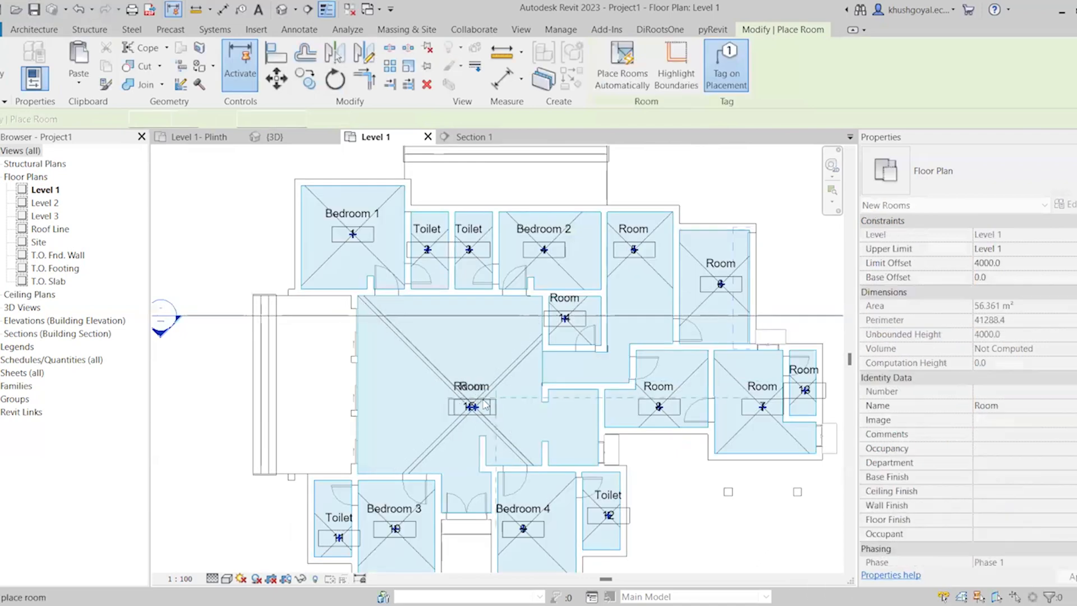
{"action": "key", "text": "Escape"}
{"action": "key", "text": "Escape"}
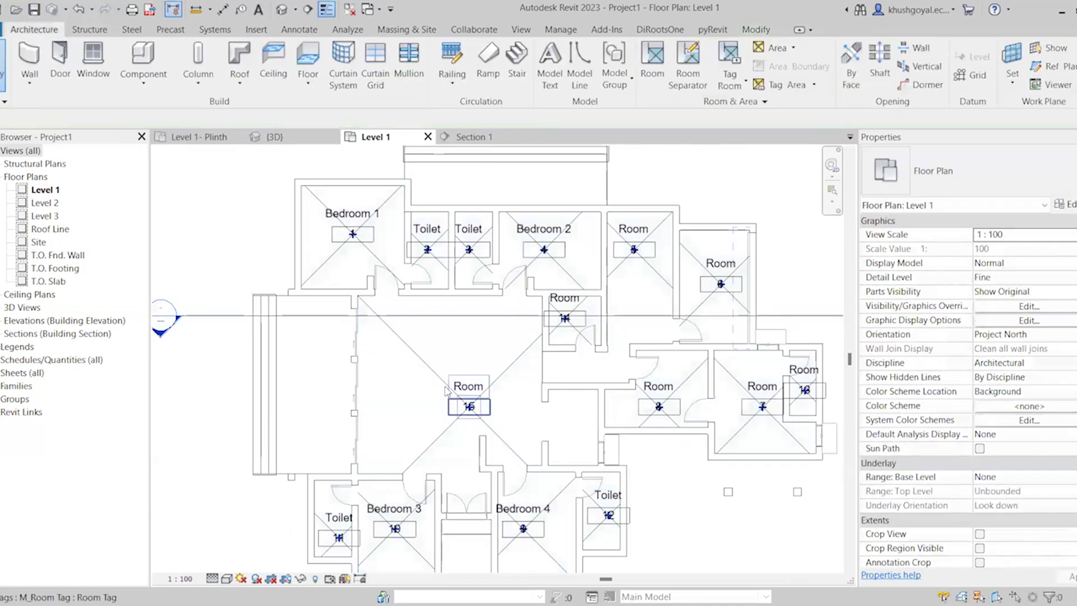
{"action": "left_click", "coordinate": [442, 381]}
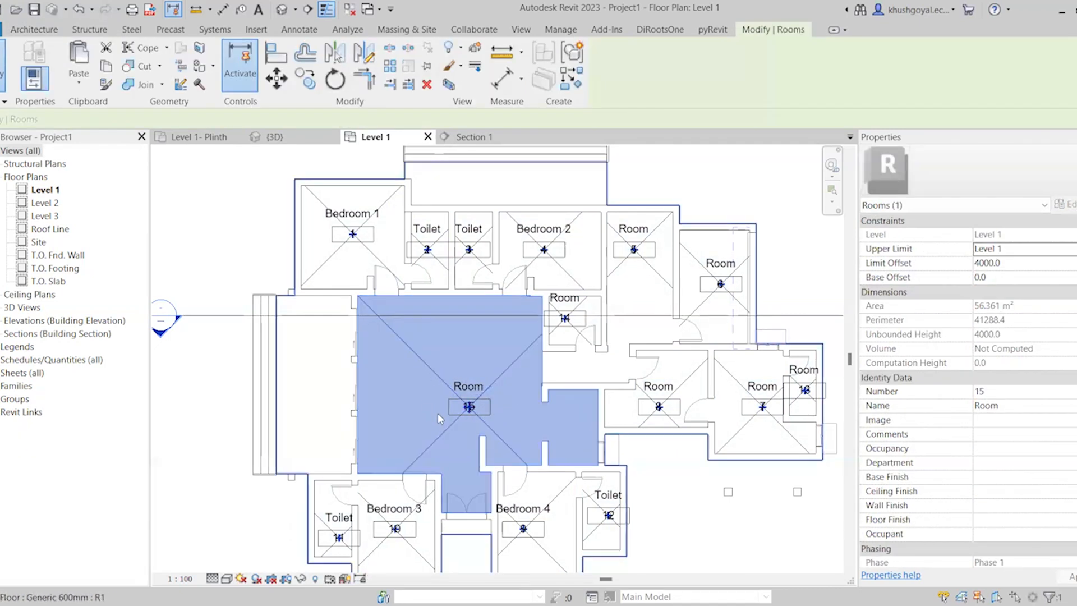
{"action": "key", "text": "Escape"}
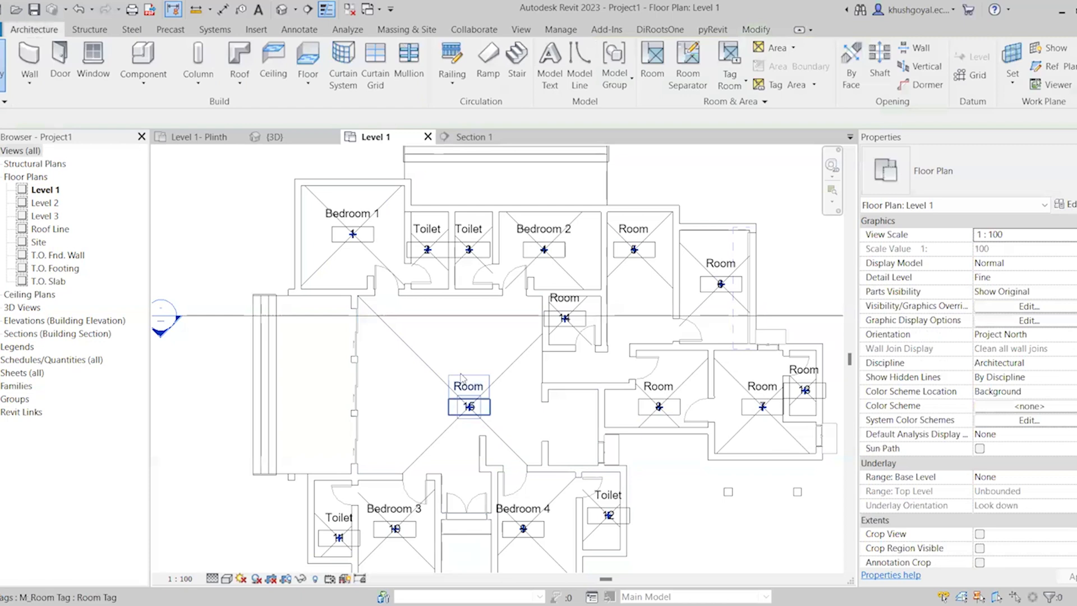
Rename room 15 in the central hall to Living room
{"action": "scroll", "coordinate": [465, 371], "scroll_direction": "down", "scroll_amount": 1}
{"action": "scroll", "coordinate": [596, 324], "scroll_direction": "down", "scroll_amount": 1}
{"action": "scroll", "coordinate": [452, 375], "scroll_direction": "up", "scroll_amount": 2}
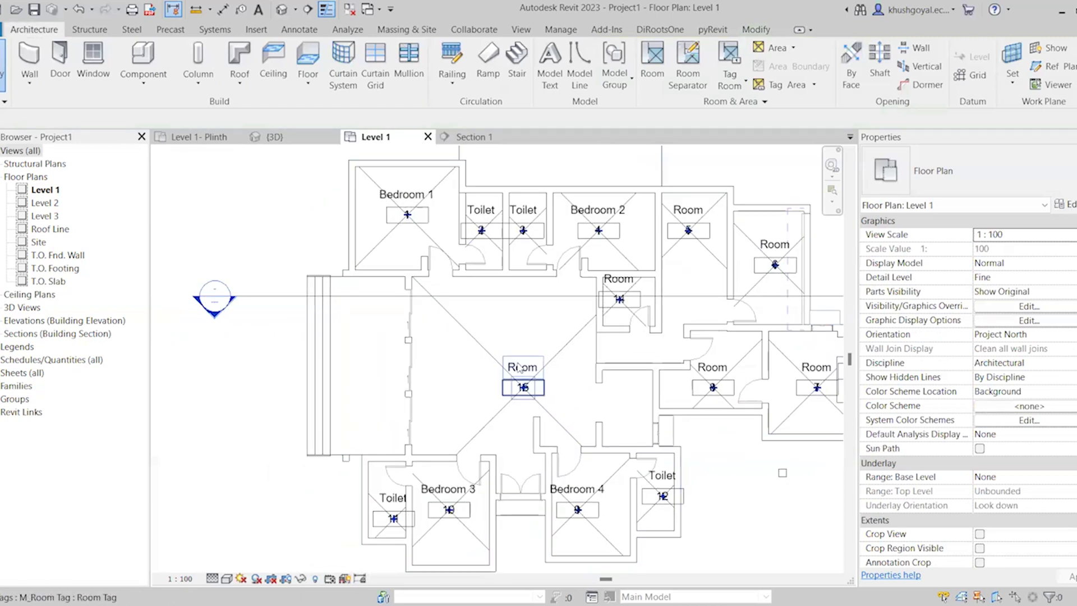
{"action": "left_click", "coordinate": [507, 363]}
{"action": "left_click", "coordinate": [508, 363]}
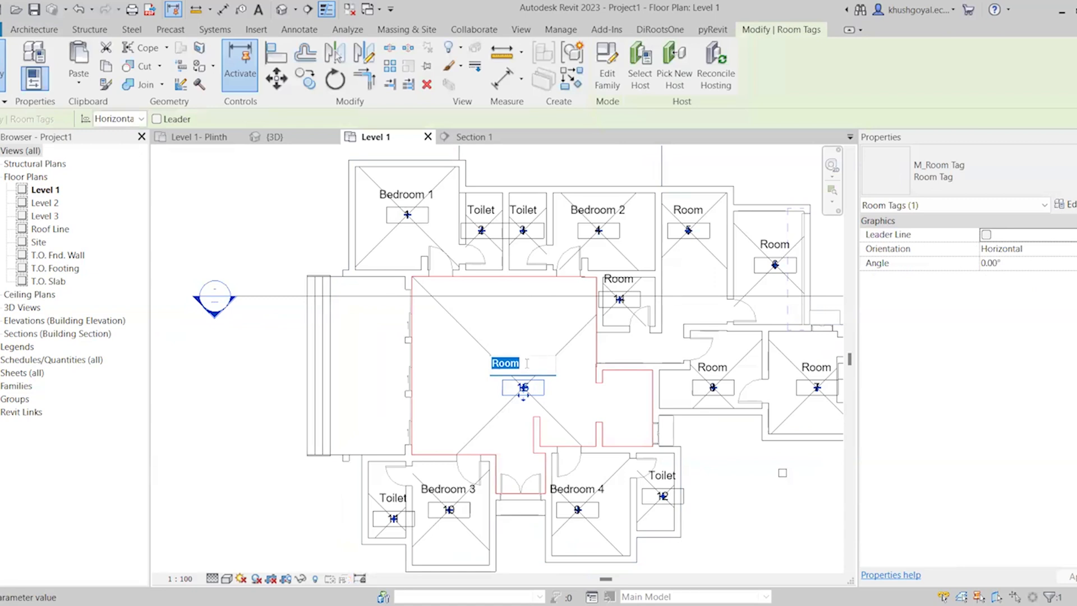
{"action": "type", "text": "Living room"}
{"action": "key", "text": "Return"}
Rename room 6 on the upper-right side of the plan to Garage
{"action": "scroll", "coordinate": [348, 492], "scroll_direction": "down", "scroll_amount": 1}
{"action": "scroll", "coordinate": [701, 303], "scroll_direction": "up", "scroll_amount": 2}
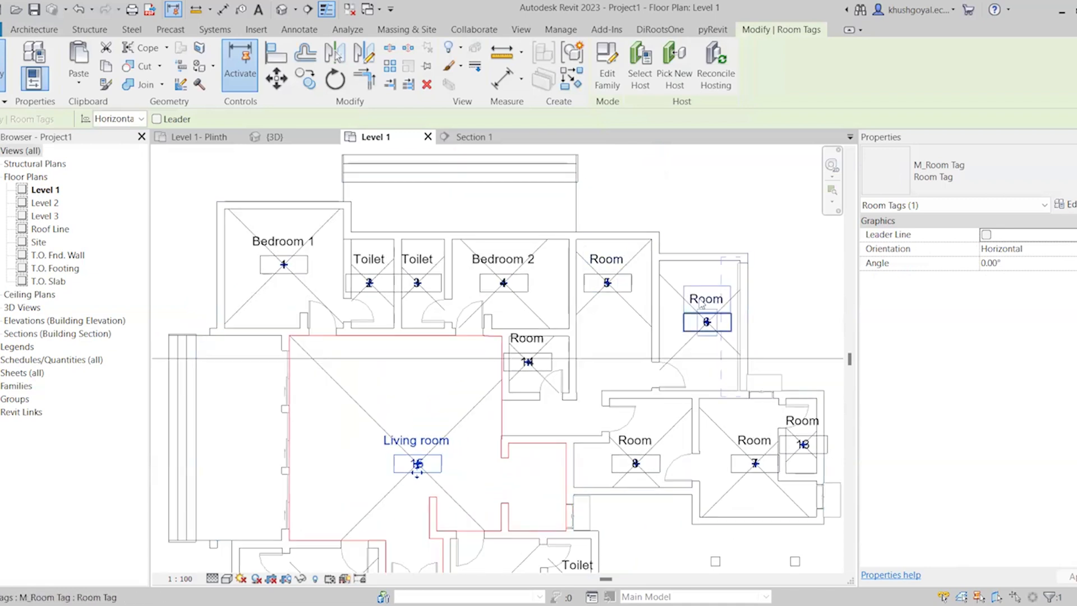
{"action": "left_click", "coordinate": [701, 301]}
{"action": "type", "text": "G"}
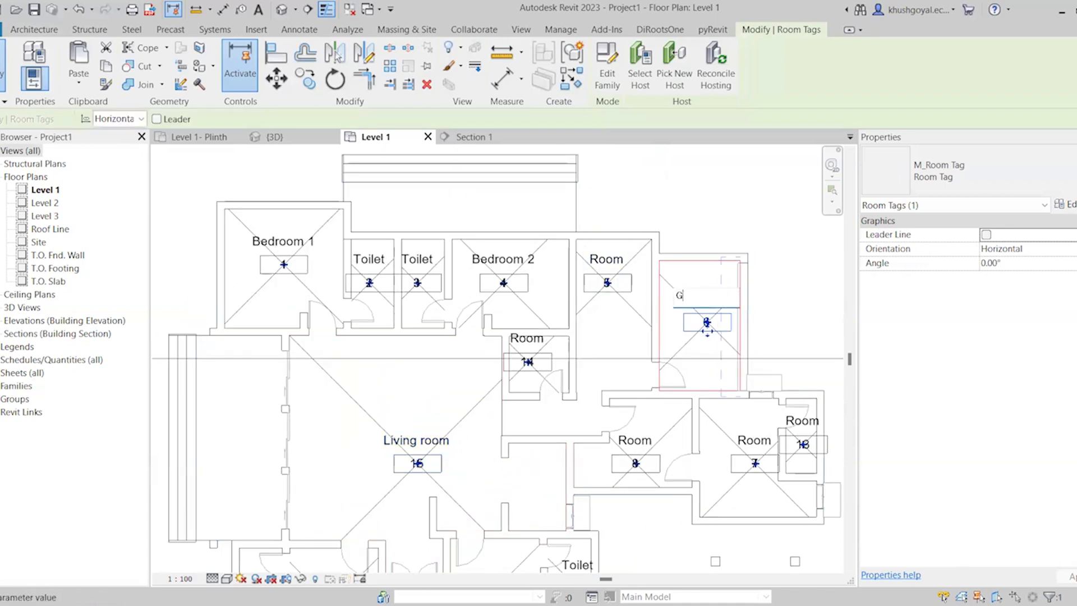
{"action": "type", "text": "arage"}
{"action": "key", "text": "Return"}
Rename room 7 below the garage to Guest Room
{"action": "scroll", "coordinate": [703, 296], "scroll_direction": "down", "scroll_amount": 3}
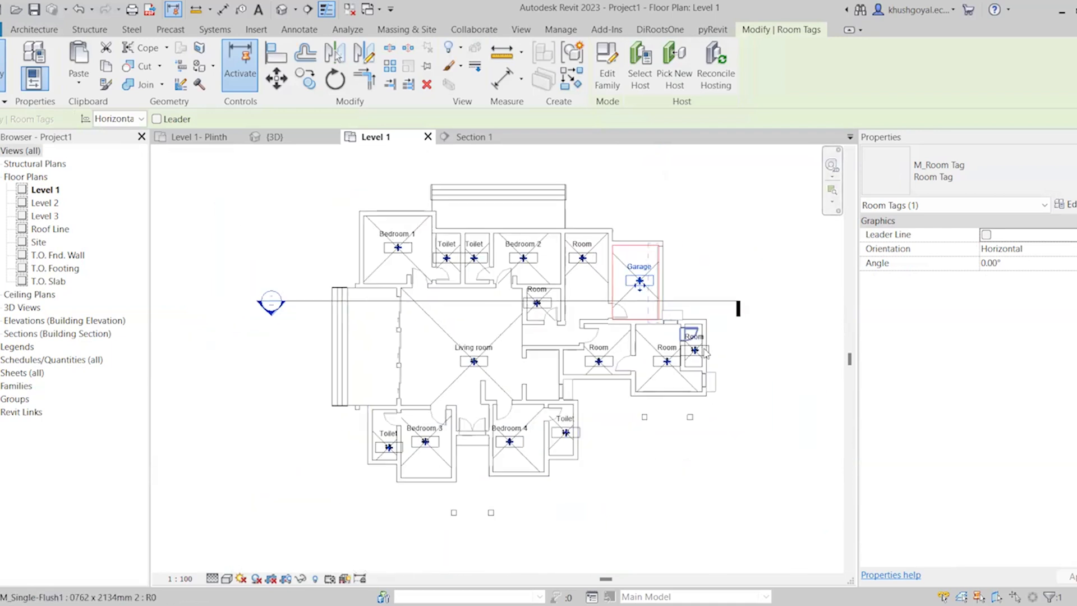
{"action": "scroll", "coordinate": [640, 356], "scroll_direction": "up", "scroll_amount": 3}
{"action": "left_click", "coordinate": [640, 348]}
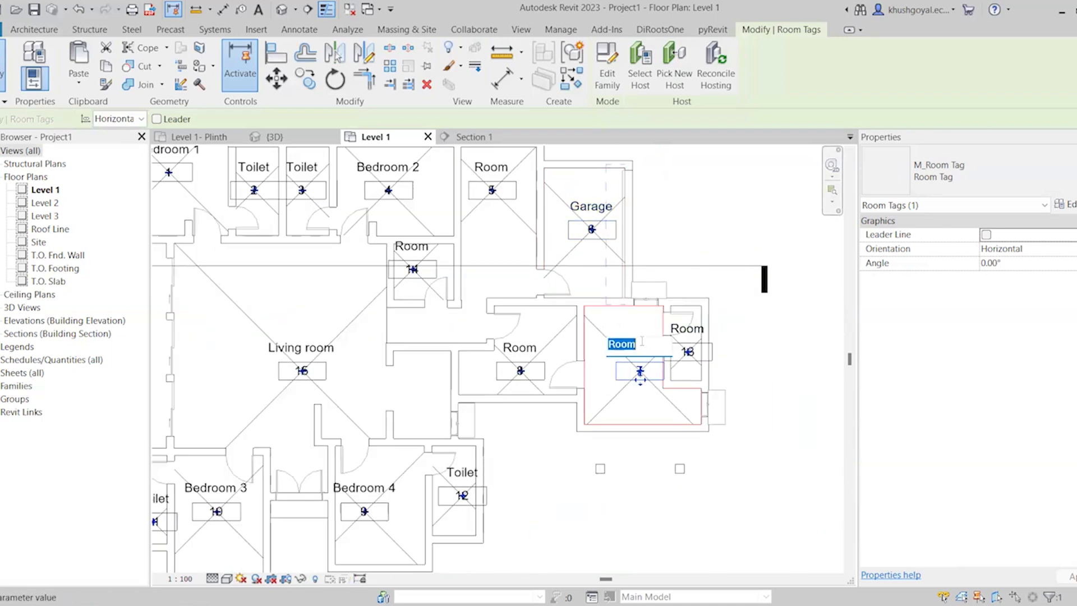
{"action": "type", "text": "S"}
{"action": "type", "text": "uest Room"}
{"action": "key", "text": "Return"}
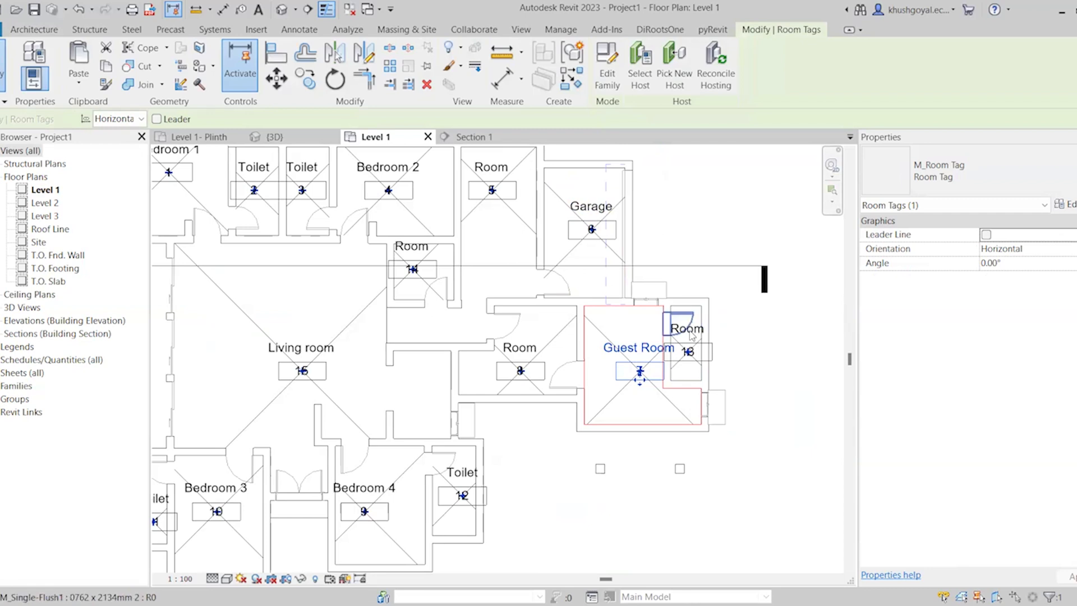
Rename room 13, the small room attached to the Guest Room, to Toilet
{"action": "scroll", "coordinate": [692, 335], "scroll_direction": "up", "scroll_amount": 4}
{"action": "left_click", "coordinate": [703, 339]}
{"action": "left_click", "coordinate": [705, 331]}
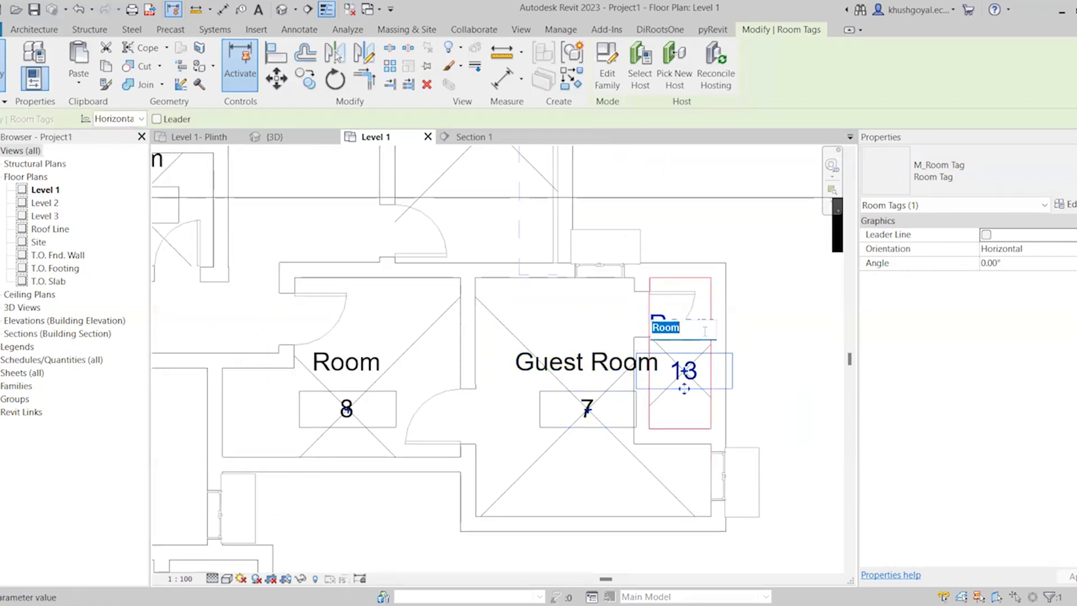
{"action": "type", "text": "Toilet"}
{"action": "left_click", "coordinate": [784, 354]}
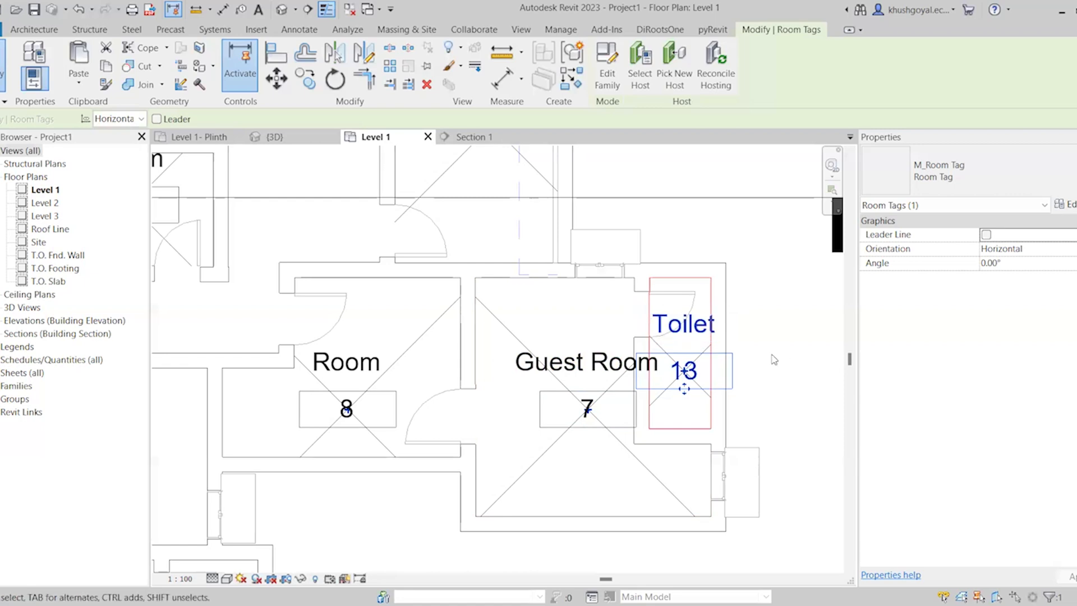
Rename room 8 adjoining the Guest Room to Store and clear the selection
{"action": "scroll", "coordinate": [451, 353], "scroll_direction": "up", "scroll_amount": 2}
{"action": "scroll", "coordinate": [747, 435], "scroll_direction": "down", "scroll_amount": 2}
{"action": "scroll", "coordinate": [715, 436], "scroll_direction": "down", "scroll_amount": 2}
{"action": "left_click", "coordinate": [548, 404]}
{"action": "left_click", "coordinate": [561, 404]}
{"action": "type", "text": "Store"}
{"action": "key", "text": "Return"}
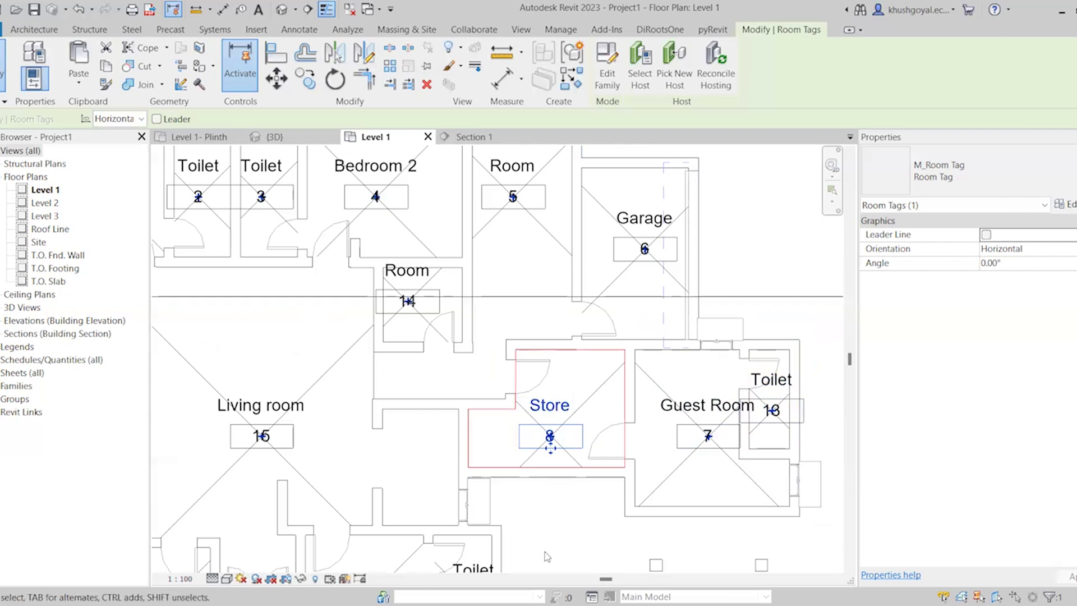
{"action": "scroll", "coordinate": [690, 337], "scroll_direction": "down", "scroll_amount": 3}
{"action": "left_click", "coordinate": [766, 449]}
Rename room 5, between Bedroom 2 and the Garage, to Circulation
{"action": "scroll", "coordinate": [729, 367], "scroll_direction": "up", "scroll_amount": 2}
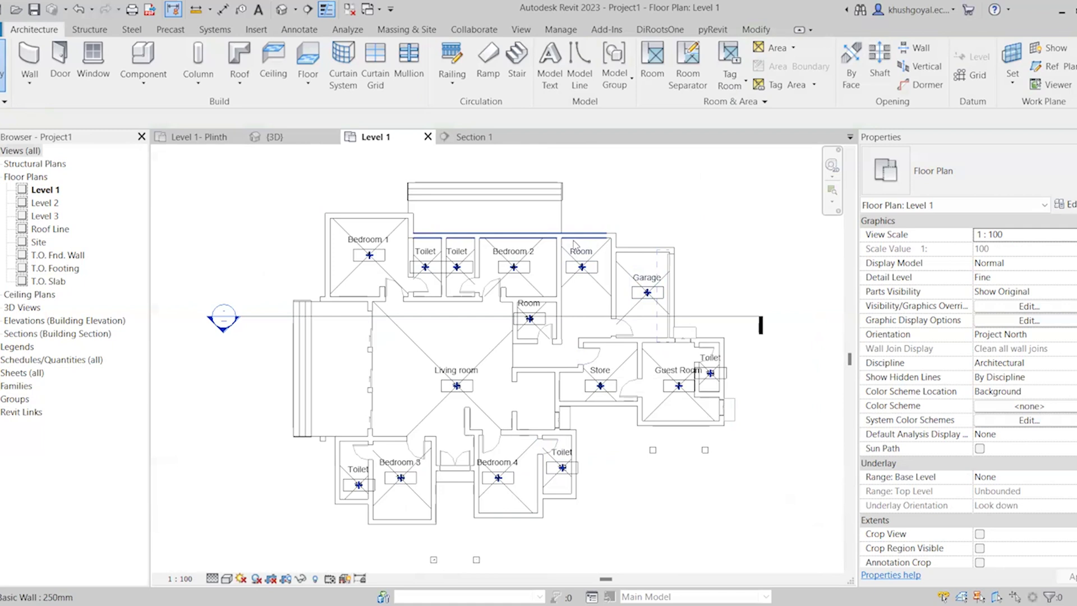
{"action": "scroll", "coordinate": [576, 258], "scroll_direction": "up", "scroll_amount": 3}
{"action": "left_click", "coordinate": [581, 261]}
{"action": "left_click", "coordinate": [581, 261]}
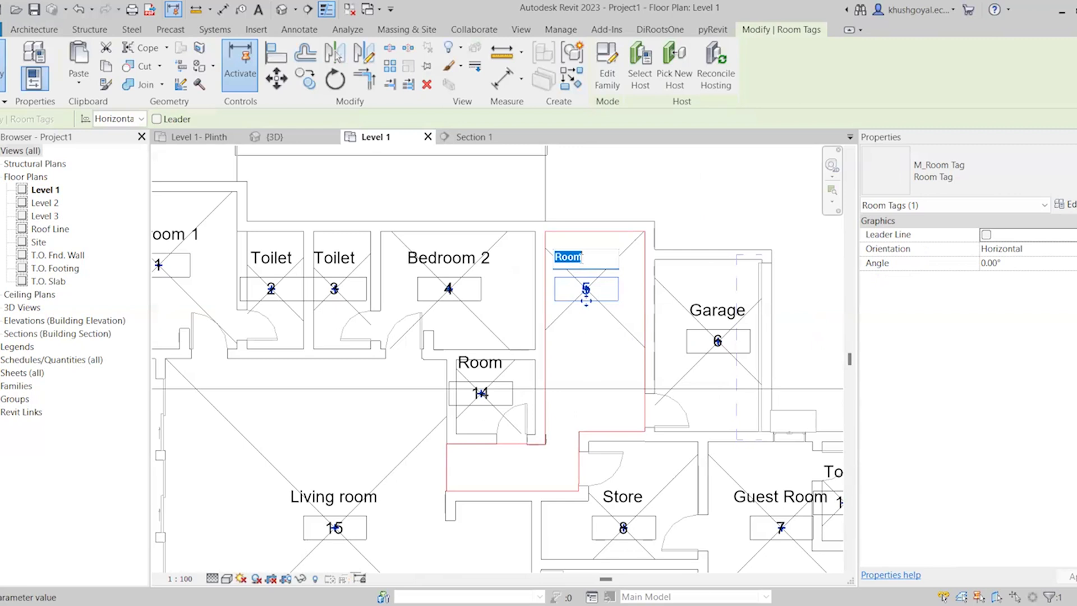
{"action": "type", "text": "Circulation"}
{"action": "key", "text": "Return"}
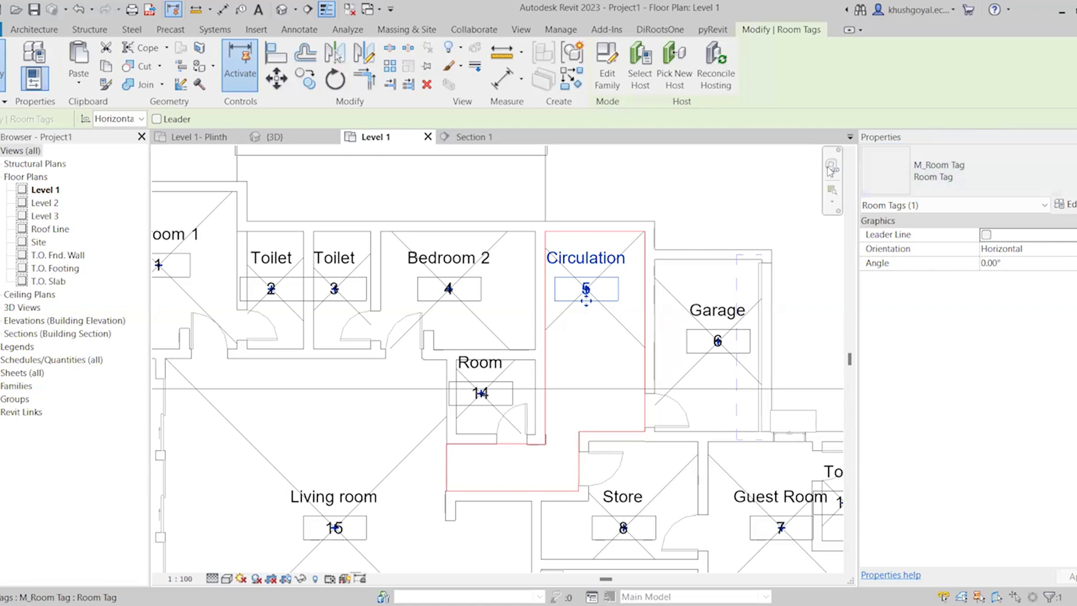
Rename room 14, the small room below Bedroom 2, to Powder Room and clear the selection
{"action": "left_click", "coordinate": [482, 366]}
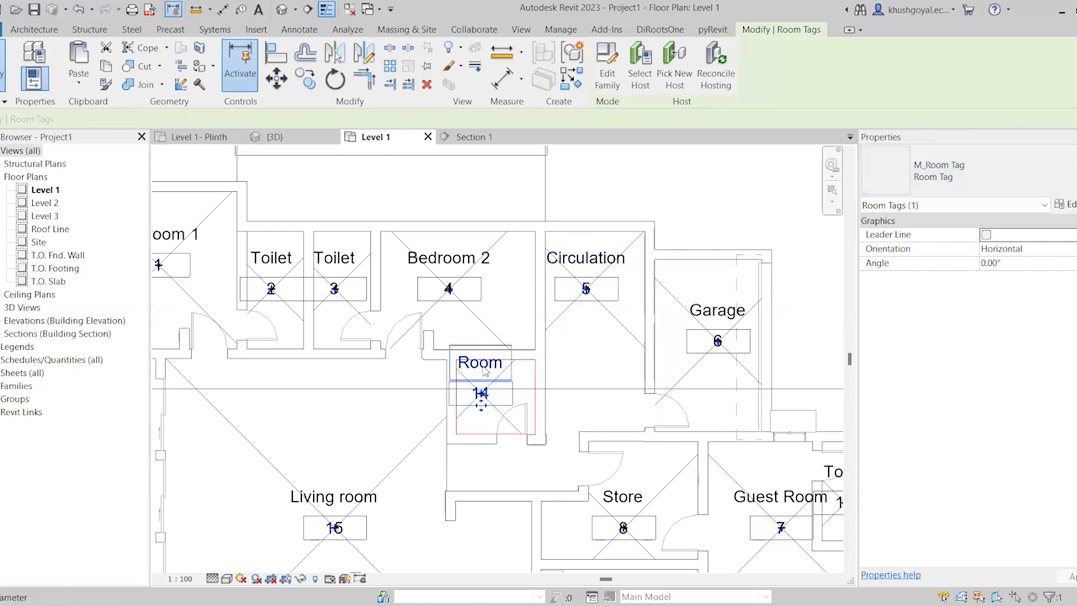
{"action": "left_click", "coordinate": [484, 367]}
{"action": "type", "text": "P"}
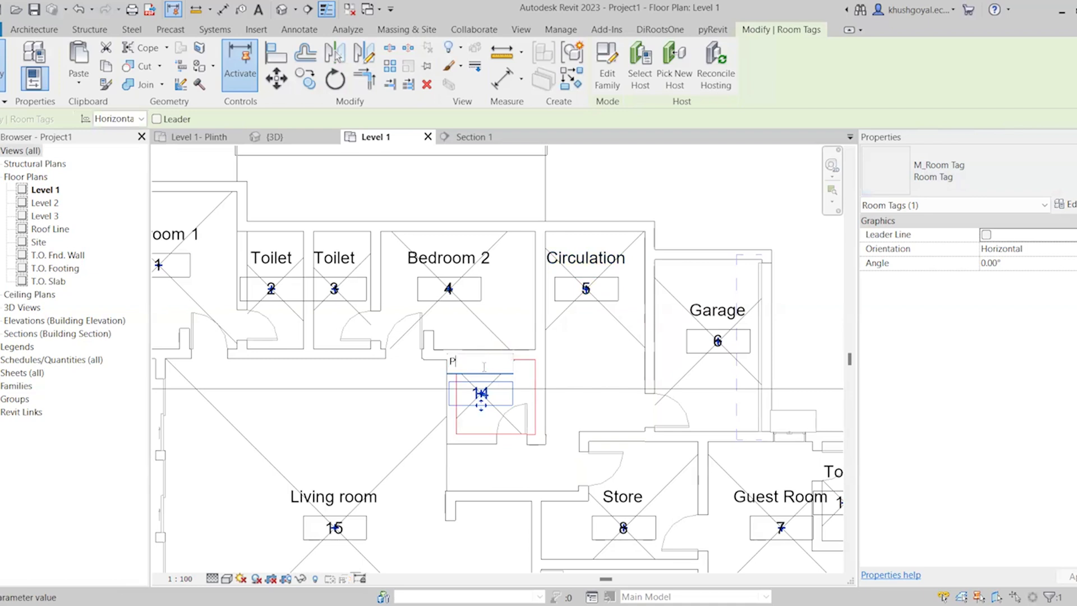
{"action": "type", "text": "owder Room"}
{"action": "key", "text": "Return"}
{"action": "scroll", "coordinate": [493, 348], "scroll_direction": "down", "scroll_amount": 5}
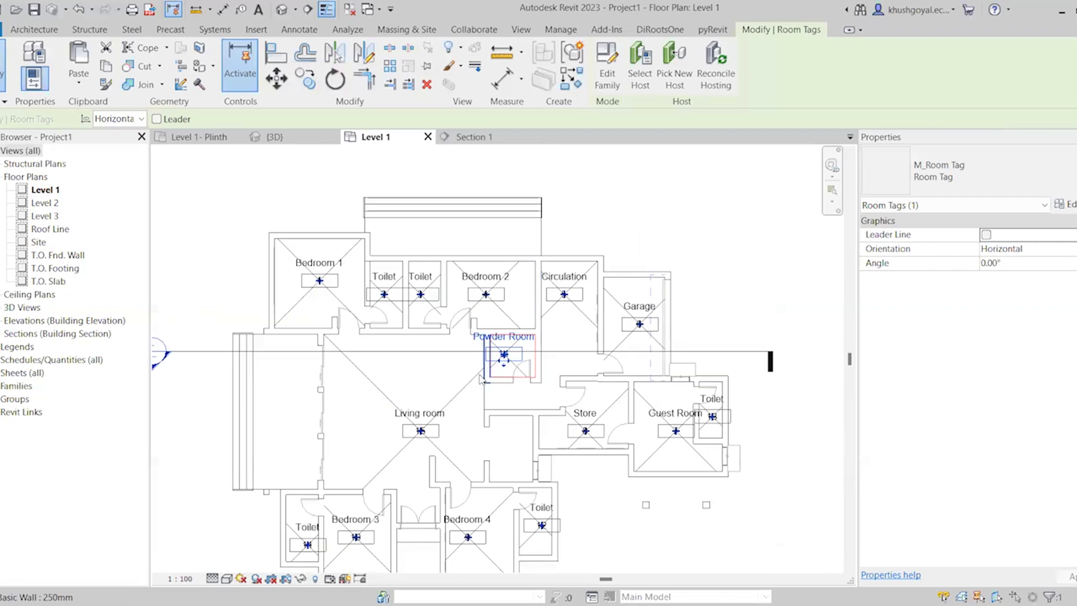
{"action": "key", "text": "Escape"}
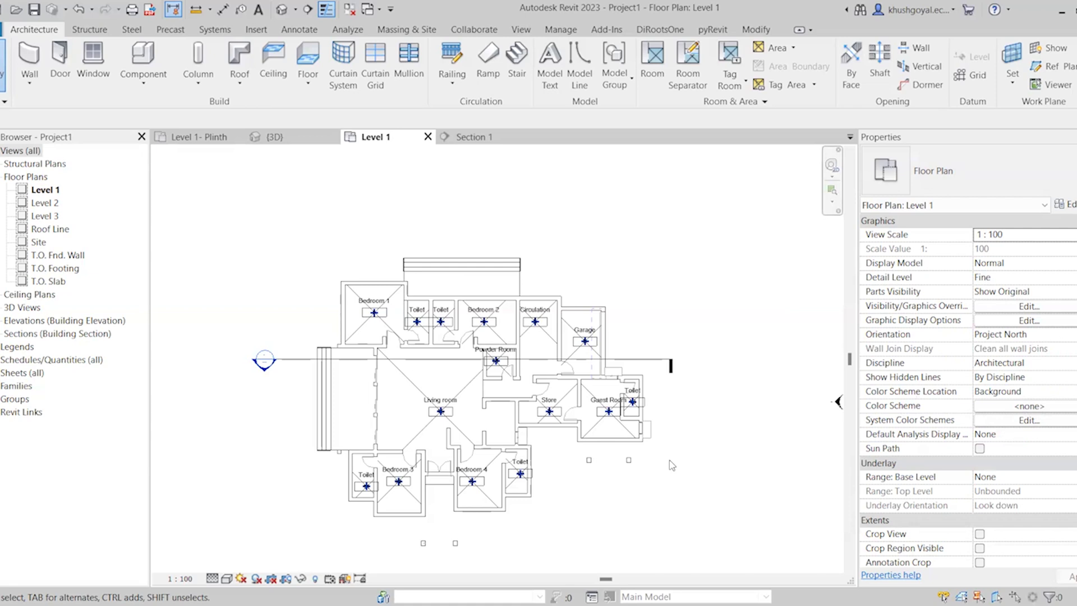
Place a color fill legend in the empty area to the right of the Level 1 plan
{"action": "left_click", "coordinate": [293, 31]}
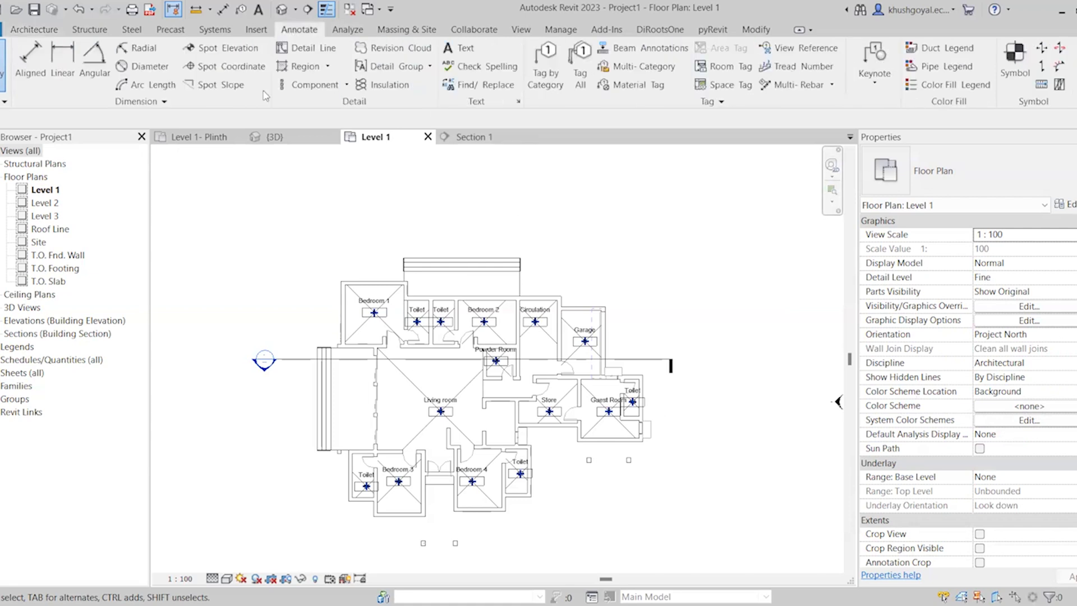
{"action": "left_click", "coordinate": [944, 84]}
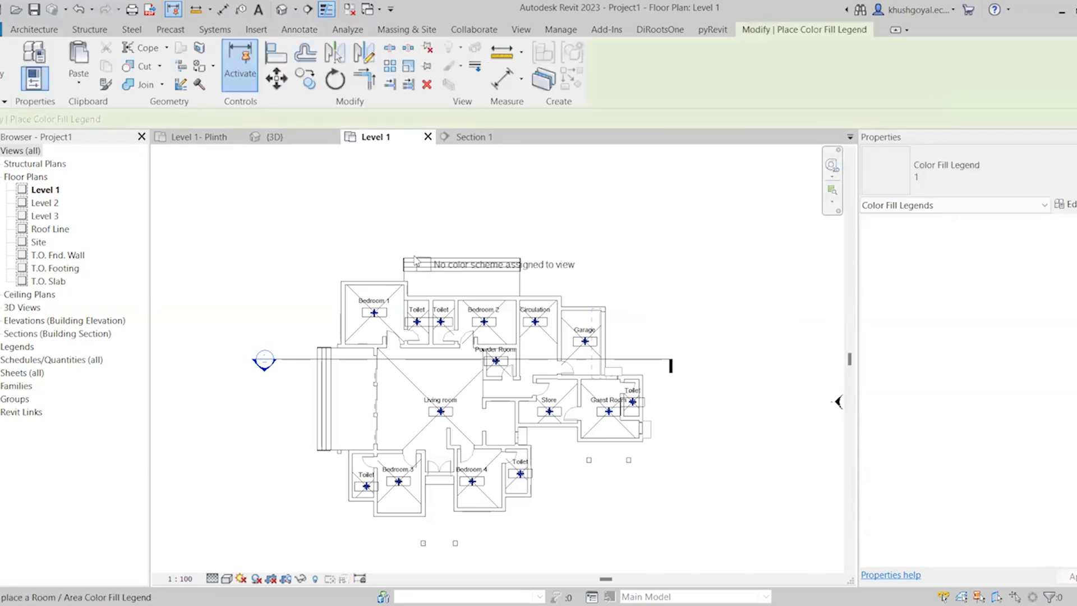
{"action": "scroll", "coordinate": [415, 259], "scroll_direction": "down", "scroll_amount": 2}
{"action": "left_click", "coordinate": [602, 262]}
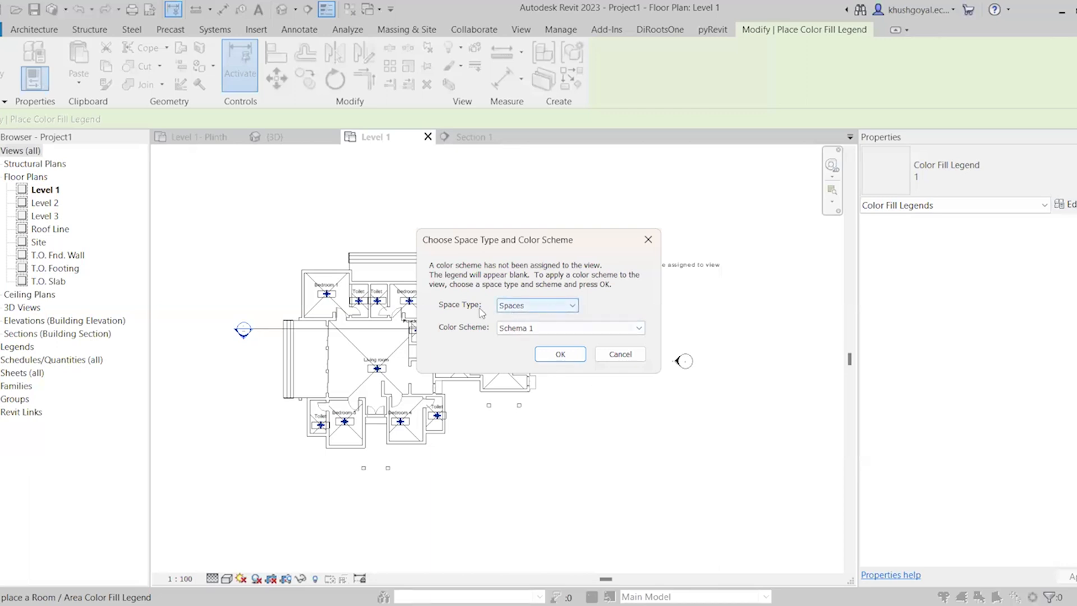
Assign the space type Rooms and the color scheme Name to the legend's view
{"action": "left_click", "coordinate": [541, 305]}
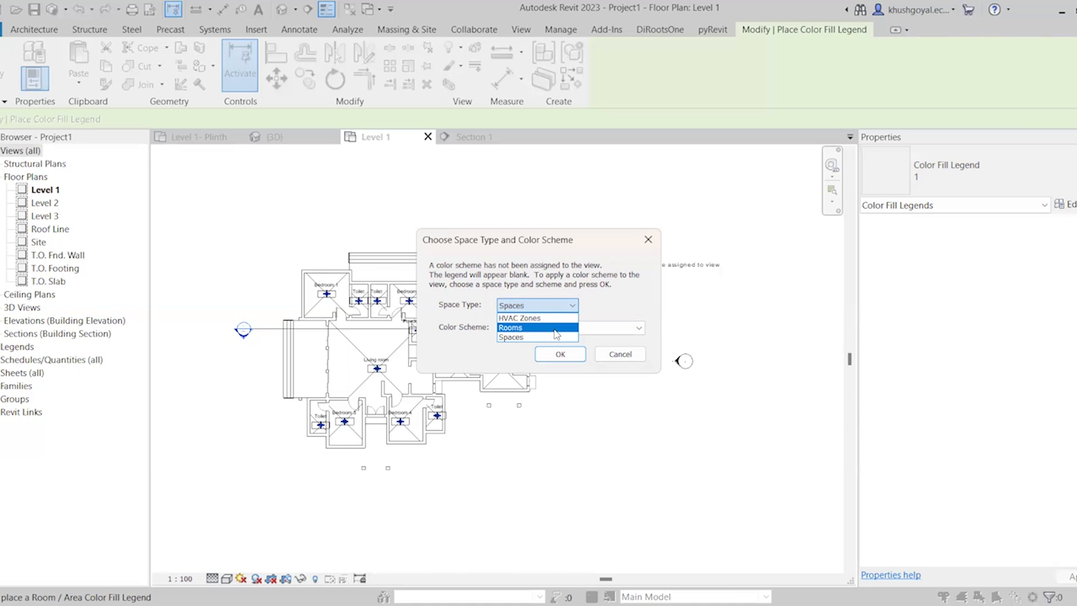
{"action": "left_click", "coordinate": [554, 328]}
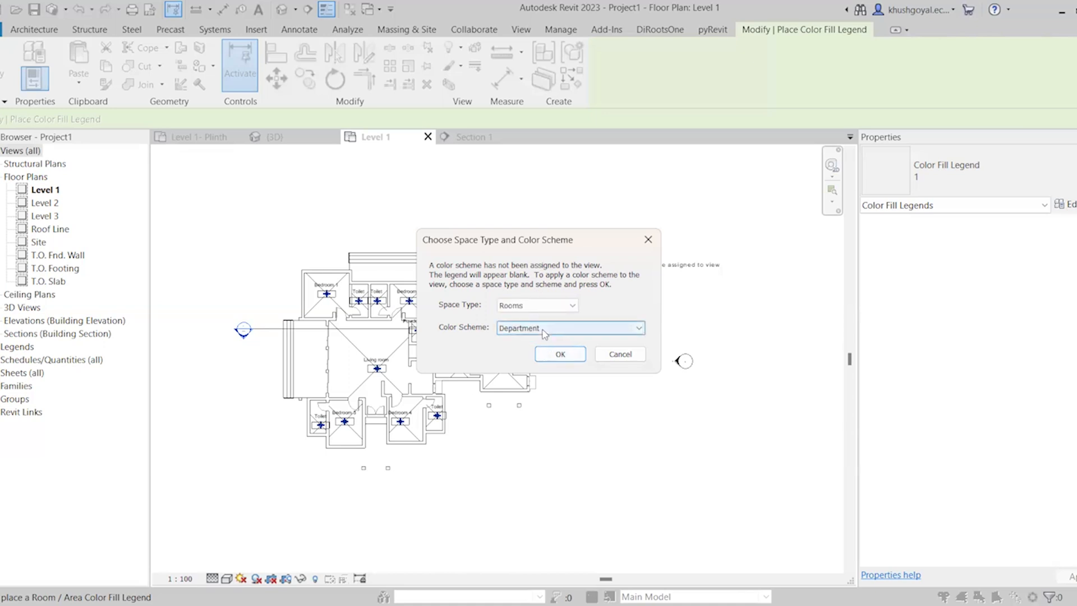
{"action": "left_click", "coordinate": [544, 331]}
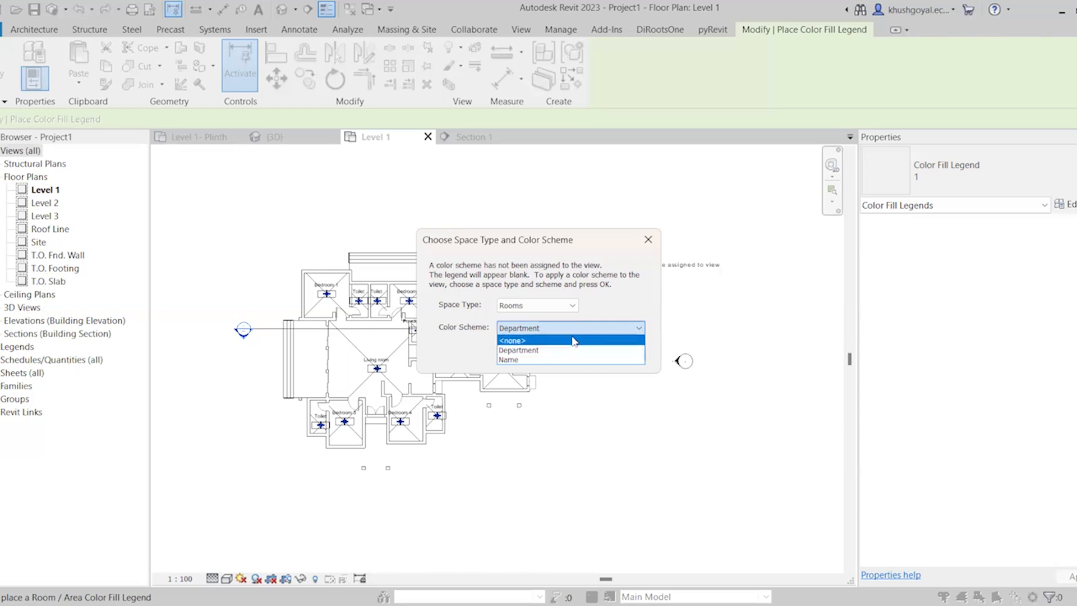
{"action": "left_click", "coordinate": [558, 360]}
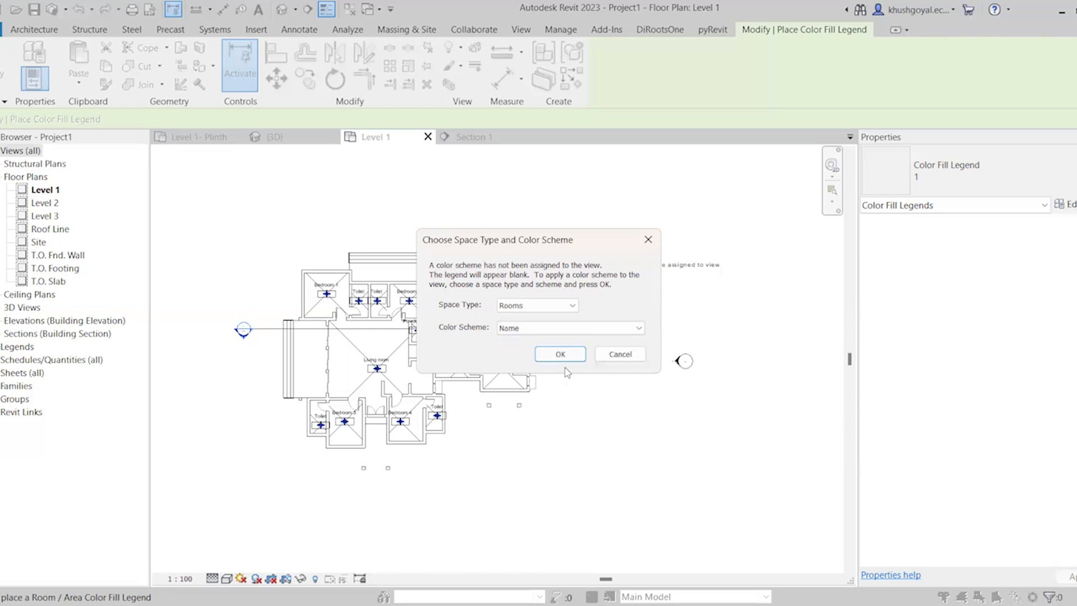
{"action": "left_click", "coordinate": [548, 360]}
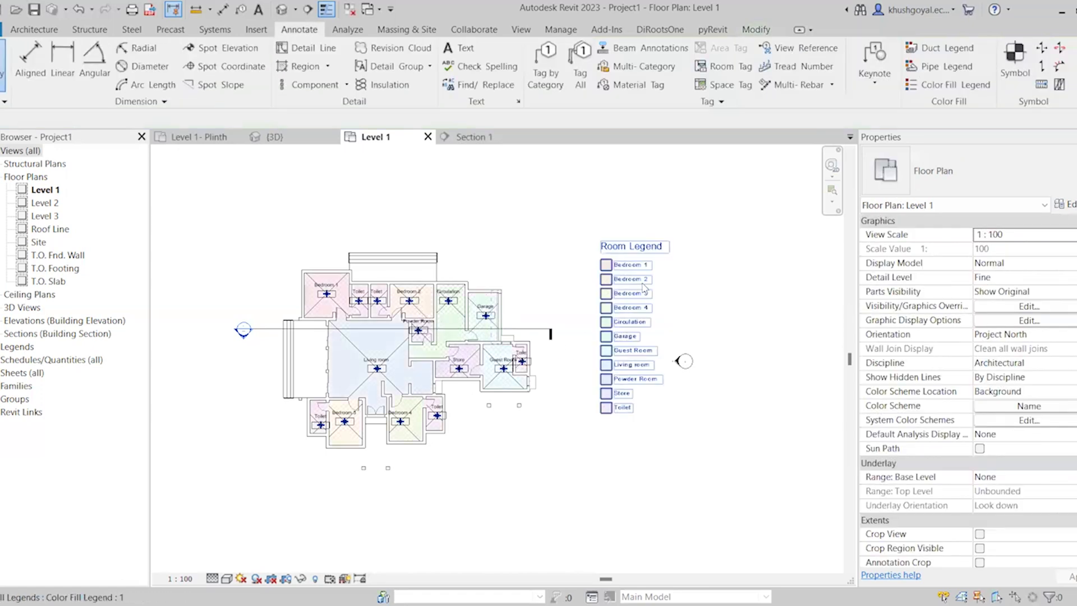
Rename rooms 1 and 4 along the plan's upper side to Bedroom, removing their numbers
{"action": "scroll", "coordinate": [639, 292], "scroll_direction": "up", "scroll_amount": 1}
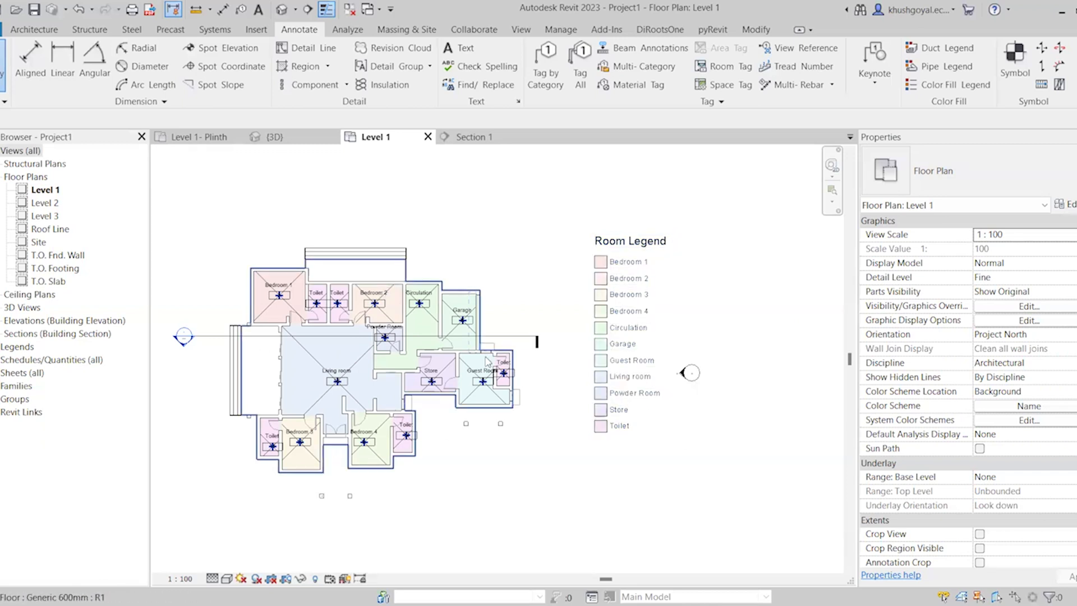
{"action": "scroll", "coordinate": [558, 346], "scroll_direction": "up", "scroll_amount": 1}
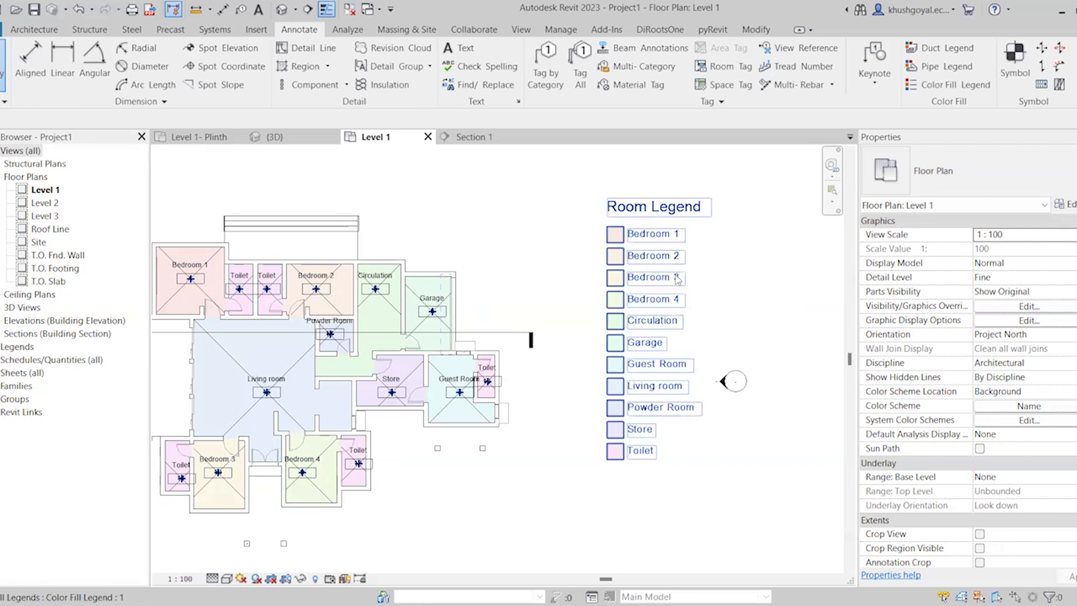
{"action": "middle_click_drag", "start_coordinate": [601, 293], "coordinate": [647, 311]}
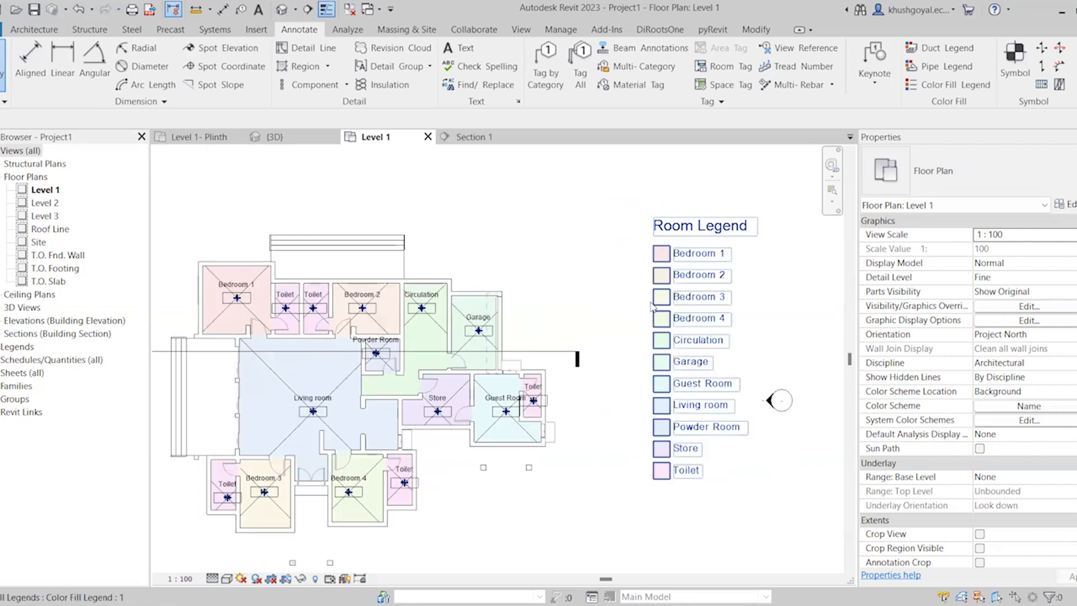
{"action": "scroll", "coordinate": [235, 297], "scroll_direction": "up", "scroll_amount": 2}
{"action": "left_click", "coordinate": [234, 297]}
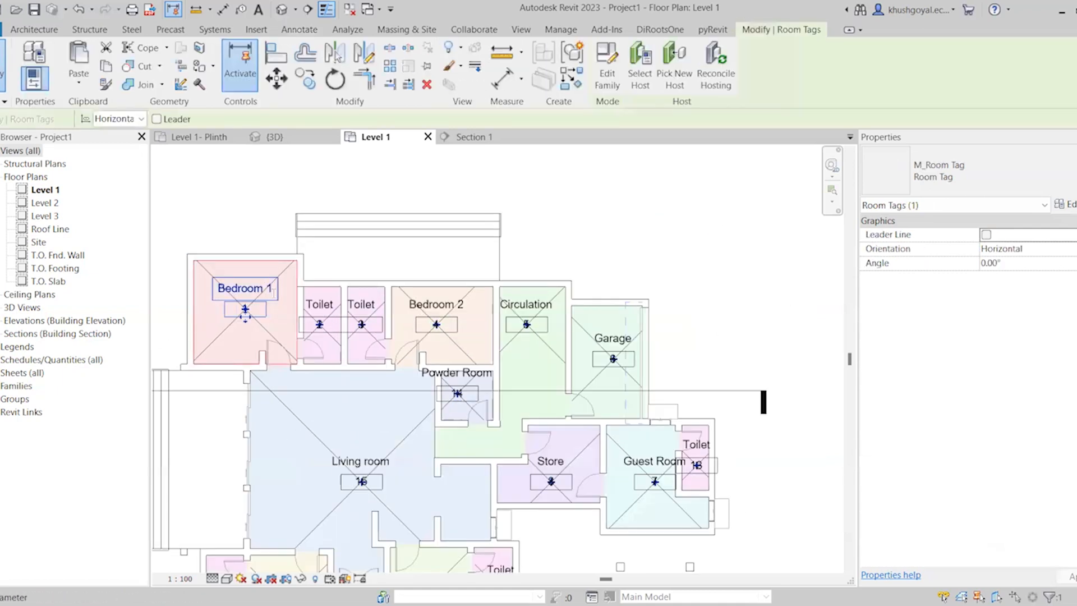
{"action": "left_click", "coordinate": [274, 290]}
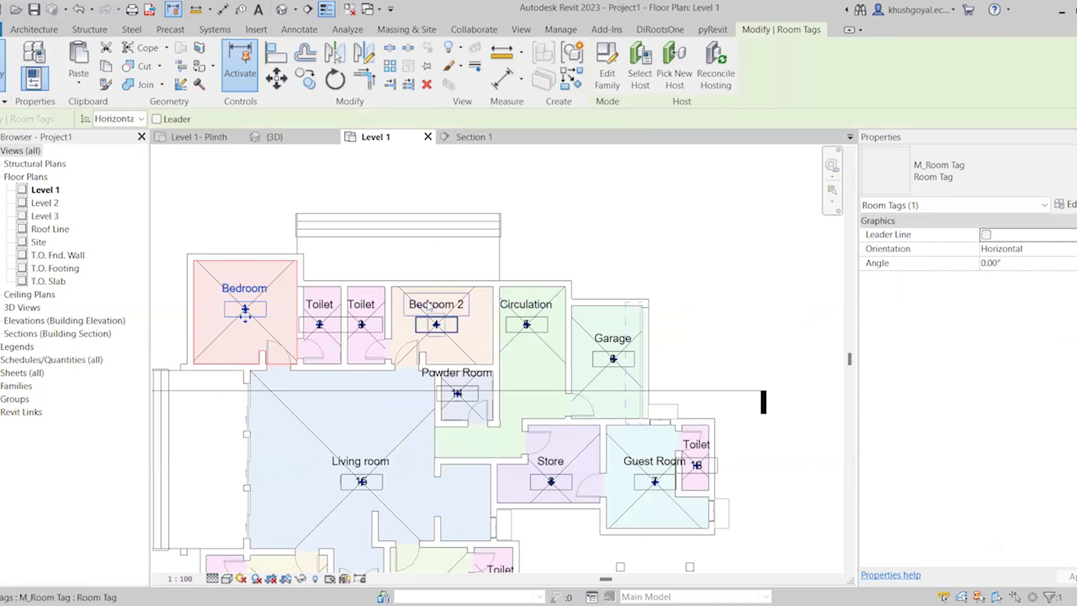
{"action": "double_click", "coordinate": [429, 303]}
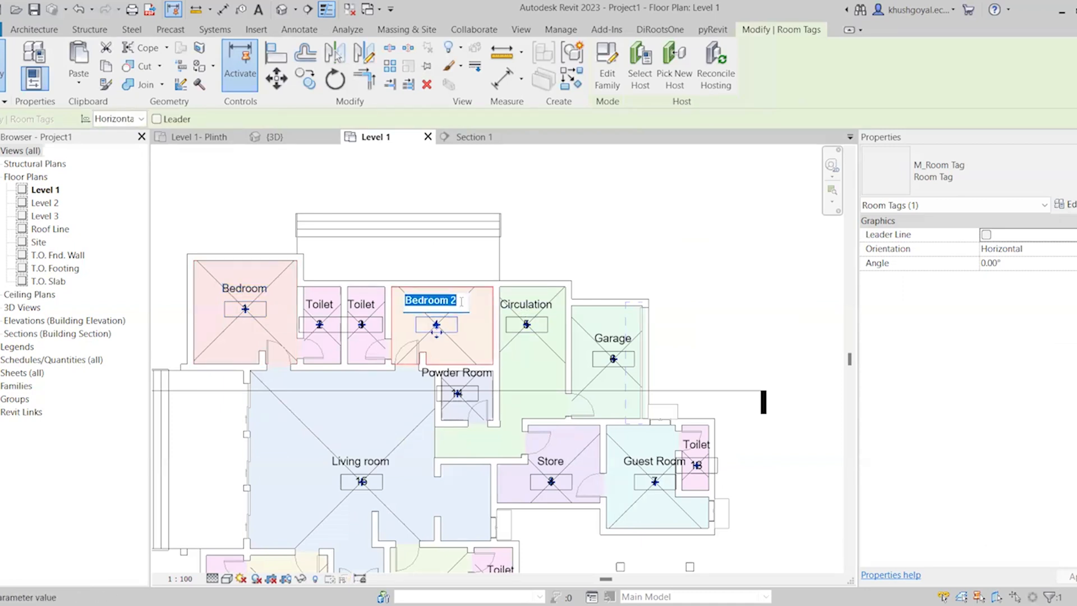
Rename room 9 at the bottom of the plan to Bedroom by removing the number 4
{"action": "scroll", "coordinate": [504, 362], "scroll_direction": "down", "scroll_amount": 3}
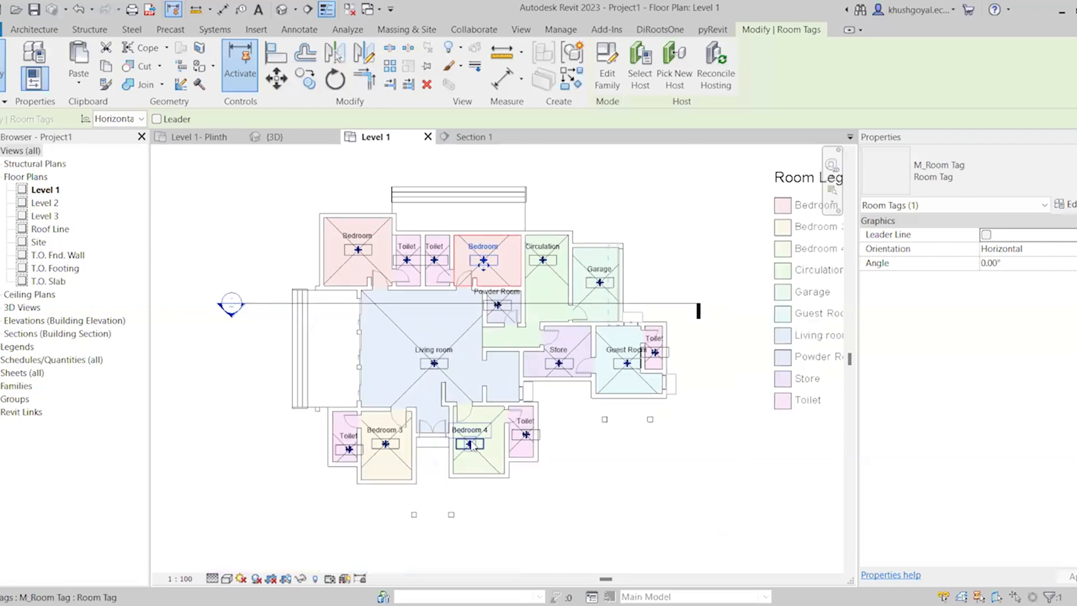
{"action": "scroll", "coordinate": [476, 440], "scroll_direction": "up", "scroll_amount": 3}
{"action": "left_click", "coordinate": [483, 426]}
{"action": "left_click", "coordinate": [486, 419]}
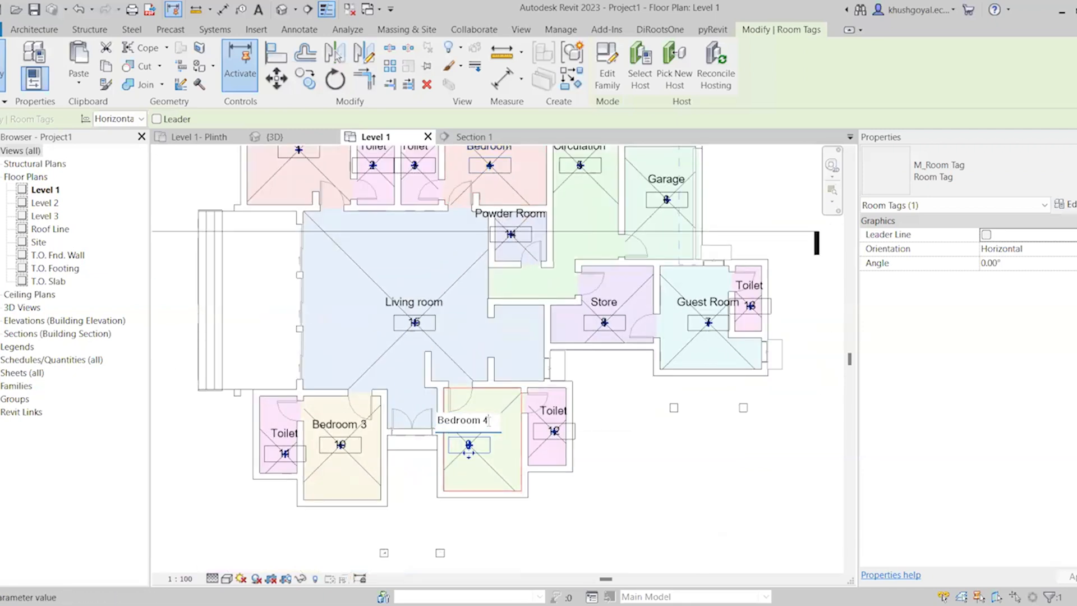
{"action": "key", "text": "BackSpace"}
{"action": "key", "text": "BackSpace"}
Rename room 10 at the plan's lower left to Bedroom and clear the selection
{"action": "left_click", "coordinate": [338, 426]}
{"action": "left_click", "coordinate": [346, 422]}
{"action": "left_click", "coordinate": [331, 425]}
{"action": "left_click", "coordinate": [339, 422]}
{"action": "key", "text": "BackSpace"}
{"action": "key", "text": "BackSpace"}
{"action": "left_click", "coordinate": [612, 535]}
{"action": "scroll", "coordinate": [375, 472], "scroll_direction": "down", "scroll_amount": 3}
{"action": "scroll", "coordinate": [615, 481], "scroll_direction": "up", "scroll_amount": 1}
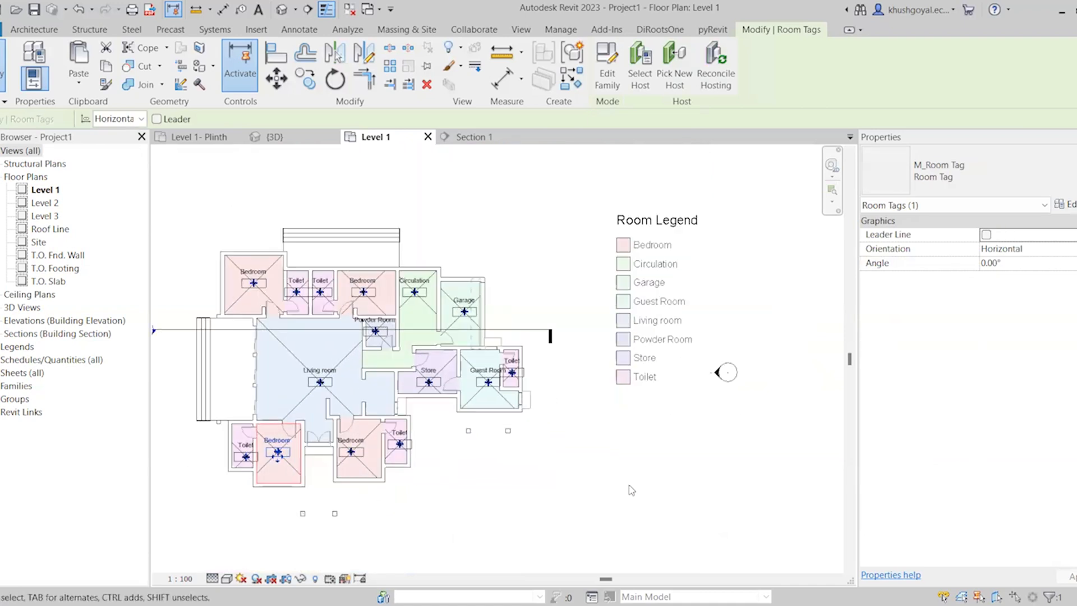
{"action": "left_click", "coordinate": [632, 491]}
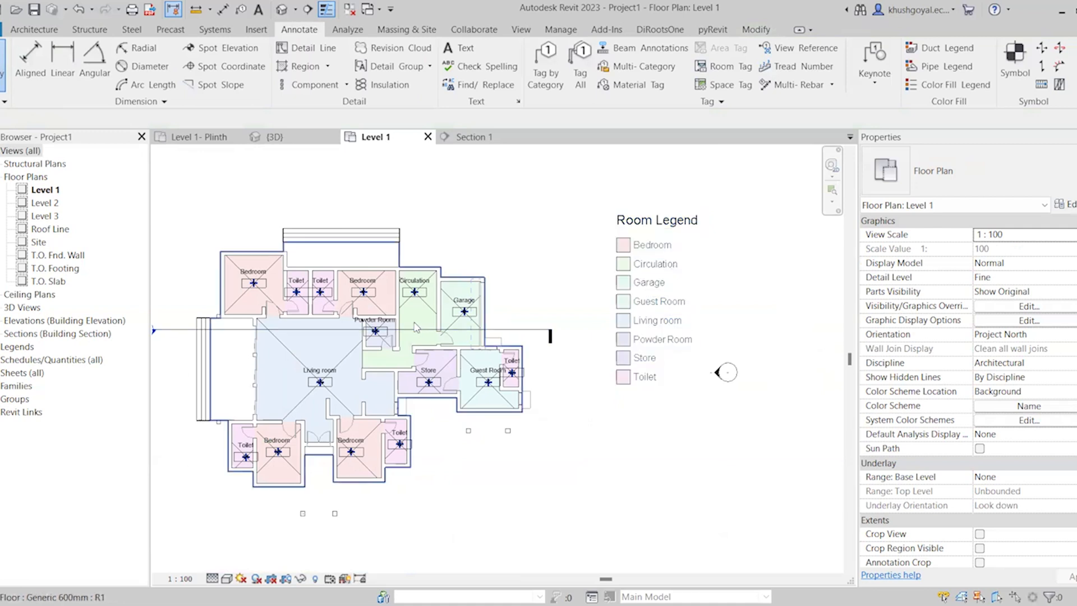
{"action": "scroll", "coordinate": [415, 327], "scroll_direction": "up", "scroll_amount": 4}
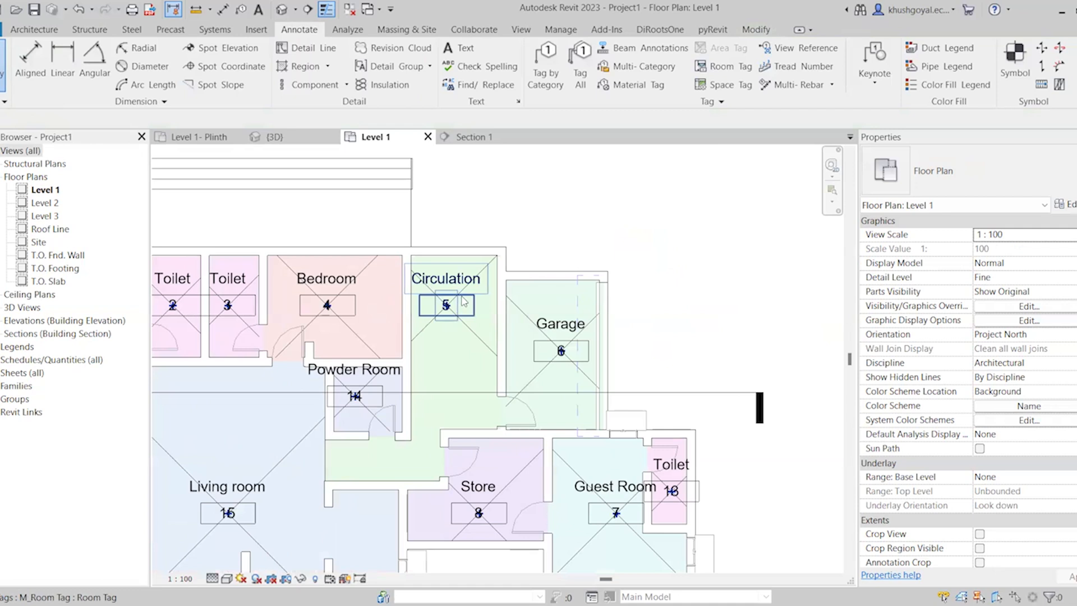
{"action": "scroll", "coordinate": [475, 338], "scroll_direction": "down", "scroll_amount": 5}
{"action": "scroll", "coordinate": [489, 355], "scroll_direction": "up", "scroll_amount": 2}
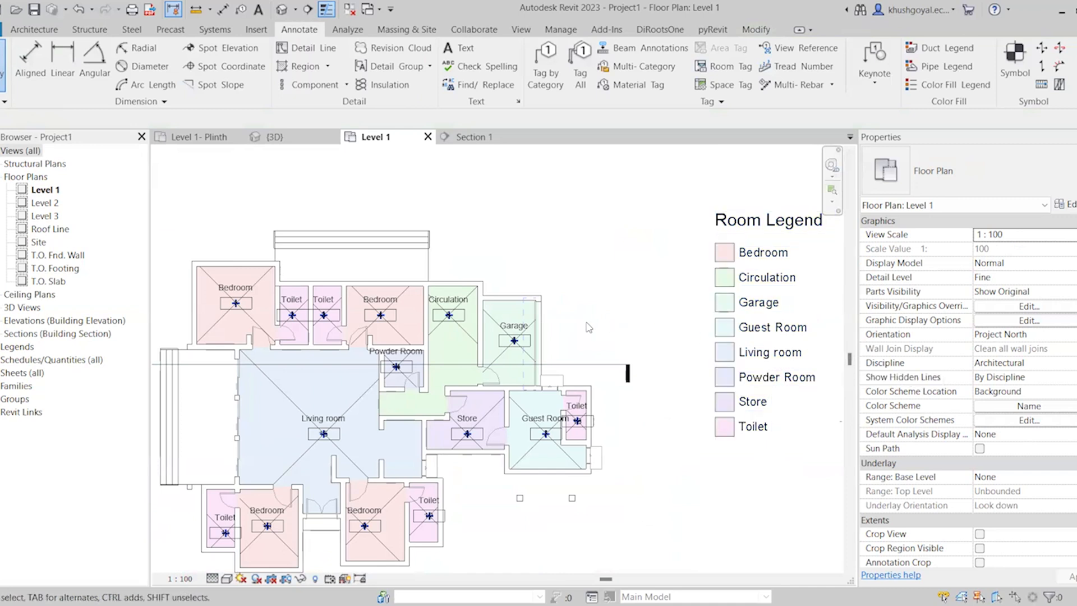
{"action": "scroll", "coordinate": [589, 324], "scroll_direction": "down", "scroll_amount": 2}
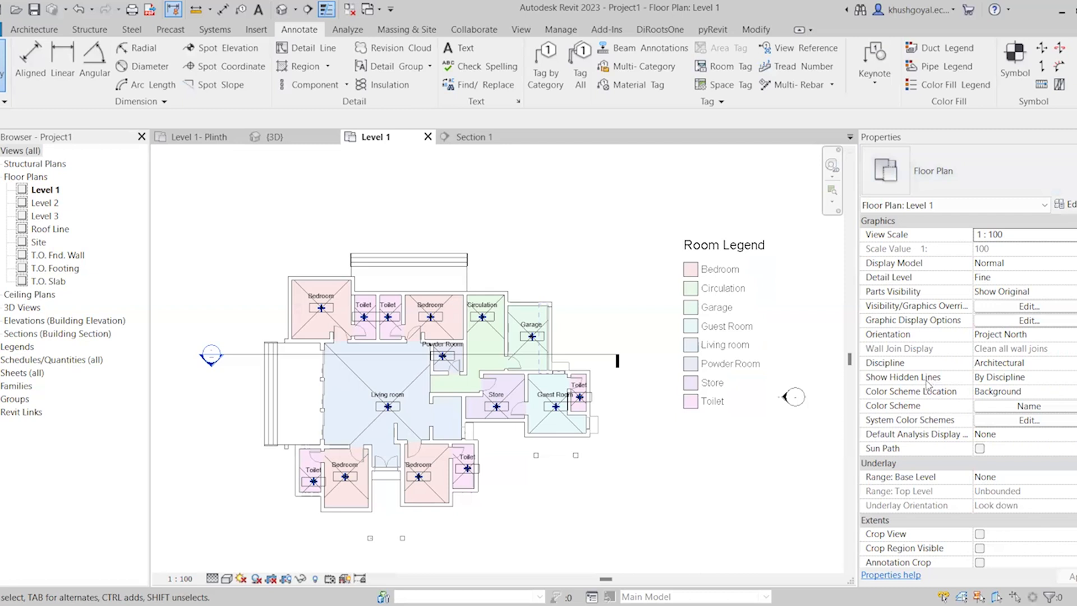
Edit the view's color scheme and set the Bedroom color to blue, RGB 000-128-255
{"action": "left_click", "coordinate": [1009, 413]}
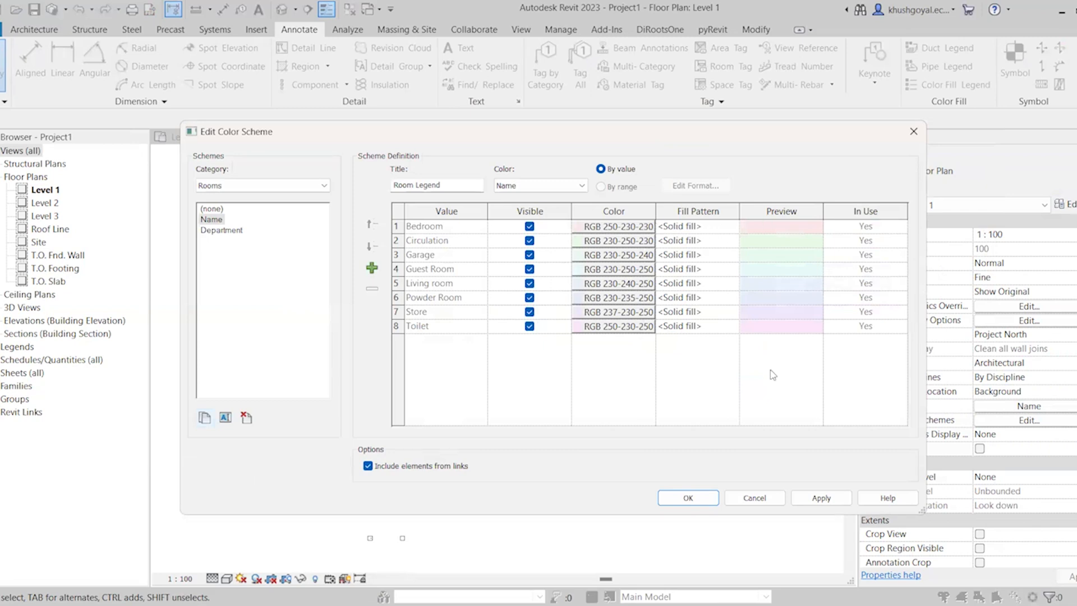
{"action": "left_click", "coordinate": [639, 227]}
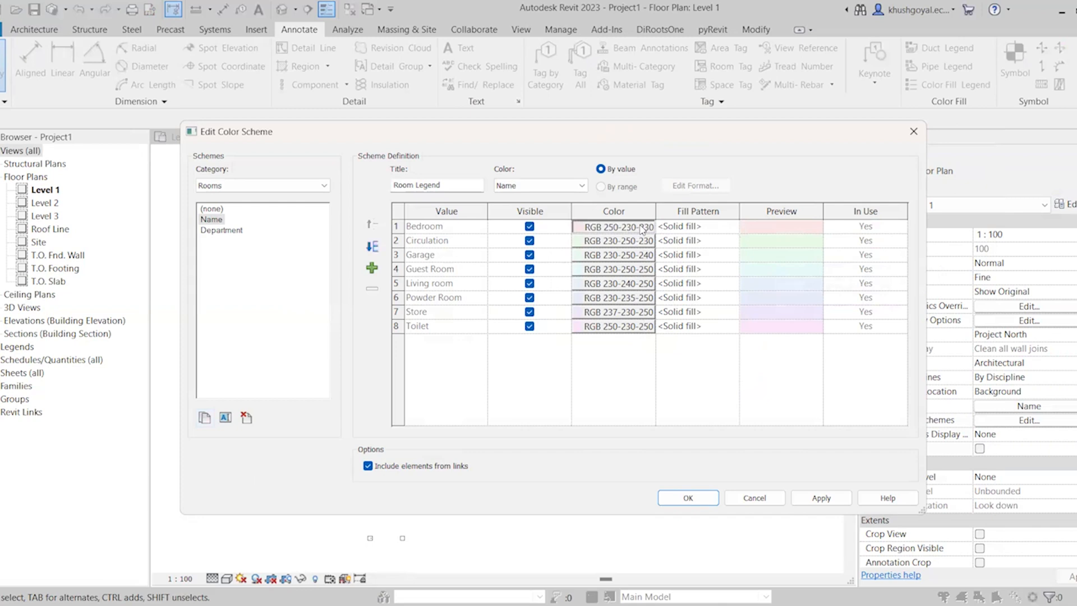
{"action": "left_click", "coordinate": [496, 219]}
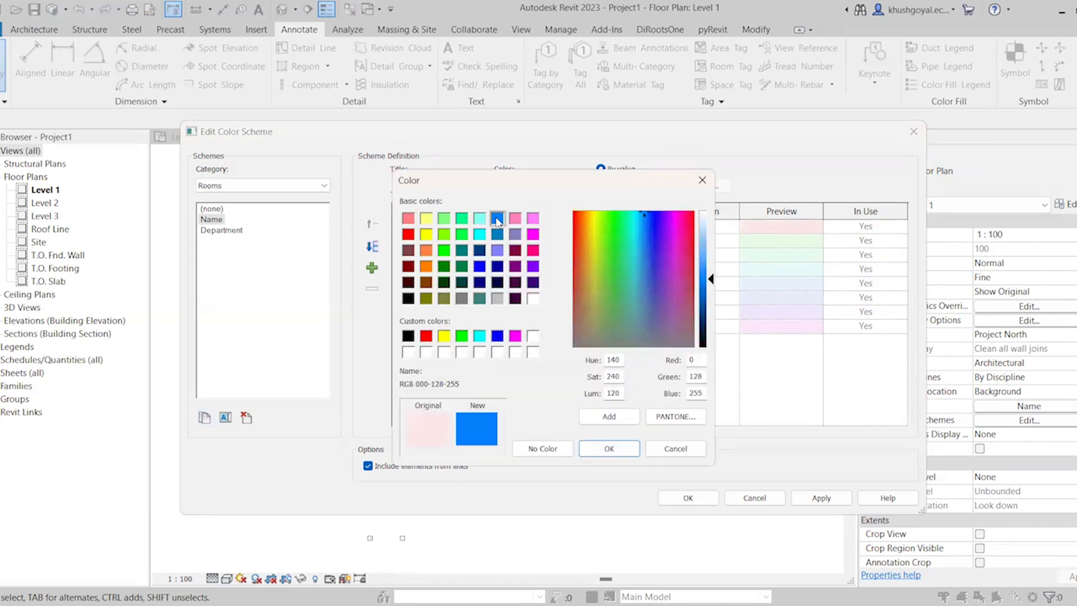
{"action": "left_click", "coordinate": [628, 449]}
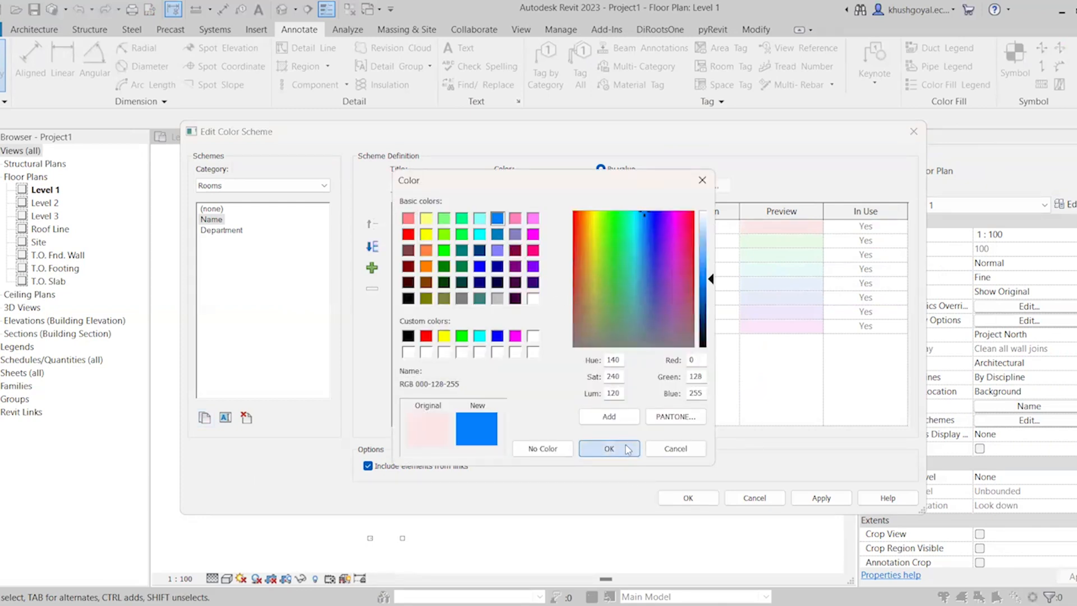
Set the Bedroom fill pattern to Diagonal down 1.5mm, apply the color scheme and check the bedrooms in the plan
{"action": "left_click", "coordinate": [733, 230]}
{"action": "left_click", "coordinate": [733, 227]}
{"action": "scroll", "coordinate": [777, 270], "scroll_direction": "down", "scroll_amount": 3}
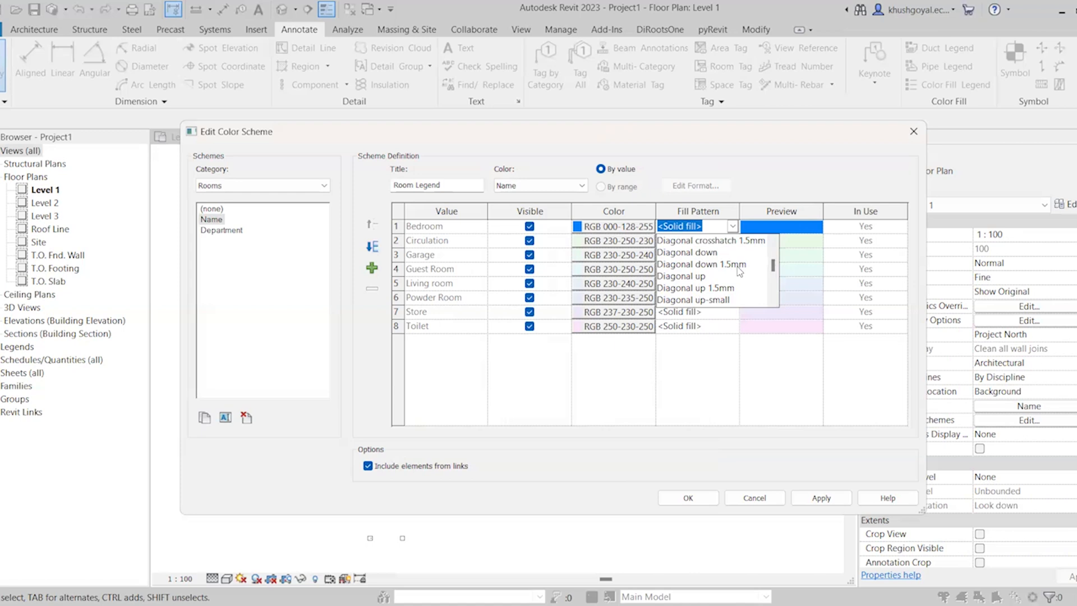
{"action": "left_click", "coordinate": [739, 265]}
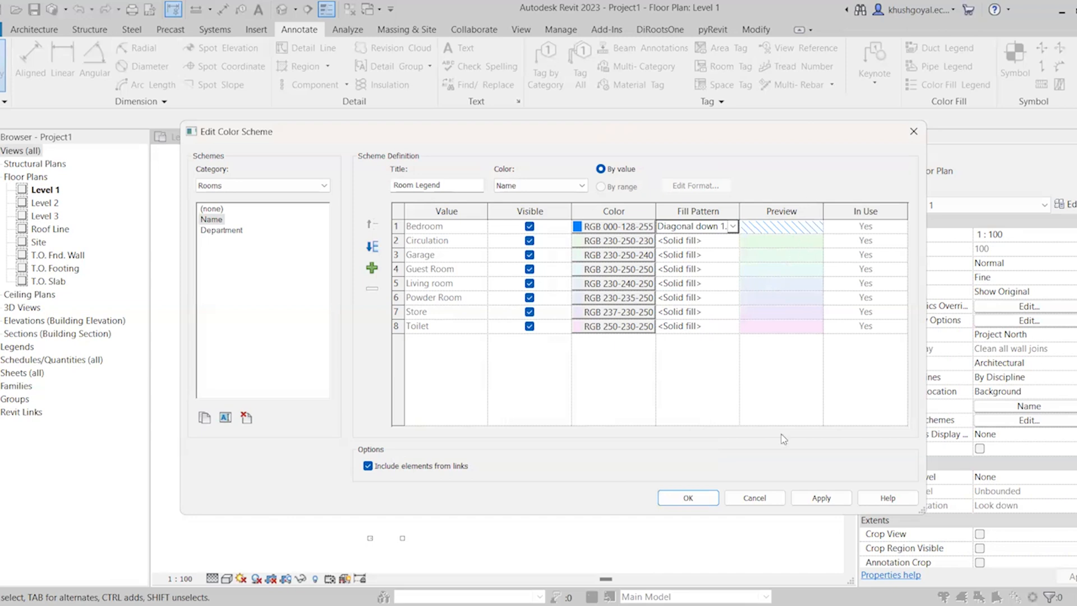
{"action": "left_click", "coordinate": [821, 499]}
{"action": "left_click", "coordinate": [695, 498]}
{"action": "scroll", "coordinate": [305, 314], "scroll_direction": "up", "scroll_amount": 6}
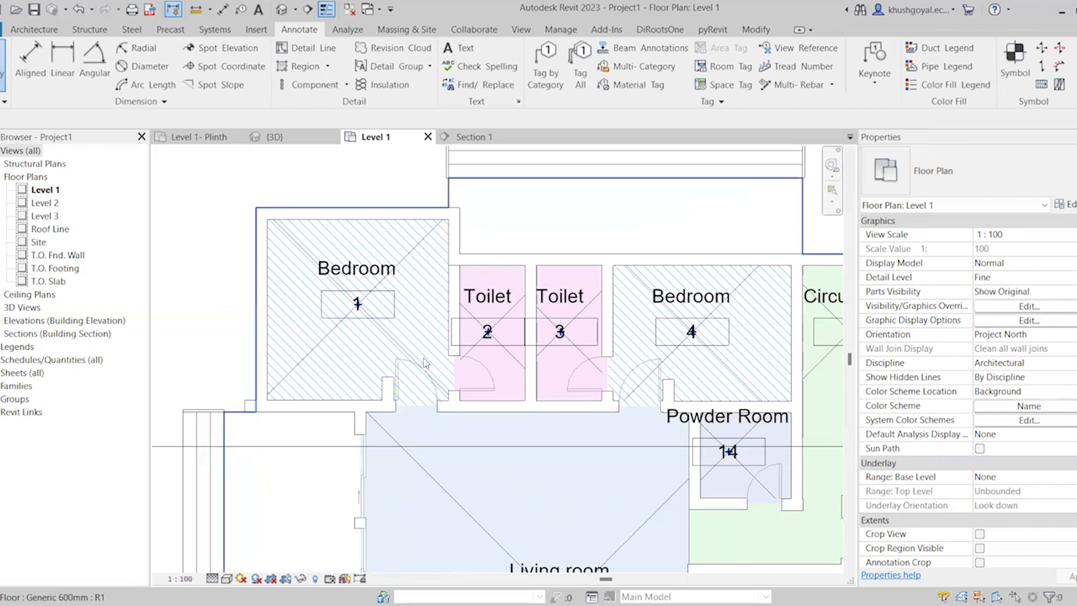
{"action": "scroll", "coordinate": [336, 303], "scroll_direction": "down", "scroll_amount": 4}
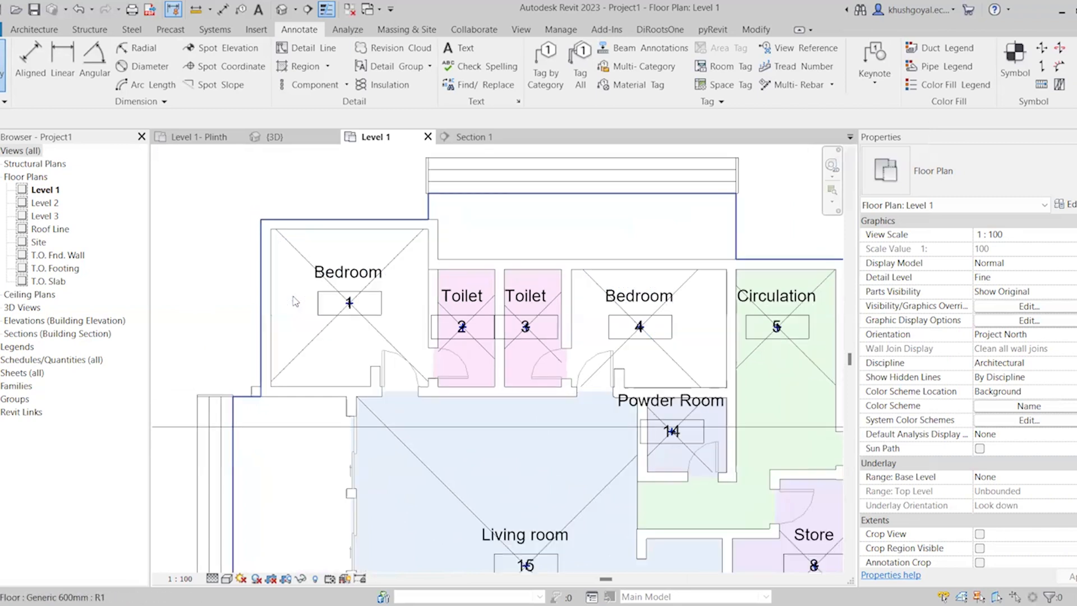
Inspect the hatched bedrooms, the other room colors and the Room Legend across the Level 1 plan
{"action": "scroll", "coordinate": [298, 297], "scroll_direction": "up", "scroll_amount": 2}
{"action": "scroll", "coordinate": [372, 325], "scroll_direction": "up", "scroll_amount": 1}
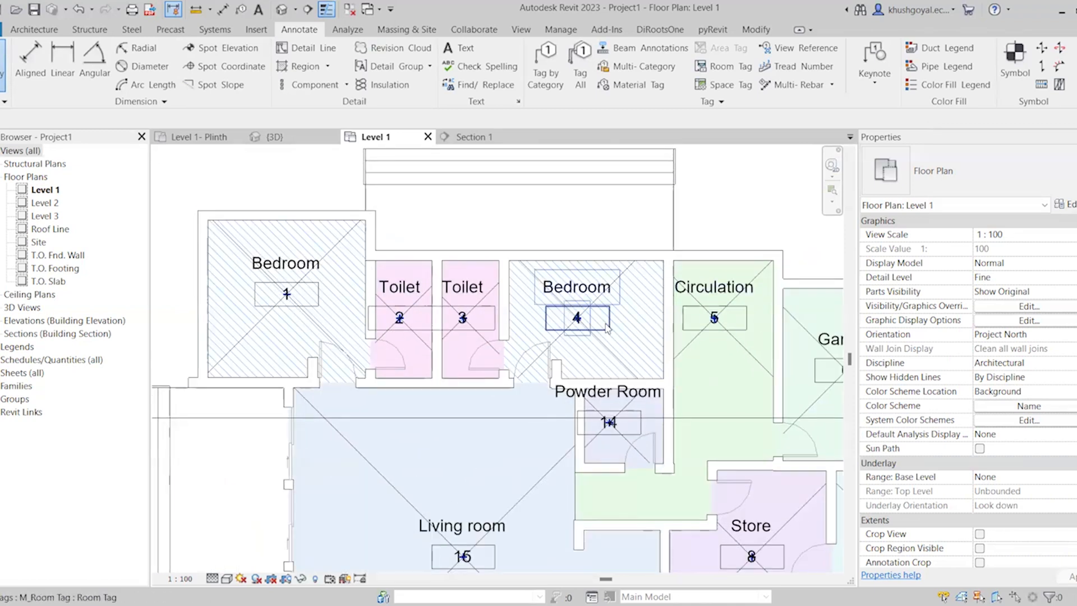
{"action": "scroll", "coordinate": [598, 317], "scroll_direction": "up", "scroll_amount": 5}
{"action": "scroll", "coordinate": [471, 249], "scroll_direction": "down", "scroll_amount": 6}
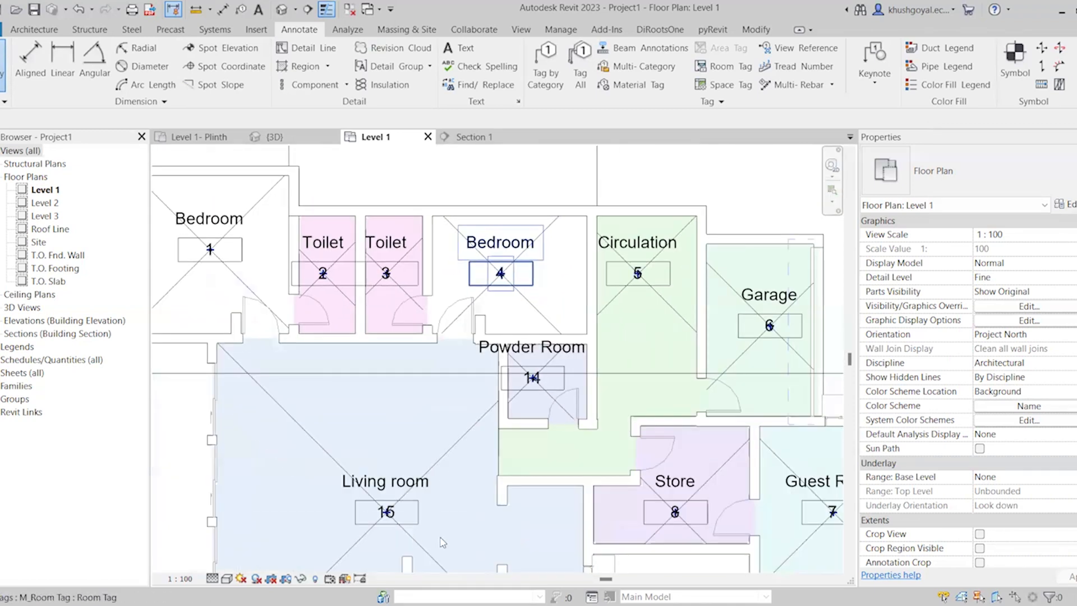
{"action": "scroll", "coordinate": [449, 542], "scroll_direction": "up", "scroll_amount": 1}
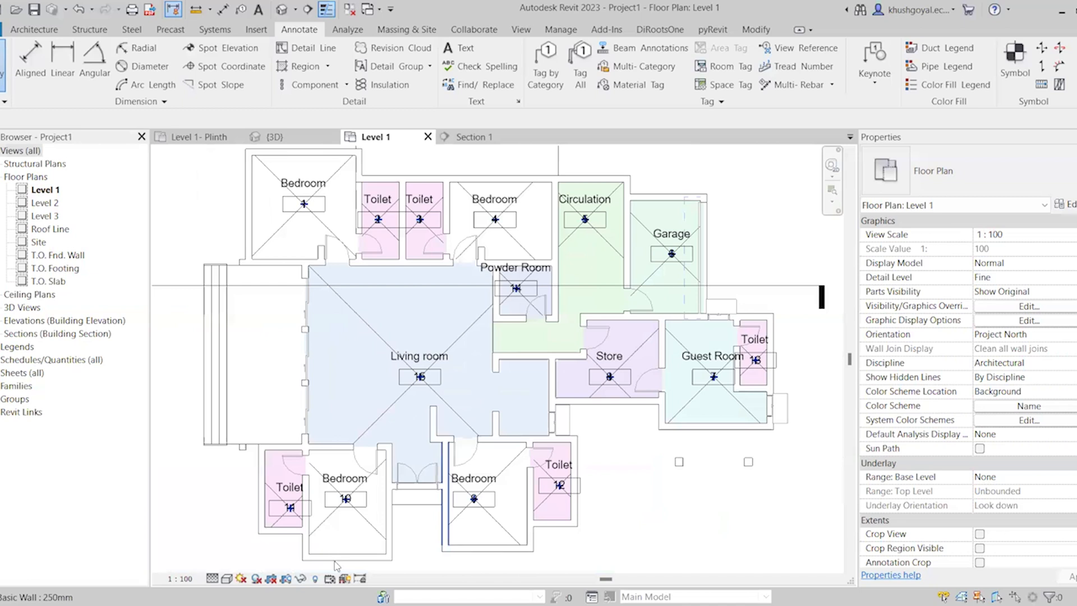
{"action": "scroll", "coordinate": [408, 489], "scroll_direction": "up", "scroll_amount": 2}
{"action": "scroll", "coordinate": [405, 477], "scroll_direction": "down", "scroll_amount": 3}
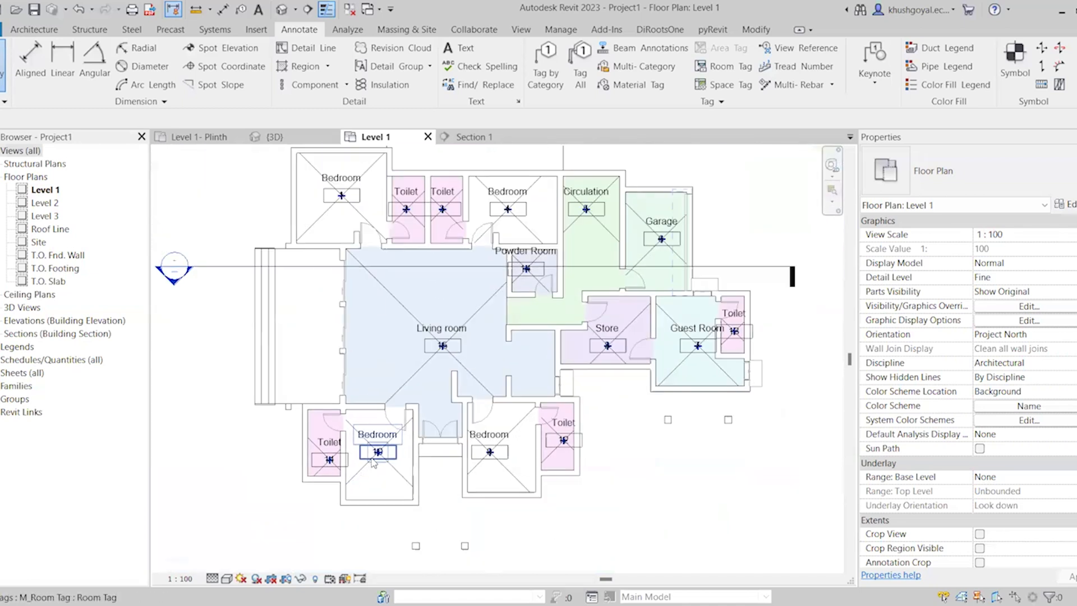
{"action": "scroll", "coordinate": [337, 409], "scroll_direction": "down", "scroll_amount": 2}
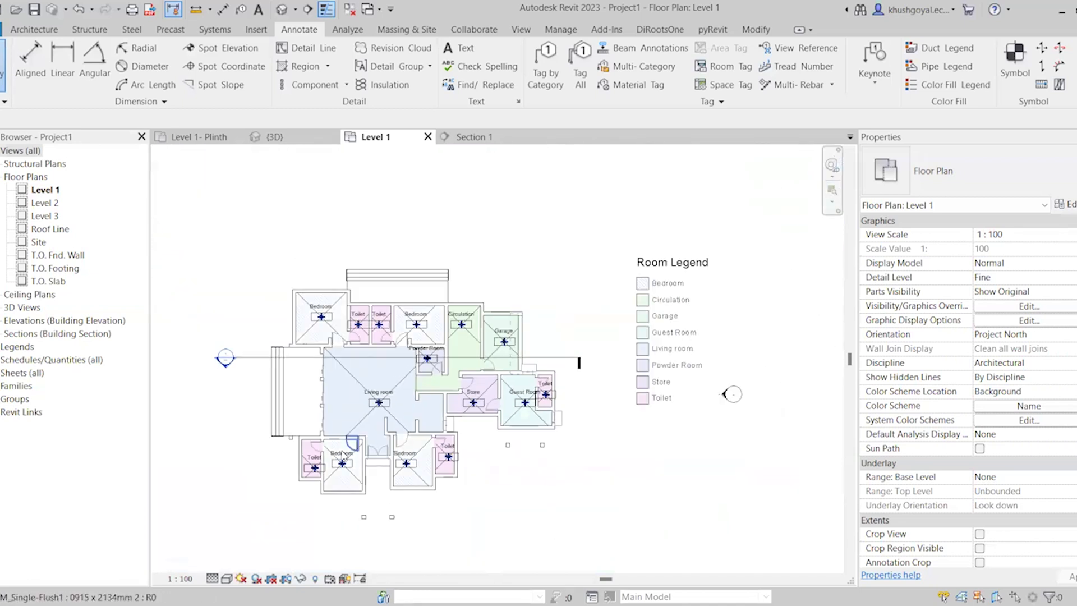
{"action": "scroll", "coordinate": [281, 363], "scroll_direction": "up", "scroll_amount": 1}
{"action": "scroll", "coordinate": [280, 363], "scroll_direction": "up", "scroll_amount": 1}
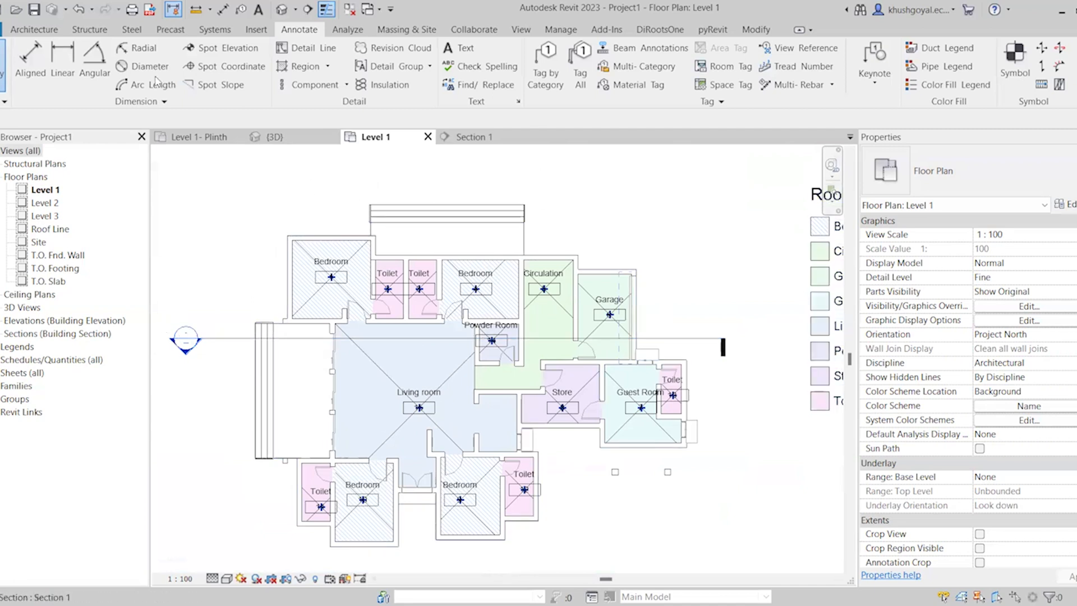
Start a new stair on Level 1 and choose the Cast-In-Place Monolithic Stair type
{"action": "left_click", "coordinate": [42, 29]}
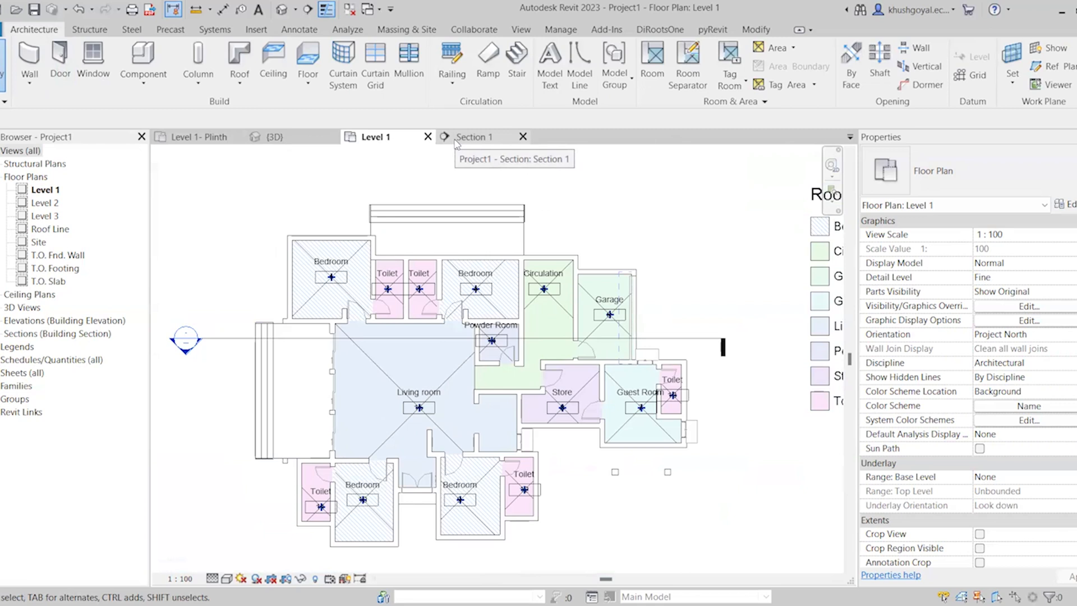
{"action": "scroll", "coordinate": [345, 241], "scroll_direction": "down", "scroll_amount": 3}
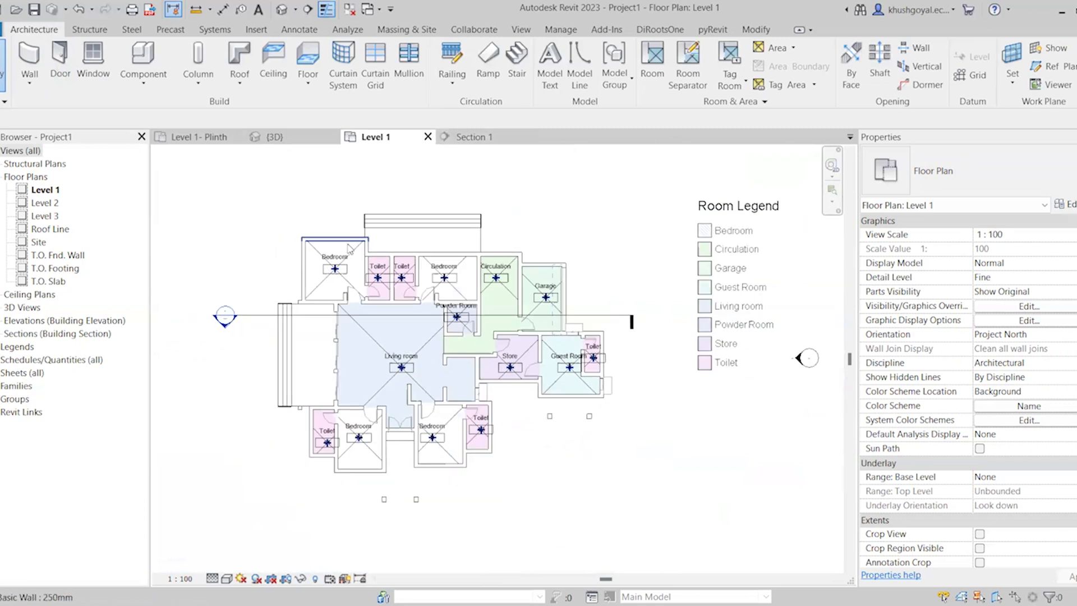
{"action": "scroll", "coordinate": [519, 214], "scroll_direction": "up", "scroll_amount": 3}
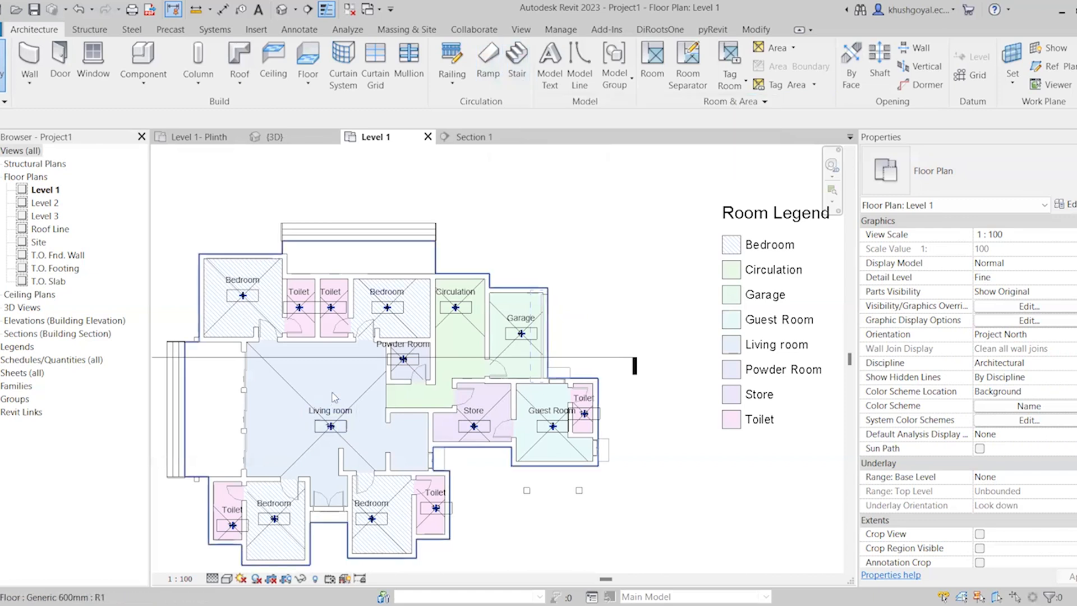
{"action": "scroll", "coordinate": [331, 391], "scroll_direction": "down", "scroll_amount": 4}
{"action": "scroll", "coordinate": [570, 306], "scroll_direction": "up", "scroll_amount": 1}
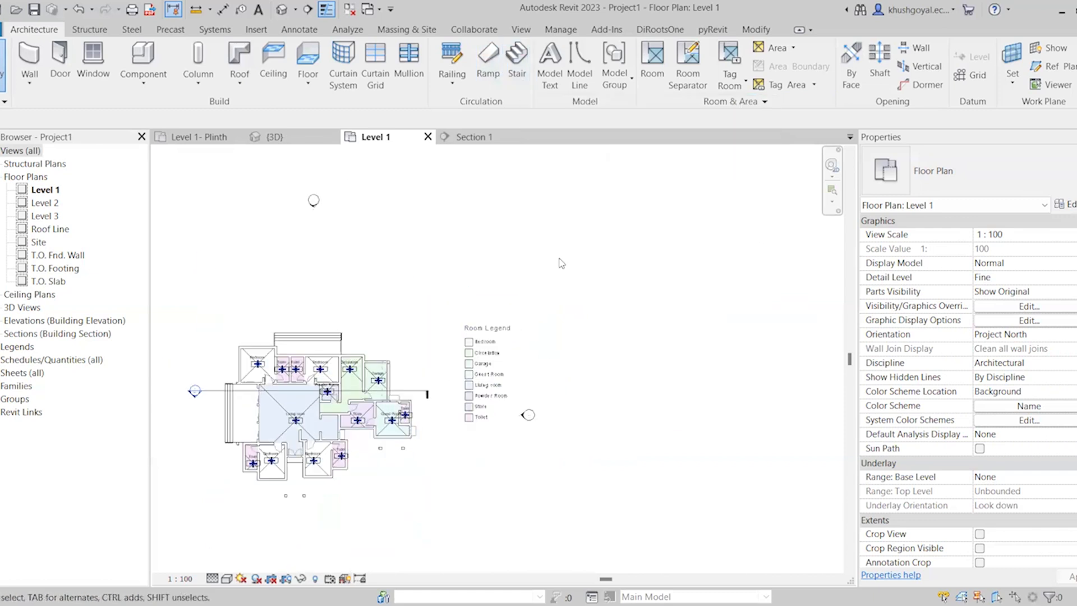
{"action": "left_click", "coordinate": [517, 62]}
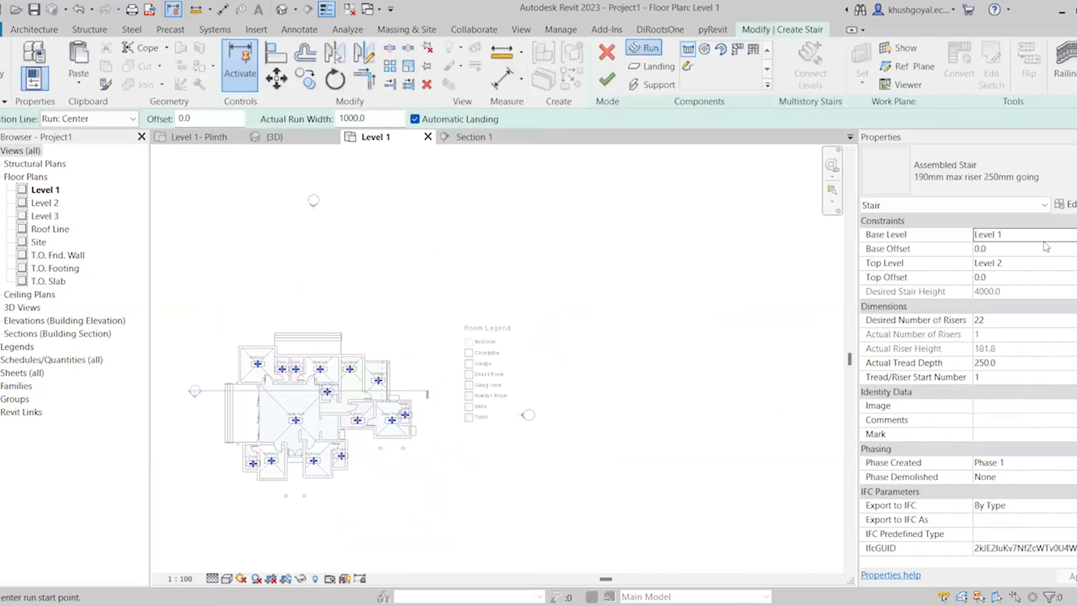
{"action": "left_click", "coordinate": [940, 170]}
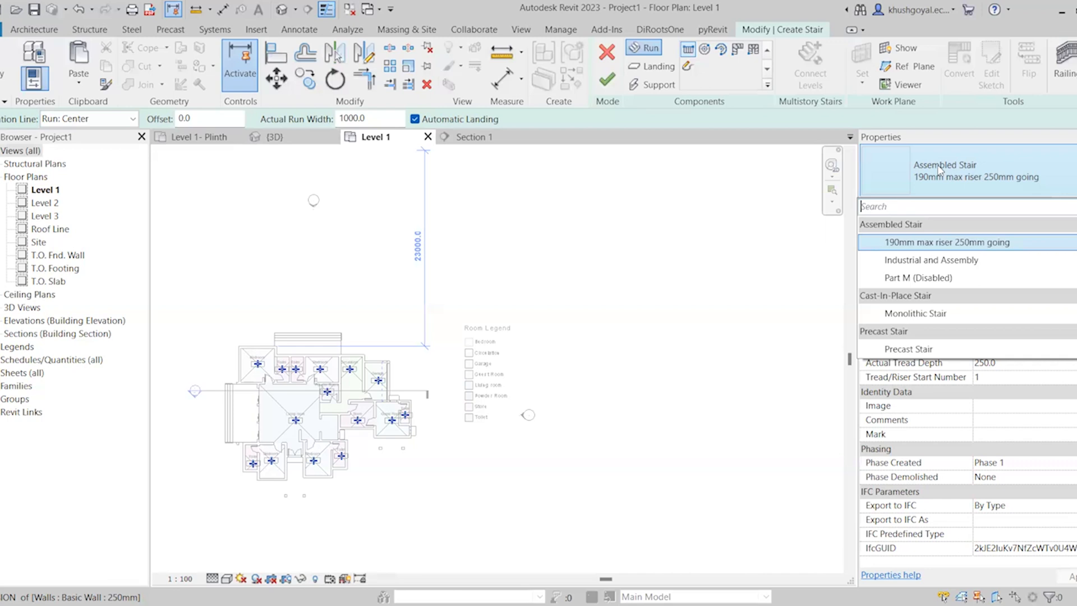
{"action": "left_click", "coordinate": [910, 315]}
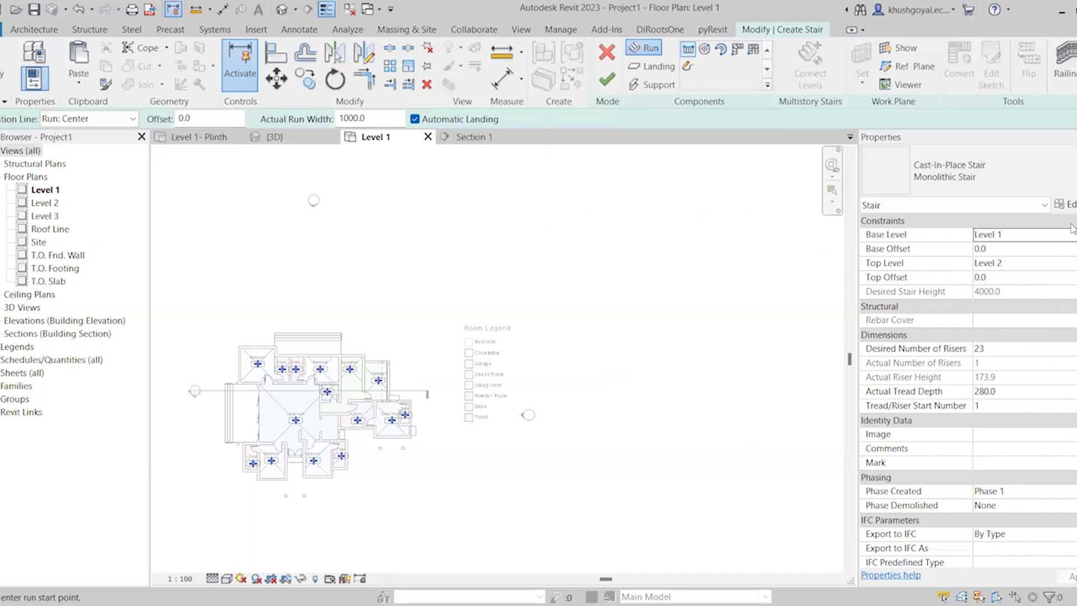
Review the Monolithic Stair's type properties, including its calculation rules, run type, landing type and supports, and close them
{"action": "left_click", "coordinate": [1064, 205]}
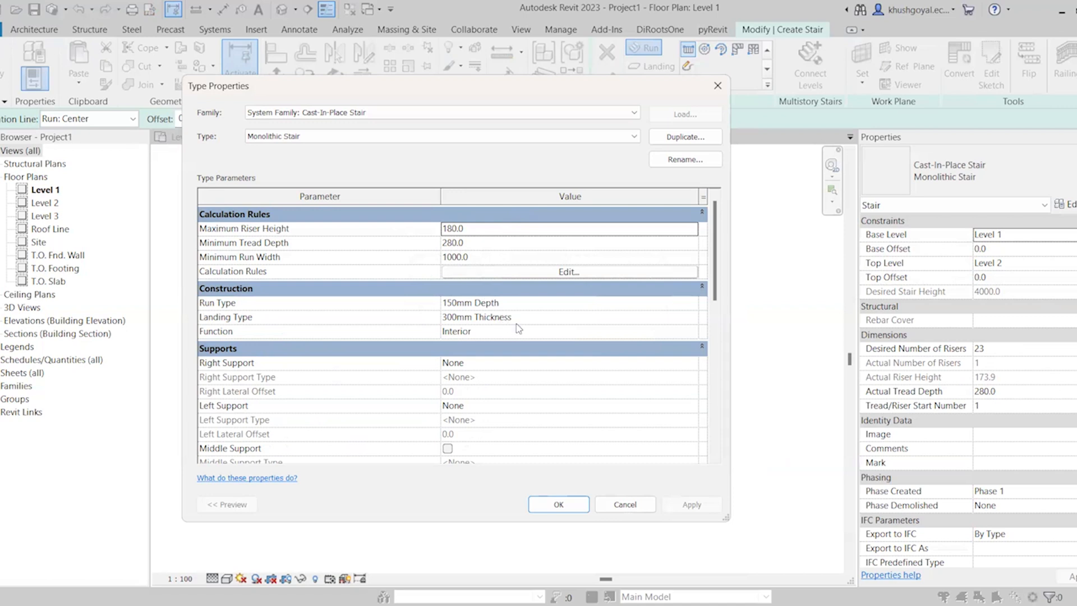
{"action": "left_click", "coordinate": [652, 306]}
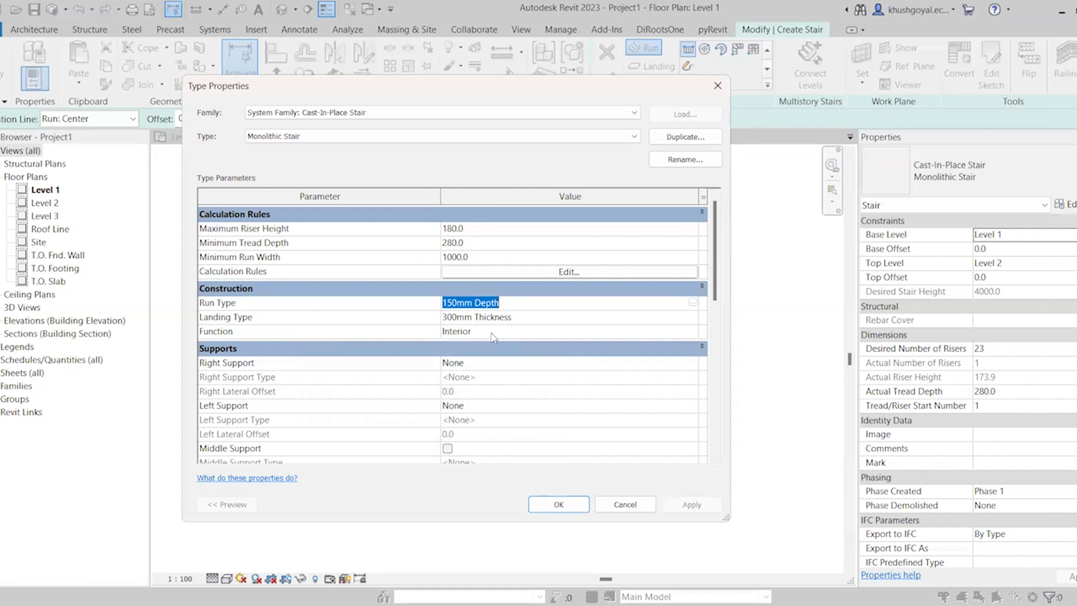
{"action": "scroll", "coordinate": [480, 367], "scroll_direction": "down", "scroll_amount": 3}
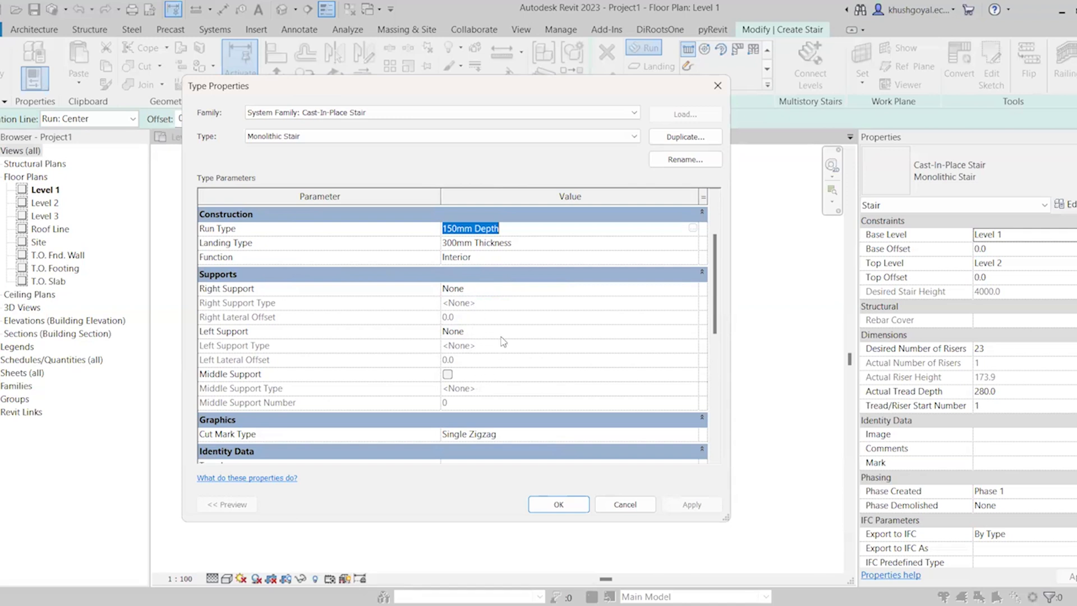
{"action": "scroll", "coordinate": [503, 341], "scroll_direction": "down", "scroll_amount": 1}
{"action": "scroll", "coordinate": [504, 342], "scroll_direction": "up", "scroll_amount": 3}
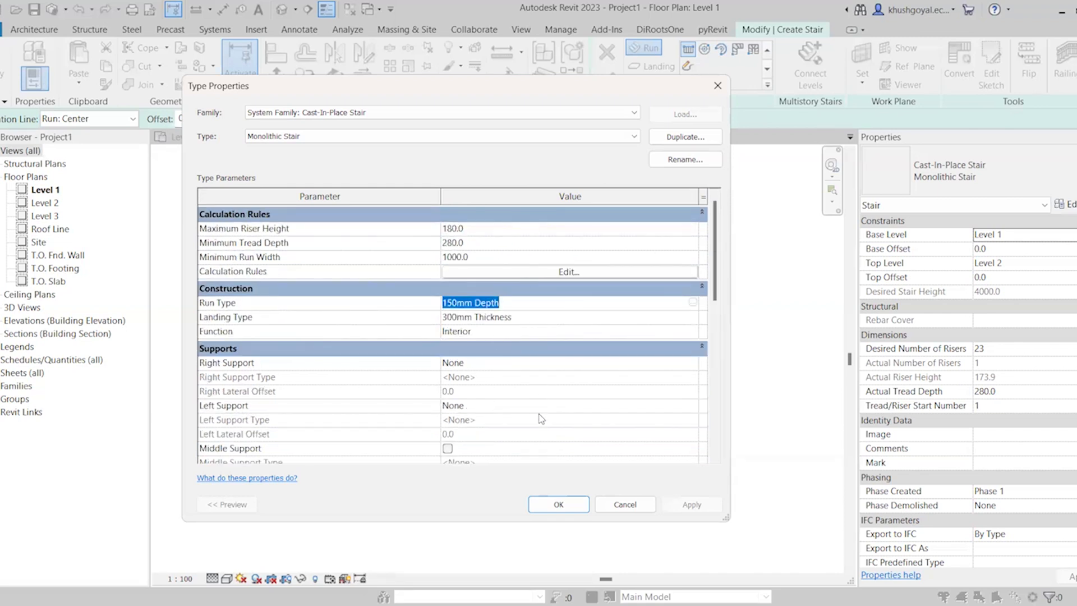
{"action": "left_click", "coordinate": [548, 505]}
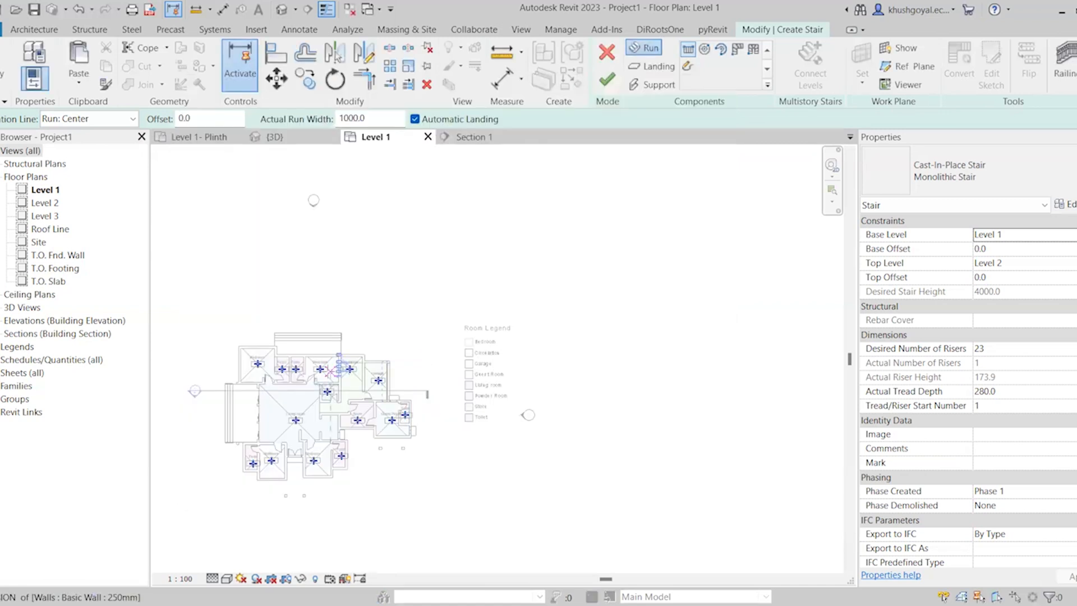
{"action": "scroll", "coordinate": [331, 370], "scroll_direction": "up", "scroll_amount": 2}
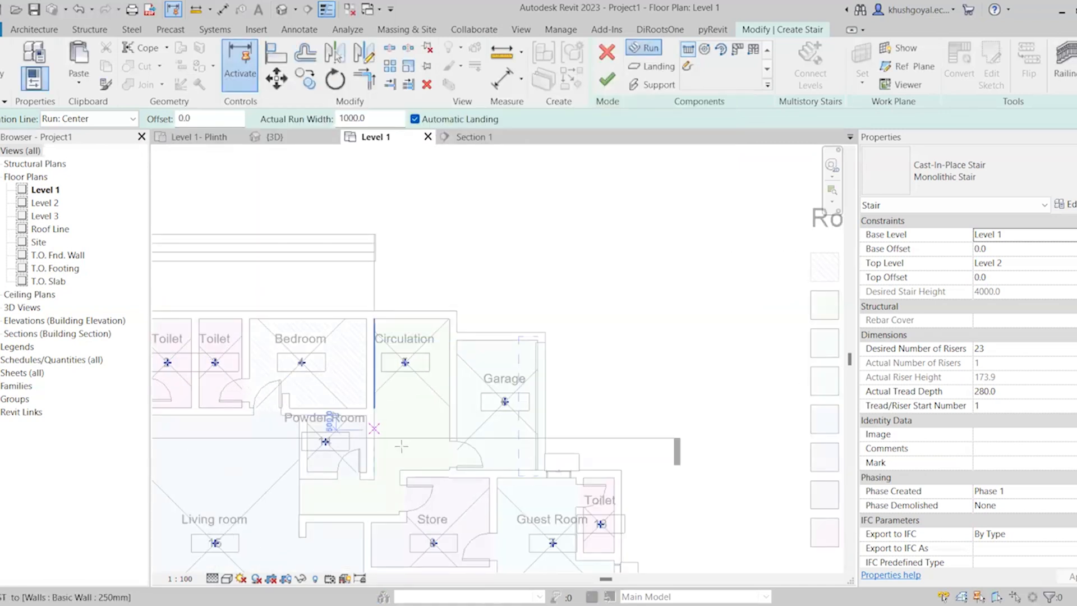
{"action": "scroll", "coordinate": [405, 447], "scroll_direction": "up", "scroll_amount": 2}
{"action": "scroll", "coordinate": [405, 447], "scroll_direction": "down", "scroll_amount": 3}
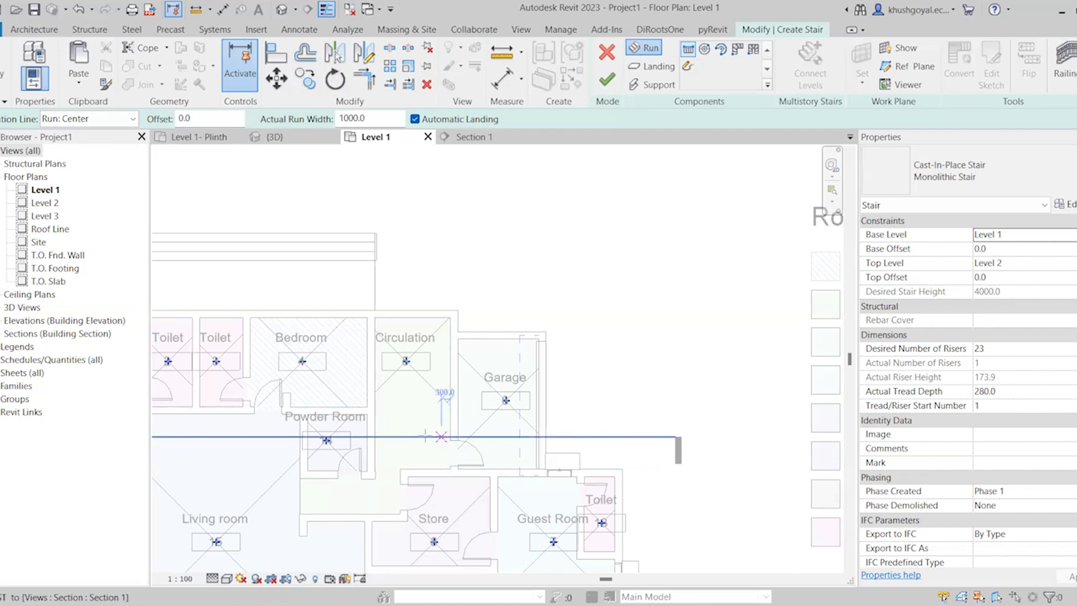
{"action": "scroll", "coordinate": [399, 432], "scroll_direction": "up", "scroll_amount": 2}
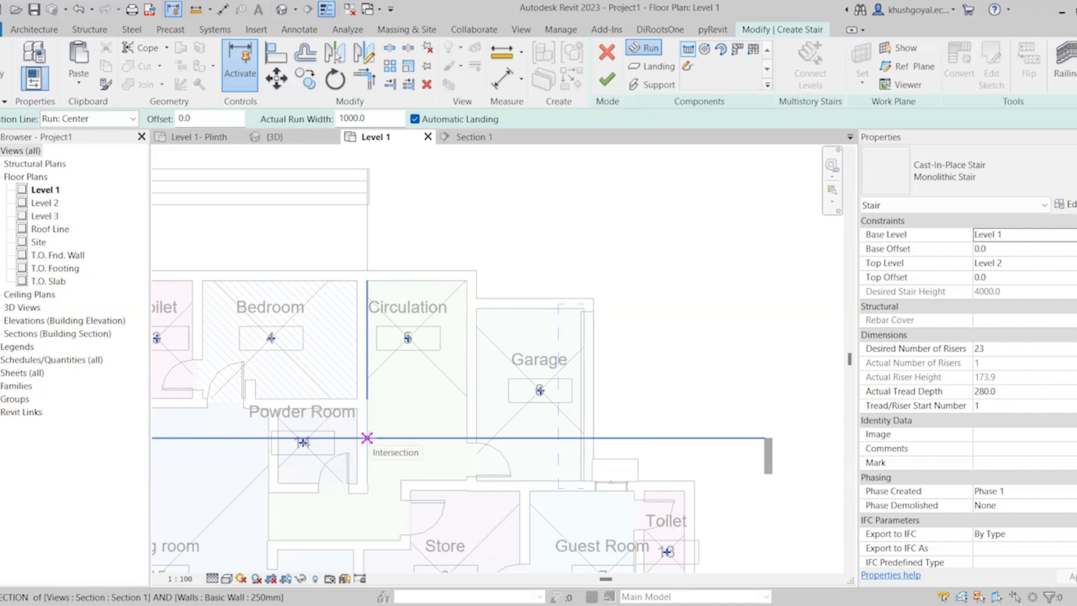
{"action": "left_click", "coordinate": [367, 437]}
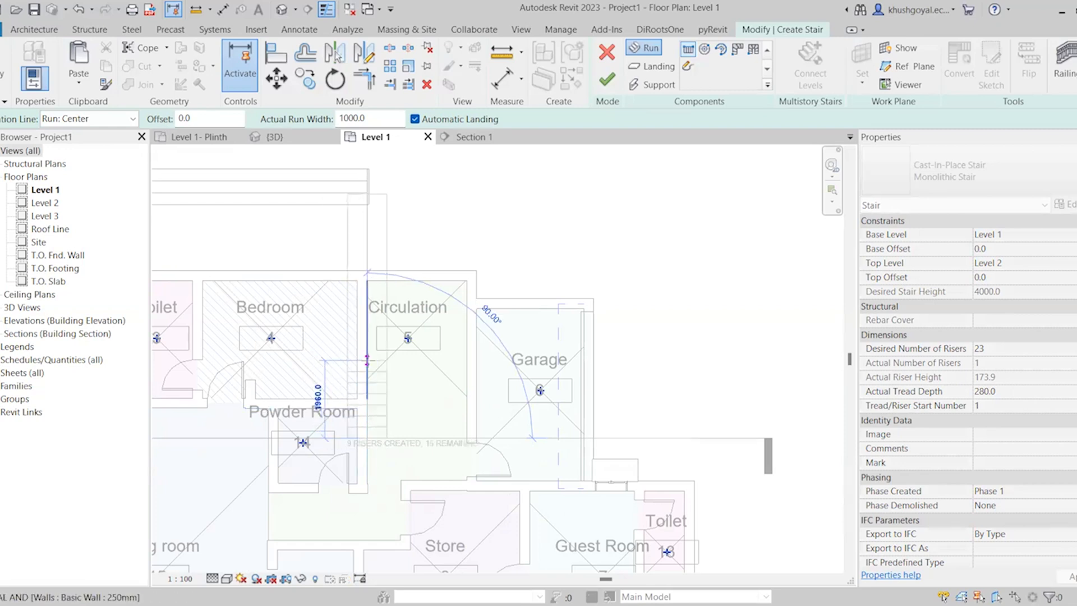
{"action": "key", "text": "Escape"}
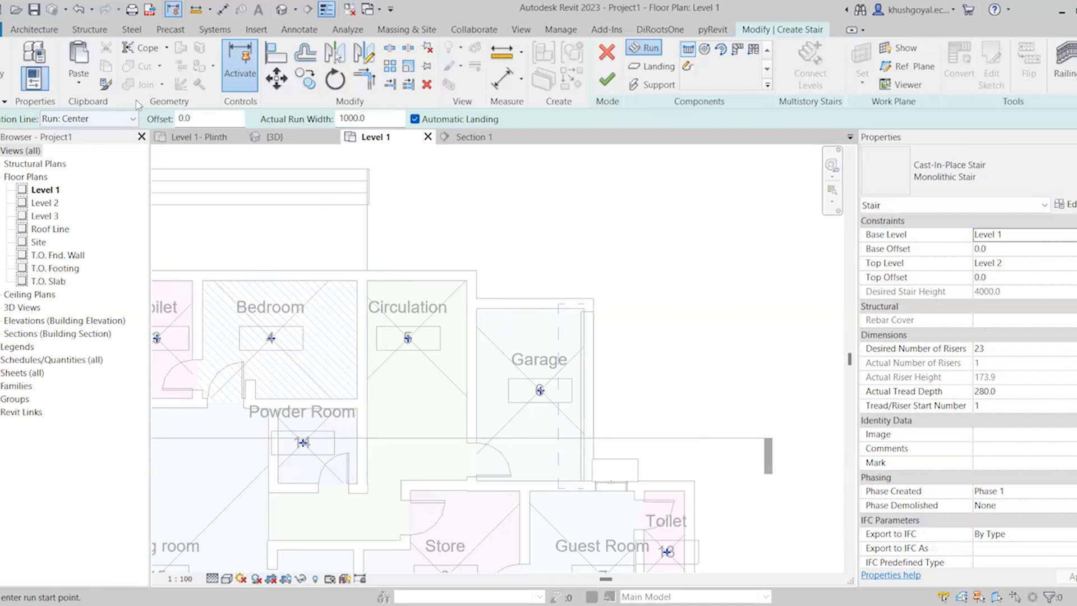
Set the location line to Run: Left and draw the first run about 2800 mm long from the section line along Circulation's Bedroom-side wall
{"action": "left_click", "coordinate": [88, 123]}
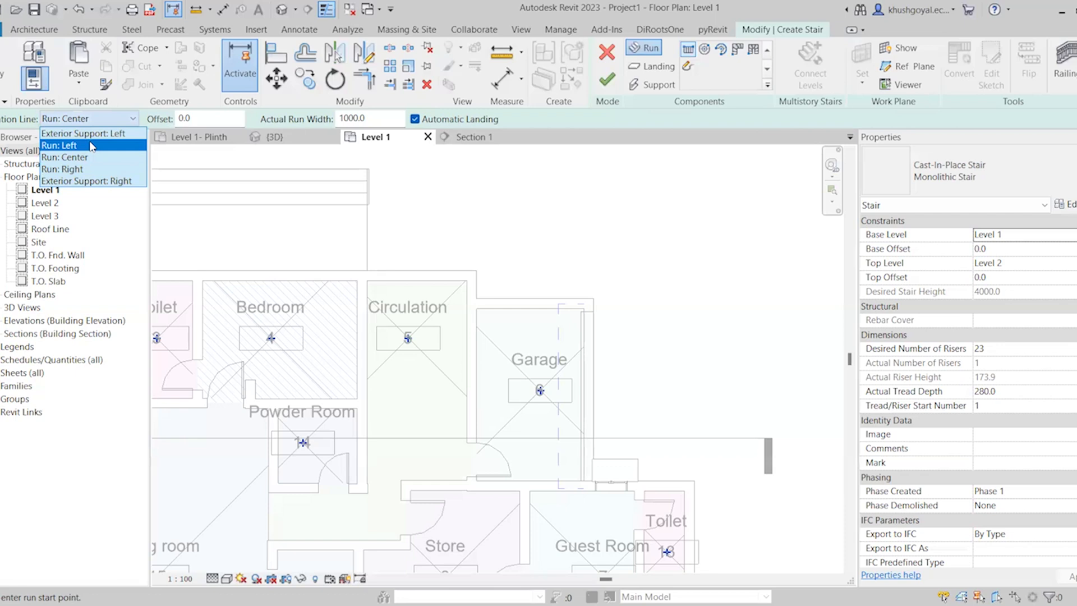
{"action": "left_click", "coordinate": [92, 147]}
{"action": "scroll", "coordinate": [381, 440], "scroll_direction": "up", "scroll_amount": 1}
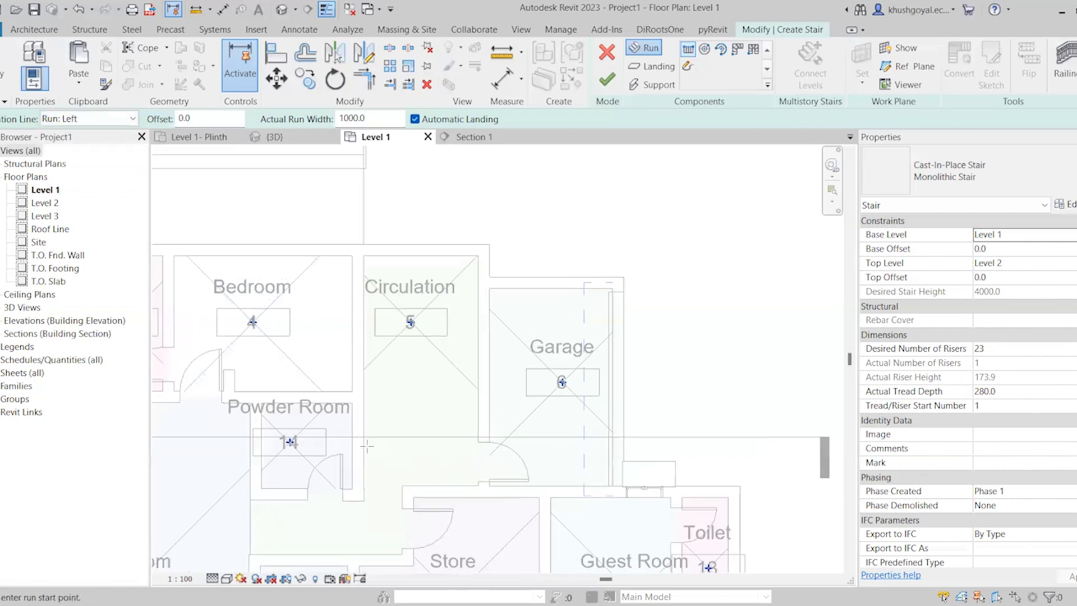
{"action": "left_click", "coordinate": [363, 436]}
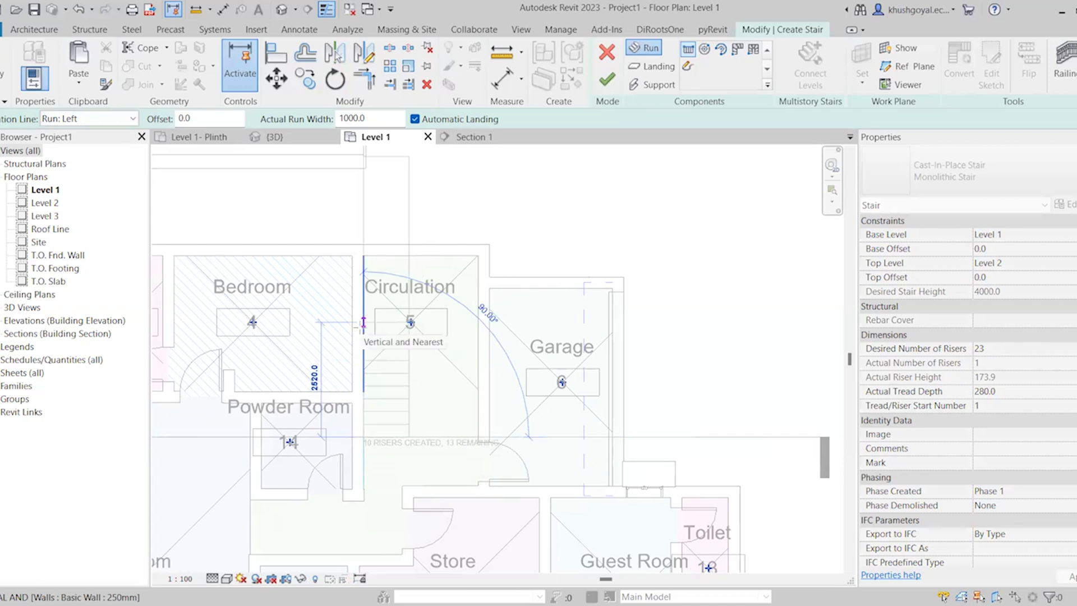
{"action": "scroll", "coordinate": [364, 325], "scroll_direction": "up", "scroll_amount": 1}
{"action": "scroll", "coordinate": [364, 322], "scroll_direction": "up", "scroll_amount": 1}
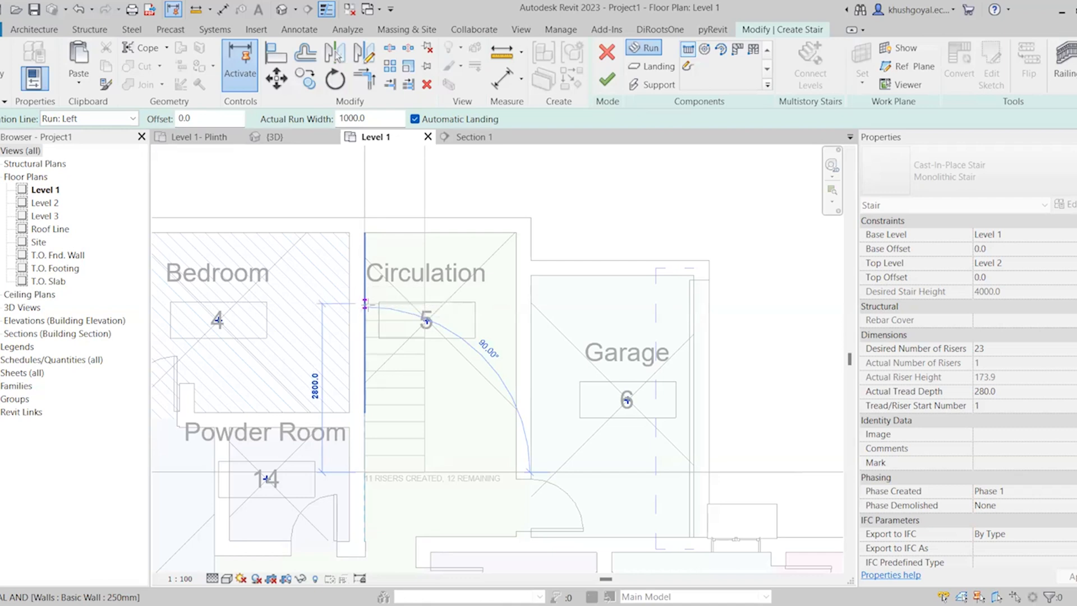
{"action": "left_click", "coordinate": [365, 303]}
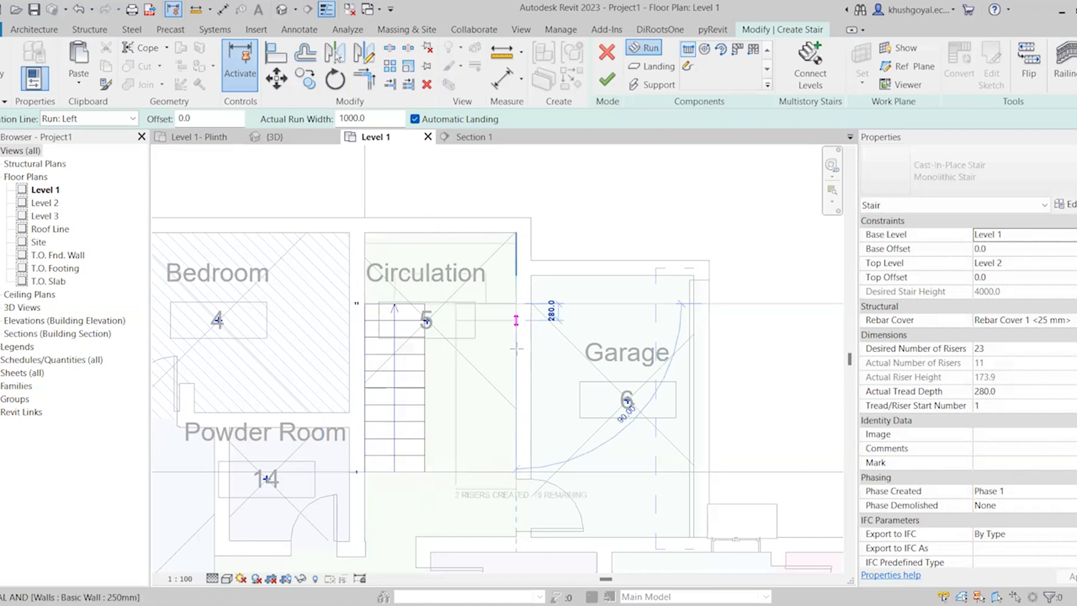
Draw the second stair run back down along the Garage-side wall of Circulation, about 3080 mm long
{"action": "left_click", "coordinate": [516, 304]}
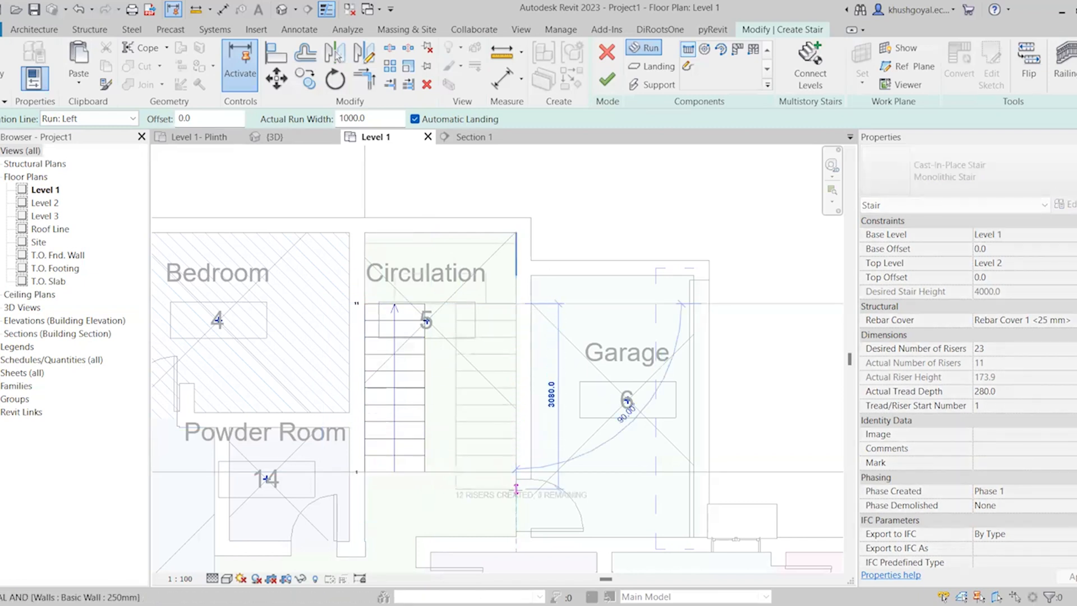
{"action": "left_click", "coordinate": [515, 488]}
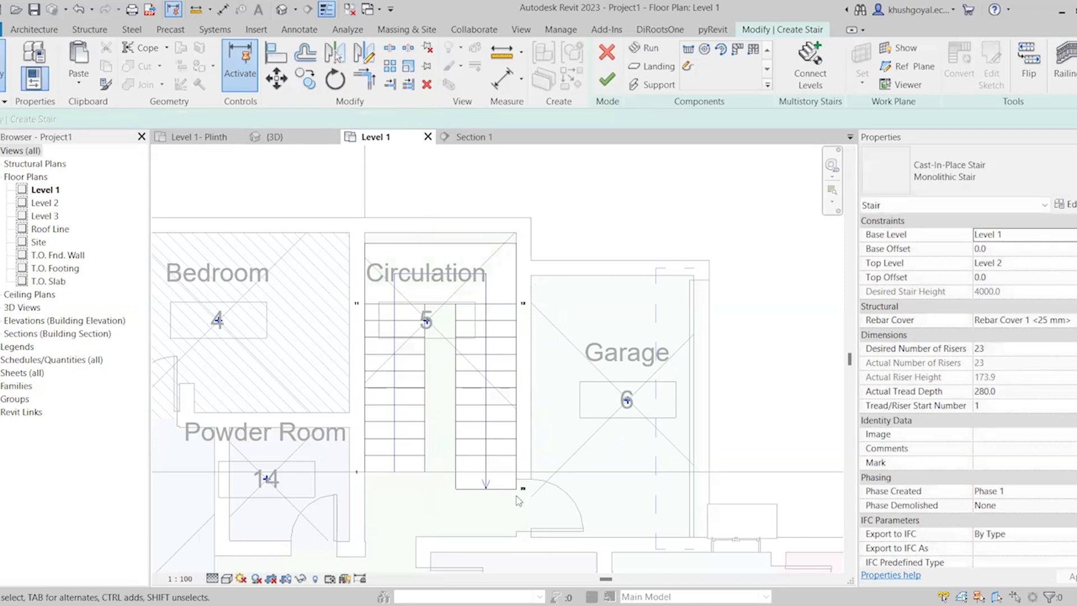
{"action": "scroll", "coordinate": [477, 427], "scroll_direction": "down", "scroll_amount": 1}
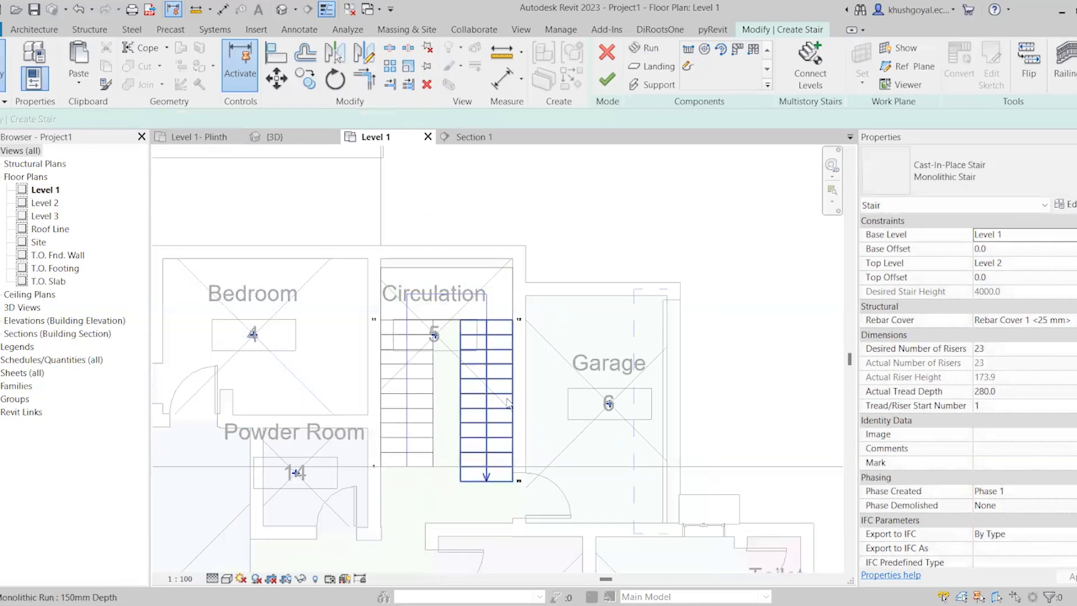
Move both stair runs and the landing up about 177 mm so the landing's corner meets Circulation's inner wall corner on the Bedroom side
{"action": "scroll", "coordinate": [535, 289], "scroll_direction": "up", "scroll_amount": 1}
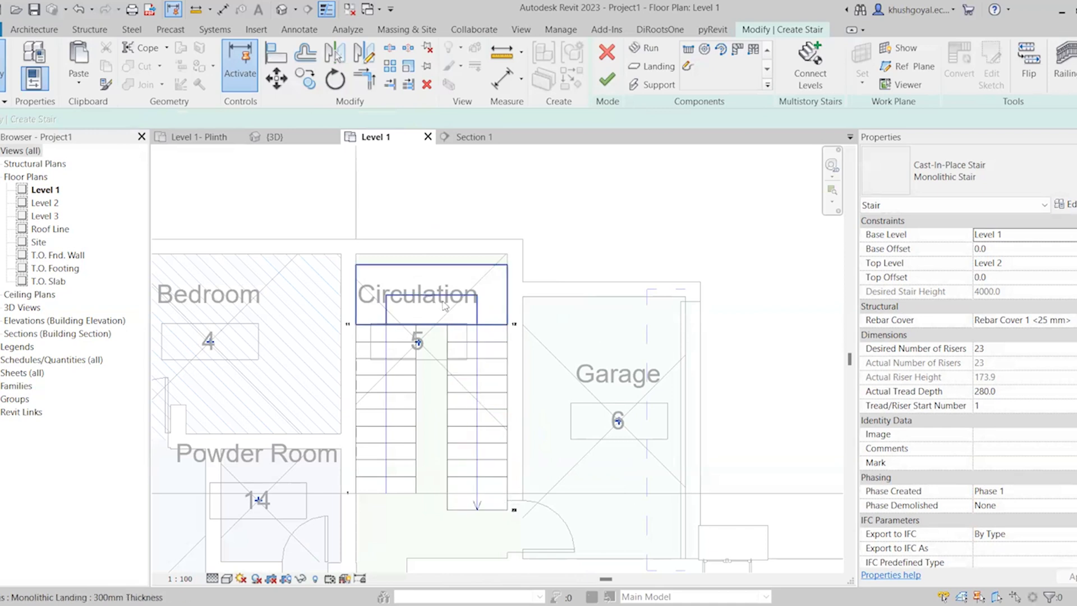
{"action": "left_click_drag", "start_coordinate": [313, 209], "coordinate": [562, 534]}
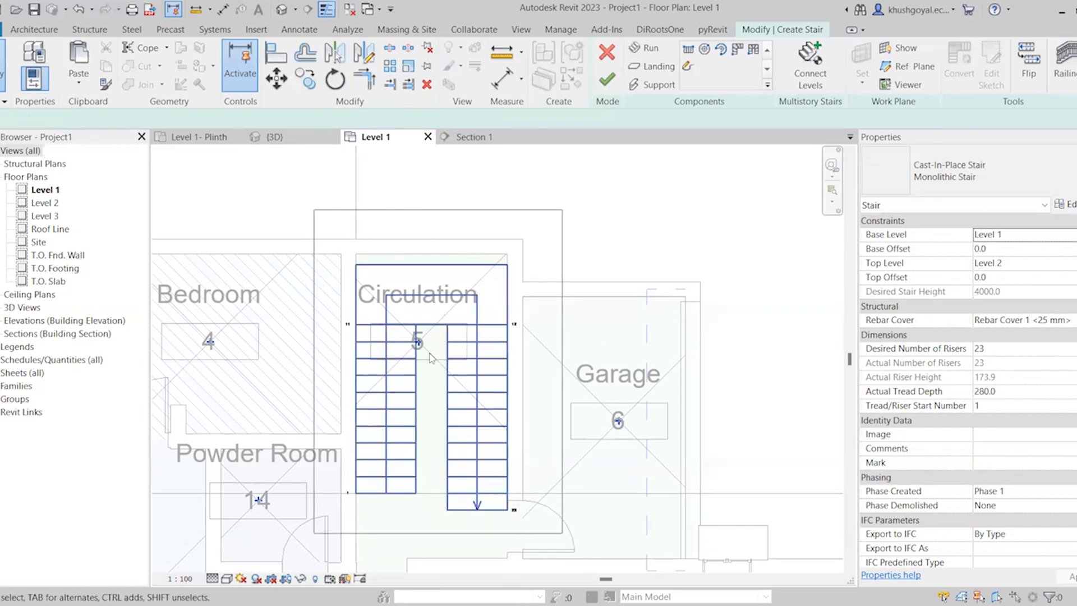
{"action": "left_click", "coordinate": [272, 79]}
{"action": "scroll", "coordinate": [401, 249], "scroll_direction": "up", "scroll_amount": 3}
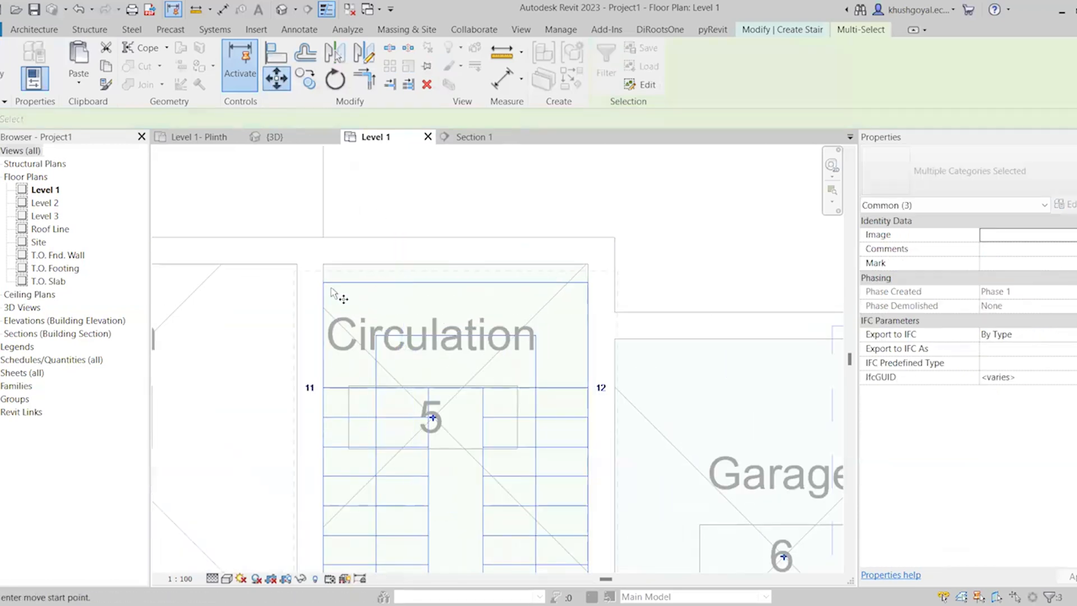
{"action": "left_click", "coordinate": [324, 283]}
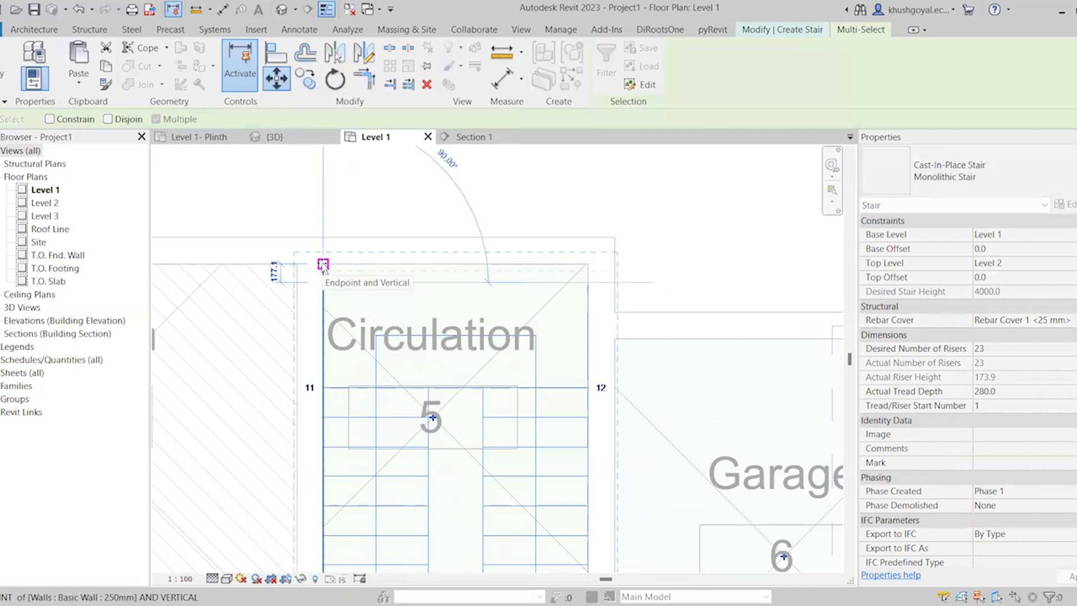
{"action": "left_click", "coordinate": [327, 274]}
{"action": "scroll", "coordinate": [331, 278], "scroll_direction": "down", "scroll_amount": 3}
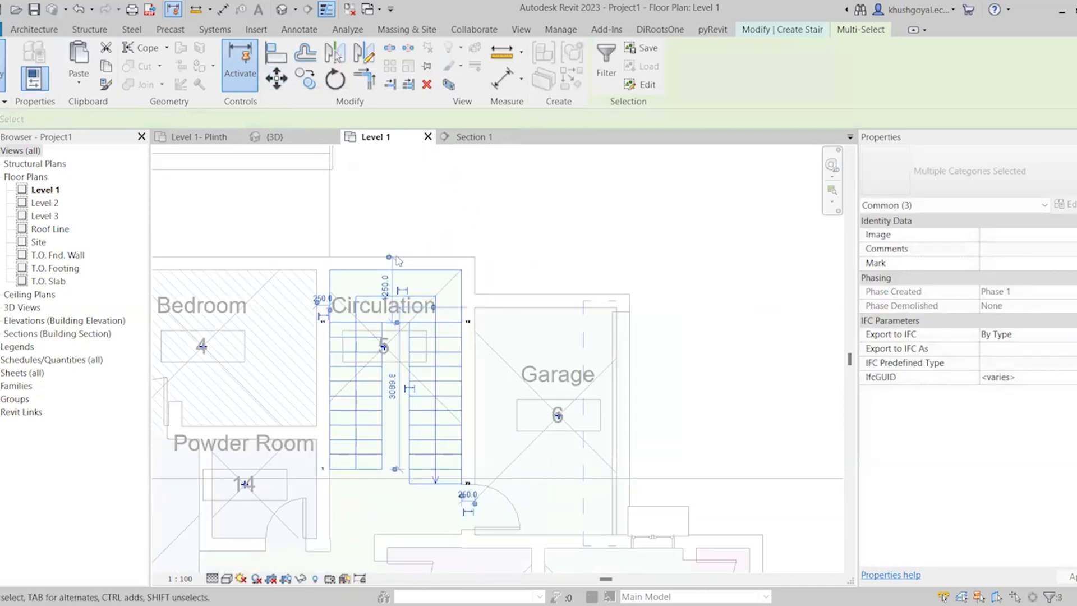
{"action": "double_click", "coordinate": [358, 303]}
Finish the stair edit and inspect the inner 900mm Pipe railing between the two runs on the Level 1 plan
{"action": "scroll", "coordinate": [451, 515], "scroll_direction": "up", "scroll_amount": 5}
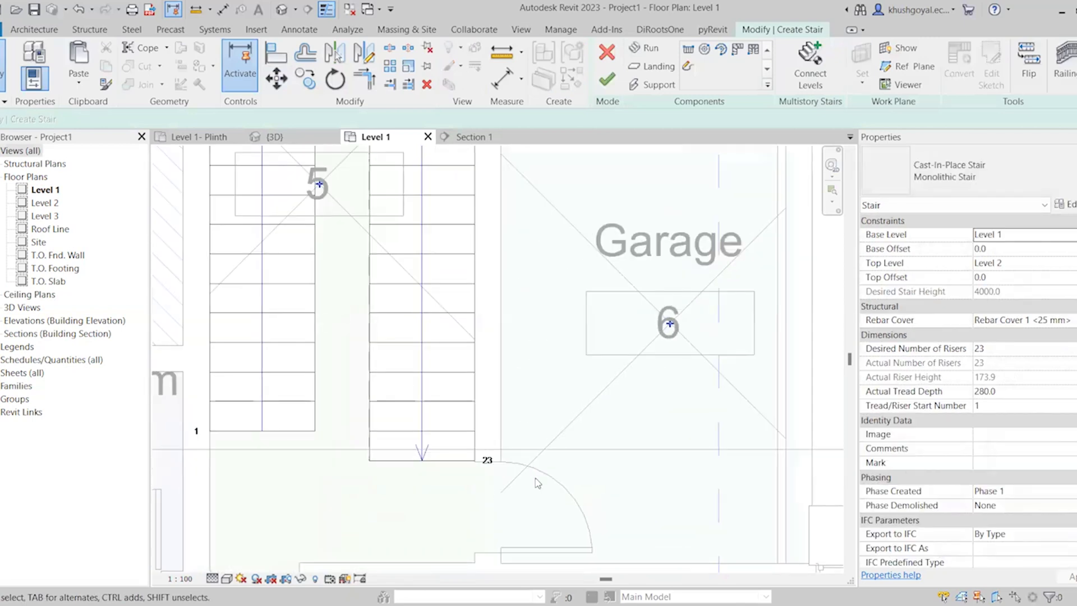
{"action": "scroll", "coordinate": [536, 482], "scroll_direction": "down", "scroll_amount": 4}
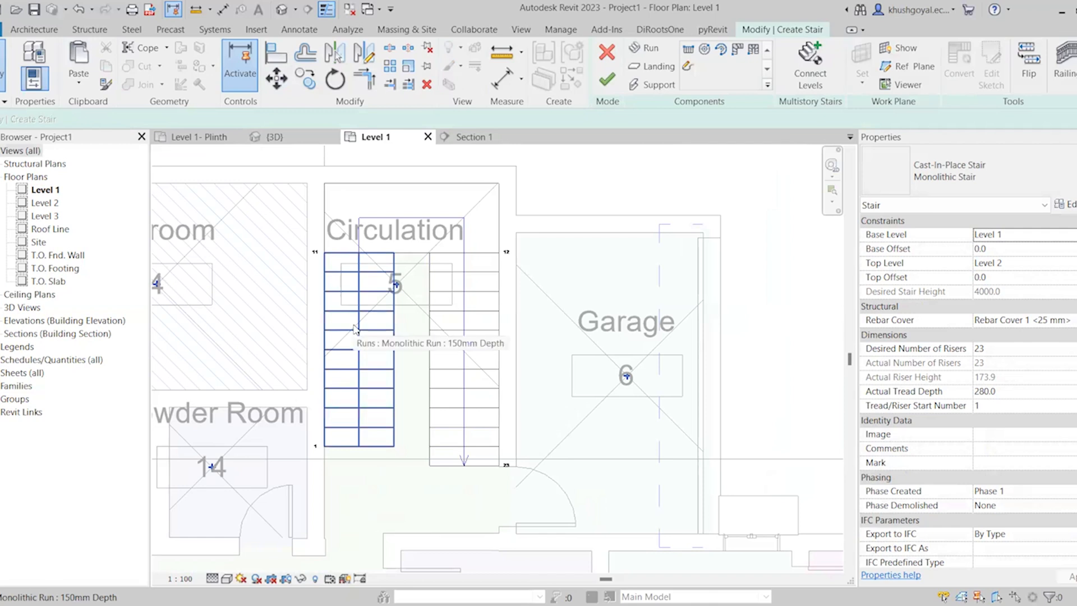
{"action": "left_click", "coordinate": [617, 80]}
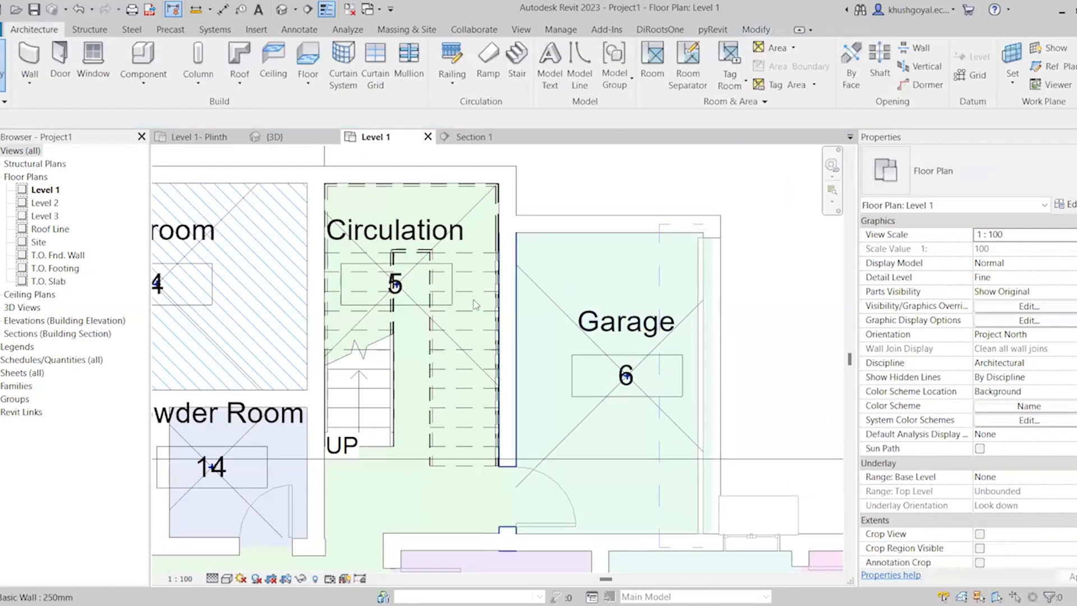
{"action": "scroll", "coordinate": [465, 304], "scroll_direction": "up", "scroll_amount": 2}
{"action": "scroll", "coordinate": [401, 386], "scroll_direction": "down", "scroll_amount": 1}
{"action": "scroll", "coordinate": [401, 385], "scroll_direction": "down", "scroll_amount": 1}
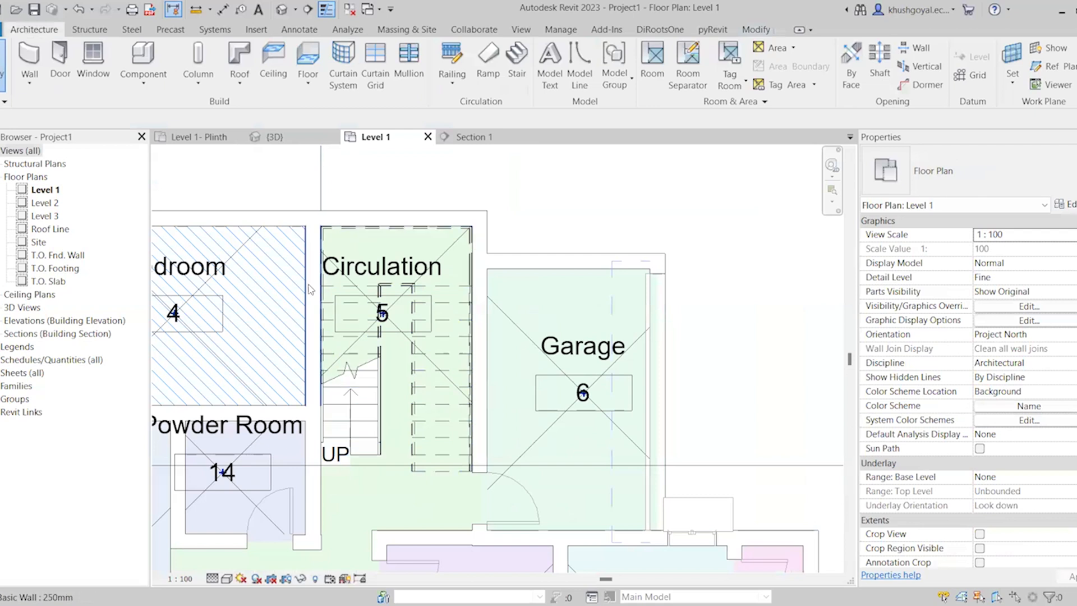
{"action": "scroll", "coordinate": [314, 269], "scroll_direction": "up", "scroll_amount": 1}
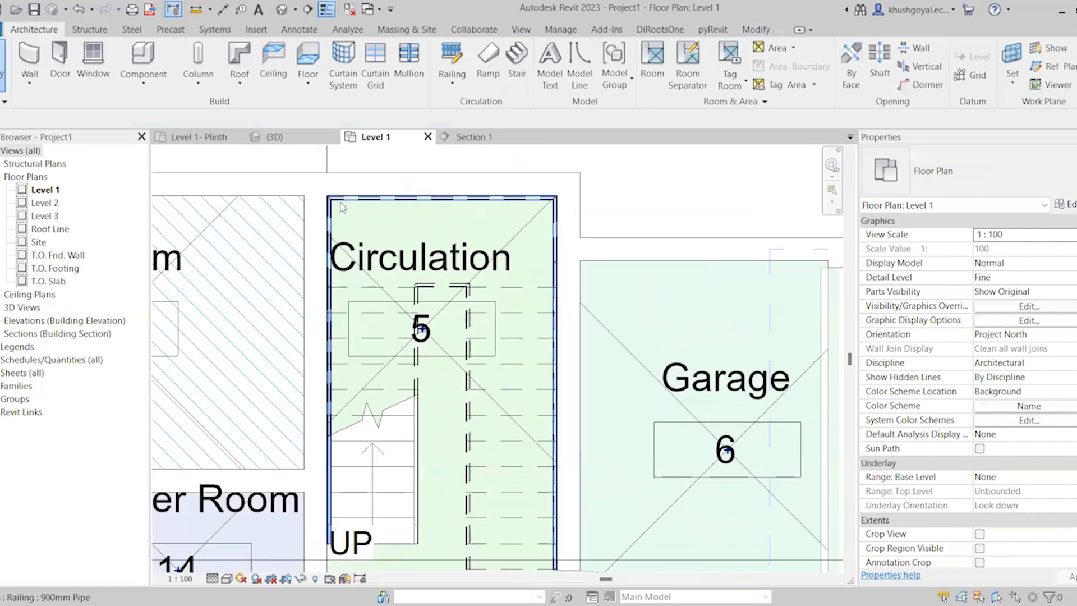
{"action": "left_click", "coordinate": [443, 287]}
{"action": "scroll", "coordinate": [446, 275], "scroll_direction": "down", "scroll_amount": 2}
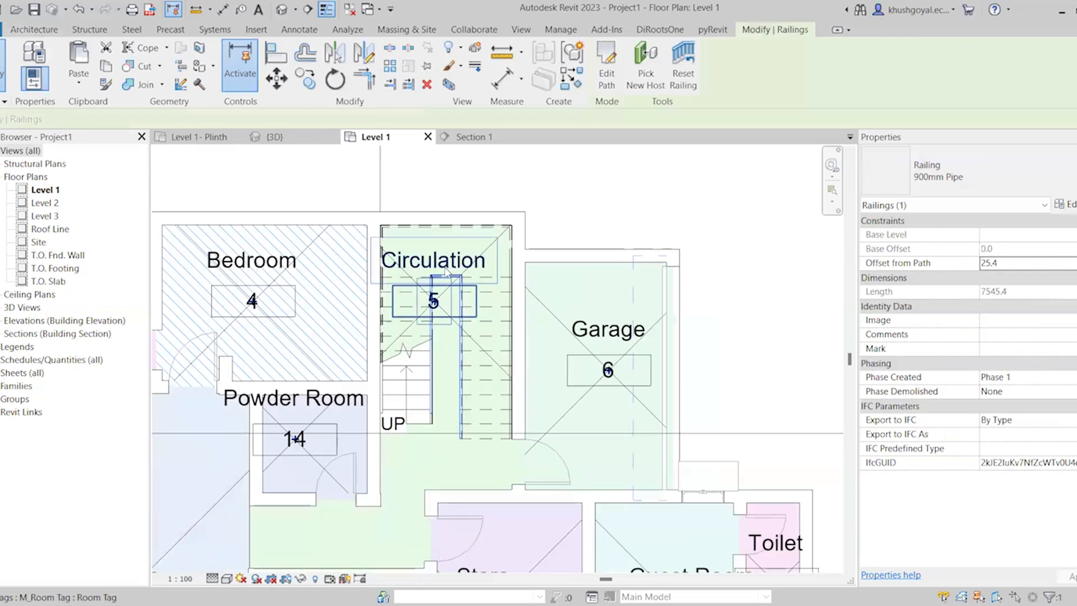
{"action": "scroll", "coordinate": [458, 213], "scroll_direction": "up", "scroll_amount": 2}
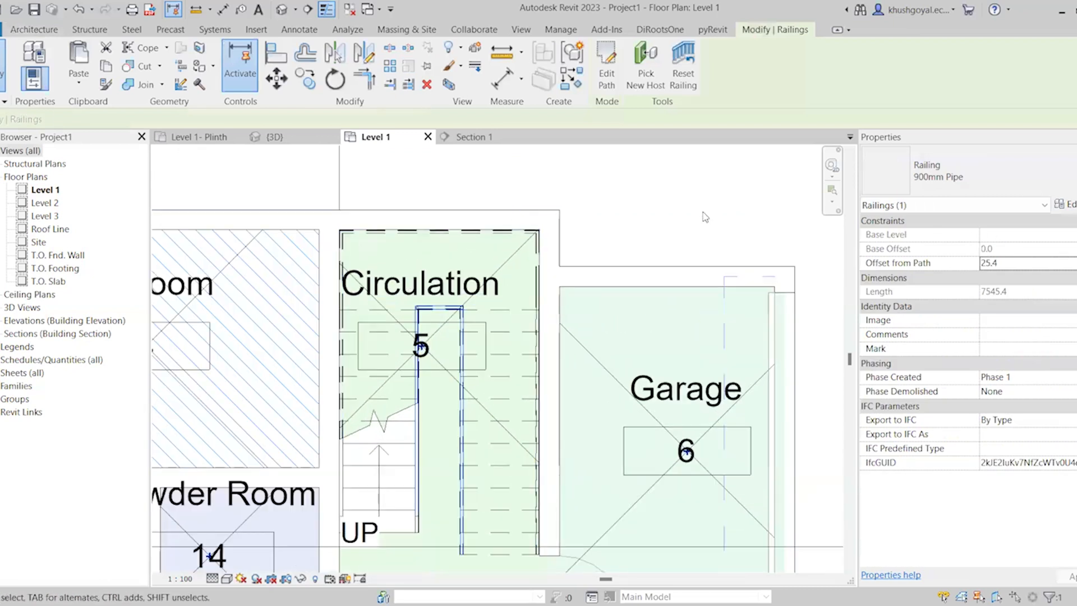
{"action": "key", "text": "Escape"}
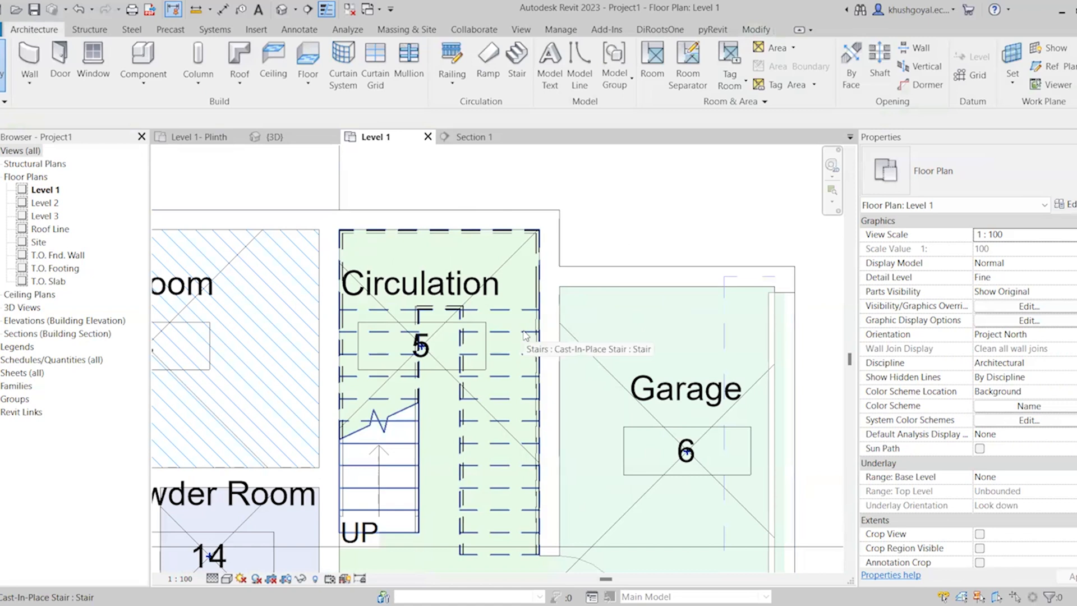
Draw a vertical building section through the stair's first run, facing the Garage, with a far clip offset of about 2415 mm
{"action": "scroll", "coordinate": [525, 335], "scroll_direction": "down", "scroll_amount": 5}
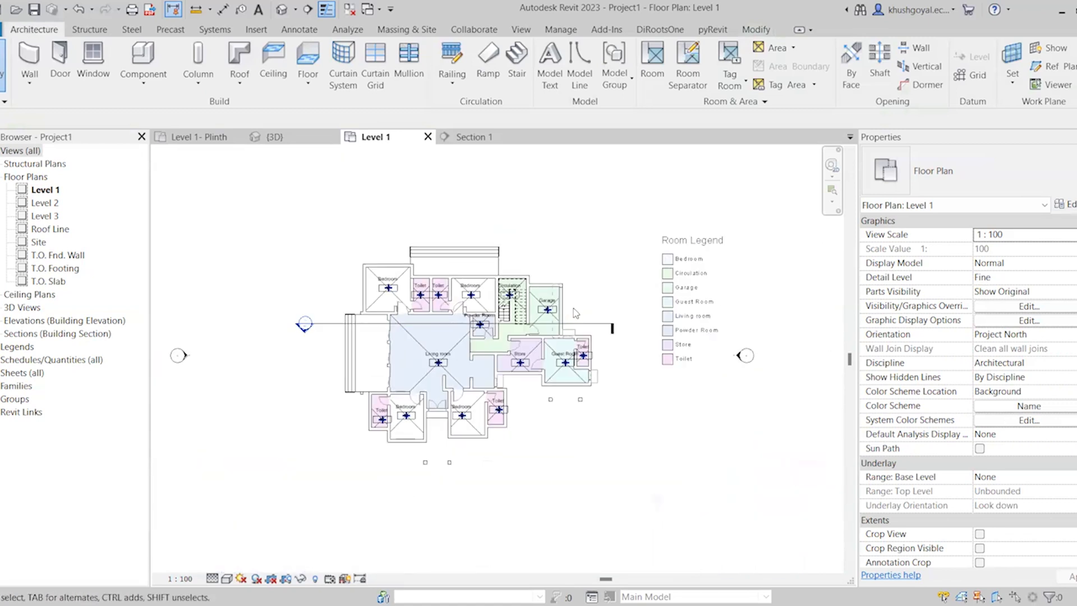
{"action": "scroll", "coordinate": [526, 286], "scroll_direction": "up", "scroll_amount": 1}
{"action": "left_click", "coordinate": [308, 9]}
{"action": "scroll", "coordinate": [510, 319], "scroll_direction": "up", "scroll_amount": 2}
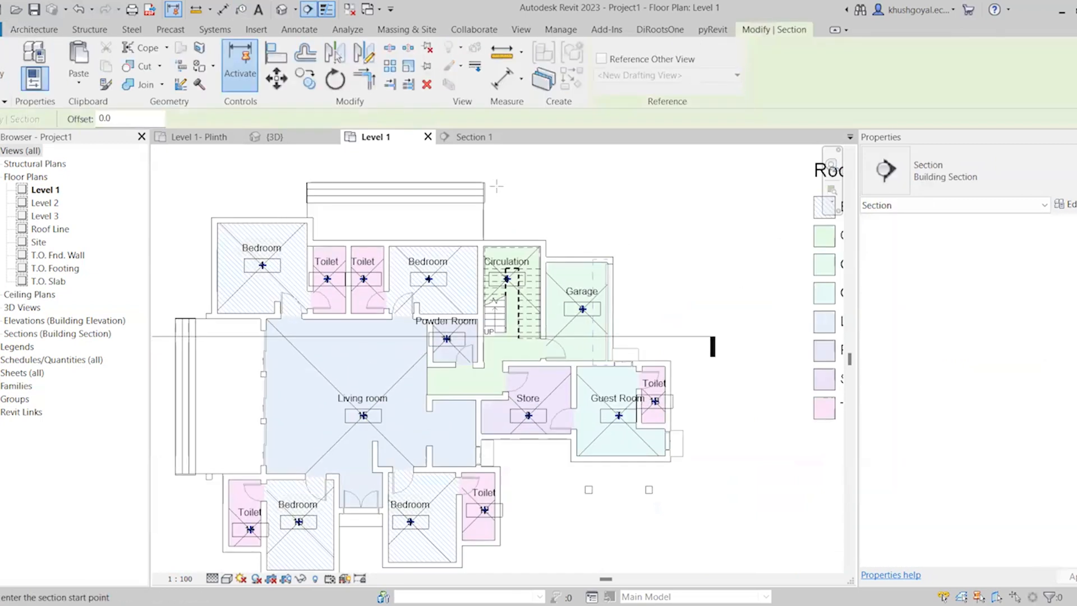
{"action": "left_click", "coordinate": [493, 186]}
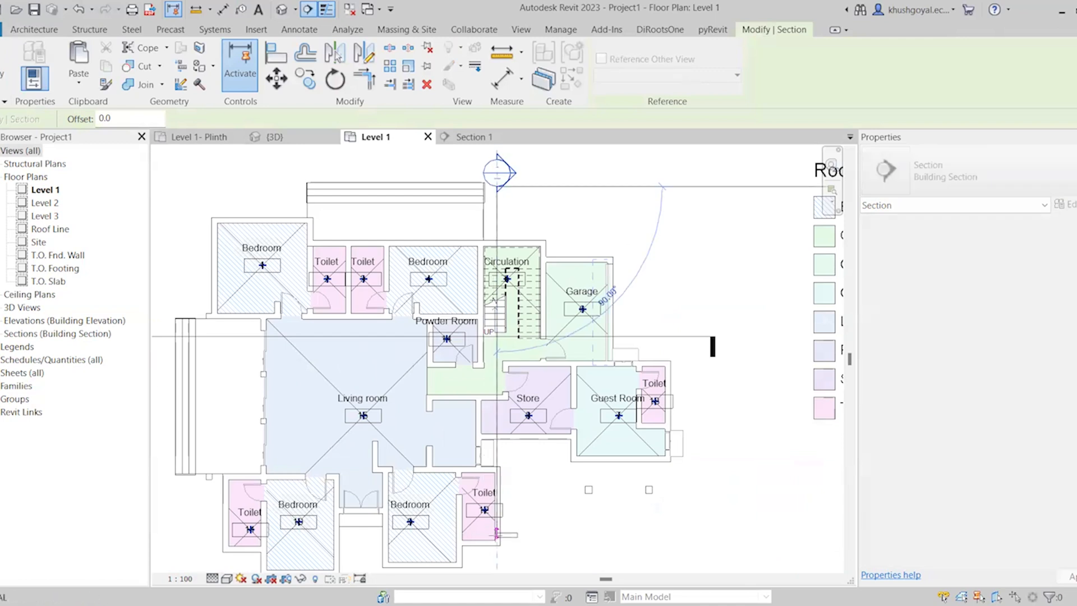
{"action": "left_click", "coordinate": [497, 553]}
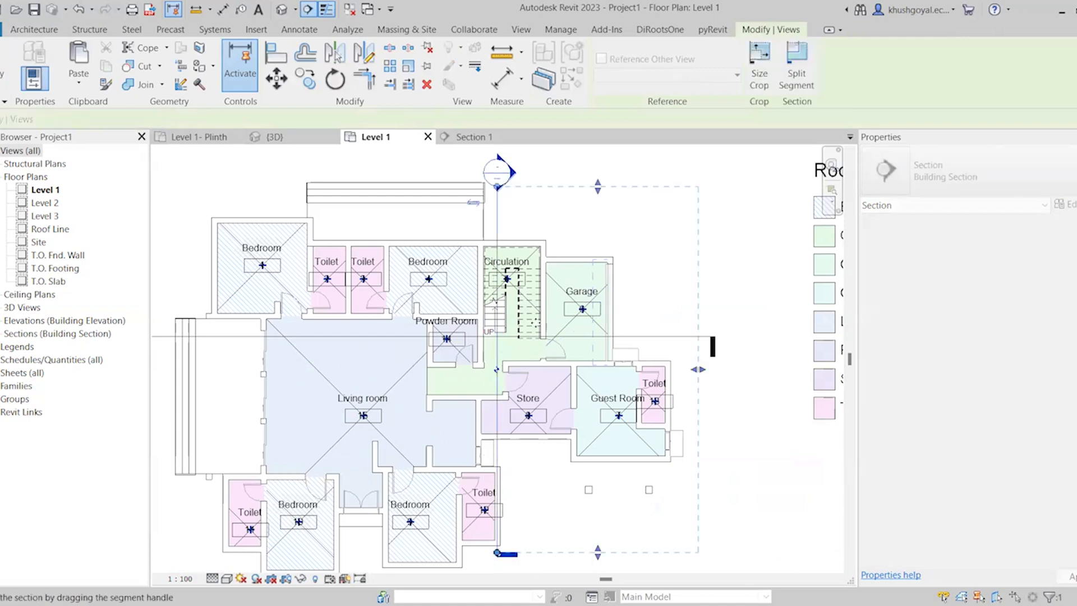
{"action": "left_click_drag", "start_coordinate": [698, 369], "coordinate": [546, 364]}
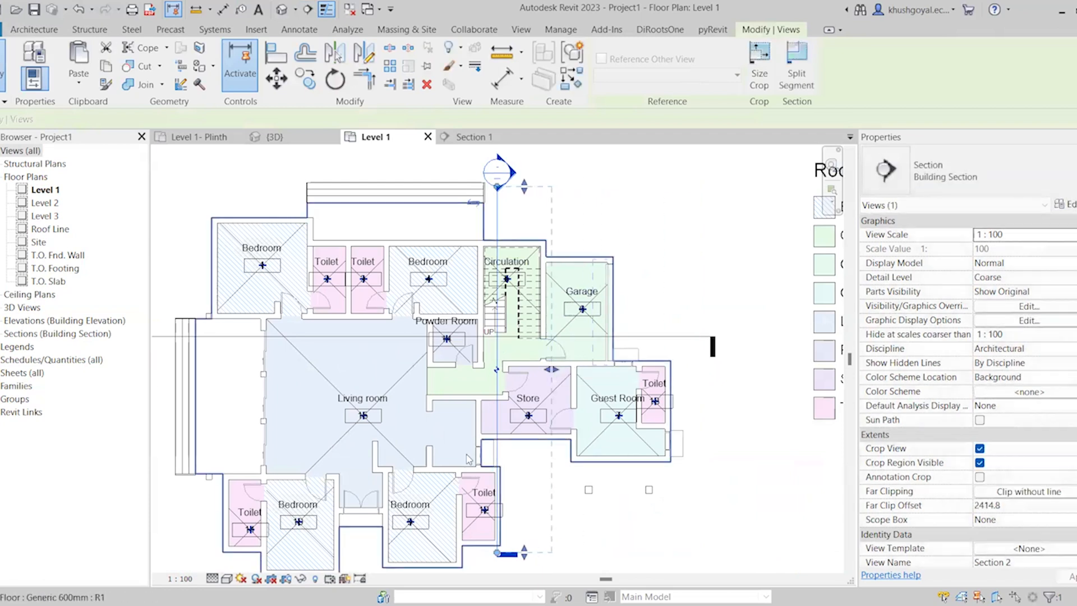
{"action": "scroll", "coordinate": [530, 317], "scroll_direction": "up", "scroll_amount": 3}
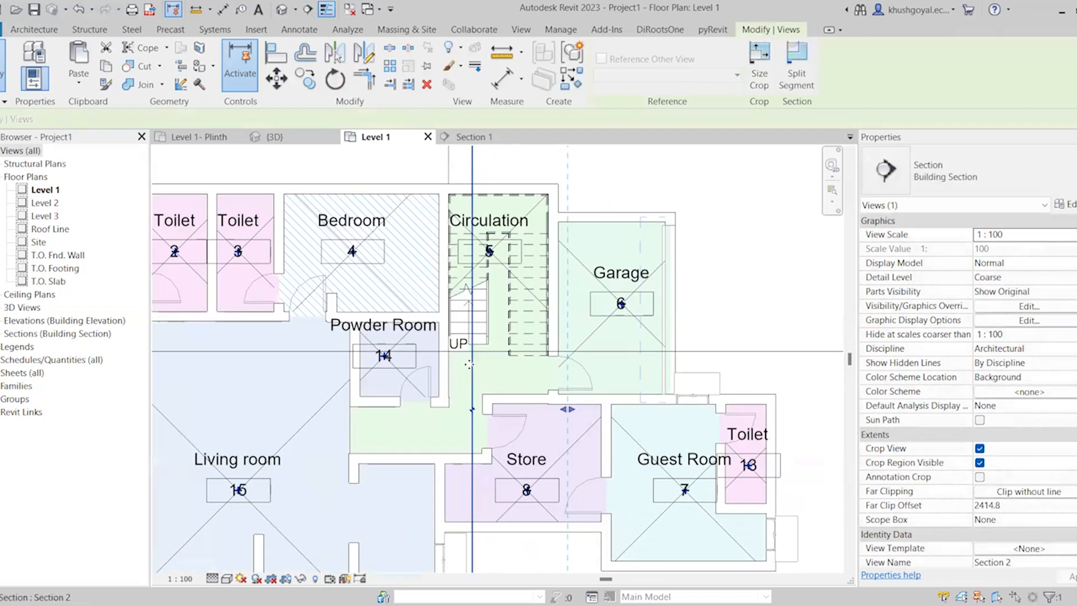
Shorten the new section line and its crop extents at both ends so they cover just the stair area of Circulation
{"action": "scroll", "coordinate": [496, 255], "scroll_direction": "down", "scroll_amount": 3}
{"action": "left_click_drag", "start_coordinate": [487, 530], "coordinate": [486, 332]}
{"action": "left_click_drag", "start_coordinate": [514, 530], "coordinate": [561, 327]}
{"action": "scroll", "coordinate": [509, 443], "scroll_direction": "down", "scroll_amount": 1}
{"action": "scroll", "coordinate": [485, 237], "scroll_direction": "up", "scroll_amount": 1}
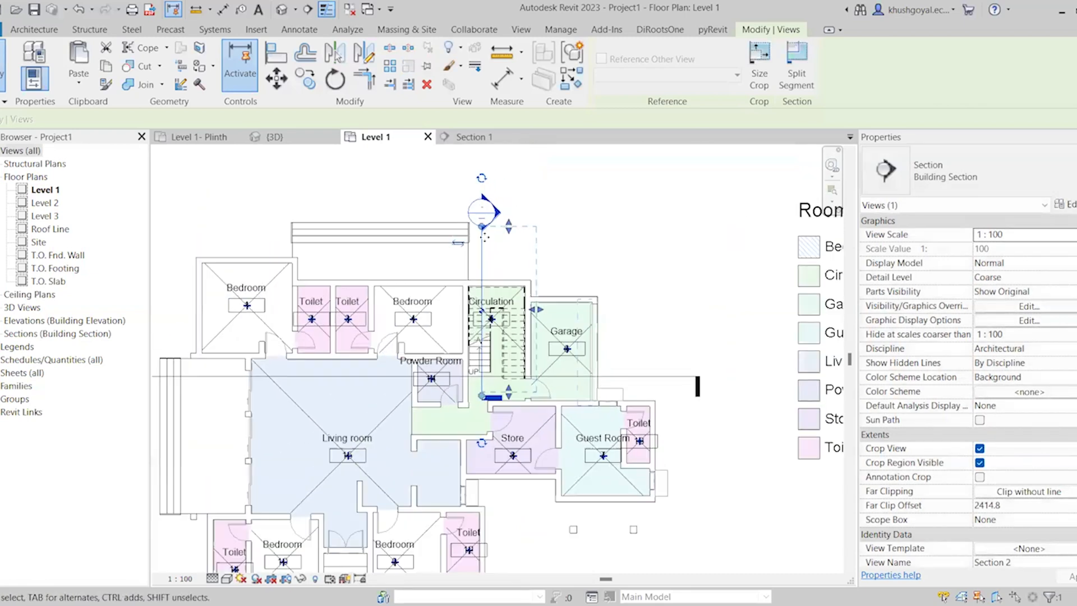
{"action": "scroll", "coordinate": [485, 237], "scroll_direction": "up", "scroll_amount": 1}
{"action": "left_click_drag", "start_coordinate": [470, 232], "coordinate": [470, 294]}
{"action": "left_click_drag", "start_coordinate": [505, 231], "coordinate": [506, 297]}
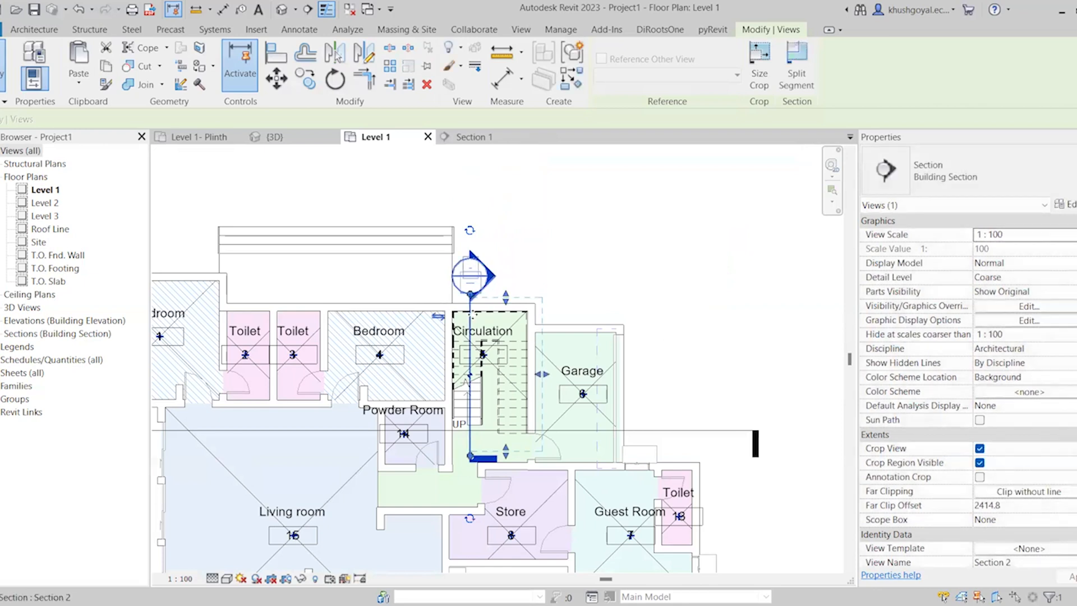
Open the view of the new stair section and set its scale to 1:20
{"action": "right_click", "coordinate": [474, 347]}
{"action": "left_click", "coordinate": [533, 289]}
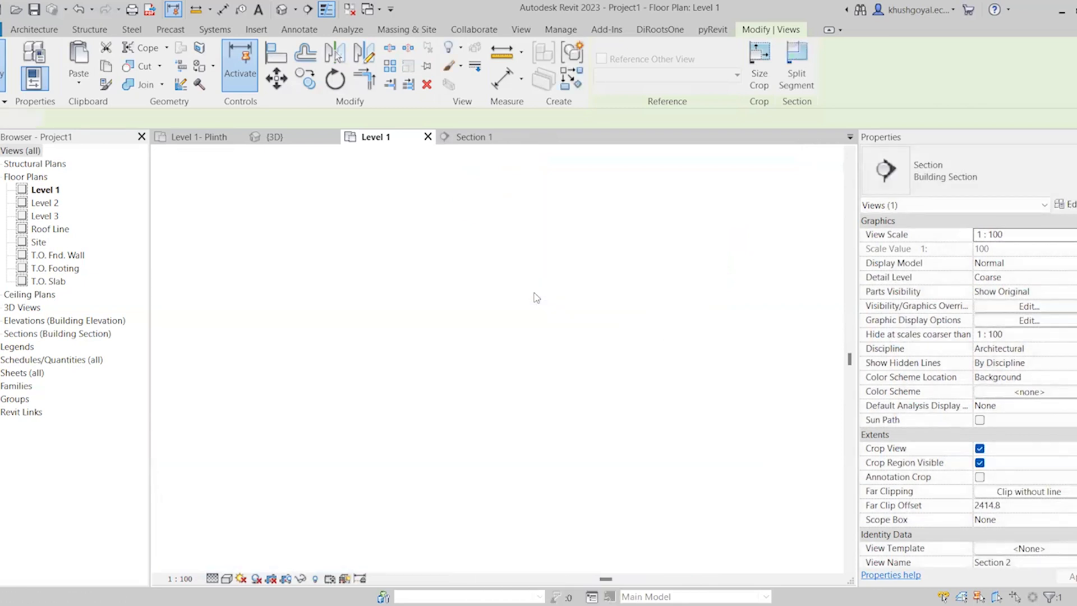
{"action": "scroll", "coordinate": [462, 435], "scroll_direction": "up", "scroll_amount": 2}
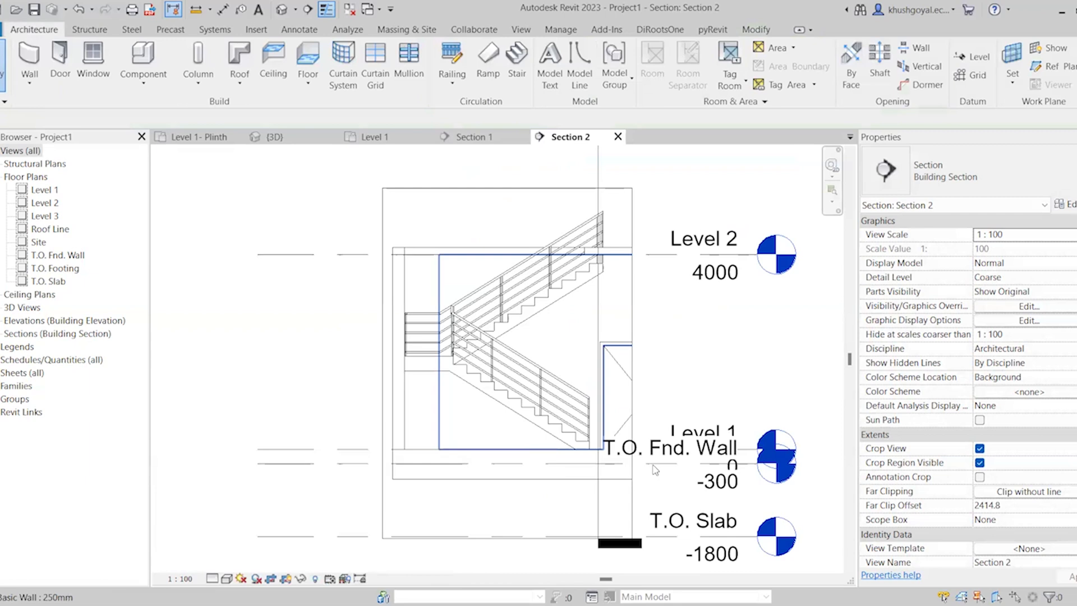
{"action": "left_click", "coordinate": [181, 578]}
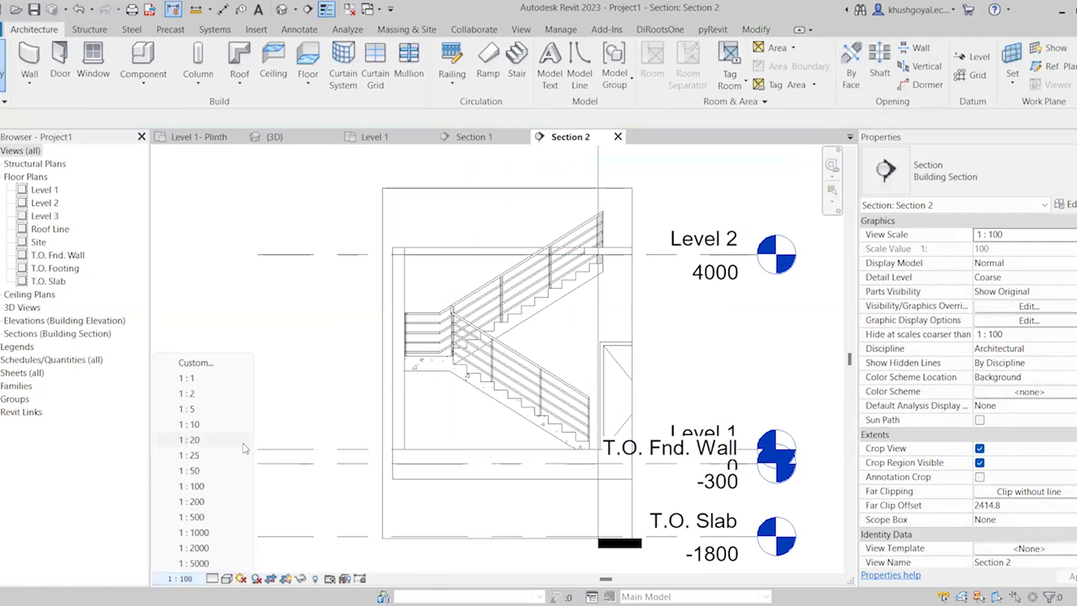
{"action": "left_click", "coordinate": [243, 442]}
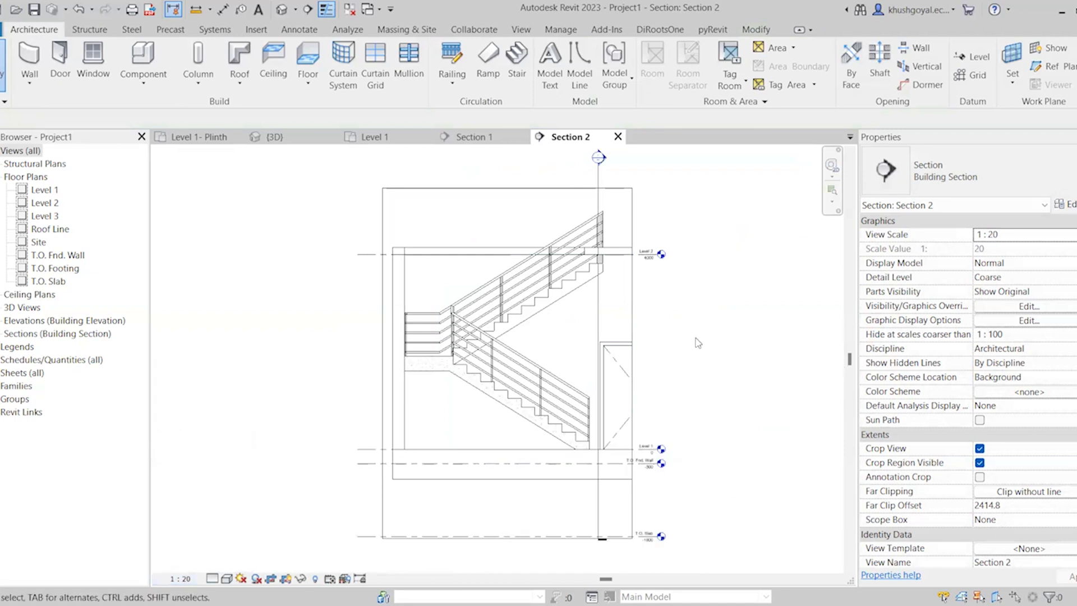
Set the stair's Top Offset to 150 mm and compare the stair with the Level 2 floor slab in section
{"action": "left_click", "coordinate": [619, 257]}
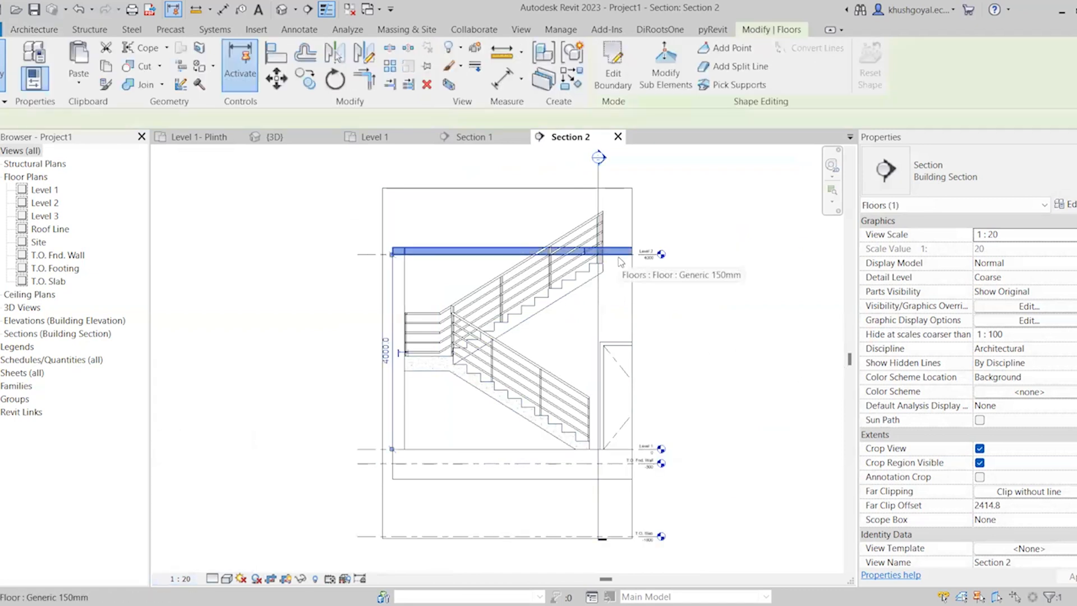
{"action": "left_click", "coordinate": [589, 290]}
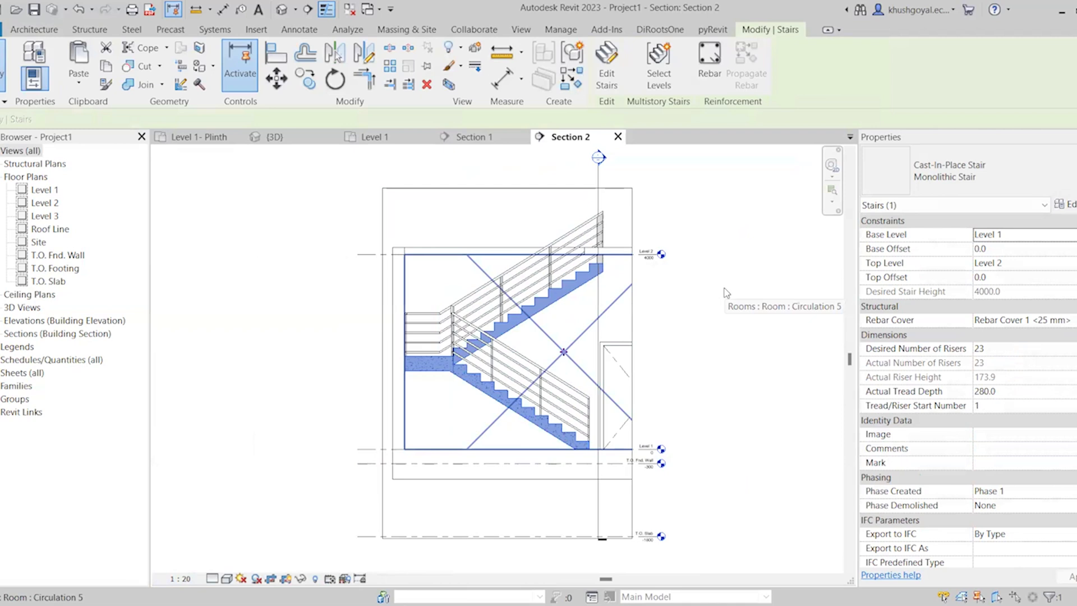
{"action": "left_click", "coordinate": [625, 250]}
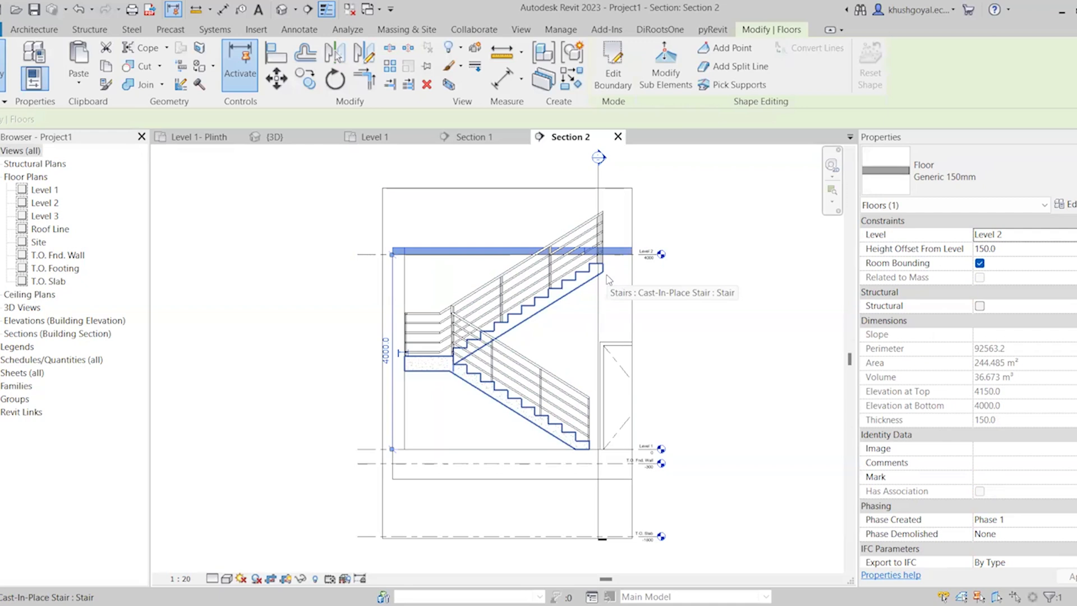
{"action": "left_click", "coordinate": [608, 278]}
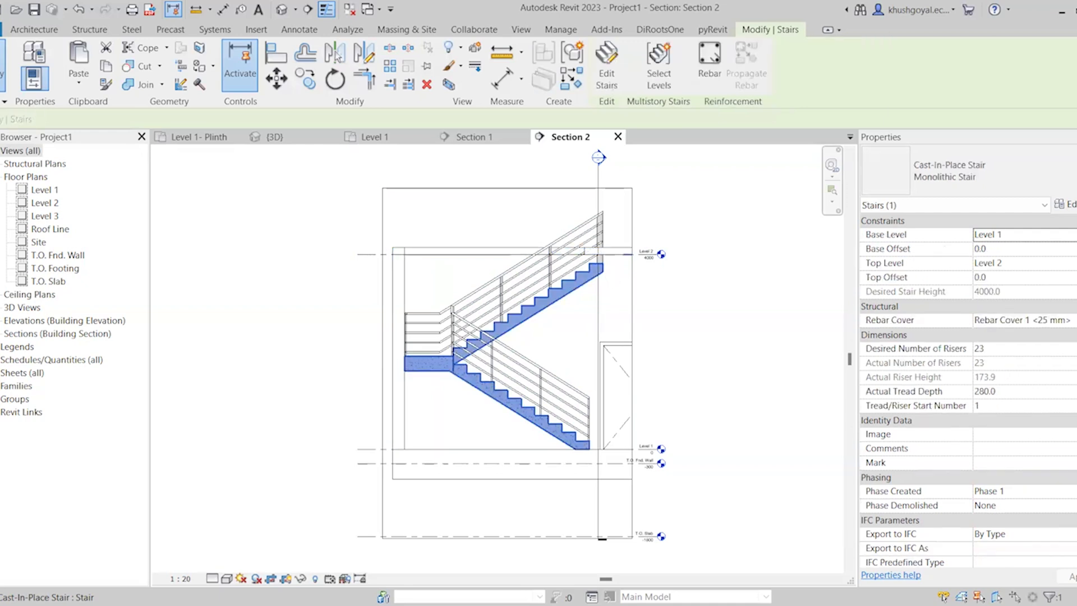
{"action": "left_click", "coordinate": [995, 277]}
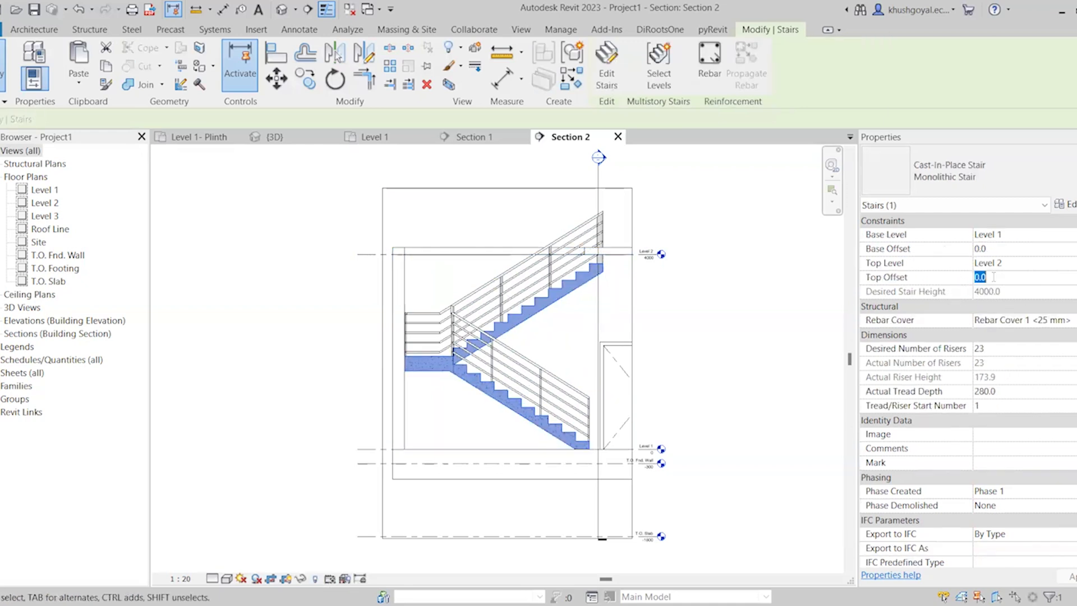
{"action": "type", "text": "150"}
{"action": "key", "text": "Return"}
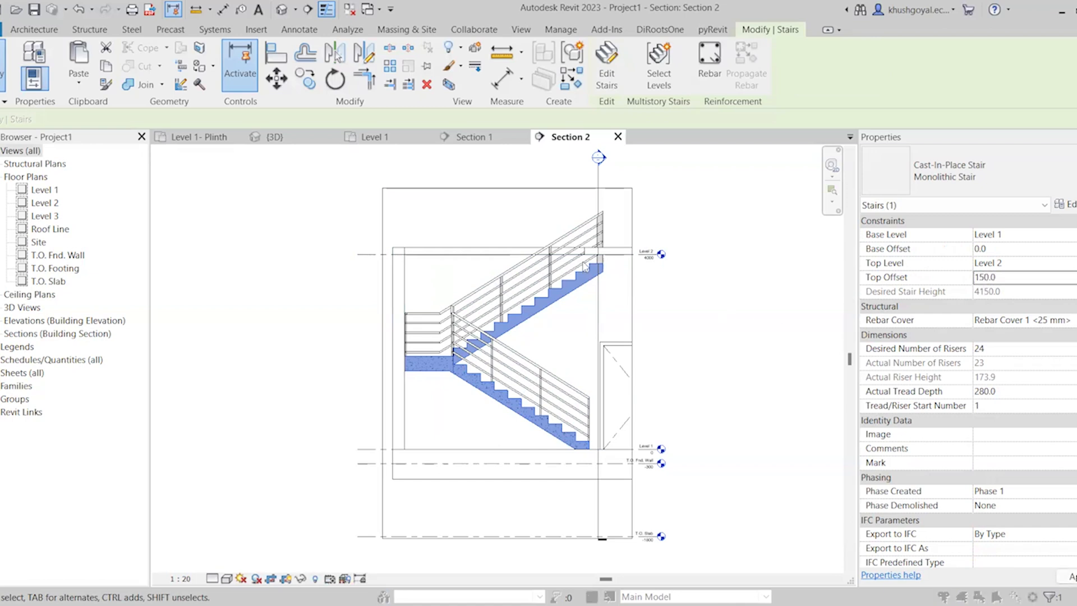
{"action": "left_click", "coordinate": [583, 359]}
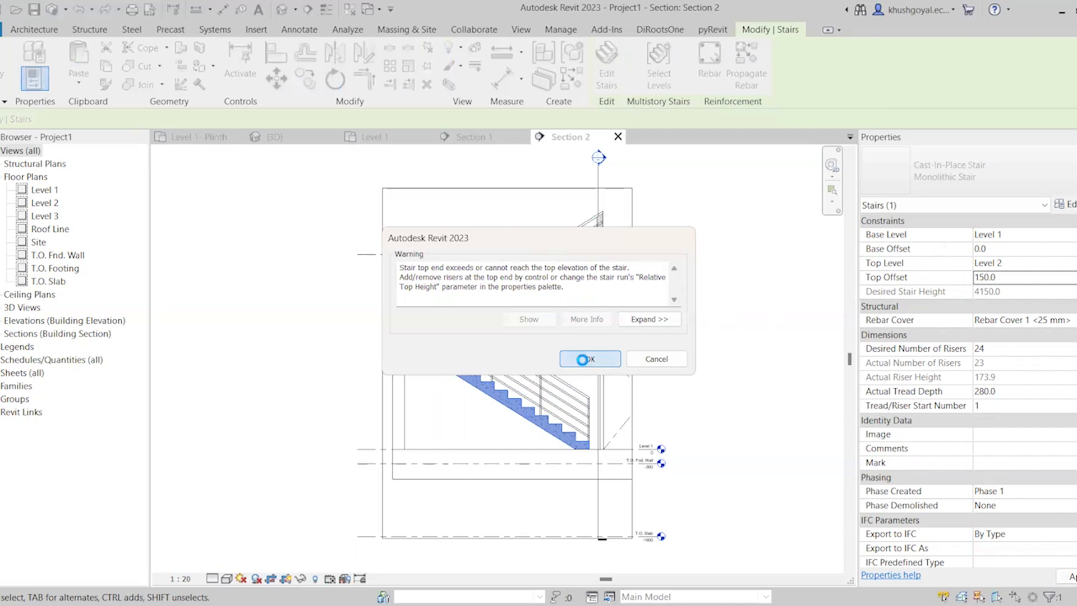
{"action": "left_click", "coordinate": [758, 358]}
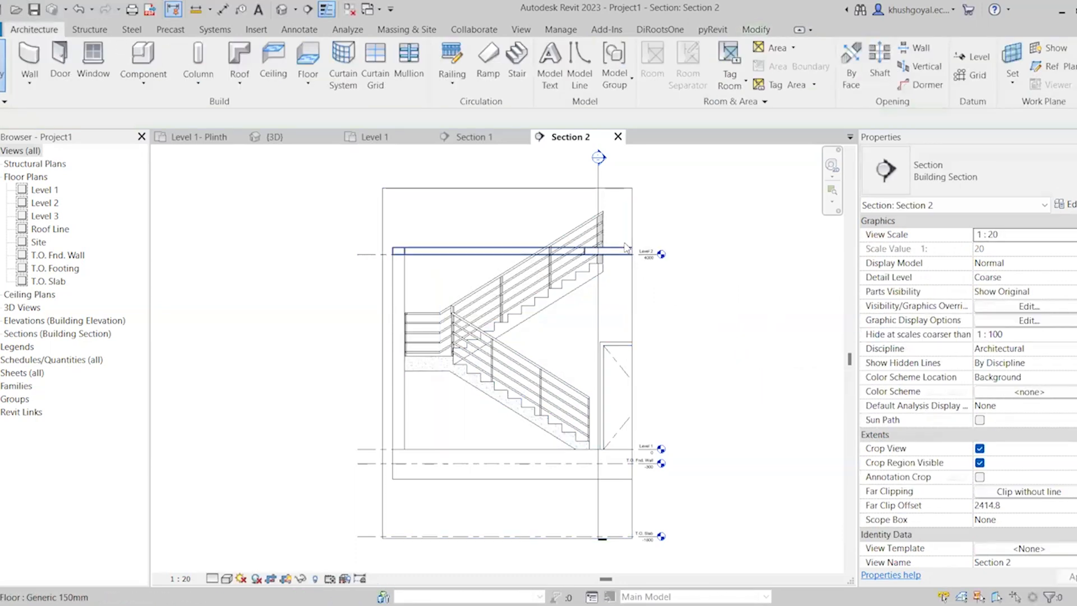
{"action": "left_click", "coordinate": [624, 248]}
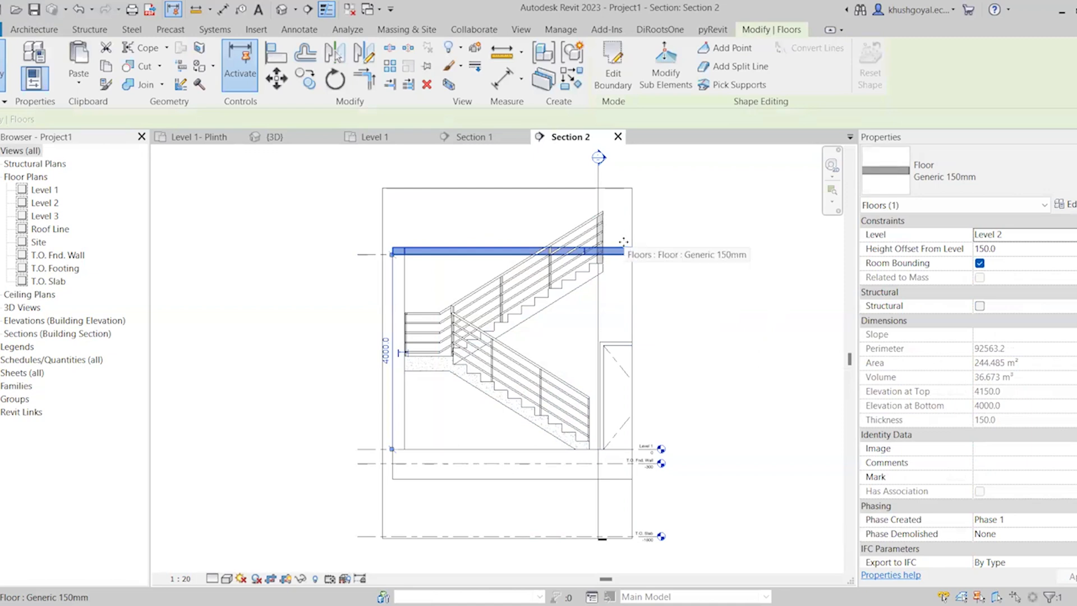
{"action": "left_click", "coordinate": [680, 282]}
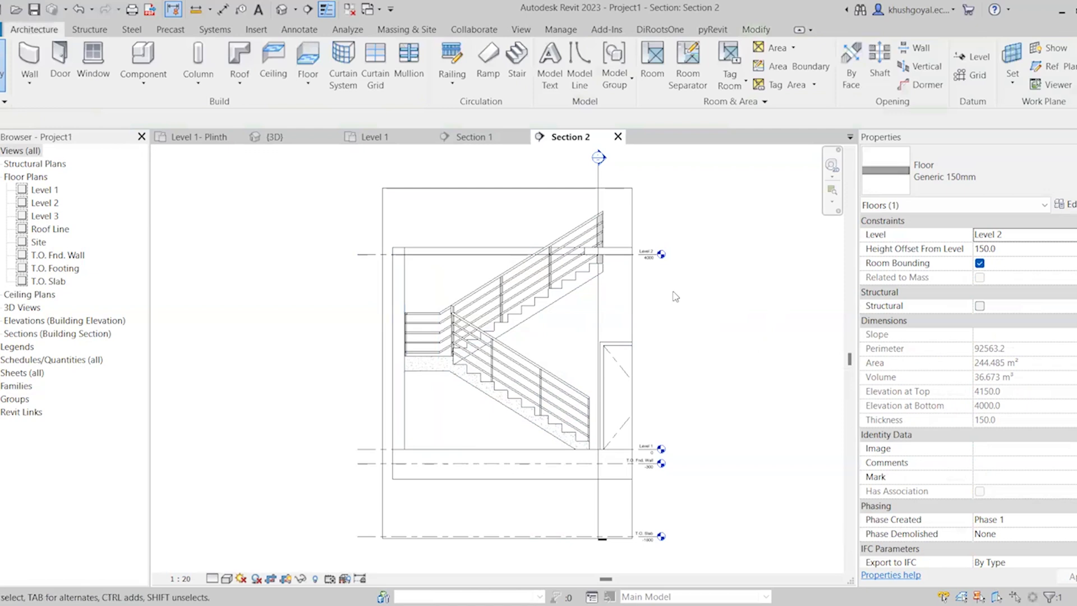
In the Level 1 plan, edit the stair and lengthen the first run at its start by one tread to 12 risers
{"action": "left_click", "coordinate": [570, 284]}
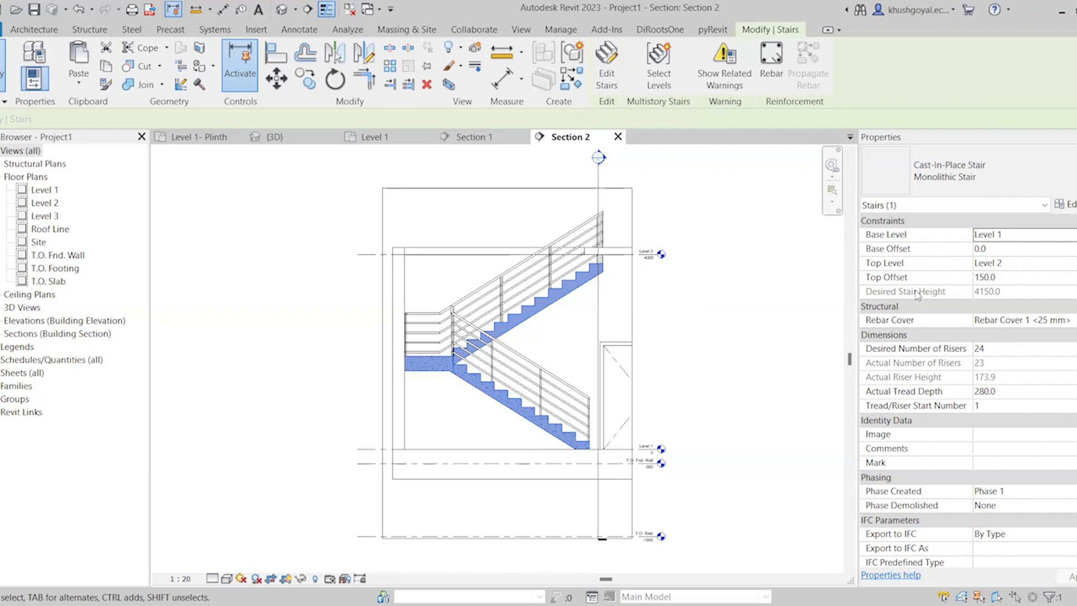
{"action": "left_click", "coordinate": [397, 137]}
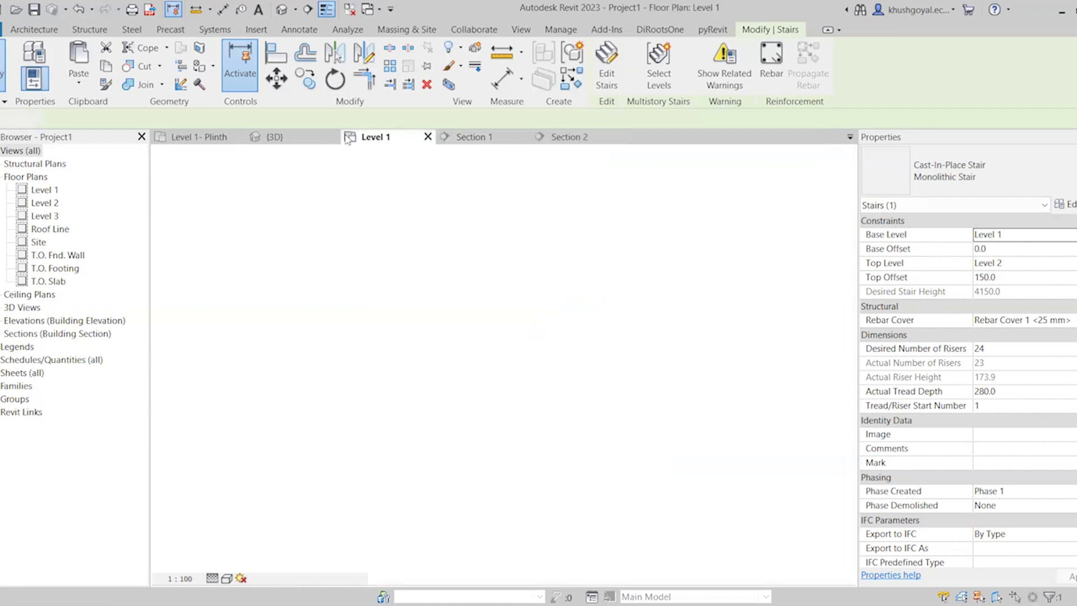
{"action": "scroll", "coordinate": [502, 480], "scroll_direction": "up", "scroll_amount": 1}
{"action": "scroll", "coordinate": [502, 479], "scroll_direction": "up", "scroll_amount": 2}
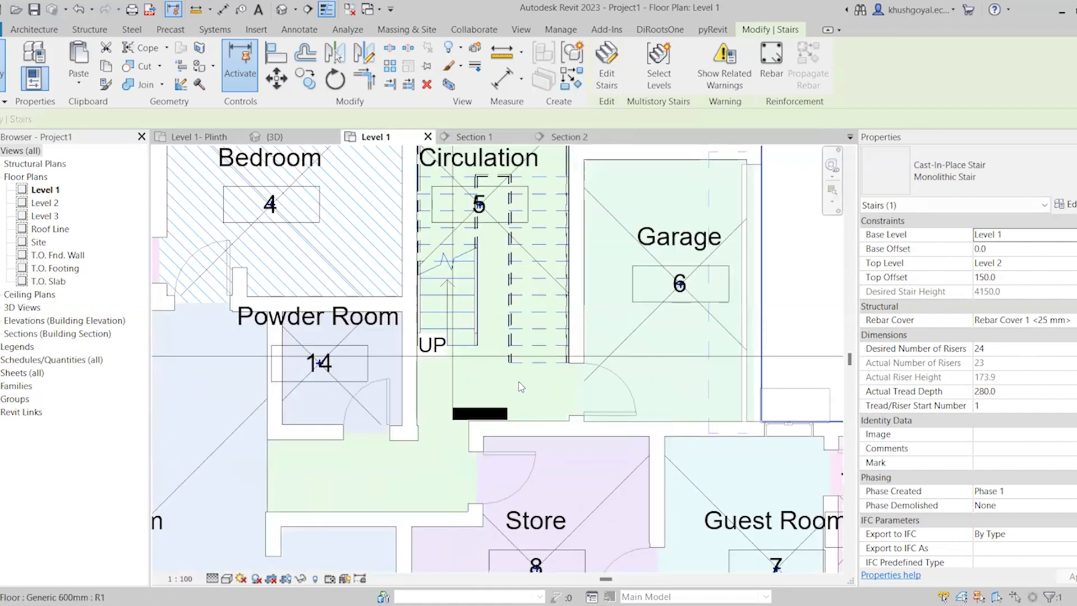
{"action": "scroll", "coordinate": [561, 188], "scroll_direction": "down", "scroll_amount": 1}
{"action": "scroll", "coordinate": [561, 168], "scroll_direction": "up", "scroll_amount": 1}
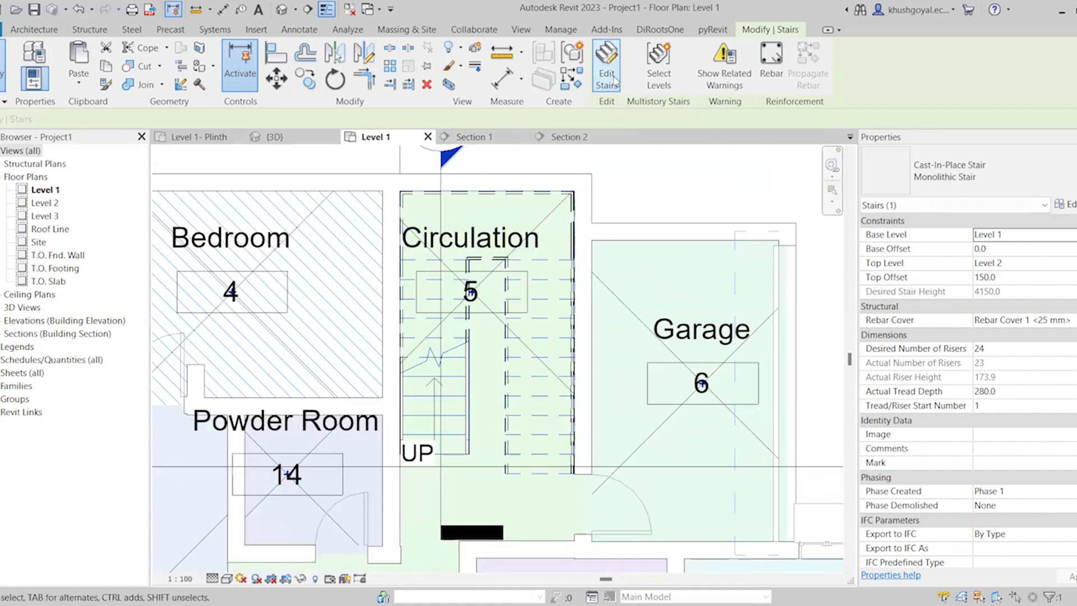
{"action": "left_click", "coordinate": [609, 79]}
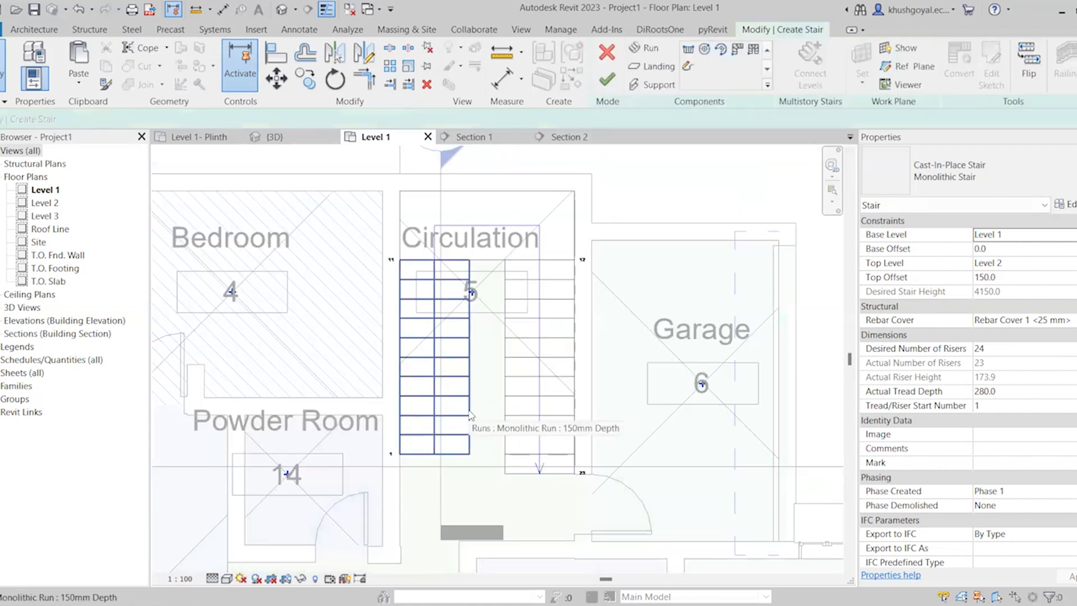
{"action": "left_click", "coordinate": [471, 291]}
{"action": "scroll", "coordinate": [404, 461], "scroll_direction": "up", "scroll_amount": 2}
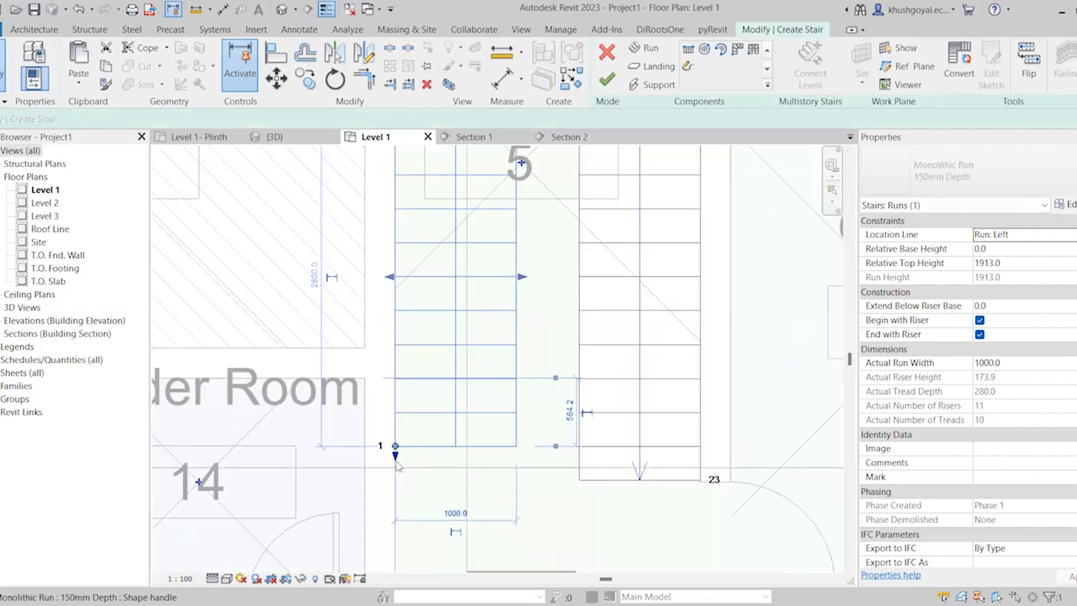
{"action": "left_click_drag", "start_coordinate": [396, 459], "coordinate": [395, 483]}
{"action": "scroll", "coordinate": [439, 514], "scroll_direction": "down", "scroll_amount": 2}
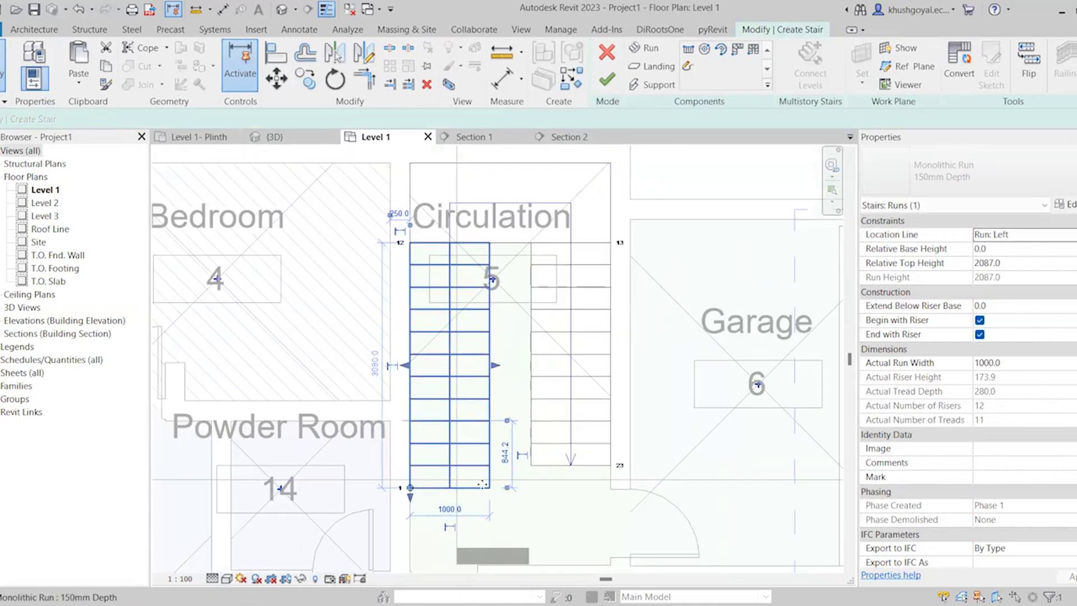
{"action": "scroll", "coordinate": [484, 484], "scroll_direction": "up", "scroll_amount": 2}
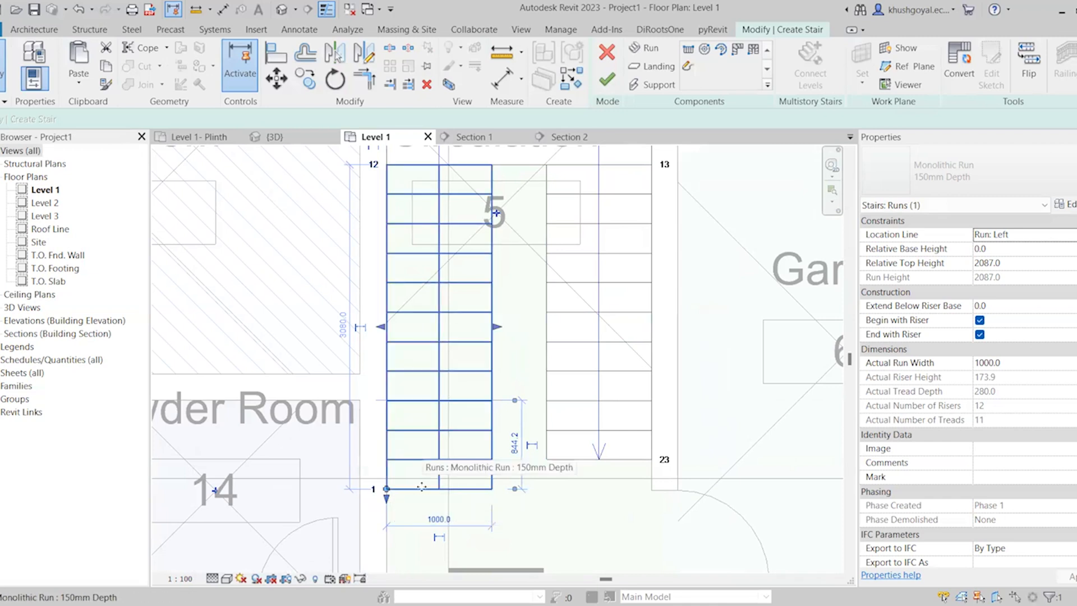
Extend the end of the second run beside the Garage by one tread to 12 risers and finish the stair edit
{"action": "scroll", "coordinate": [501, 489], "scroll_direction": "down", "scroll_amount": 1}
{"action": "scroll", "coordinate": [501, 489], "scroll_direction": "down", "scroll_amount": 2}
{"action": "scroll", "coordinate": [572, 459], "scroll_direction": "up", "scroll_amount": 2}
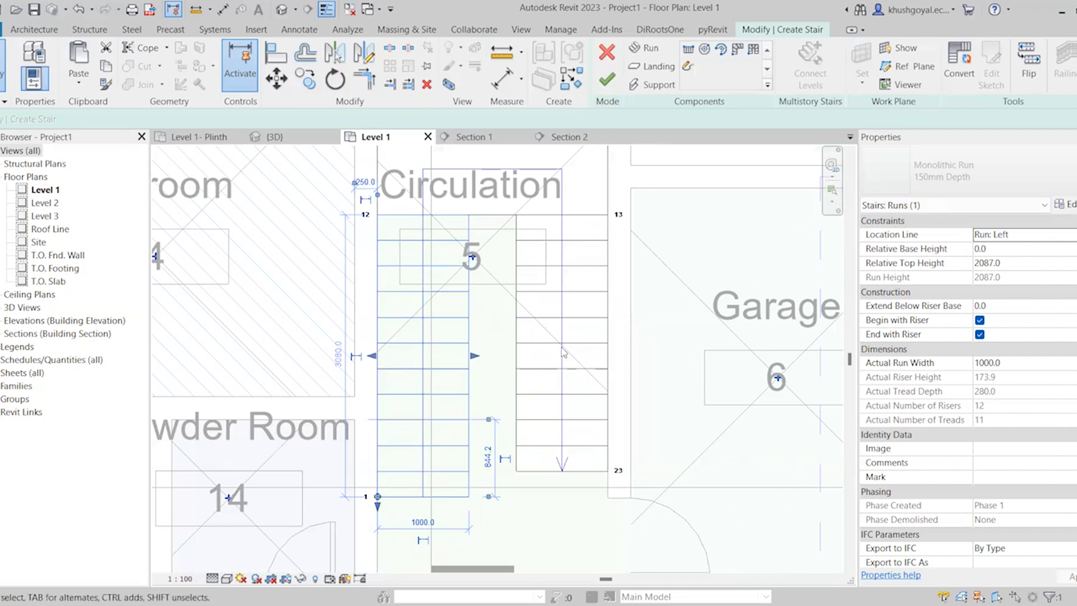
{"action": "left_click", "coordinate": [592, 448]}
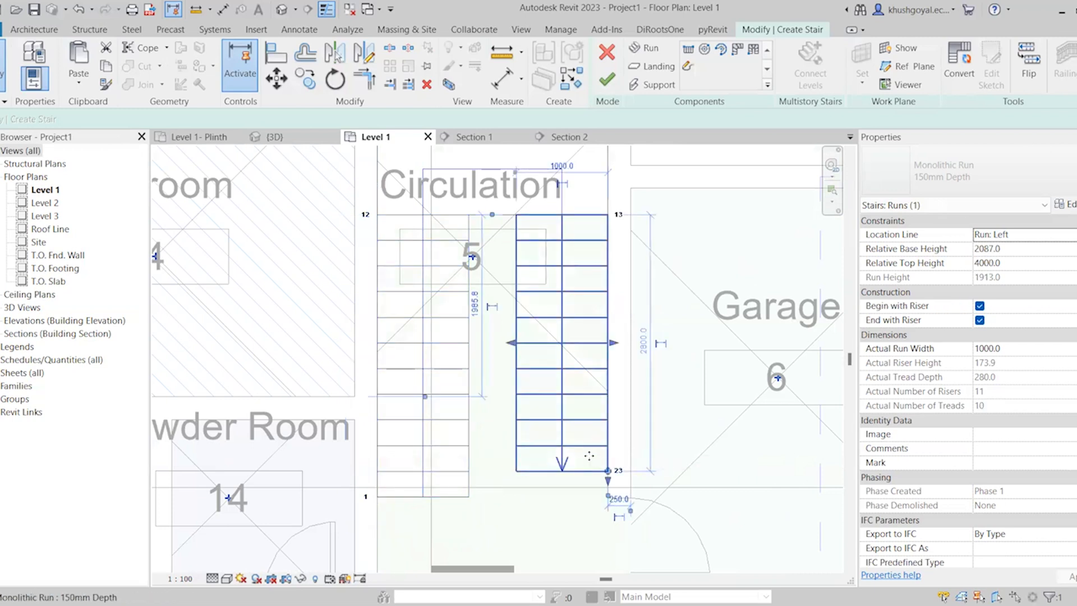
{"action": "scroll", "coordinate": [593, 500], "scroll_direction": "up", "scroll_amount": 3}
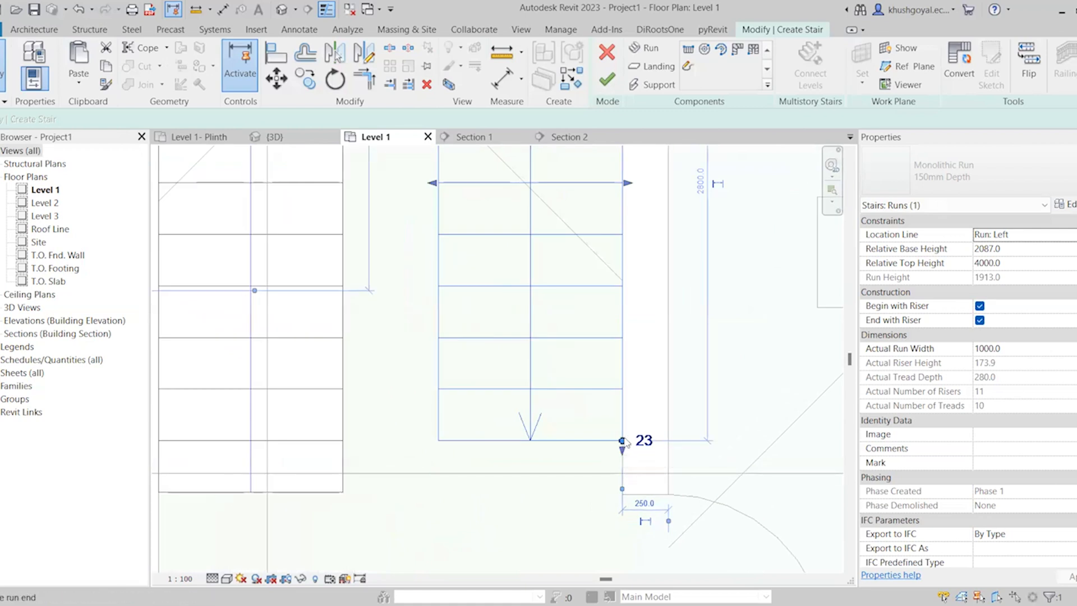
{"action": "left_click_drag", "start_coordinate": [622, 441], "coordinate": [622, 492]}
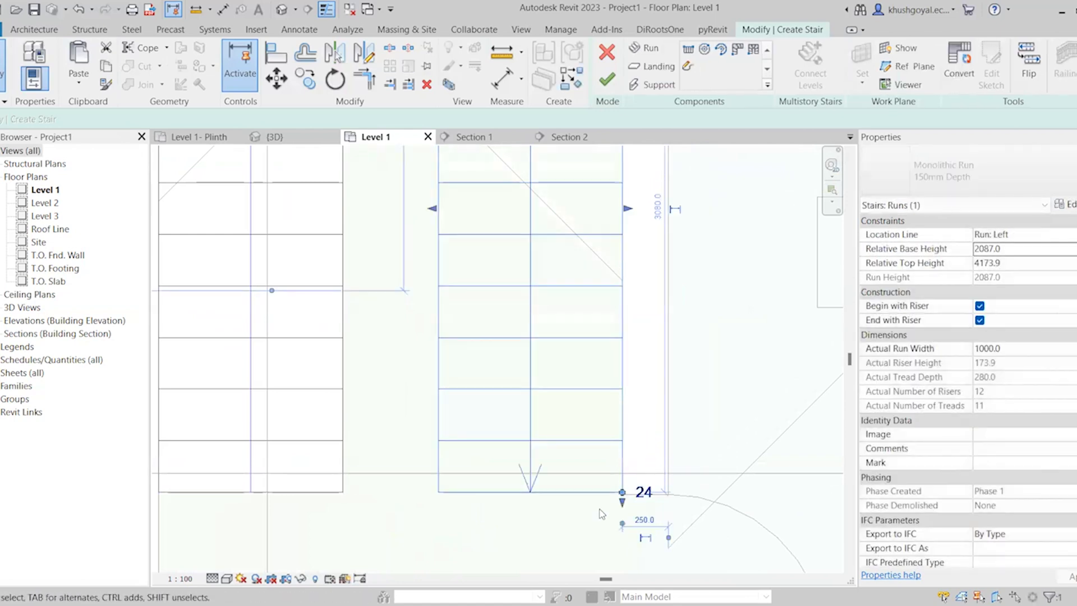
{"action": "scroll", "coordinate": [617, 516], "scroll_direction": "down", "scroll_amount": 5}
{"action": "left_click", "coordinate": [464, 511]}
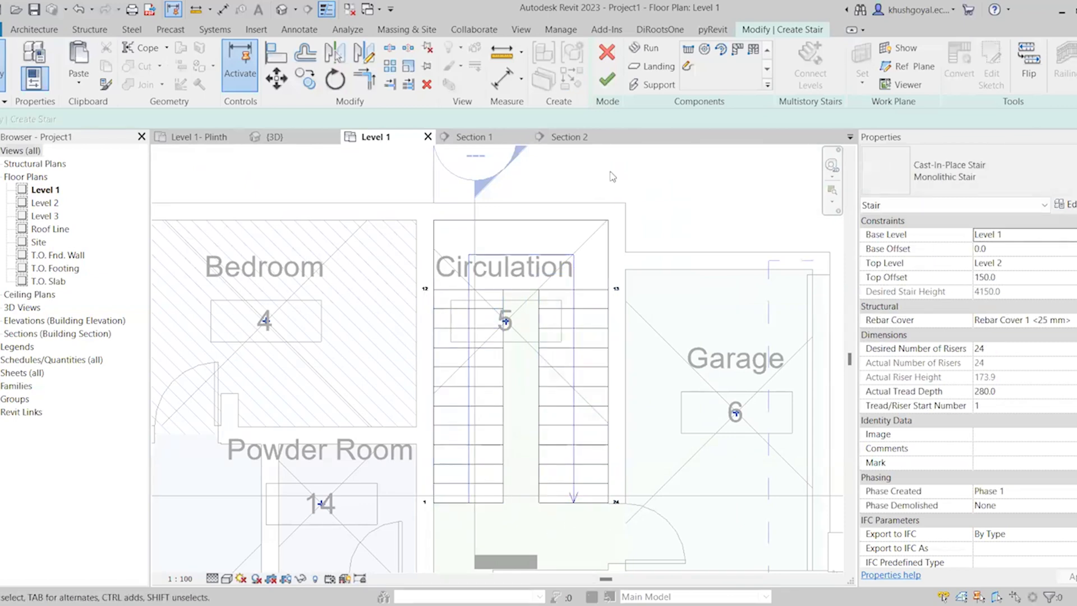
{"action": "left_click", "coordinate": [605, 83]}
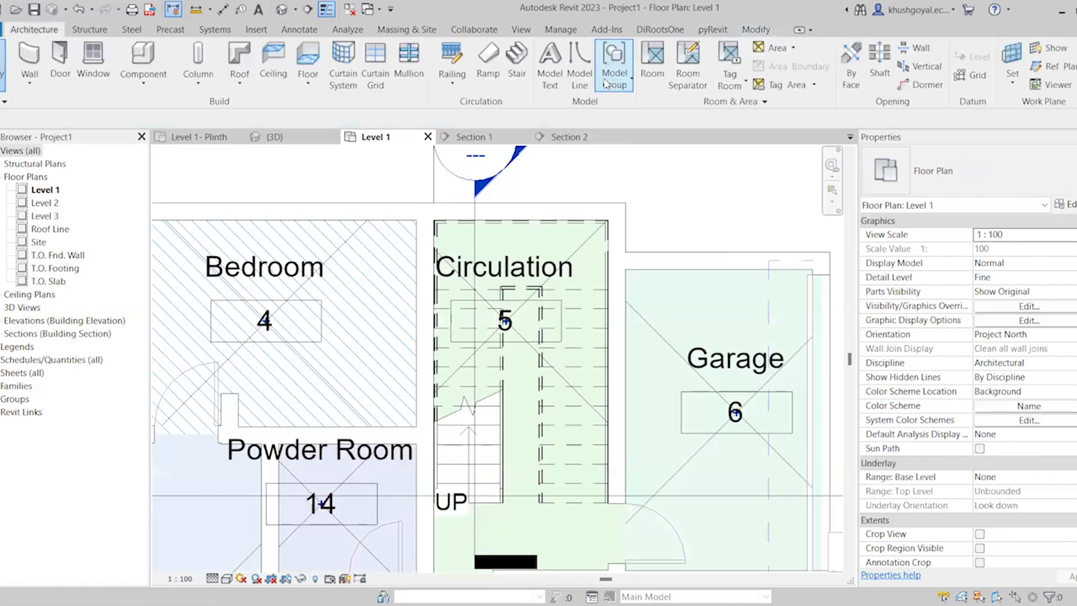
Examine in Section 2 how the stair's upper end meets the Level 2 floor slab
{"action": "left_click", "coordinate": [569, 137]}
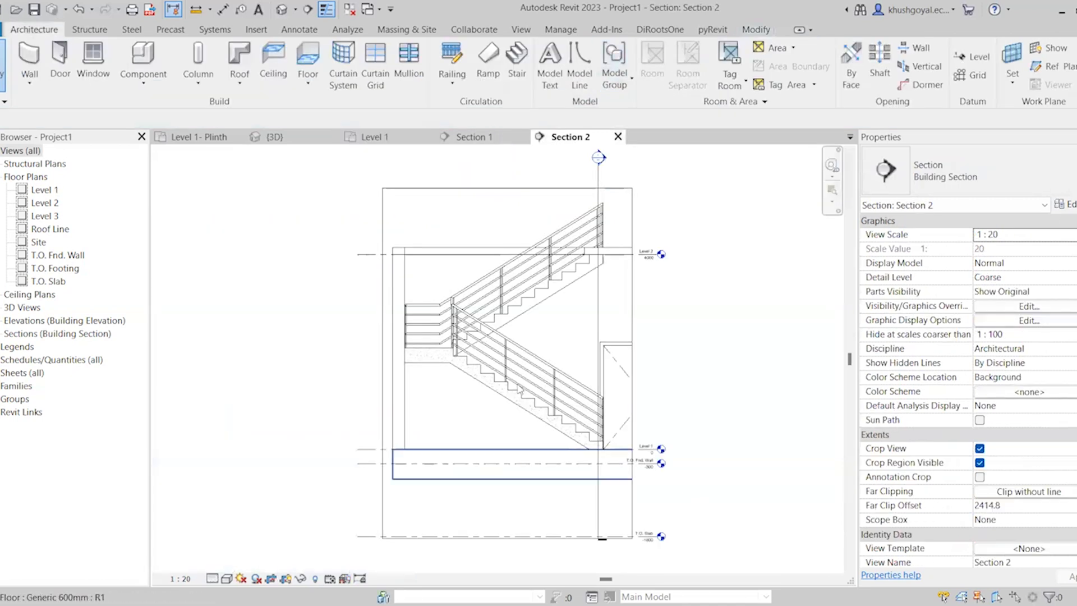
{"action": "scroll", "coordinate": [635, 255], "scroll_direction": "up", "scroll_amount": 3}
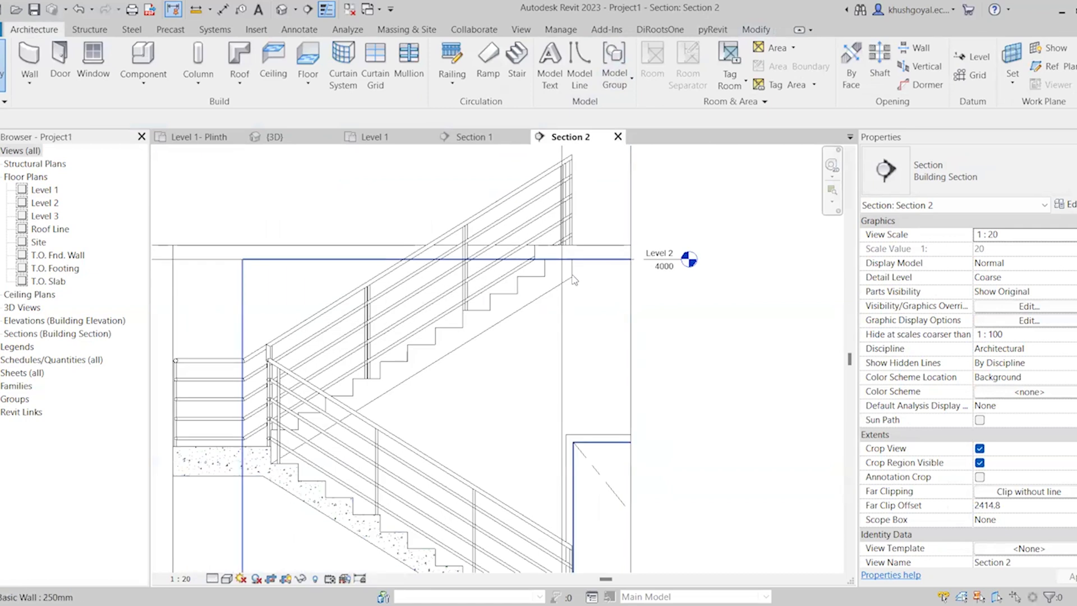
{"action": "left_click", "coordinate": [573, 290]}
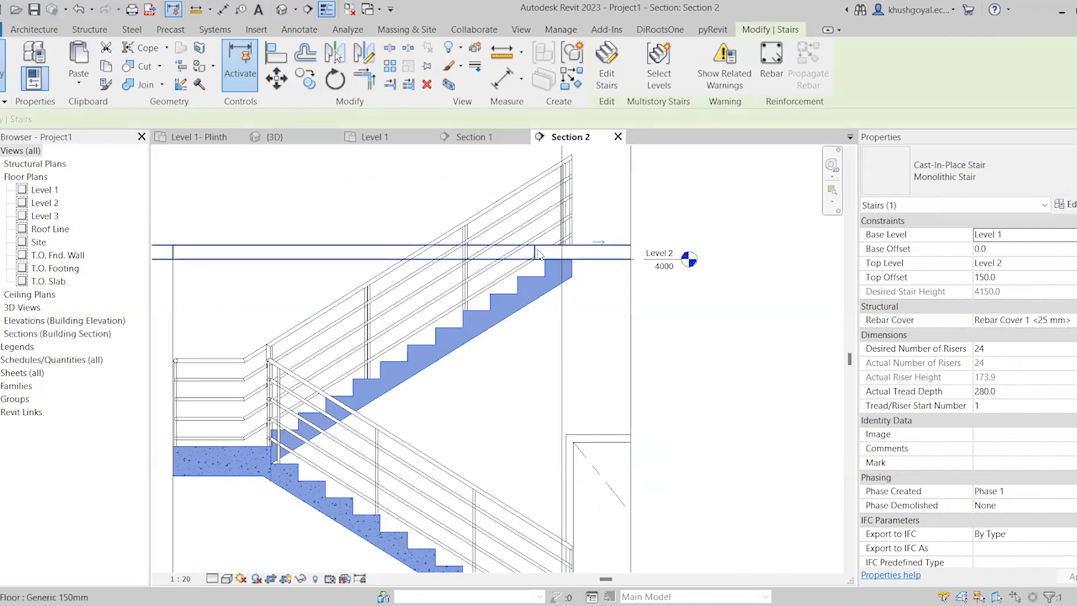
{"action": "left_click", "coordinate": [537, 253]}
{"action": "scroll", "coordinate": [547, 252], "scroll_direction": "down", "scroll_amount": 3}
{"action": "left_click", "coordinate": [559, 306]}
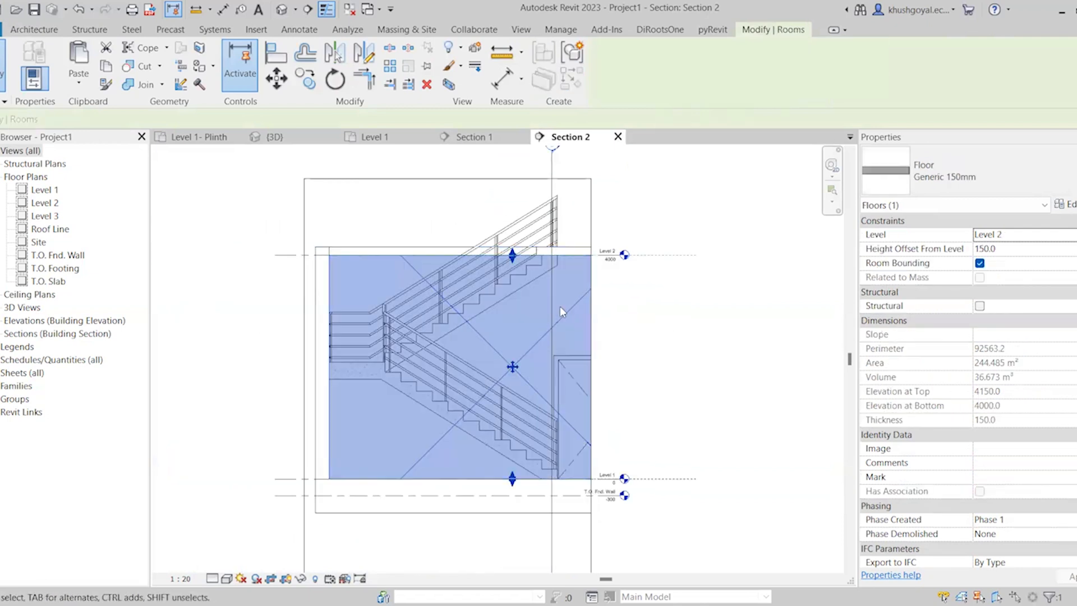
{"action": "left_click", "coordinate": [275, 211]}
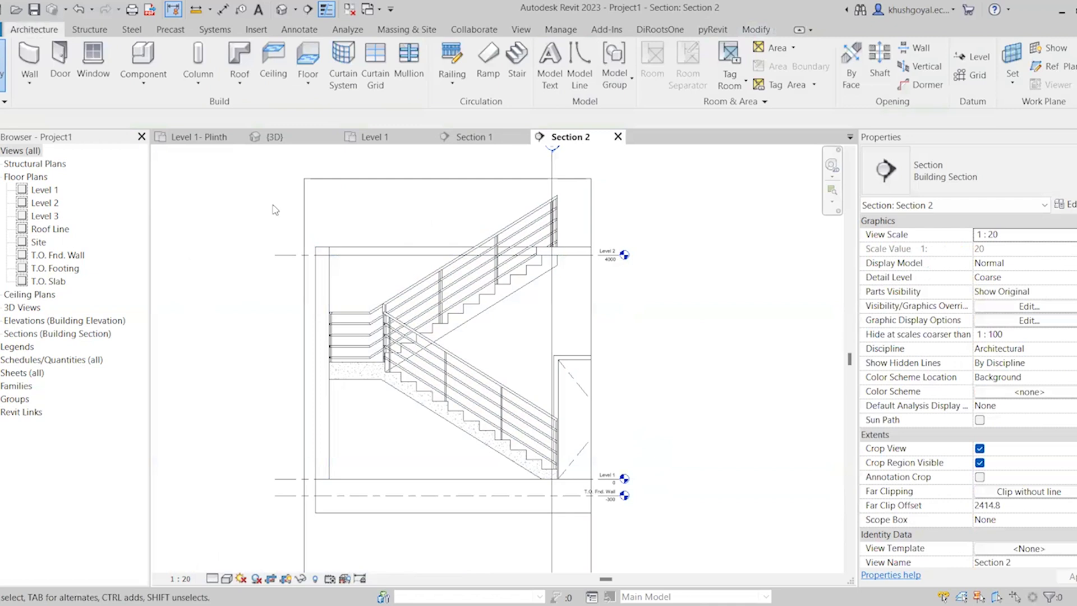
Set the Underside Surface of the stair's 150mm Depth run type to Stepped and inspect the stair in section
{"action": "left_click", "coordinate": [422, 407]}
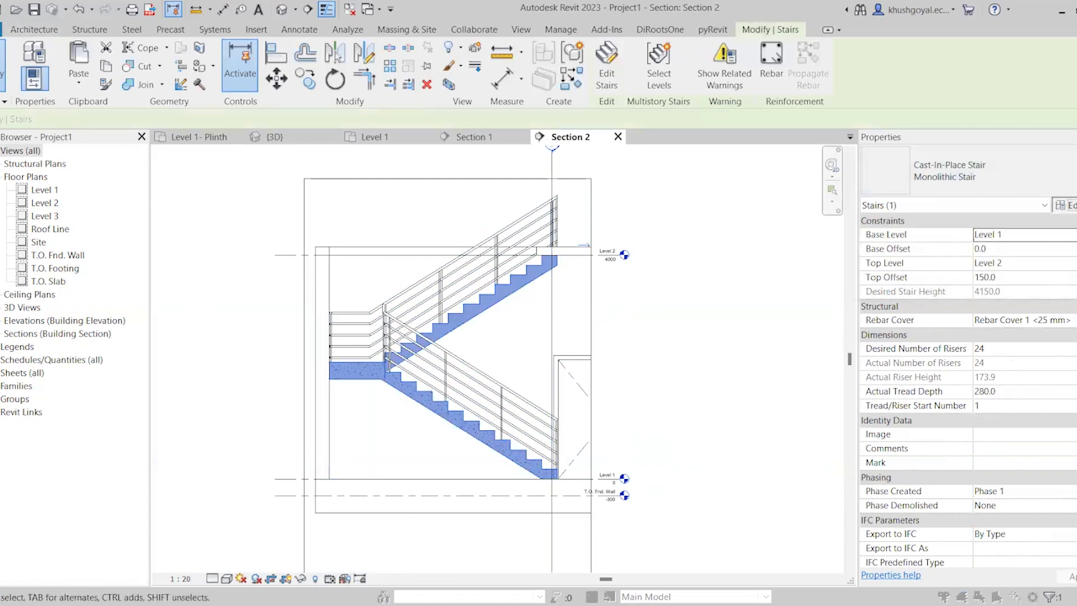
{"action": "left_click", "coordinate": [1071, 206]}
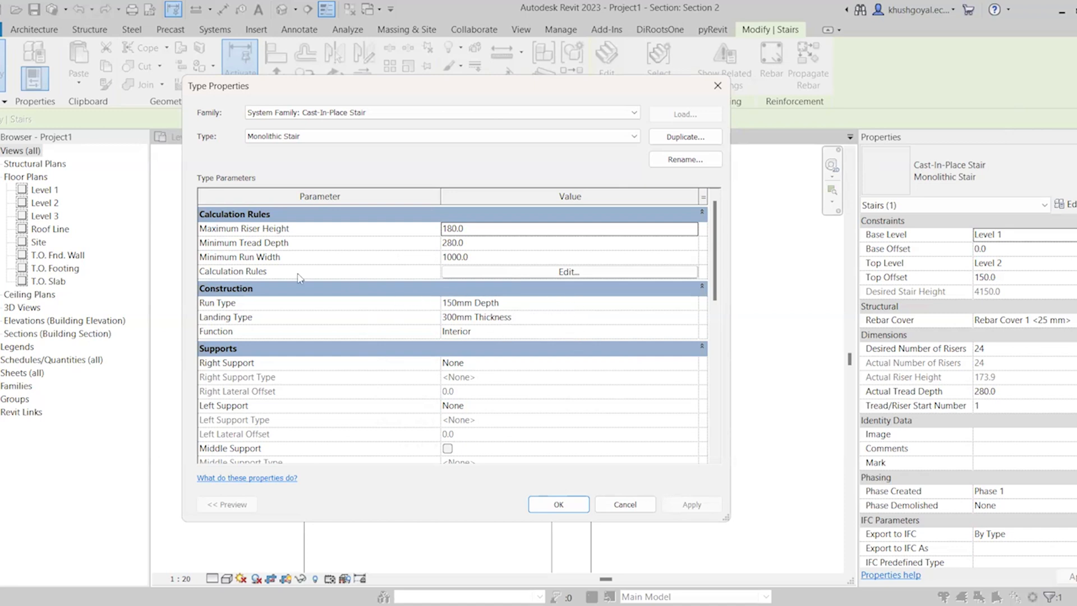
{"action": "left_click", "coordinate": [689, 306]}
{"action": "left_click", "coordinate": [690, 306]}
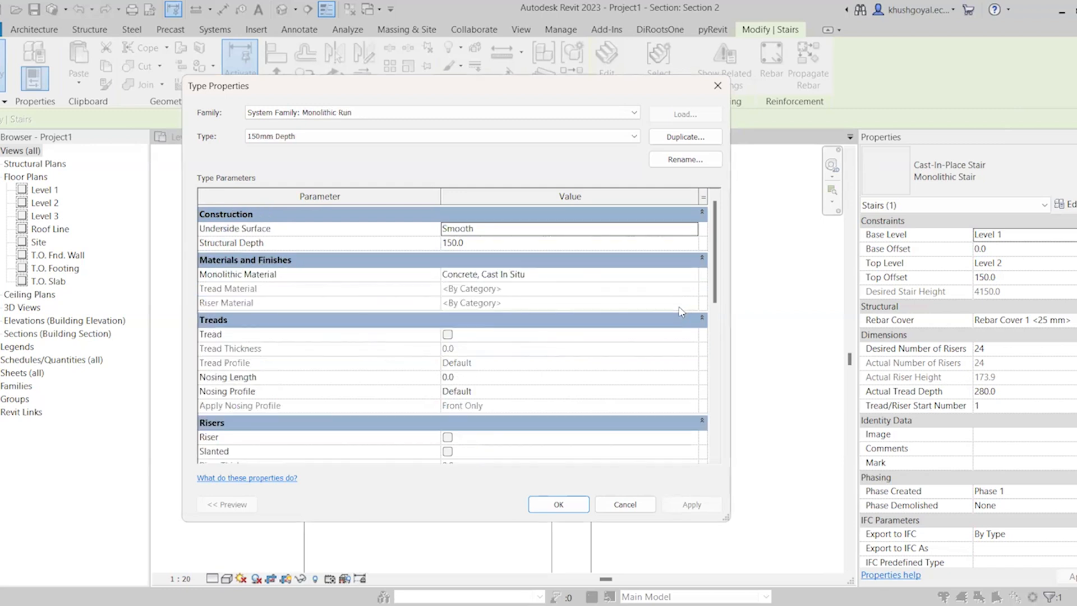
{"action": "left_click", "coordinate": [634, 505]}
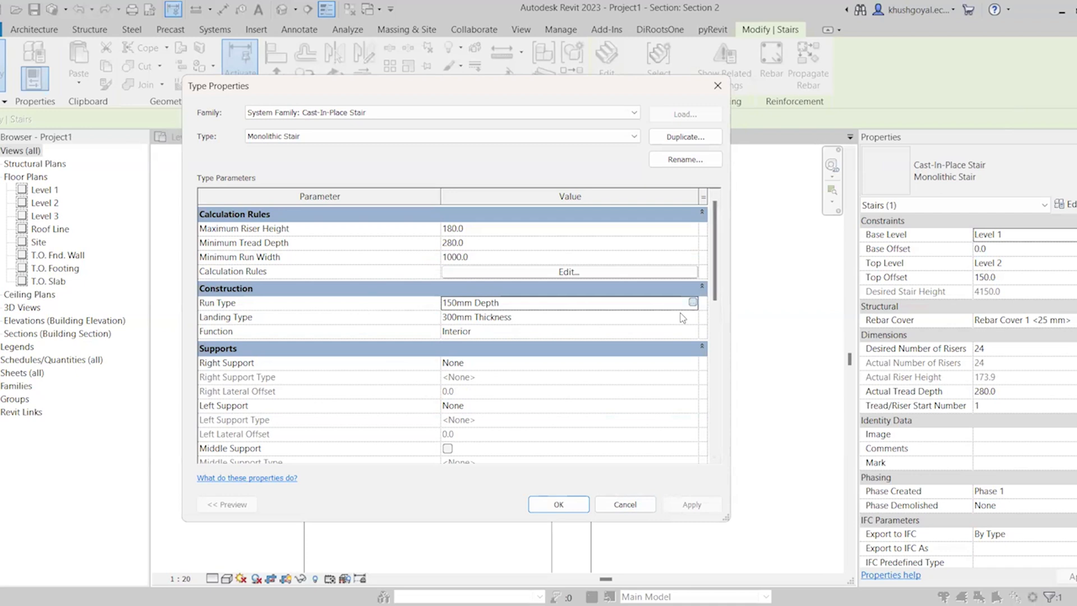
{"action": "left_click", "coordinate": [693, 302]}
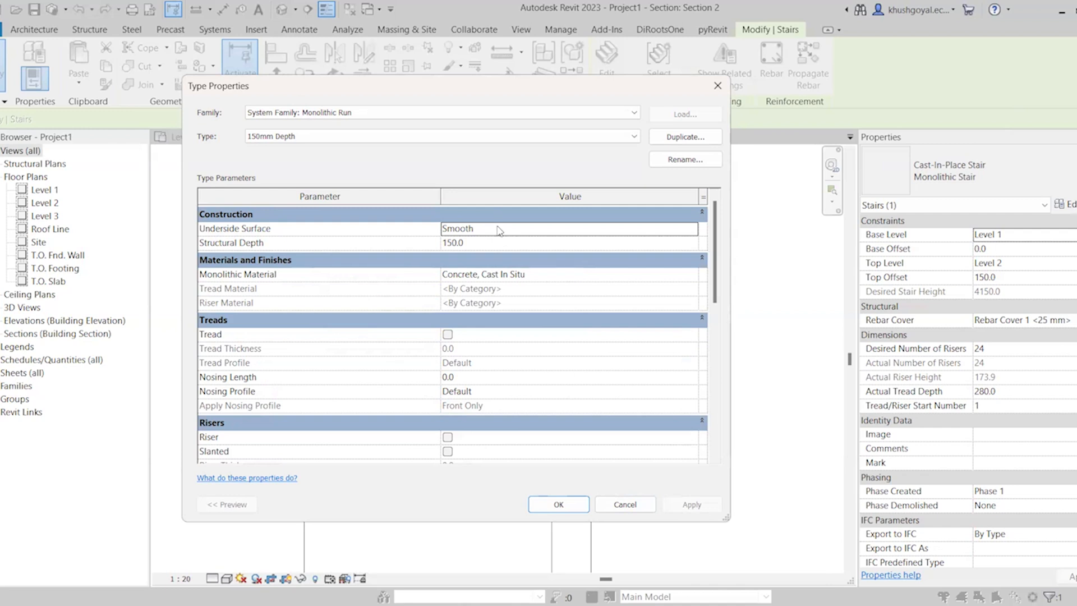
{"action": "left_click", "coordinate": [695, 231]}
{"action": "left_click", "coordinate": [692, 228]}
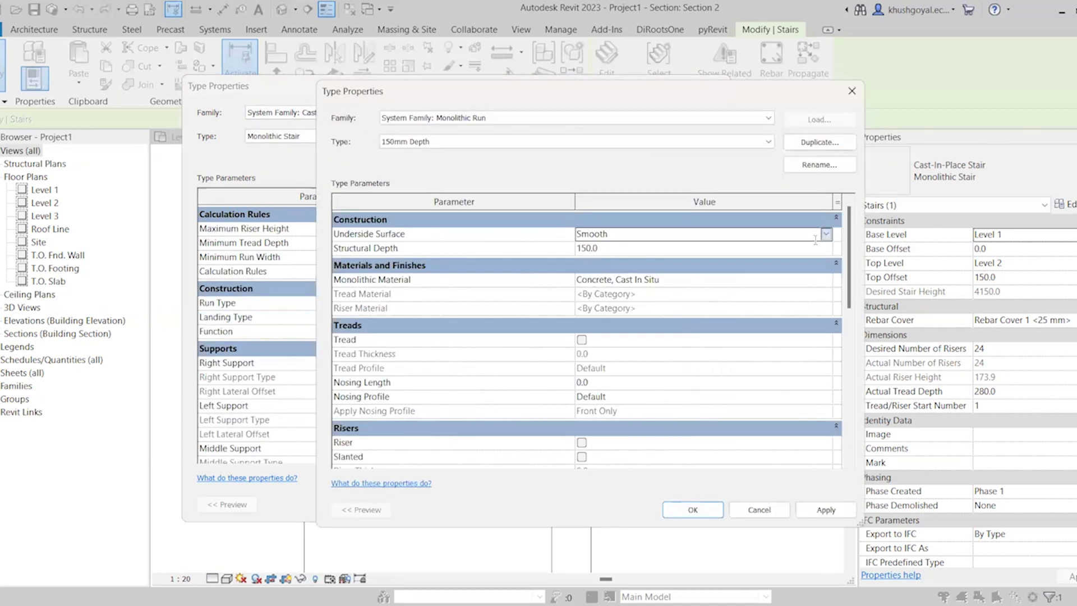
{"action": "left_click", "coordinate": [603, 250]}
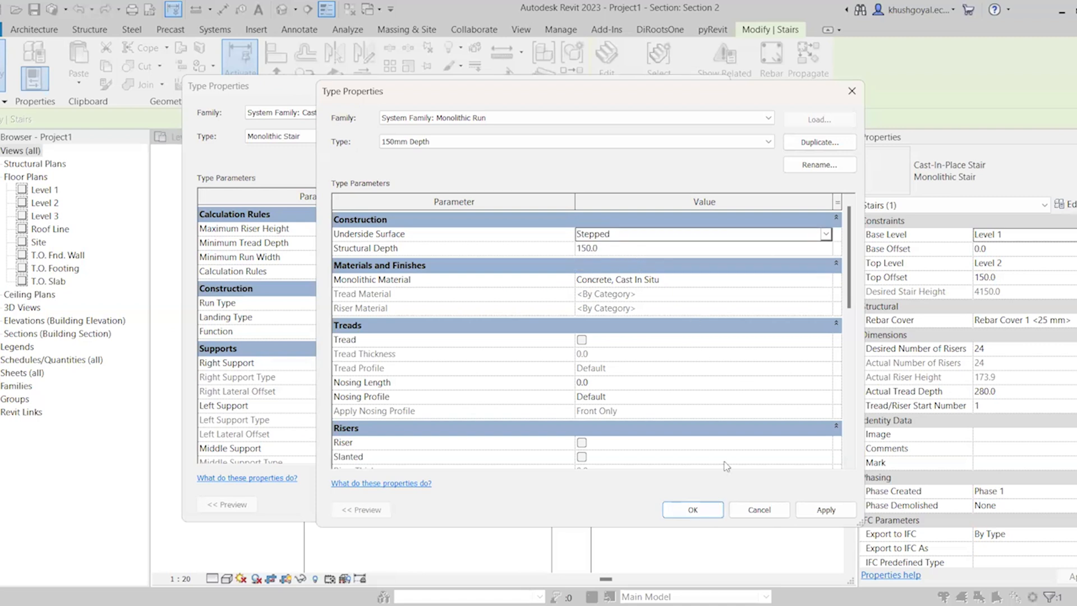
{"action": "left_click", "coordinate": [822, 510]}
{"action": "left_click", "coordinate": [696, 508]}
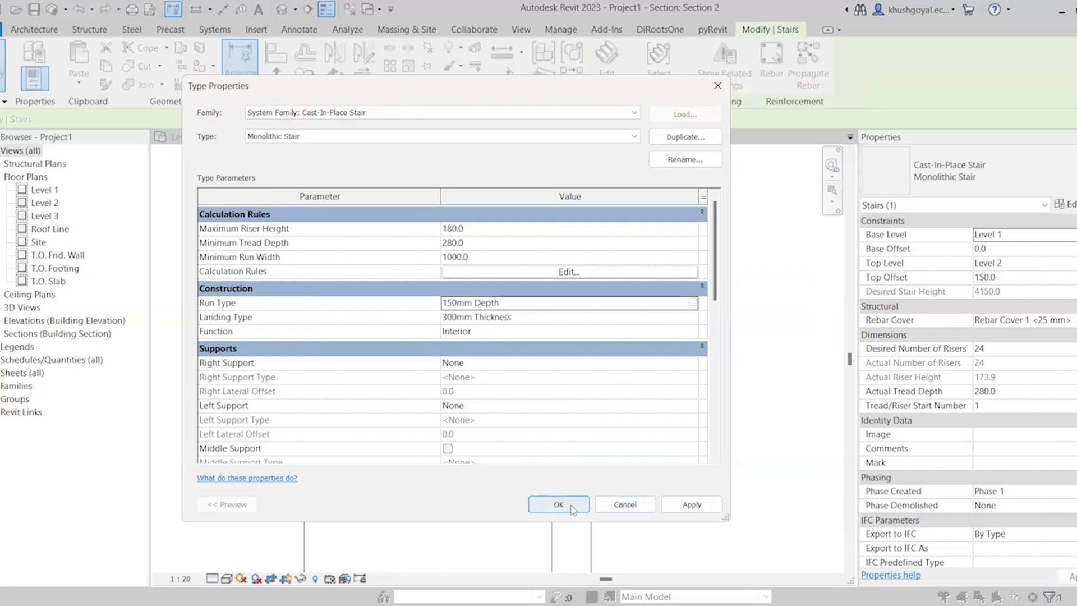
{"action": "left_click", "coordinate": [572, 509]}
{"action": "left_click", "coordinate": [568, 464]}
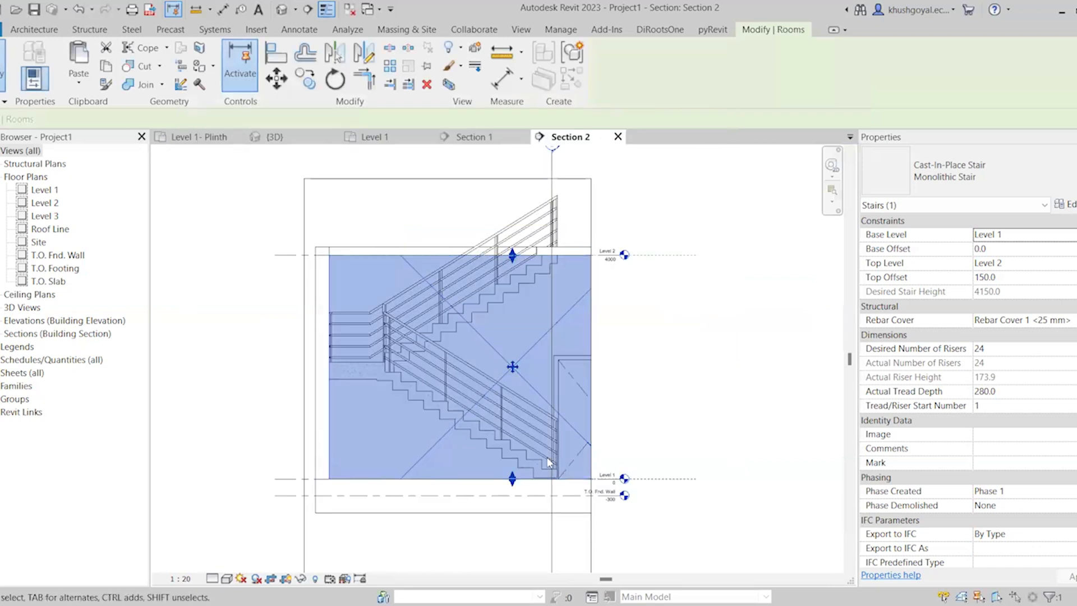
{"action": "scroll", "coordinate": [568, 462], "scroll_direction": "up", "scroll_amount": 1}
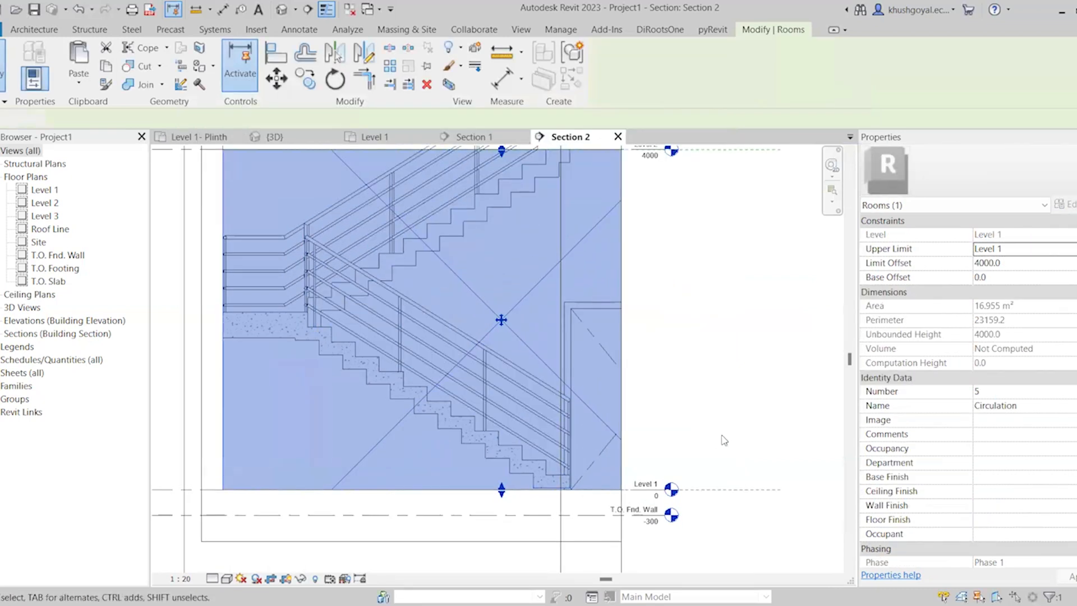
{"action": "key", "text": "Escape"}
{"action": "scroll", "coordinate": [558, 401], "scroll_direction": "down", "scroll_amount": 1}
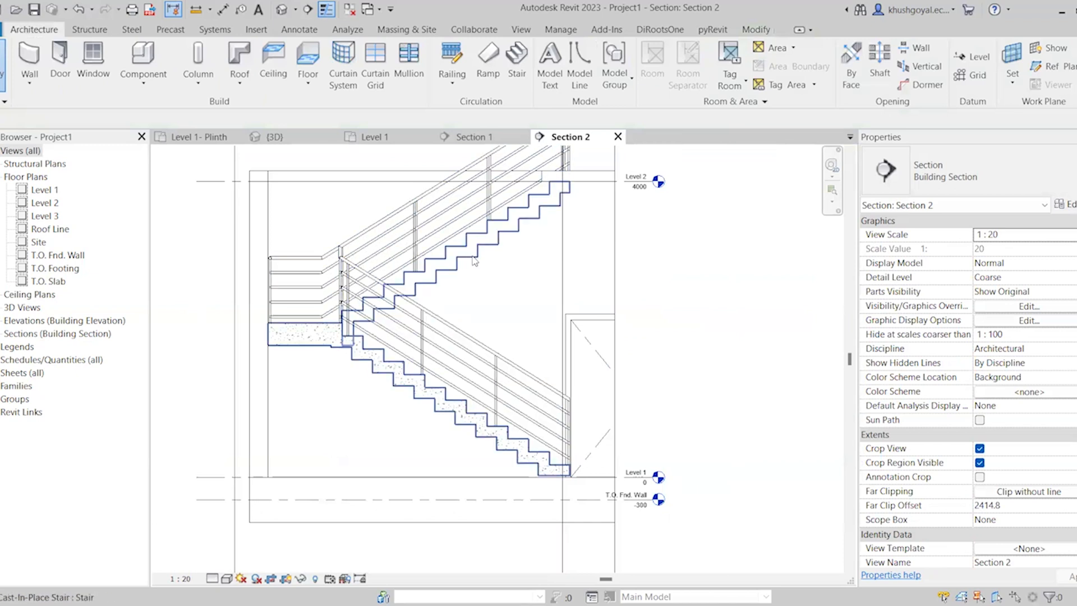
Set the Underside Surface of the stair's 150mm Depth run type to Smooth
{"action": "left_click", "coordinate": [512, 241]}
{"action": "left_click", "coordinate": [1063, 203]}
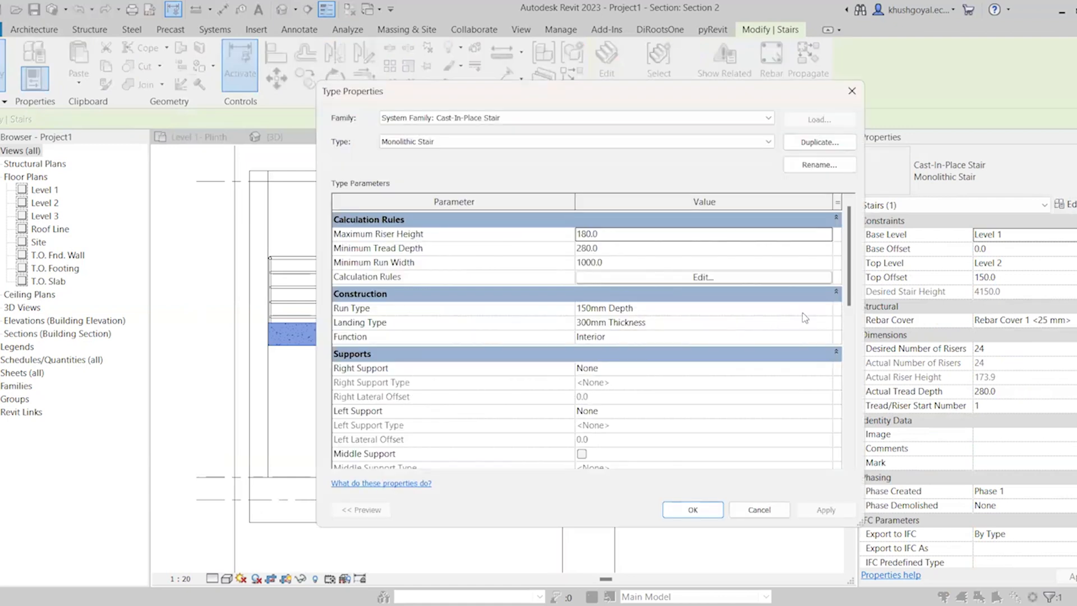
{"action": "left_click", "coordinate": [827, 309]}
{"action": "left_click", "coordinate": [827, 308]}
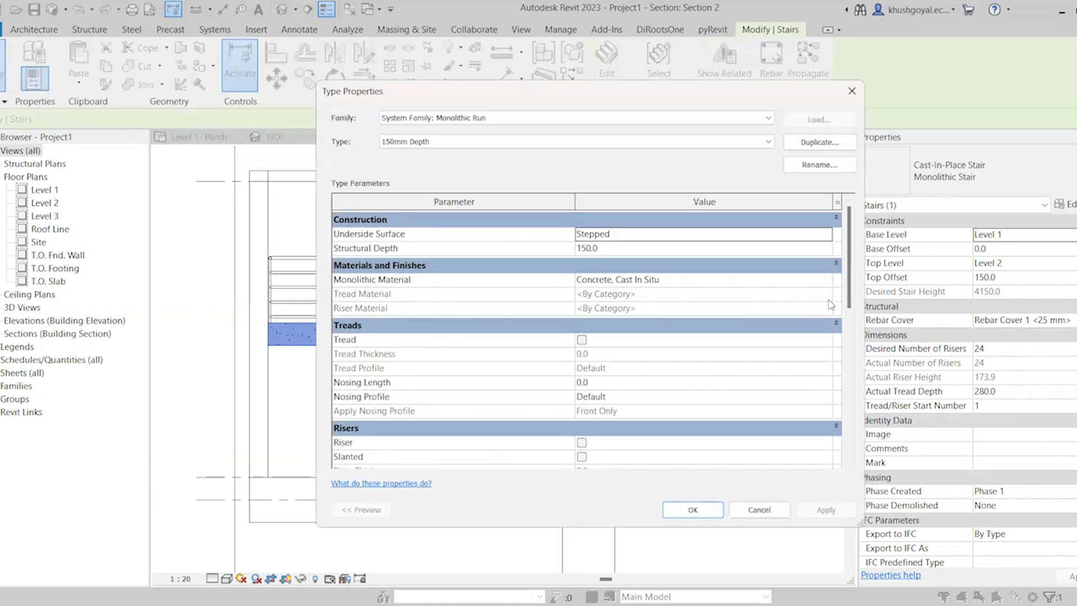
{"action": "left_click", "coordinate": [826, 235]}
{"action": "left_click", "coordinate": [827, 235]}
{"action": "left_click", "coordinate": [590, 257]}
{"action": "left_click", "coordinate": [622, 246]}
{"action": "type", "text": "200"}
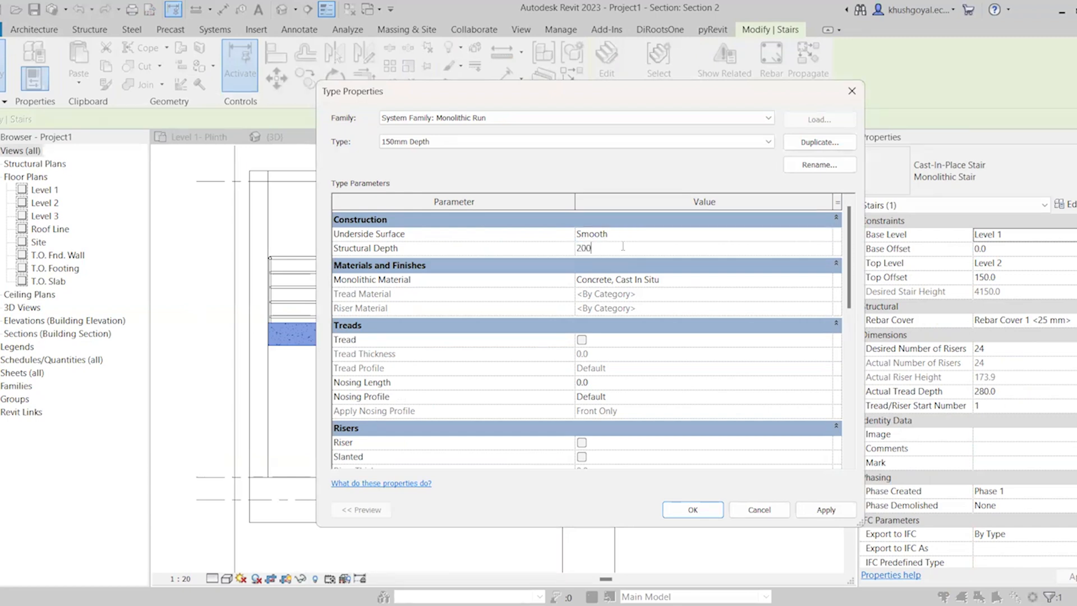
{"action": "left_click", "coordinate": [564, 140]}
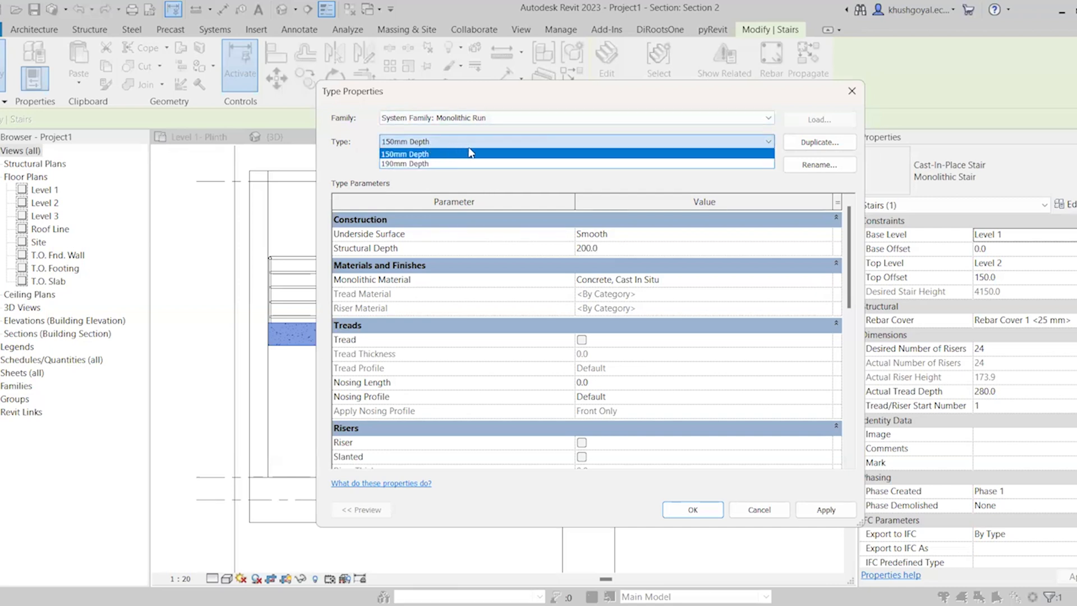
{"action": "left_click", "coordinate": [604, 249]}
{"action": "left_click_drag", "start_coordinate": [604, 250], "coordinate": [563, 252]}
{"action": "type", "text": "15"}
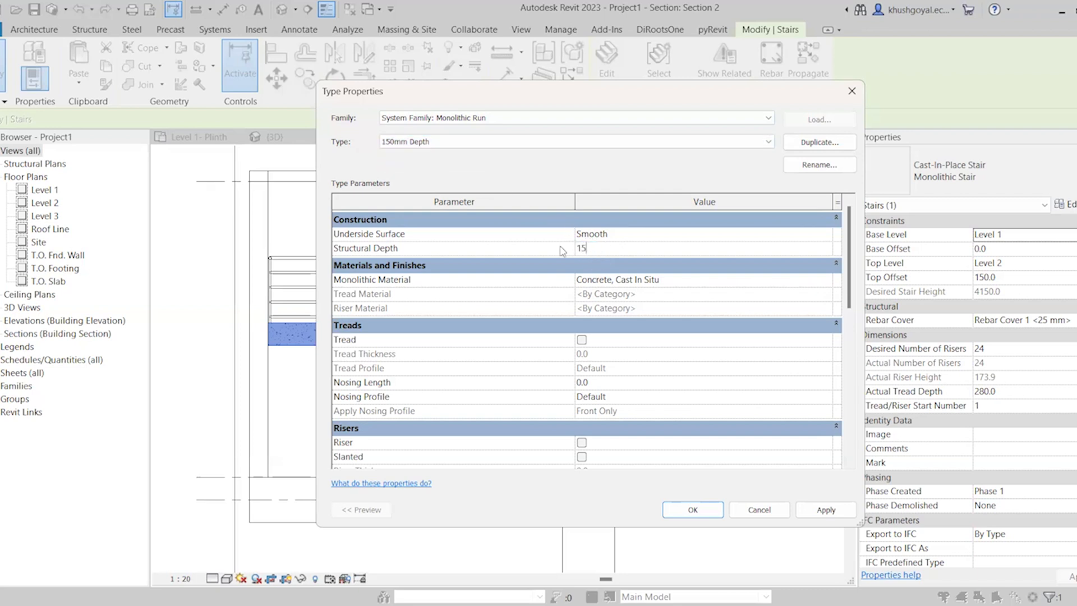
{"action": "type", "text": "-0"}
{"action": "key", "text": "BackSpace"}
{"action": "key", "text": "BackSpace"}
{"action": "type", "text": "0"}
Duplicate the 150mm Depth run type as 200mm Depth and set its Structural Depth to 200 mm
{"action": "left_click", "coordinate": [844, 147]}
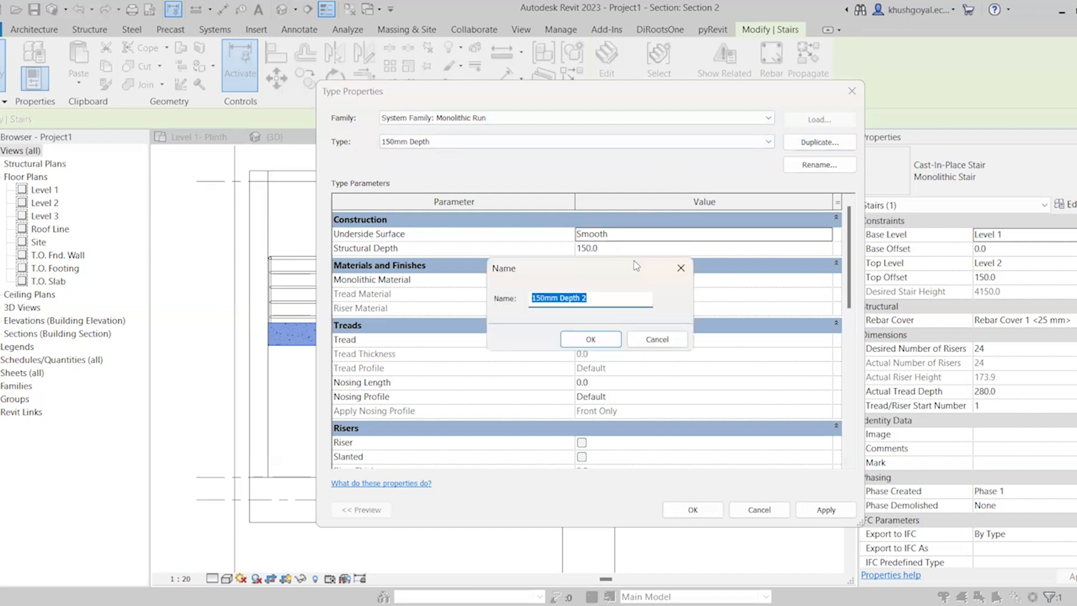
{"action": "left_click", "coordinate": [545, 298]}
{"action": "key", "text": "shift+Home"}
{"action": "type", "text": "200"}
{"action": "key", "text": "Return"}
{"action": "left_click", "coordinate": [626, 251]}
{"action": "type", "text": "200"}
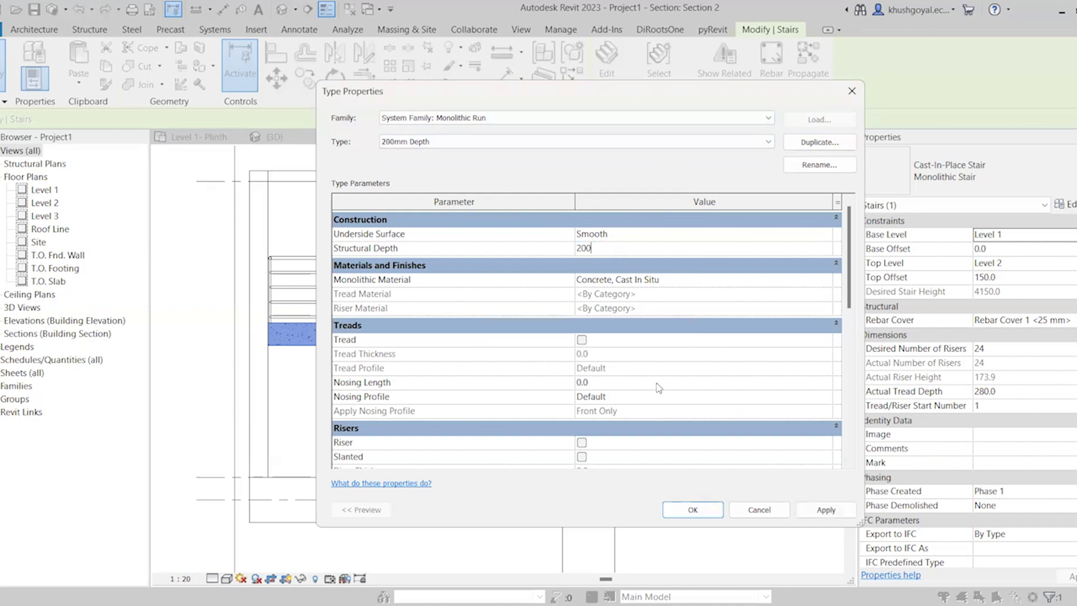
{"action": "key", "text": "Return"}
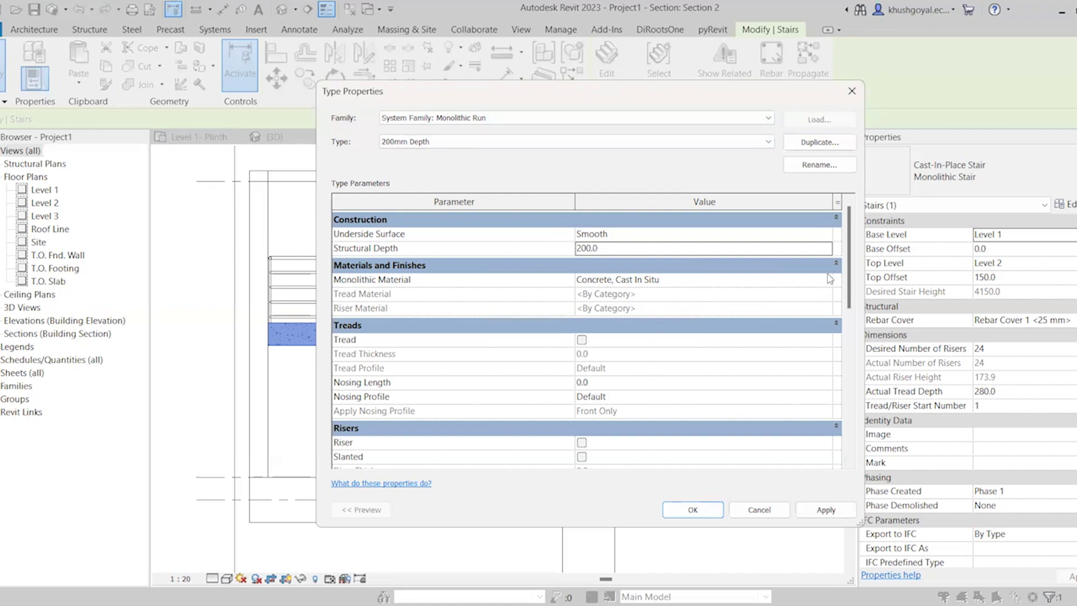
Review the project materials available for the run type's Monolithic Material
{"action": "left_click", "coordinate": [663, 278]}
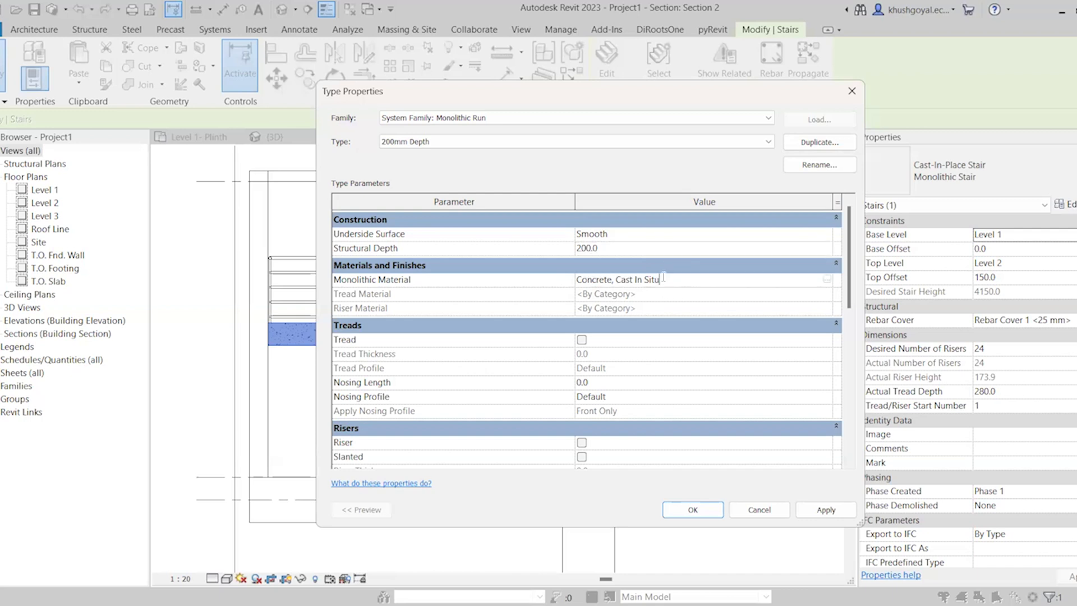
{"action": "left_click", "coordinate": [828, 280]}
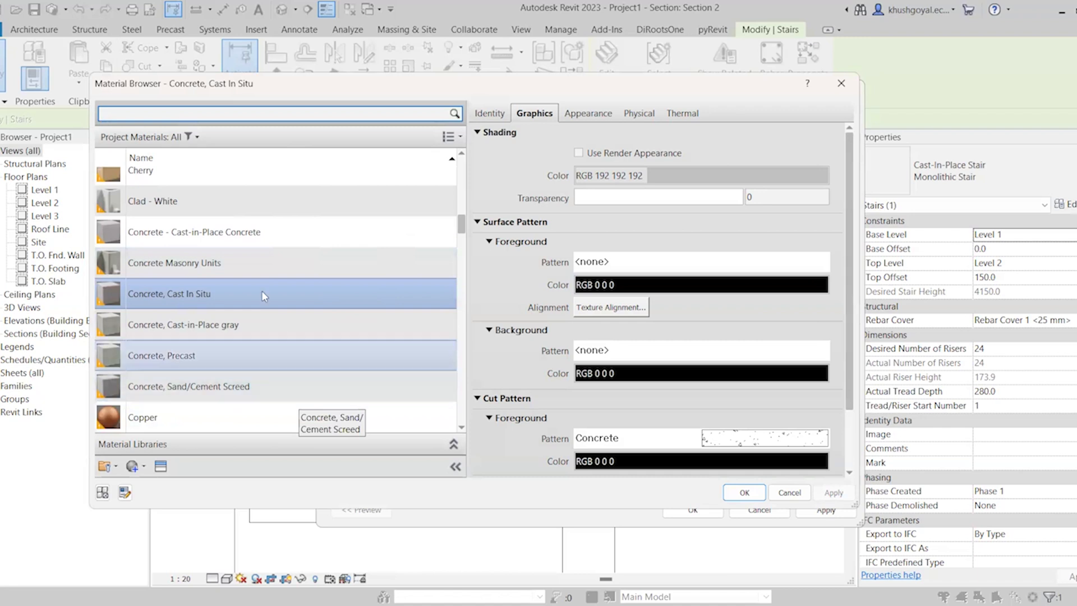
{"action": "scroll", "coordinate": [260, 364], "scroll_direction": "up", "scroll_amount": 1}
{"action": "scroll", "coordinate": [260, 368], "scroll_direction": "down", "scroll_amount": 1}
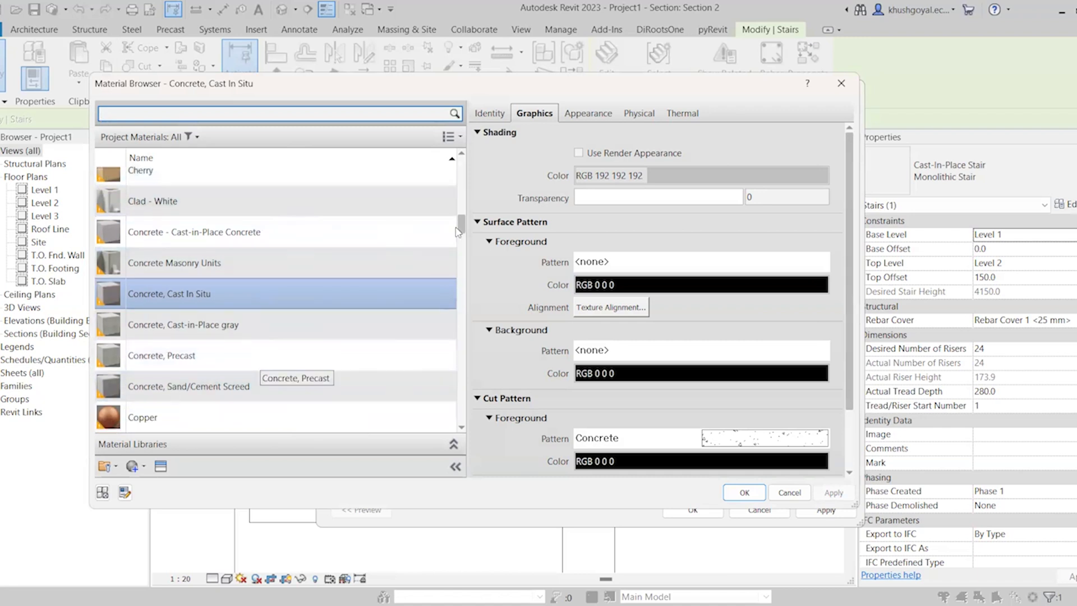
{"action": "scroll", "coordinate": [460, 233], "scroll_direction": "up", "scroll_amount": 1}
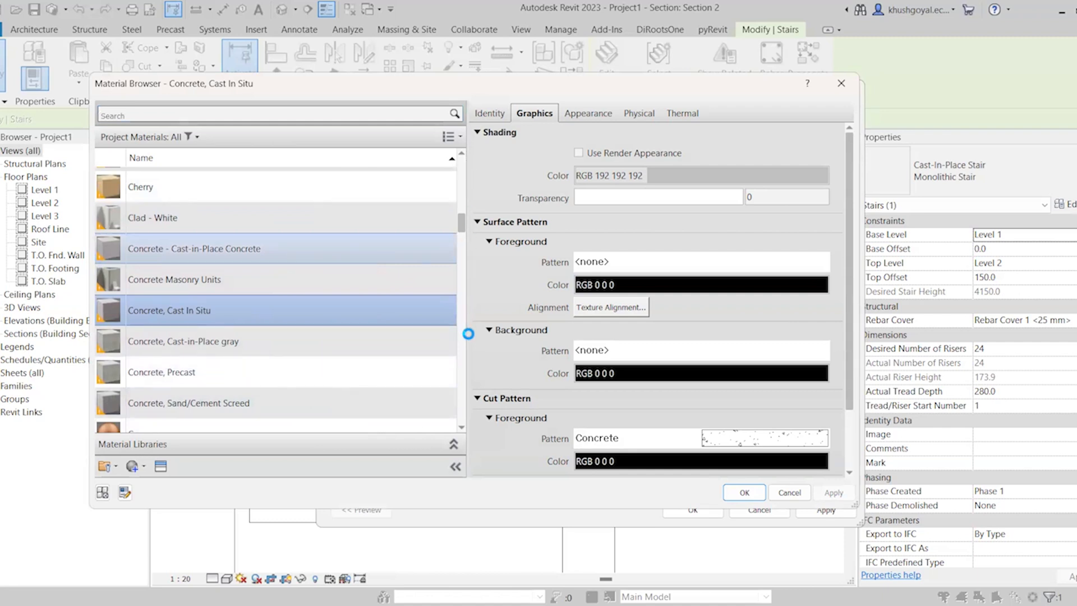
{"action": "left_click", "coordinate": [756, 494]}
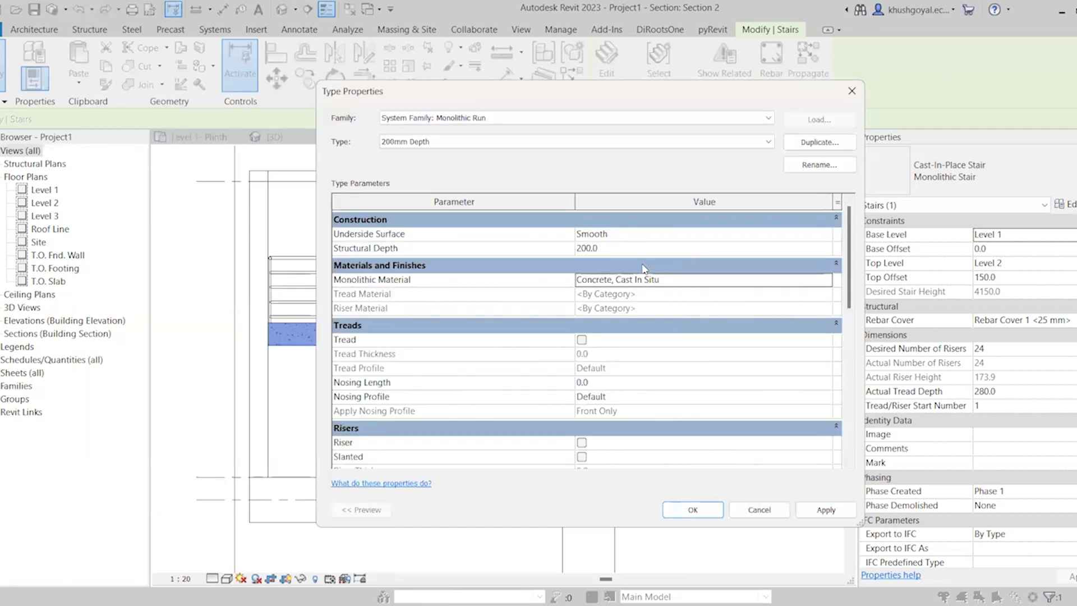
Enable treads on the 200mm Depth run type with a 60 mm Tread Thickness and check the available tread profiles
{"action": "scroll", "coordinate": [630, 341], "scroll_direction": "down", "scroll_amount": 3}
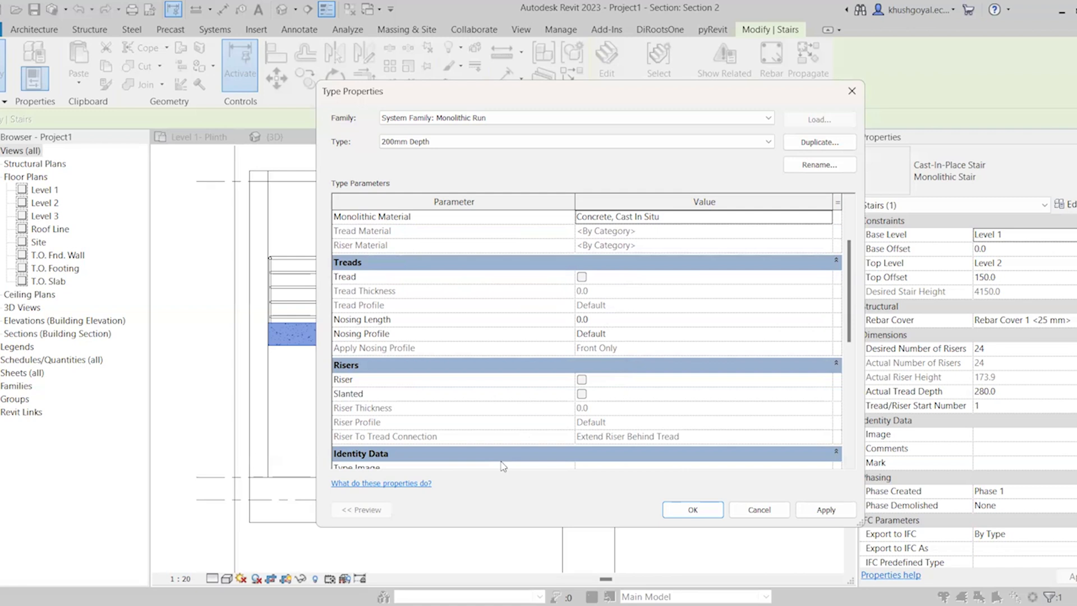
{"action": "left_click", "coordinate": [582, 277]}
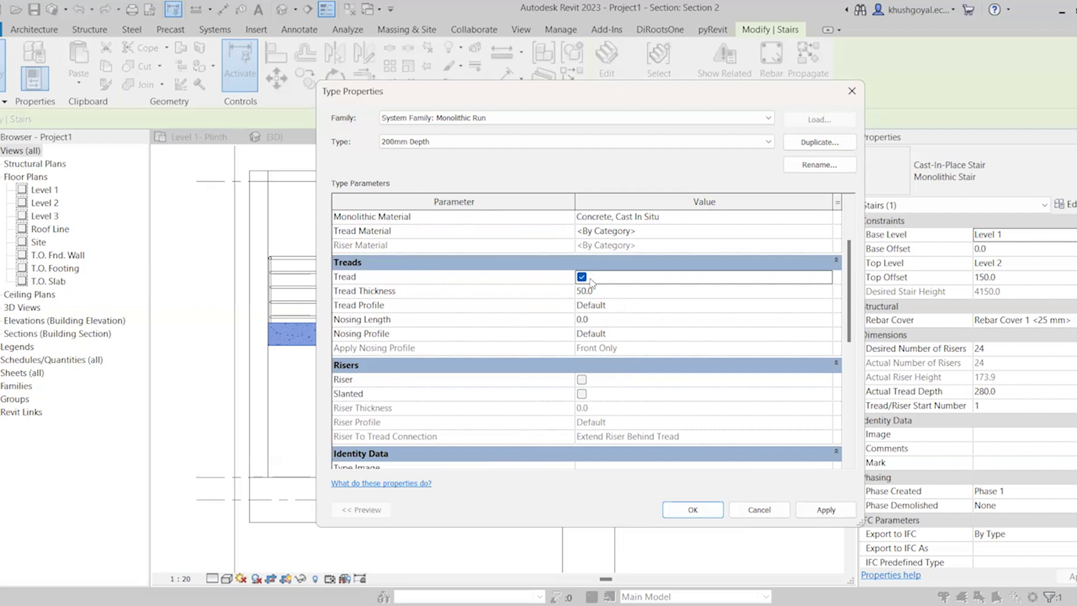
{"action": "left_click", "coordinate": [612, 292]}
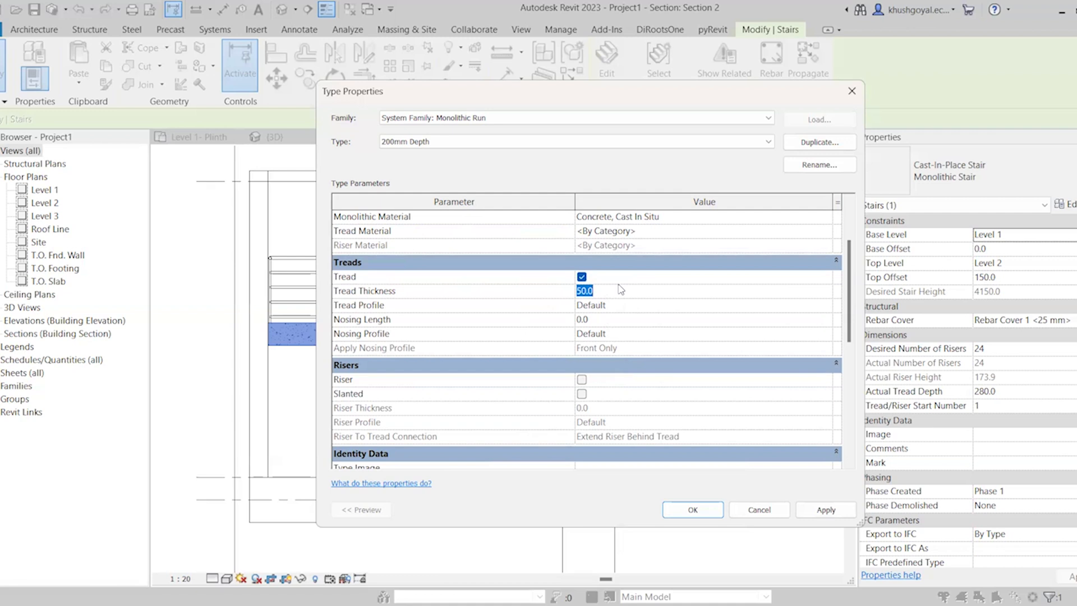
{"action": "type", "text": "60"}
{"action": "key", "text": "BackSpace"}
{"action": "left_click", "coordinate": [646, 307]}
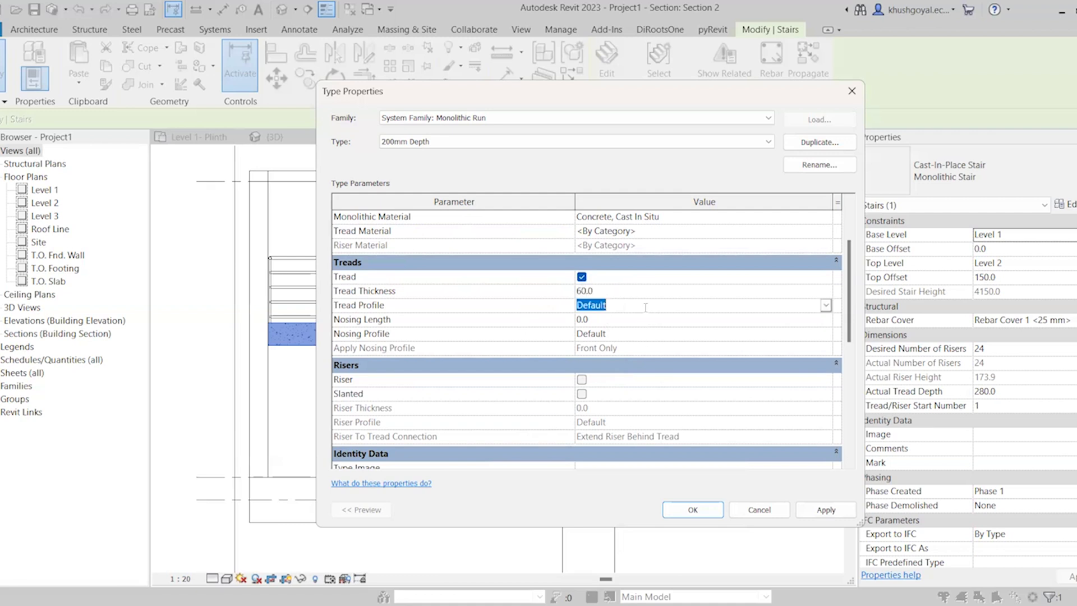
{"action": "left_click", "coordinate": [826, 305]}
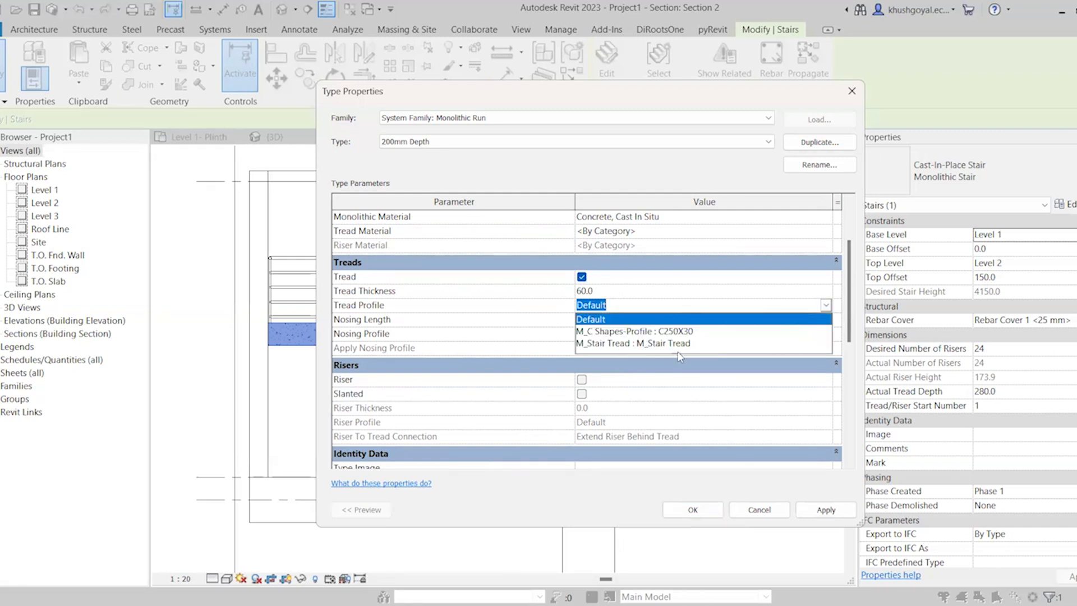
{"action": "left_click", "coordinate": [828, 304]}
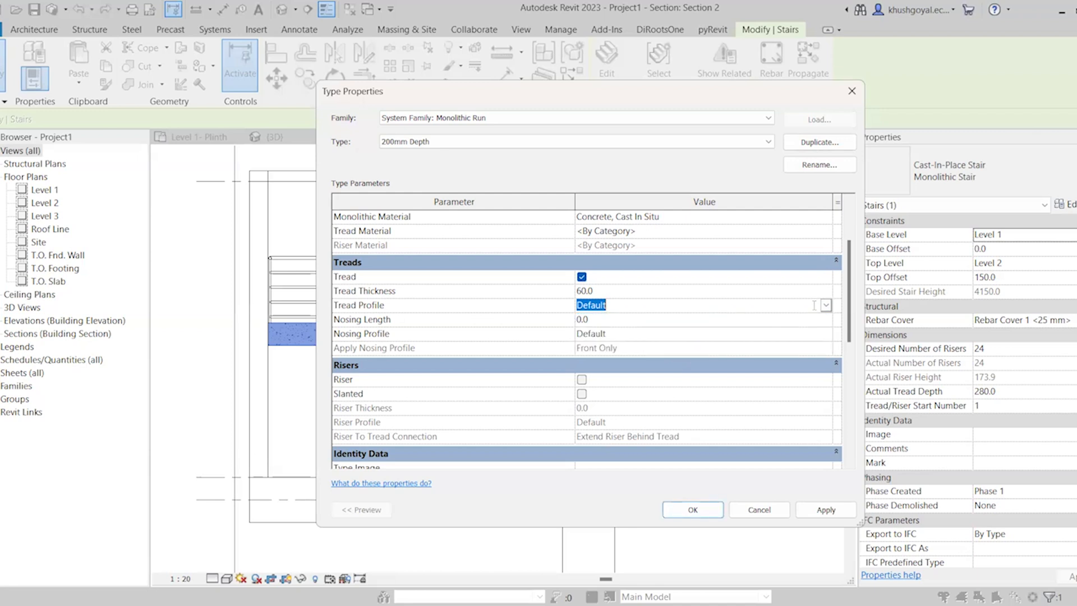
Set the run type's Nosing Length to 15 mm, apply it to the stair and inspect the treads in Section 2
{"action": "left_click", "coordinate": [595, 322]}
{"action": "left_click_drag", "start_coordinate": [596, 323], "coordinate": [569, 323]}
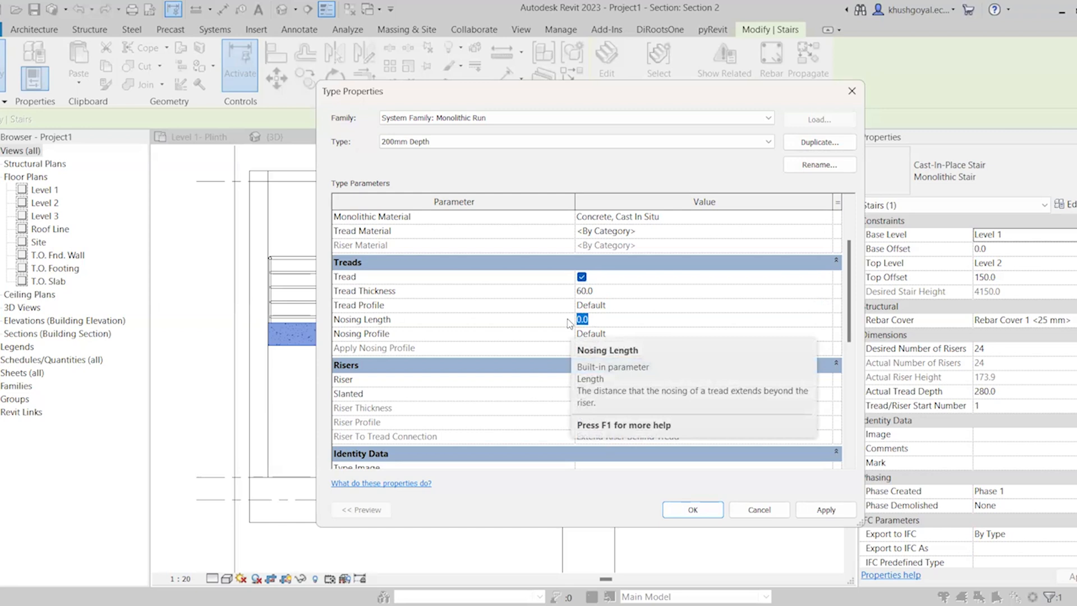
{"action": "type", "text": "15"}
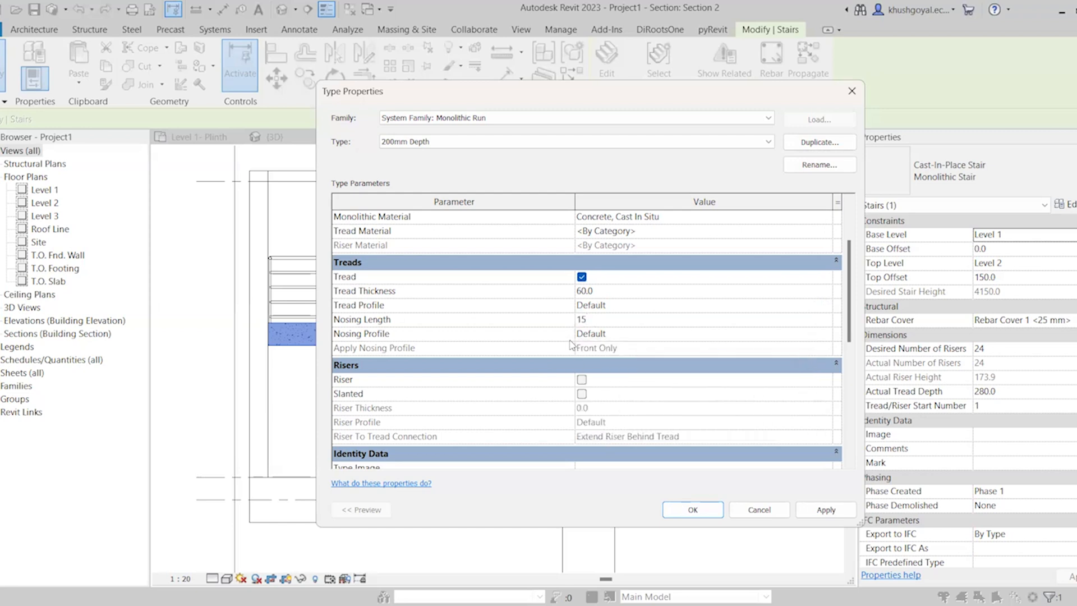
{"action": "left_click", "coordinate": [643, 305]}
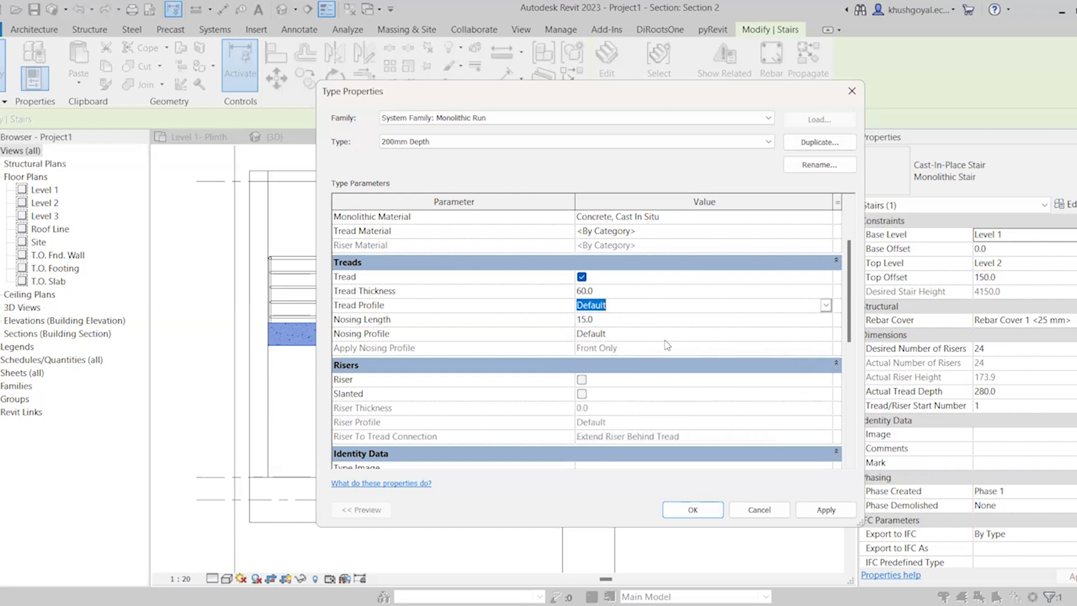
{"action": "left_click", "coordinate": [802, 510]}
{"action": "left_click", "coordinate": [711, 511]}
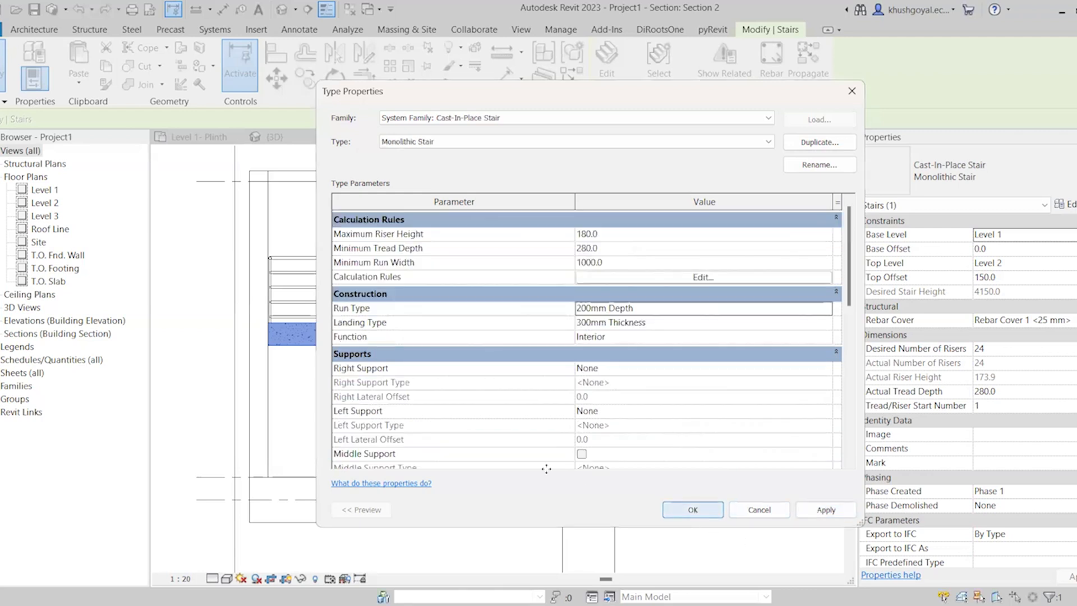
{"action": "left_click", "coordinate": [693, 509]}
{"action": "key", "text": "Escape"}
{"action": "scroll", "coordinate": [555, 480], "scroll_direction": "up", "scroll_amount": 4}
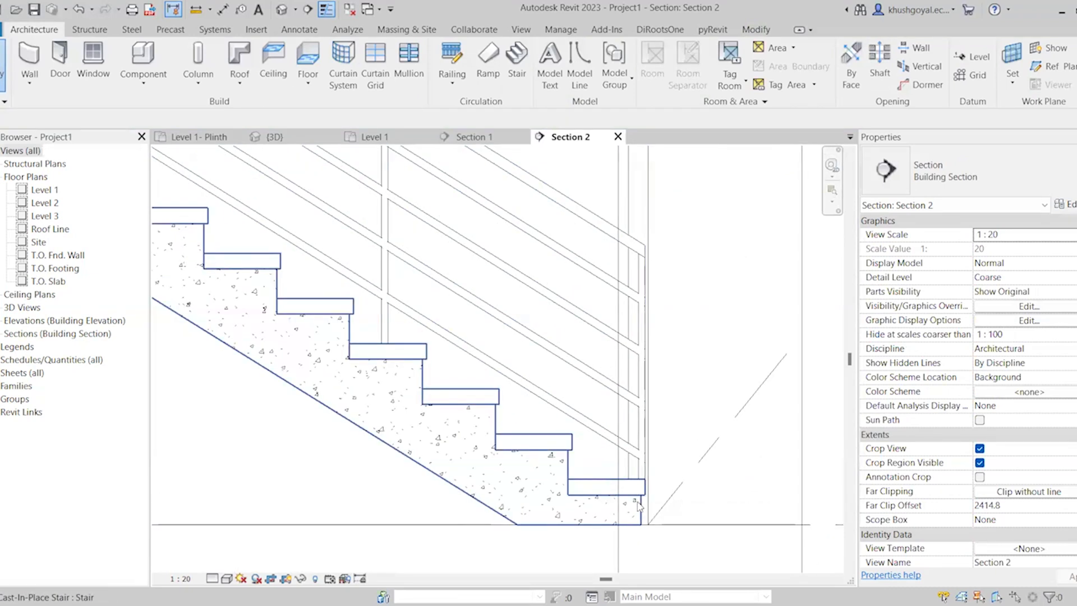
{"action": "scroll", "coordinate": [640, 495], "scroll_direction": "up", "scroll_amount": 5}
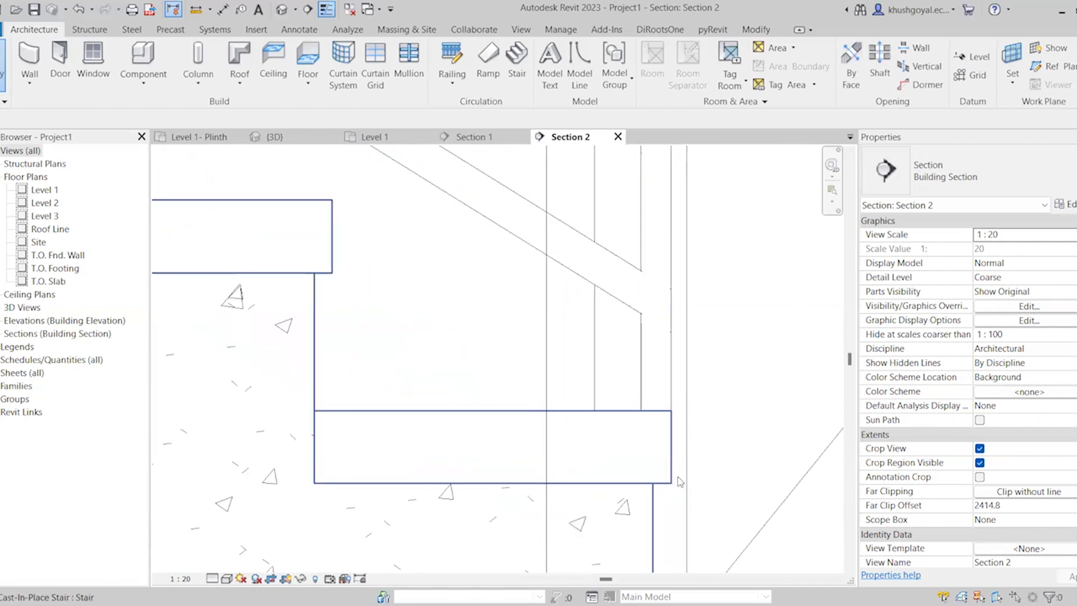
{"action": "scroll", "coordinate": [671, 420], "scroll_direction": "down", "scroll_amount": 5}
{"action": "scroll", "coordinate": [670, 472], "scroll_direction": "down", "scroll_amount": 5}
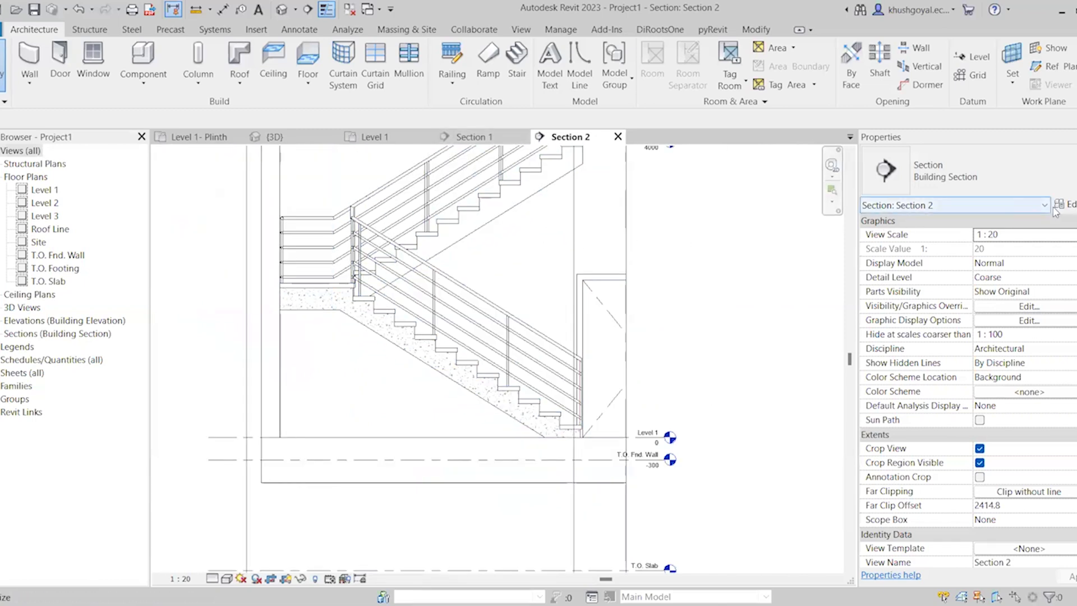
Enable slanted risers on the stair's 200mm Depth run type
{"action": "left_click", "coordinate": [458, 380]}
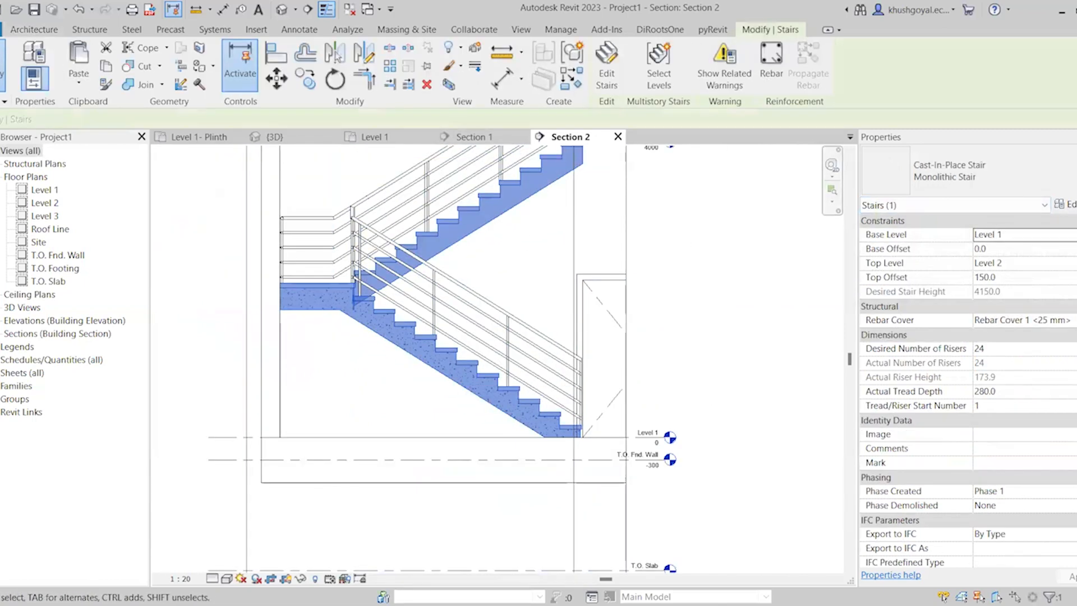
{"action": "left_click", "coordinate": [1069, 206]}
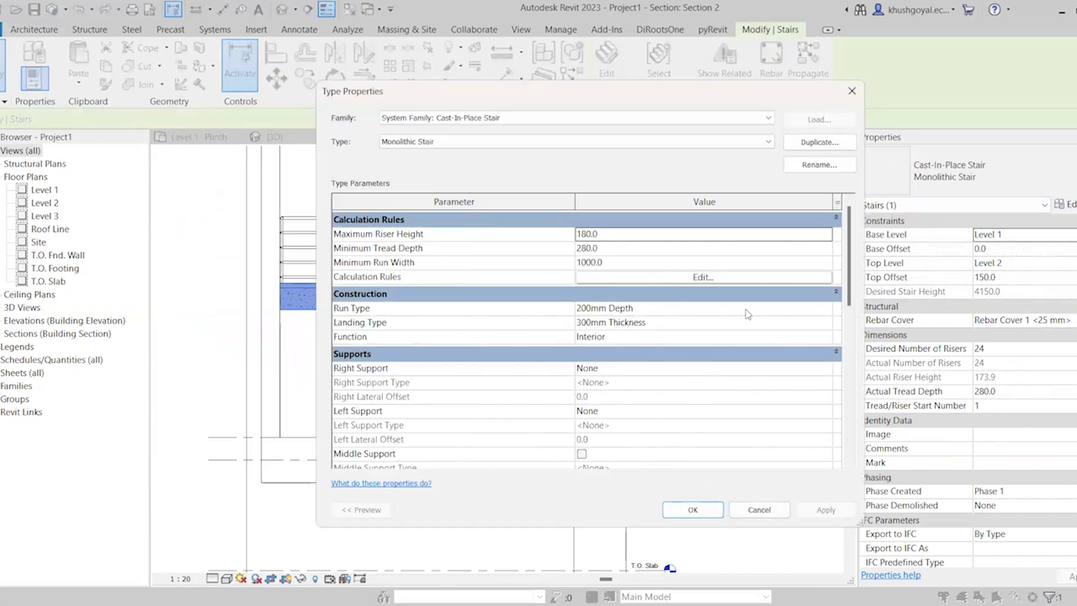
{"action": "left_click", "coordinate": [832, 309]}
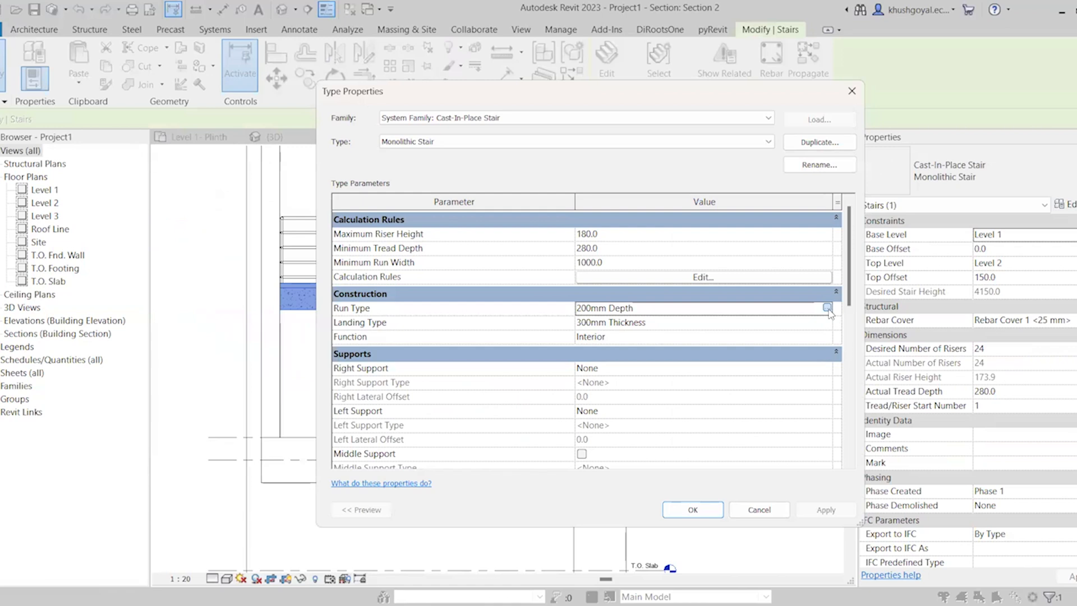
{"action": "scroll", "coordinate": [723, 379], "scroll_direction": "down", "scroll_amount": 3}
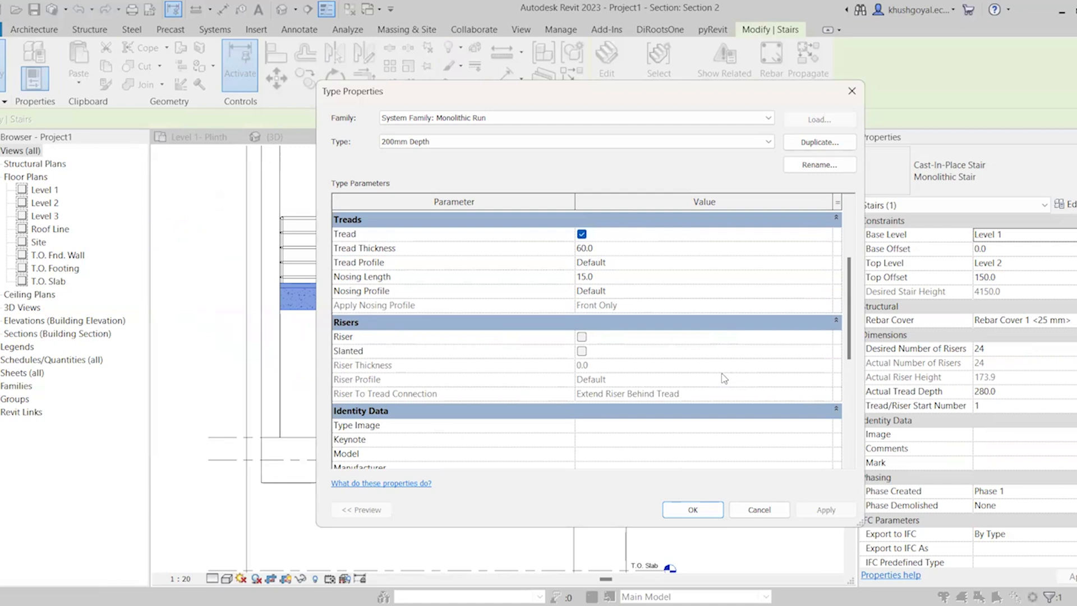
{"action": "left_click", "coordinate": [582, 336]}
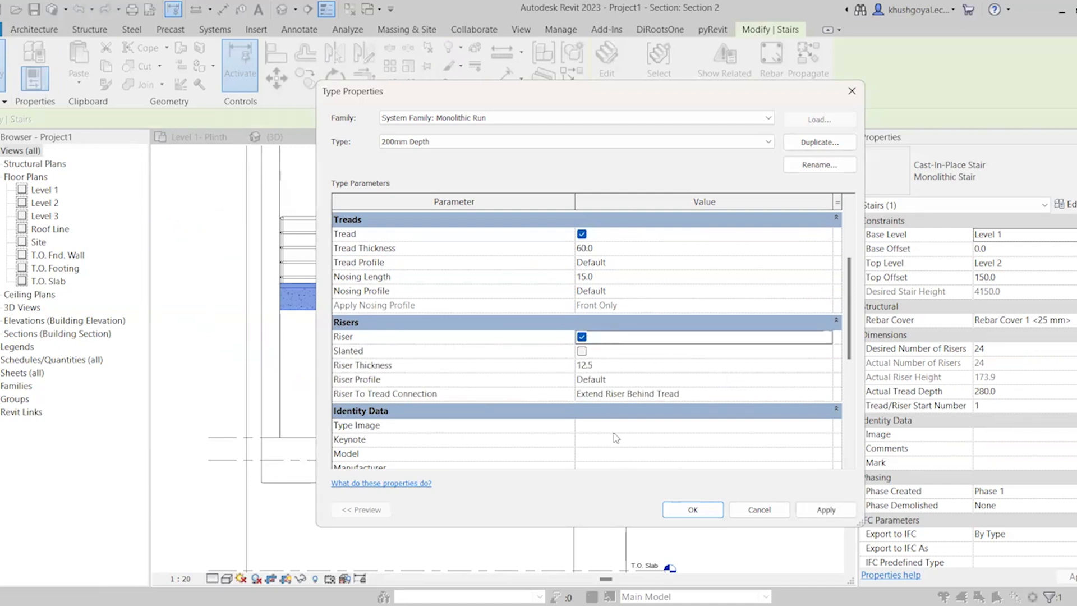
{"action": "left_click", "coordinate": [582, 352]}
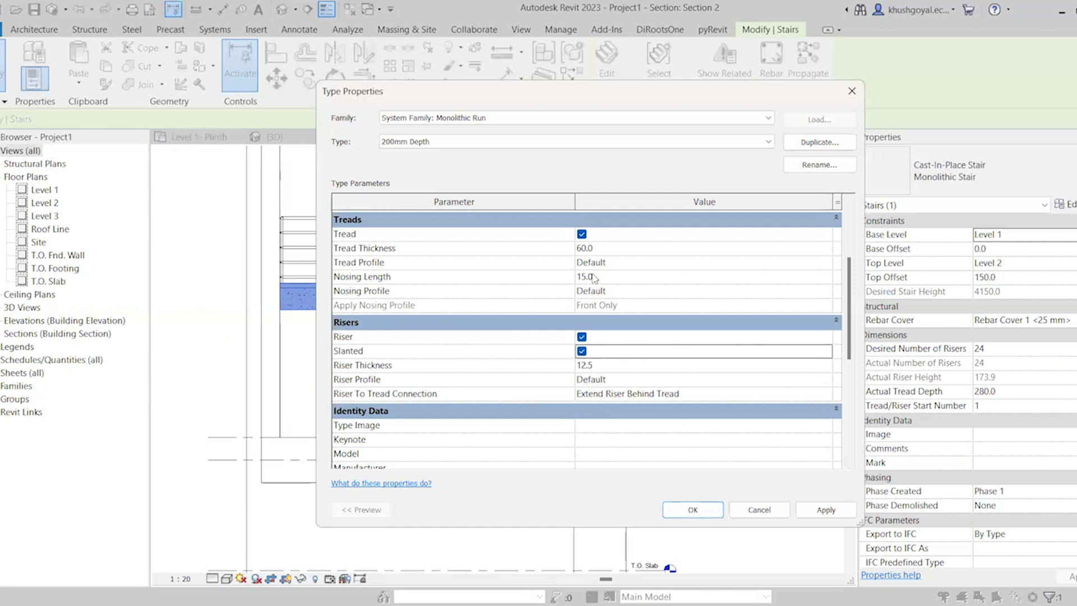
Set the Riser Thickness to 15 mm and the Riser To Tread Connection to Join All Risers And Treads
{"action": "left_click", "coordinate": [606, 367]}
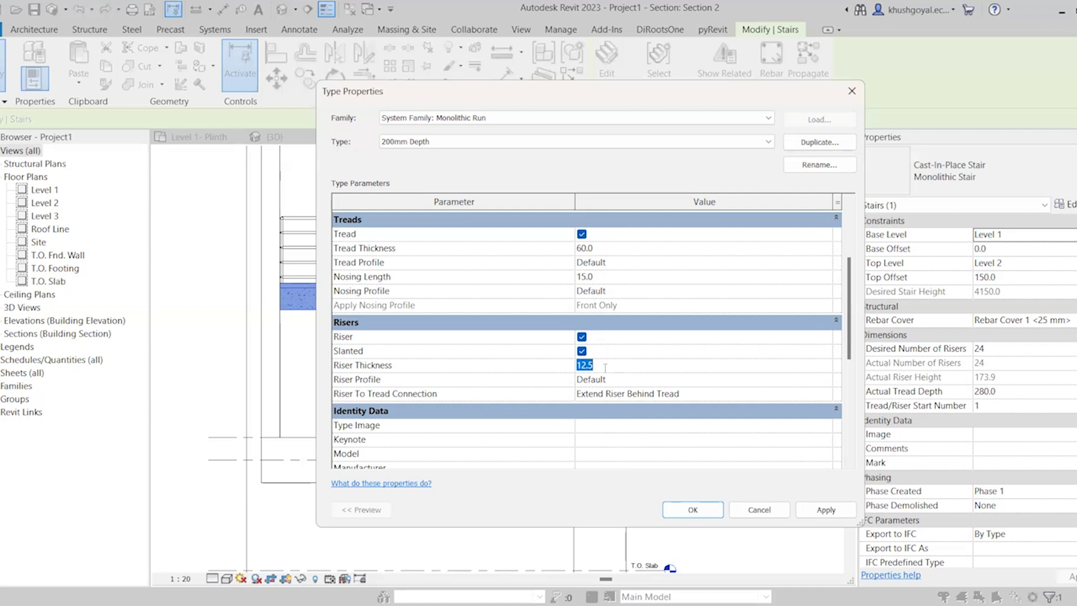
{"action": "left_click", "coordinate": [645, 325]}
{"action": "left_click", "coordinate": [654, 326]}
{"action": "left_click", "coordinate": [825, 396]}
{"action": "left_click", "coordinate": [826, 396]}
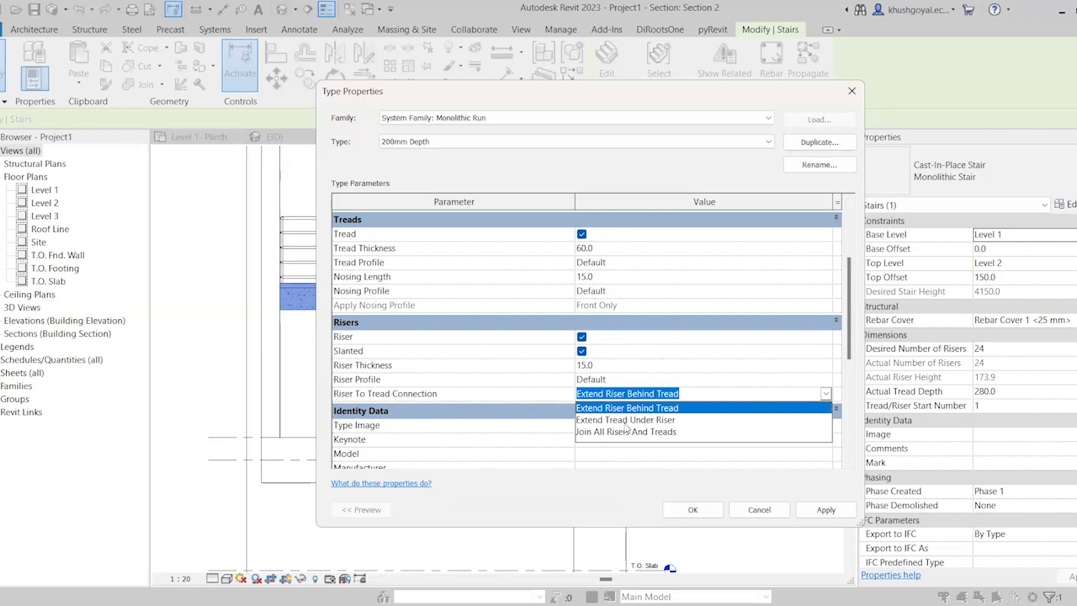
{"action": "left_click", "coordinate": [626, 432]}
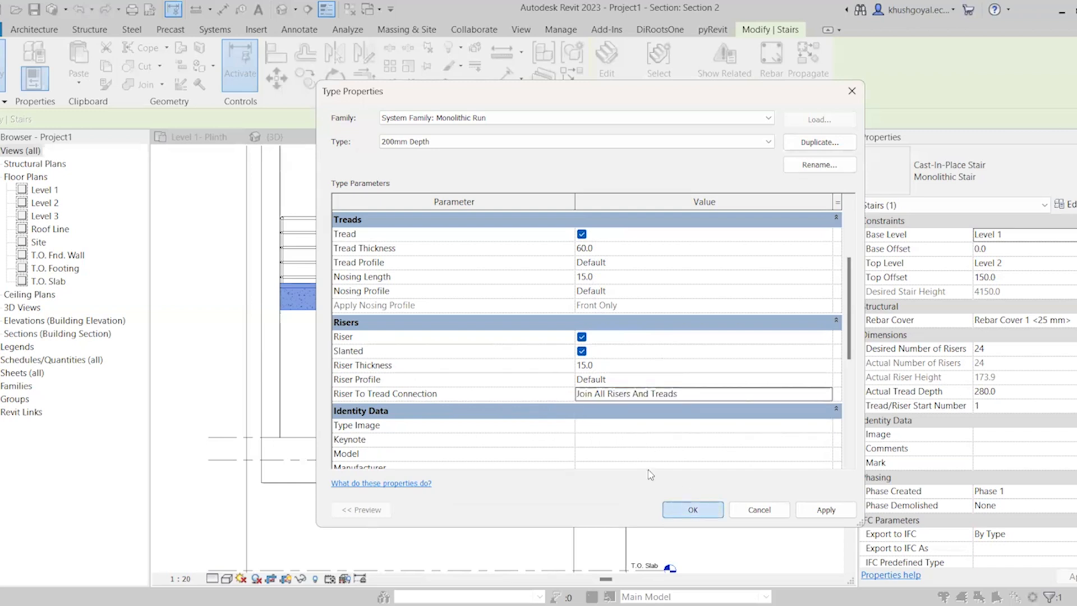
Apply the riser settings to the stair and inspect the joined treads and risers up close in Section 2
{"action": "left_click", "coordinate": [711, 510]}
{"action": "left_click", "coordinate": [694, 510]}
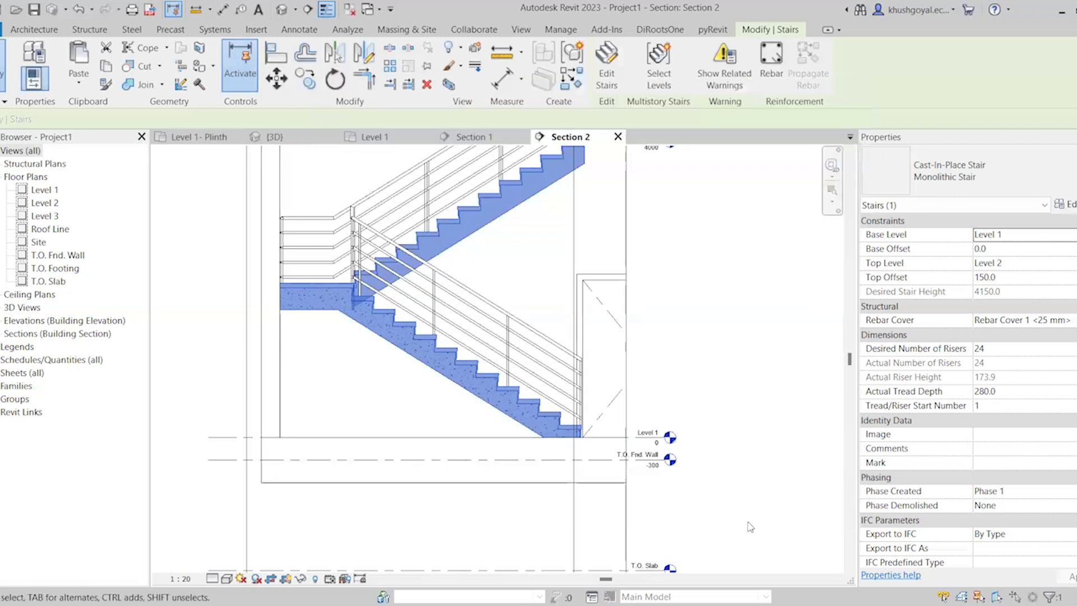
{"action": "left_click", "coordinate": [733, 517]}
{"action": "scroll", "coordinate": [521, 416], "scroll_direction": "up", "scroll_amount": 3}
{"action": "scroll", "coordinate": [522, 415], "scroll_direction": "up", "scroll_amount": 5}
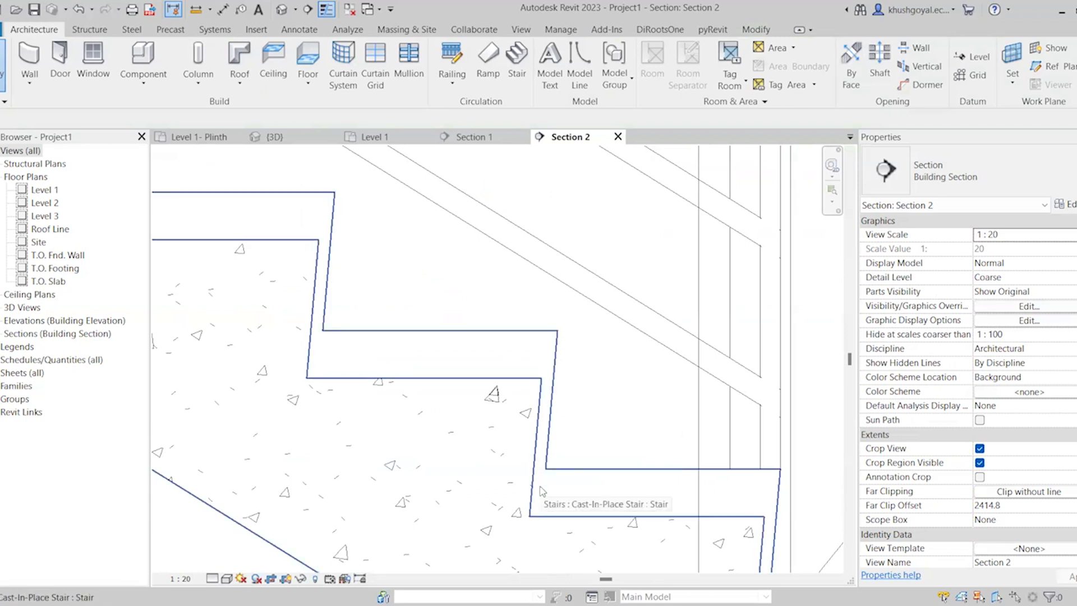
{"action": "scroll", "coordinate": [540, 491], "scroll_direction": "down", "scroll_amount": 6}
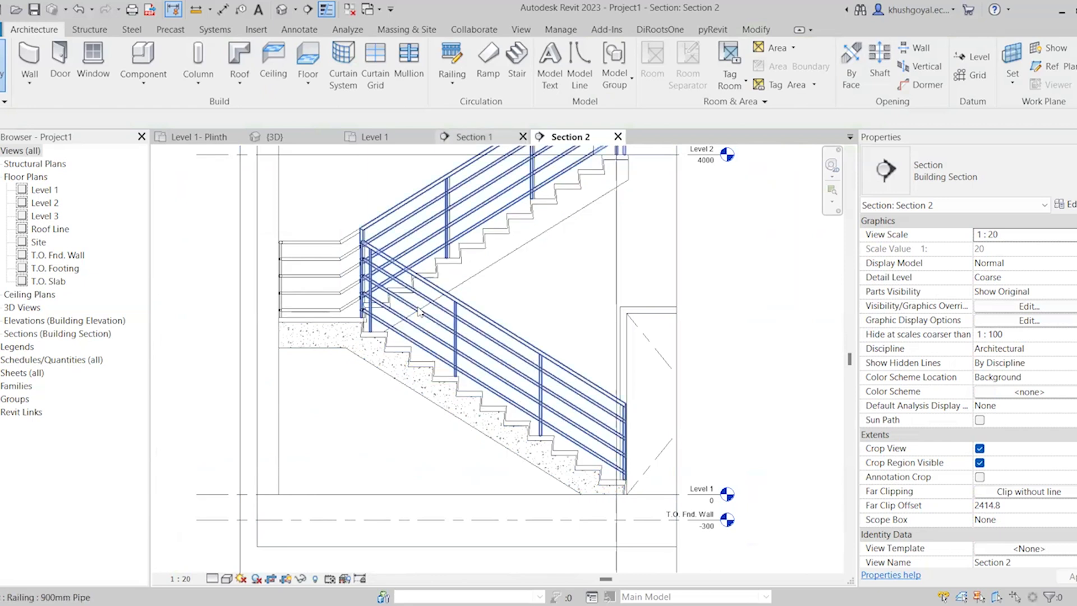
Select the stair in Section 2 and open the properties of its 300mm Thickness landing type for editing
{"action": "left_click", "coordinate": [1063, 203]}
{"action": "left_click", "coordinate": [758, 509]}
{"action": "left_click", "coordinate": [505, 413]}
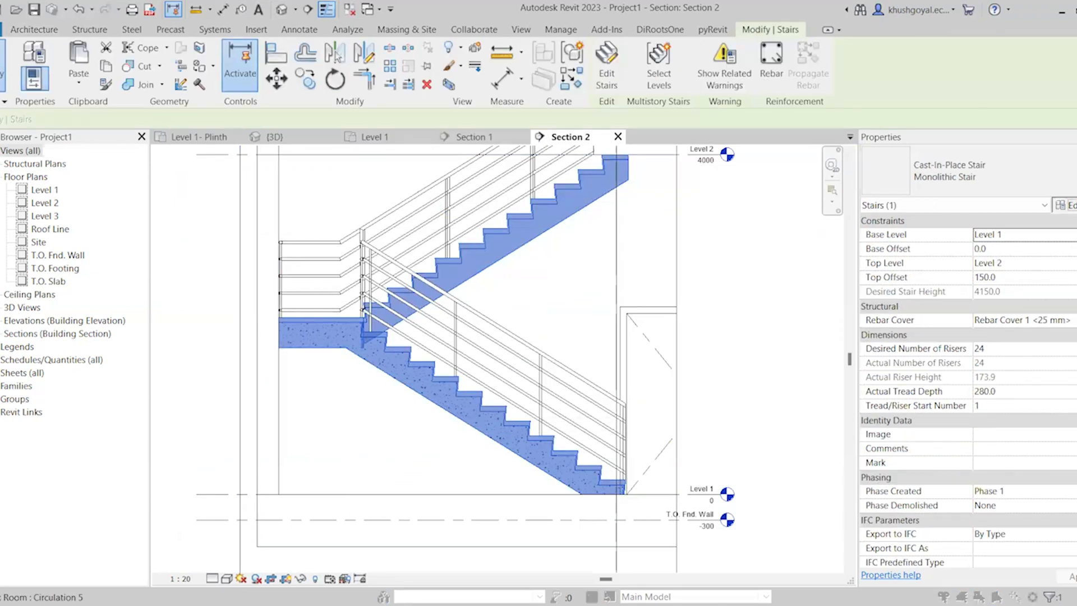
{"action": "left_click", "coordinate": [1065, 204]}
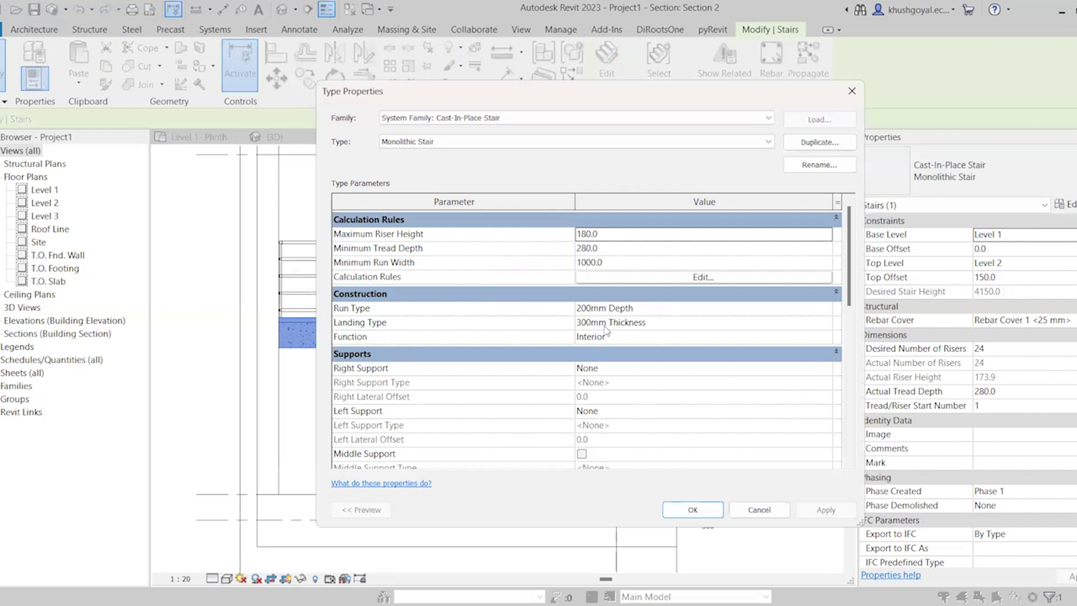
{"action": "scroll", "coordinate": [590, 345], "scroll_direction": "down", "scroll_amount": 1}
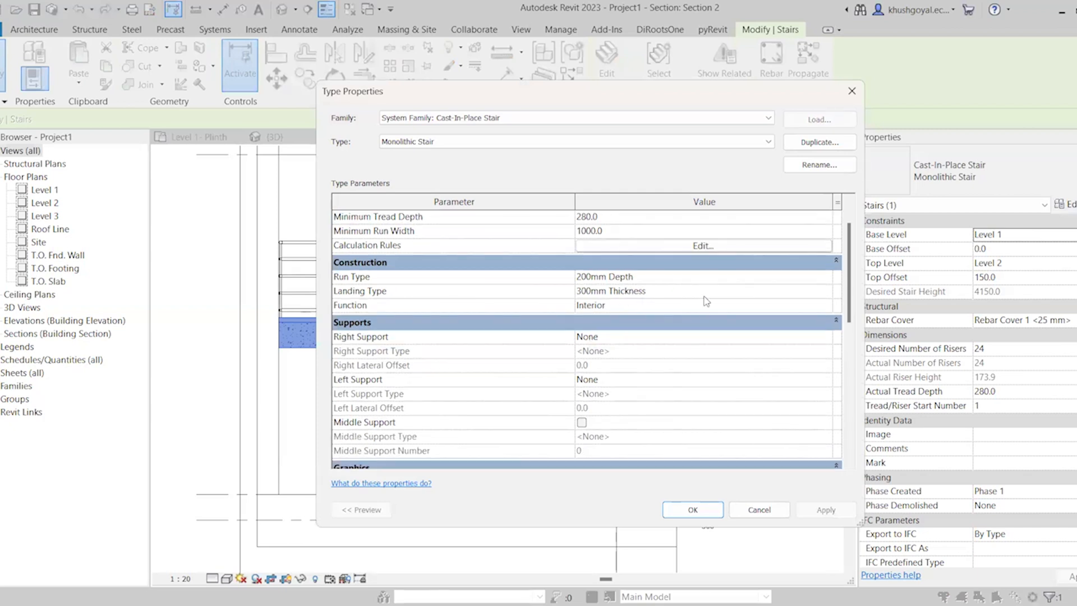
{"action": "left_click", "coordinate": [829, 295]}
{"action": "left_click", "coordinate": [828, 290]}
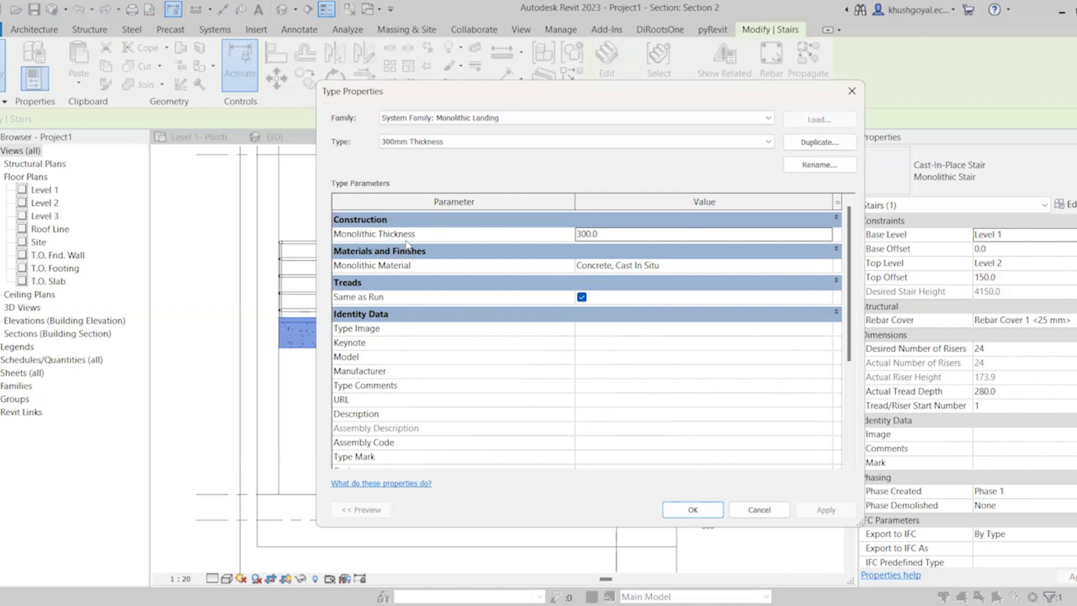
Duplicate the stair's monolithic landing type and name the copy 200mm Thickness
{"action": "left_click", "coordinate": [830, 235]}
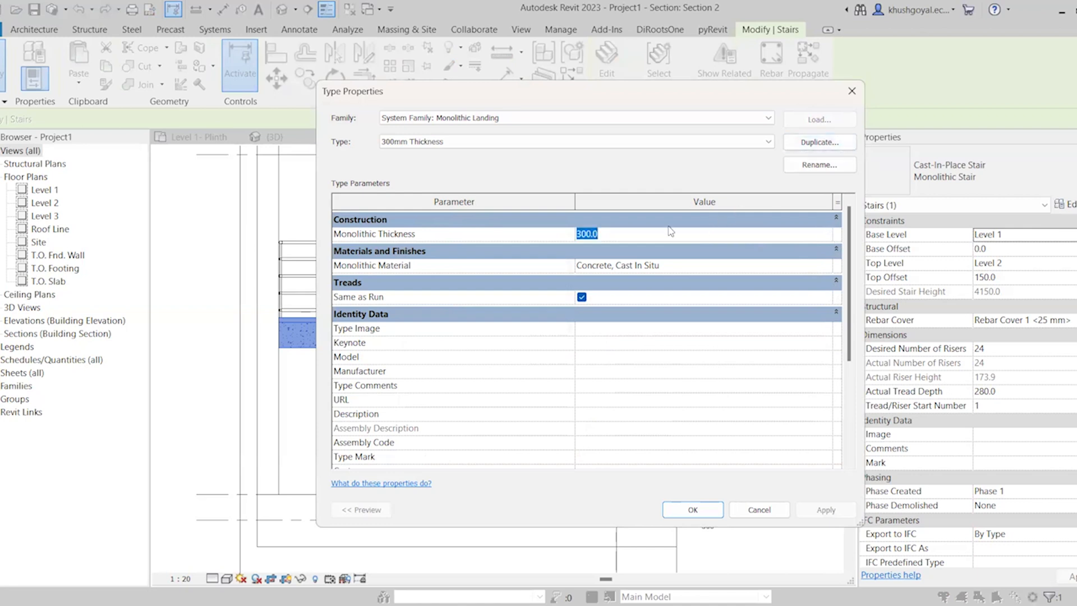
{"action": "left_click", "coordinate": [829, 144]}
{"action": "left_click", "coordinate": [546, 298]}
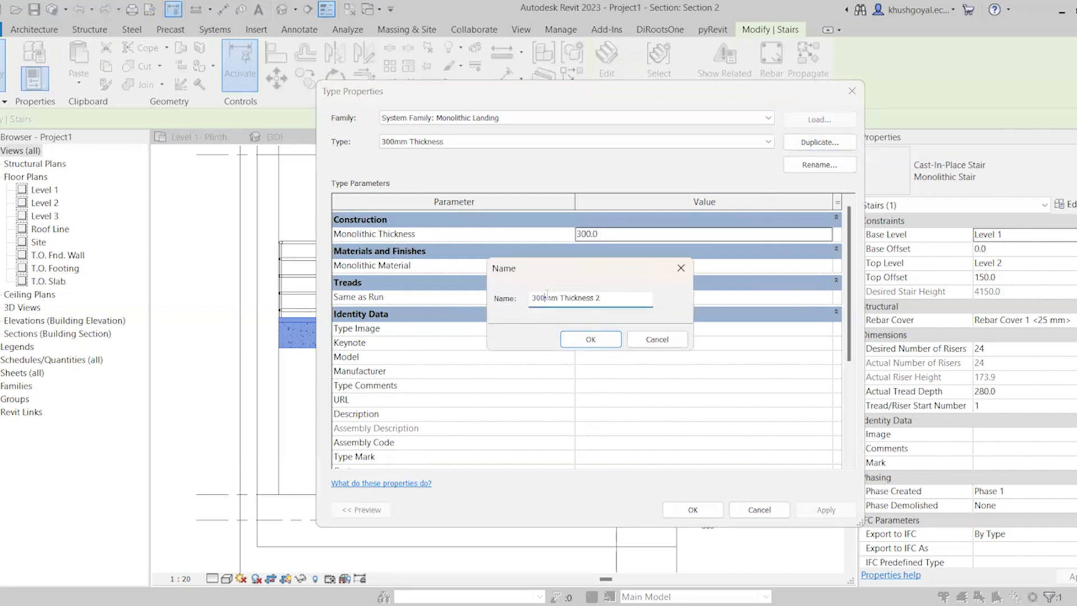
{"action": "key", "text": "shift+Home"}
{"action": "type", "text": "200"}
{"action": "left_click", "coordinate": [605, 298]}
{"action": "key", "text": "BackSpace"}
{"action": "left_click", "coordinate": [576, 338]}
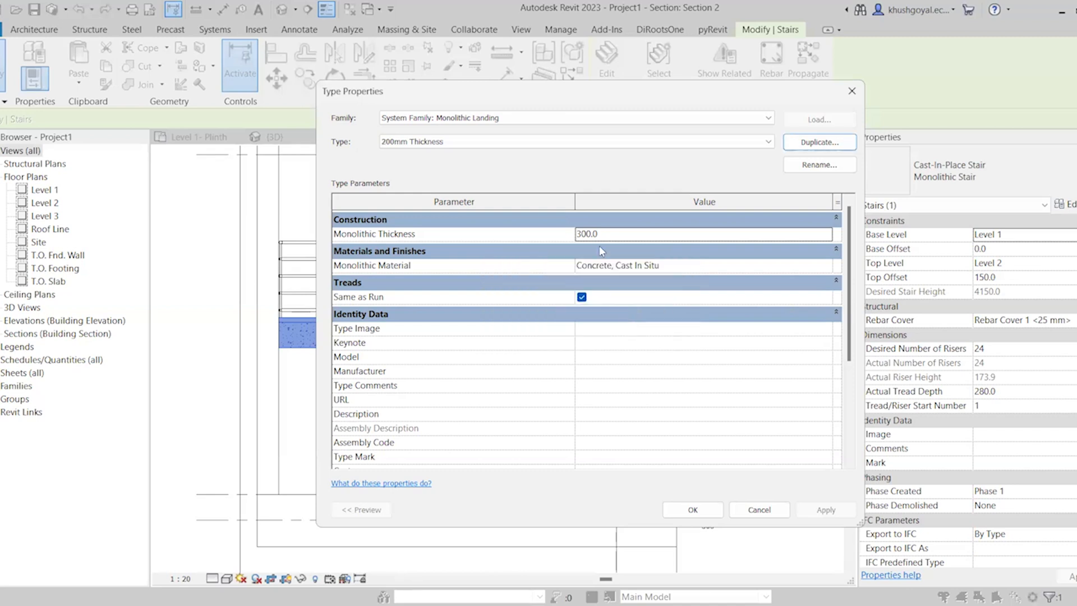
Set the landing type's Monolithic Thickness to 200 mm and open its Monolithic Material for review
{"action": "left_click", "coordinate": [586, 233]}
{"action": "type", "text": "200"}
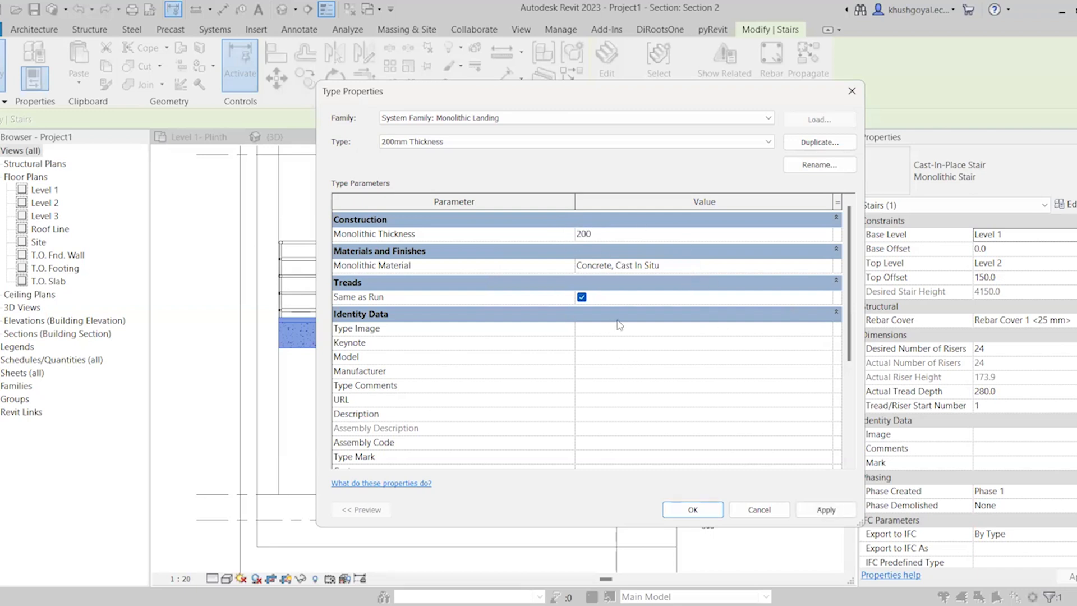
{"action": "left_click", "coordinate": [831, 268]}
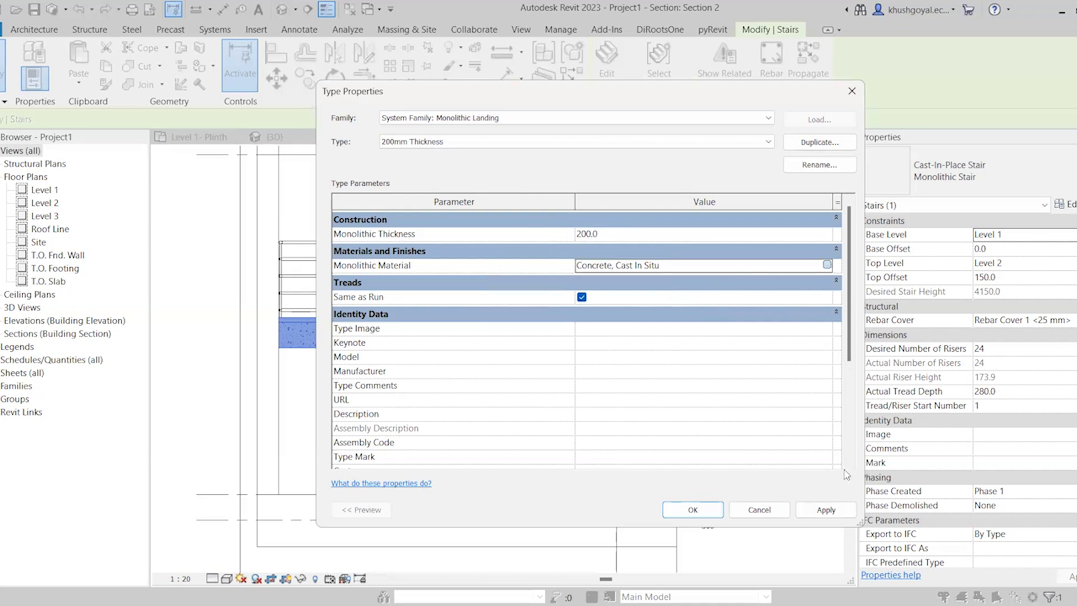
{"action": "left_click", "coordinate": [828, 264]}
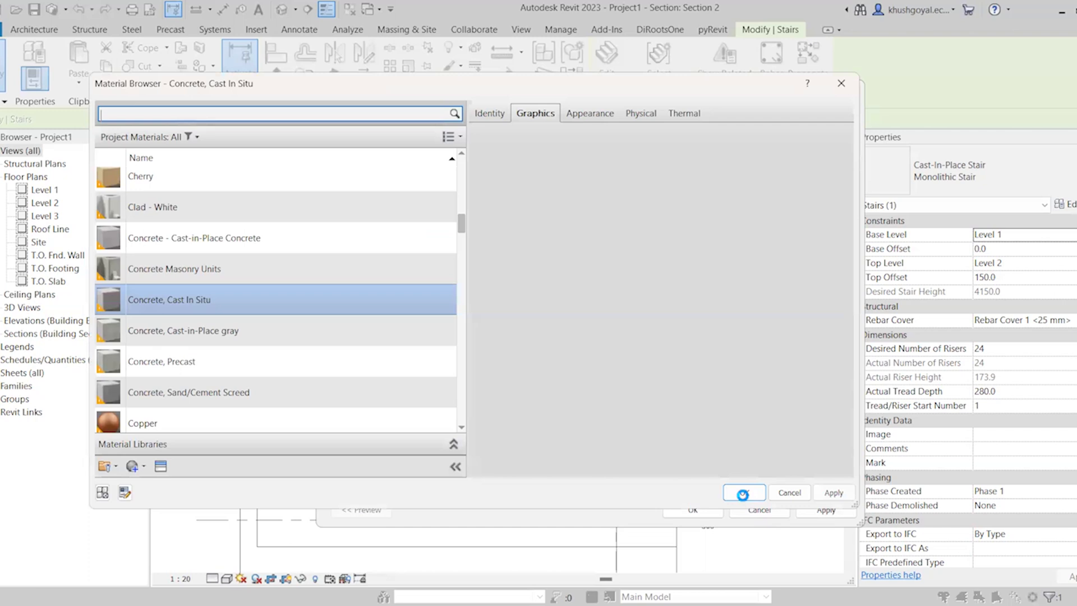
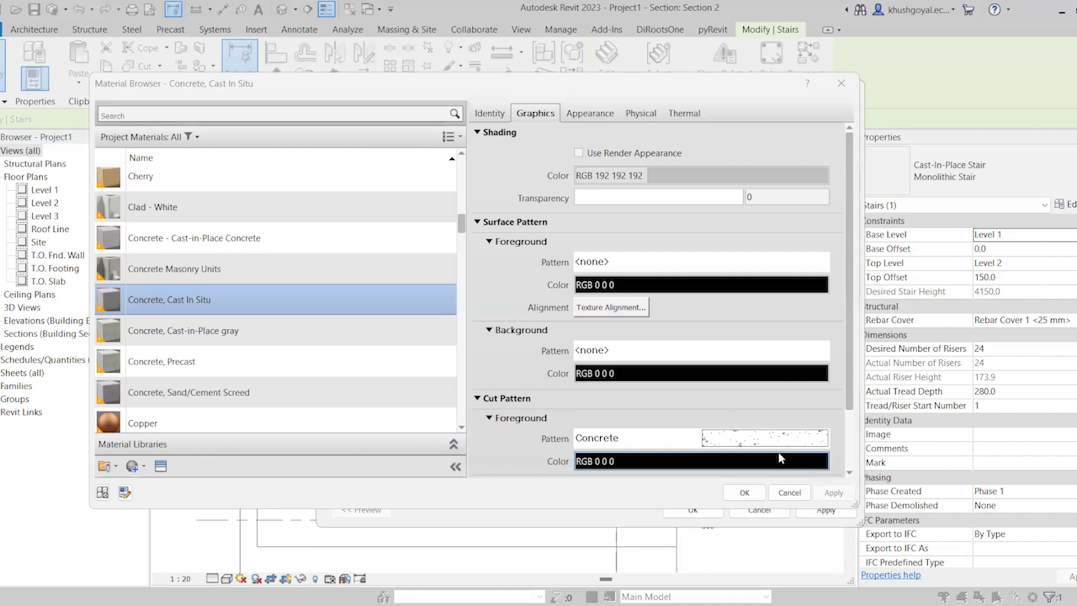
Confirm Concrete, Cast In Situ as the landing material and assign the 200mm Thickness landing type to the stair
{"action": "left_click", "coordinate": [752, 496]}
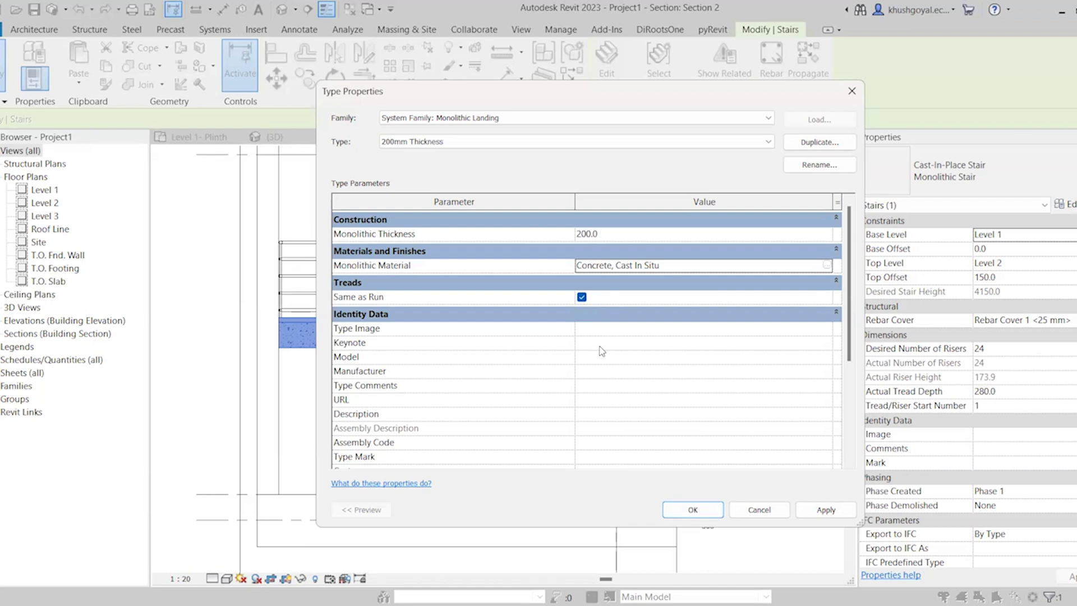
{"action": "scroll", "coordinate": [602, 352], "scroll_direction": "down", "scroll_amount": 3}
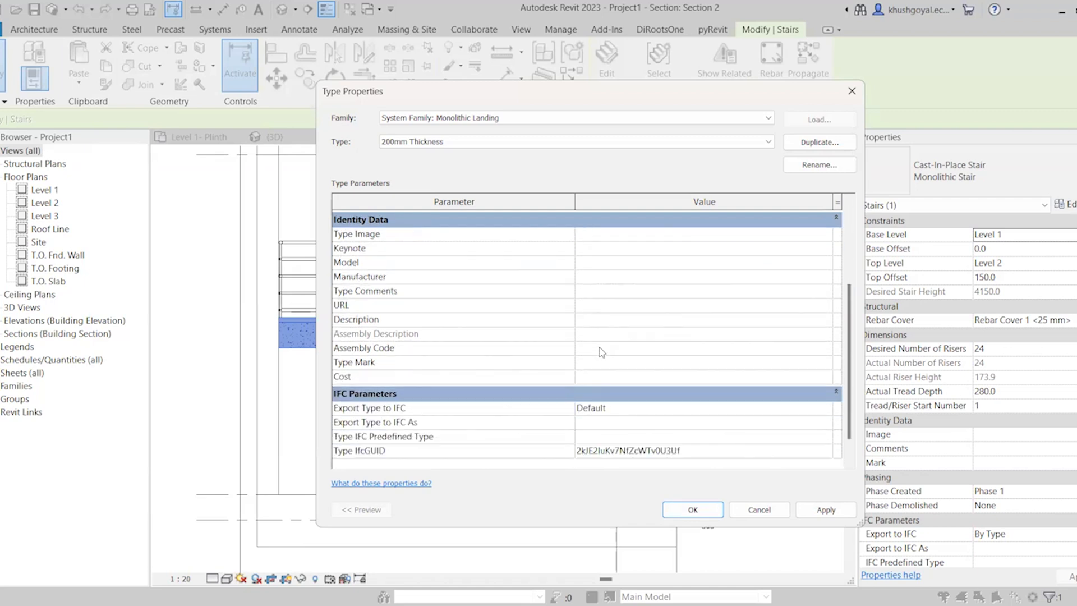
{"action": "left_click", "coordinate": [685, 514]}
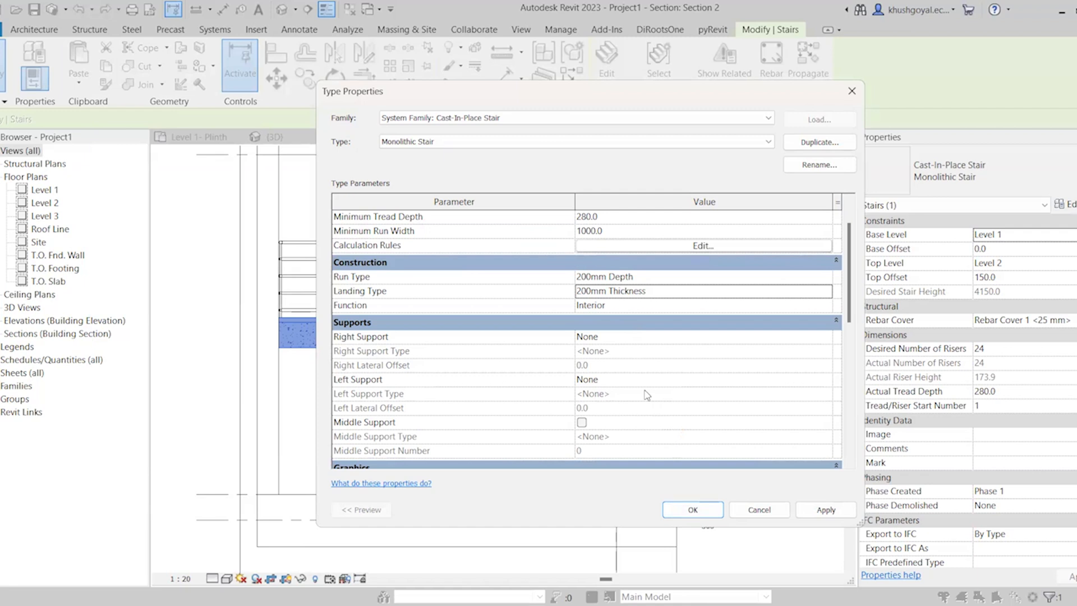
Set the stair type's Right Support to Stringer (Closed) and review the properties of its Stringer - 50mm Width type
{"action": "left_click", "coordinate": [614, 336]}
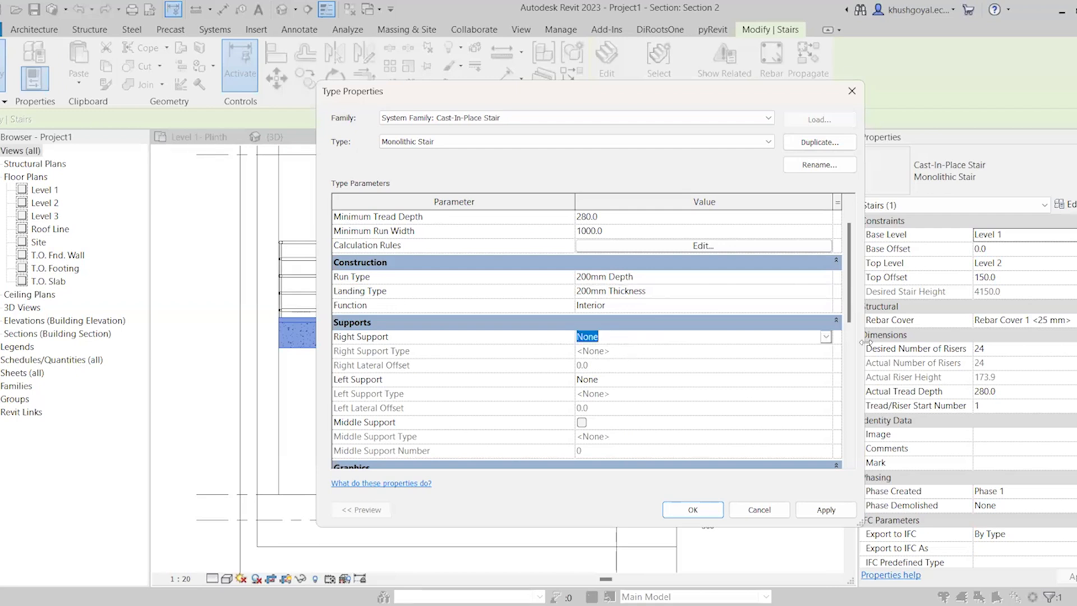
{"action": "left_click", "coordinate": [827, 336]}
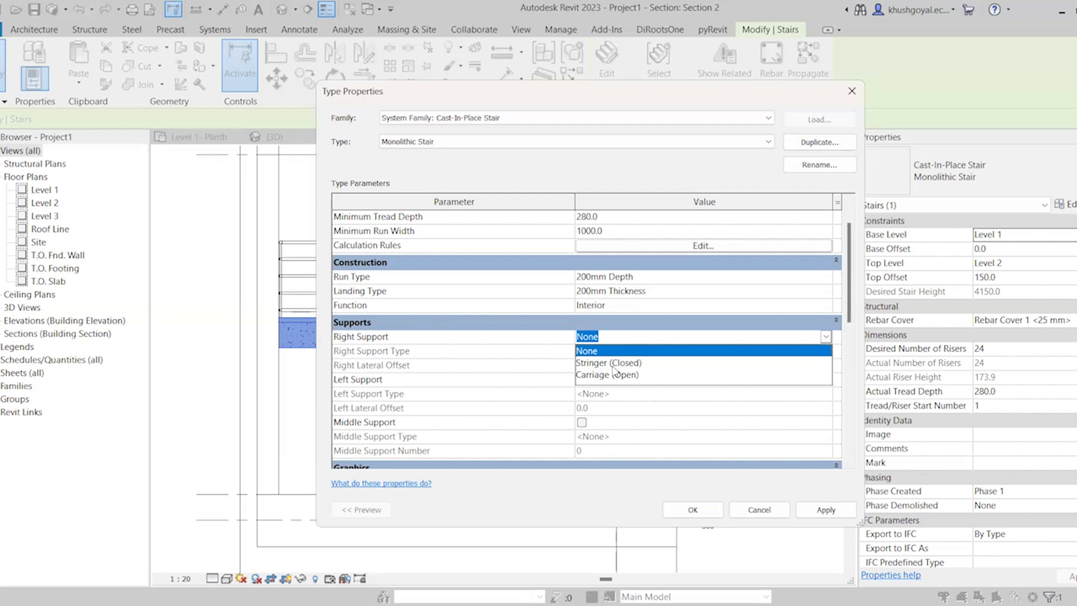
{"action": "left_click", "coordinate": [616, 362]}
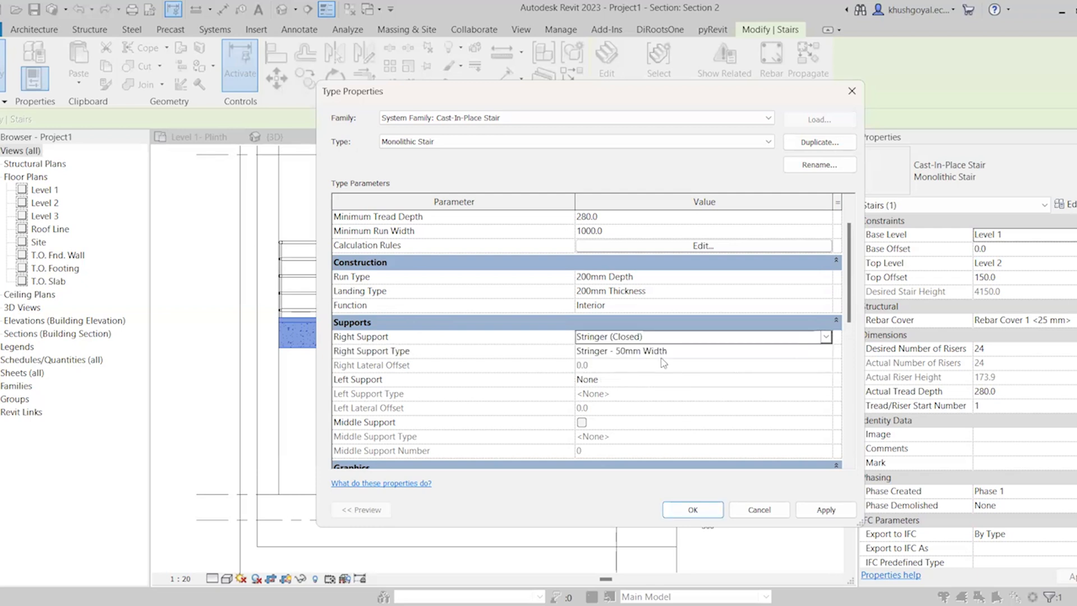
{"action": "left_click", "coordinate": [716, 352]}
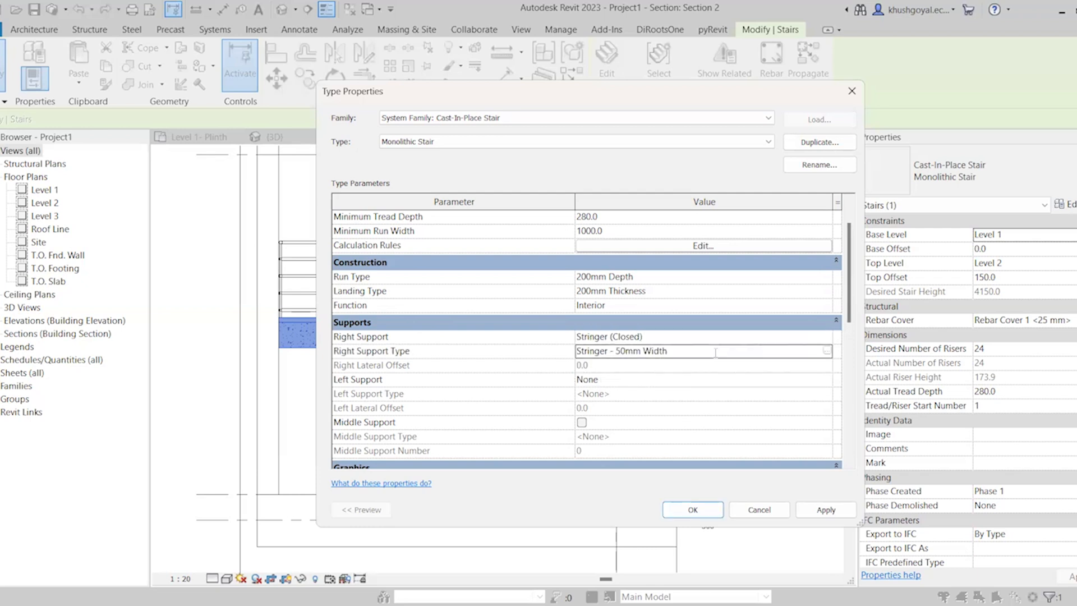
{"action": "left_click", "coordinate": [827, 352]}
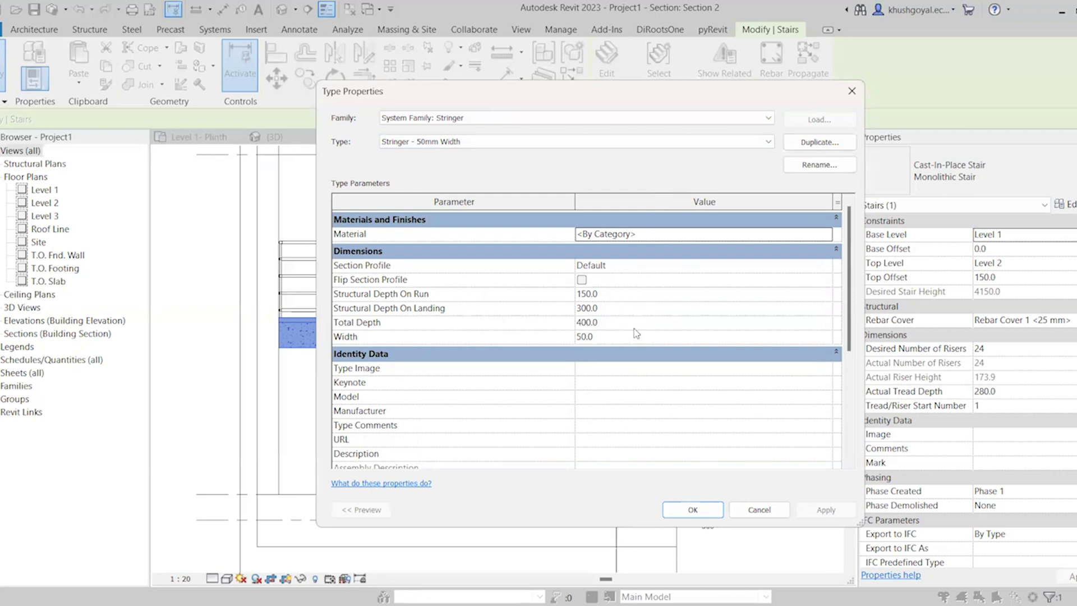
{"action": "left_click", "coordinate": [696, 510]}
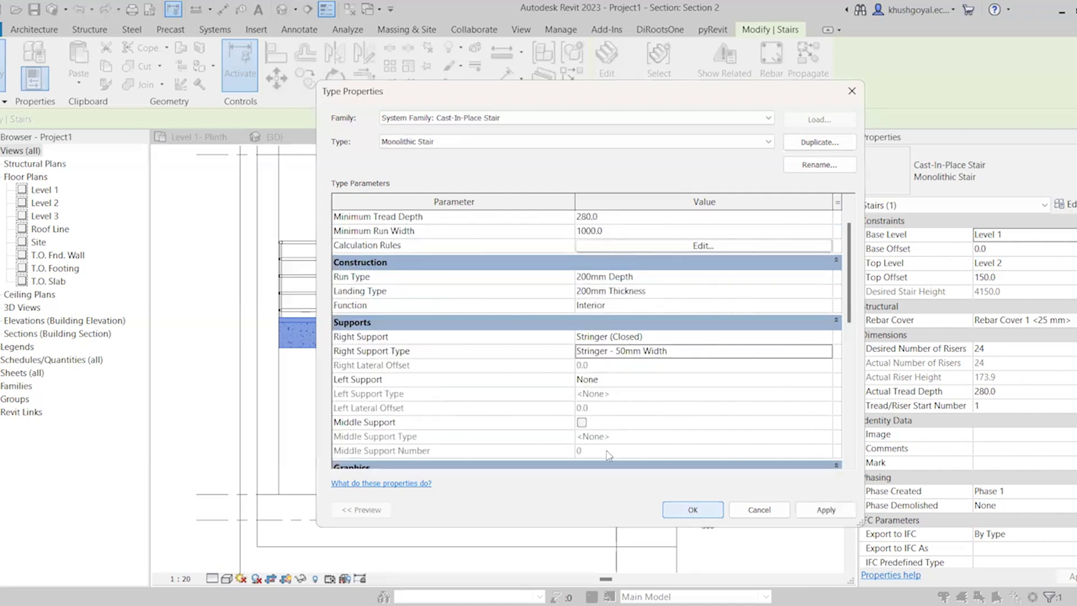
Set the Left Support to Stringer (Closed) and apply the type changes to the stair in Section 2
{"action": "left_click", "coordinate": [714, 381]}
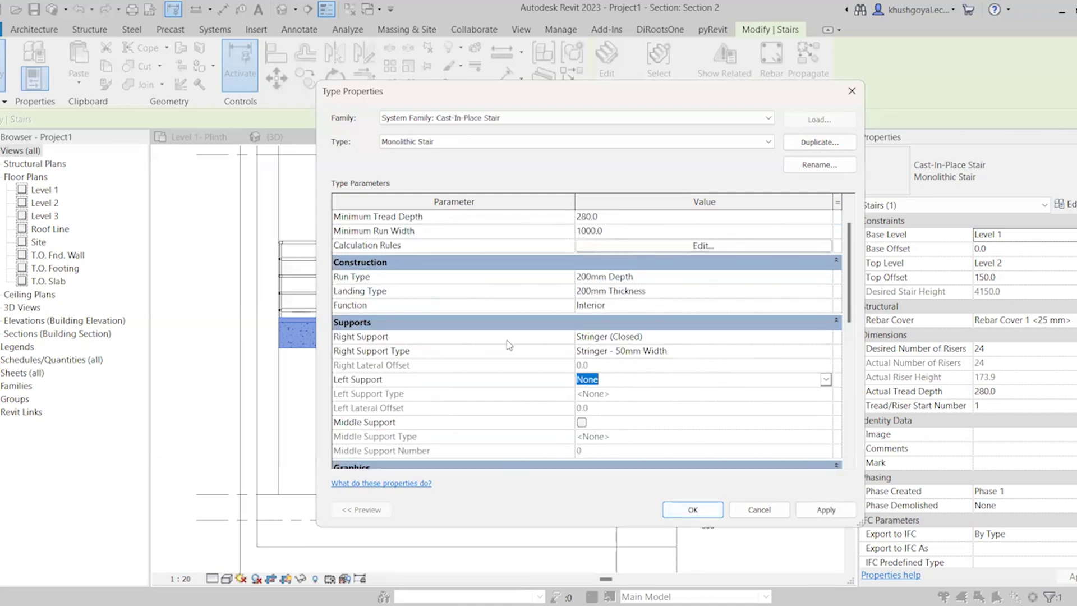
{"action": "left_click", "coordinate": [825, 380]}
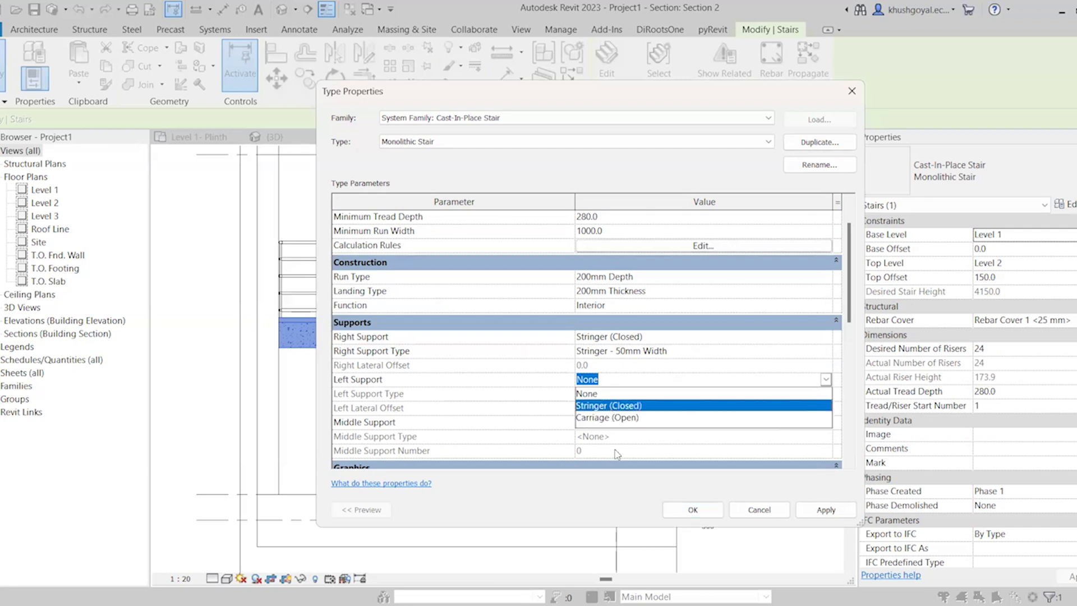
{"action": "left_click", "coordinate": [611, 406]}
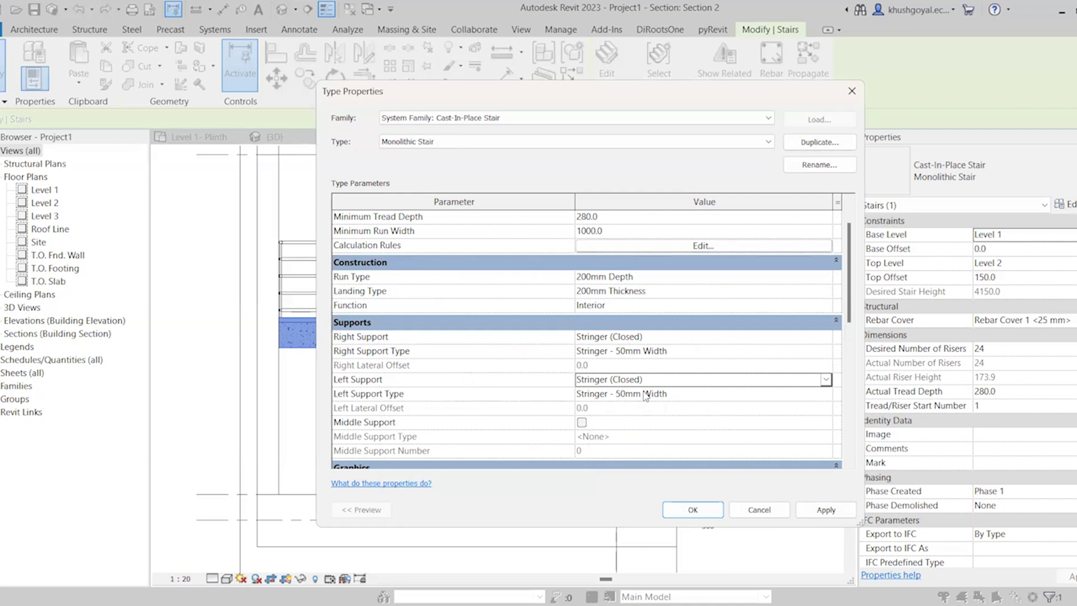
{"action": "scroll", "coordinate": [620, 383], "scroll_direction": "down", "scroll_amount": 3}
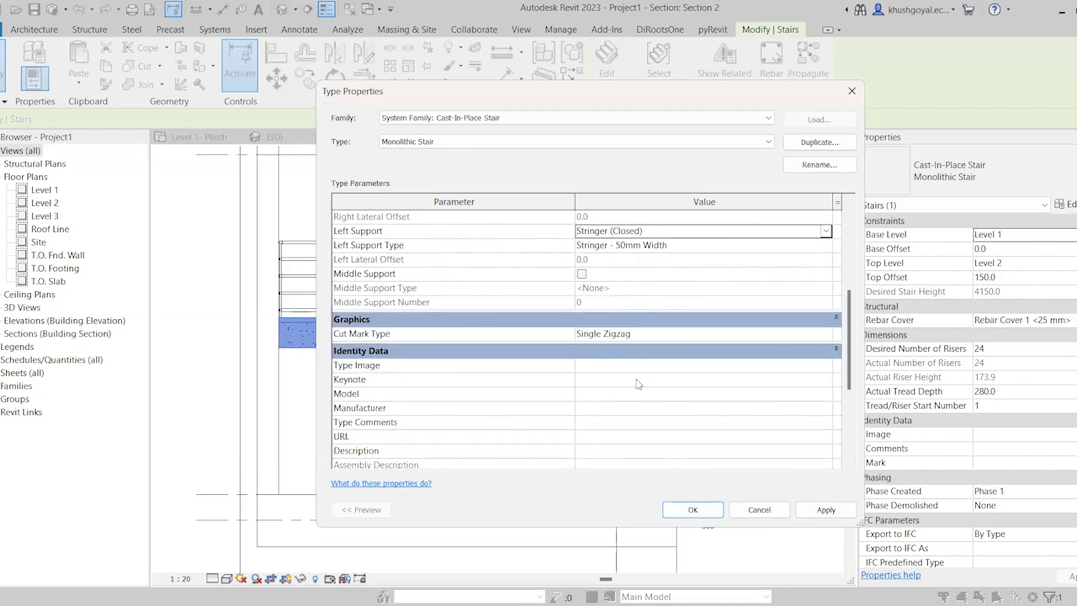
{"action": "left_click", "coordinate": [688, 510]}
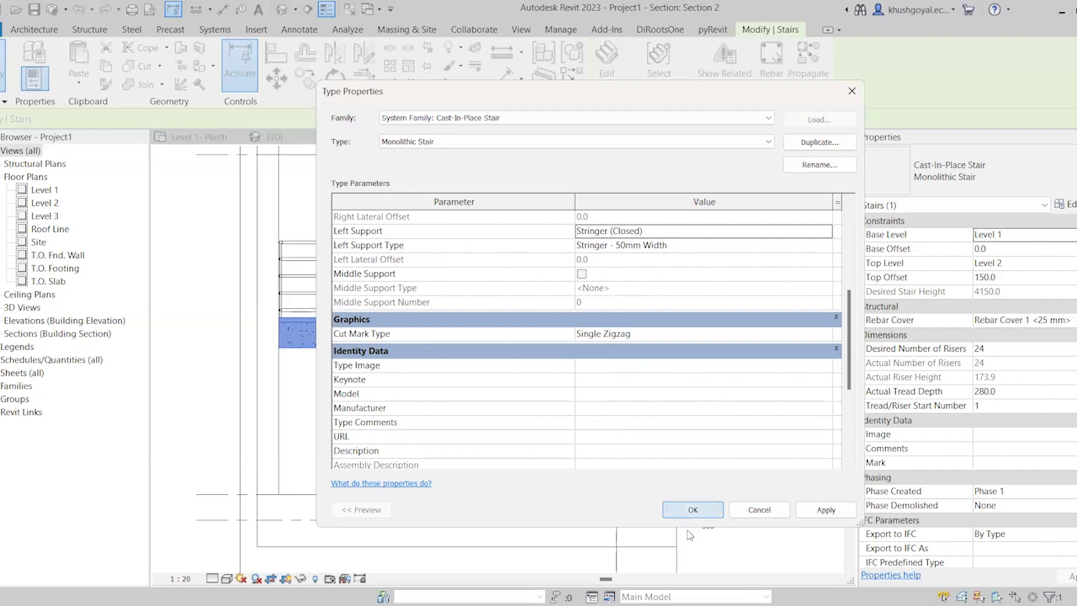
{"action": "left_click", "coordinate": [750, 372]}
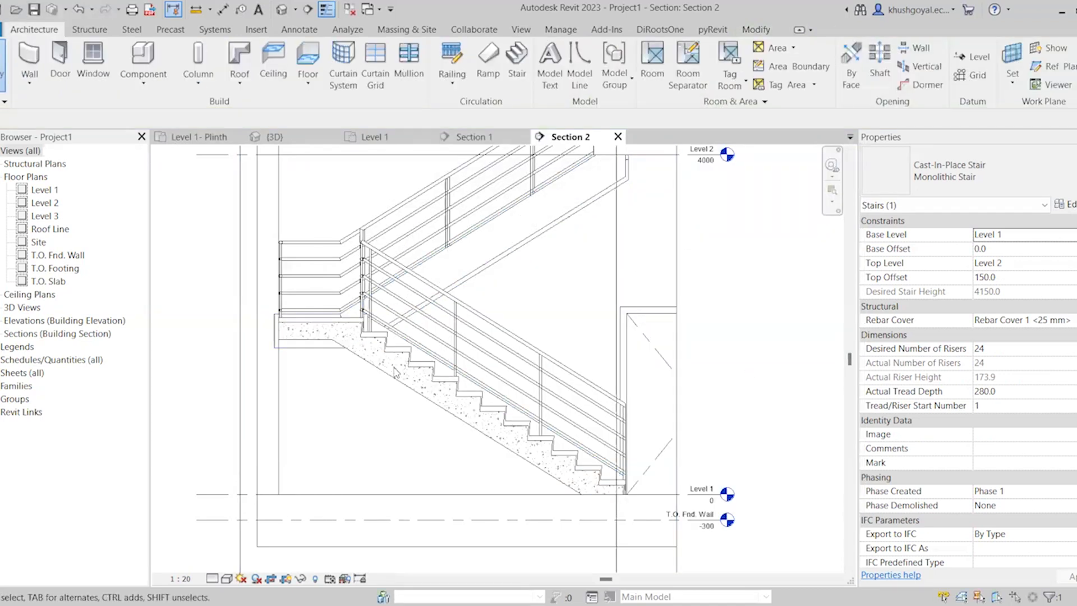
Isolate the stair in a 3D selection box and pull the box's side face inward to expose the flights
{"action": "left_click", "coordinate": [469, 404]}
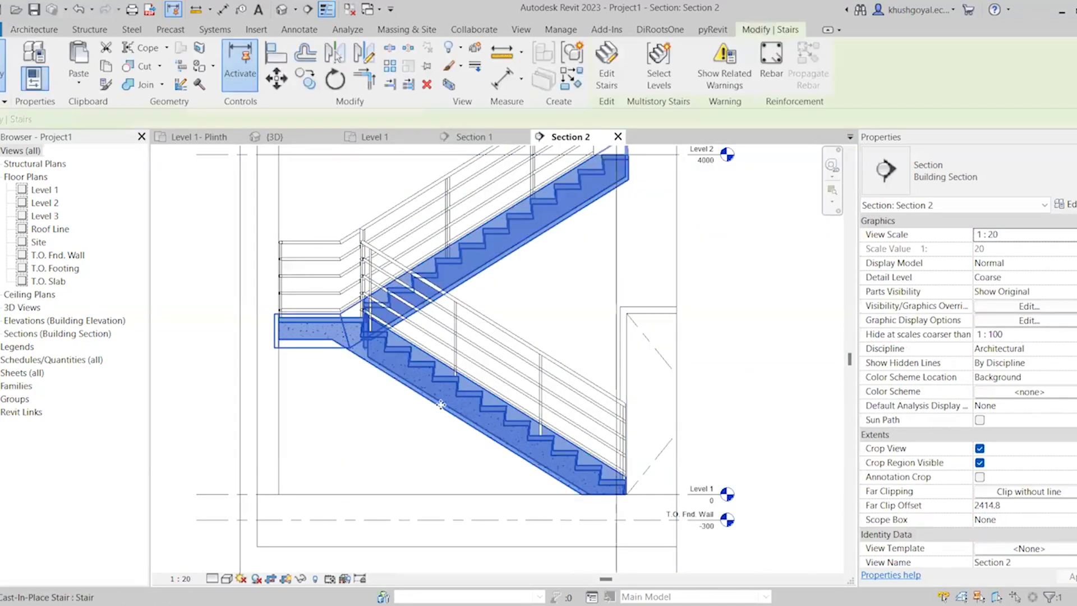
{"action": "left_click", "coordinate": [449, 85]}
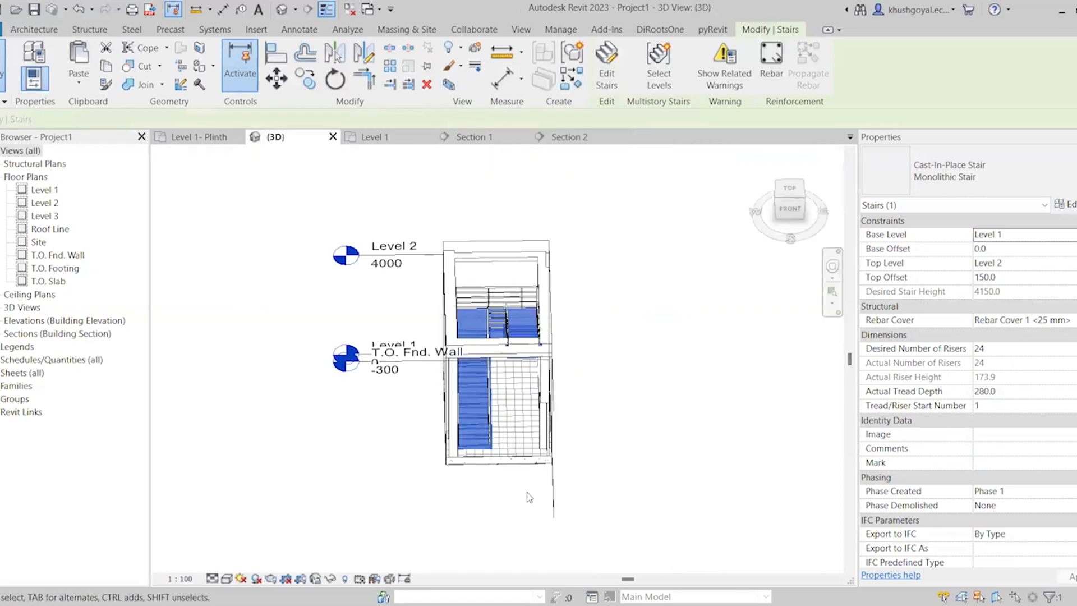
{"action": "left_click", "coordinate": [528, 496]}
{"action": "middle_click_drag", "start_coordinate": [475, 437], "coordinate": [355, 439], "text": "shift"}
{"action": "scroll", "coordinate": [354, 438], "scroll_direction": "up", "scroll_amount": 1}
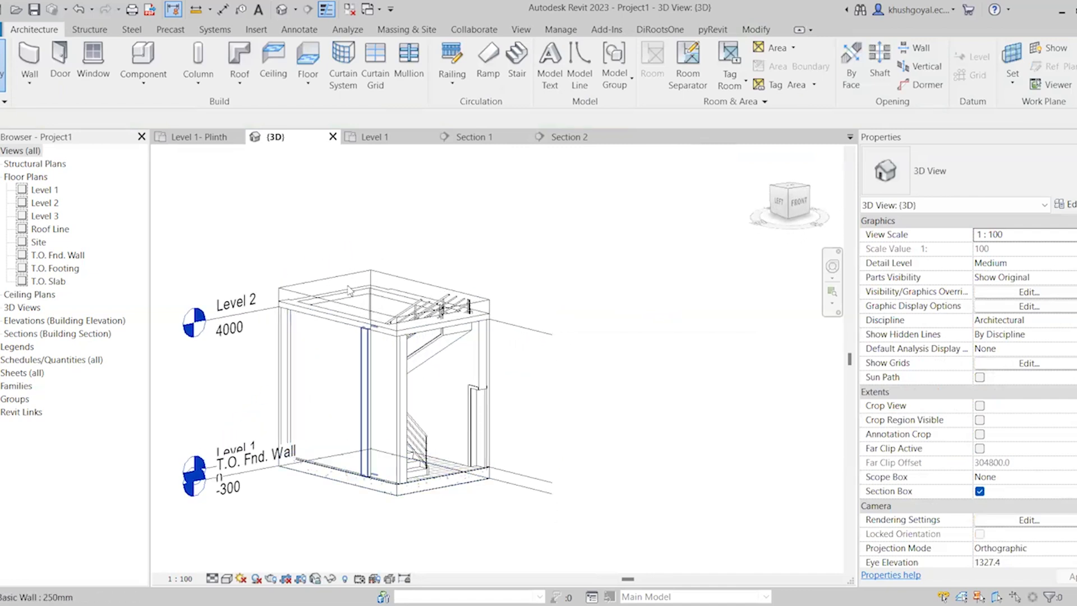
{"action": "left_click", "coordinate": [329, 442]}
{"action": "left_click_drag", "start_coordinate": [339, 393], "coordinate": [355, 392]}
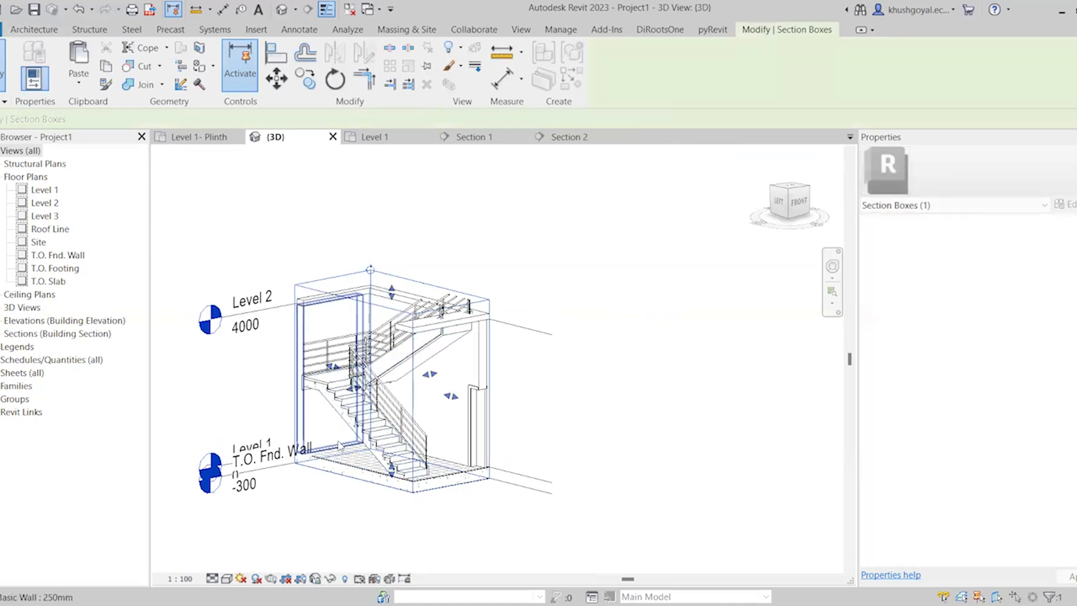
Examine the closed stringers along the stair's runs and landing in 3D from several angles
{"action": "middle_click_drag", "start_coordinate": [344, 443], "coordinate": [352, 426], "text": "shift"}
{"action": "scroll", "coordinate": [352, 426], "scroll_direction": "up", "scroll_amount": 8}
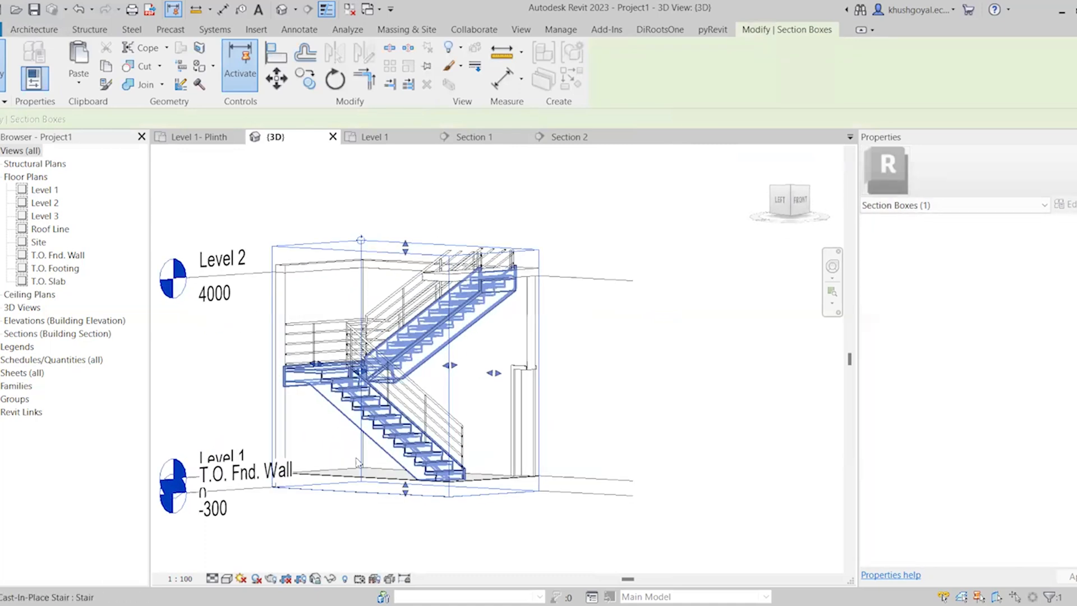
{"action": "scroll", "coordinate": [588, 365], "scroll_direction": "down", "scroll_amount": 5}
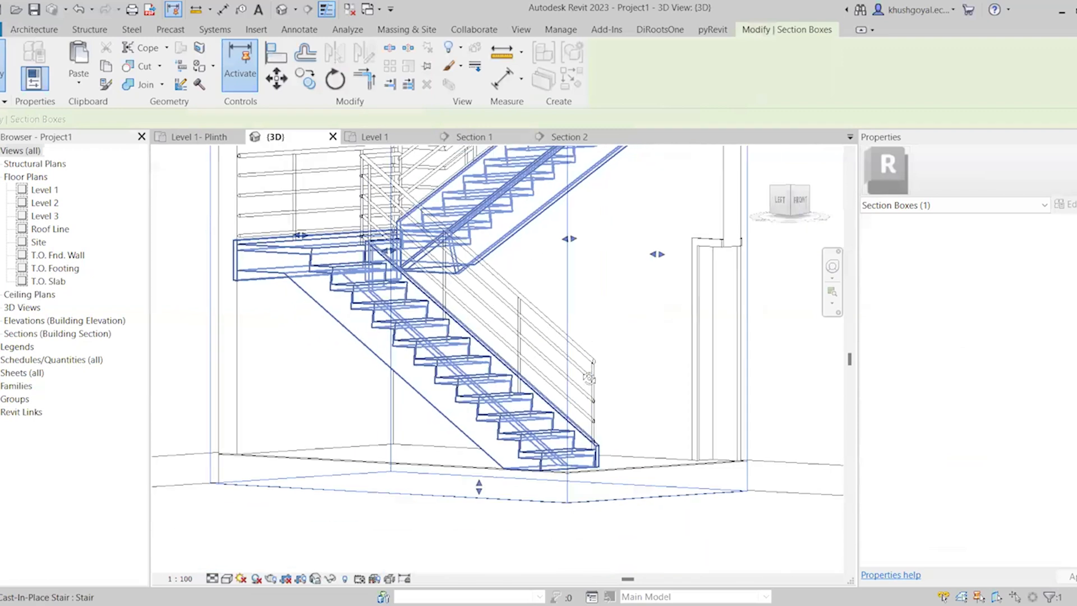
{"action": "middle_click_drag", "start_coordinate": [494, 443], "coordinate": [412, 392], "text": "shift"}
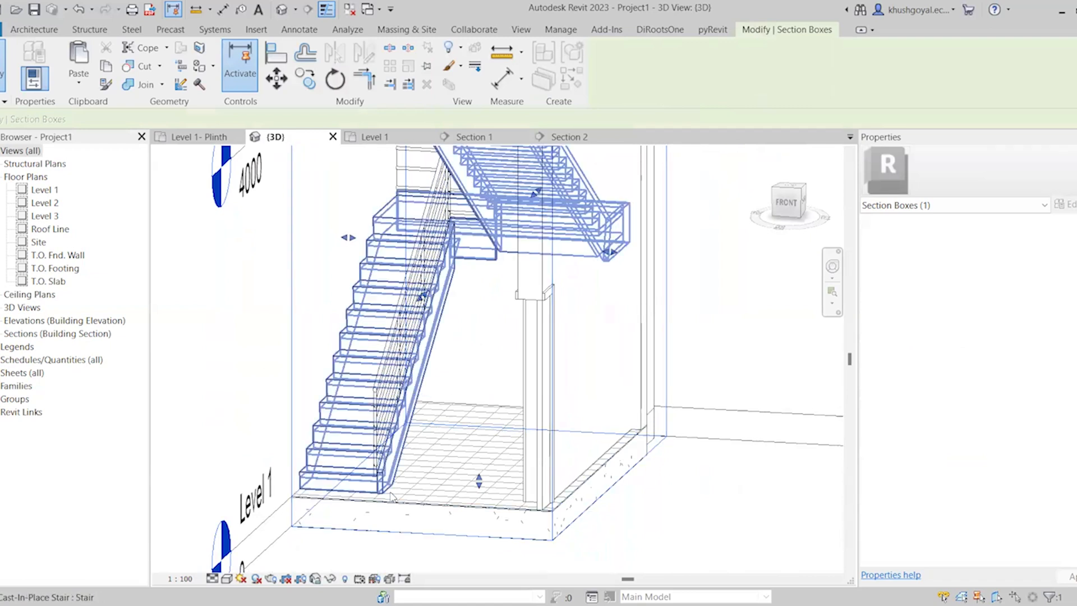
{"action": "middle_click_drag", "start_coordinate": [391, 496], "coordinate": [462, 185], "text": "shift"}
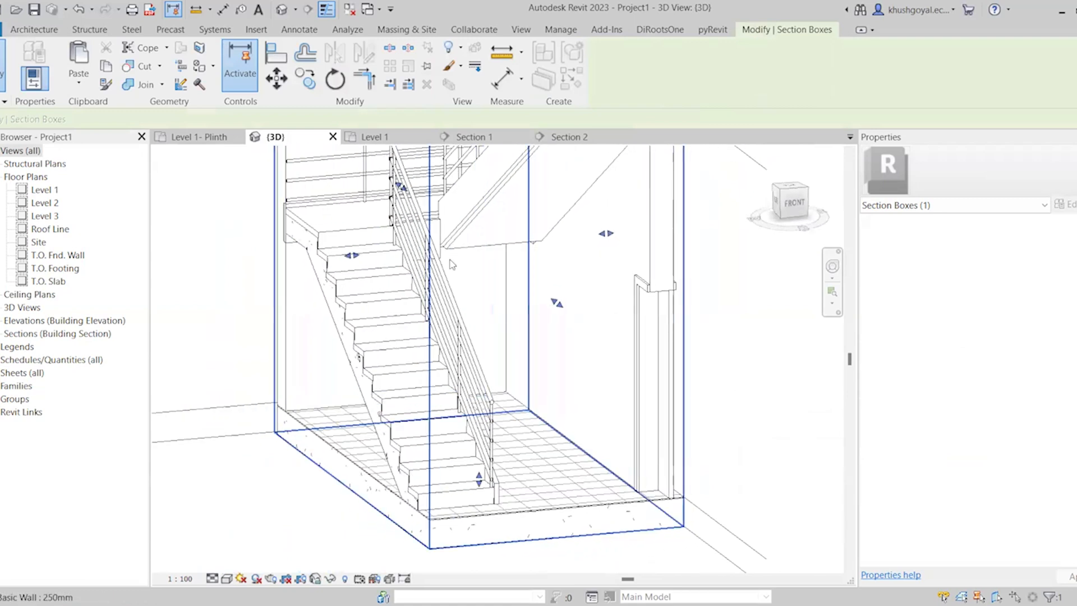
{"action": "scroll", "coordinate": [461, 185], "scroll_direction": "up", "scroll_amount": 3}
{"action": "middle_click_drag", "start_coordinate": [479, 354], "coordinate": [508, 351], "text": "shift"}
{"action": "scroll", "coordinate": [421, 247], "scroll_direction": "down", "scroll_amount": 4}
{"action": "middle_click_drag", "start_coordinate": [449, 387], "coordinate": [373, 395], "text": "shift"}
{"action": "scroll", "coordinate": [373, 395], "scroll_direction": "up", "scroll_amount": 3}
{"action": "scroll", "coordinate": [473, 254], "scroll_direction": "down", "scroll_amount": 3}
{"action": "scroll", "coordinate": [418, 451], "scroll_direction": "up", "scroll_amount": 5}
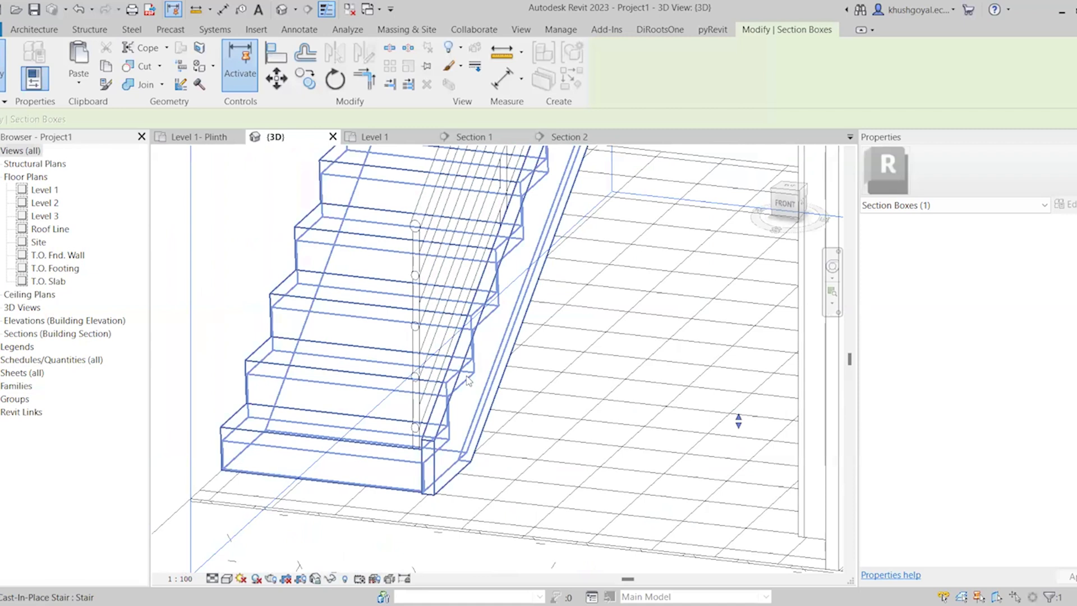
{"action": "left_click", "coordinate": [348, 469]}
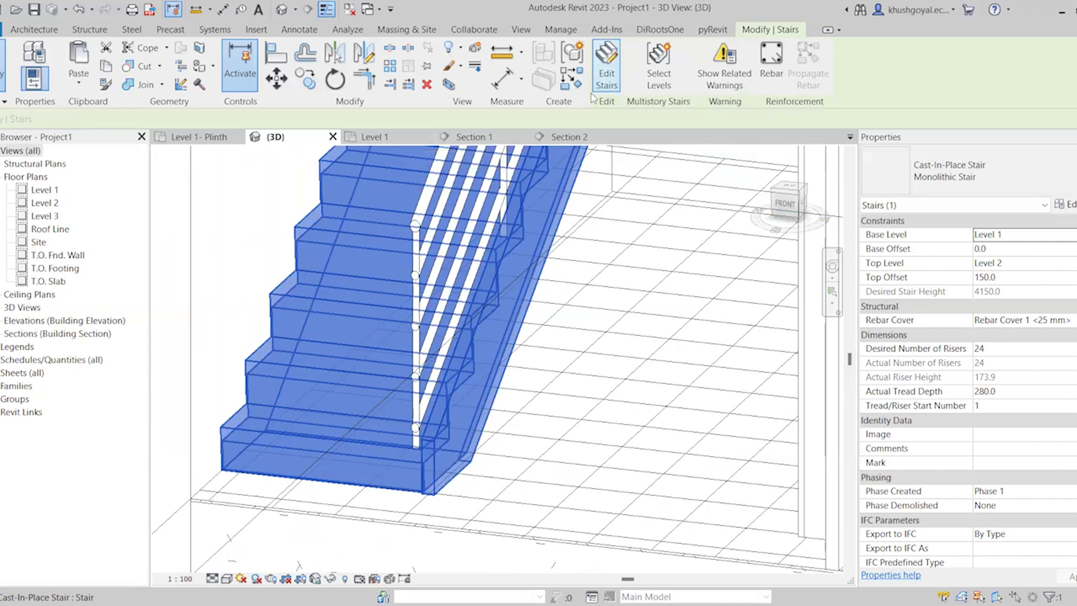
{"action": "left_click", "coordinate": [606, 71]}
{"action": "scroll", "coordinate": [557, 416], "scroll_direction": "down", "scroll_amount": 4}
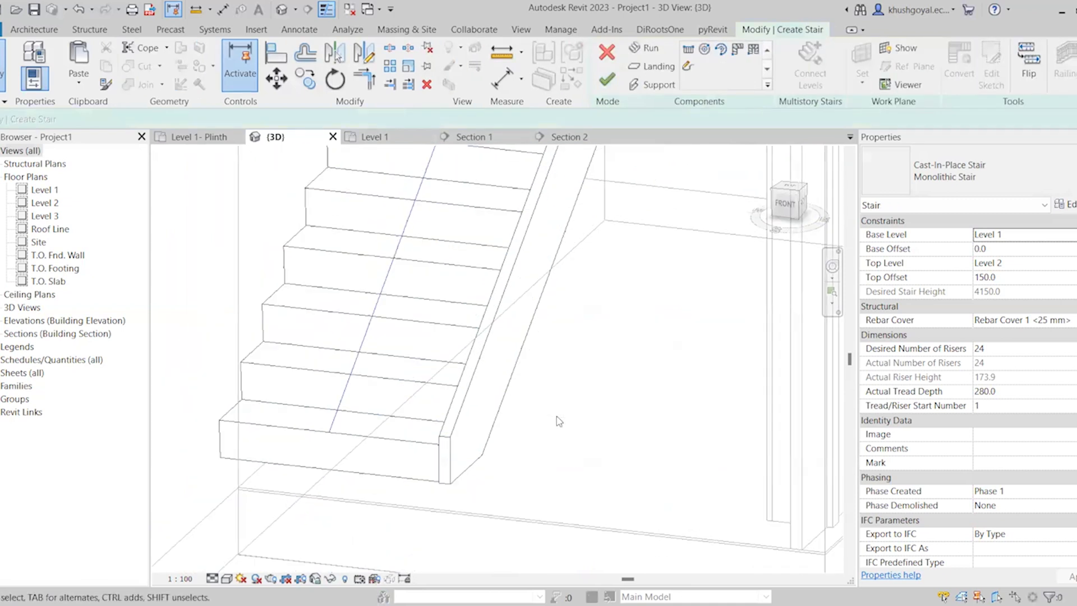
{"action": "scroll", "coordinate": [582, 408], "scroll_direction": "down", "scroll_amount": 5}
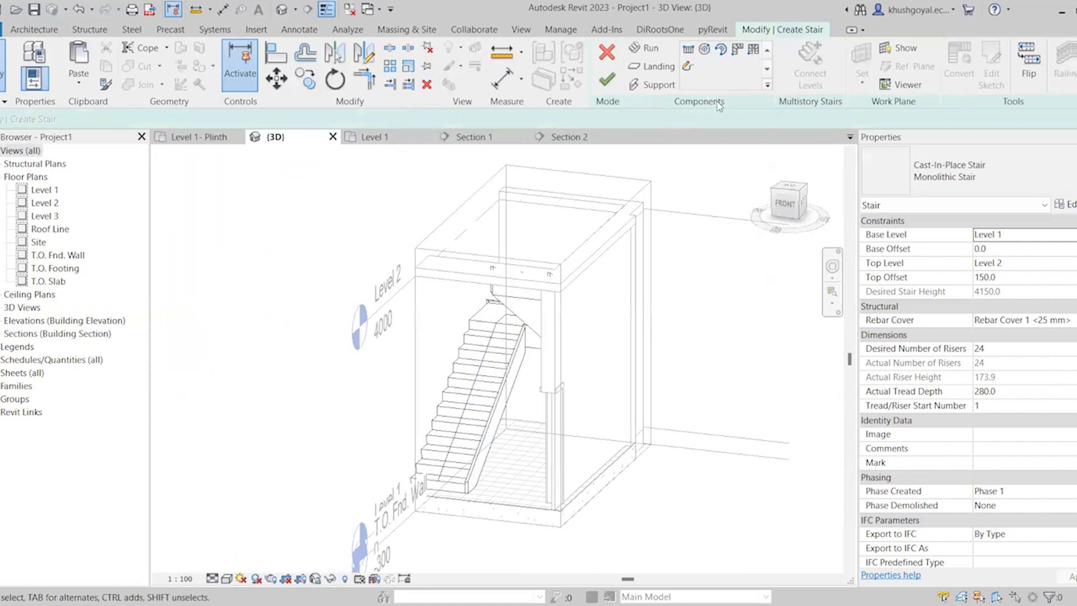
{"action": "left_click", "coordinate": [405, 140]}
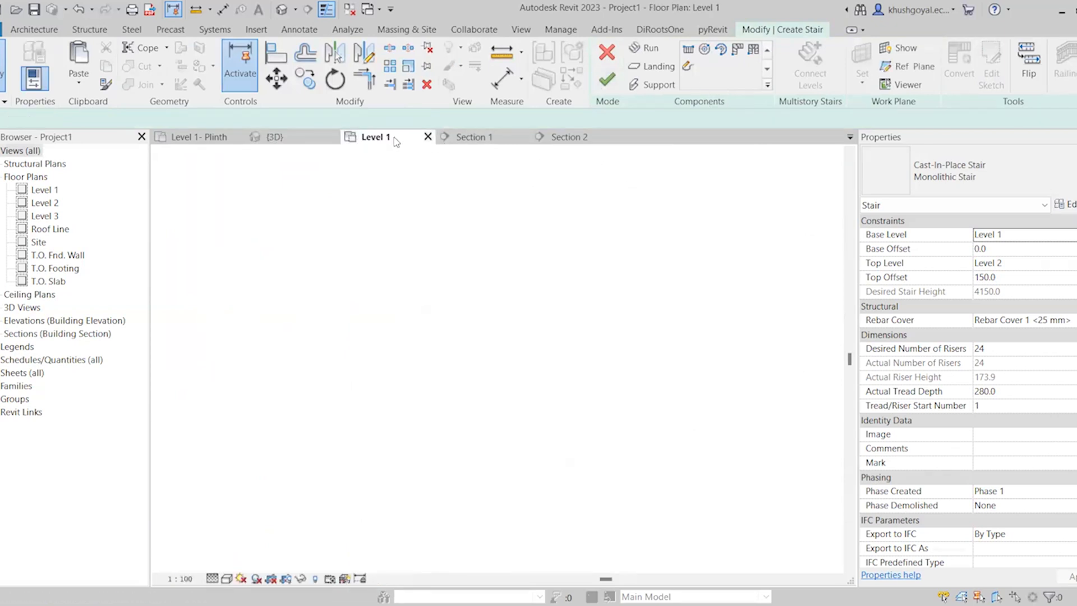
{"action": "scroll", "coordinate": [493, 383], "scroll_direction": "down", "scroll_amount": 3}
{"action": "scroll", "coordinate": [504, 371], "scroll_direction": "up", "scroll_amount": 3}
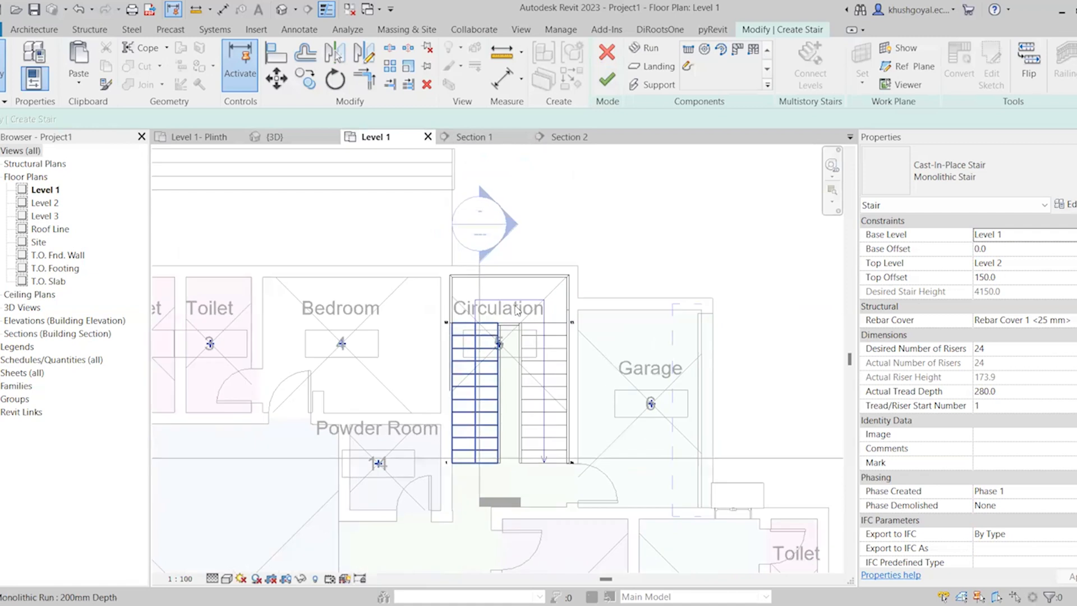
{"action": "scroll", "coordinate": [533, 310], "scroll_direction": "up", "scroll_amount": 3}
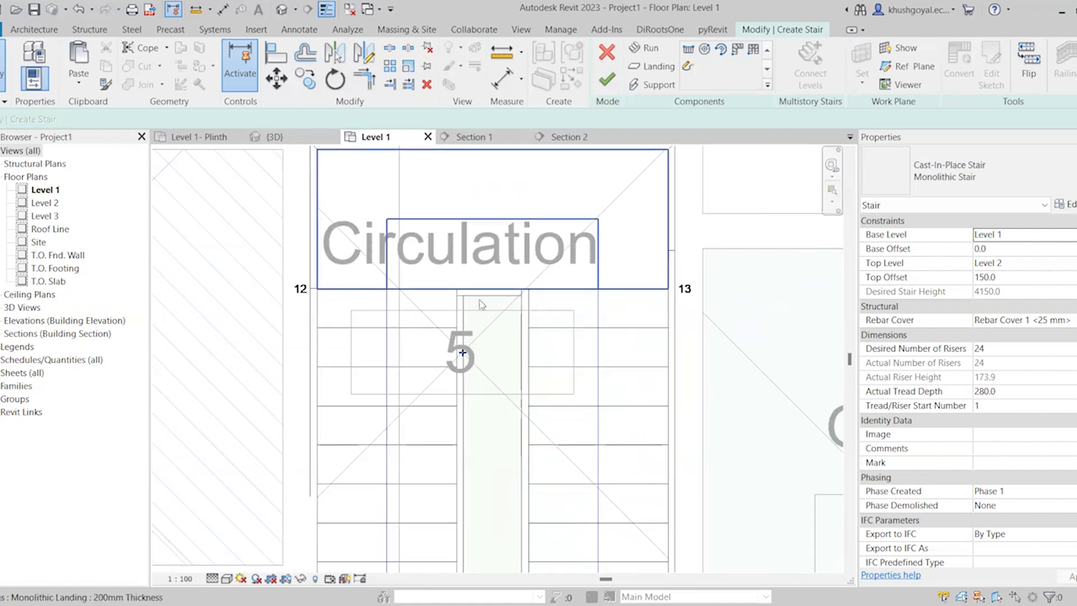
{"action": "scroll", "coordinate": [482, 304], "scroll_direction": "down", "scroll_amount": 1}
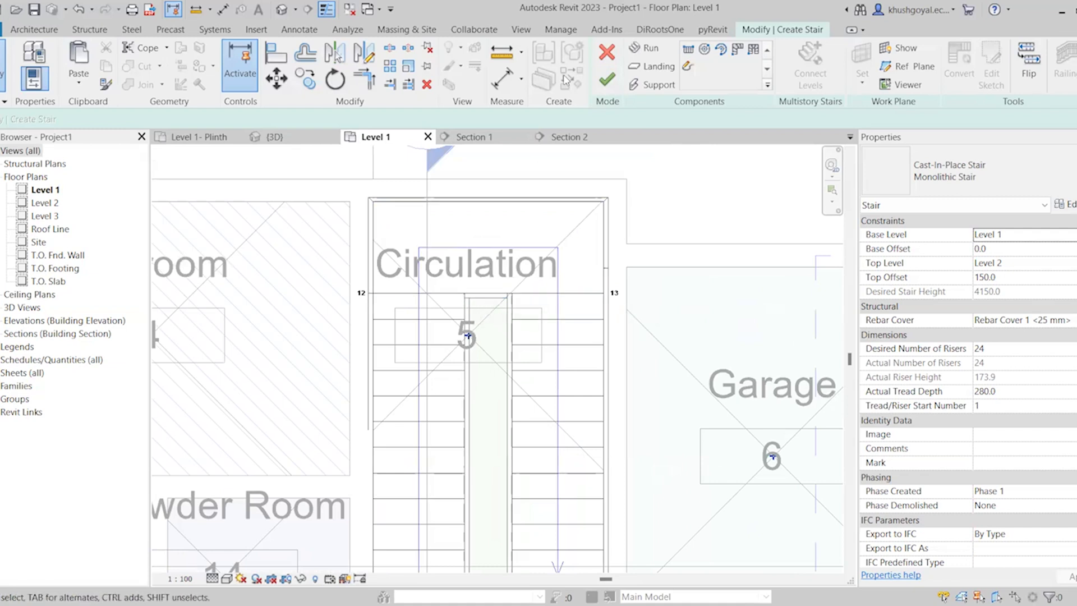
{"action": "left_click", "coordinate": [616, 58]}
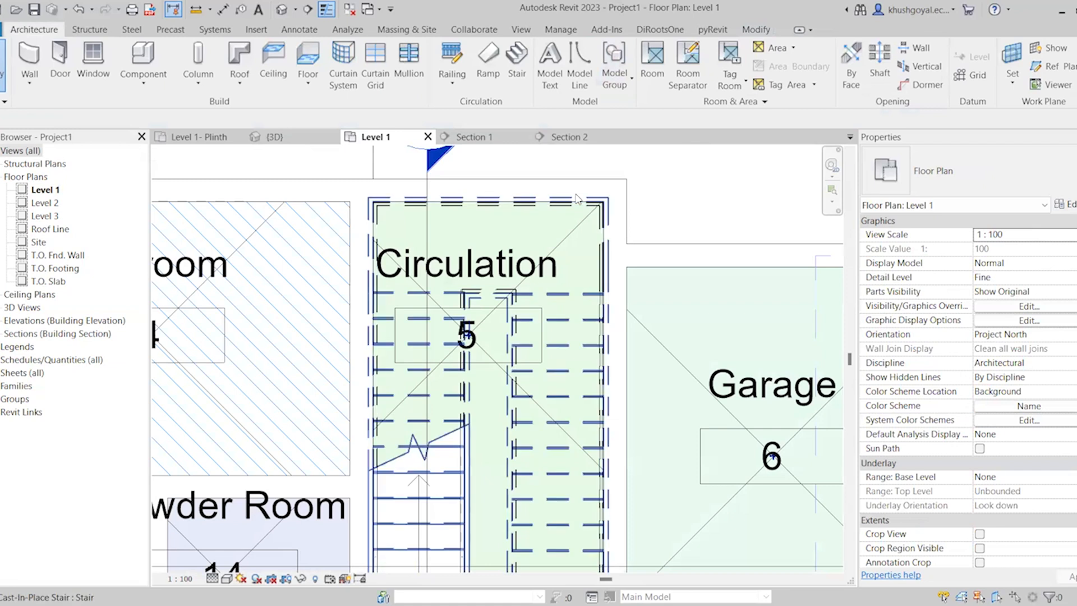
Select the stair in the Level 1 plan and examine how its stringers sit along the Circulation walls
{"action": "left_click", "coordinate": [579, 199]}
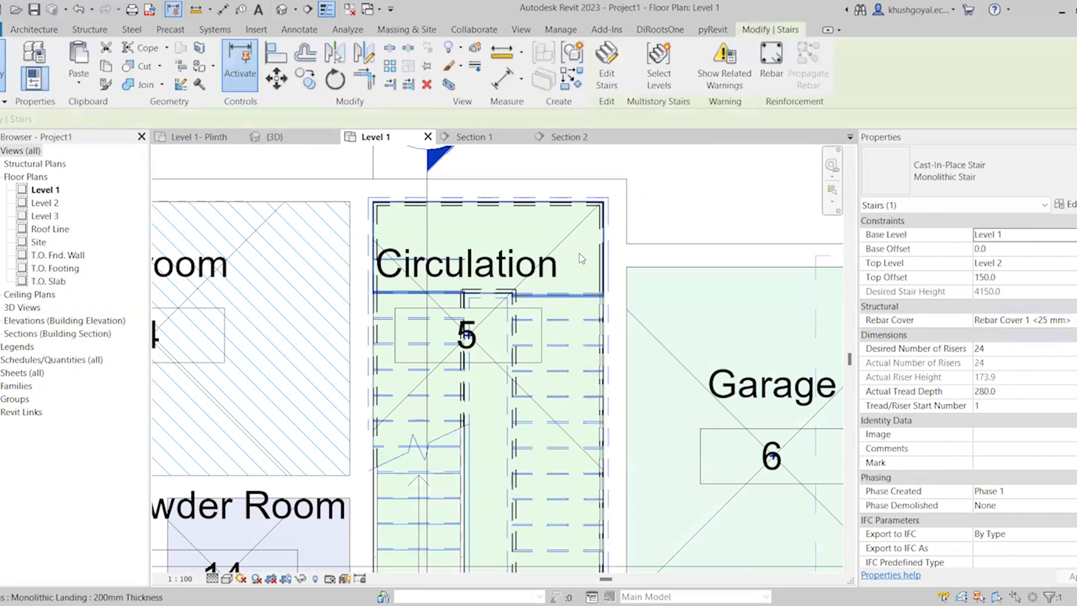
{"action": "scroll", "coordinate": [596, 360], "scroll_direction": "up", "scroll_amount": 3}
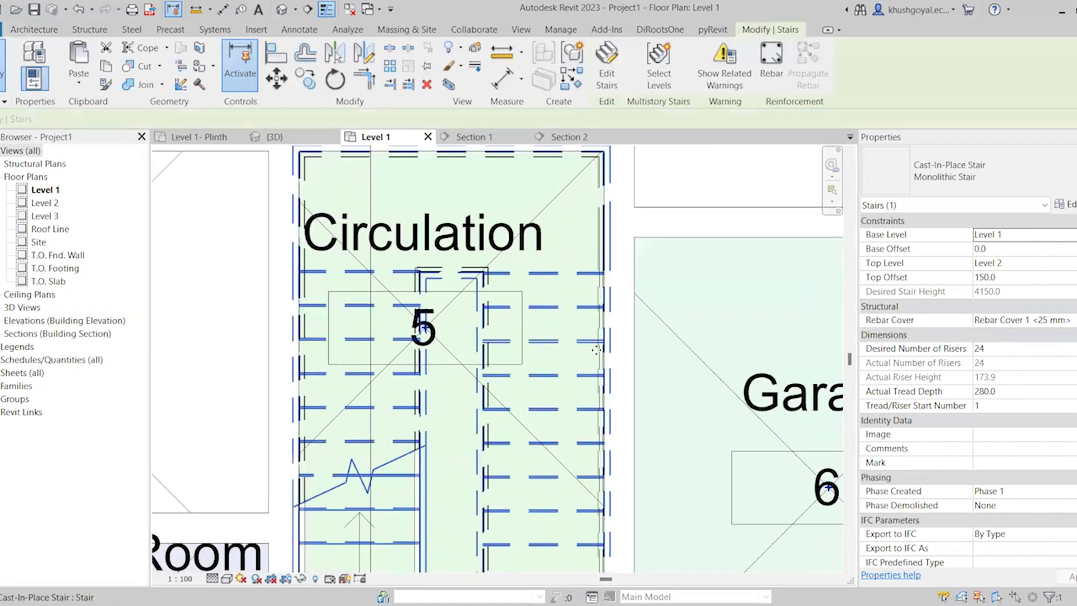
{"action": "scroll", "coordinate": [505, 241], "scroll_direction": "down", "scroll_amount": 3}
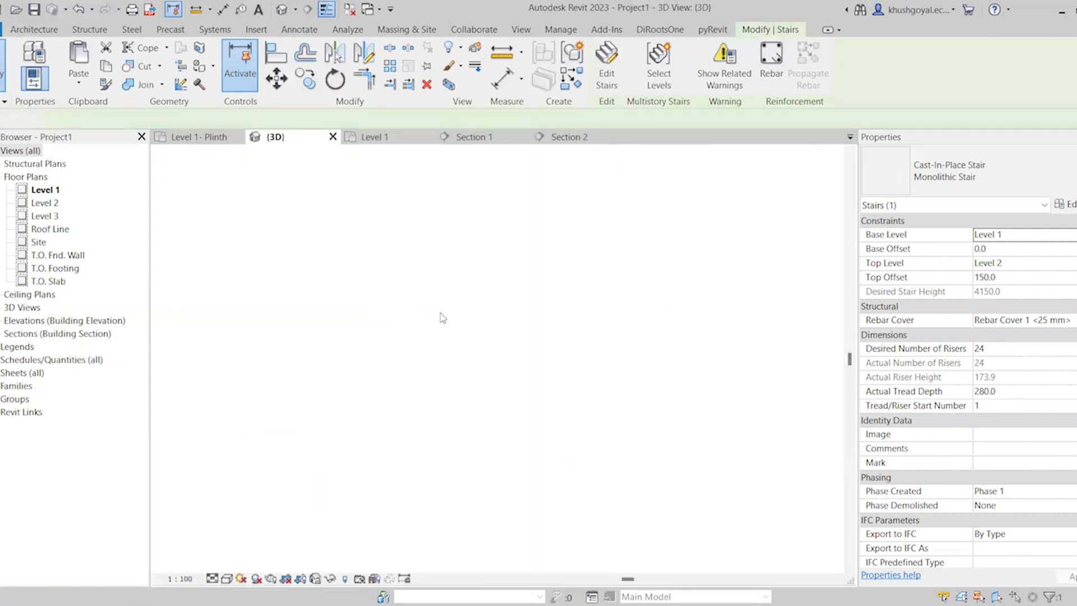
Examine in 3D how the pipe railing sits relative to the closed stringer along the stair's lower flight
{"action": "scroll", "coordinate": [437, 369], "scroll_direction": "down", "scroll_amount": 3}
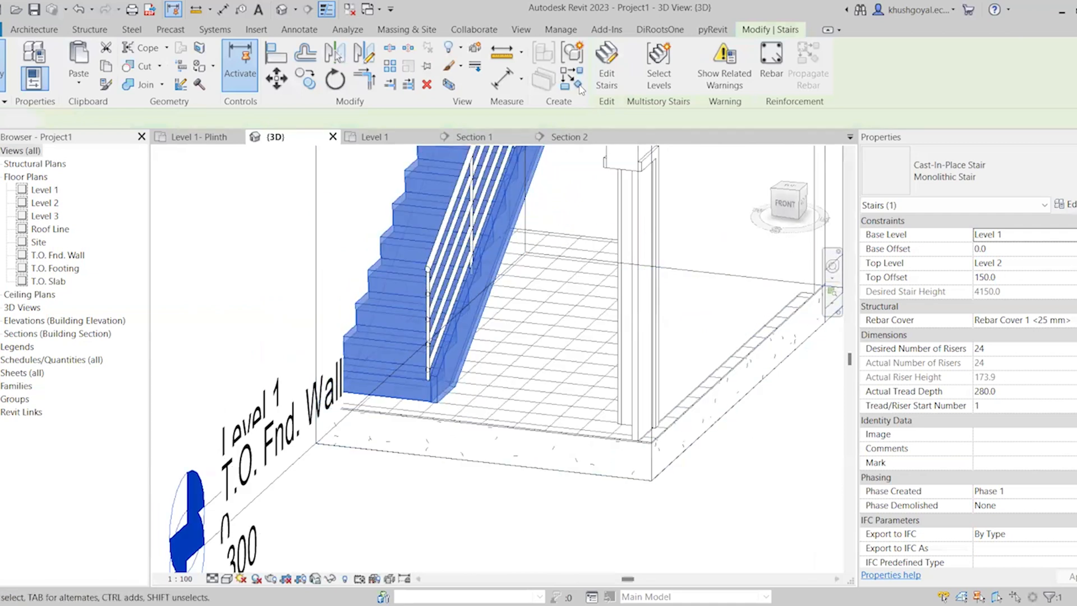
{"action": "key", "text": "Escape"}
{"action": "scroll", "coordinate": [439, 363], "scroll_direction": "up", "scroll_amount": 1}
{"action": "scroll", "coordinate": [473, 298], "scroll_direction": "up", "scroll_amount": 2}
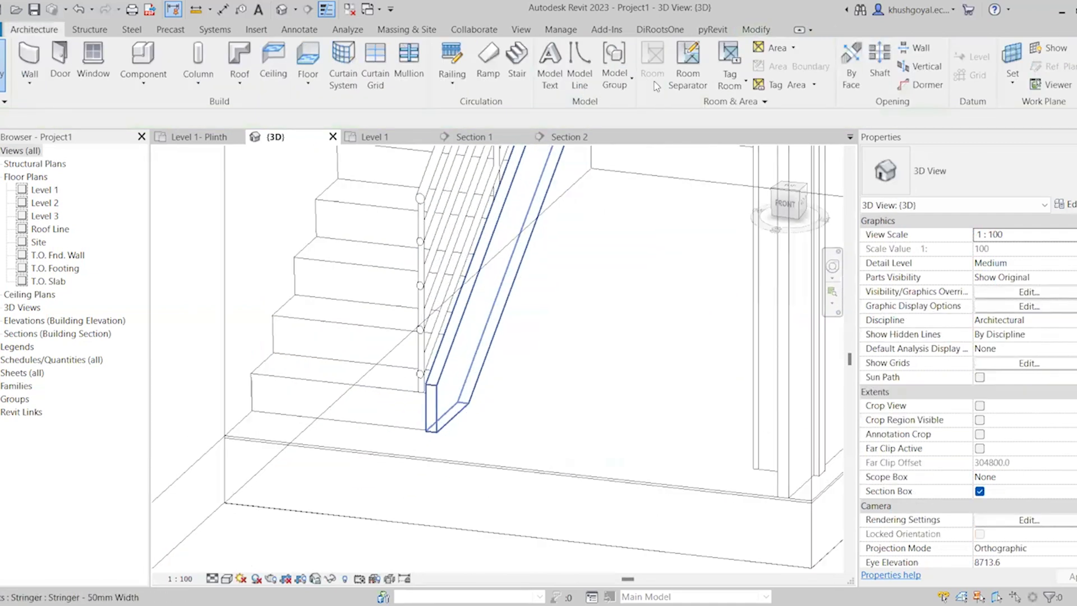
{"action": "left_click", "coordinate": [473, 297]}
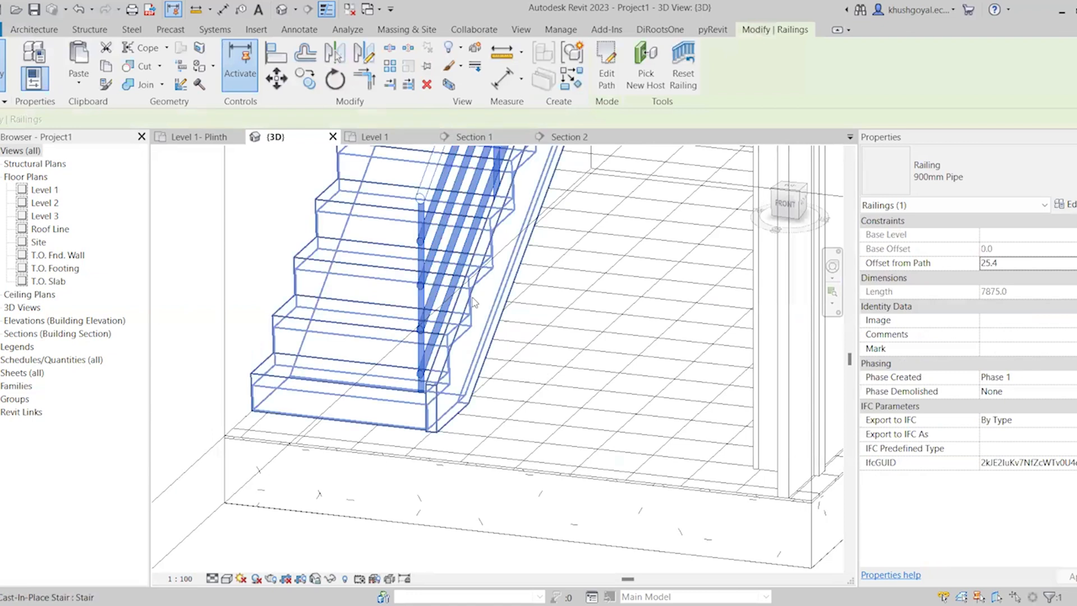
{"action": "scroll", "coordinate": [472, 302], "scroll_direction": "up", "scroll_amount": 2}
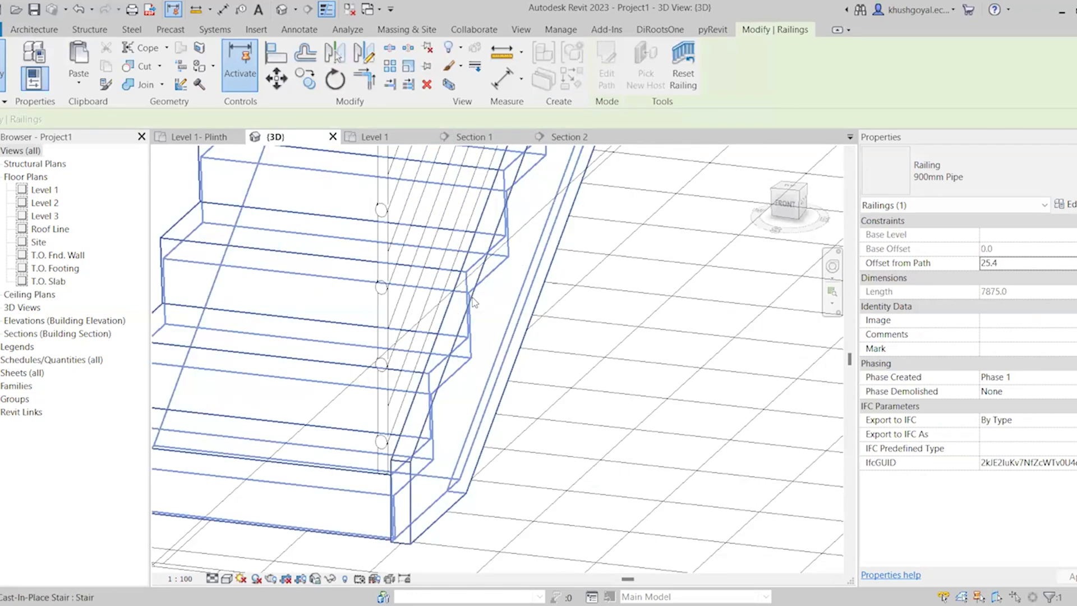
{"action": "key", "text": "Escape"}
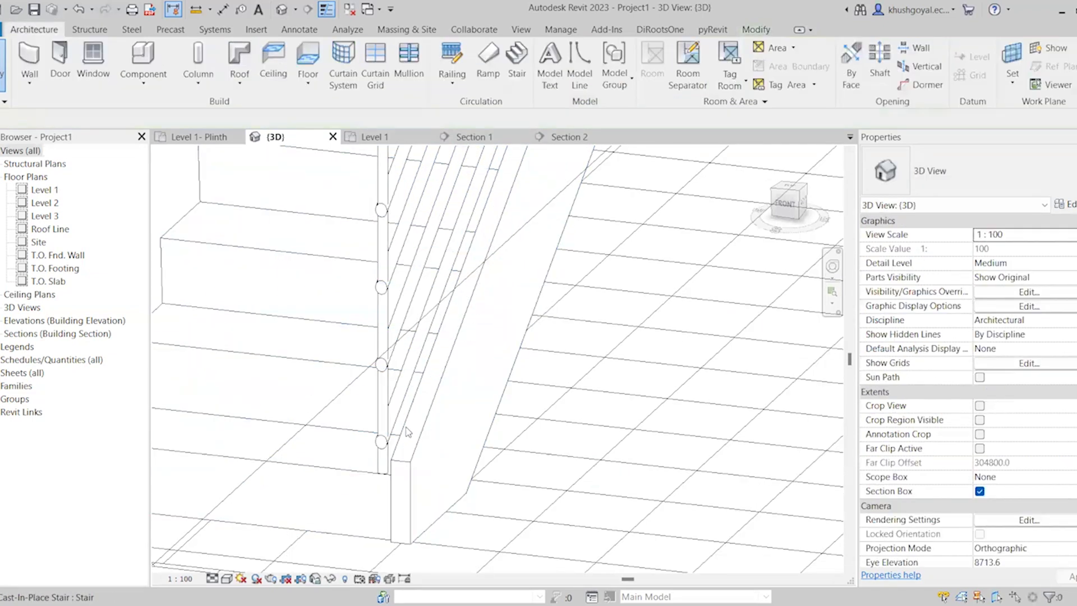
{"action": "scroll", "coordinate": [435, 417], "scroll_direction": "down", "scroll_amount": 1}
{"action": "scroll", "coordinate": [435, 417], "scroll_direction": "down", "scroll_amount": 2}
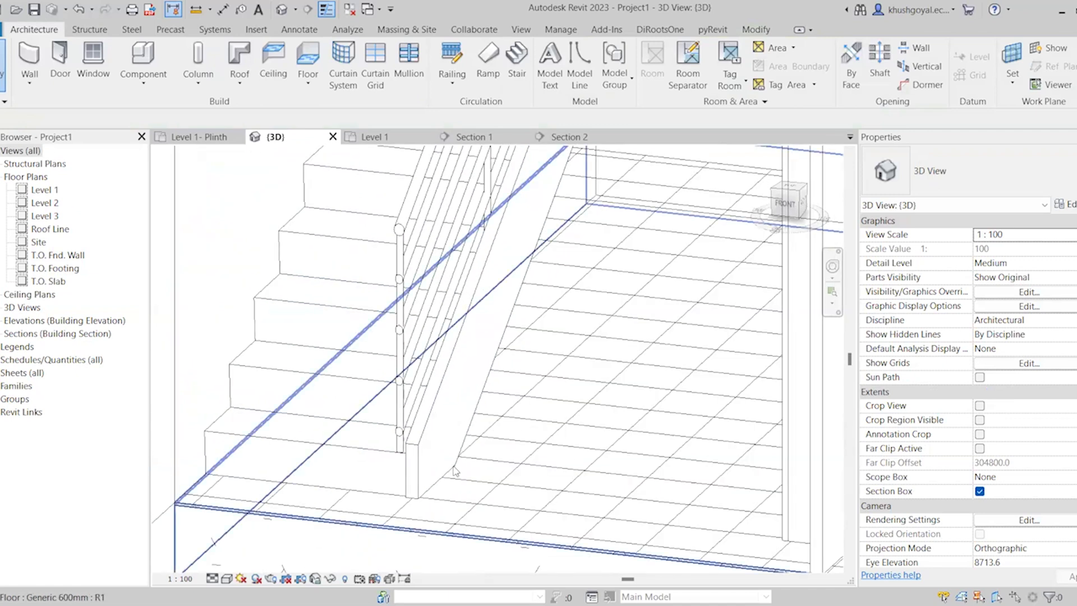
{"action": "scroll", "coordinate": [454, 471], "scroll_direction": "down", "scroll_amount": 2}
{"action": "scroll", "coordinate": [475, 333], "scroll_direction": "down", "scroll_amount": 3}
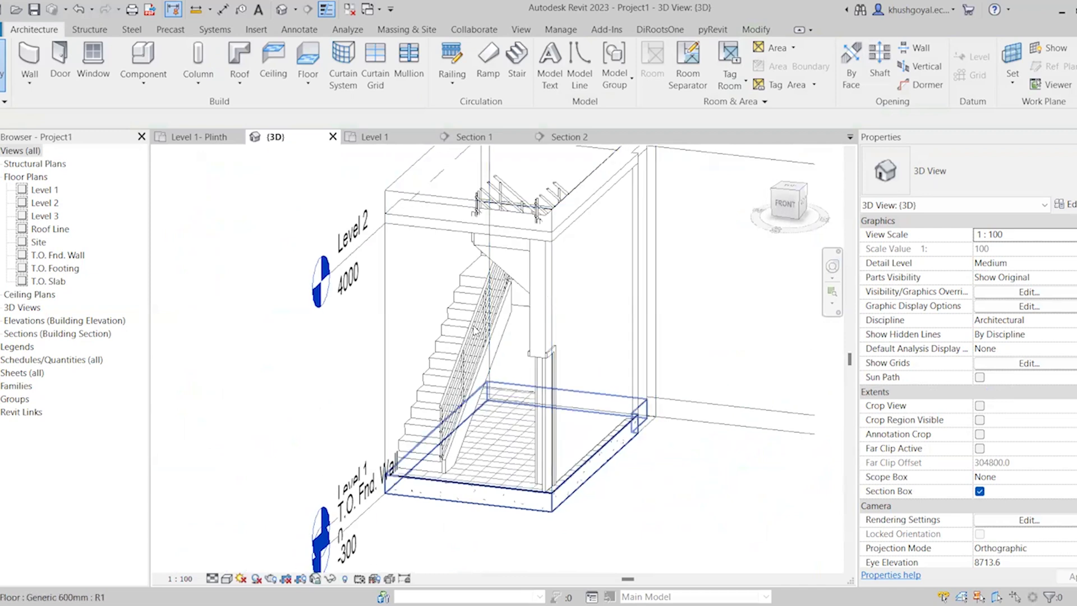
{"action": "left_click", "coordinate": [475, 333]}
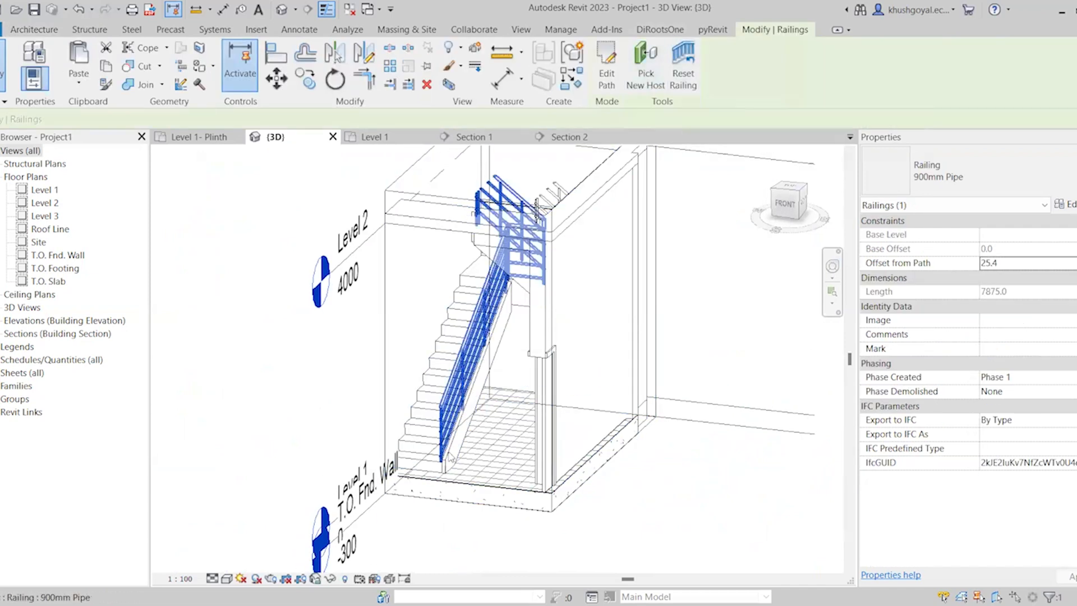
{"action": "scroll", "coordinate": [462, 394], "scroll_direction": "up", "scroll_amount": 1}
Inspect the Circulation stair's runs and supports in edit mode in the Level 1 plan and close the edit
{"action": "left_click", "coordinate": [400, 143]}
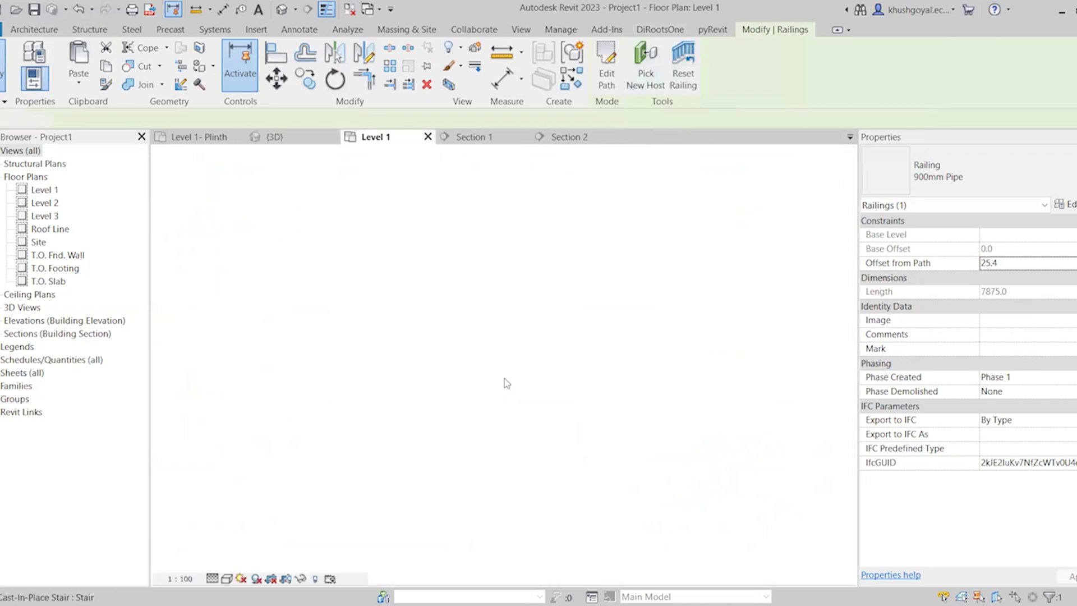
{"action": "left_click", "coordinate": [504, 378]}
{"action": "left_click", "coordinate": [607, 56]}
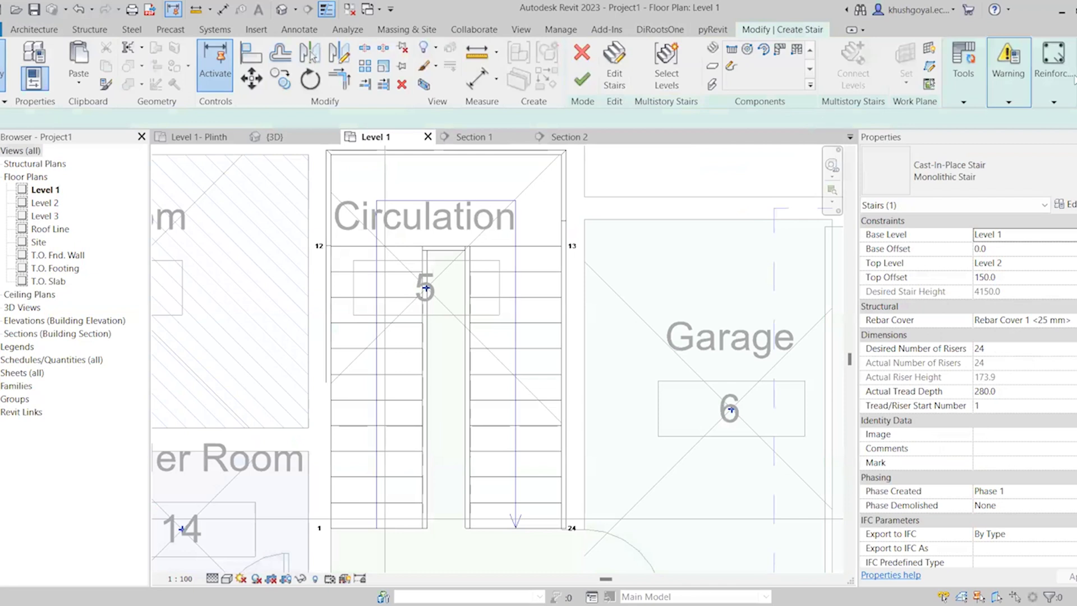
{"action": "scroll", "coordinate": [644, 364], "scroll_direction": "down", "scroll_amount": 1}
{"action": "scroll", "coordinate": [644, 364], "scroll_direction": "down", "scroll_amount": 2}
{"action": "scroll", "coordinate": [639, 359], "scroll_direction": "up", "scroll_amount": 1}
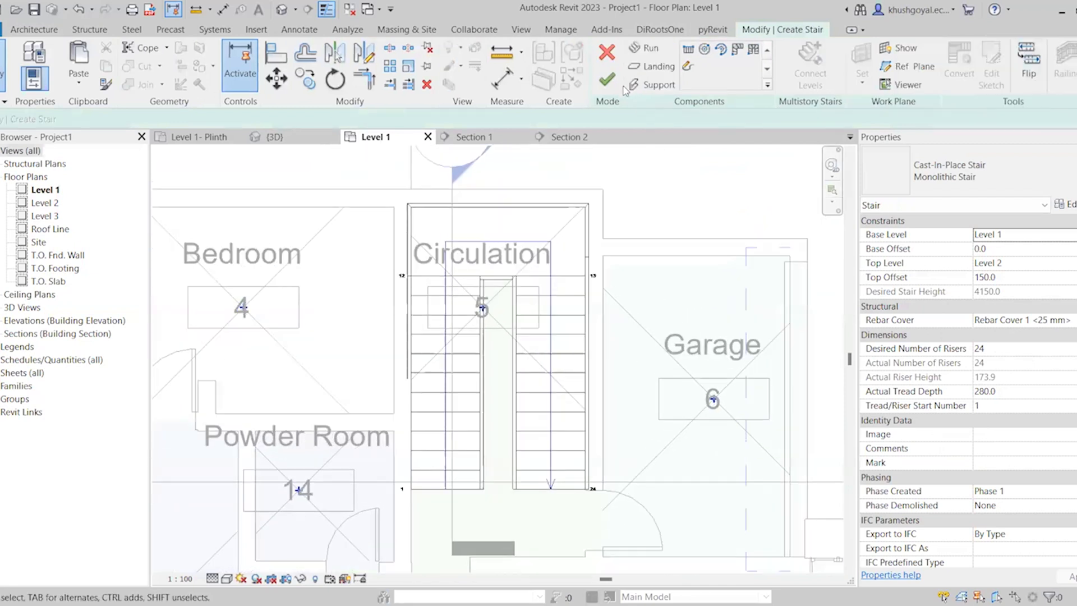
{"action": "left_click", "coordinate": [600, 84]}
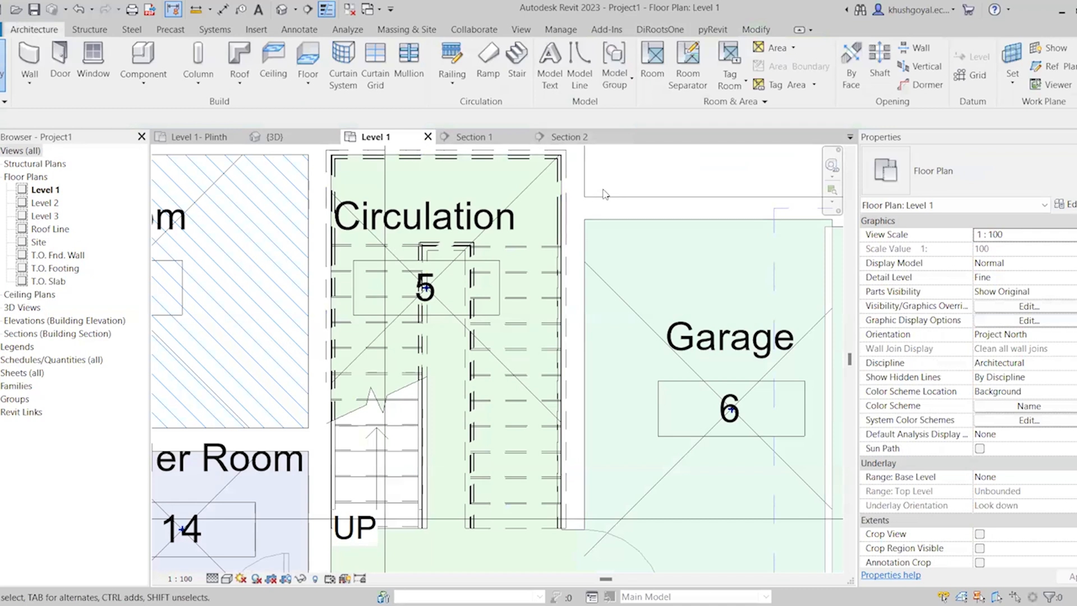
Start a new stair in the Level 1 plan with the Default railing positioned on the Stringer
{"action": "scroll", "coordinate": [382, 303], "scroll_direction": "down", "scroll_amount": 3}
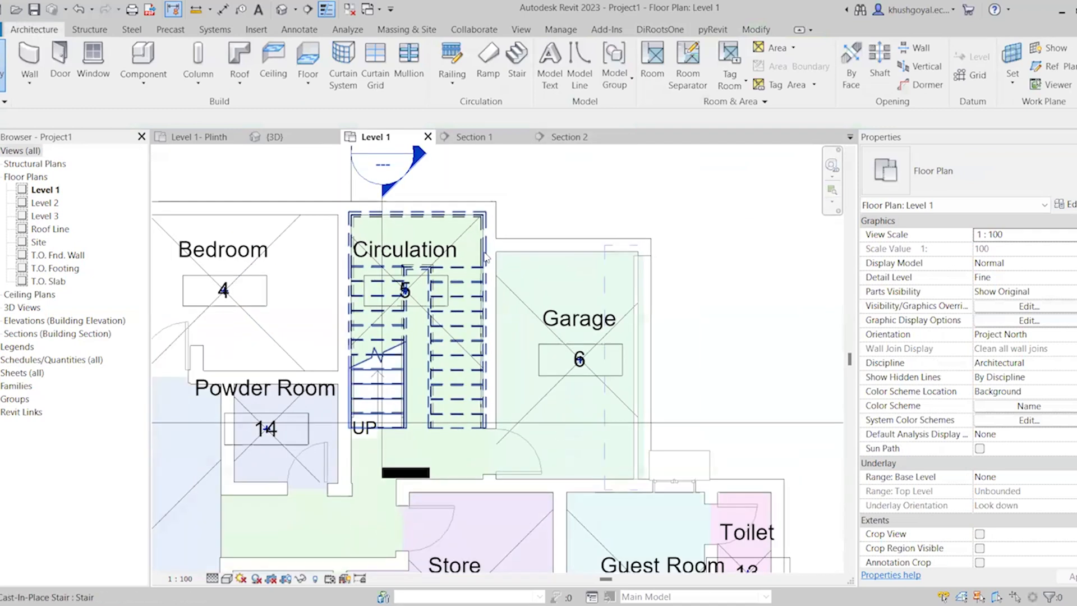
{"action": "scroll", "coordinate": [421, 320], "scroll_direction": "up", "scroll_amount": 3}
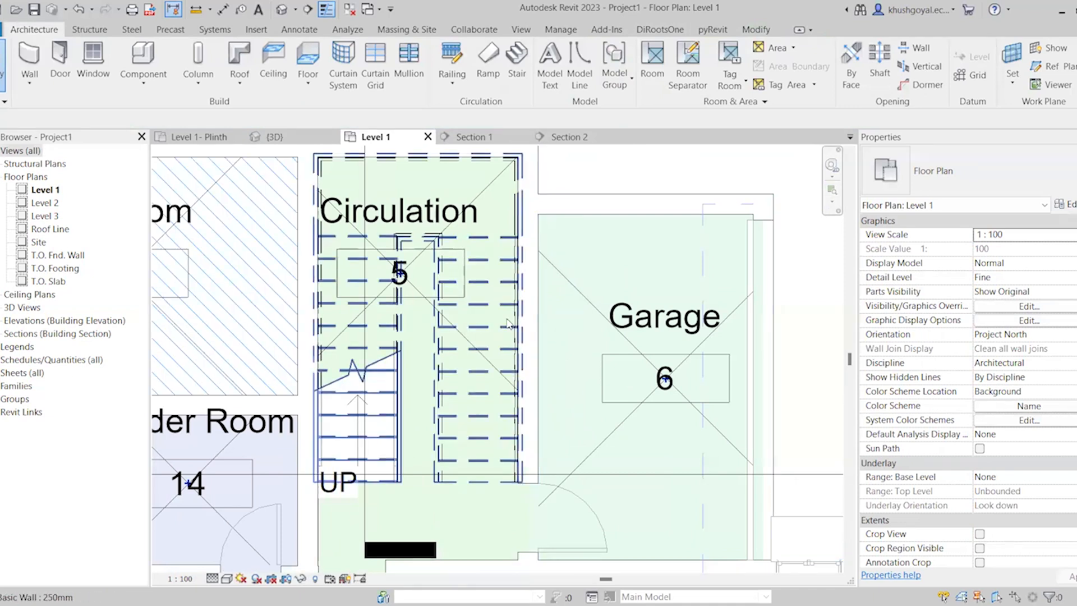
{"action": "scroll", "coordinate": [508, 324], "scroll_direction": "down", "scroll_amount": 3}
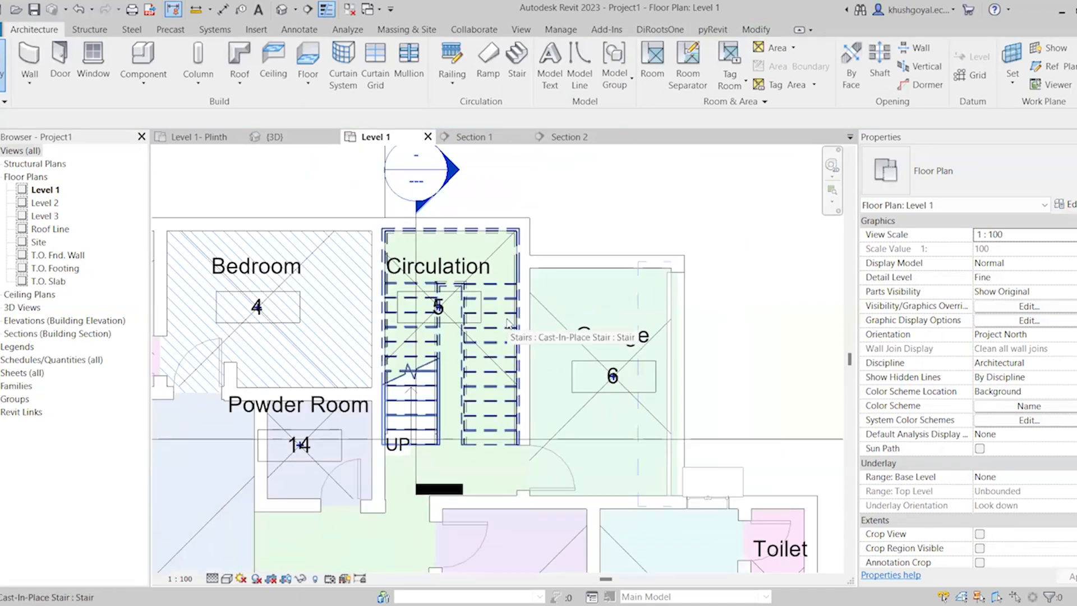
{"action": "scroll", "coordinate": [466, 337], "scroll_direction": "down", "scroll_amount": 3}
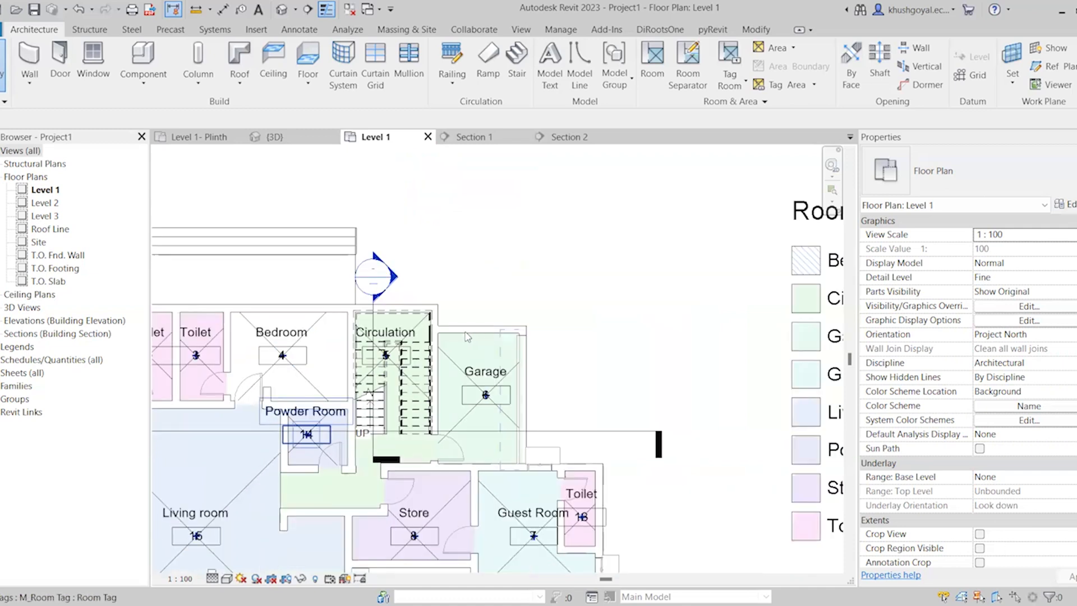
{"action": "scroll", "coordinate": [466, 336], "scroll_direction": "down", "scroll_amount": 3}
{"action": "scroll", "coordinate": [579, 365], "scroll_direction": "up", "scroll_amount": 2}
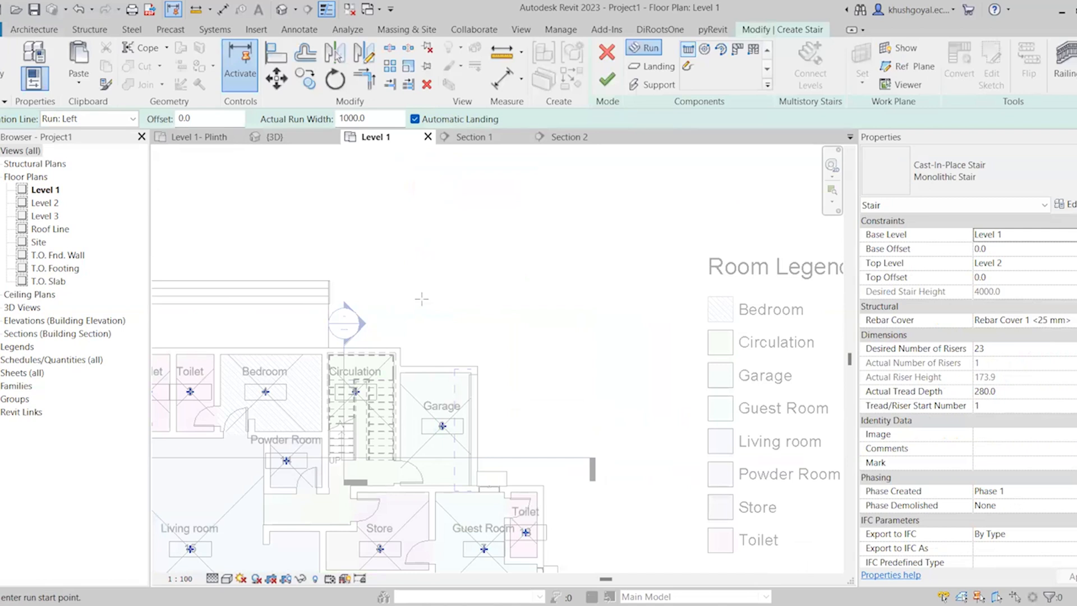
{"action": "left_click", "coordinate": [1057, 76]}
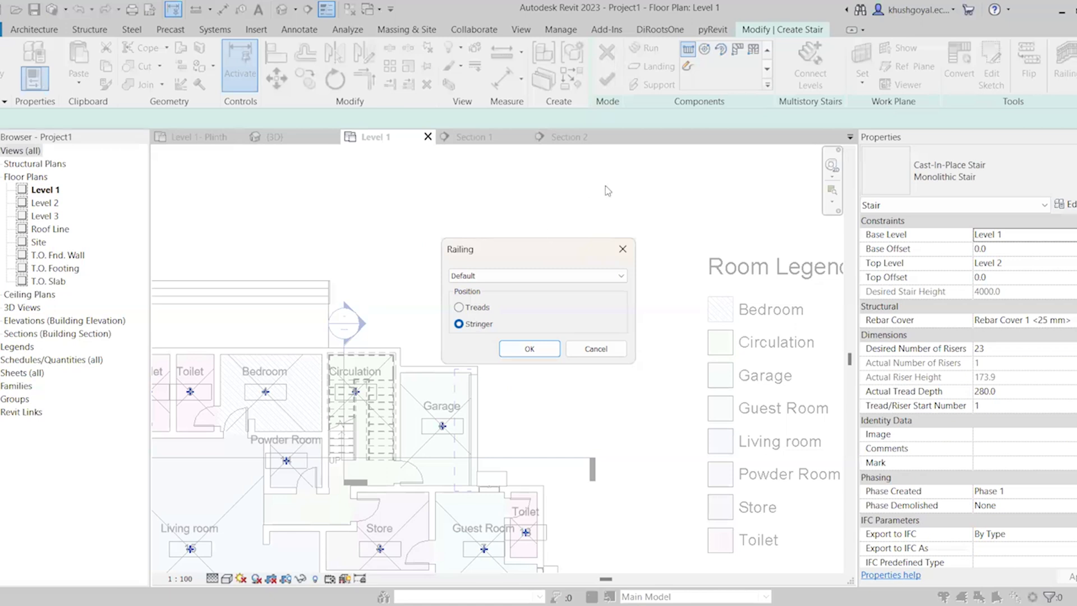
{"action": "left_click", "coordinate": [527, 349]}
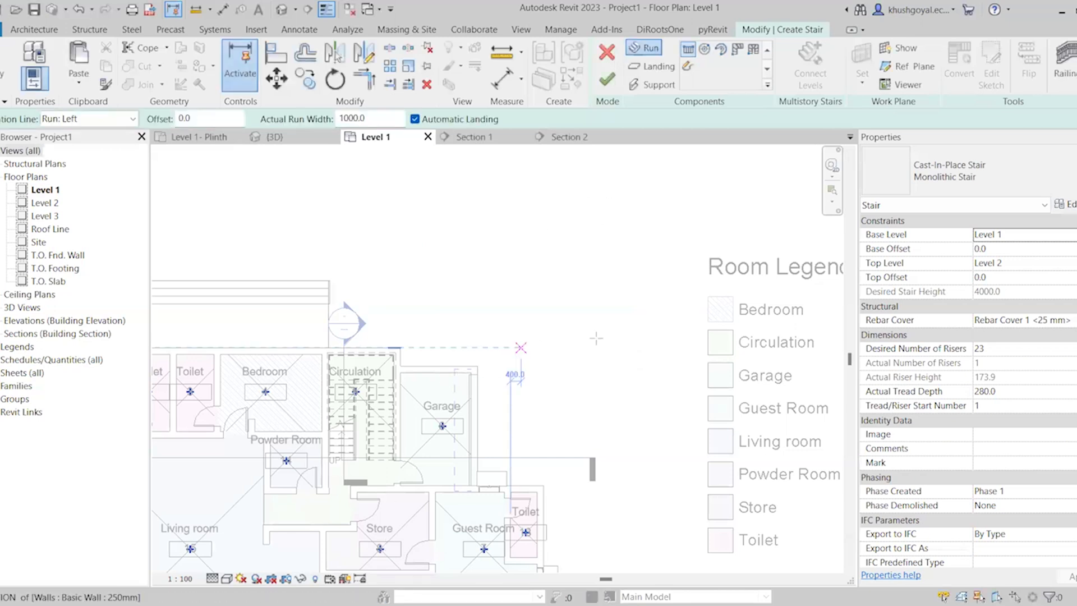
Set the new stair's Top Offset to 150 and its location line to Exterior Support: Left
{"action": "left_click", "coordinate": [1039, 277]}
{"action": "type", "text": "150"}
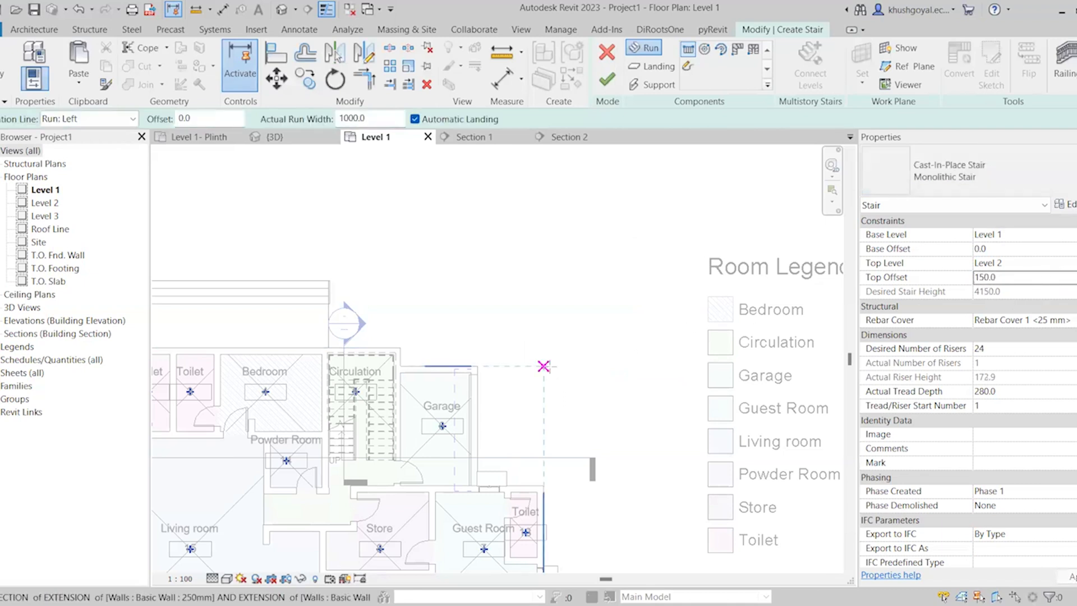
{"action": "left_click", "coordinate": [93, 119]}
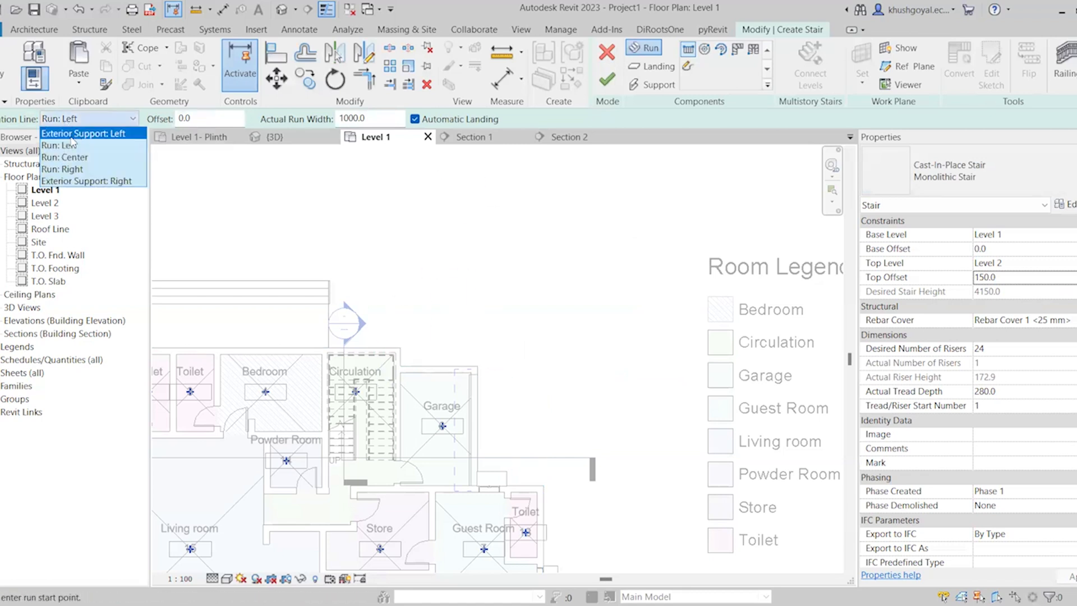
{"action": "left_click", "coordinate": [71, 134]}
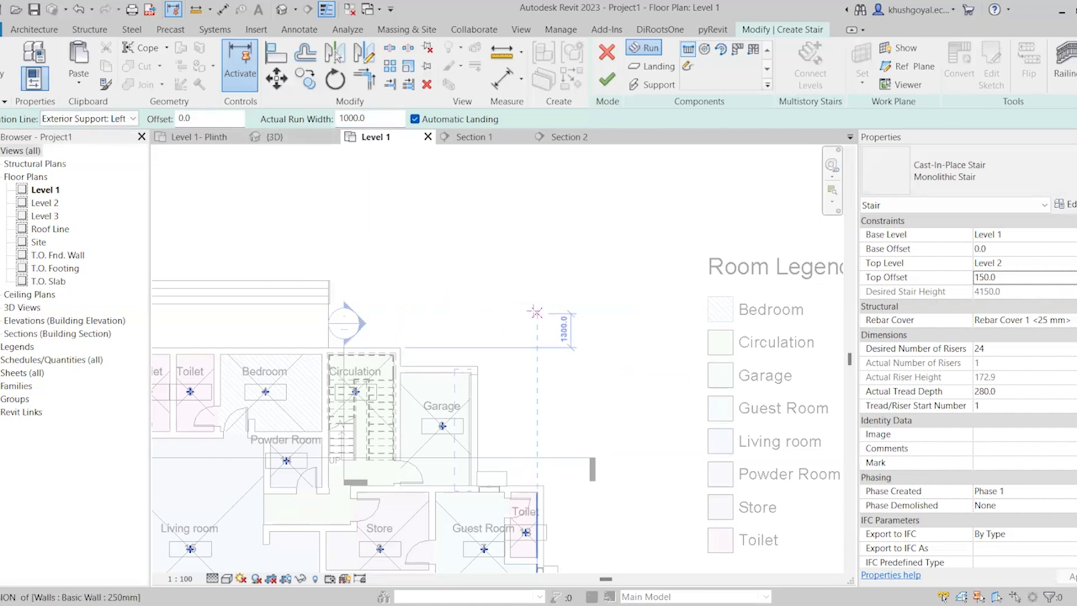
Draw two parallel opposite 12-riser runs, each 1000 mm wide, in the open area beyond the Garage
{"action": "scroll", "coordinate": [533, 312], "scroll_direction": "up", "scroll_amount": 1}
{"action": "left_click", "coordinate": [504, 383]}
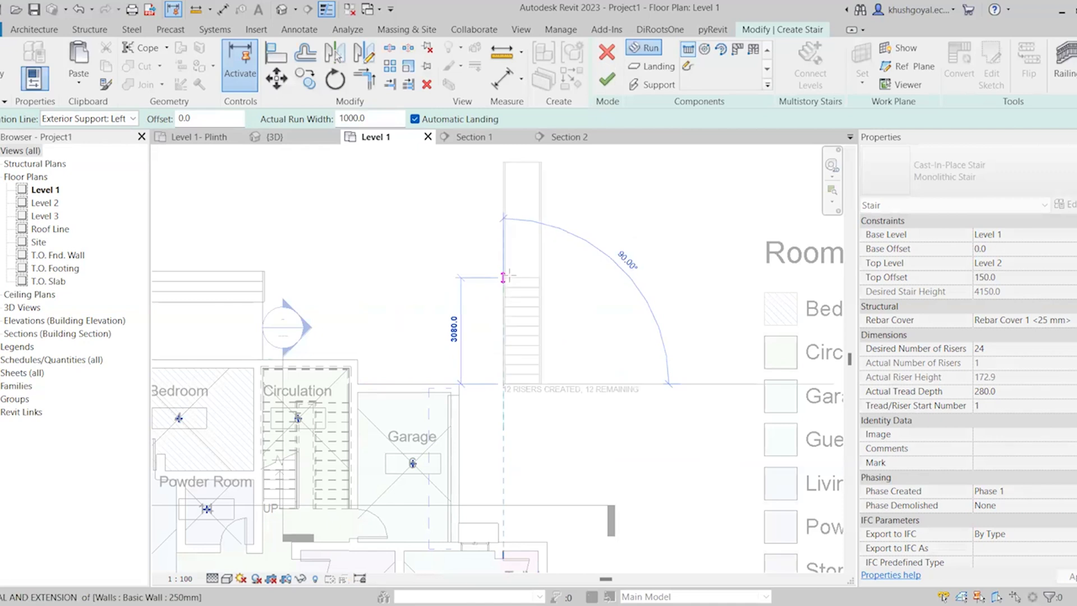
{"action": "left_click", "coordinate": [503, 277]}
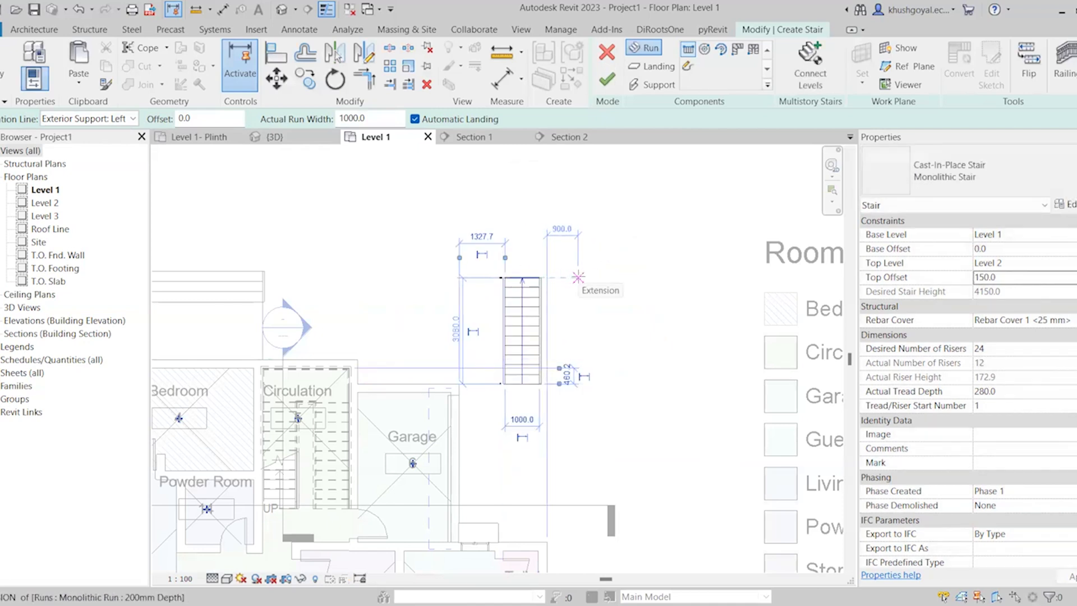
{"action": "left_click", "coordinate": [578, 277]}
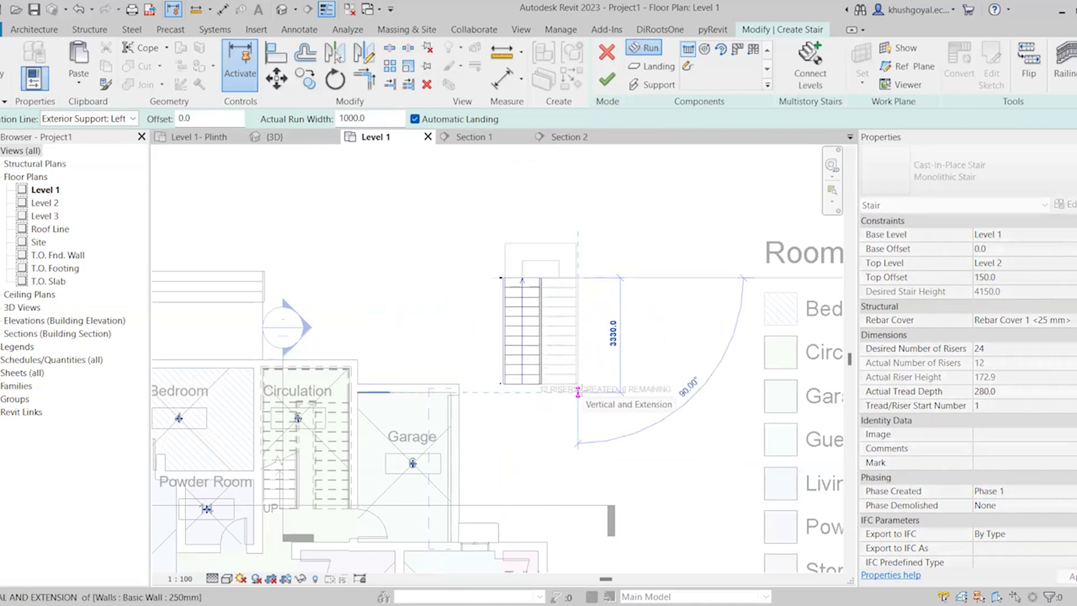
{"action": "left_click", "coordinate": [578, 392]}
{"action": "scroll", "coordinate": [609, 335], "scroll_direction": "up", "scroll_amount": 3}
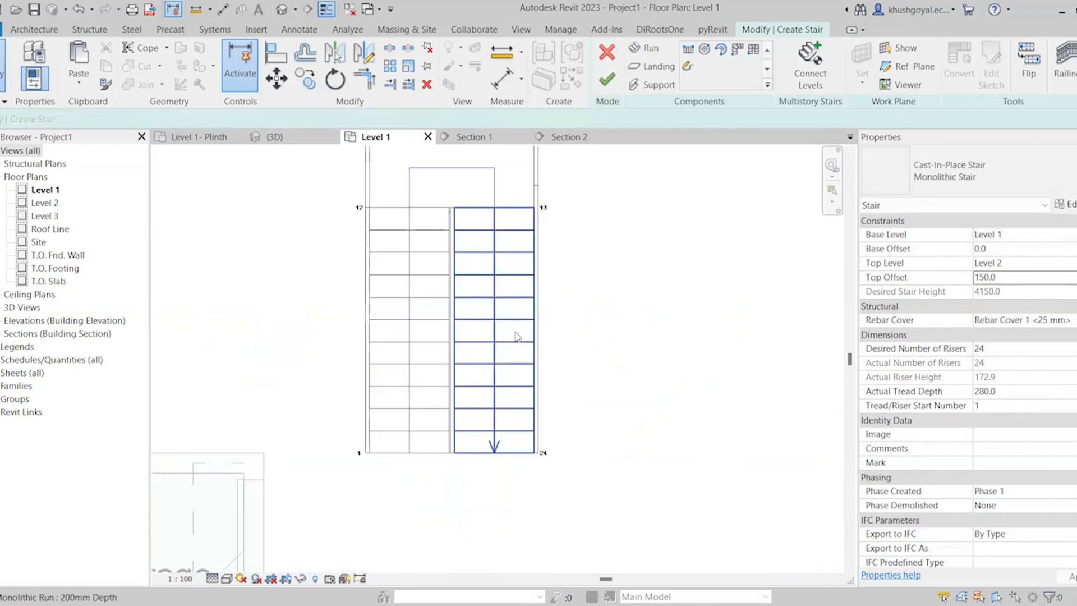
Move the second run outward to widen the gap between the flights and finish the stair
{"action": "left_click", "coordinate": [517, 336]}
{"action": "left_click_drag", "start_coordinate": [526, 293], "coordinate": [568, 293]}
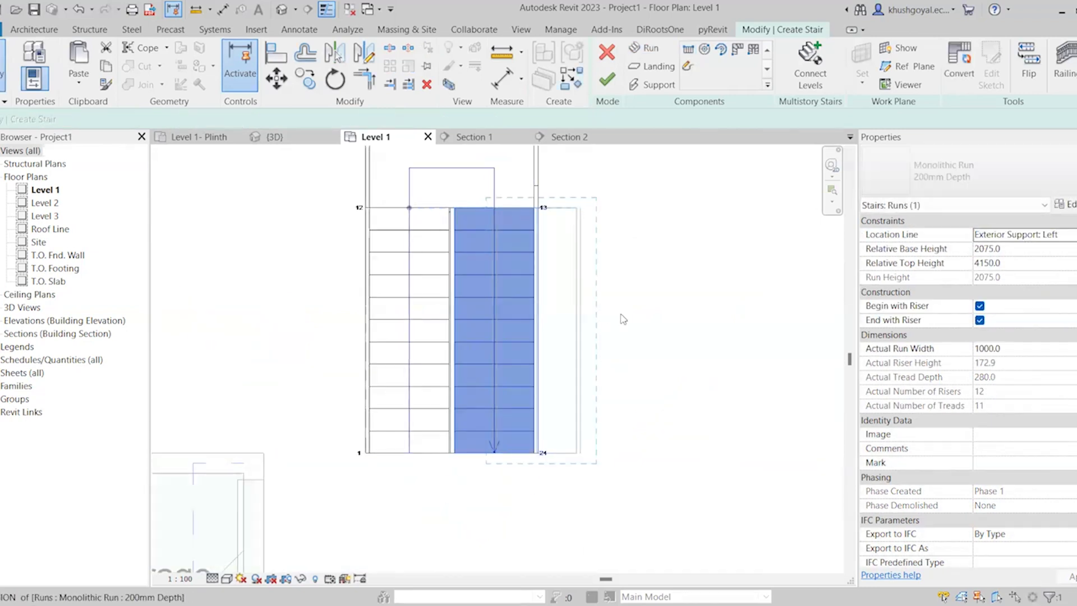
{"action": "left_click", "coordinate": [638, 388]}
{"action": "scroll", "coordinate": [637, 388], "scroll_direction": "down", "scroll_amount": 2}
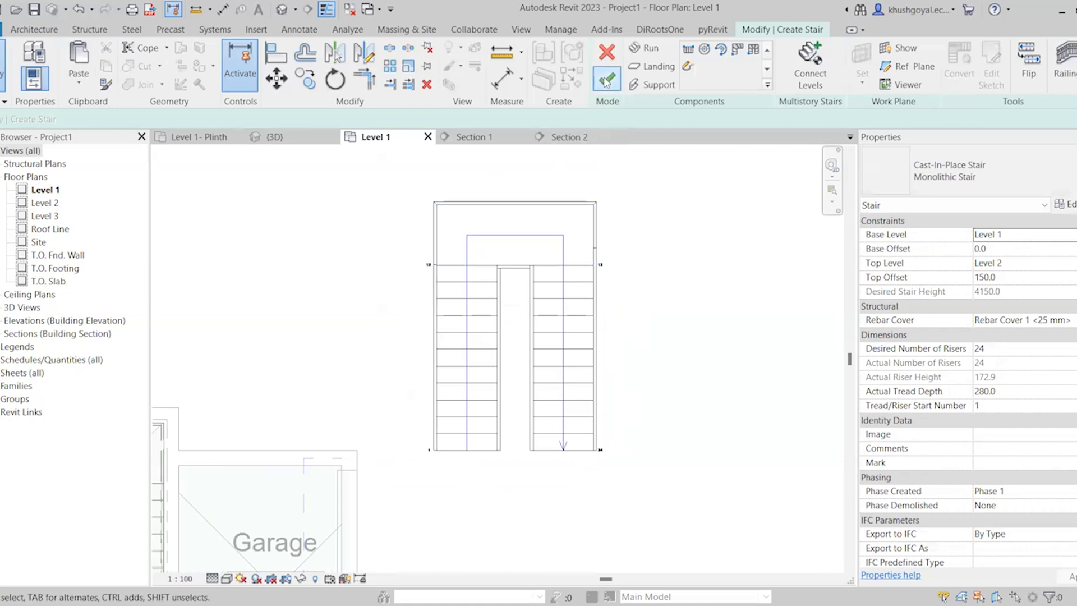
{"action": "left_click", "coordinate": [606, 82]}
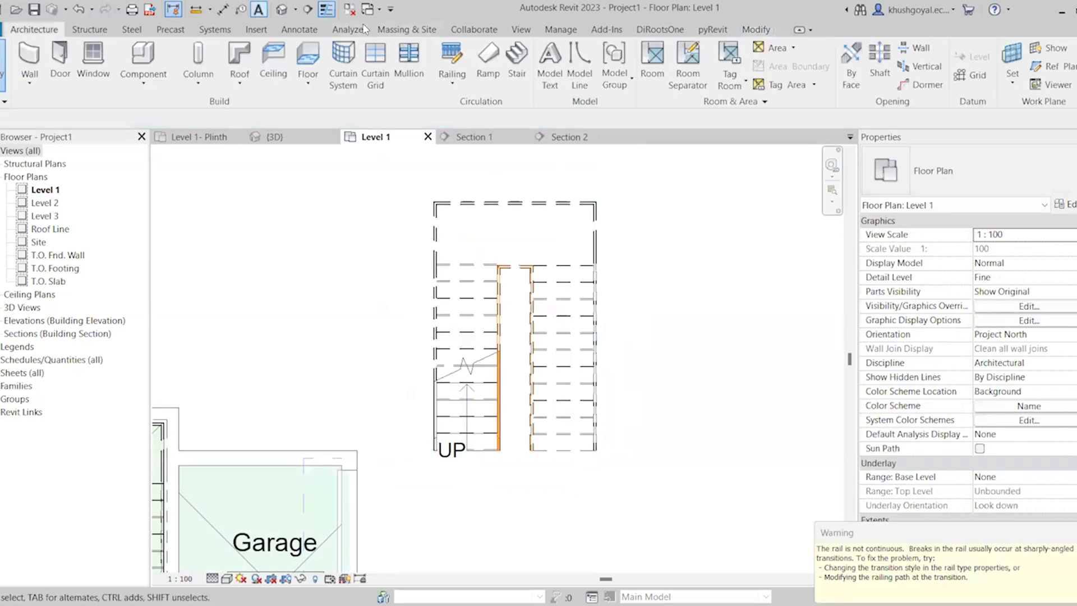
Turn off the 3D view's section box and examine how the new stair's railings sit on its stringers
{"action": "scroll", "coordinate": [363, 407], "scroll_direction": "down", "scroll_amount": 4}
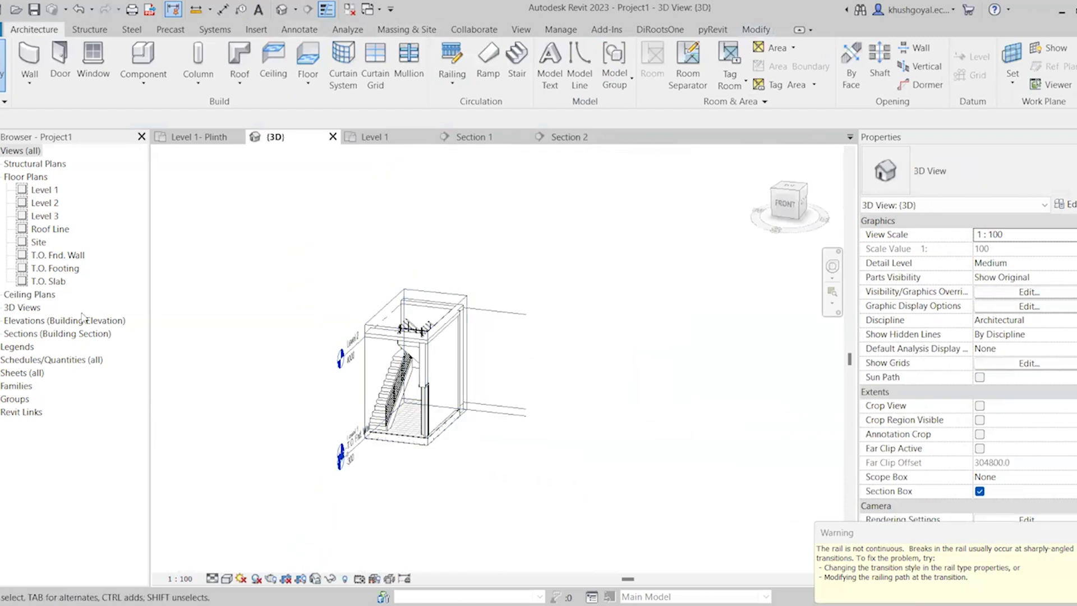
{"action": "left_click", "coordinate": [980, 491]}
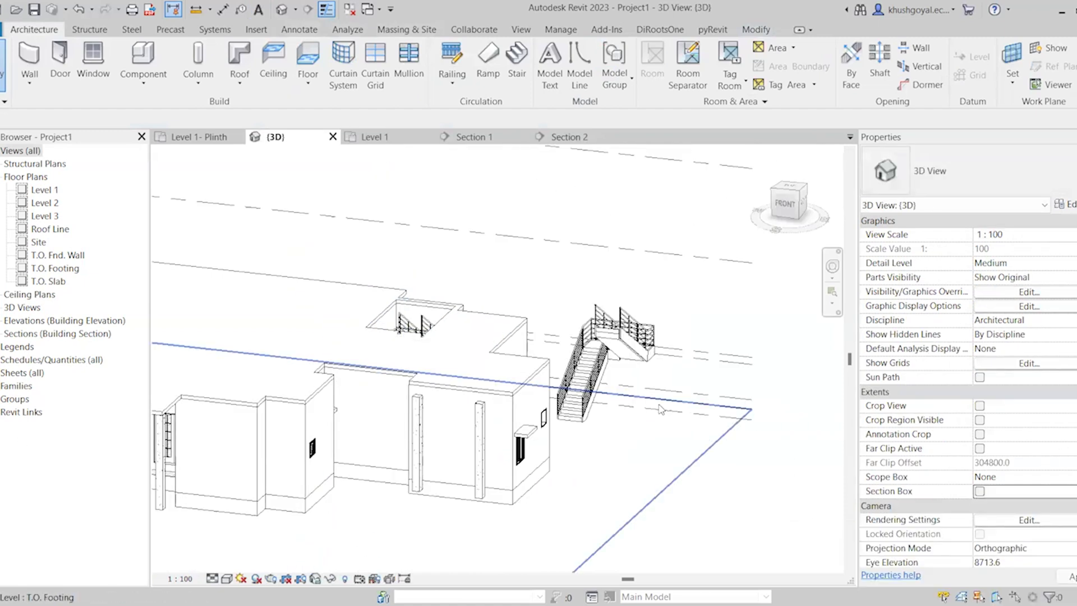
{"action": "scroll", "coordinate": [617, 395], "scroll_direction": "up", "scroll_amount": 5}
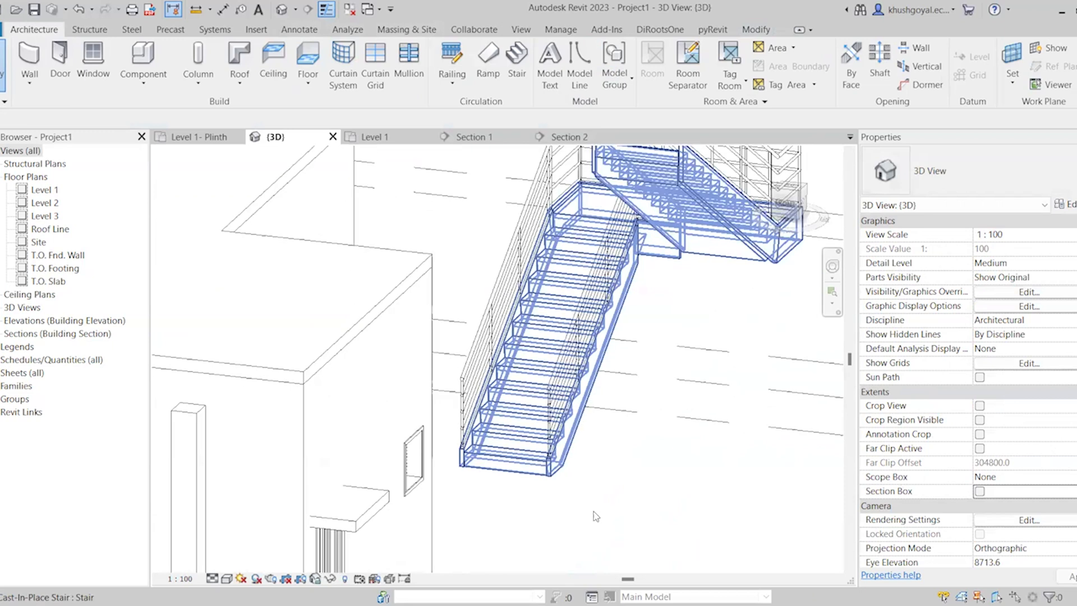
{"action": "scroll", "coordinate": [544, 253], "scroll_direction": "up", "scroll_amount": 5}
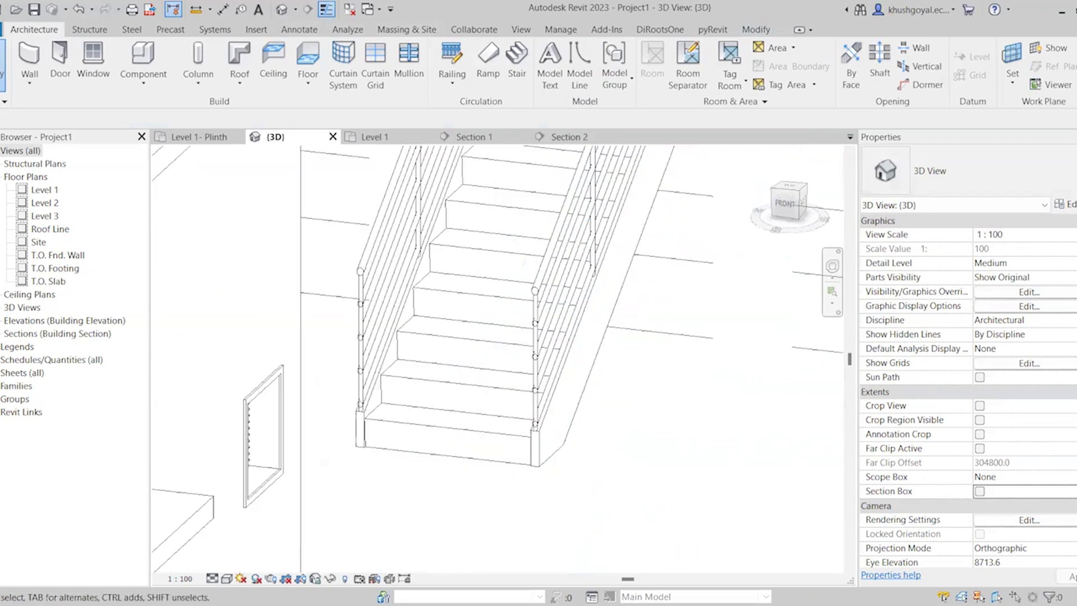
{"action": "left_click", "coordinate": [543, 254]}
{"action": "scroll", "coordinate": [544, 428], "scroll_direction": "down", "scroll_amount": 3}
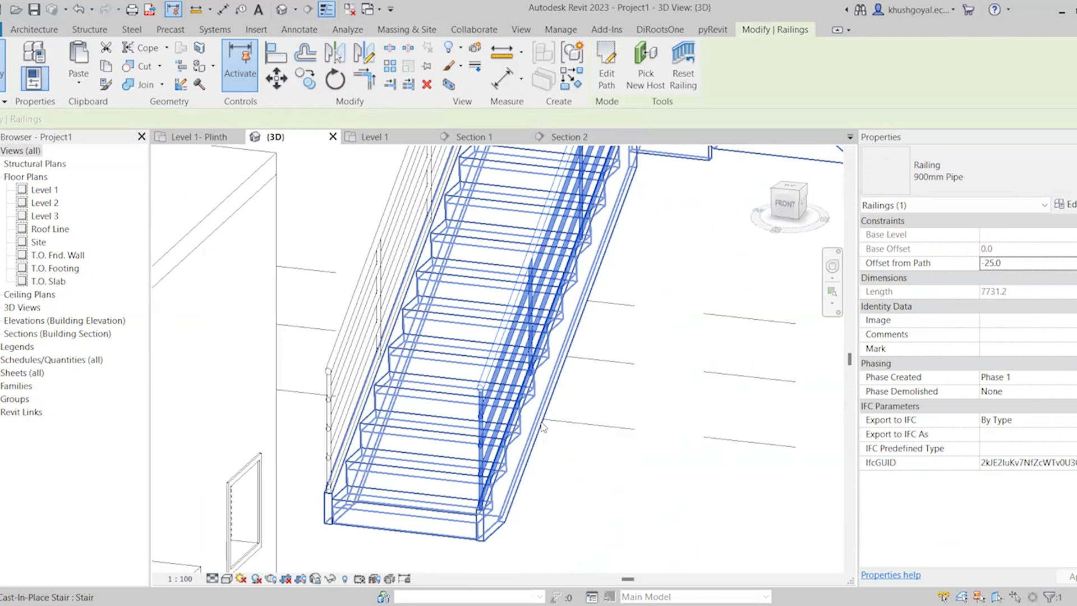
{"action": "left_click", "coordinate": [581, 495]}
{"action": "scroll", "coordinate": [564, 487], "scroll_direction": "down", "scroll_amount": 3}
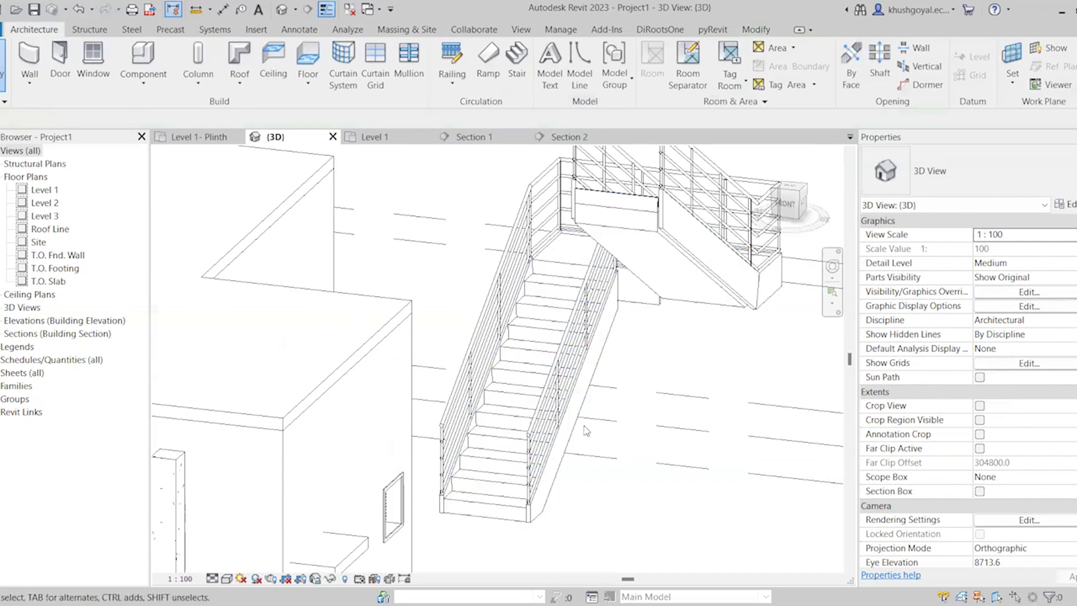
Select the inner railing of the house stair and compare its position with the detached stair in the Level 1 plan
{"action": "scroll", "coordinate": [563, 492], "scroll_direction": "down", "scroll_amount": 5}
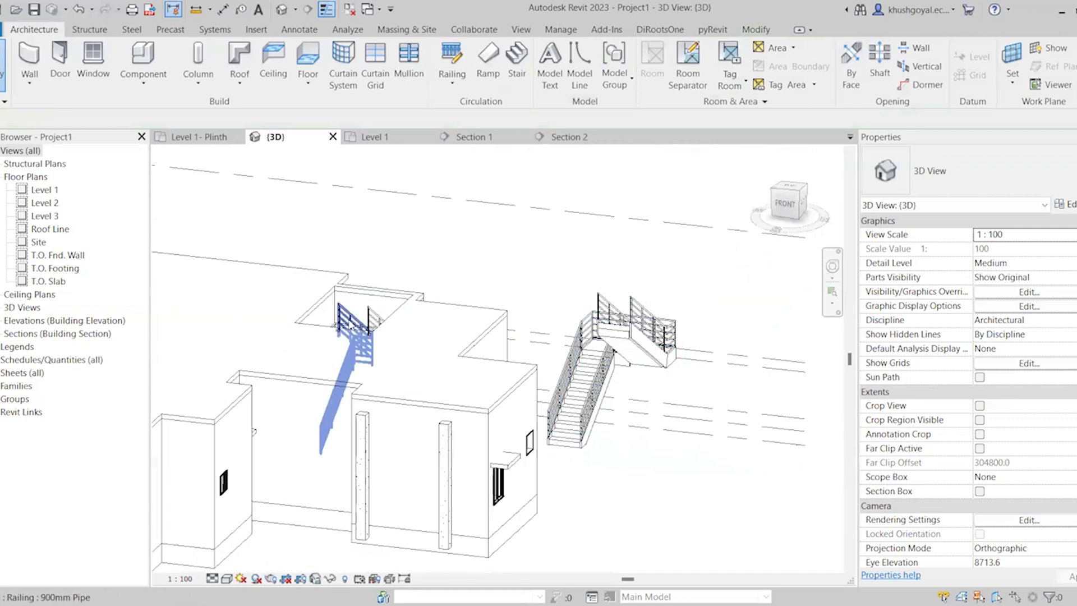
{"action": "left_click", "coordinate": [350, 325]}
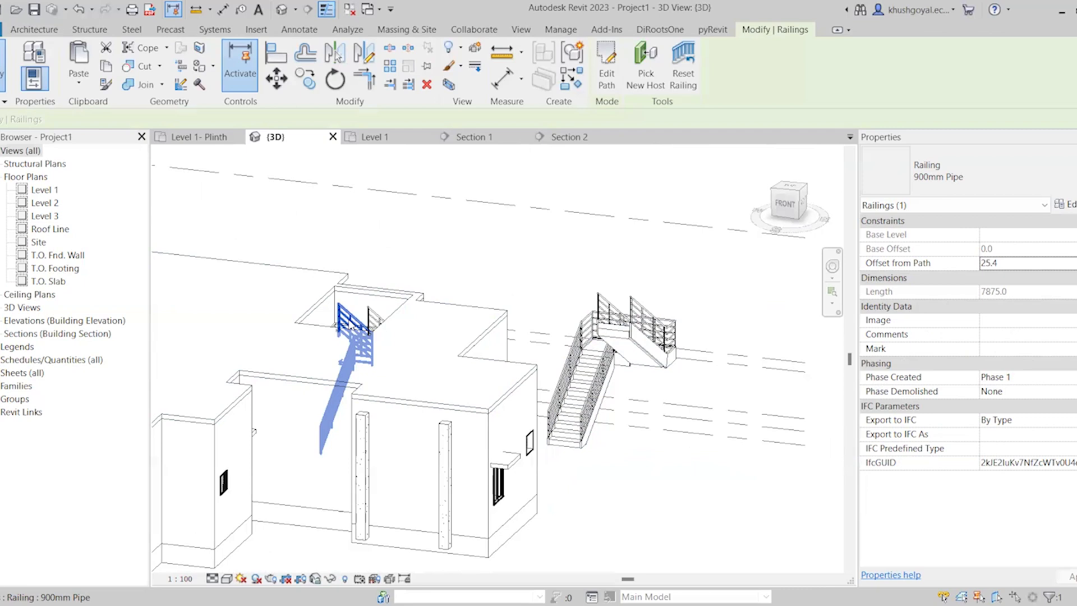
{"action": "left_click", "coordinate": [390, 138]}
{"action": "scroll", "coordinate": [625, 344], "scroll_direction": "down", "scroll_amount": 3}
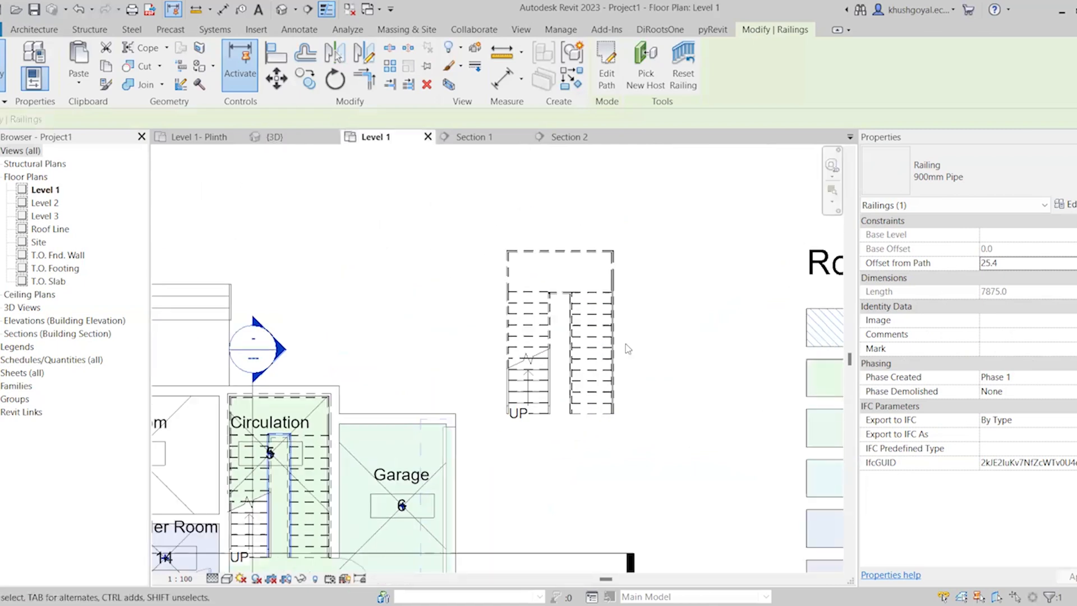
{"action": "scroll", "coordinate": [521, 261], "scroll_direction": "down", "scroll_amount": 2}
{"action": "scroll", "coordinate": [610, 320], "scroll_direction": "up", "scroll_amount": 3}
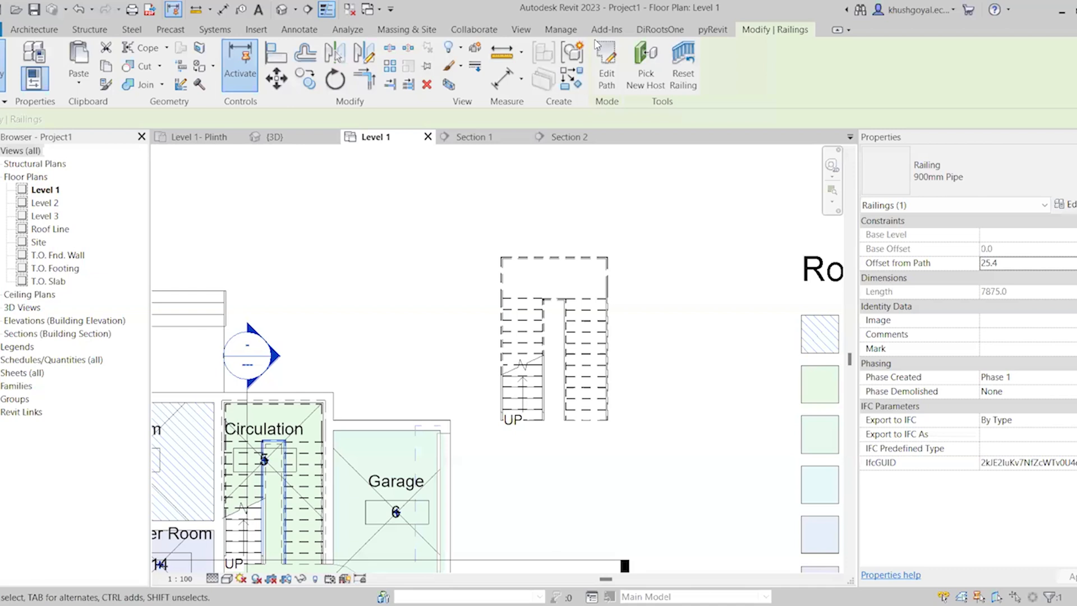
{"action": "scroll", "coordinate": [627, 229], "scroll_direction": "down", "scroll_amount": 2}
{"action": "left_click", "coordinate": [35, 33]}
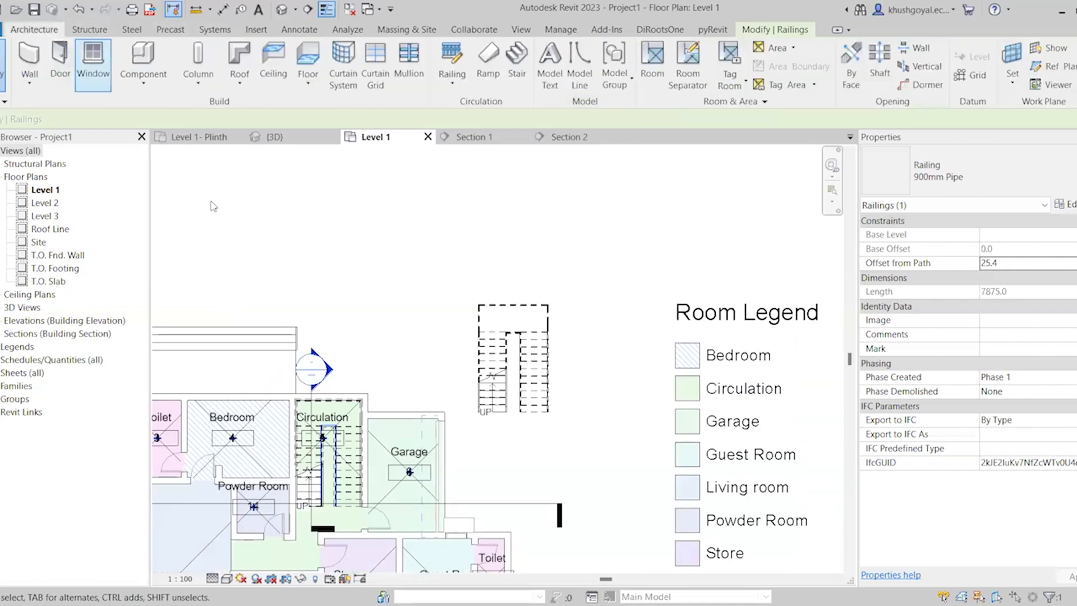
{"action": "scroll", "coordinate": [305, 246], "scroll_direction": "down", "scroll_amount": 4}
{"action": "scroll", "coordinate": [457, 284], "scroll_direction": "up", "scroll_amount": 5}
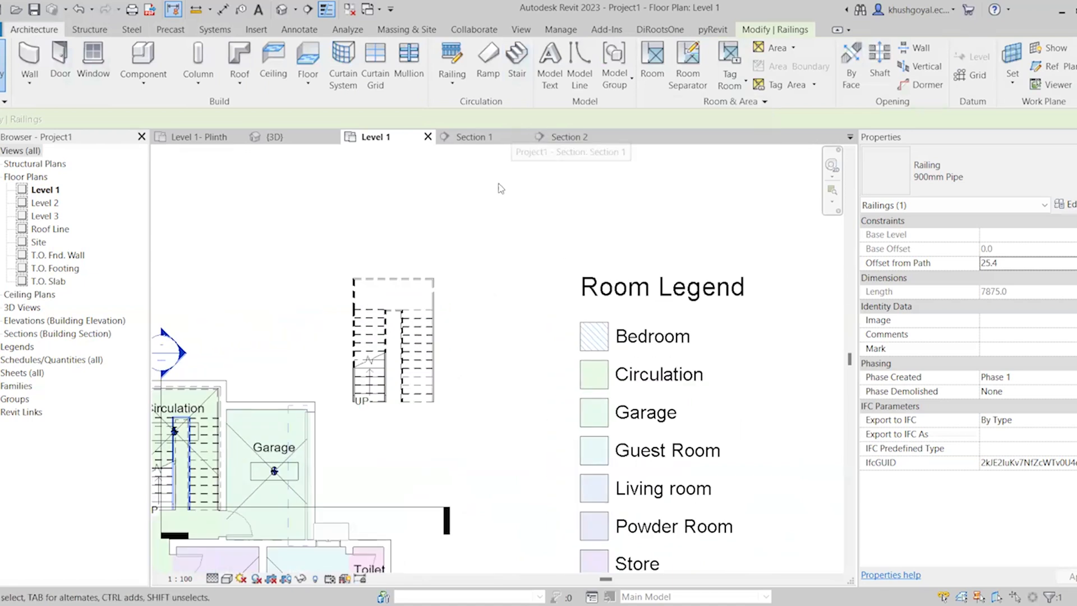
{"action": "scroll", "coordinate": [418, 337], "scroll_direction": "down", "scroll_amount": 2}
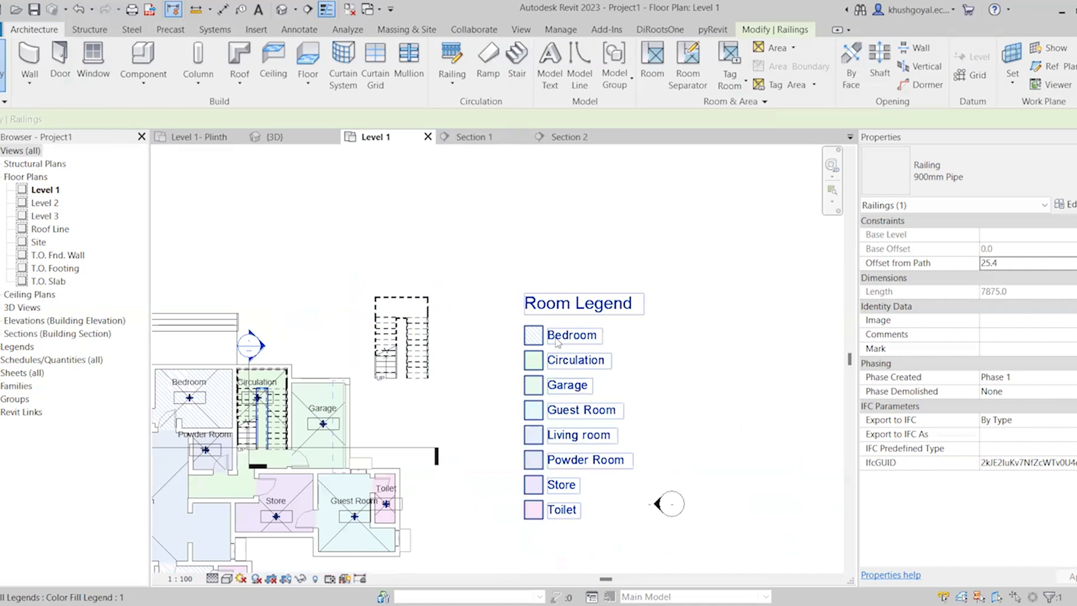
{"action": "scroll", "coordinate": [528, 362], "scroll_direction": "down", "scroll_amount": 3}
{"action": "scroll", "coordinate": [528, 361], "scroll_direction": "up", "scroll_amount": 4}
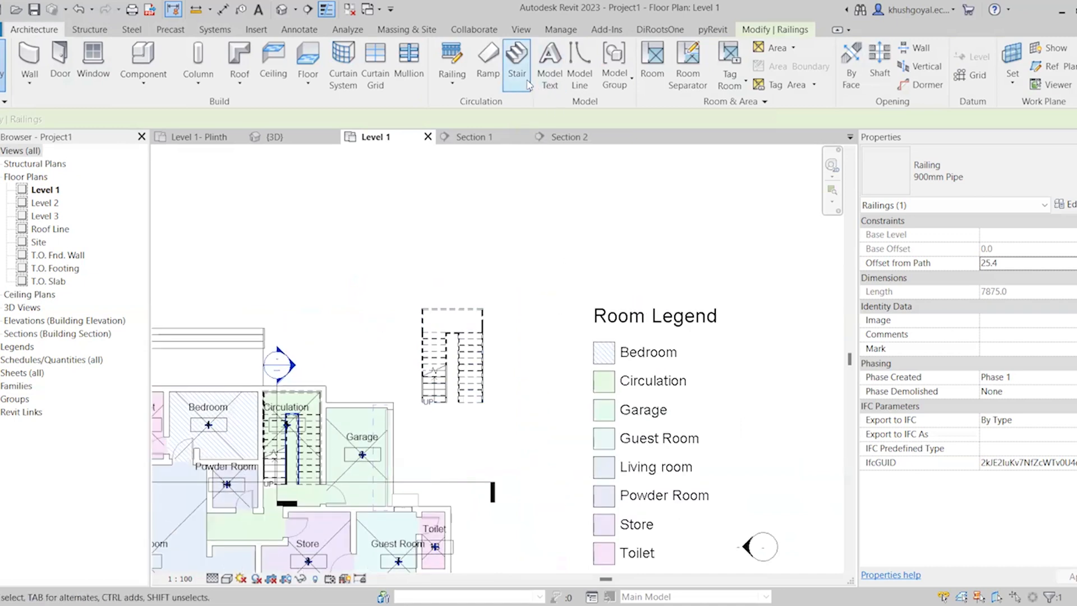
{"action": "left_click", "coordinate": [516, 67]}
{"action": "scroll", "coordinate": [361, 316], "scroll_direction": "down", "scroll_amount": 5}
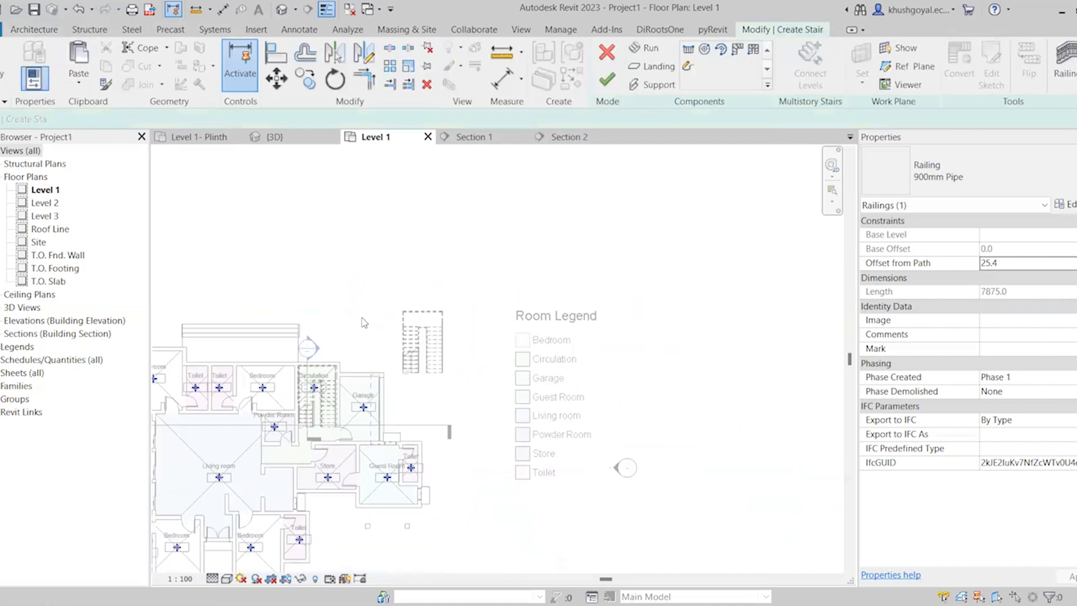
{"action": "scroll", "coordinate": [477, 370], "scroll_direction": "up", "scroll_amount": 6}
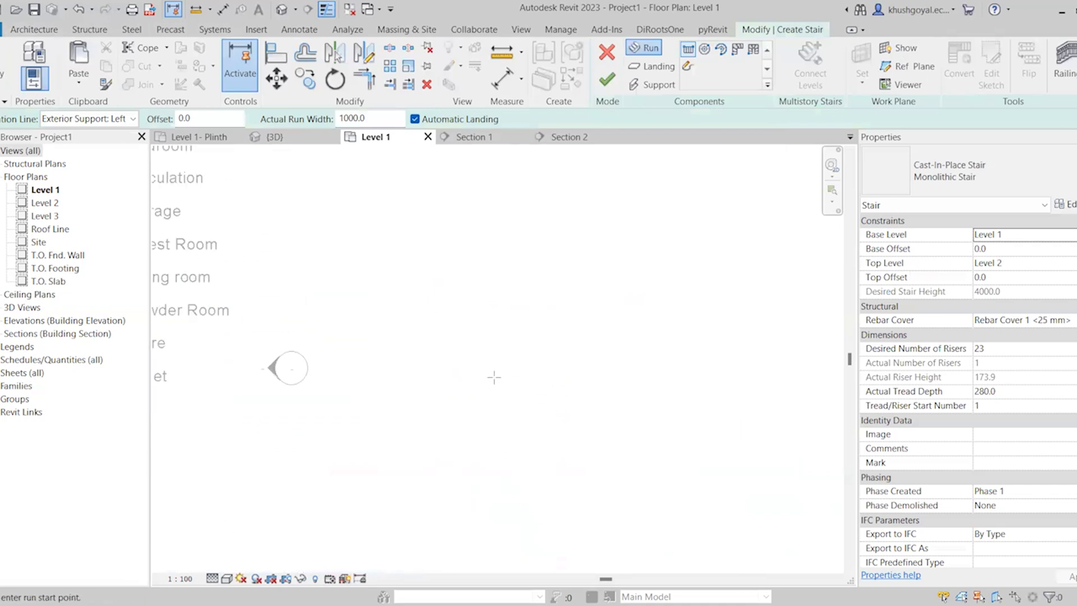
{"action": "scroll", "coordinate": [506, 376], "scroll_direction": "up", "scroll_amount": 2}
{"action": "scroll", "coordinate": [604, 371], "scroll_direction": "down", "scroll_amount": 5}
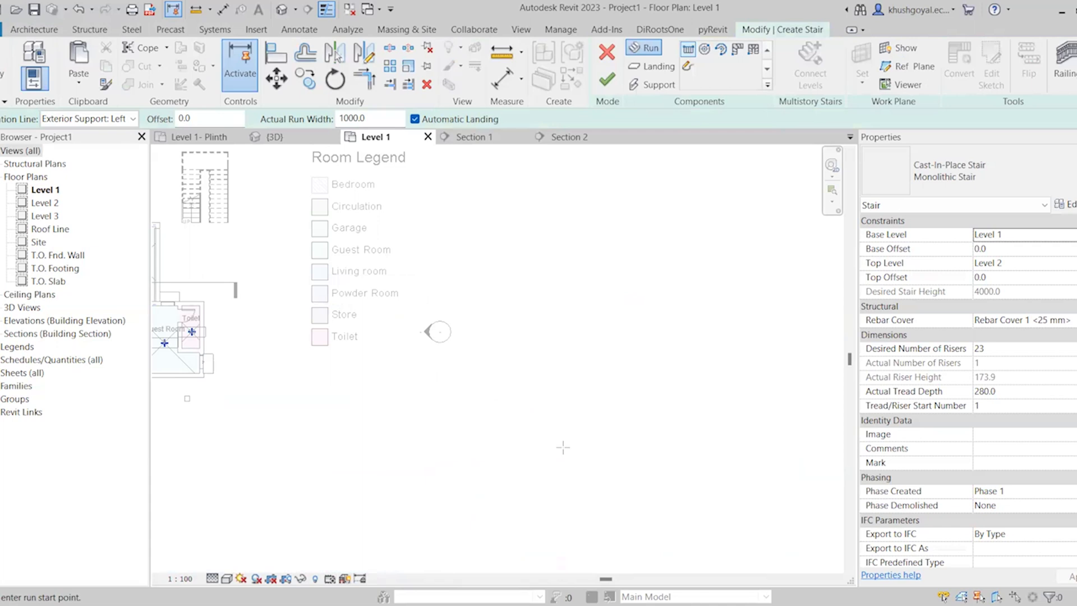
{"action": "scroll", "coordinate": [562, 447], "scroll_direction": "down", "scroll_amount": 3}
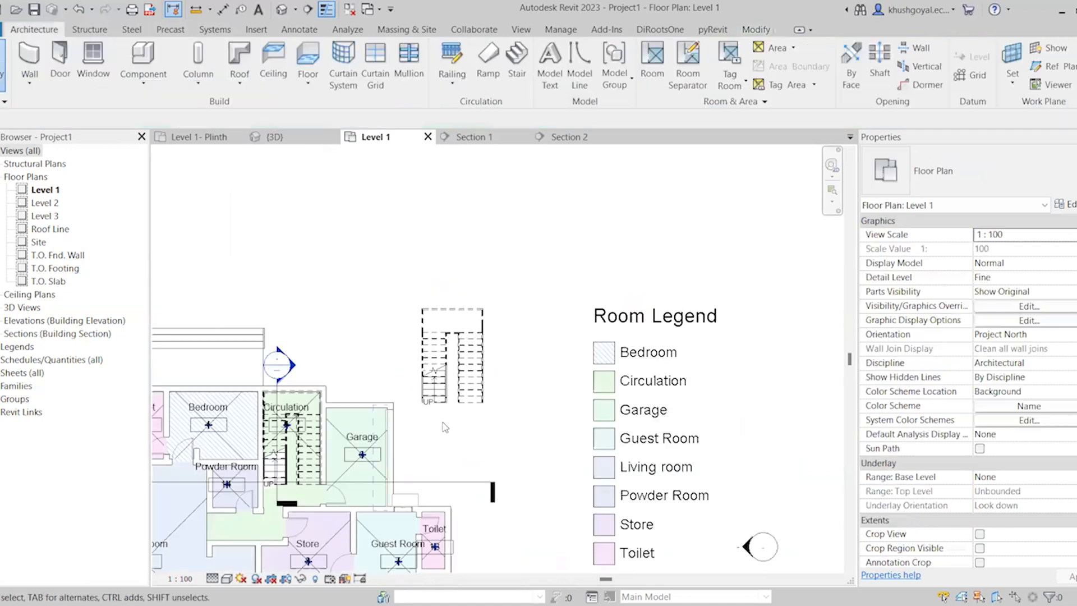
{"action": "scroll", "coordinate": [446, 422], "scroll_direction": "down", "scroll_amount": 4}
{"action": "scroll", "coordinate": [253, 432], "scroll_direction": "up", "scroll_amount": 6}
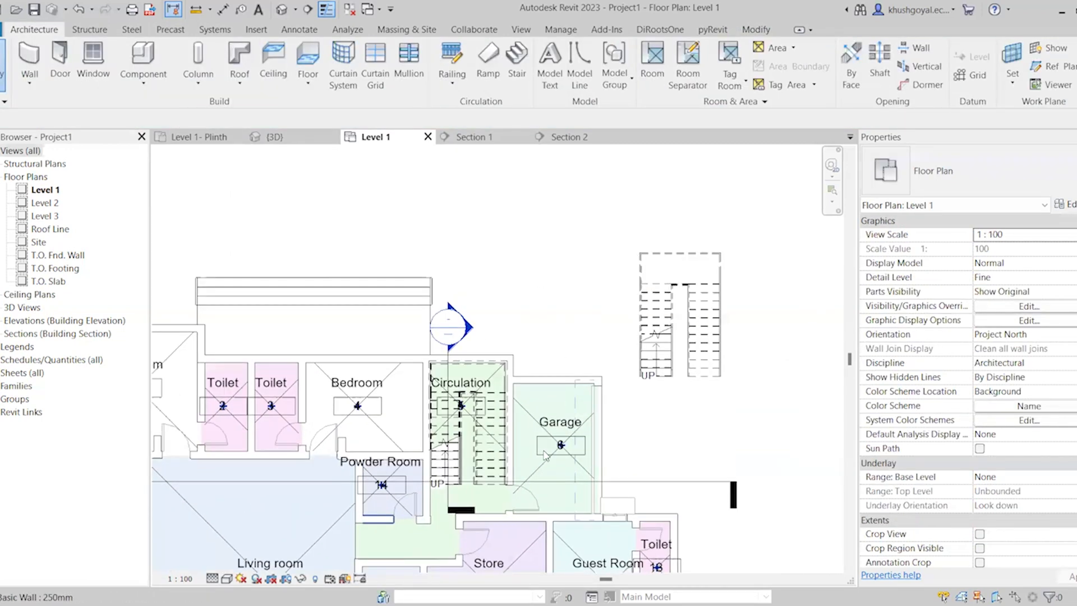
Change the type of the stair in the Circulation room to Precast Stair
{"action": "scroll", "coordinate": [376, 519], "scroll_direction": "up", "scroll_amount": 3}
{"action": "left_click", "coordinate": [482, 440]}
{"action": "left_click", "coordinate": [984, 162]}
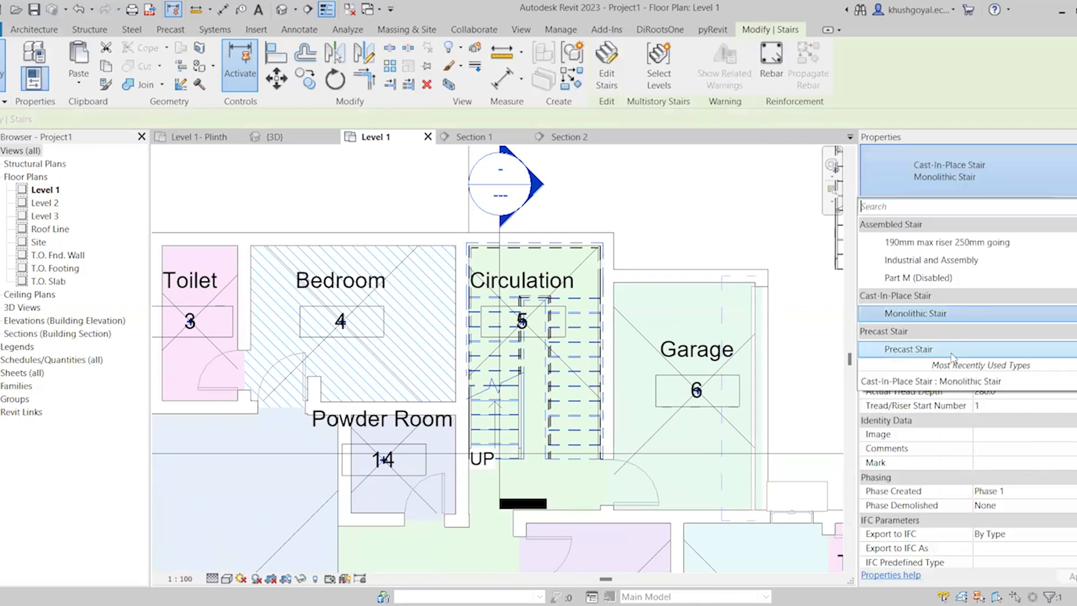
{"action": "left_click", "coordinate": [954, 350]}
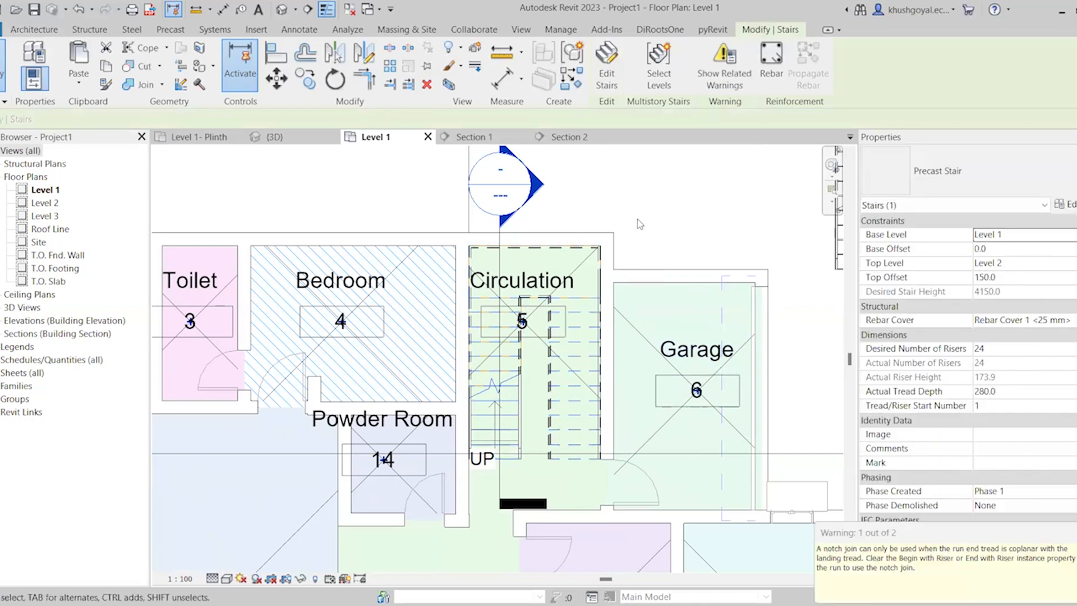
Go to the Section 2 view from its section line and examine the precast stair's flights and landing
{"action": "left_click", "coordinate": [499, 483]}
{"action": "right_click", "coordinate": [502, 479]}
{"action": "left_click", "coordinate": [610, 161]}
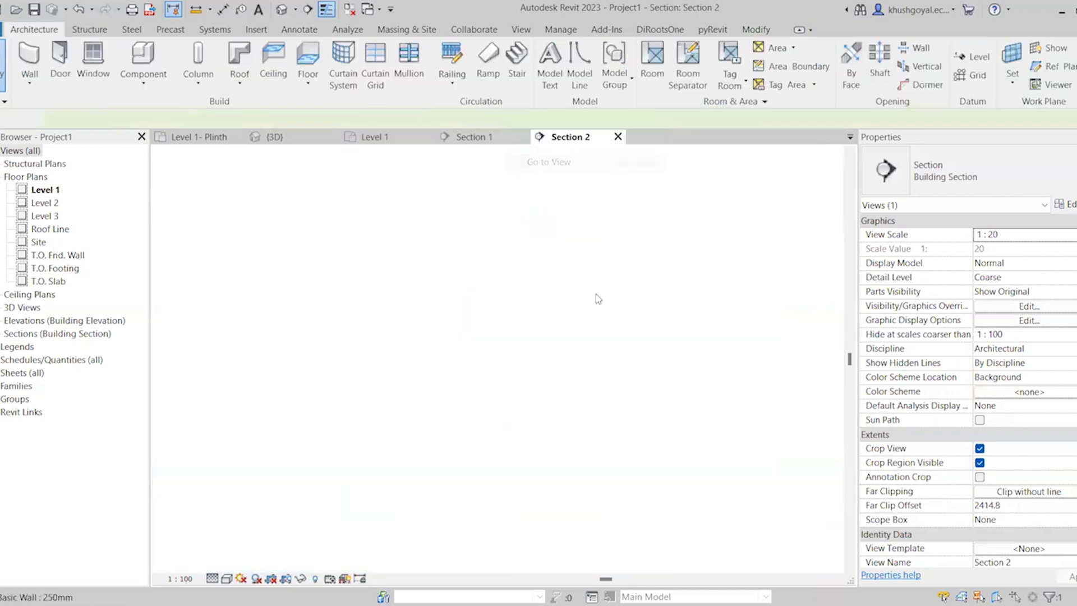
{"action": "scroll", "coordinate": [466, 353], "scroll_direction": "down", "scroll_amount": 1}
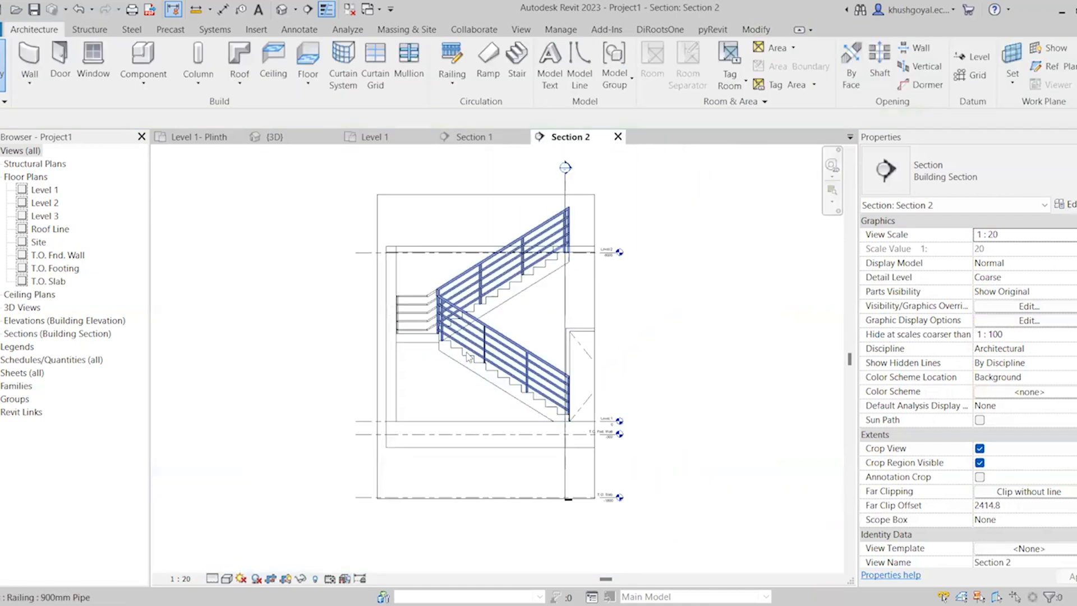
{"action": "left_click", "coordinate": [487, 338]}
{"action": "scroll", "coordinate": [561, 270], "scroll_direction": "up", "scroll_amount": 3}
{"action": "left_click", "coordinate": [549, 272]}
{"action": "left_click", "coordinate": [549, 273]}
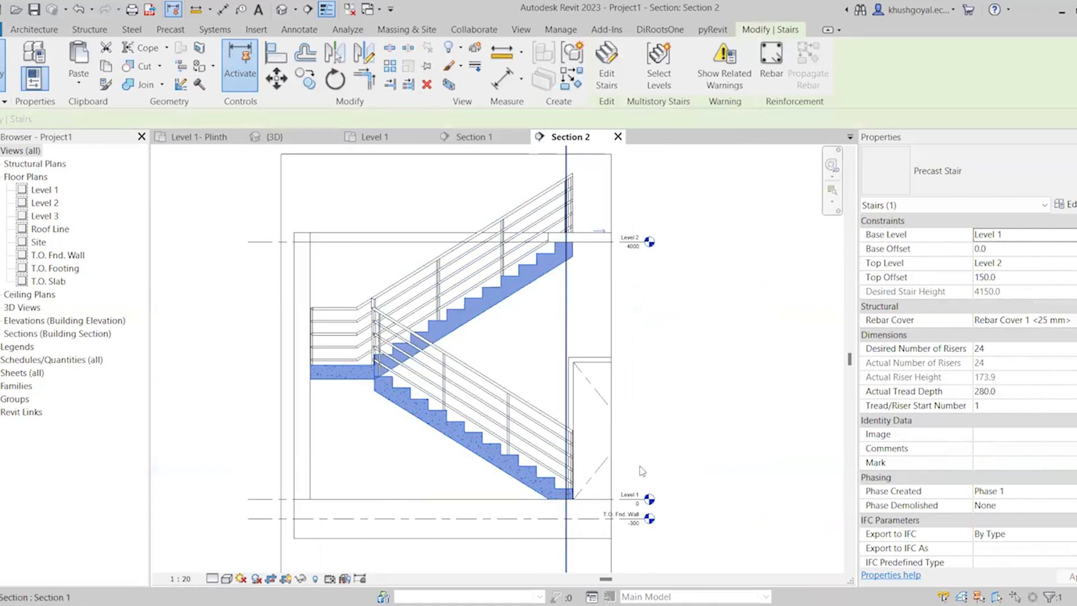
{"action": "key", "text": "Escape"}
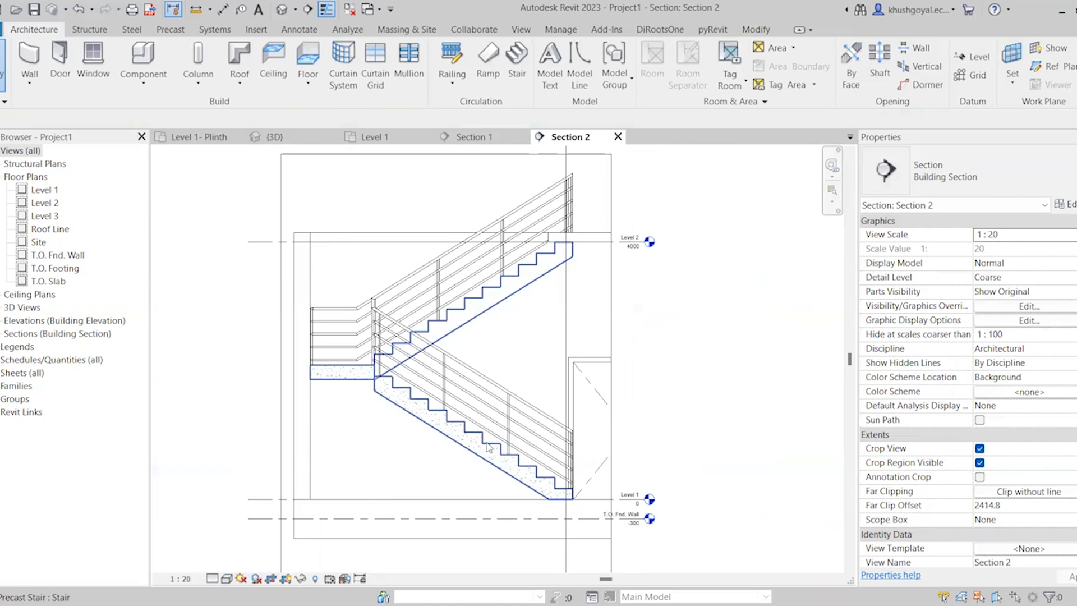
{"action": "scroll", "coordinate": [617, 343], "scroll_direction": "down", "scroll_amount": 3}
{"action": "scroll", "coordinate": [533, 356], "scroll_direction": "up", "scroll_amount": 3}
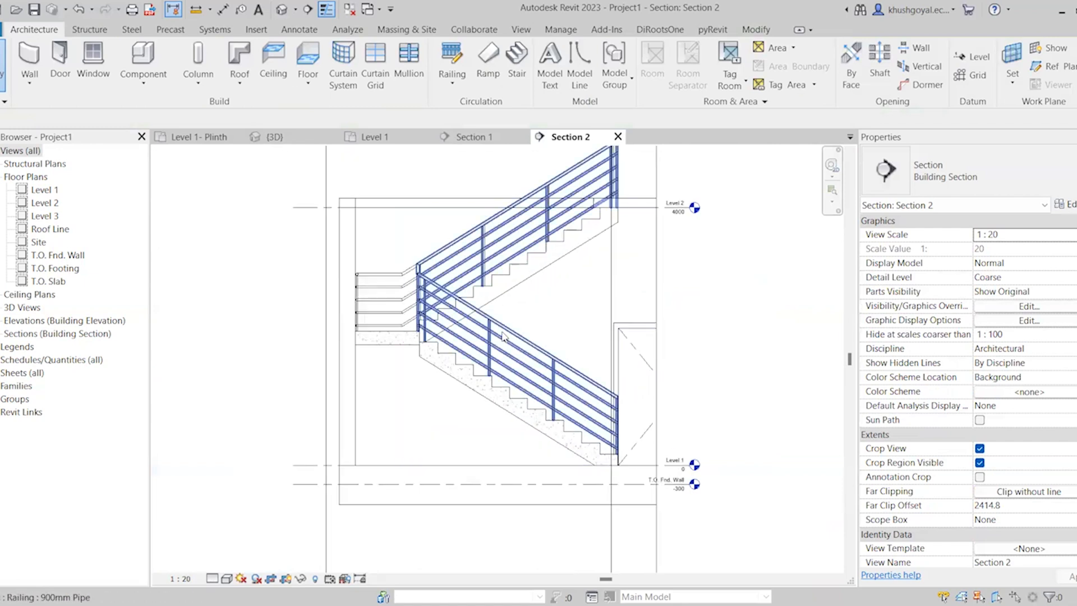
Delete the 900mm Pipe railings from the precast stair in Section 2
{"action": "left_click", "coordinate": [443, 371]}
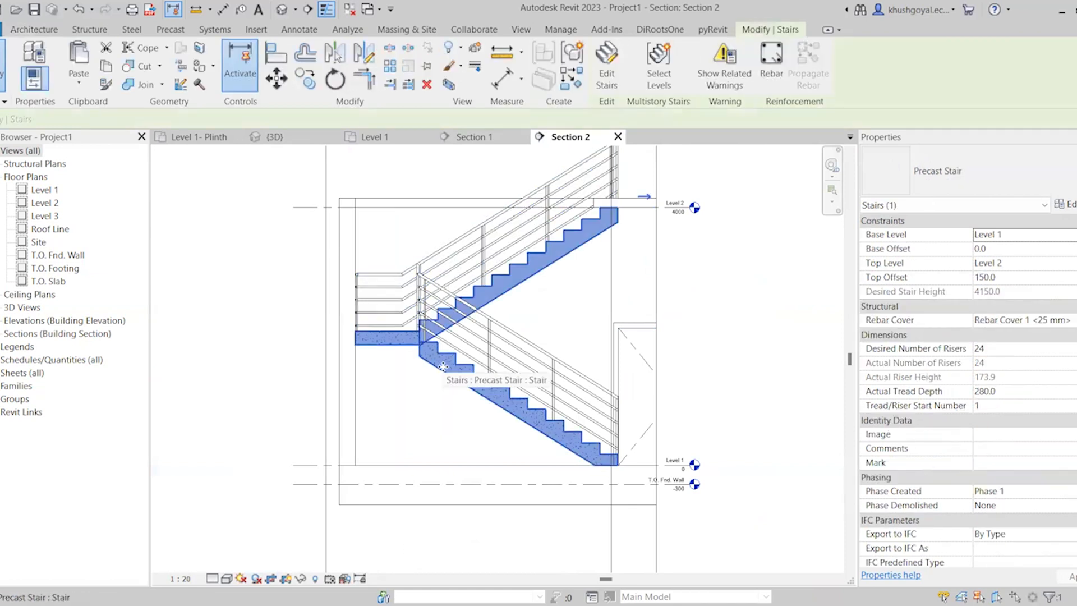
{"action": "left_click", "coordinate": [277, 303]}
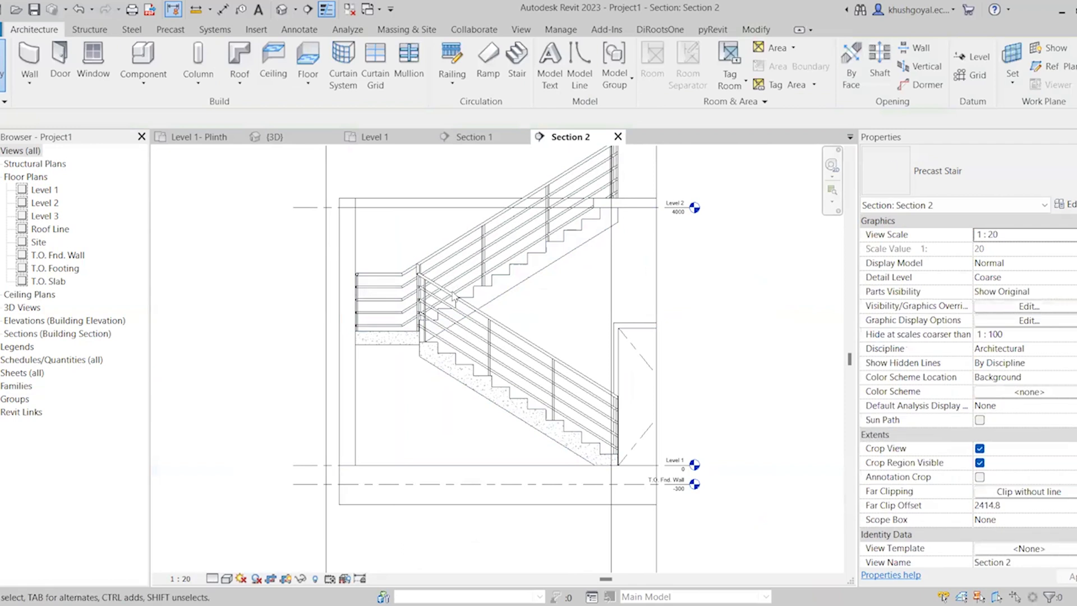
{"action": "left_click", "coordinate": [458, 340]}
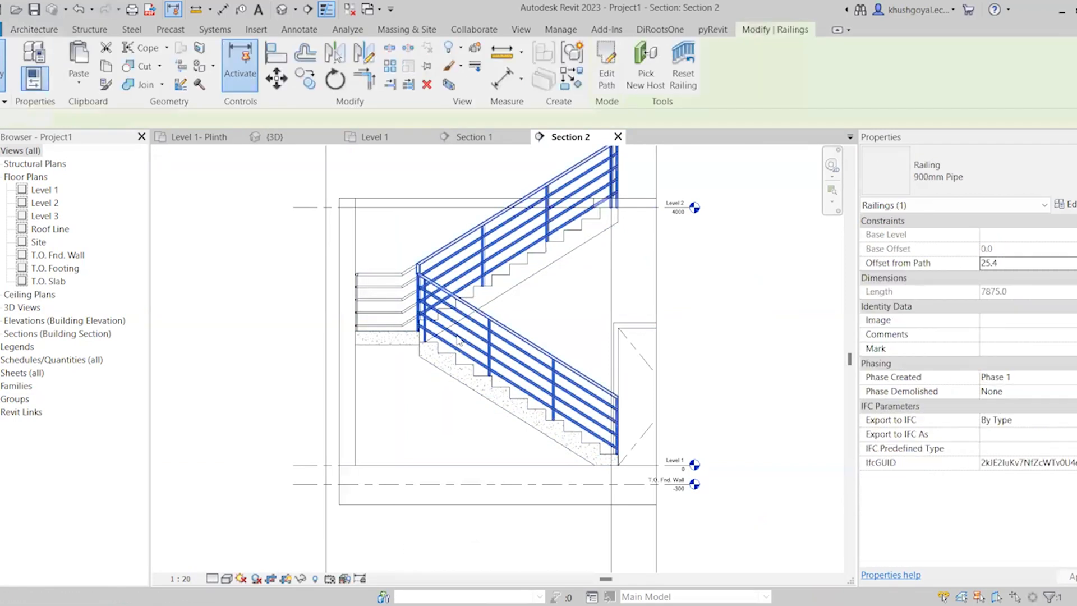
{"action": "key", "text": "Delete"}
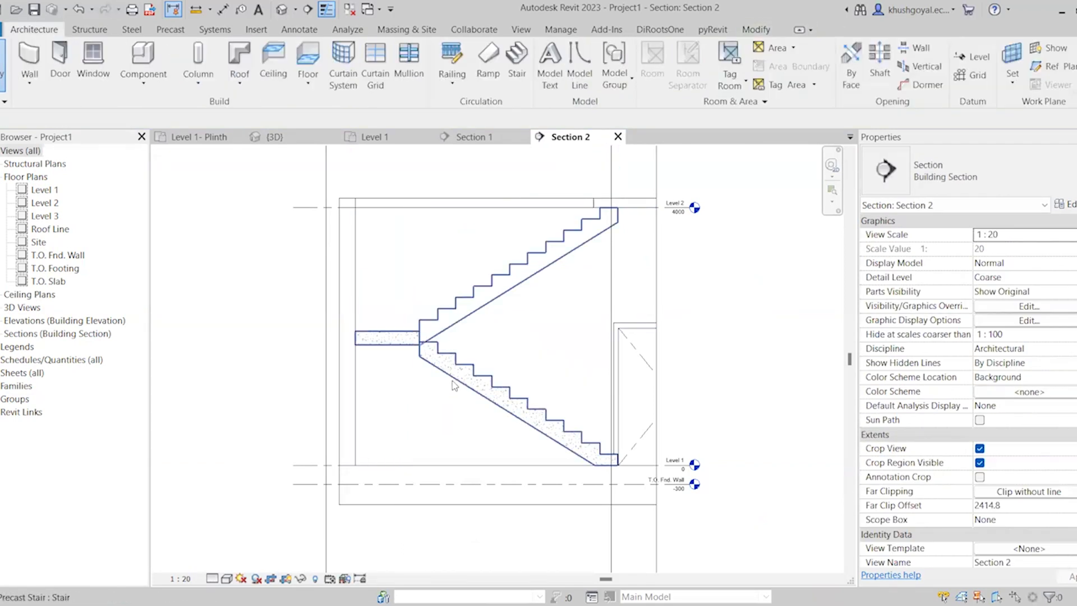
{"action": "left_click", "coordinate": [452, 375]}
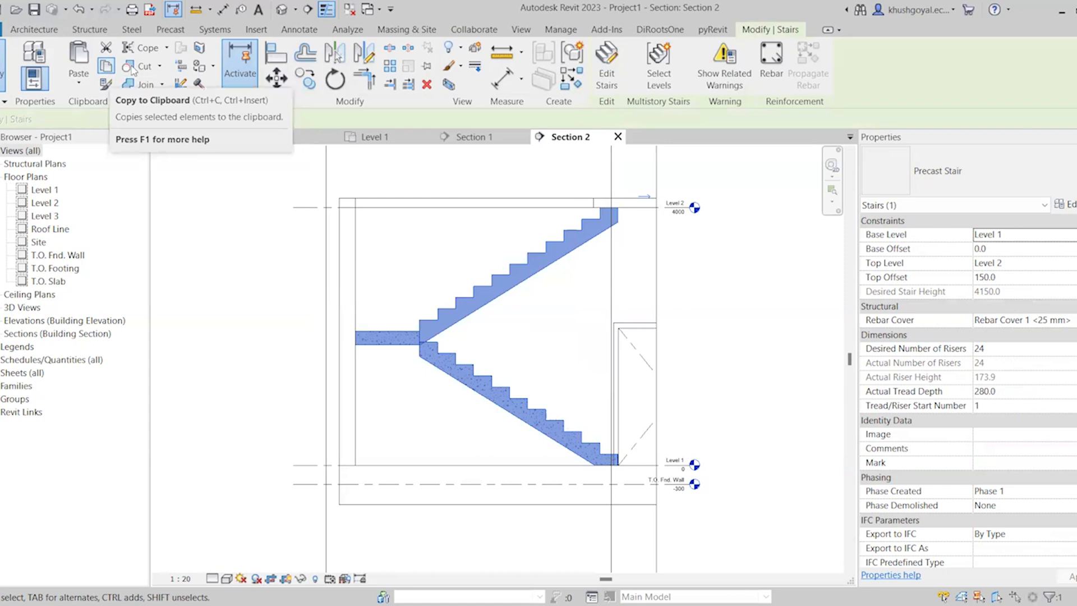
{"action": "key", "text": "c"}
{"action": "key", "text": "o"}
{"action": "scroll", "coordinate": [423, 341], "scroll_direction": "up", "scroll_amount": 3}
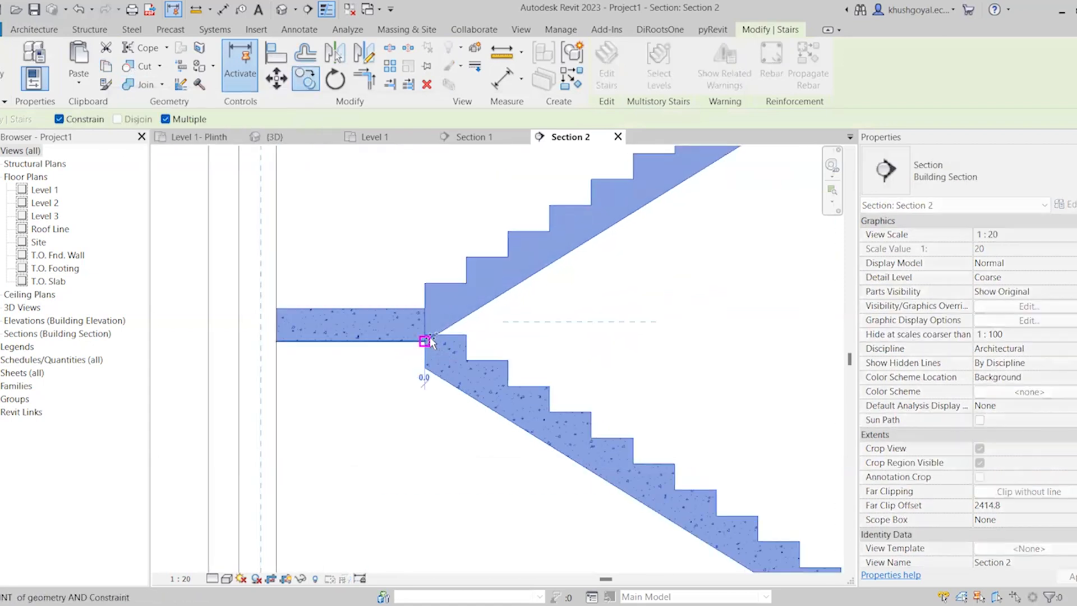
{"action": "left_click", "coordinate": [413, 309]}
{"action": "key", "text": "Escape"}
{"action": "key", "text": "Escape"}
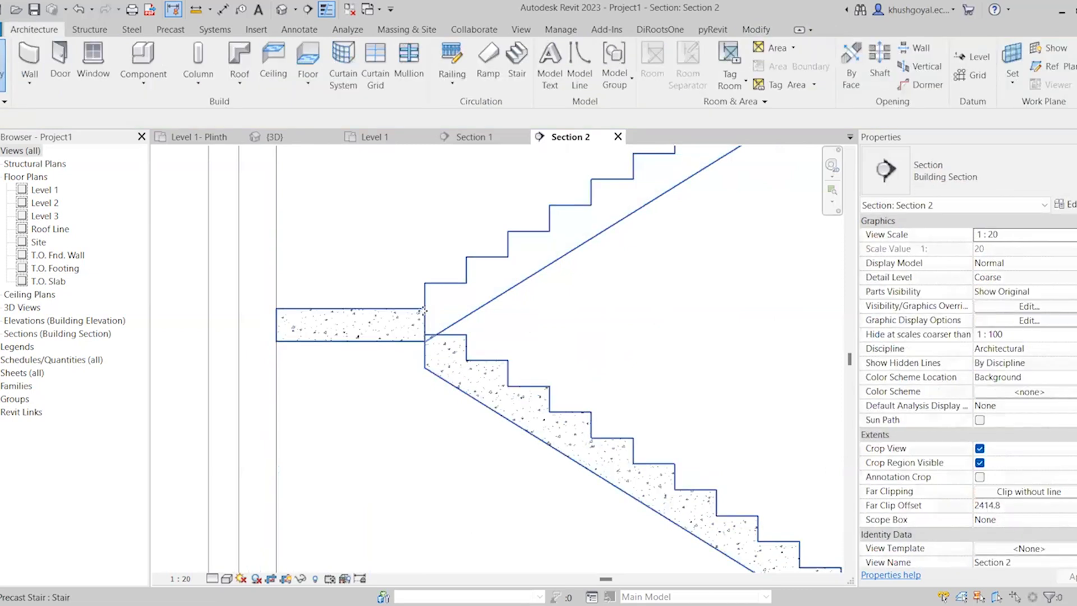
Copy the precast stair to the clipboard and paste a duplicate in the same place, dismissing the save reminder
{"action": "left_click", "coordinate": [423, 311]}
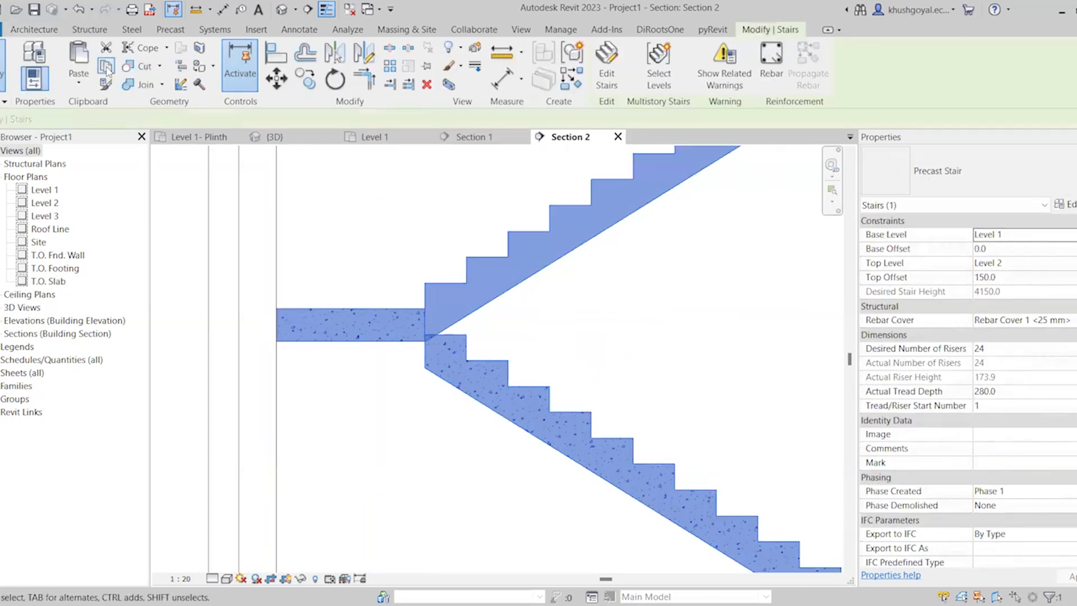
{"action": "left_click", "coordinate": [106, 67]}
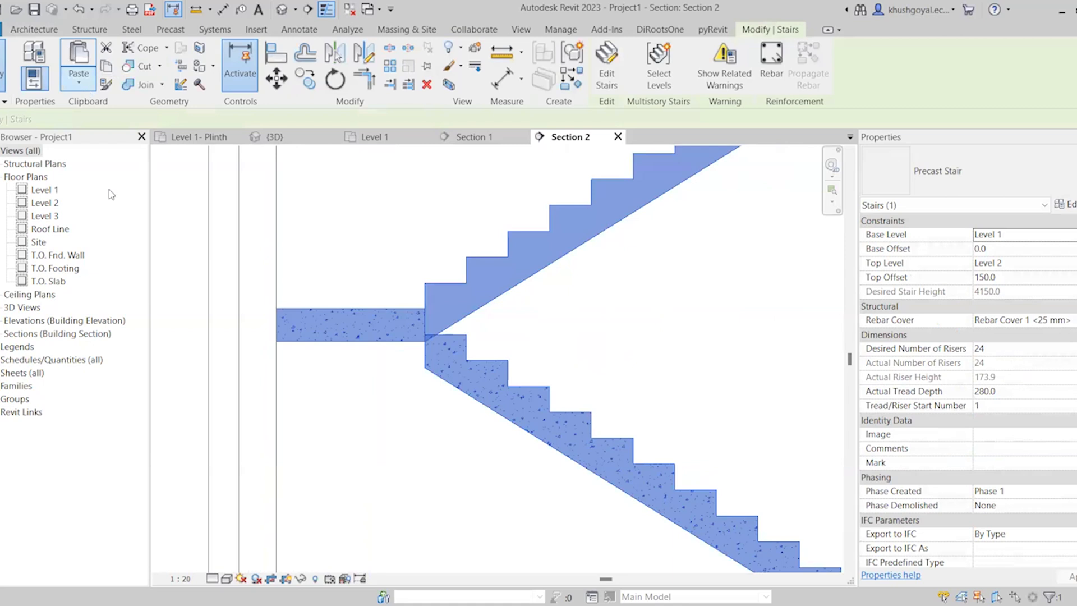
{"action": "left_click", "coordinate": [79, 82]}
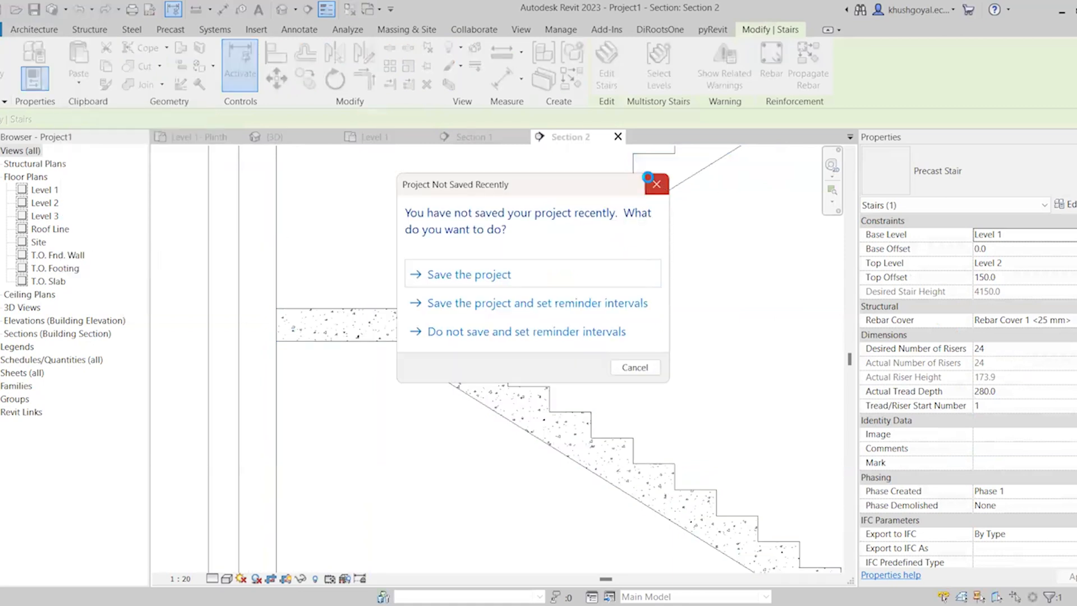
{"action": "left_click", "coordinate": [655, 184]}
Change the pasted stair's type to the Assembled Stair 190mm max riser 250mm going and clear the selection
{"action": "scroll", "coordinate": [408, 327], "scroll_direction": "down", "scroll_amount": 3}
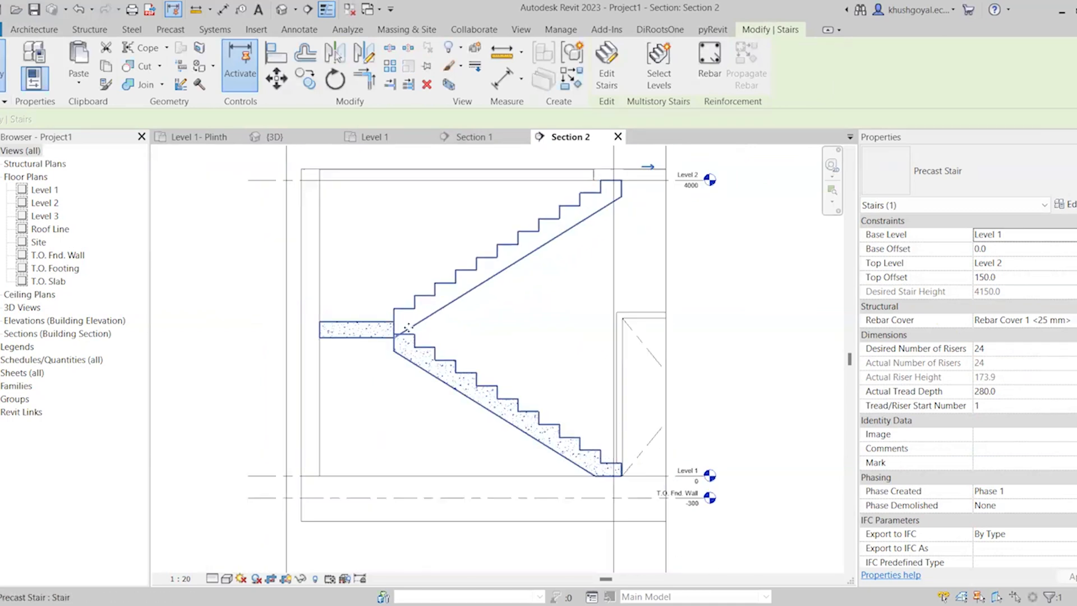
{"action": "scroll", "coordinate": [407, 327], "scroll_direction": "up", "scroll_amount": 1}
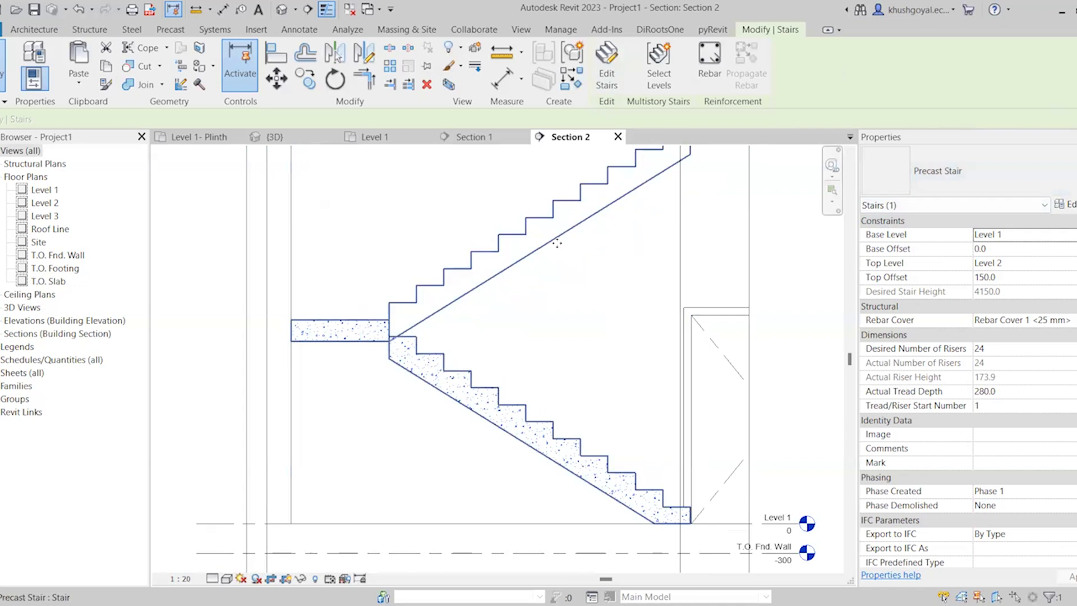
{"action": "left_click", "coordinate": [981, 173]}
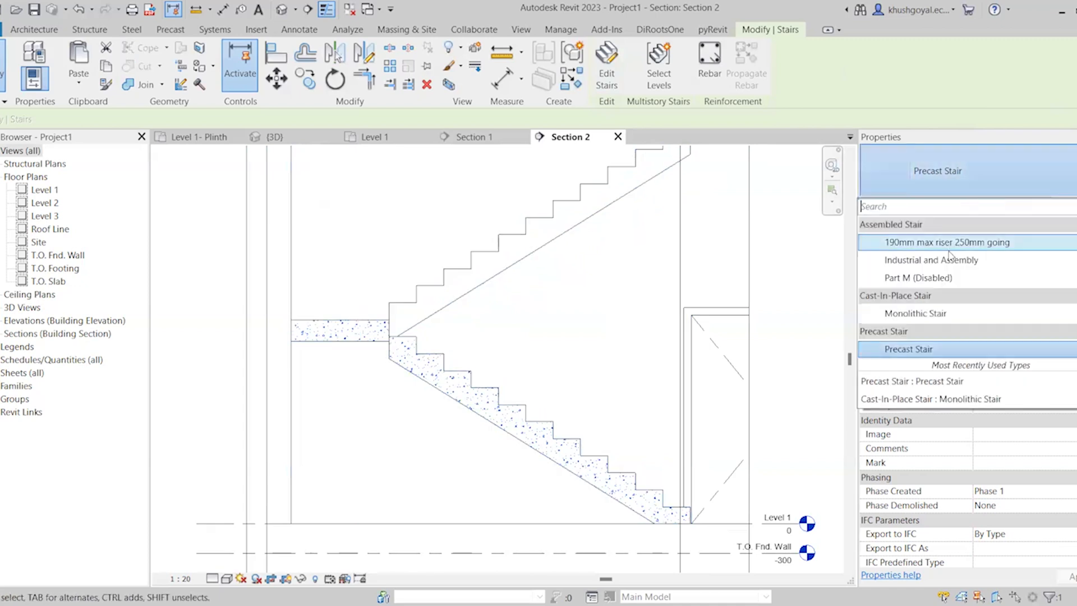
{"action": "left_click", "coordinate": [950, 247]}
{"action": "left_click", "coordinate": [532, 336]}
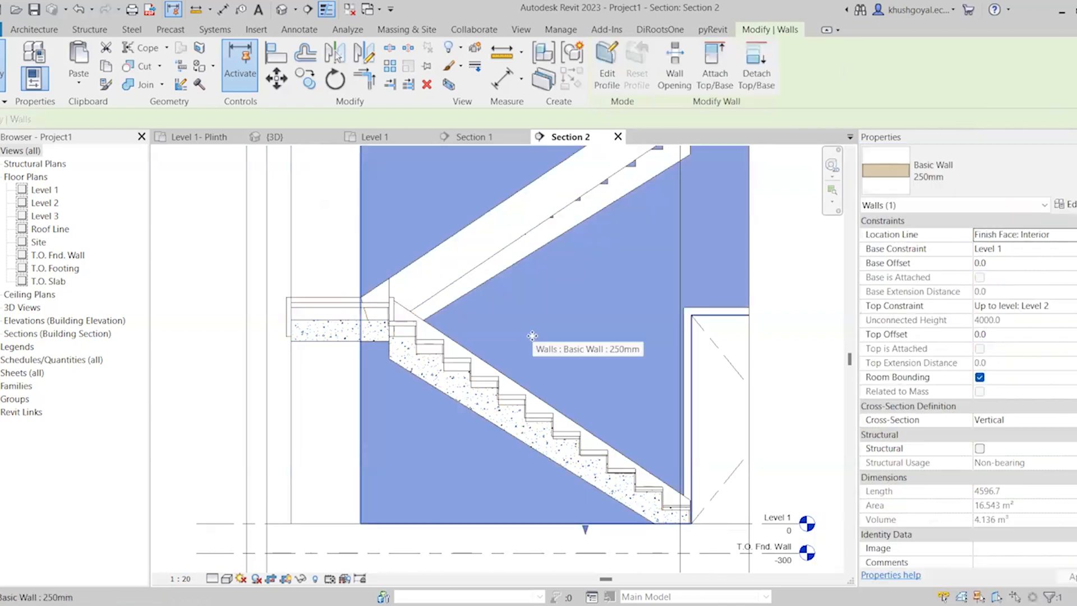
{"action": "key", "text": "Escape"}
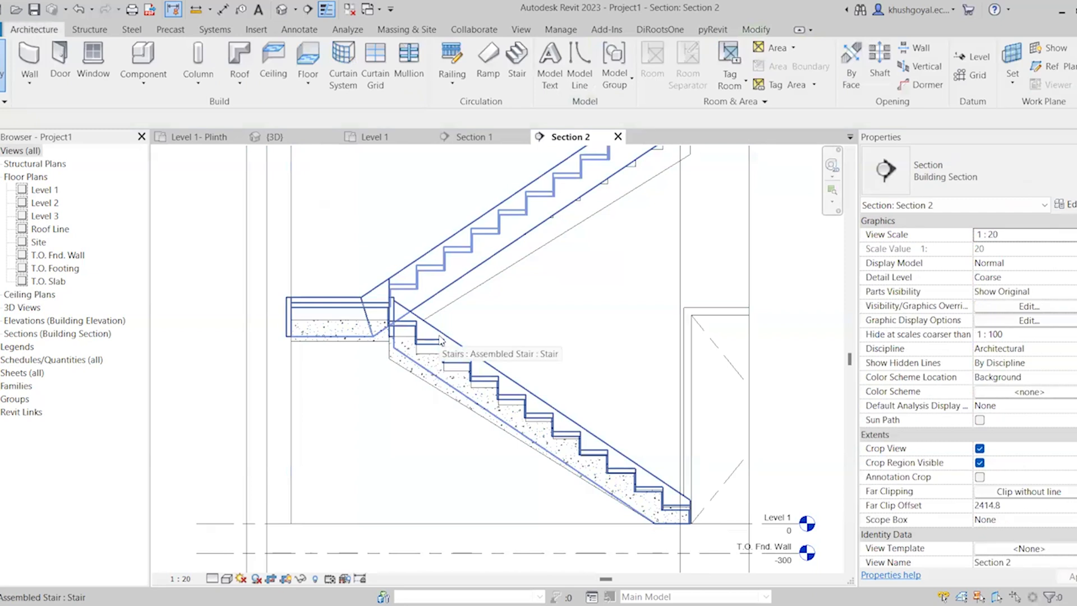
Select the overlaid assembled stair in Section 2 and duplicate its type as Finish Staircase
{"action": "left_click", "coordinate": [400, 374]}
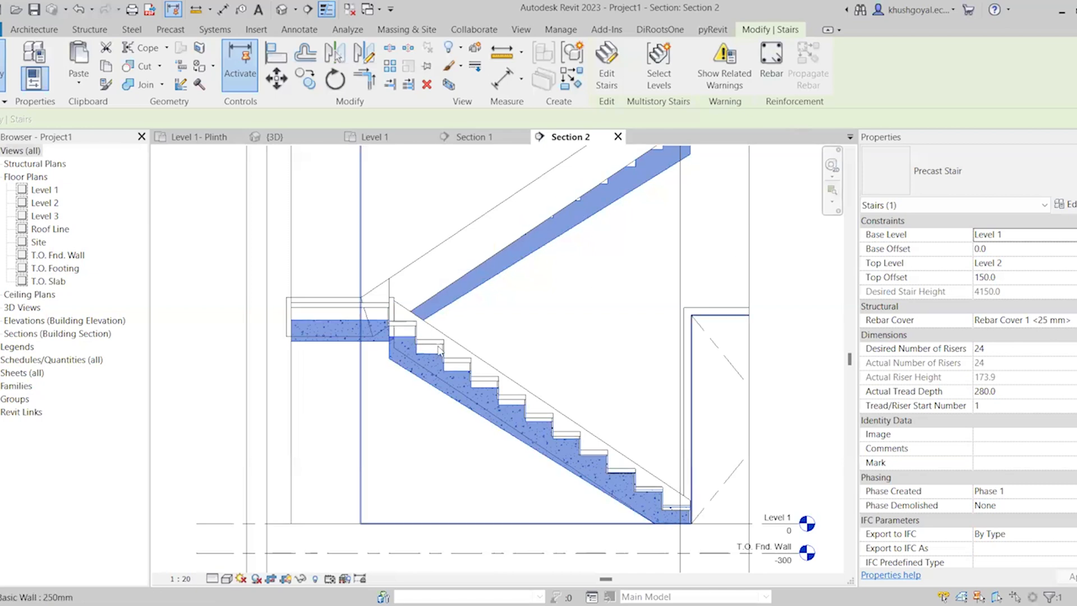
{"action": "key", "text": "Tab"}
{"action": "left_click", "coordinate": [451, 360]}
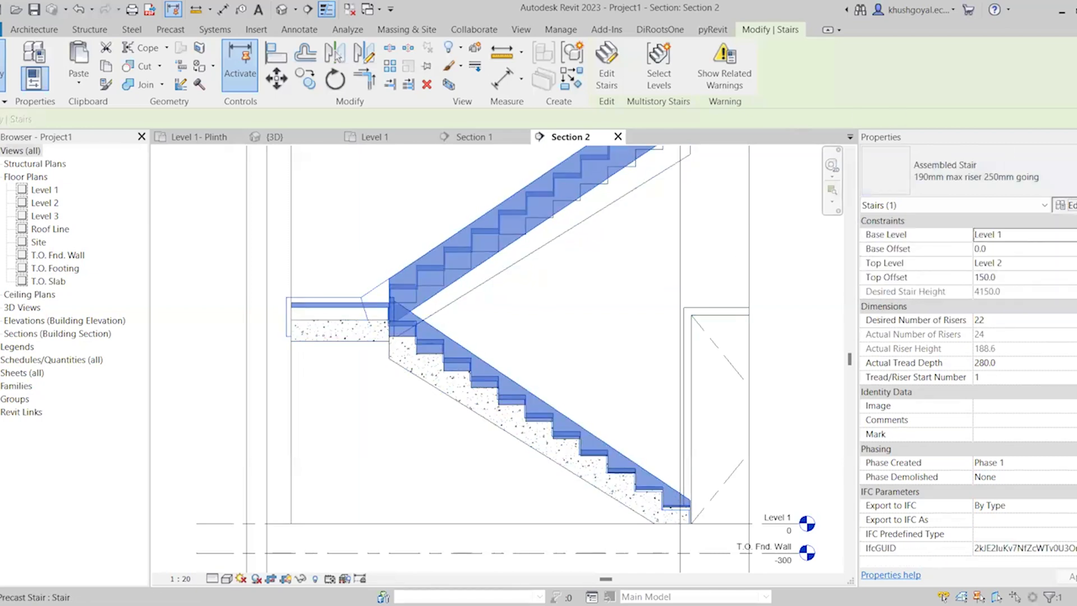
{"action": "left_click", "coordinate": [1065, 205]}
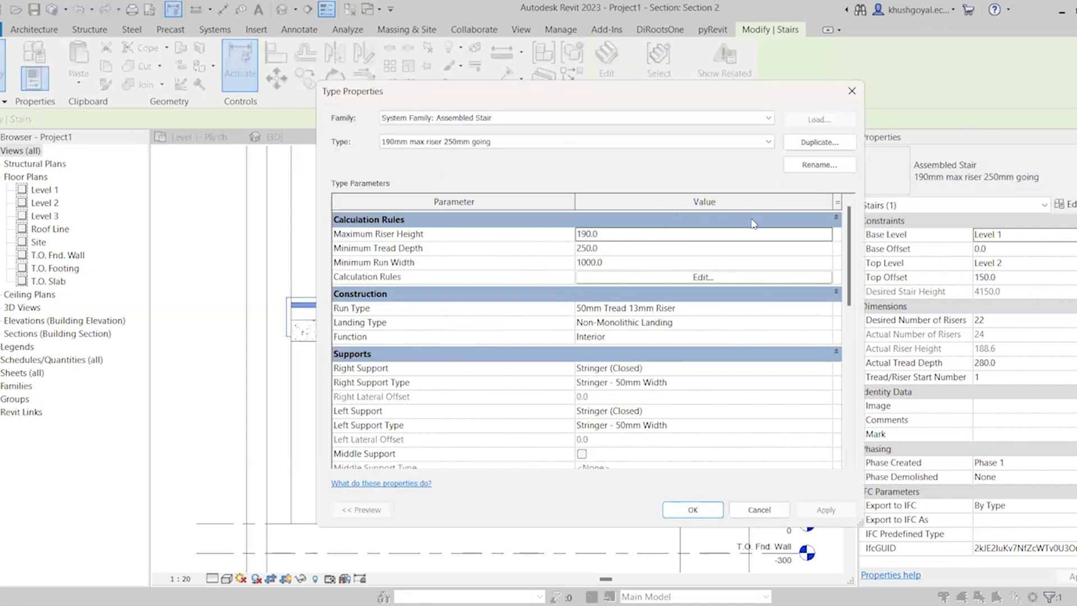
{"action": "left_click", "coordinate": [835, 144]}
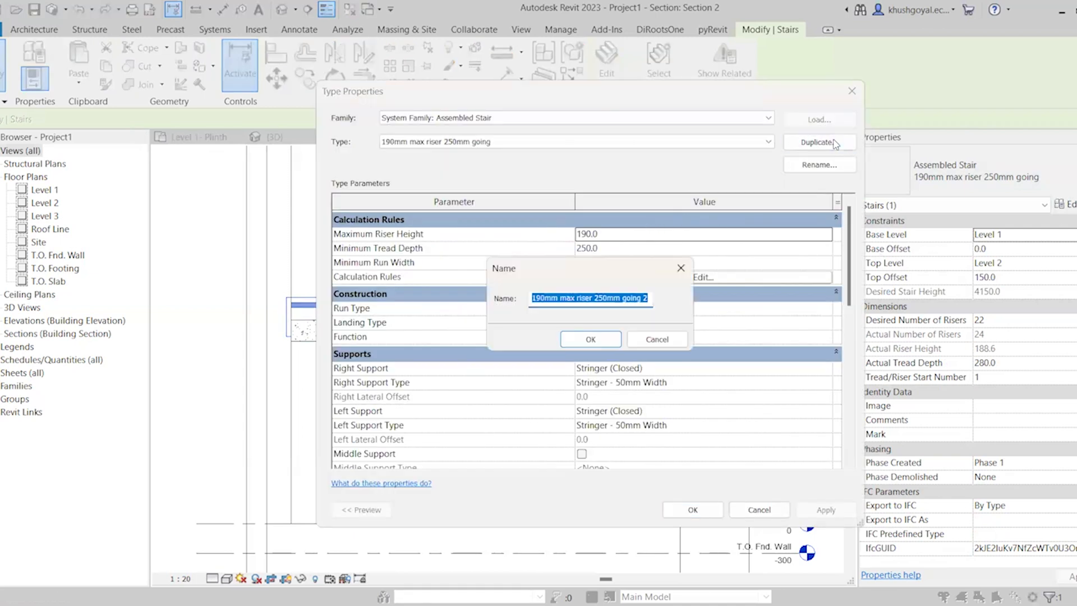
{"action": "type", "text": "F"}
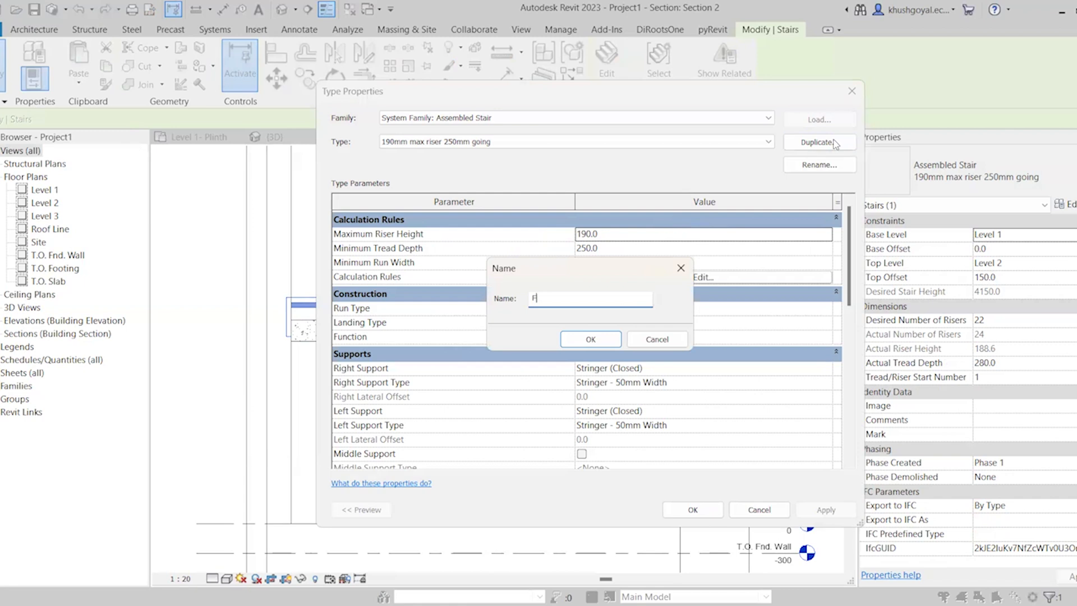
{"action": "type", "text": "inish Staircase"}
{"action": "key", "text": "Return"}
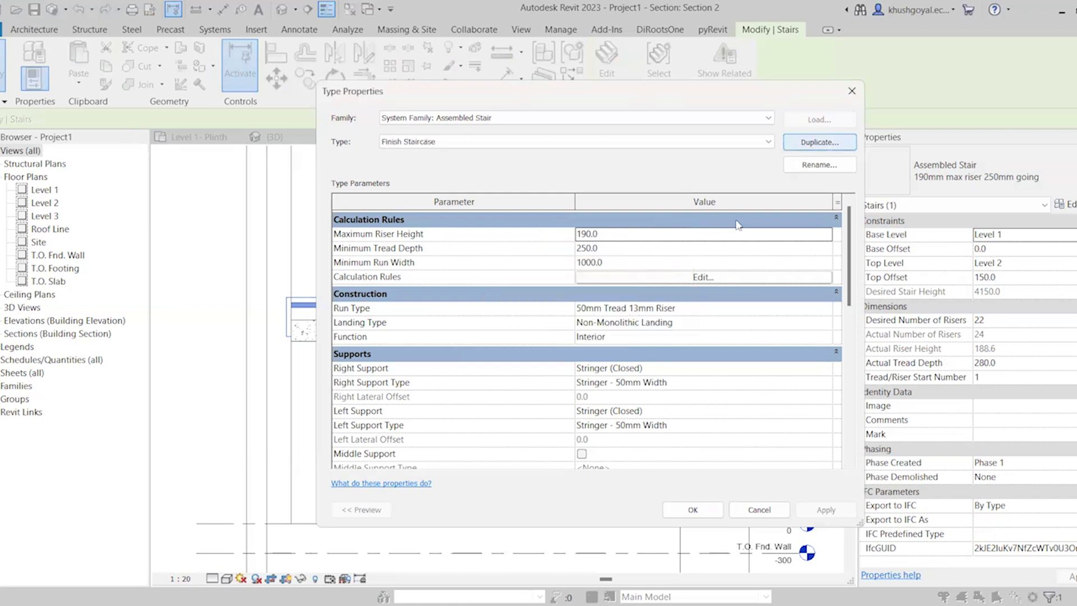
Set the Finish Staircase type's maximum riser height to 180 and minimum tread depth to 300
{"action": "left_click", "coordinate": [686, 233]}
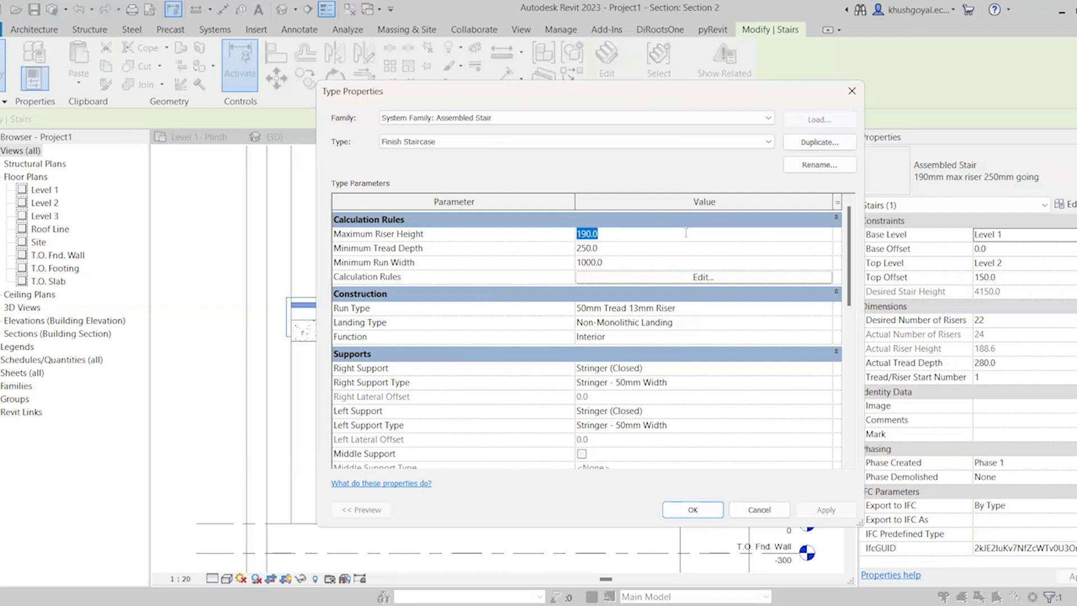
{"action": "type", "text": "180"}
{"action": "left_click", "coordinate": [616, 248]}
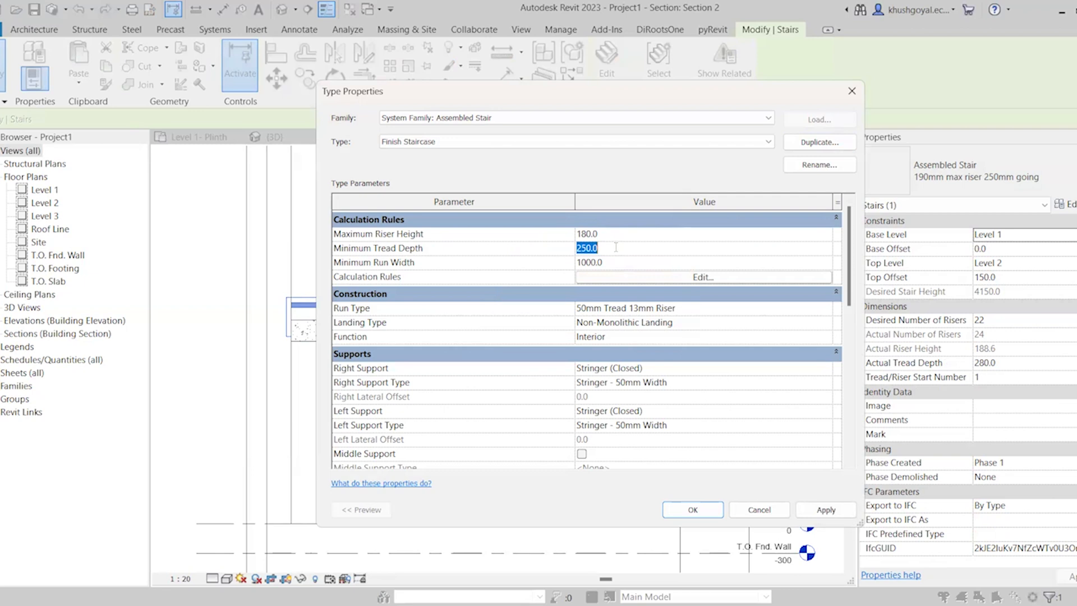
{"action": "type", "text": "300"}
Set the nosing length of the 50mm Tread 13mm Riser run type to 12.5 and accept it
{"action": "left_click", "coordinate": [701, 309]}
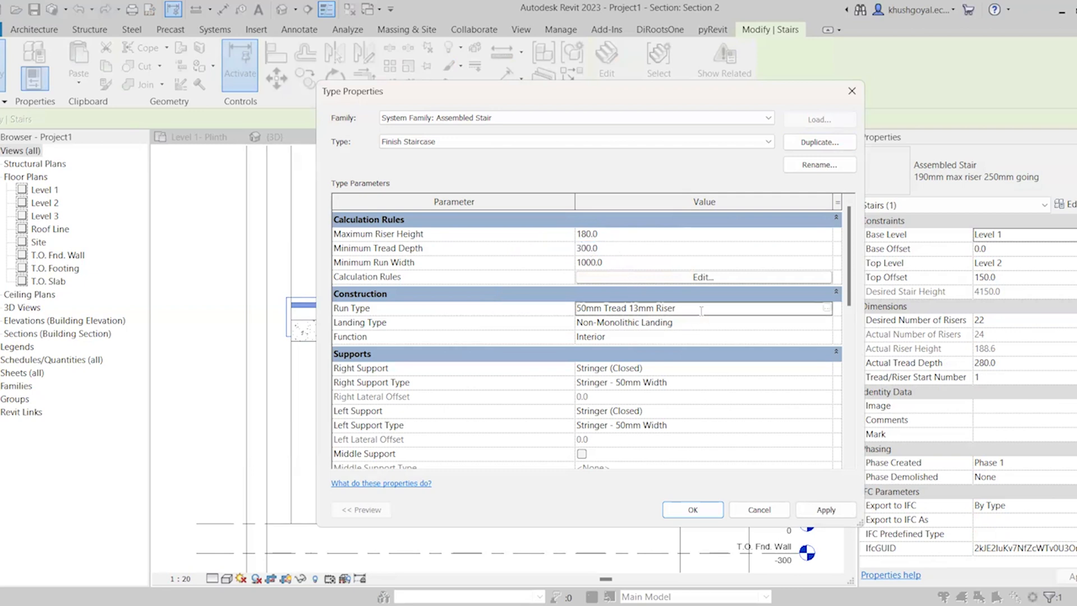
{"action": "left_click", "coordinate": [827, 308]}
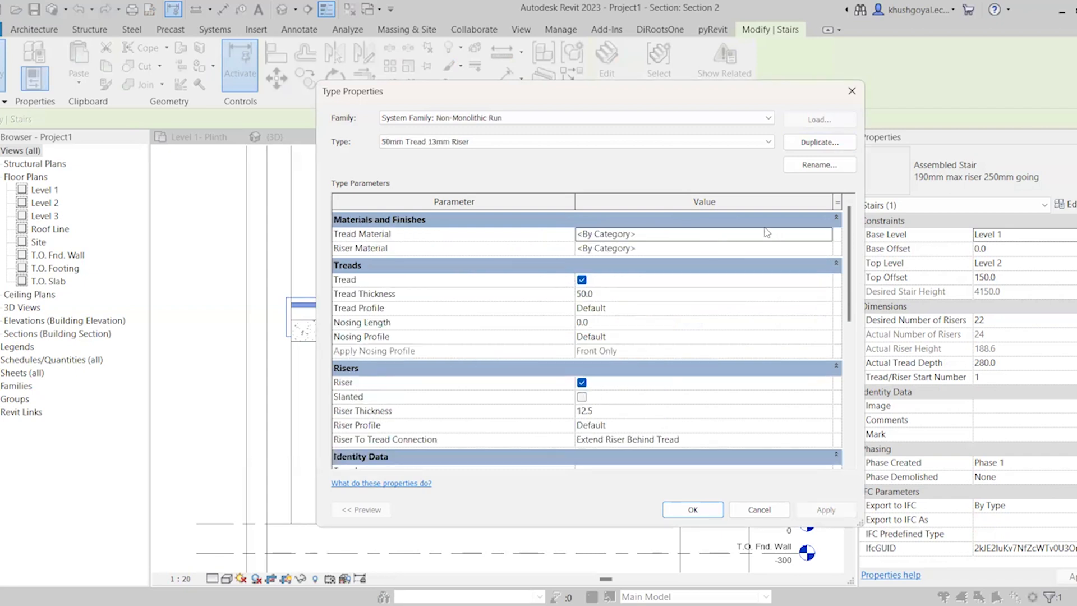
{"action": "left_click", "coordinate": [688, 144]}
{"action": "left_click", "coordinate": [682, 140]}
{"action": "left_click", "coordinate": [622, 323]}
{"action": "type", "text": "12.5"}
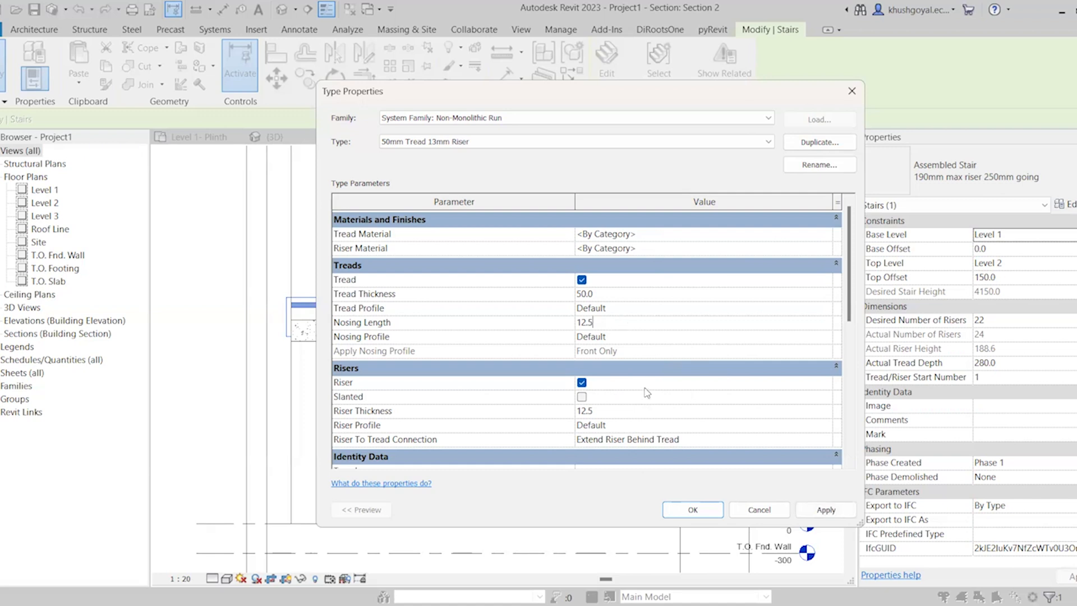
{"action": "scroll", "coordinate": [737, 376], "scroll_direction": "down", "scroll_amount": 3}
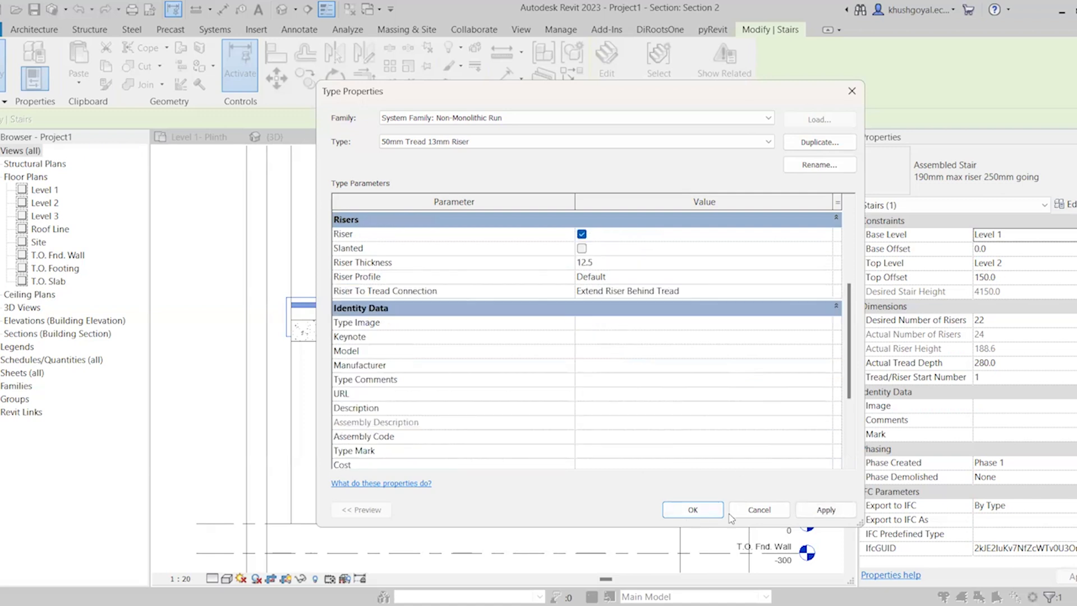
{"action": "left_click", "coordinate": [693, 510]}
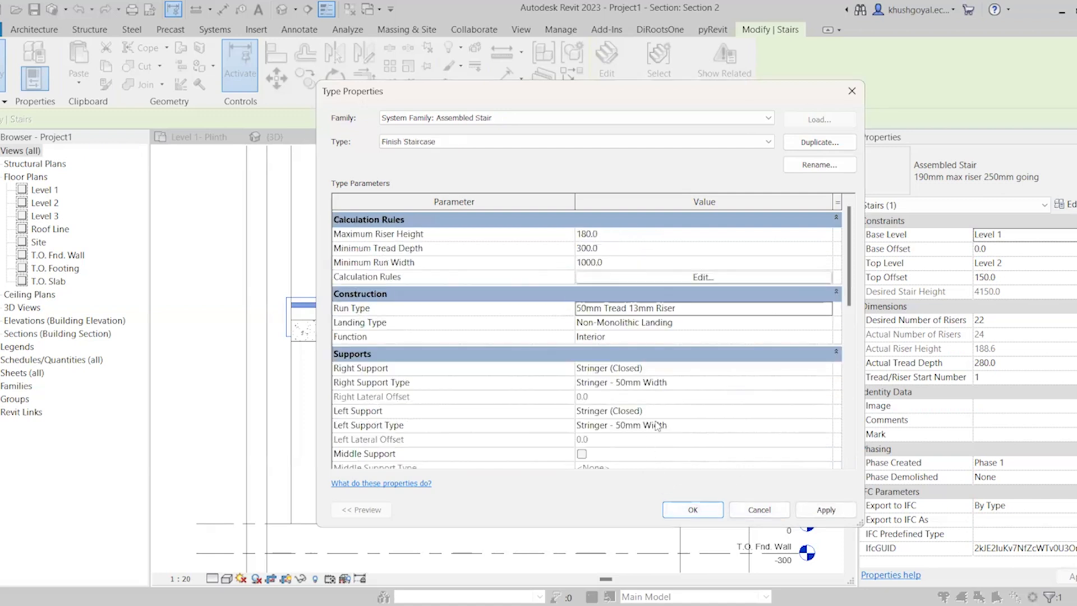
Set the right and left supports of the Finish Staircase type to None and apply the type changes
{"action": "scroll", "coordinate": [658, 428], "scroll_direction": "down", "scroll_amount": 1}
{"action": "left_click", "coordinate": [830, 339]}
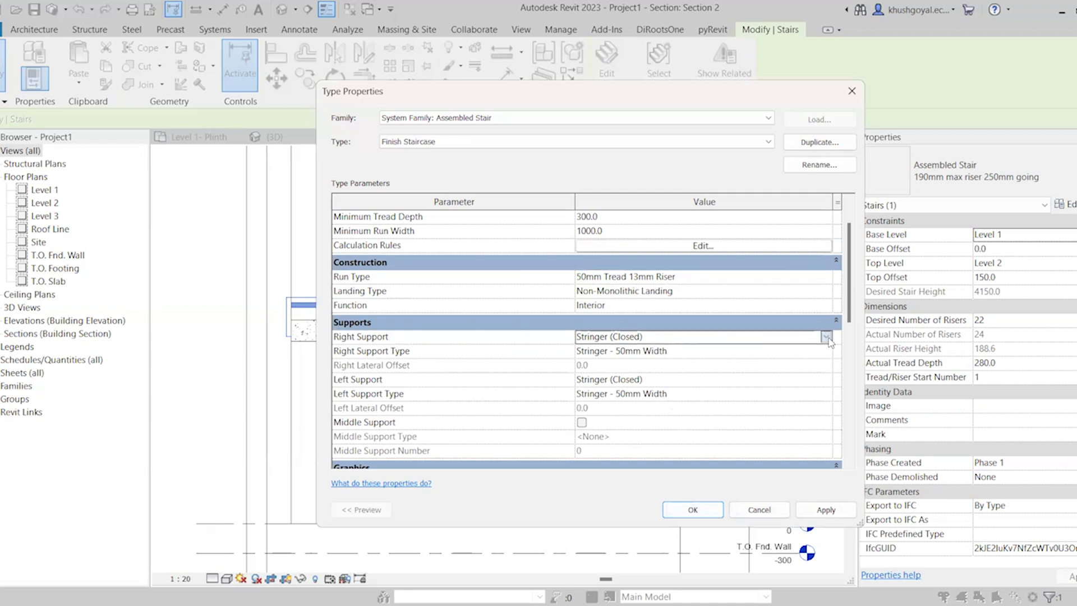
{"action": "left_click", "coordinate": [721, 350]}
{"action": "left_click", "coordinate": [812, 385]}
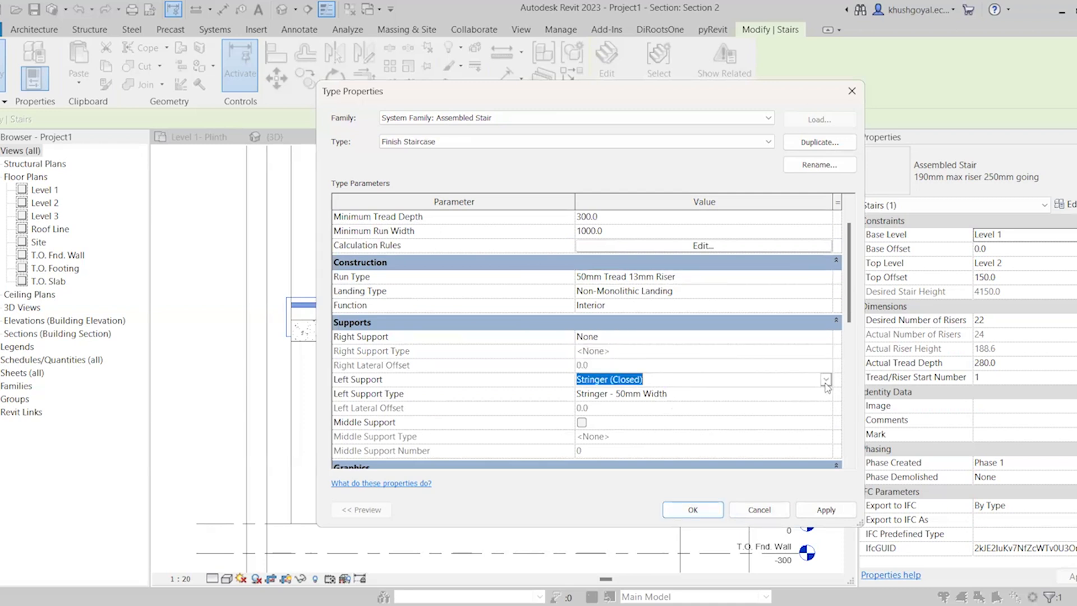
{"action": "left_click", "coordinate": [826, 380]}
{"action": "left_click", "coordinate": [701, 393]}
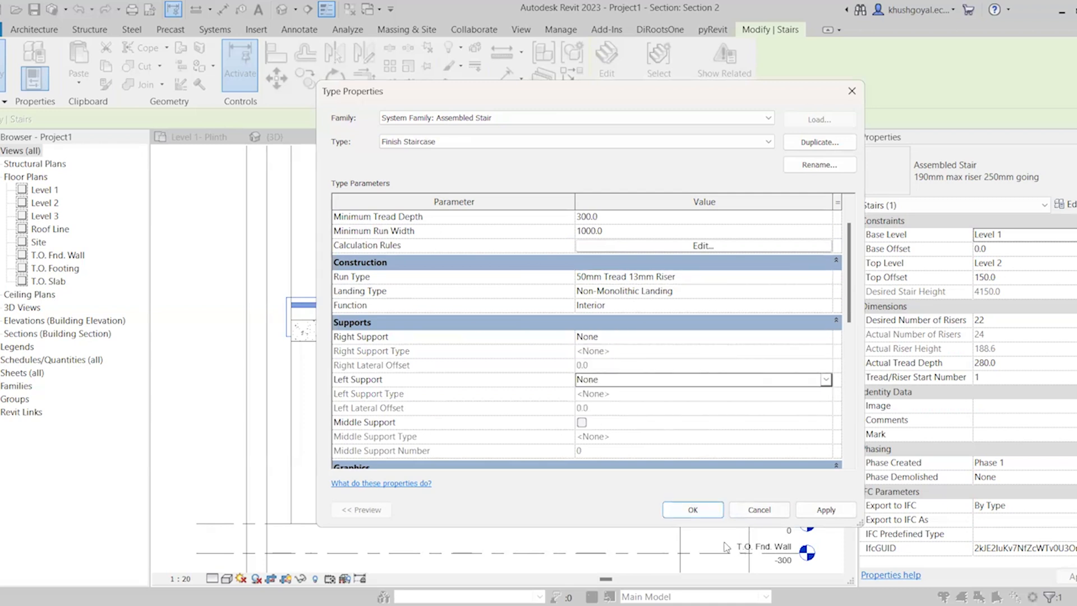
{"action": "left_click", "coordinate": [692, 509]}
{"action": "left_click", "coordinate": [582, 366]}
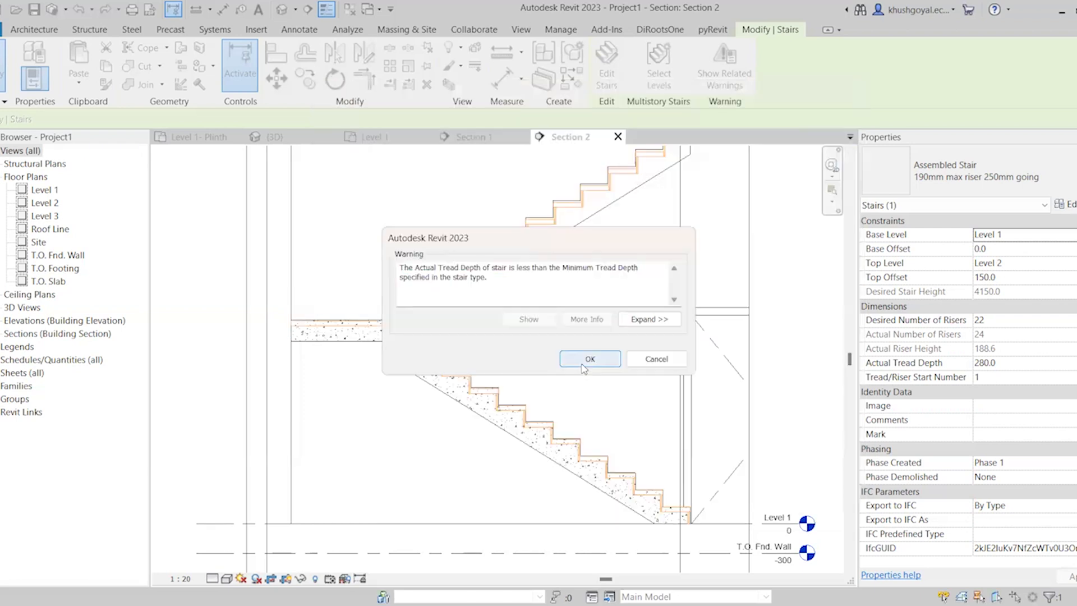
Set the assembled finish stair's base offset to 50 and top offset to 200
{"action": "scroll", "coordinate": [600, 491], "scroll_direction": "up", "scroll_amount": 1}
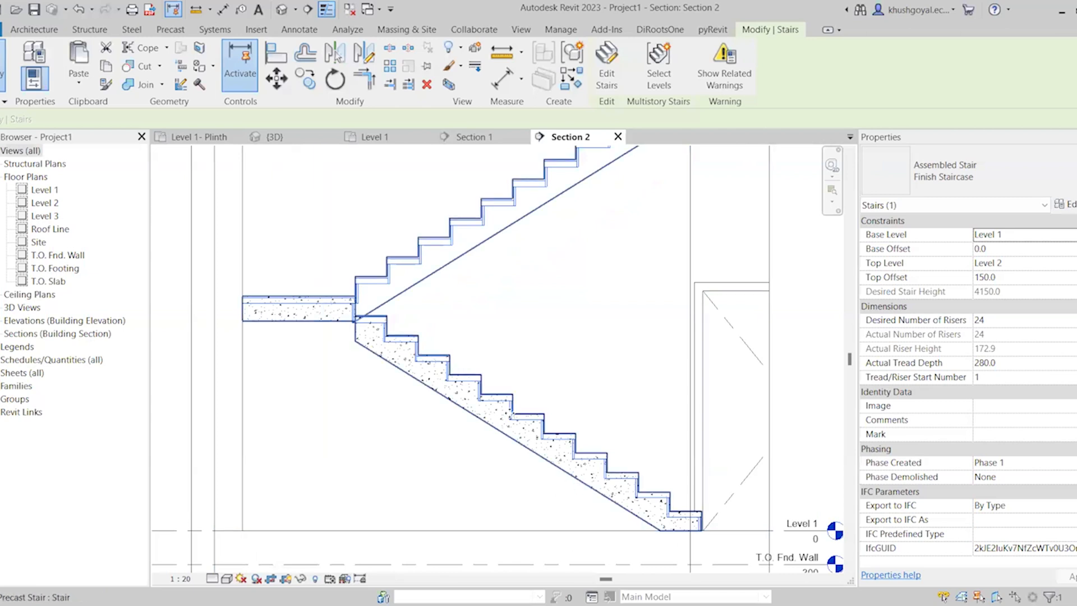
{"action": "scroll", "coordinate": [496, 392], "scroll_direction": "up", "scroll_amount": 4}
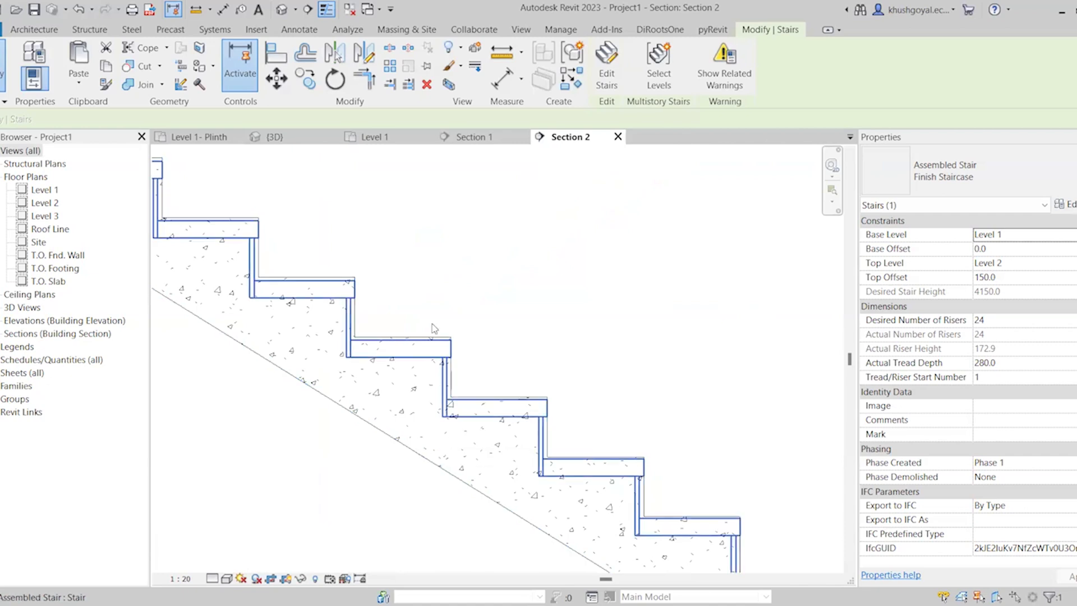
{"action": "left_click", "coordinate": [564, 324]}
{"action": "left_click", "coordinate": [425, 360]}
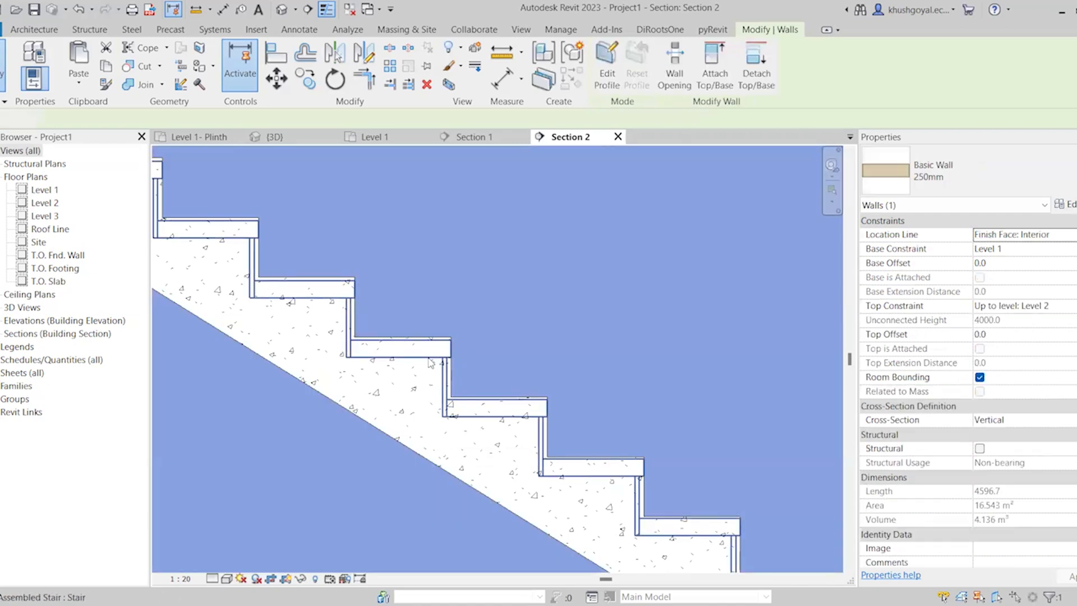
{"action": "scroll", "coordinate": [425, 359], "scroll_direction": "up", "scroll_amount": 2}
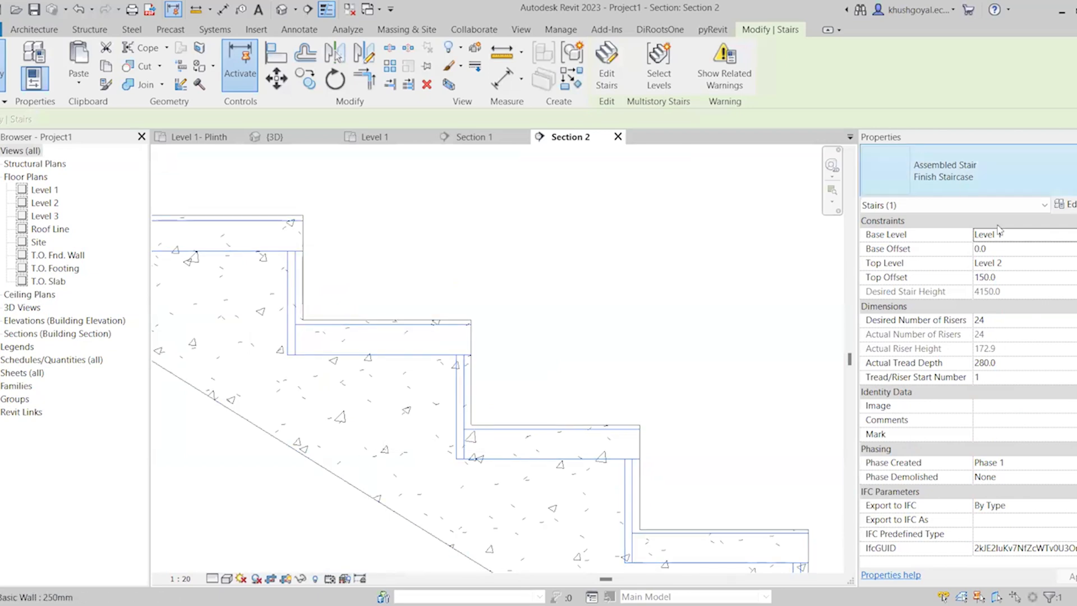
{"action": "left_click", "coordinate": [1002, 250]}
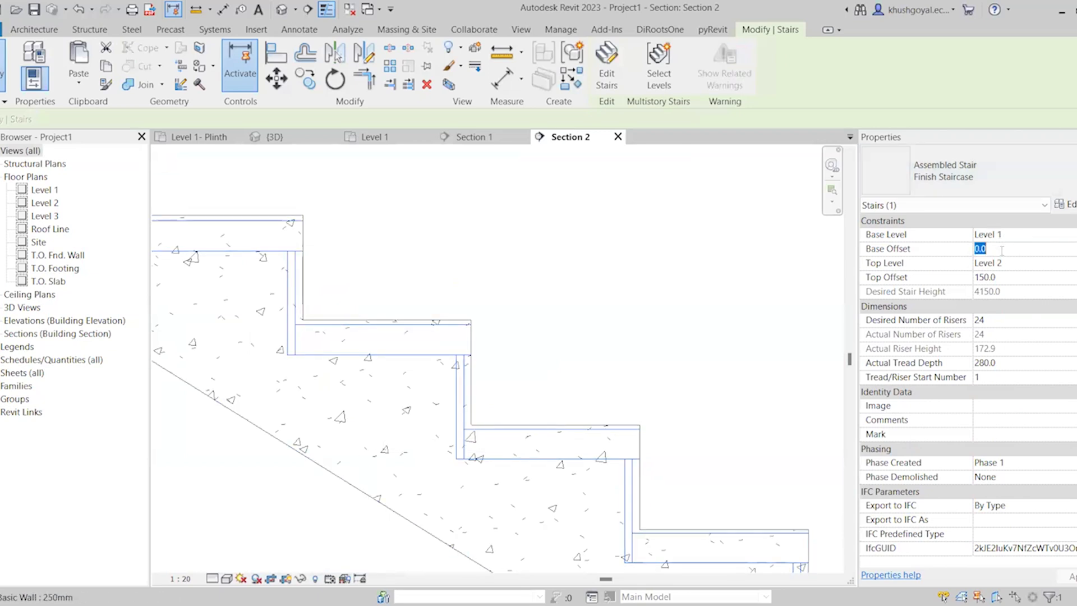
{"action": "type", "text": "50"}
{"action": "left_click", "coordinate": [1005, 279]}
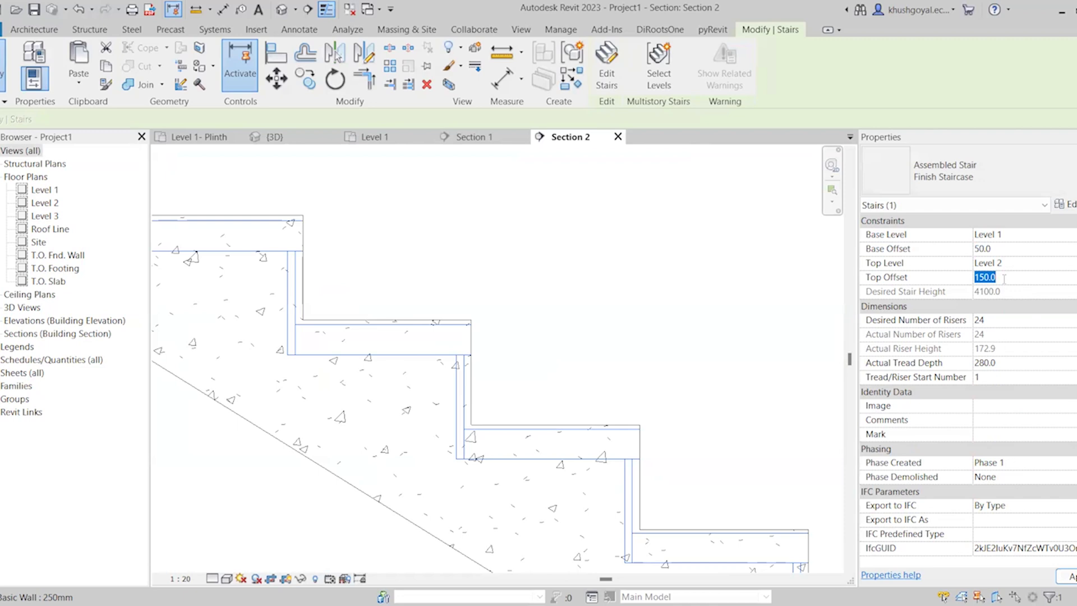
{"action": "type", "text": "200"}
{"action": "key", "text": "Return"}
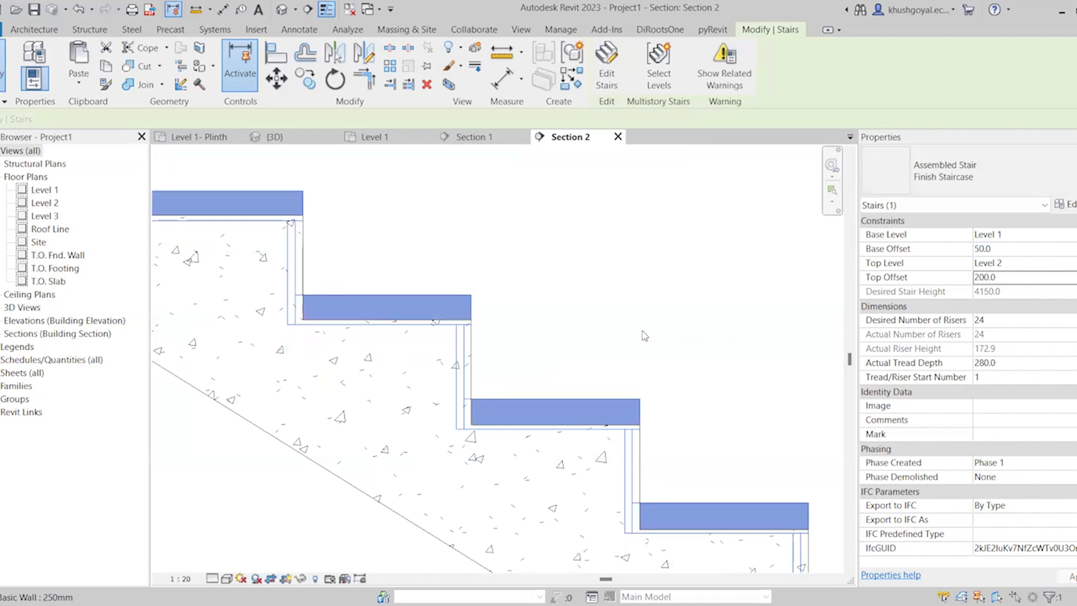
Review the tread and riser settings of the Finish Staircase's 50mm Tread 13mm Riser run type
{"action": "scroll", "coordinate": [644, 335], "scroll_direction": "up", "scroll_amount": 3}
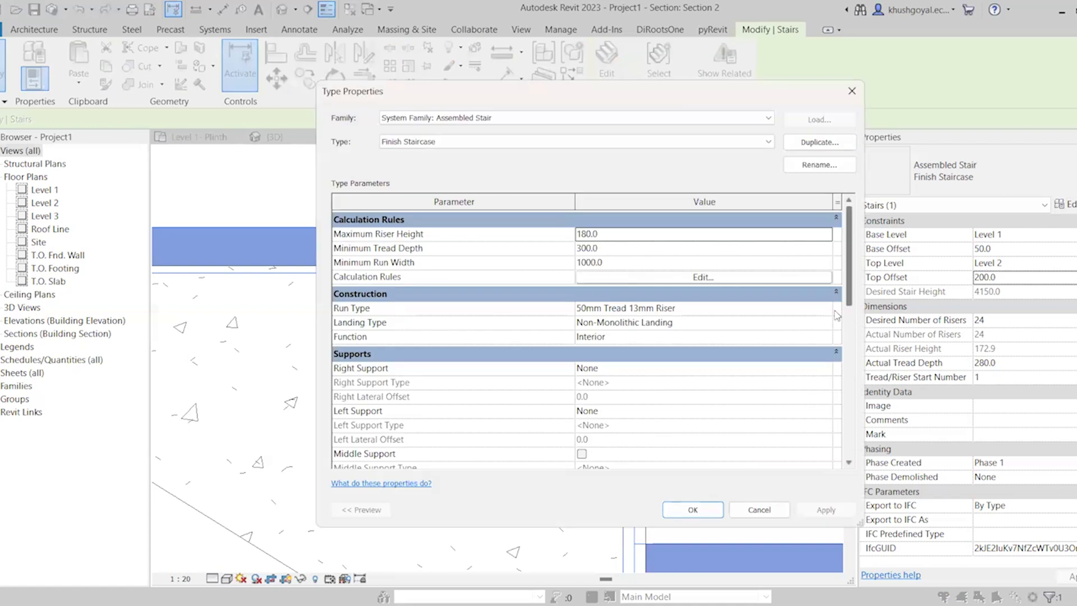
{"action": "left_click", "coordinate": [830, 313]}
{"action": "left_click", "coordinate": [827, 308]}
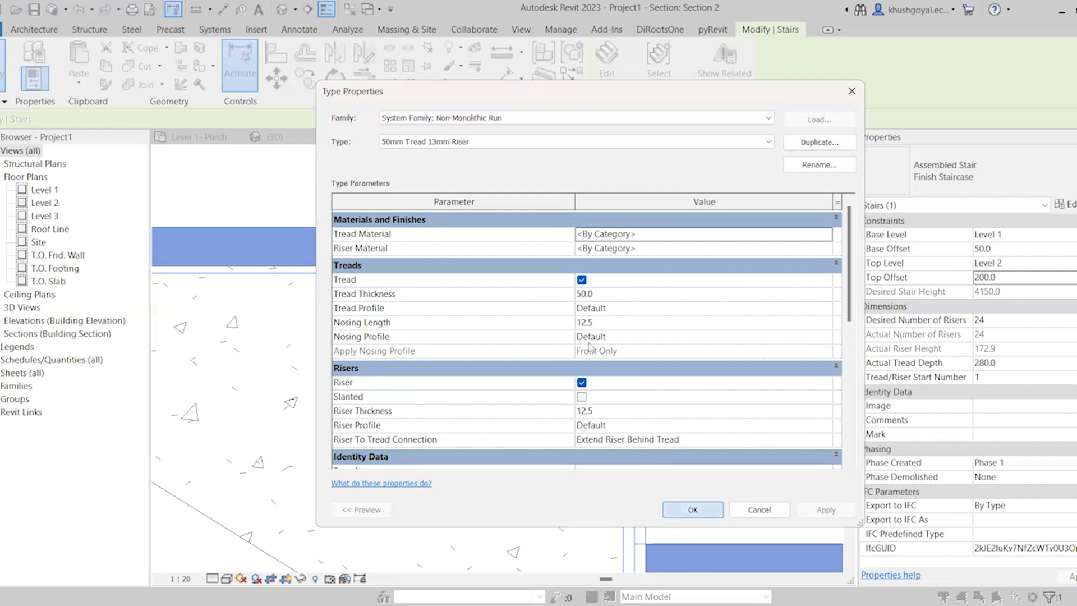
{"action": "left_click", "coordinate": [682, 508]}
{"action": "left_click", "coordinate": [682, 509]}
{"action": "scroll", "coordinate": [623, 399], "scroll_direction": "up", "scroll_amount": 2}
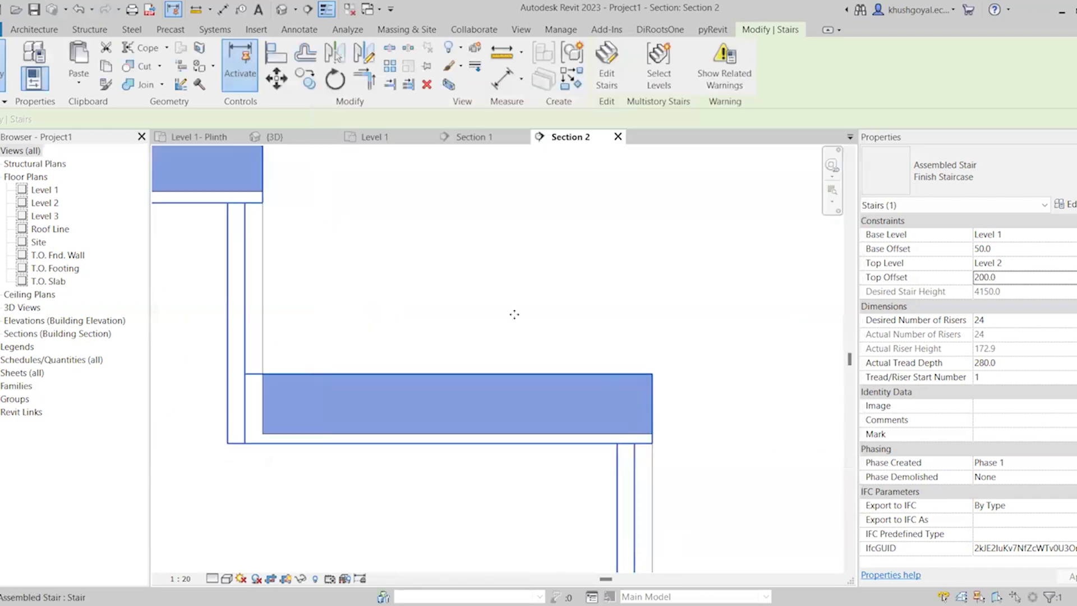
{"action": "left_click", "coordinate": [279, 82]}
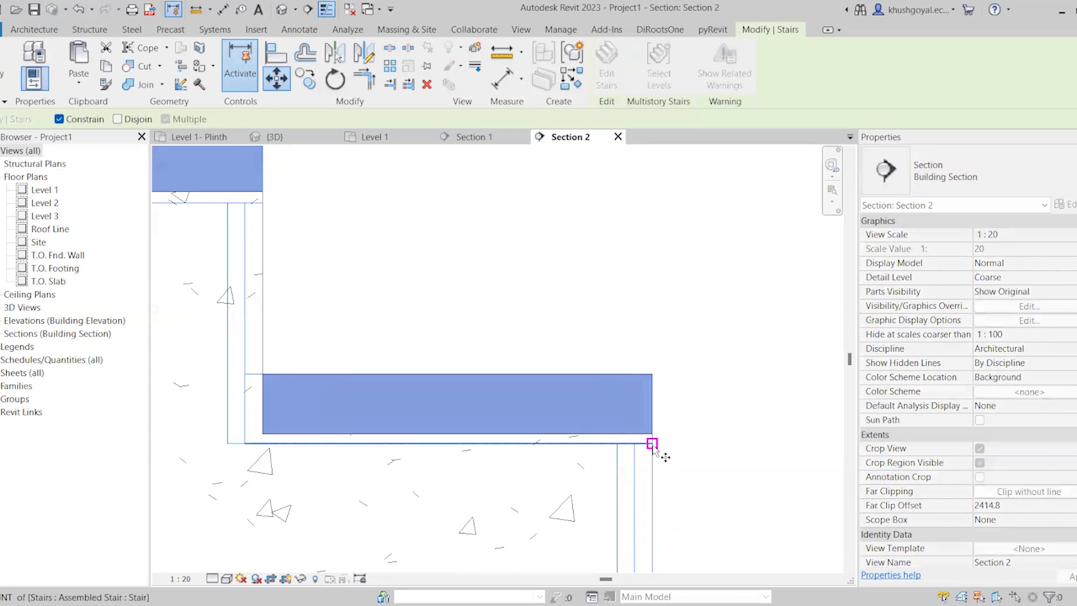
{"action": "scroll", "coordinate": [653, 442], "scroll_direction": "up", "scroll_amount": 3}
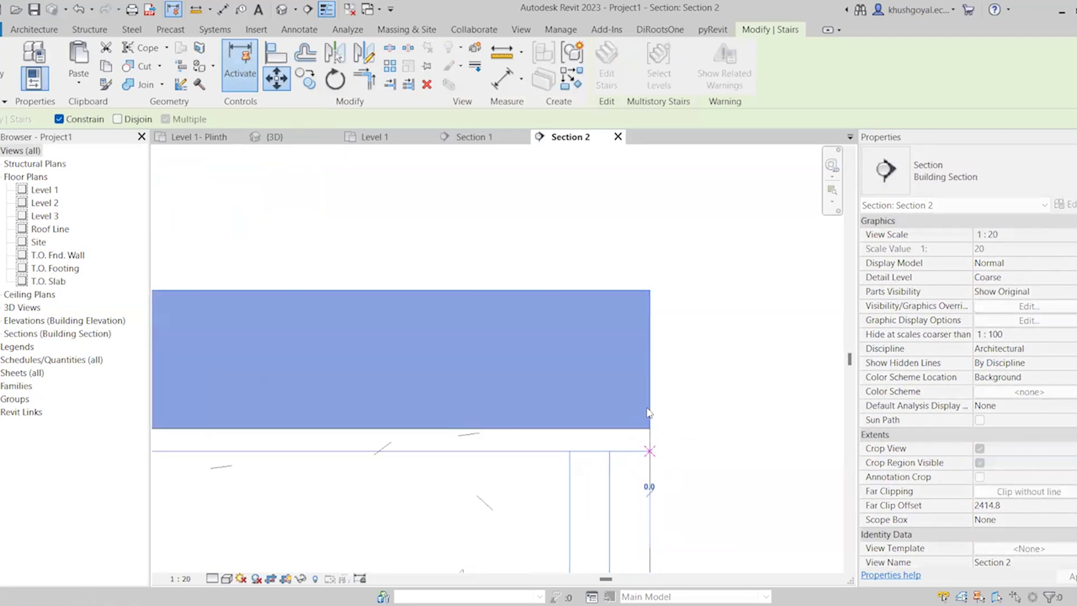
{"action": "key", "text": "Escape"}
{"action": "key", "text": "Escape"}
{"action": "scroll", "coordinate": [668, 395], "scroll_direction": "down", "scroll_amount": 3}
Measure the thickness of an assembled stair tread with an aligned dimension, leaving no dimension placed
{"action": "left_click", "coordinate": [536, 418]}
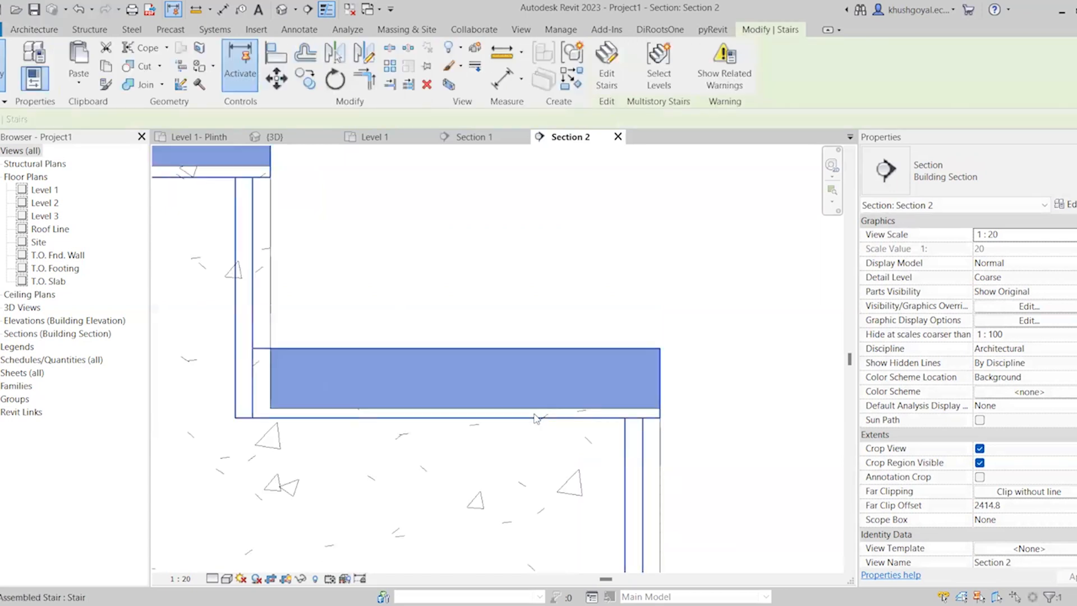
{"action": "scroll", "coordinate": [477, 396], "scroll_direction": "down", "scroll_amount": 2}
{"action": "scroll", "coordinate": [370, 303], "scroll_direction": "up", "scroll_amount": 1}
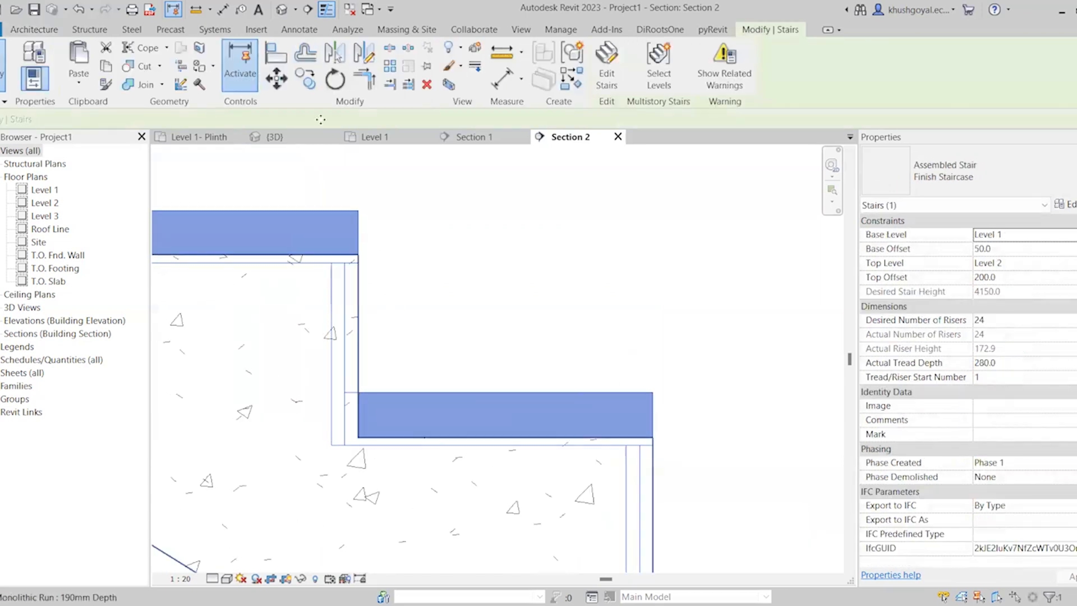
{"action": "left_click", "coordinate": [222, 9]}
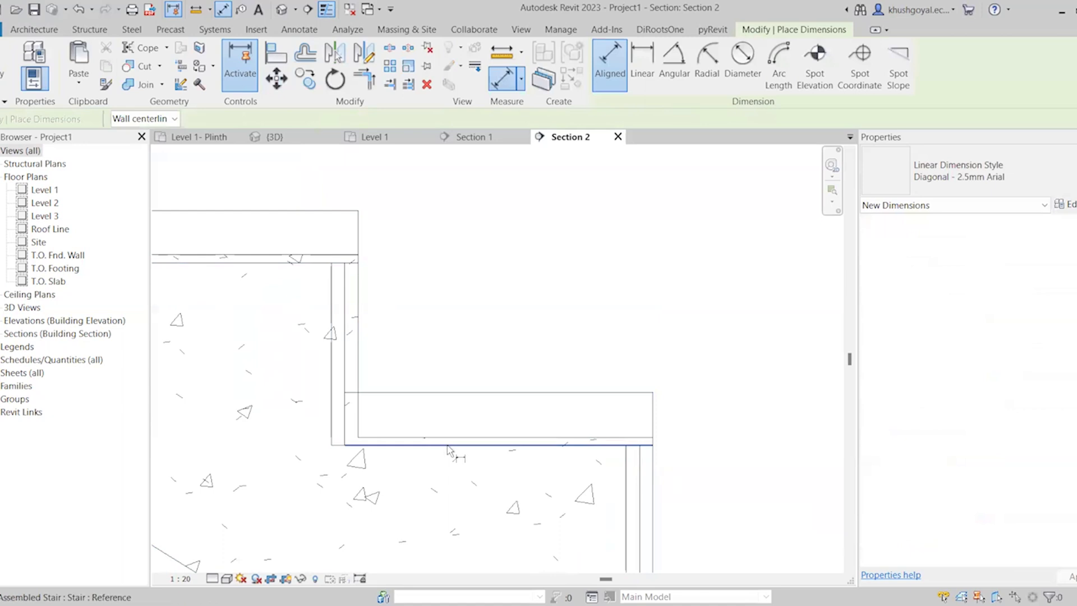
{"action": "left_click", "coordinate": [449, 446]}
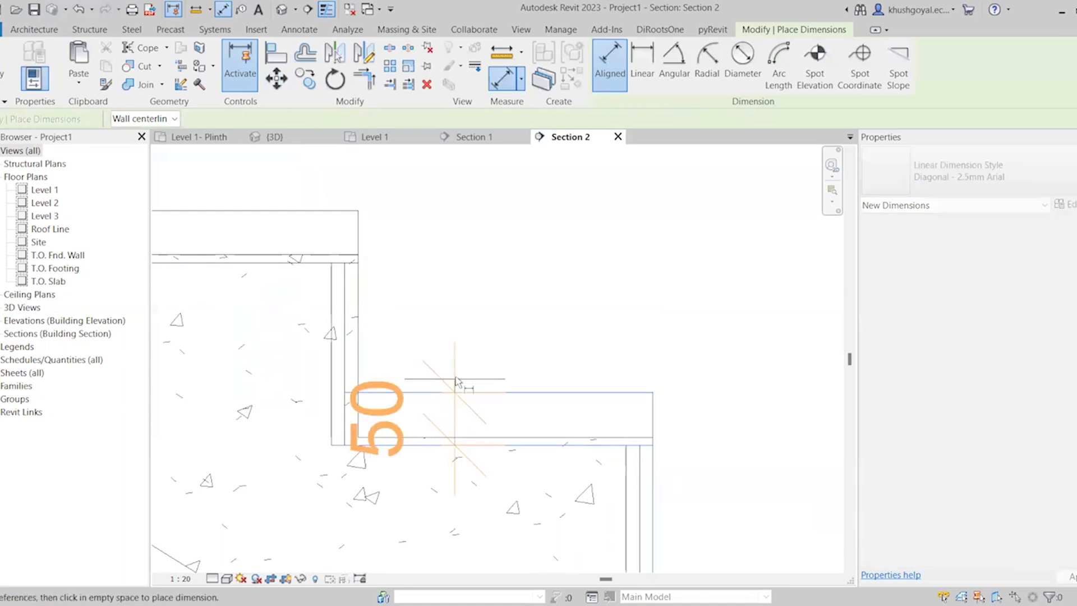
{"action": "key", "text": "Escape"}
{"action": "key", "text": "Escape"}
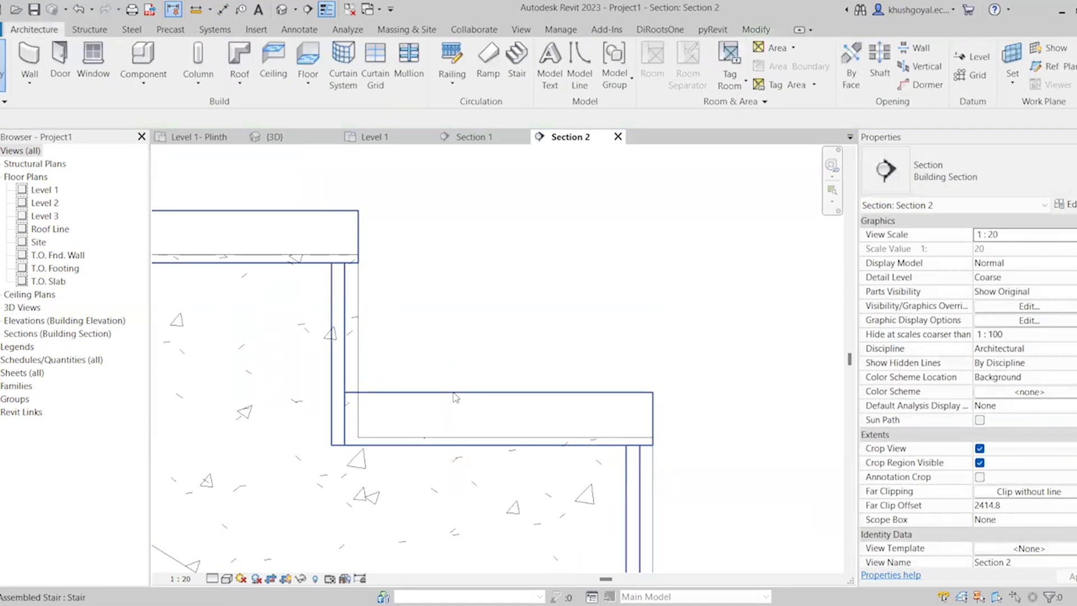
Examine the lowest treads and risers of the assembled finish stair in Section 2 and open that stair for editing
{"action": "left_click", "coordinate": [455, 397]}
{"action": "scroll", "coordinate": [399, 320], "scroll_direction": "down", "scroll_amount": 3}
{"action": "scroll", "coordinate": [399, 320], "scroll_direction": "down", "scroll_amount": 5}
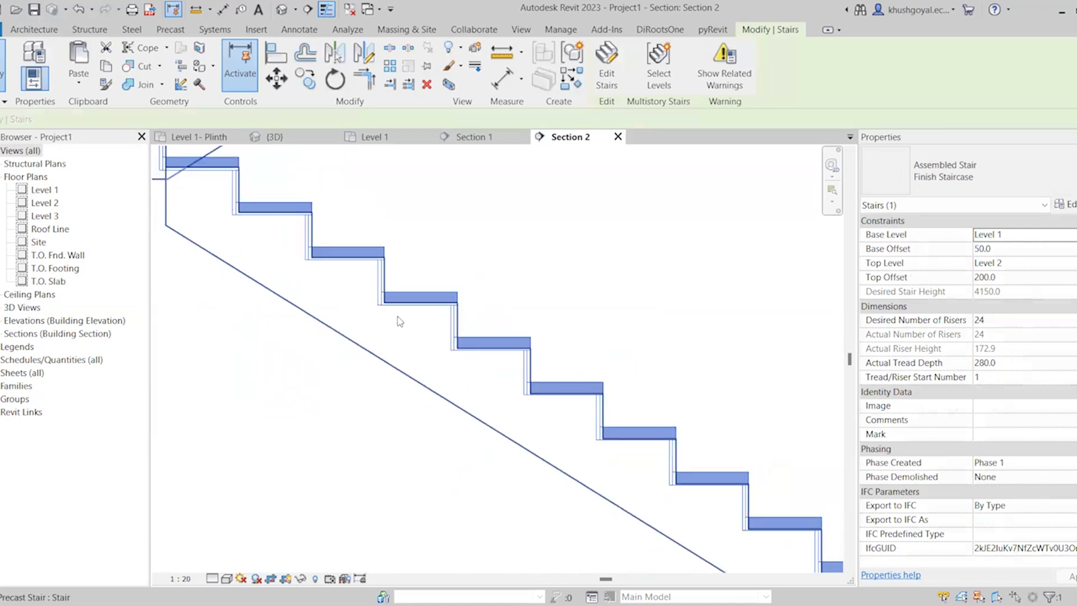
{"action": "scroll", "coordinate": [730, 486], "scroll_direction": "up", "scroll_amount": 3}
{"action": "scroll", "coordinate": [695, 483], "scroll_direction": "up", "scroll_amount": 5}
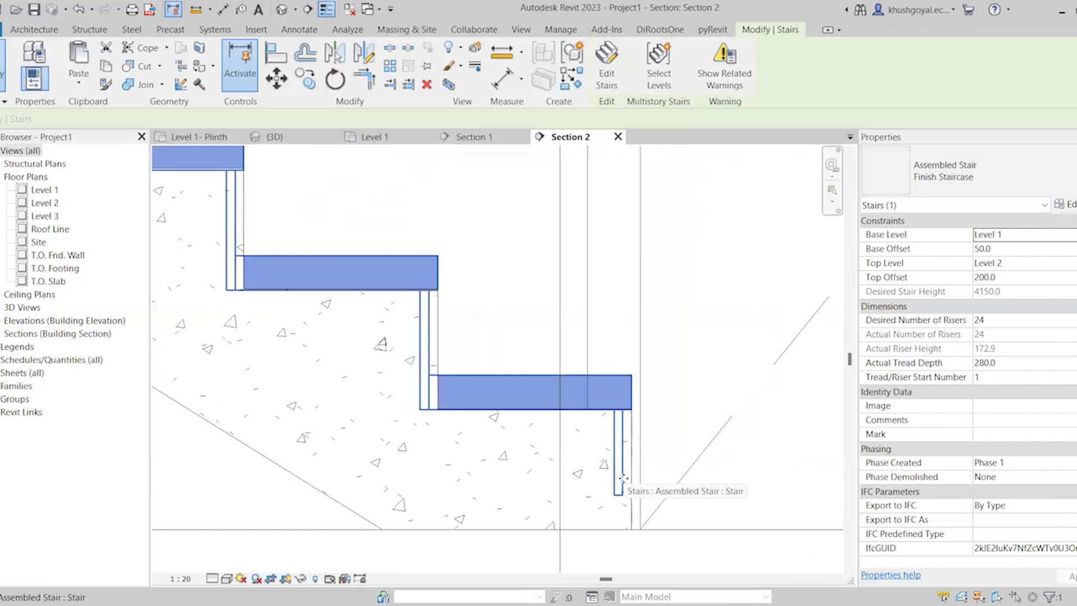
{"action": "scroll", "coordinate": [623, 478], "scroll_direction": "up", "scroll_amount": 3}
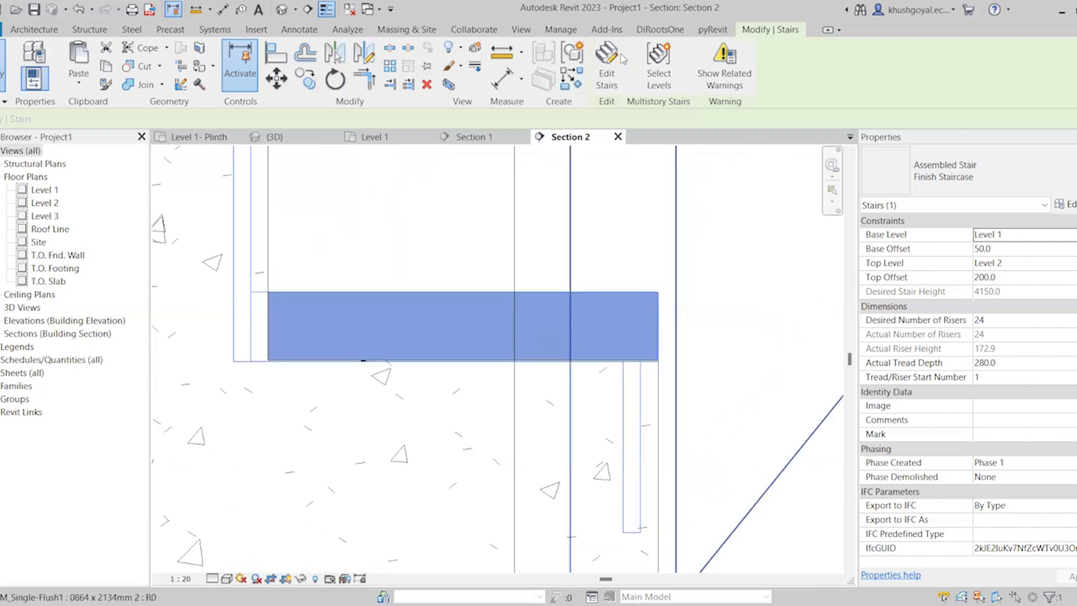
{"action": "left_click", "coordinate": [606, 81]}
Move the lower finish run outward so the back faces of its risers meet the precast step faces
{"action": "scroll", "coordinate": [654, 504], "scroll_direction": "down", "scroll_amount": 4}
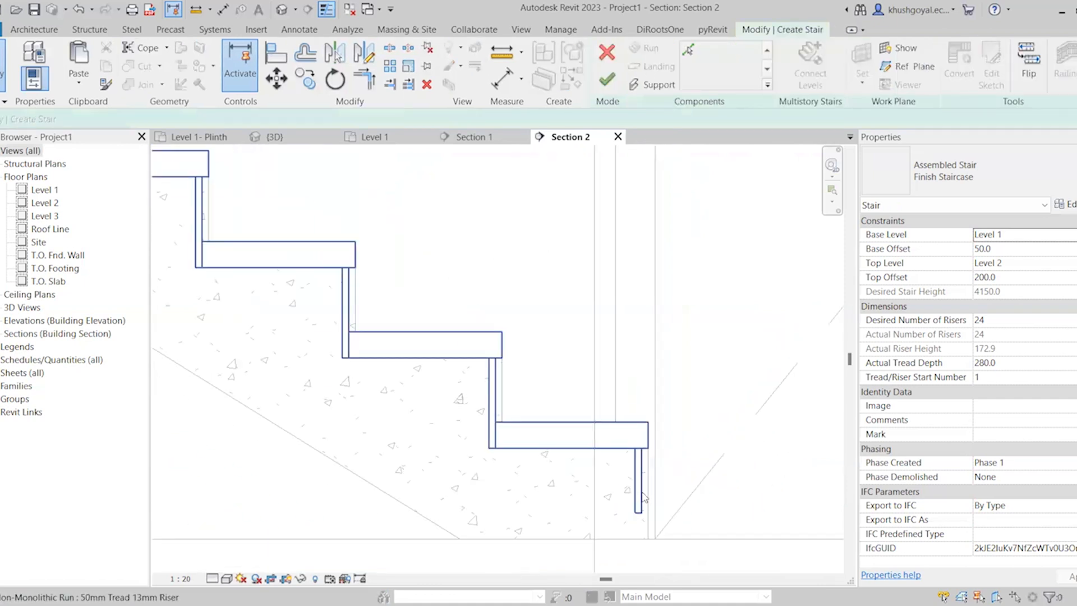
{"action": "scroll", "coordinate": [654, 503], "scroll_direction": "down", "scroll_amount": 3}
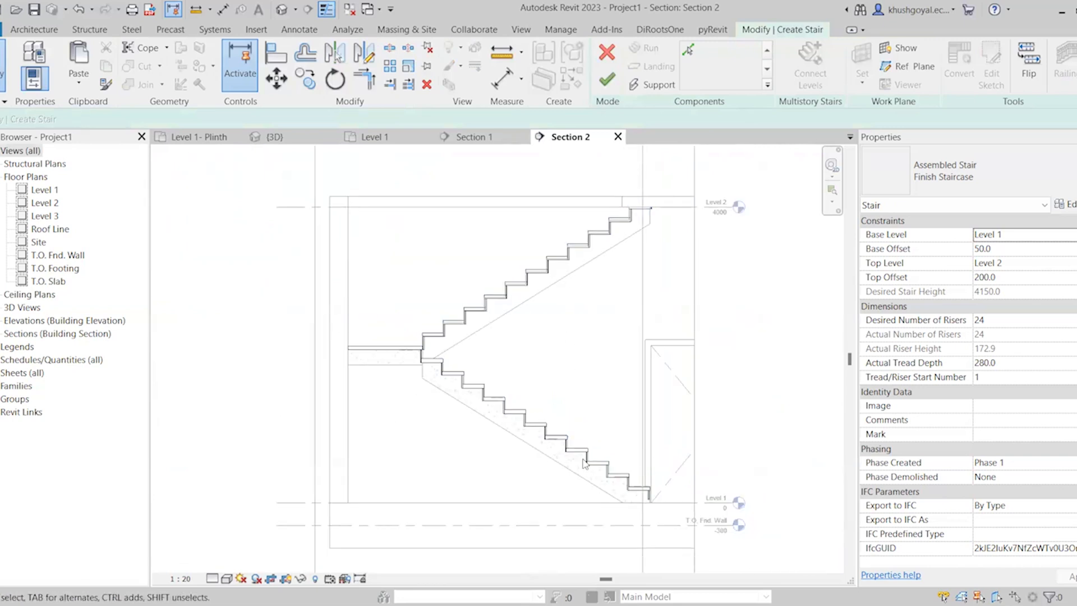
{"action": "scroll", "coordinate": [597, 452], "scroll_direction": "up", "scroll_amount": 2}
{"action": "left_click", "coordinate": [670, 507]}
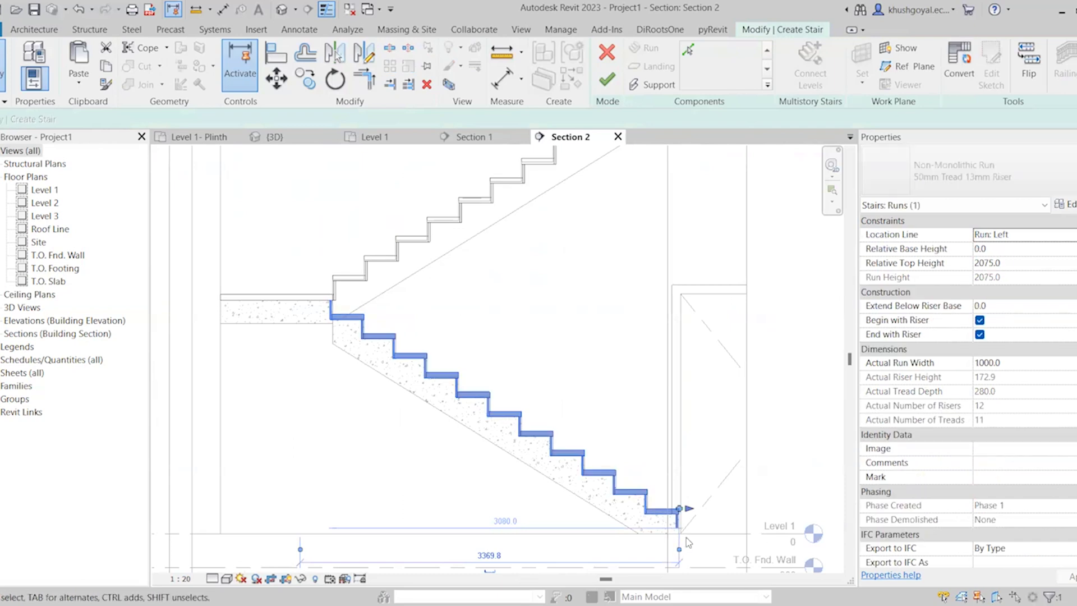
{"action": "scroll", "coordinate": [680, 506], "scroll_direction": "up", "scroll_amount": 5}
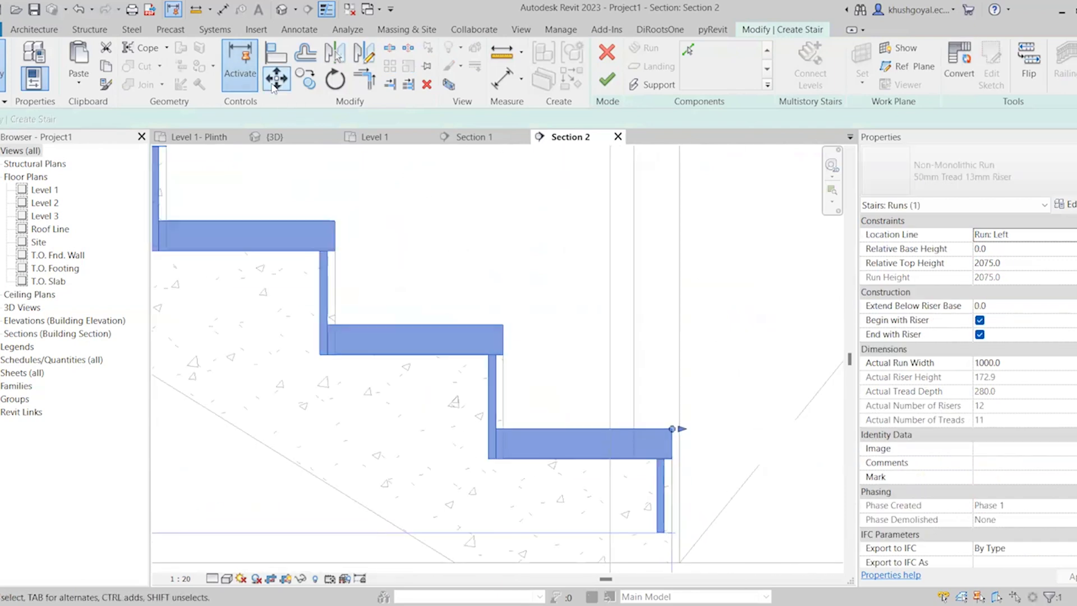
{"action": "left_click", "coordinate": [274, 80]}
{"action": "scroll", "coordinate": [654, 440], "scroll_direction": "up", "scroll_amount": 3}
{"action": "left_click", "coordinate": [661, 481]}
{"action": "left_click", "coordinate": [691, 480]}
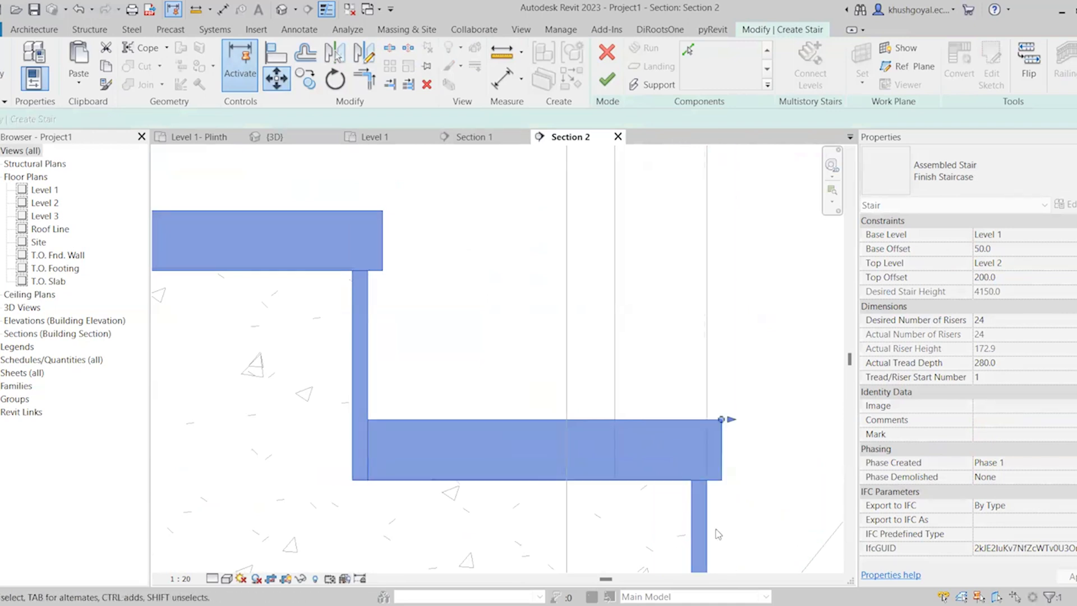
{"action": "left_click", "coordinate": [718, 534]}
{"action": "scroll", "coordinate": [746, 493], "scroll_direction": "down", "scroll_amount": 5}
{"action": "scroll", "coordinate": [462, 321], "scroll_direction": "up", "scroll_amount": 5}
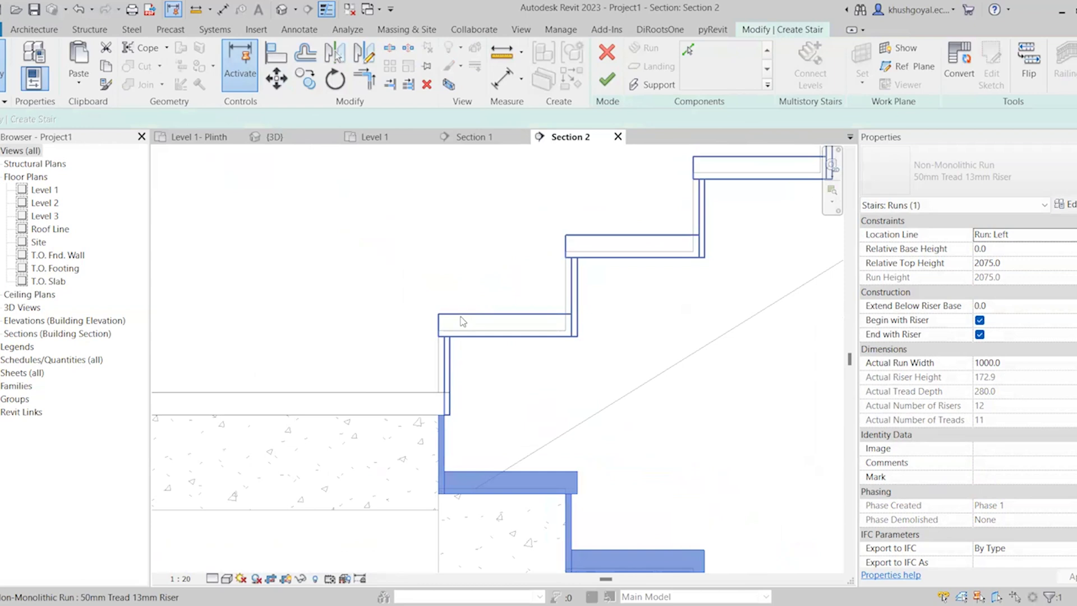
Move the upper finish run 25 mm toward the landing to align with the precast risers, and finish the stair edit
{"action": "left_click", "coordinate": [461, 318]}
{"action": "left_click", "coordinate": [276, 83]}
{"action": "scroll", "coordinate": [399, 325], "scroll_direction": "up", "scroll_amount": 3}
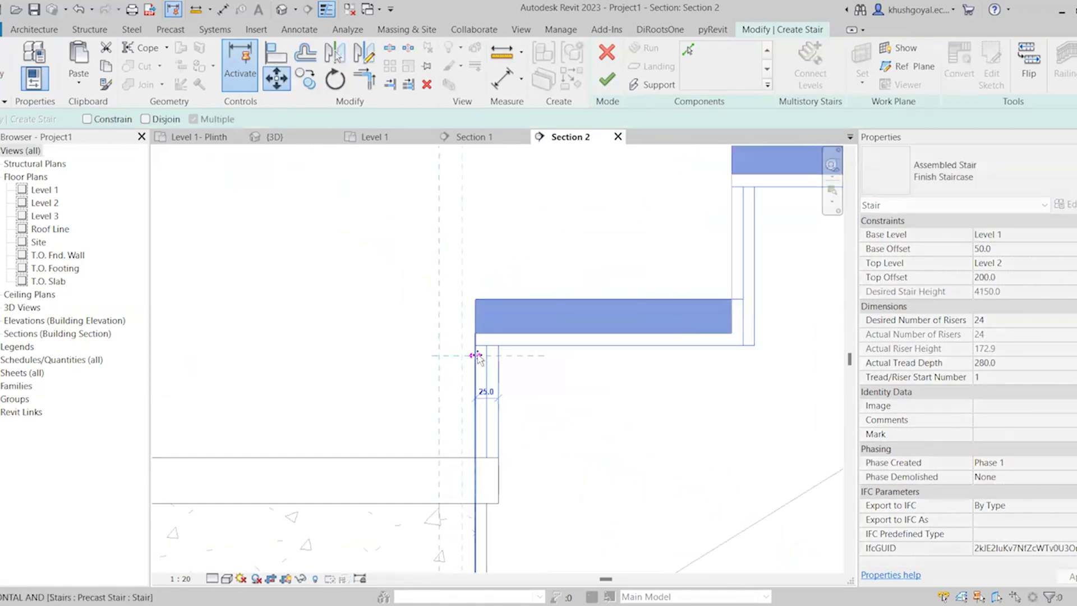
{"action": "left_click", "coordinate": [477, 355]}
{"action": "scroll", "coordinate": [526, 422], "scroll_direction": "down", "scroll_amount": 7}
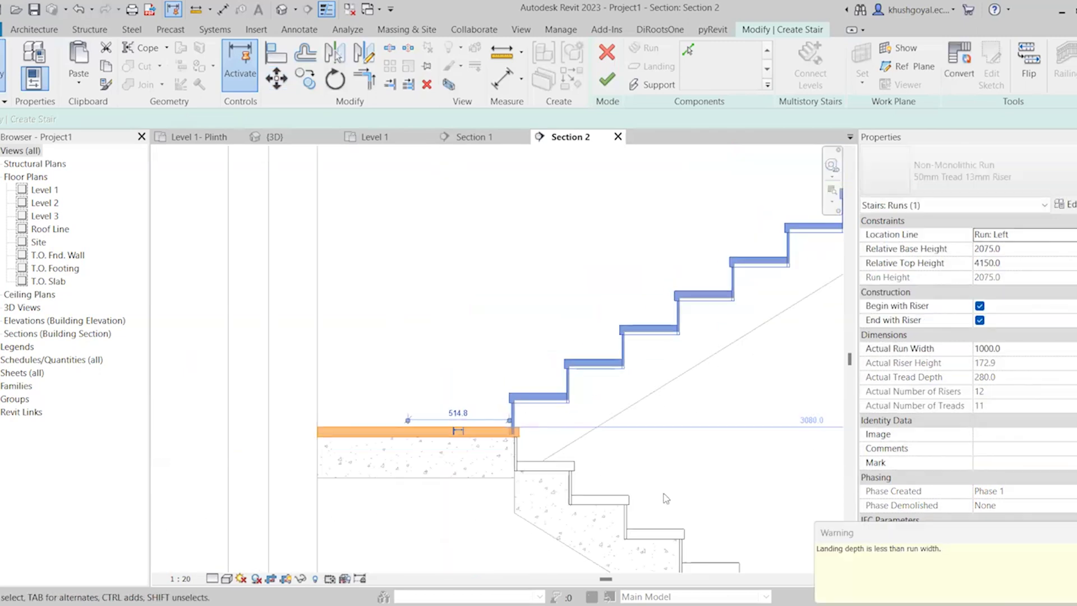
{"action": "left_click", "coordinate": [646, 478]}
{"action": "scroll", "coordinate": [487, 370], "scroll_direction": "down", "scroll_amount": 3}
{"action": "scroll", "coordinate": [656, 367], "scroll_direction": "up", "scroll_amount": 5}
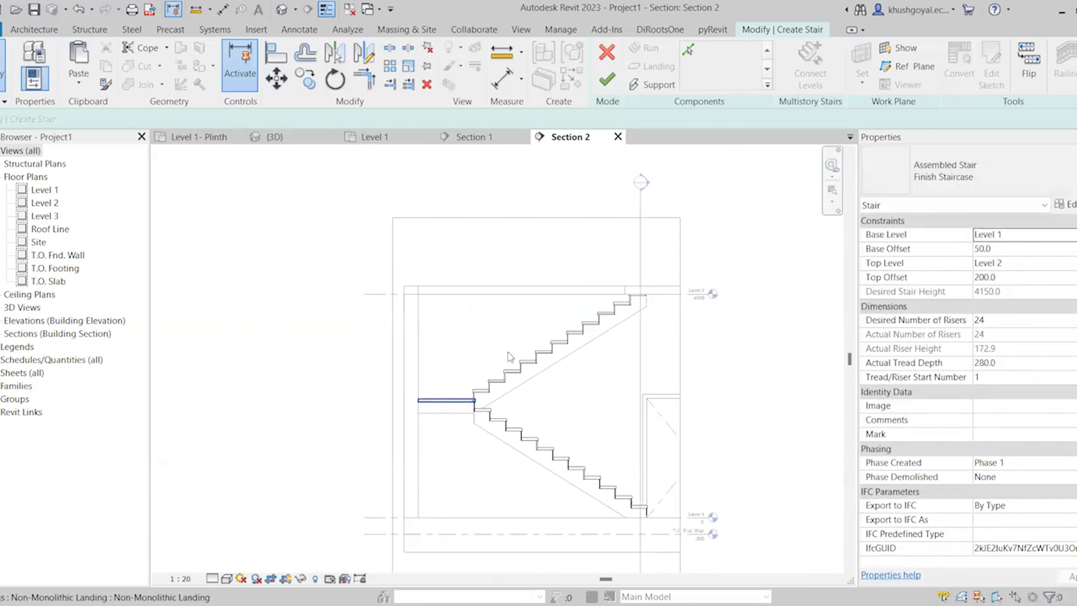
{"action": "scroll", "coordinate": [629, 291], "scroll_direction": "up", "scroll_amount": 2}
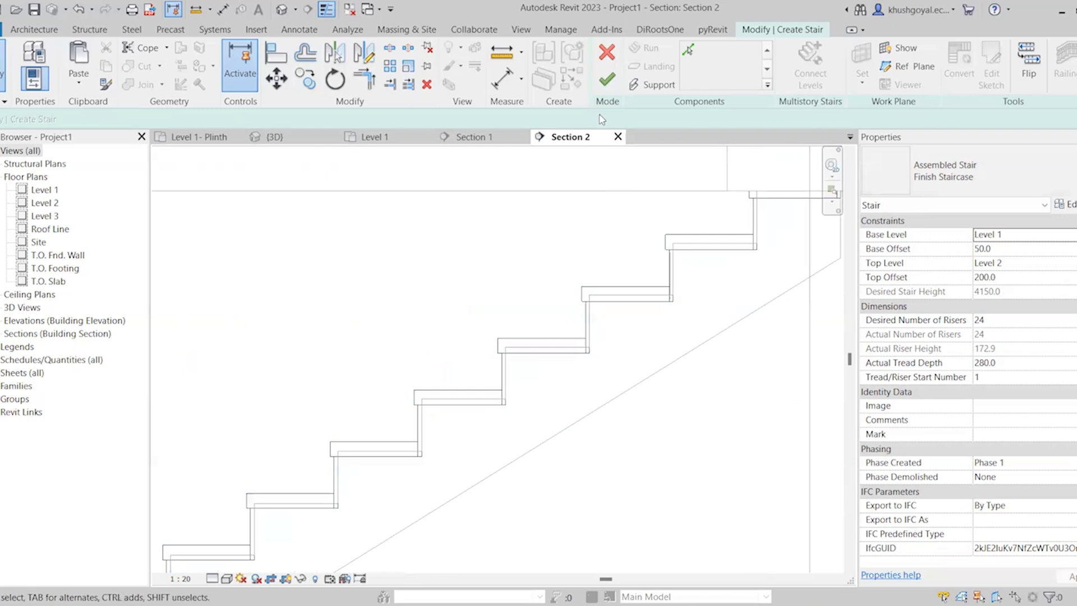
{"action": "left_click", "coordinate": [607, 79]}
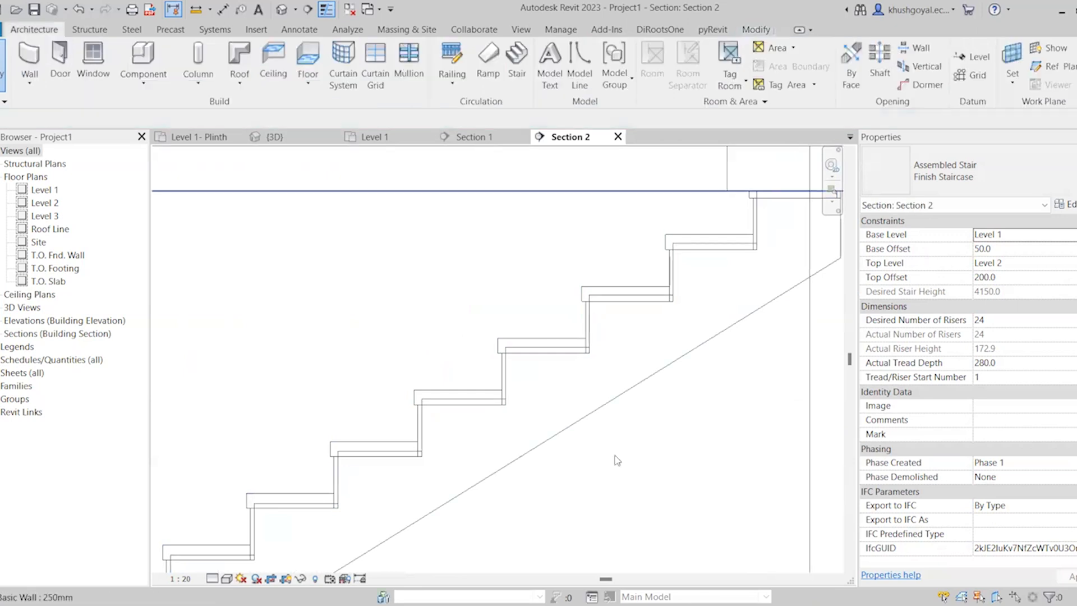
Inspect the desired number of risers of the assembled finish stair and clear the selection
{"action": "left_click", "coordinate": [607, 397]}
{"action": "left_click", "coordinate": [553, 343]}
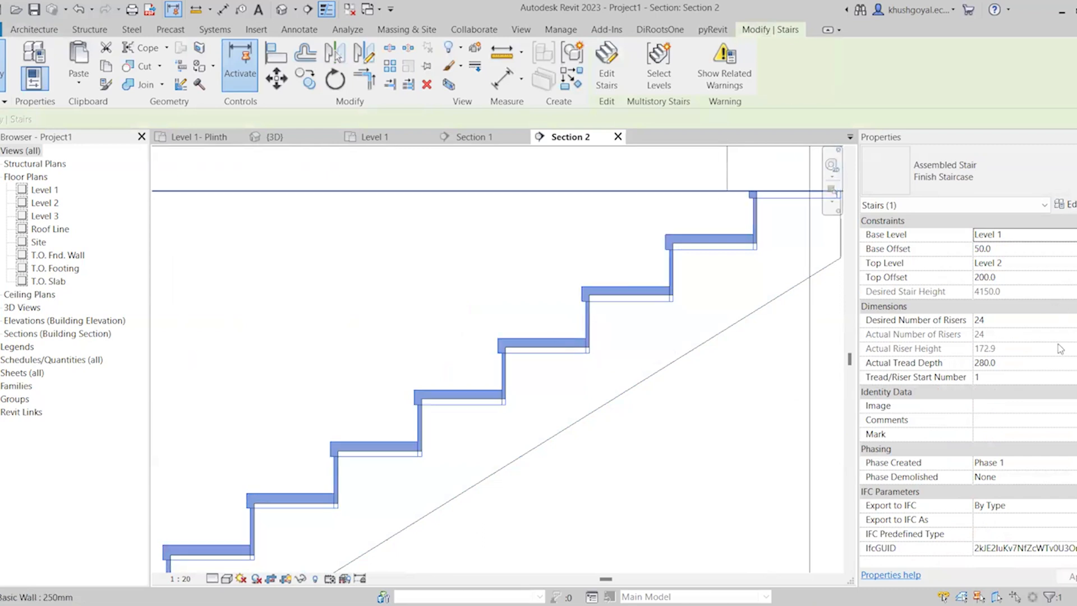
{"action": "left_click", "coordinate": [1007, 318]}
{"action": "left_click", "coordinate": [1007, 317]}
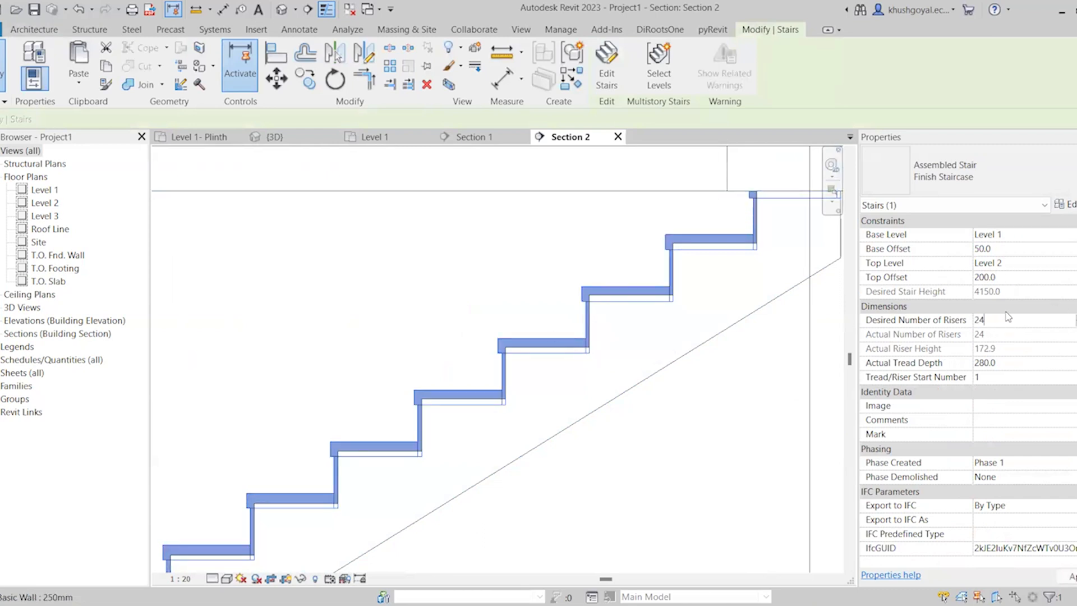
{"action": "left_click", "coordinate": [777, 432]}
{"action": "scroll", "coordinate": [337, 297], "scroll_direction": "down", "scroll_amount": 5}
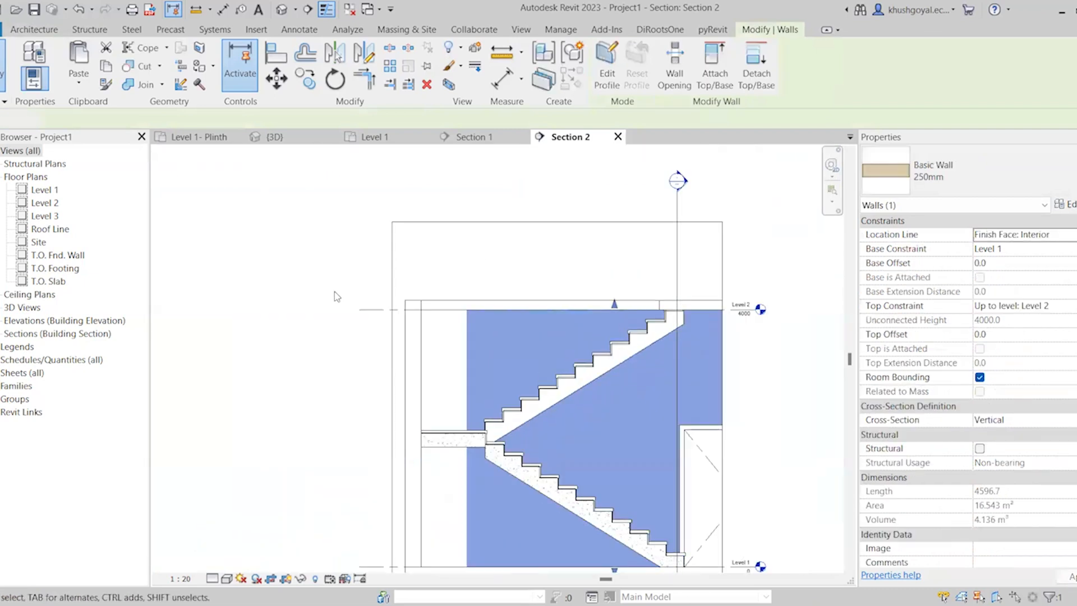
{"action": "left_click", "coordinate": [337, 296]}
Isolate the Finish Staircase selected in the Level 1 plan with a section box in the 3D view
{"action": "left_click", "coordinate": [274, 137]}
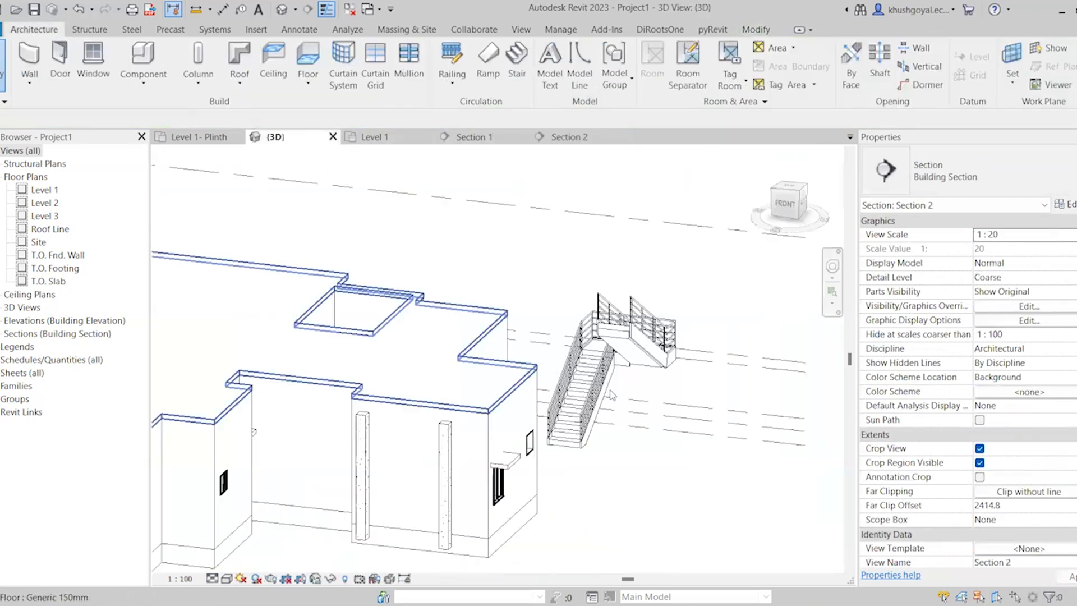
{"action": "scroll", "coordinate": [612, 395], "scroll_direction": "down", "scroll_amount": 1}
{"action": "left_click", "coordinate": [387, 138]}
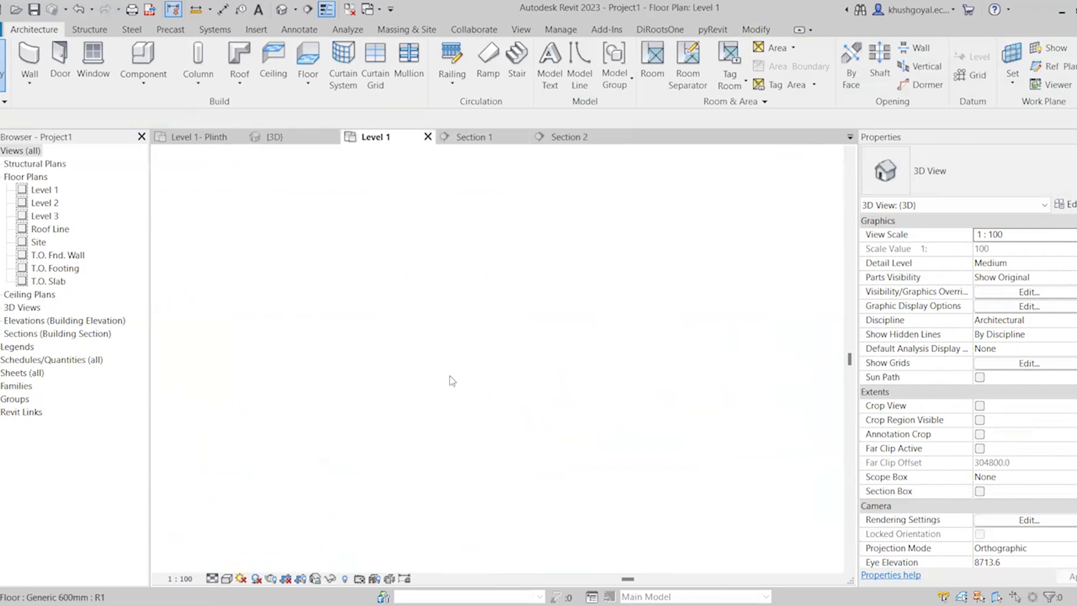
{"action": "left_click", "coordinate": [488, 410]}
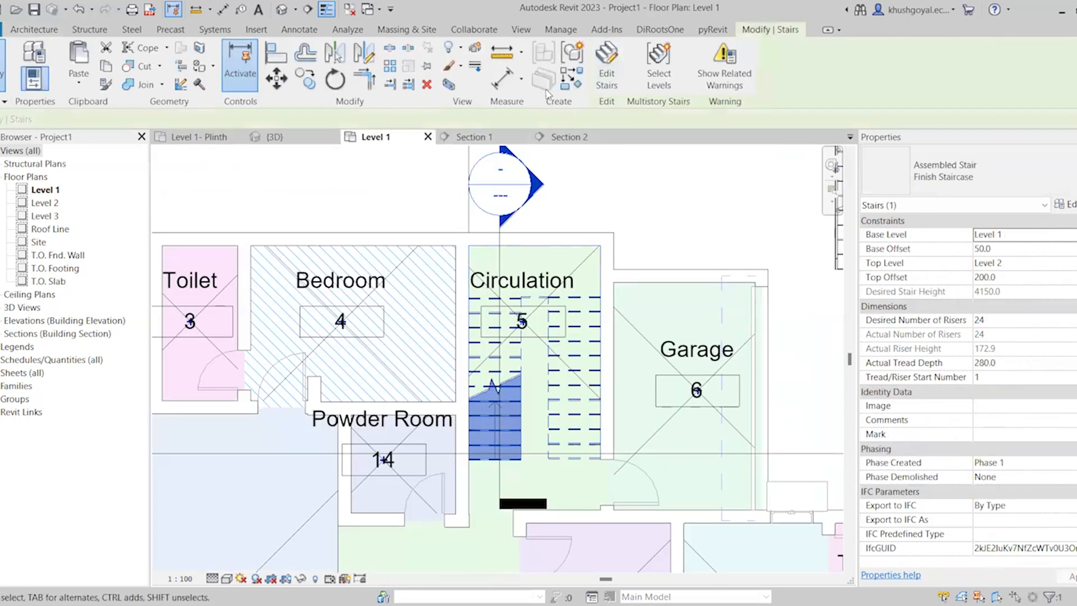
{"action": "left_click", "coordinate": [449, 86]}
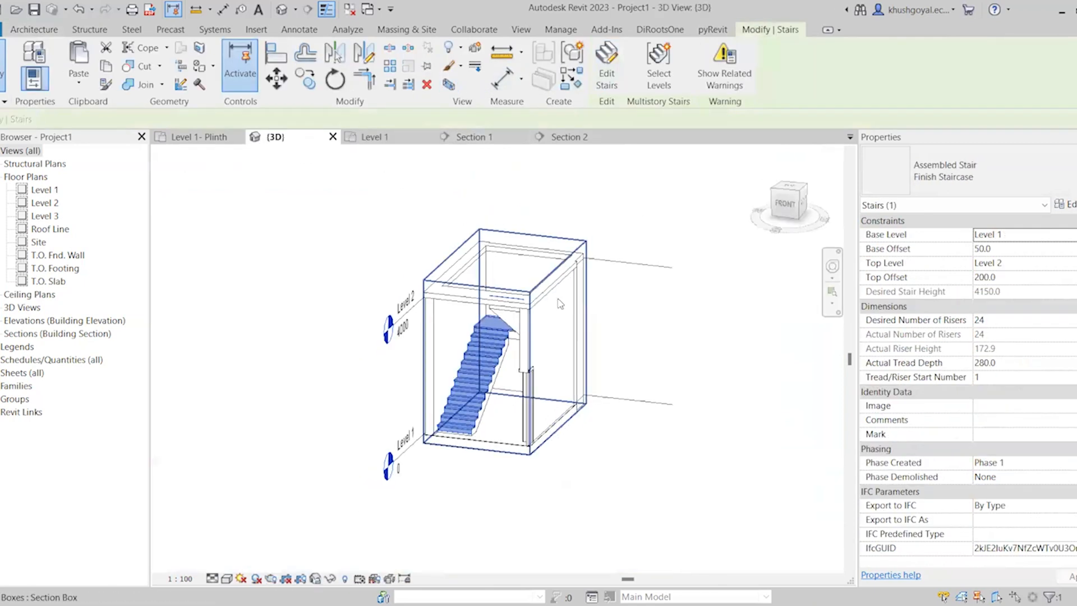
{"action": "key", "text": "Escape"}
Inspect the lowest steps of the overlaid stairs in 3D and select the assembled Finish Staircase
{"action": "scroll", "coordinate": [506, 484], "scroll_direction": "up", "scroll_amount": 8}
{"action": "scroll", "coordinate": [506, 484], "scroll_direction": "up", "scroll_amount": 5}
{"action": "left_click", "coordinate": [448, 414]}
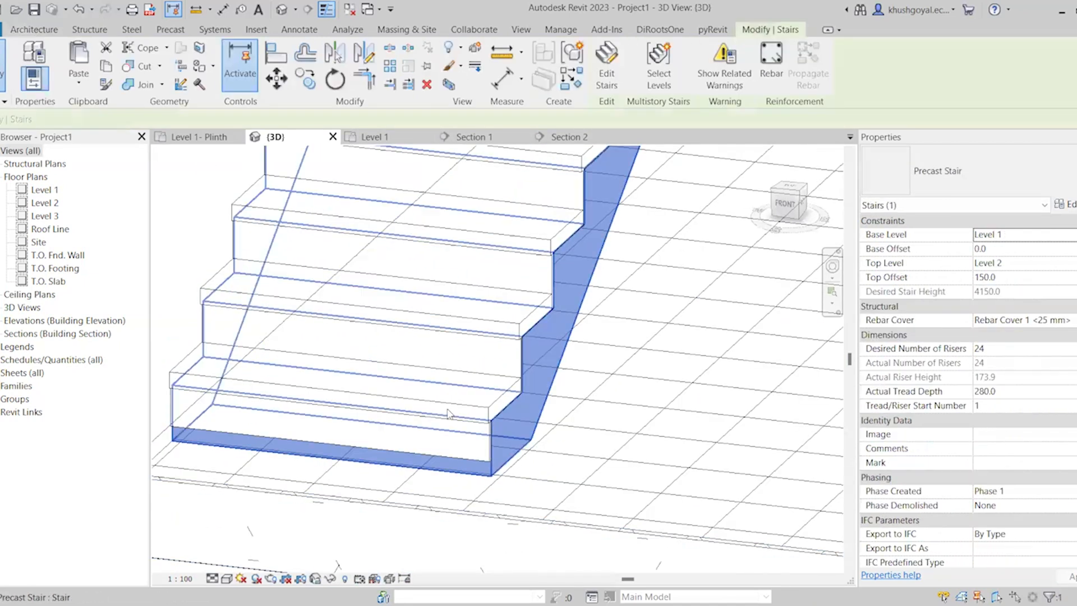
{"action": "left_click", "coordinate": [448, 414]}
{"action": "scroll", "coordinate": [447, 411], "scroll_direction": "down", "scroll_amount": 5}
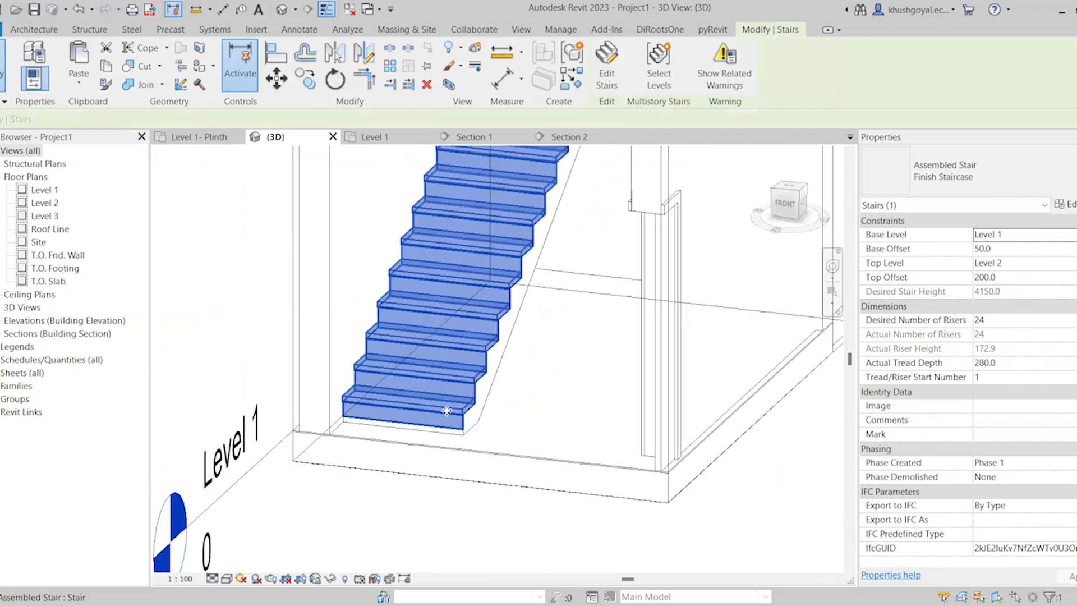
{"action": "scroll", "coordinate": [446, 410], "scroll_direction": "down", "scroll_amount": 5}
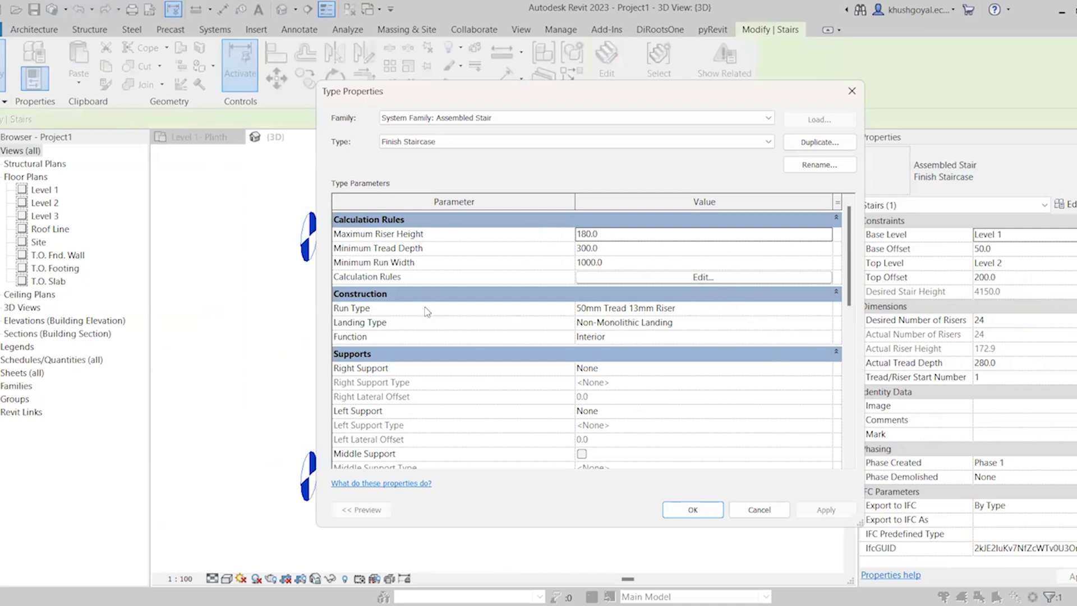
Review the tread and riser settings of the 50mm Tread 13mm Riser run type and close the type properties
{"action": "left_click", "coordinate": [831, 310]}
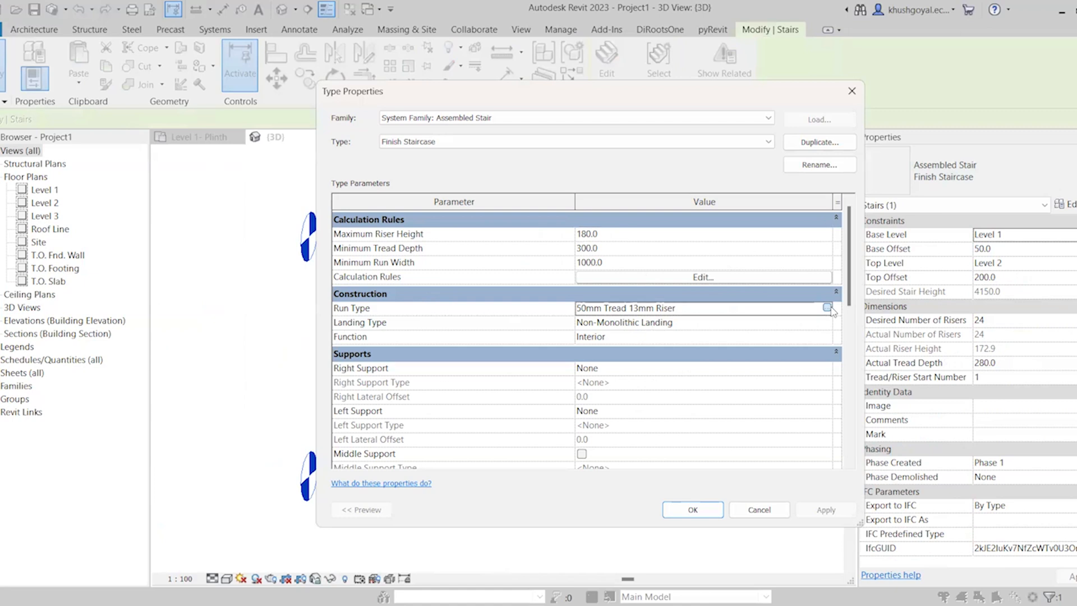
{"action": "left_click", "coordinate": [827, 308]}
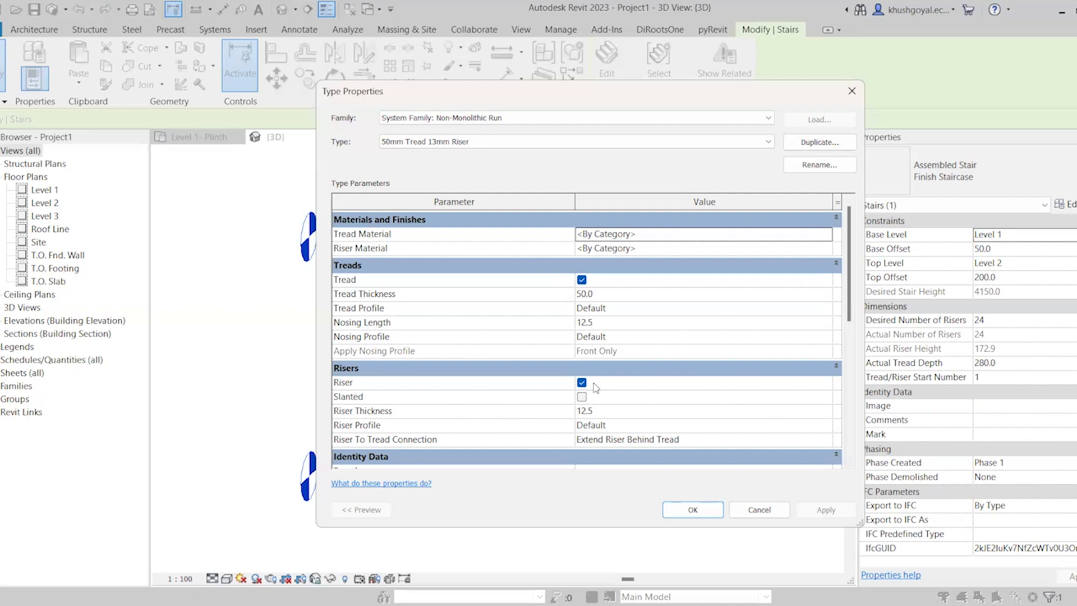
{"action": "left_click", "coordinate": [694, 510]}
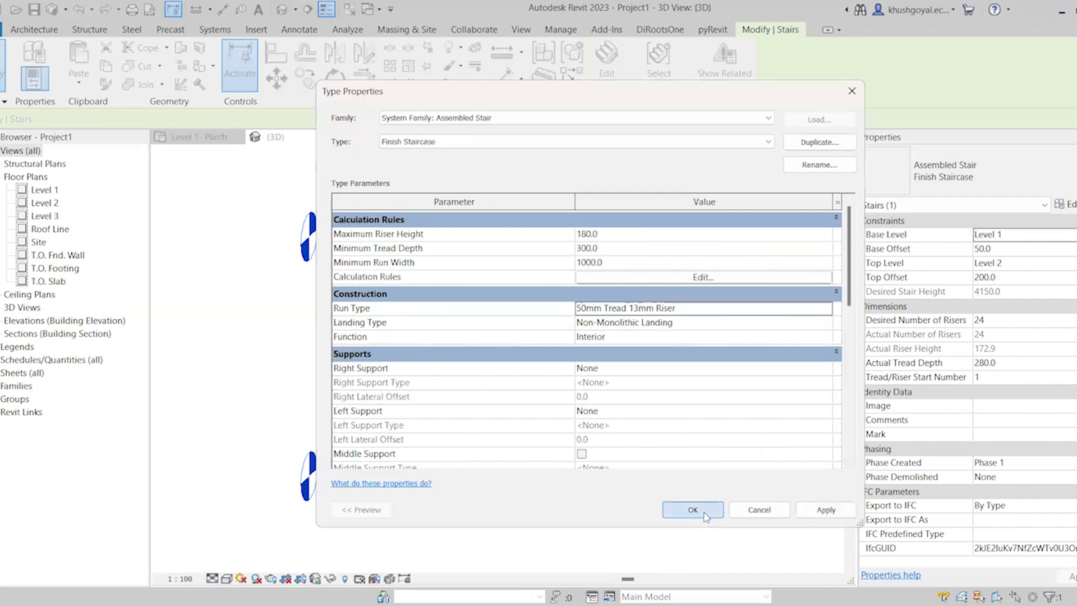
{"action": "left_click", "coordinate": [694, 510]}
{"action": "key", "text": "Escape"}
{"action": "scroll", "coordinate": [612, 449], "scroll_direction": "down", "scroll_amount": 3}
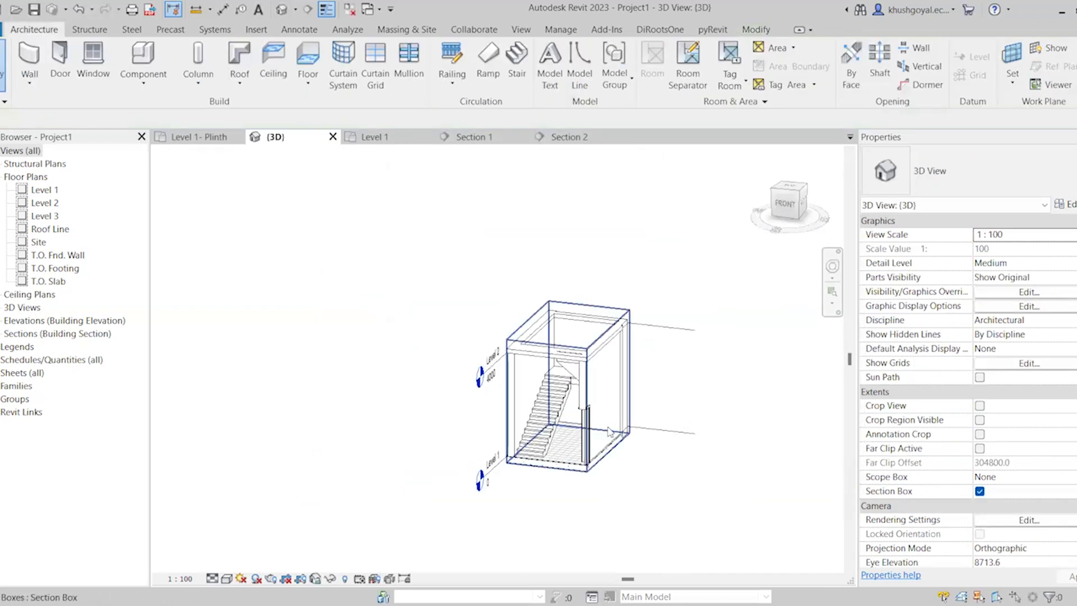
Return to the Level 1 floor plan and start a new stair
{"action": "left_click", "coordinate": [379, 138]}
{"action": "scroll", "coordinate": [701, 393], "scroll_direction": "down", "scroll_amount": 4}
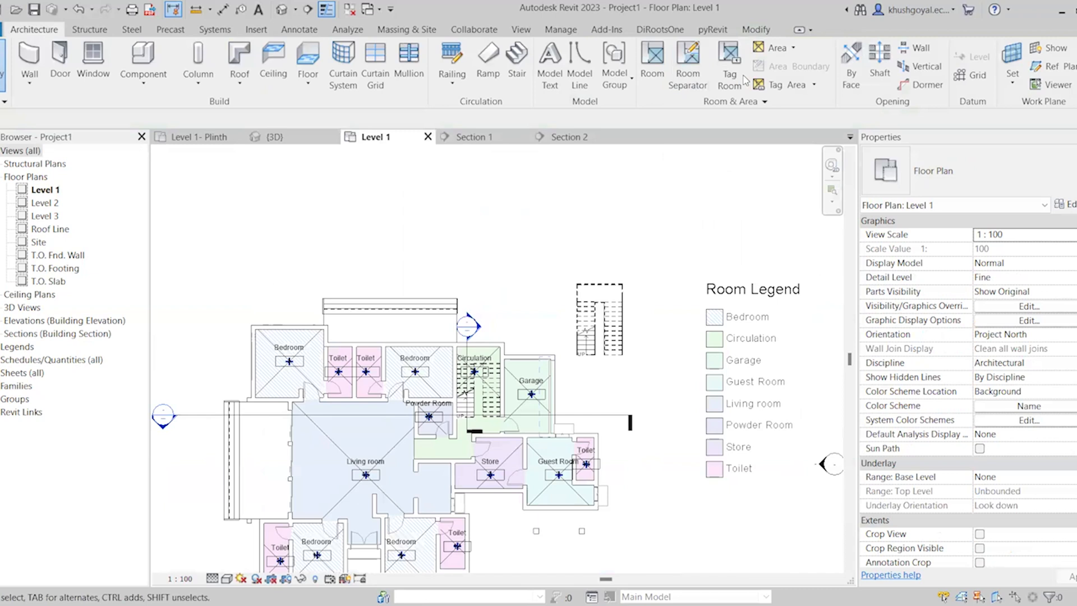
{"action": "scroll", "coordinate": [694, 231], "scroll_direction": "down", "scroll_amount": 1}
{"action": "scroll", "coordinate": [308, 211], "scroll_direction": "down", "scroll_amount": 1}
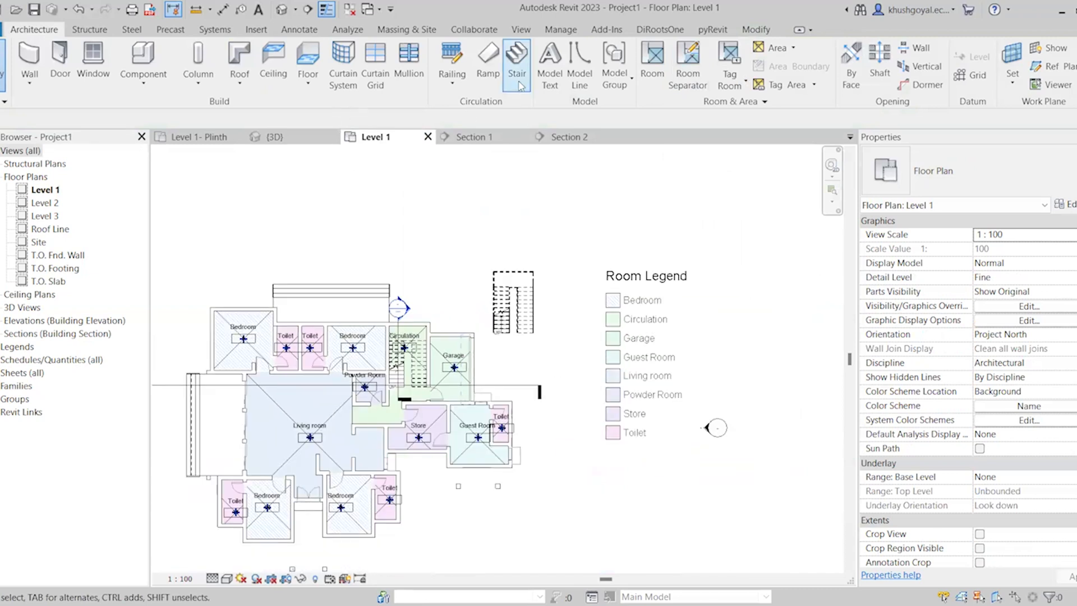
{"action": "left_click", "coordinate": [517, 73]}
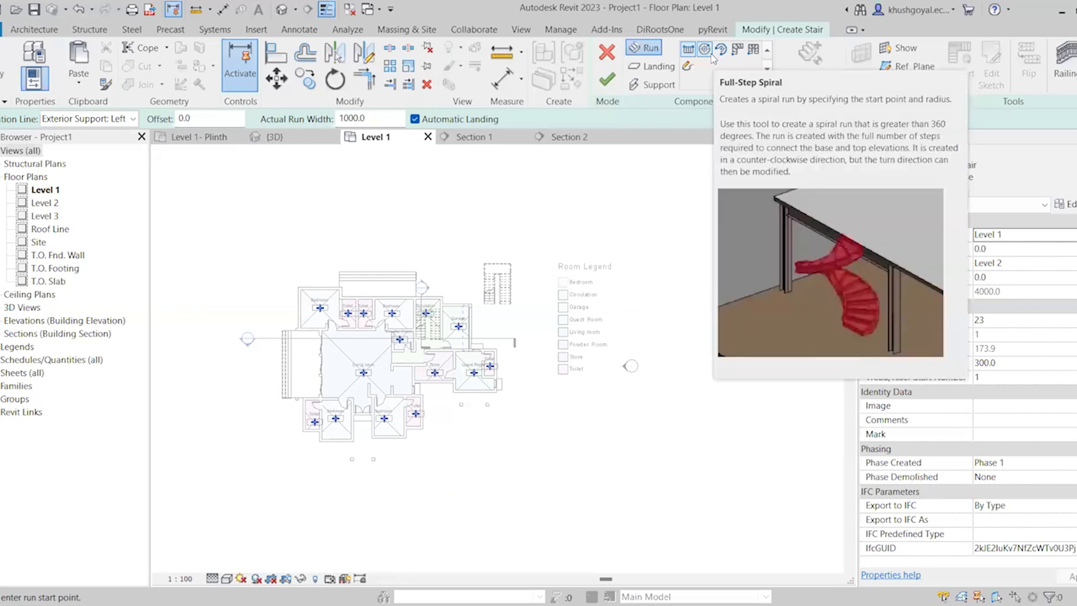
Sketch a full-step spiral run of 1000 mm width in the empty area beyond the Room Legend
{"action": "left_click", "coordinate": [709, 54]}
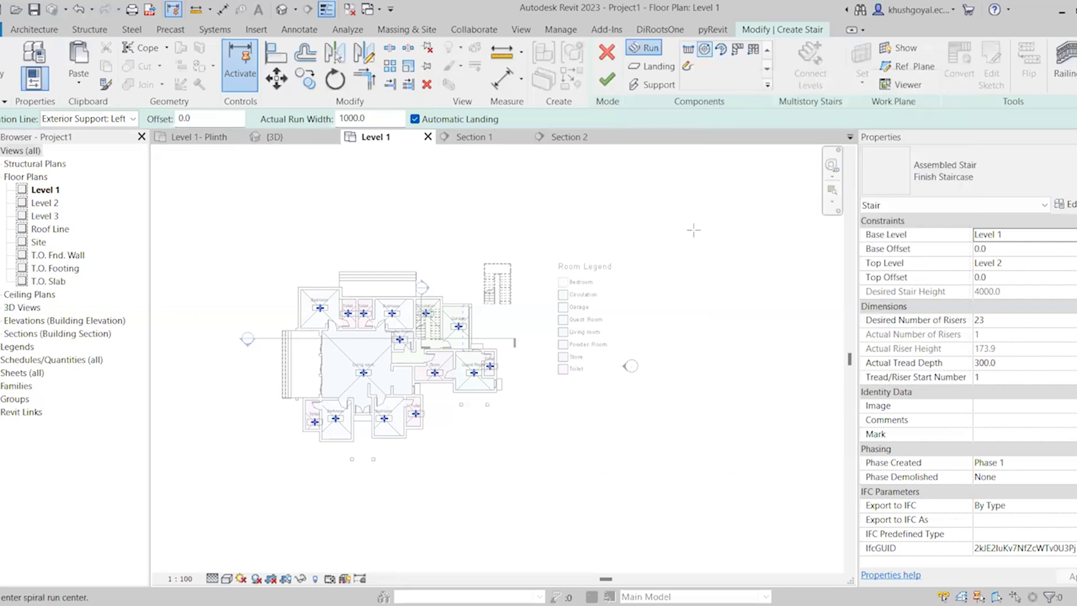
{"action": "scroll", "coordinate": [640, 238], "scroll_direction": "up", "scroll_amount": 3}
{"action": "left_click", "coordinate": [640, 238]}
{"action": "left_click", "coordinate": [646, 229]}
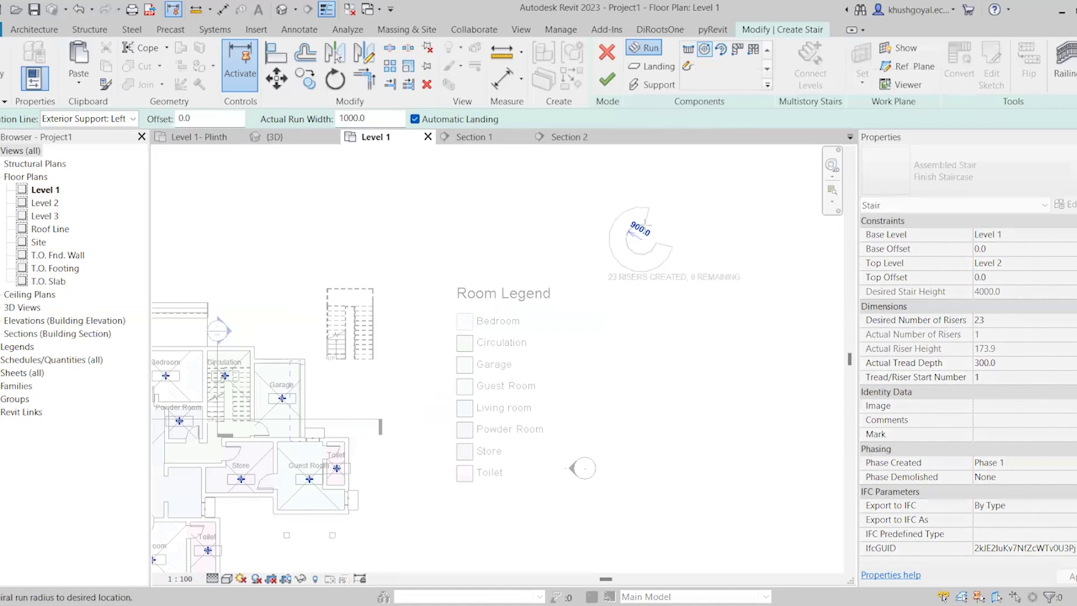
{"action": "scroll", "coordinate": [680, 223], "scroll_direction": "up", "scroll_amount": 2}
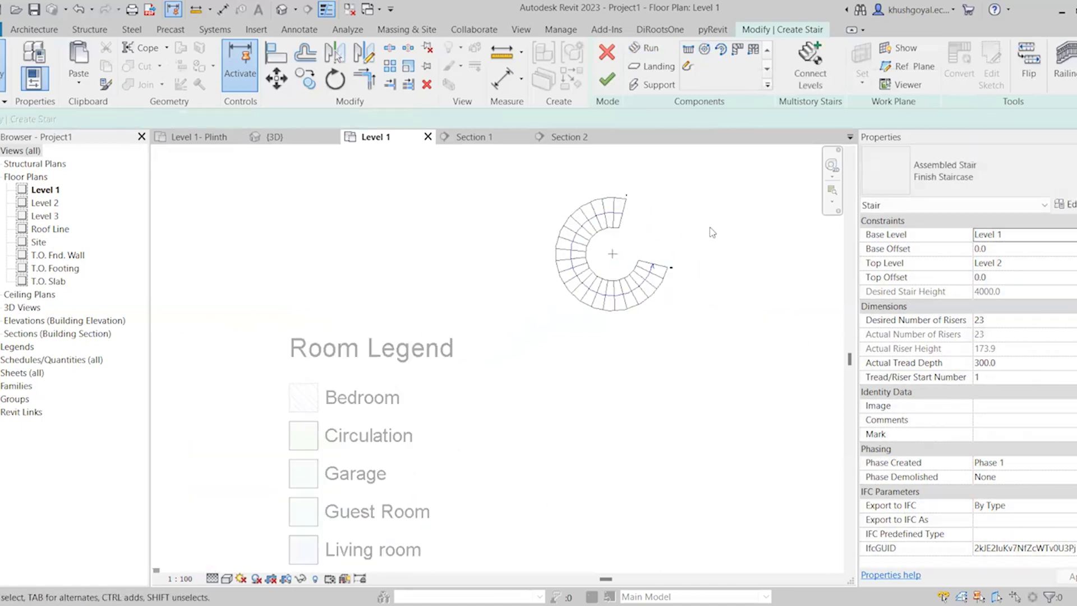
{"action": "scroll", "coordinate": [712, 233], "scroll_direction": "up", "scroll_amount": 3}
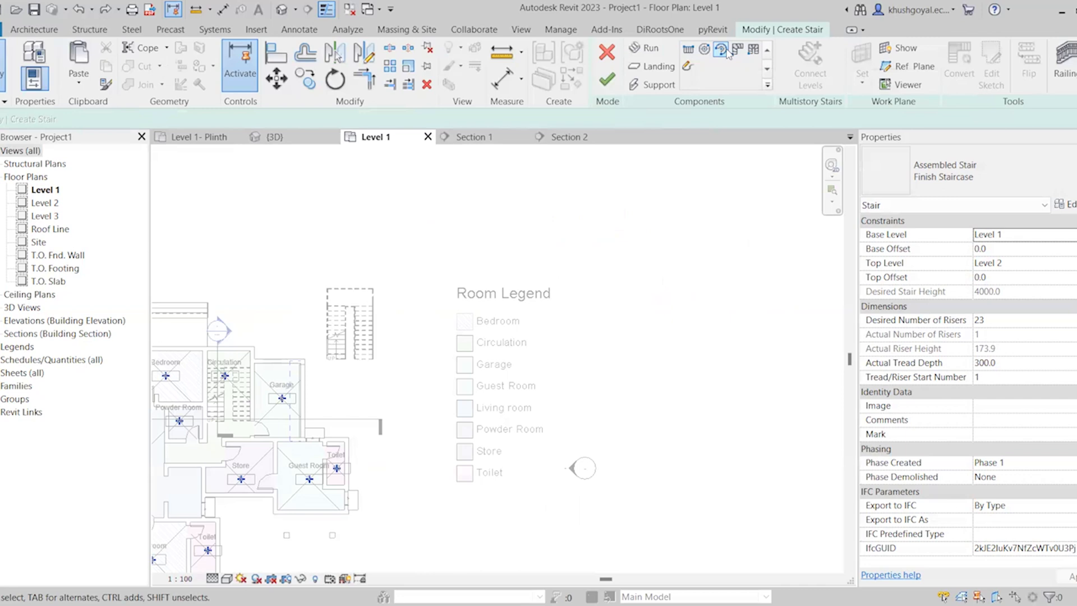
Sketch a center-ends spiral run of 1000 mm width in the empty area beyond the Room Legend and undo it
{"action": "left_click", "coordinate": [724, 51]}
{"action": "scroll", "coordinate": [449, 359], "scroll_direction": "down", "scroll_amount": 1}
{"action": "left_click", "coordinate": [639, 307]}
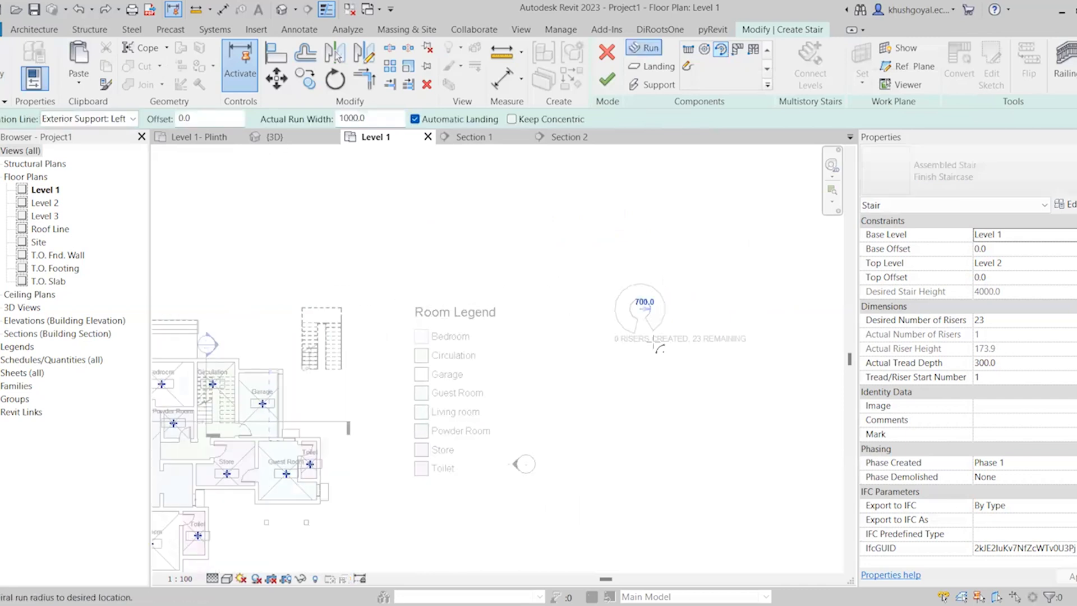
{"action": "left_click", "coordinate": [655, 361]}
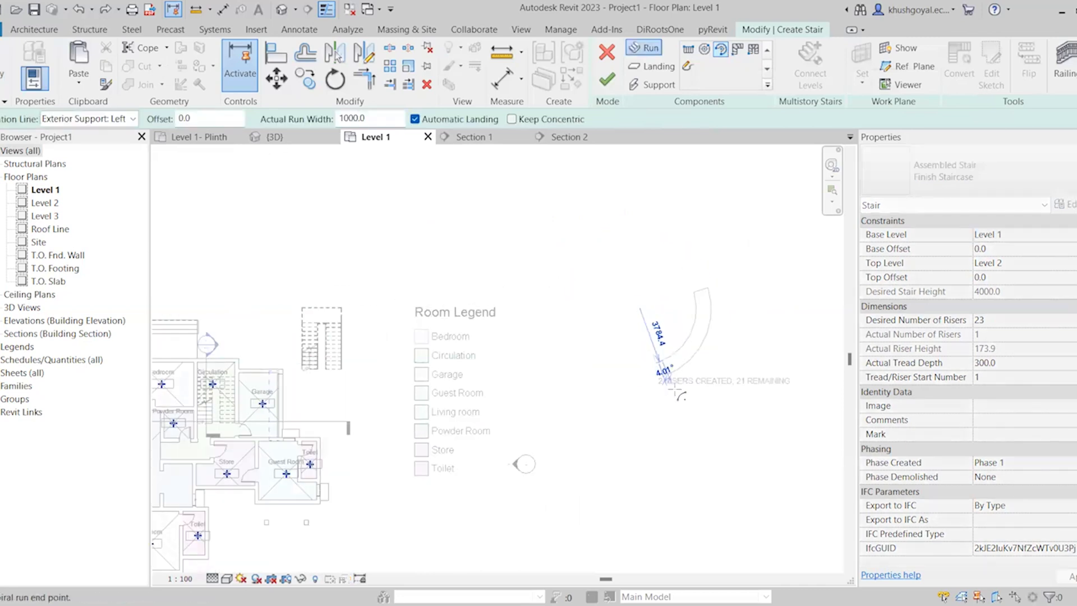
{"action": "left_click", "coordinate": [634, 254]}
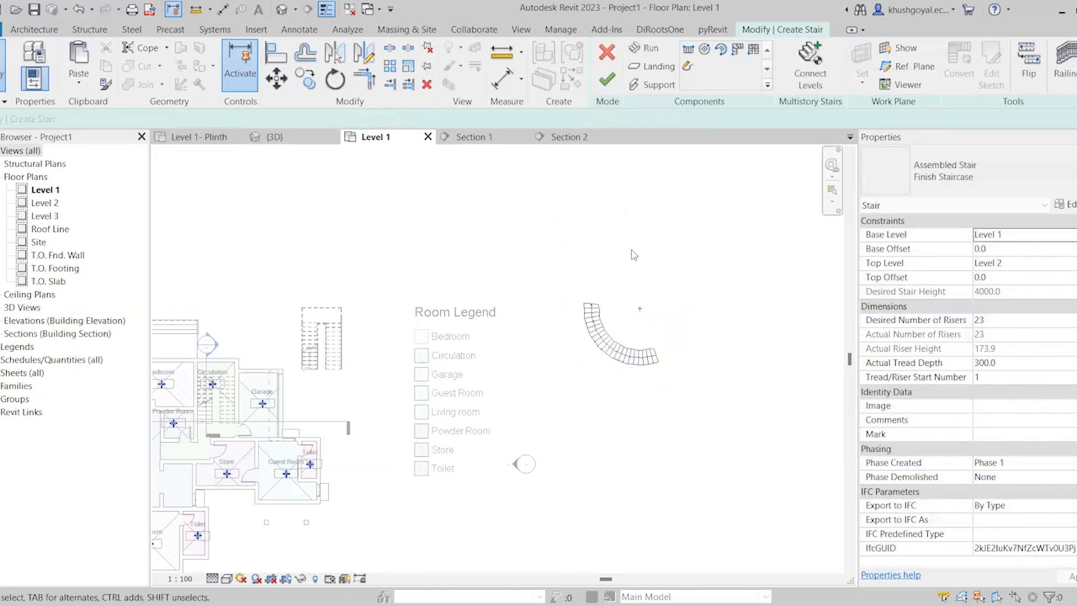
{"action": "scroll", "coordinate": [670, 330], "scroll_direction": "up", "scroll_amount": 3}
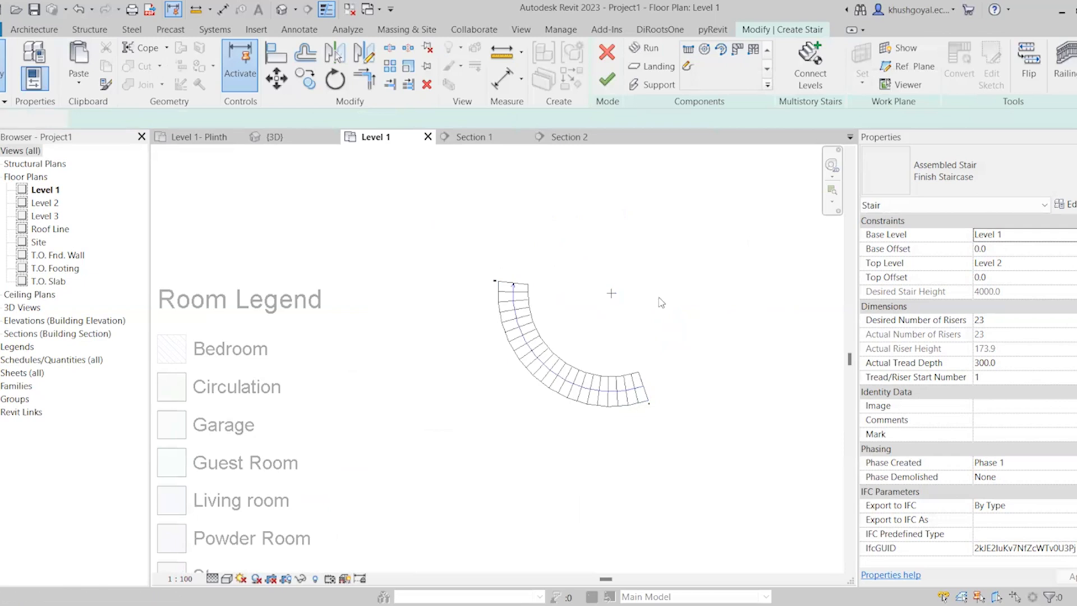
{"action": "key", "text": "ctrl+z"}
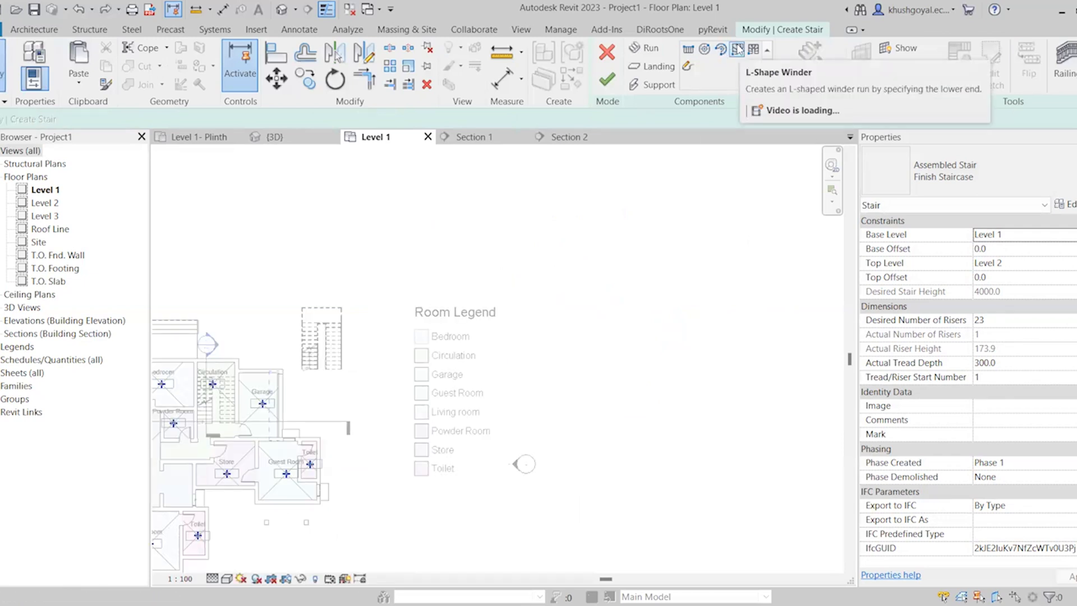
Place an L-shape winder run in the empty area beyond the Room Legend and delete it
{"action": "left_click", "coordinate": [738, 50]}
{"action": "left_click", "coordinate": [646, 331]}
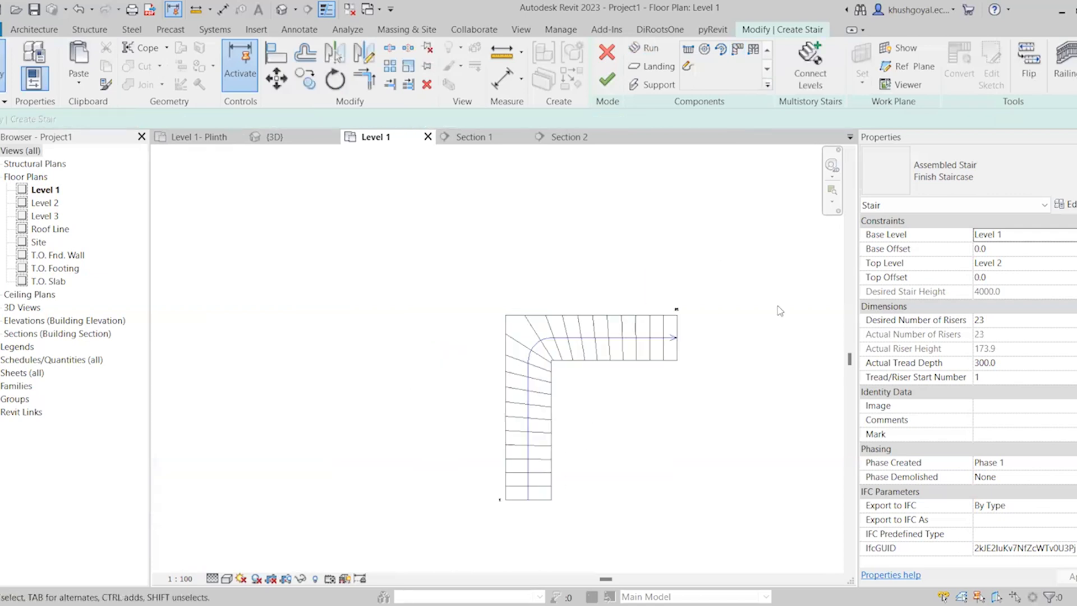
{"action": "left_click", "coordinate": [594, 353]}
{"action": "key", "text": "Delete"}
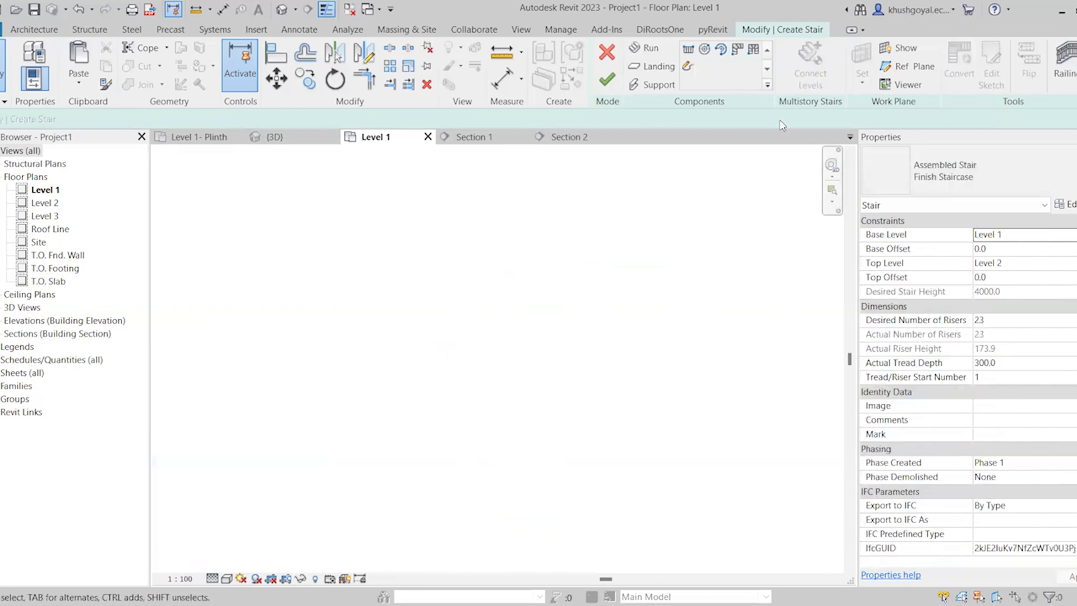
Place a U-shape winder run in the empty plan area and delete it
{"action": "left_click", "coordinate": [755, 51]}
{"action": "left_click", "coordinate": [507, 442]}
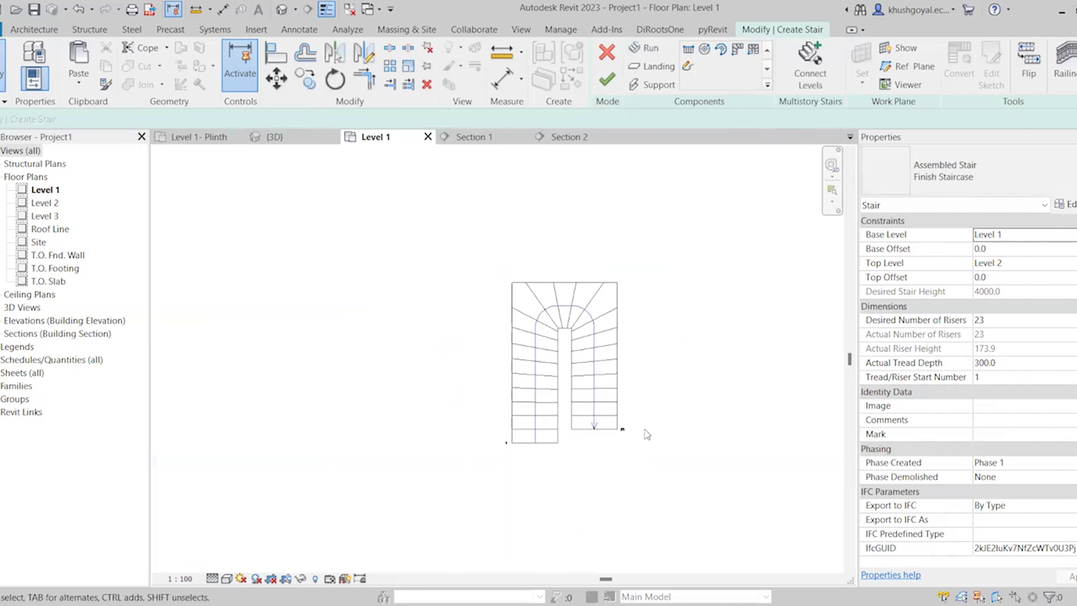
{"action": "left_click", "coordinate": [561, 366]}
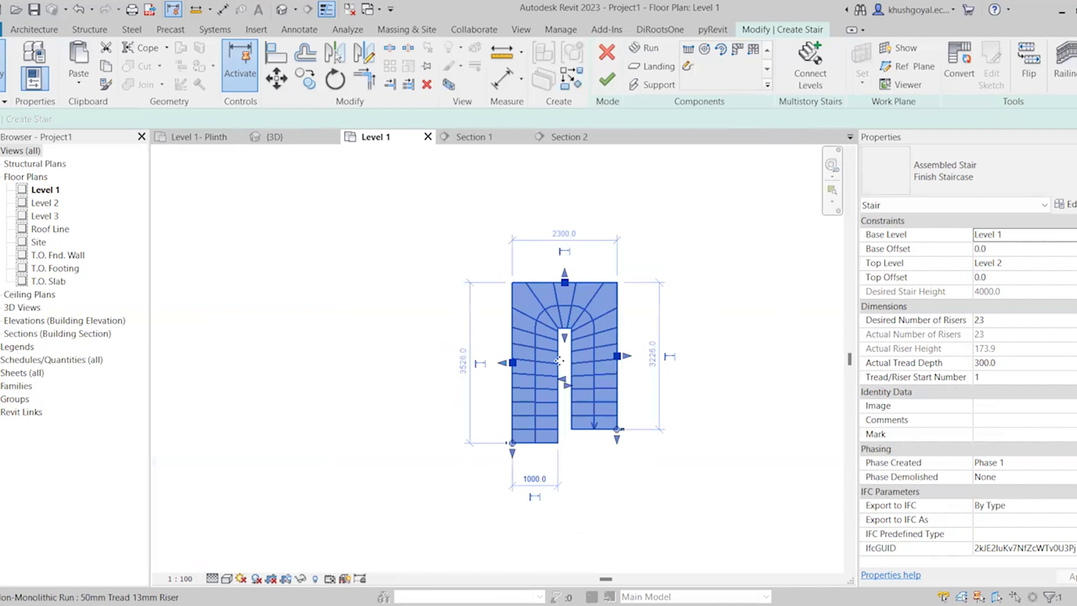
{"action": "key", "text": "Delete"}
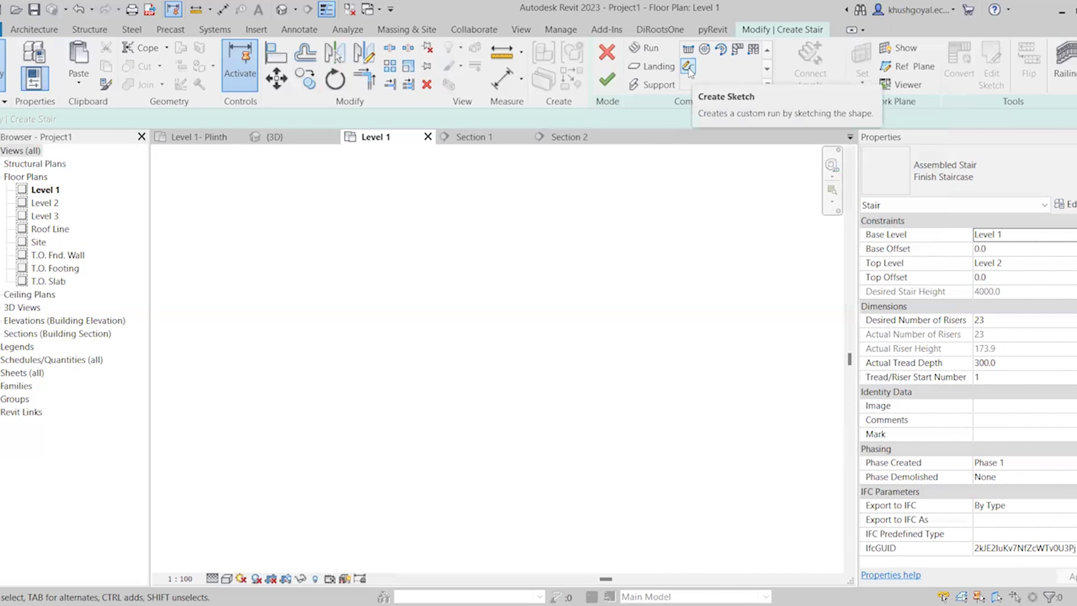
Try the custom sketched run option and cancel the stair creation without keeping any run
{"action": "left_click", "coordinate": [688, 68]}
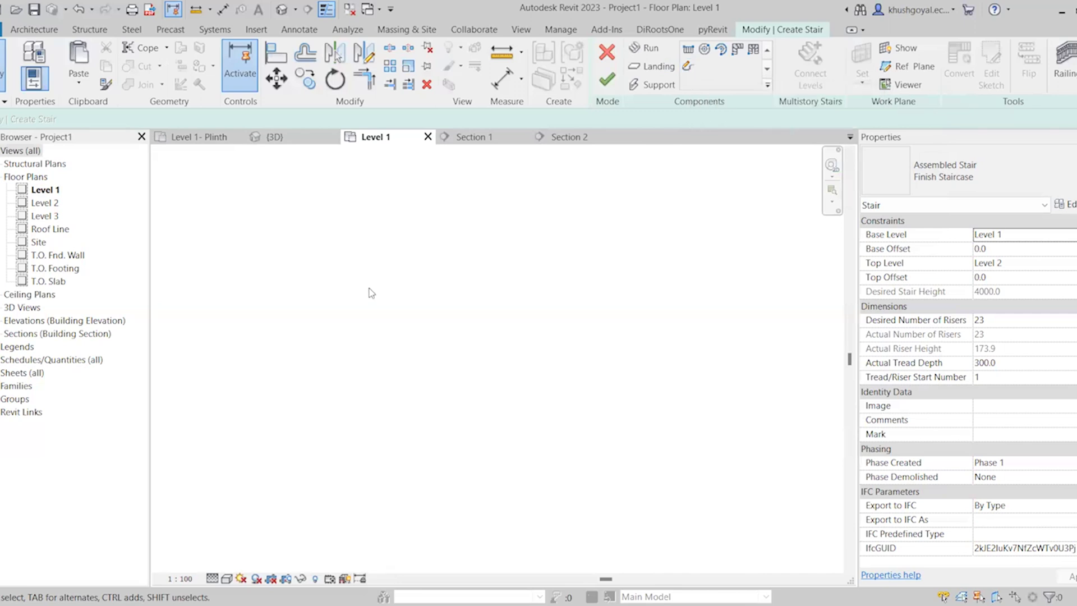
{"action": "left_click", "coordinate": [607, 53]}
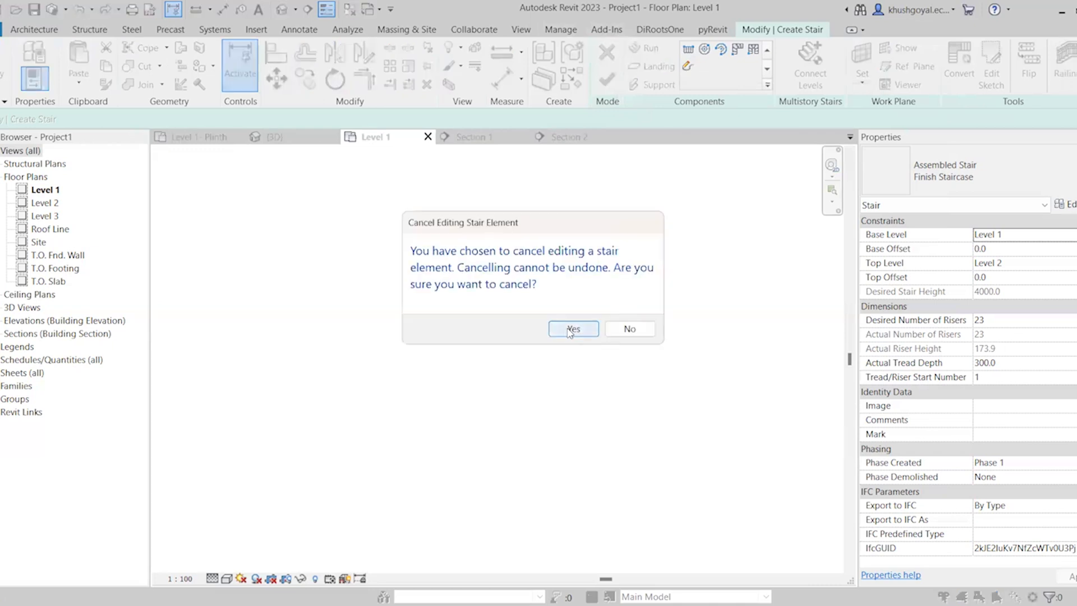
{"action": "left_click", "coordinate": [571, 330]}
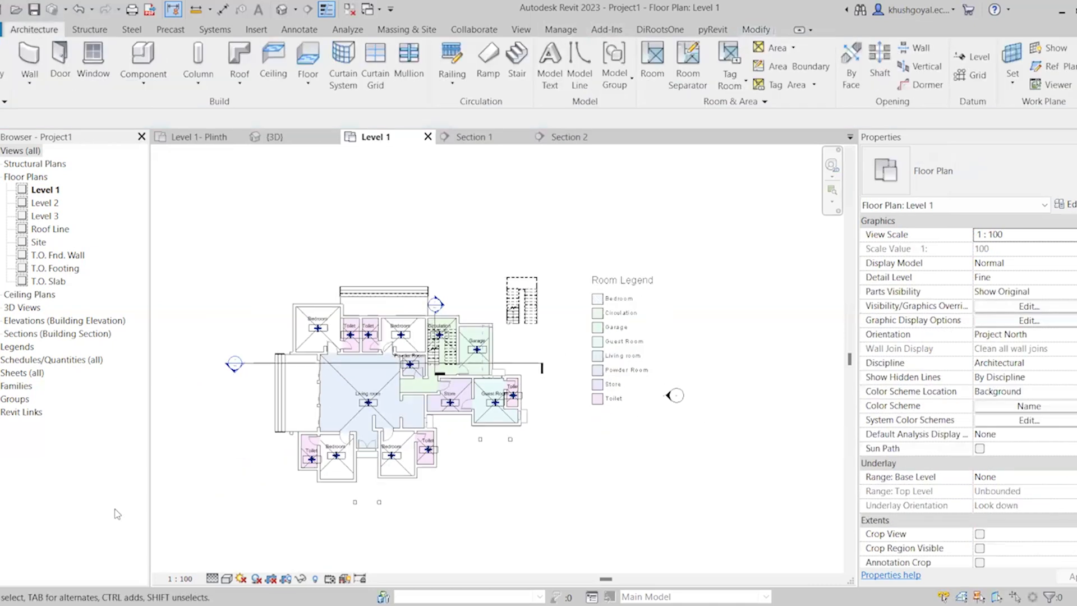
Draw a detail-line arc with a radius of about 5896 mm, bulging away from the Room Legend, in the empty plan area
{"action": "scroll", "coordinate": [530, 297], "scroll_direction": "up", "scroll_amount": 4}
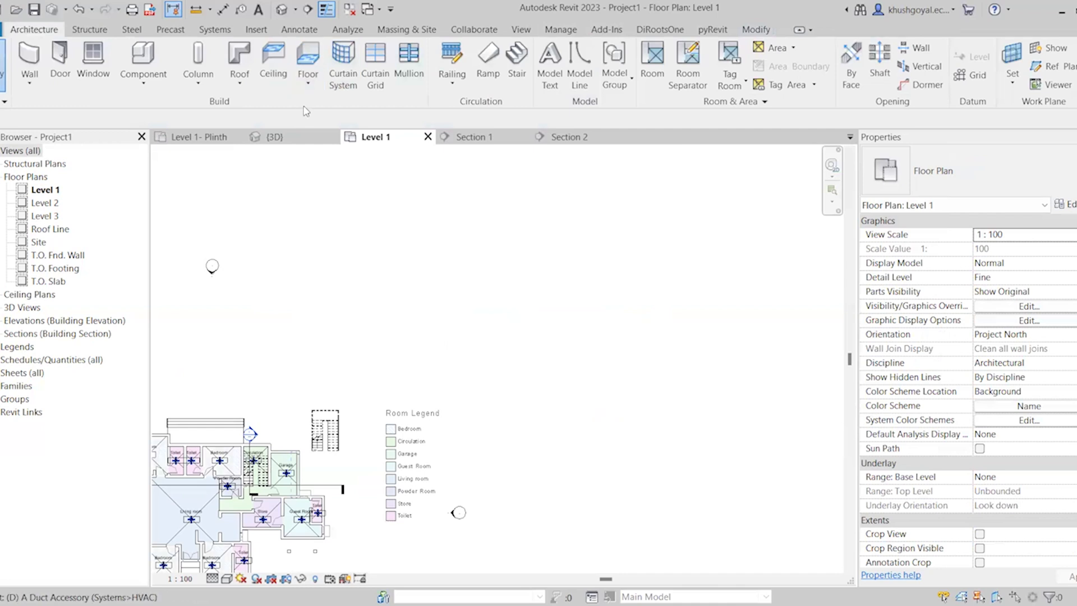
{"action": "key", "text": "d"}
{"action": "key", "text": "l"}
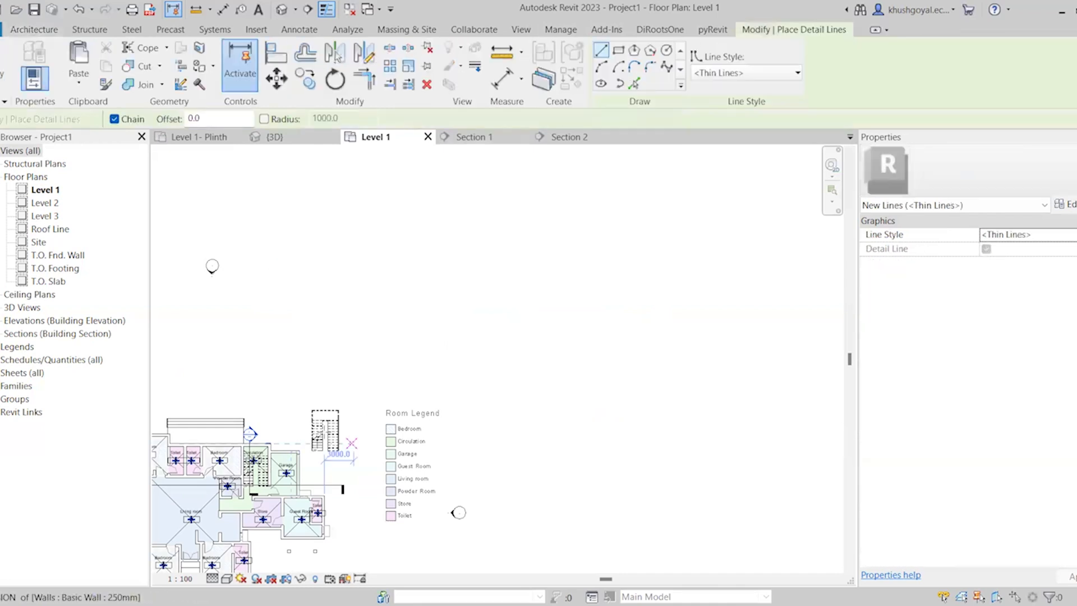
{"action": "scroll", "coordinate": [453, 309], "scroll_direction": "down", "scroll_amount": 1}
{"action": "scroll", "coordinate": [557, 306], "scroll_direction": "up", "scroll_amount": 2}
{"action": "scroll", "coordinate": [516, 409], "scroll_direction": "up", "scroll_amount": 3}
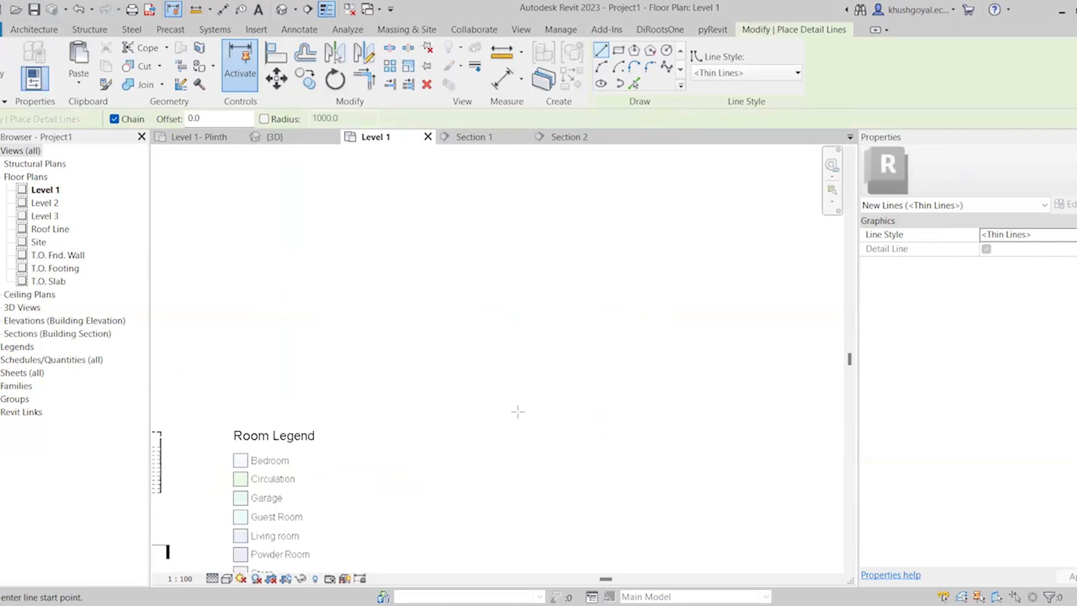
{"action": "left_click", "coordinate": [507, 451]}
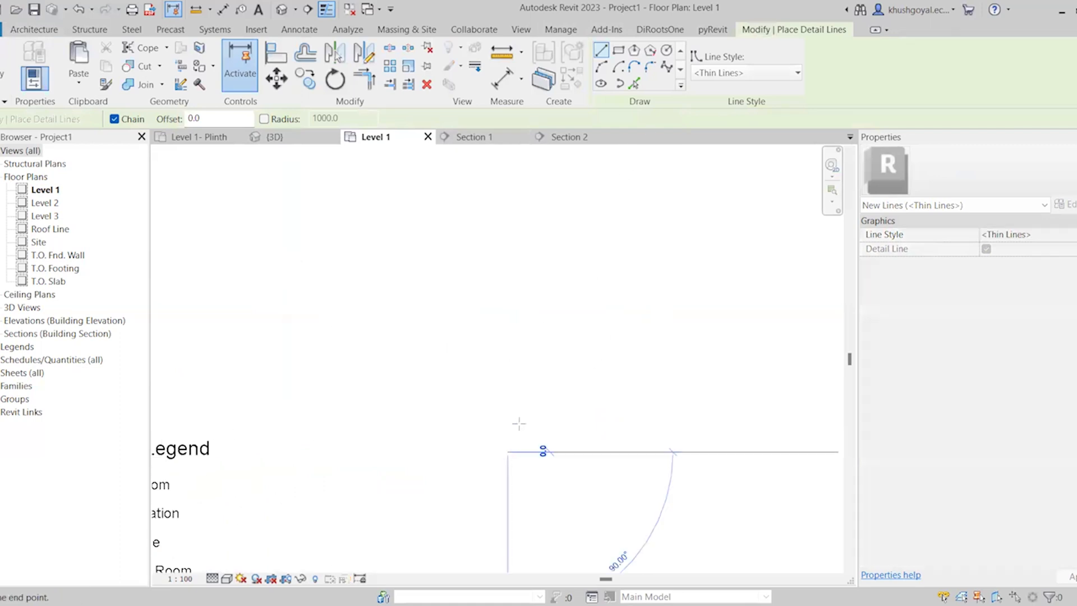
{"action": "left_click", "coordinate": [599, 69]}
{"action": "left_click", "coordinate": [516, 461]}
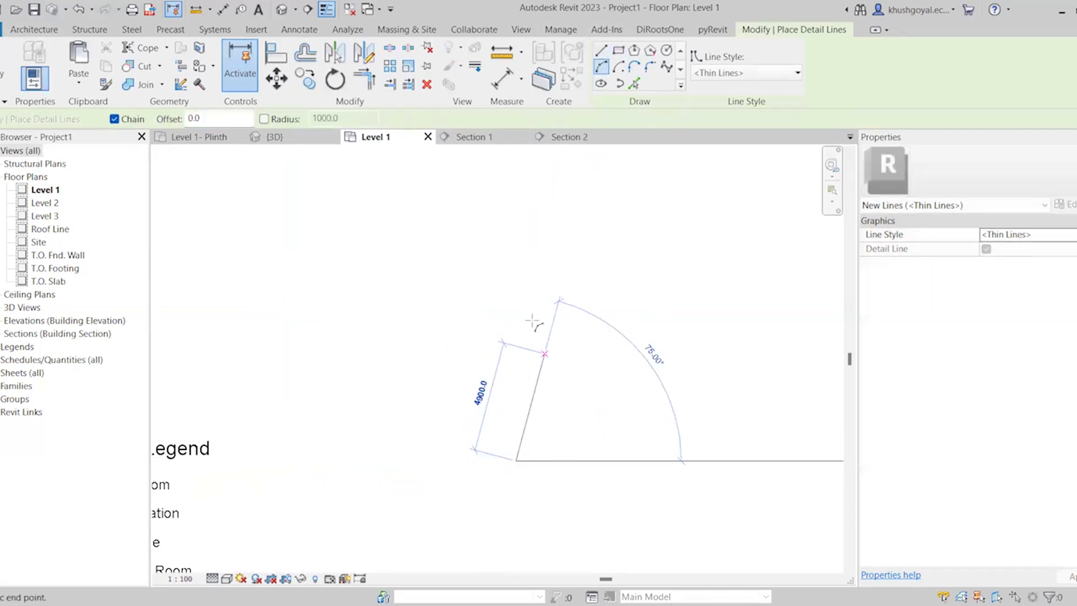
{"action": "left_click", "coordinate": [516, 317]}
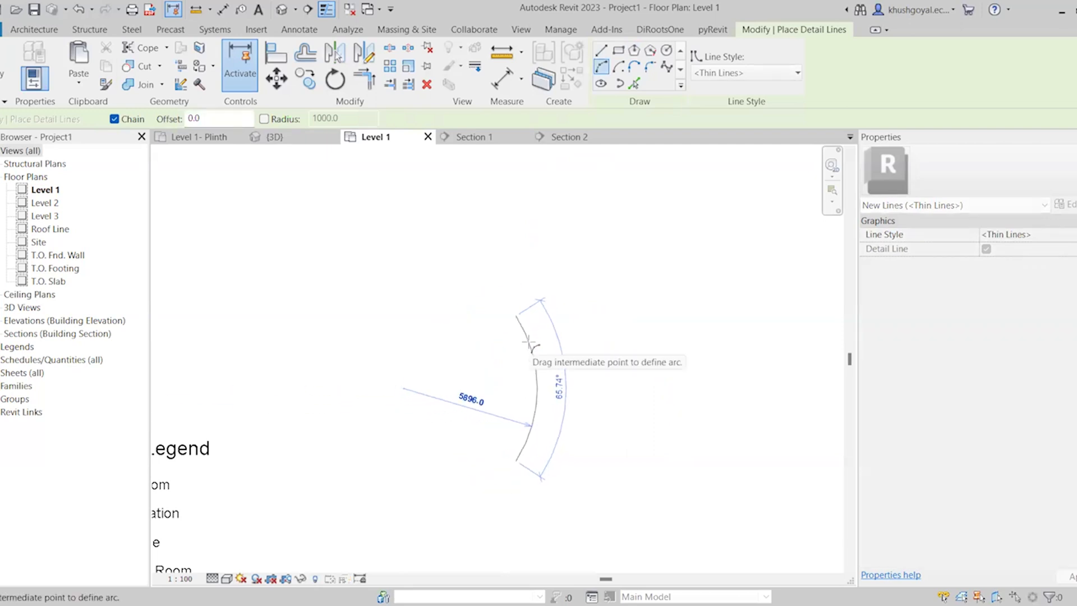
{"action": "left_click", "coordinate": [529, 343]}
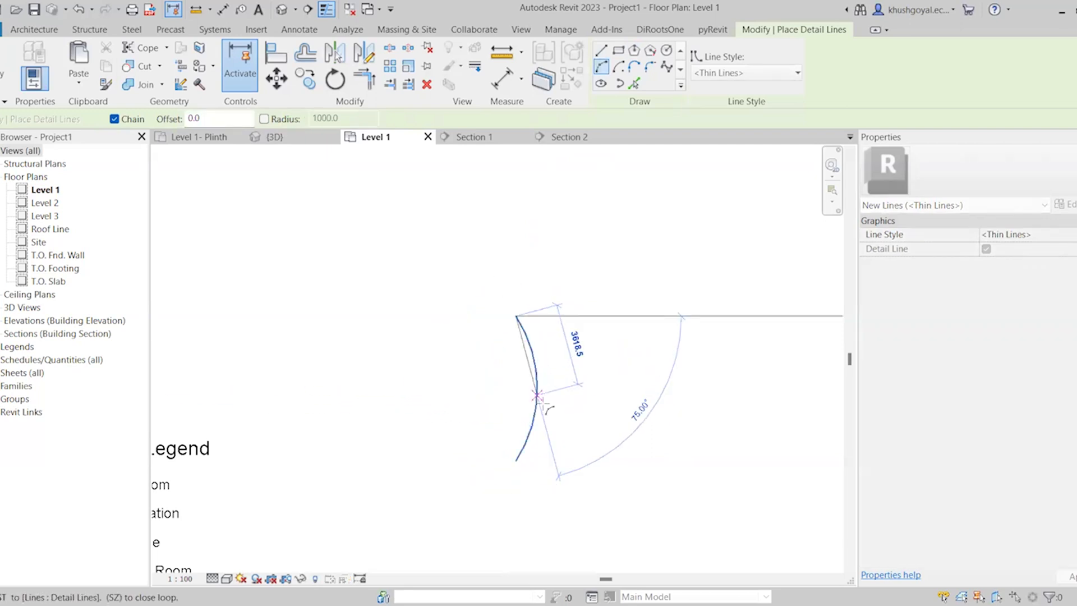
{"action": "scroll", "coordinate": [544, 402], "scroll_direction": "up", "scroll_amount": 3}
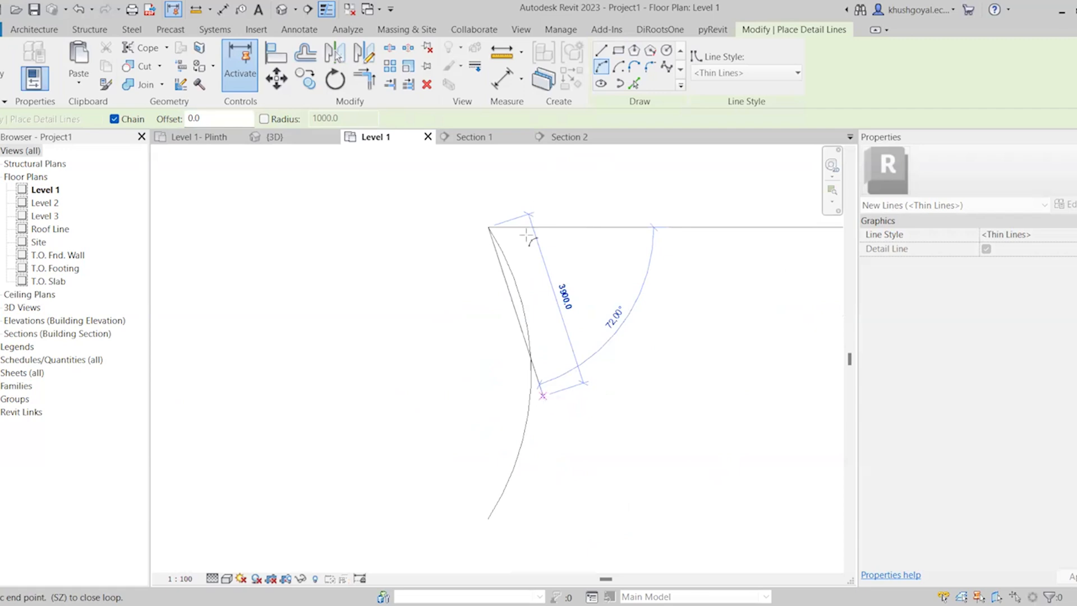
{"action": "key", "text": "Escape"}
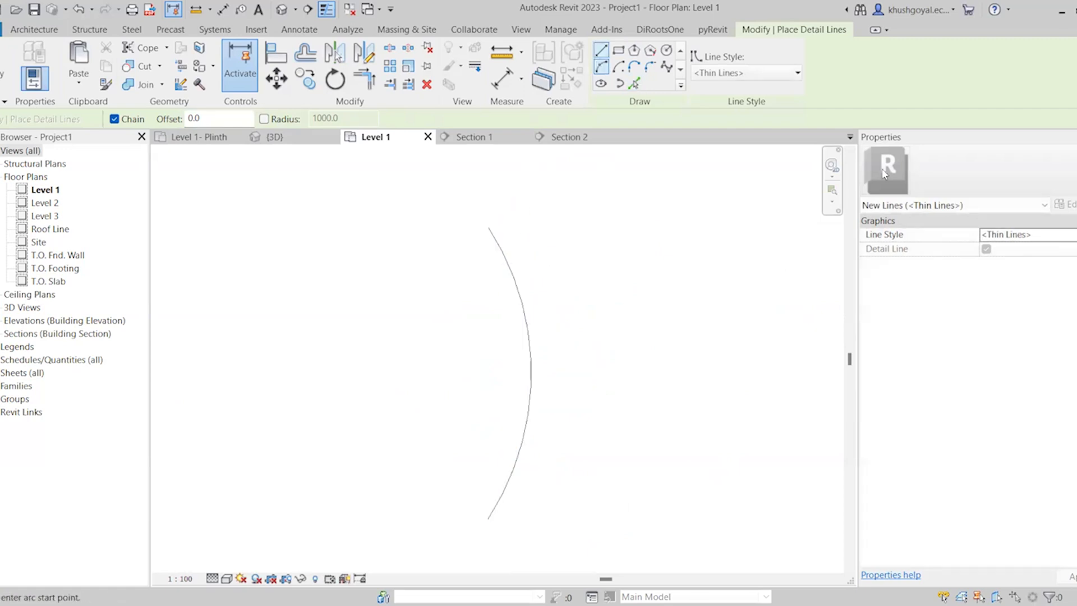
Draw a horizontal detail line about 4136 mm long from the arc's upper endpoint
{"action": "left_click", "coordinate": [601, 50]}
{"action": "left_click", "coordinate": [488, 227]}
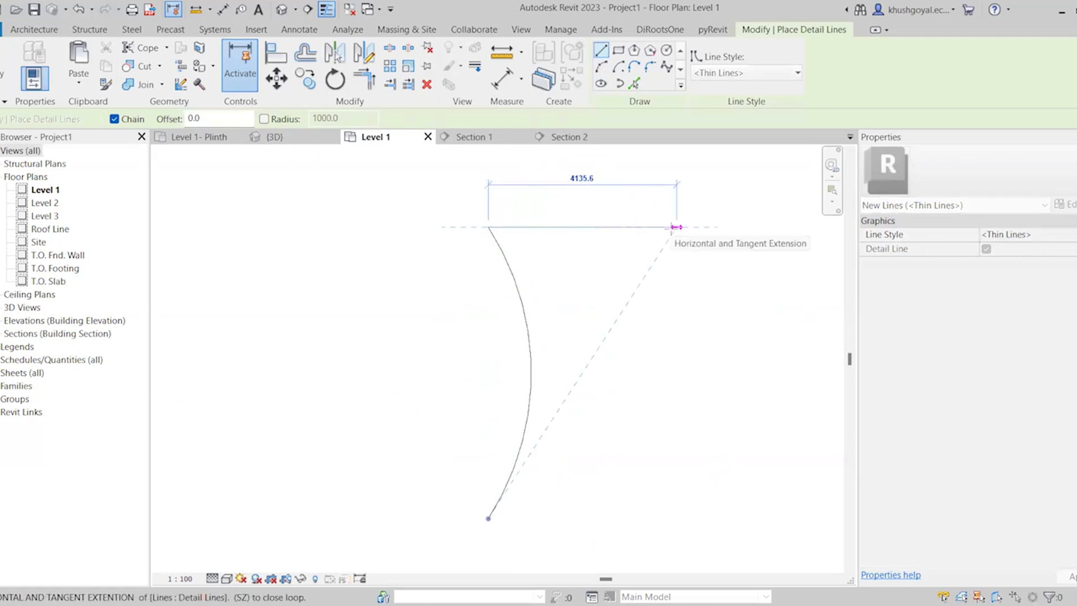
{"action": "left_click", "coordinate": [676, 227]}
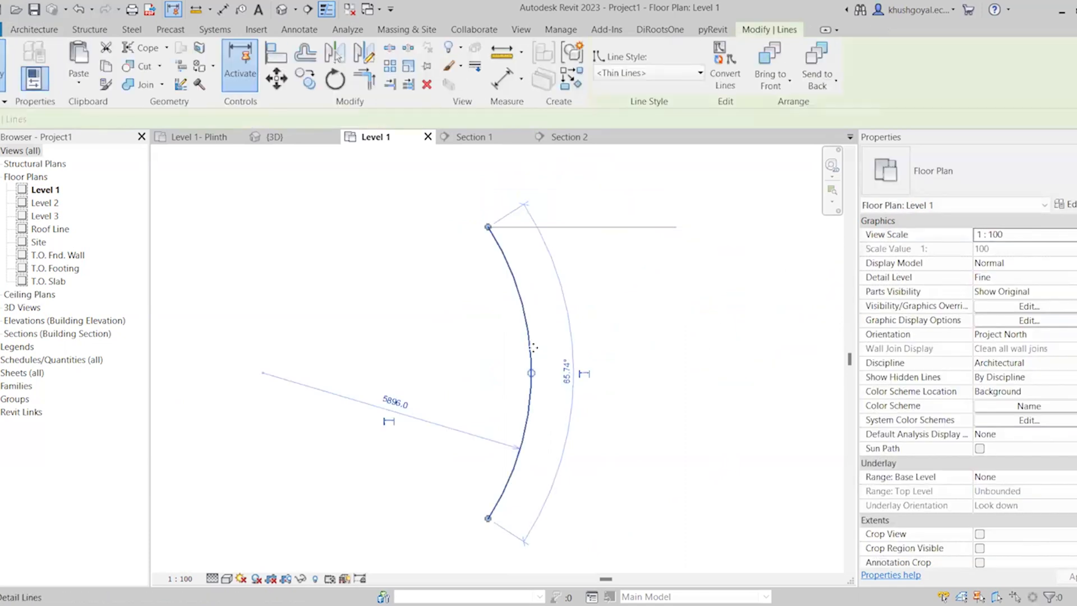
Try to mirror the arc with a copy, using the horizontal detail line as the picked axis, and cancel
{"action": "left_click", "coordinate": [335, 54]}
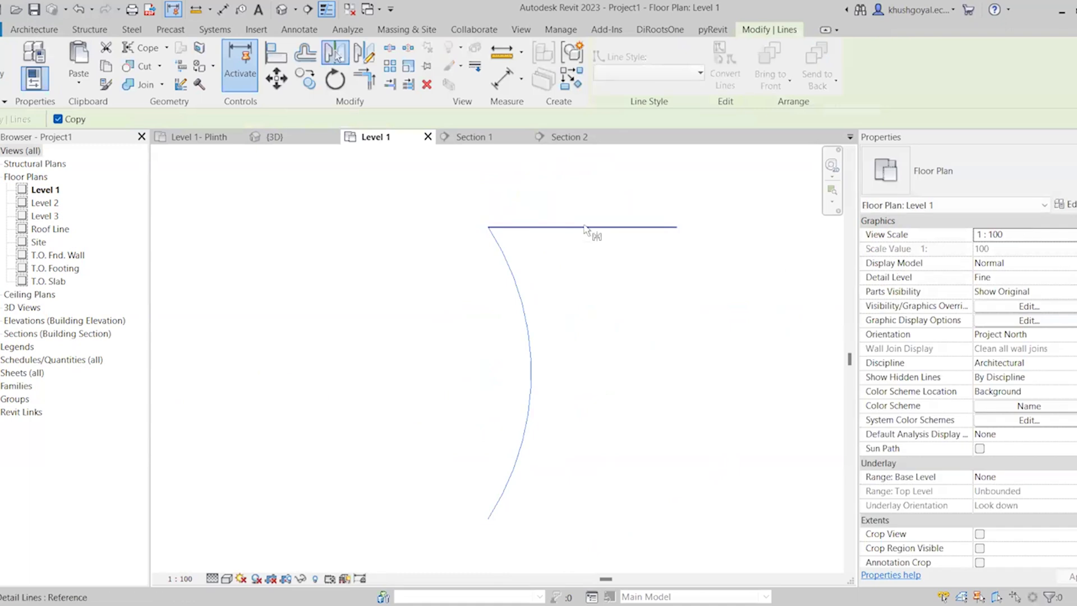
{"action": "key", "text": "Escape"}
{"action": "key", "text": "Escape"}
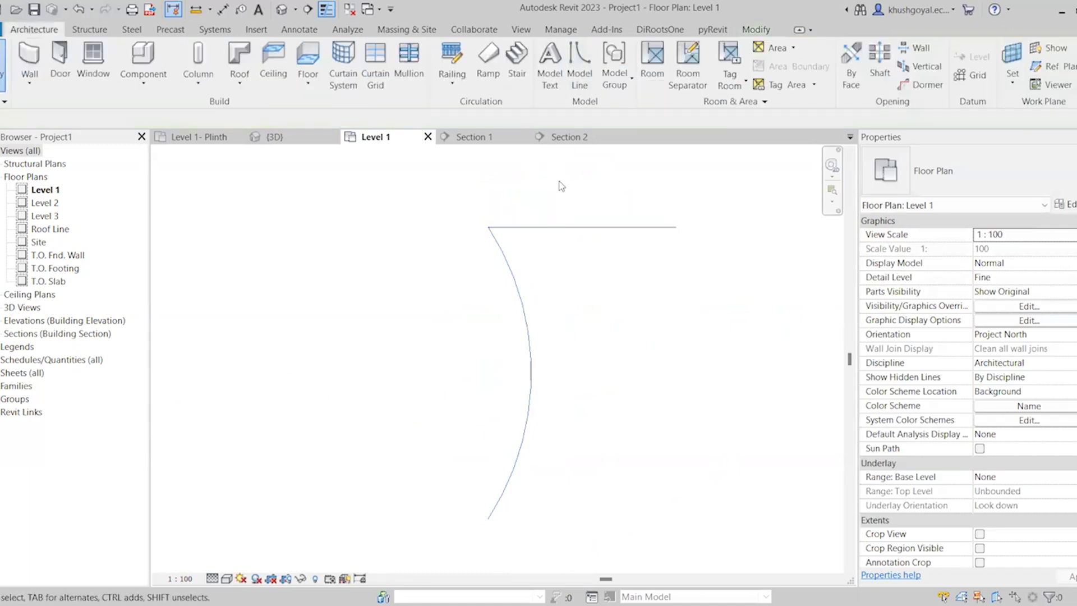
{"action": "key", "text": "d"}
{"action": "key", "text": "l"}
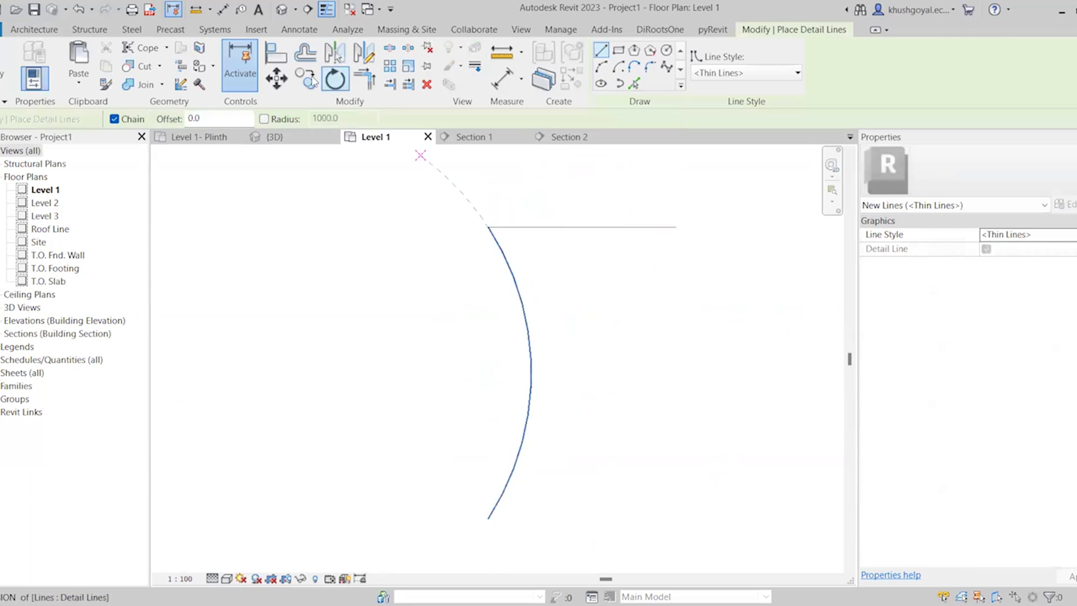
{"action": "key", "text": "Escape"}
{"action": "key", "text": "Escape"}
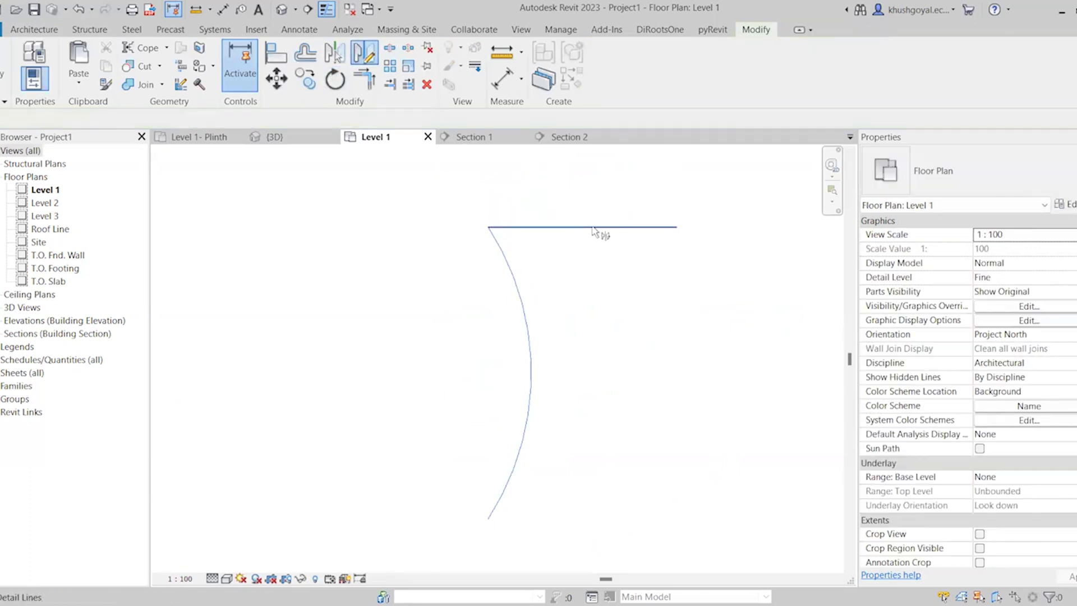
Try the Mirror Pick Axis and Mirror Draw Axis commands on the detail lines and cancel them
{"action": "left_click", "coordinate": [529, 360]}
{"action": "key", "text": "Escape"}
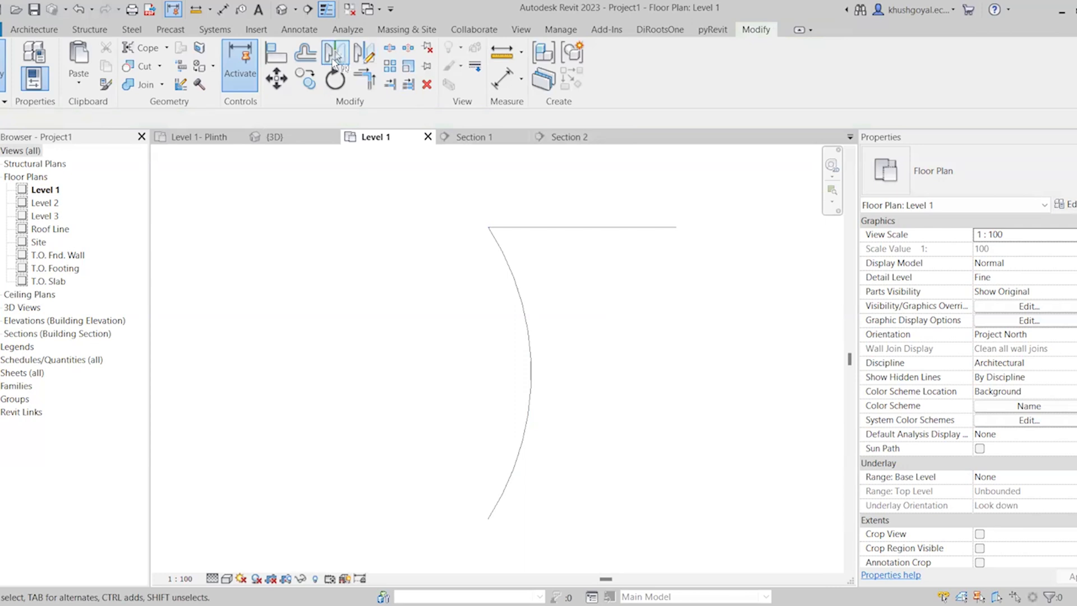
{"action": "left_click", "coordinate": [335, 56]}
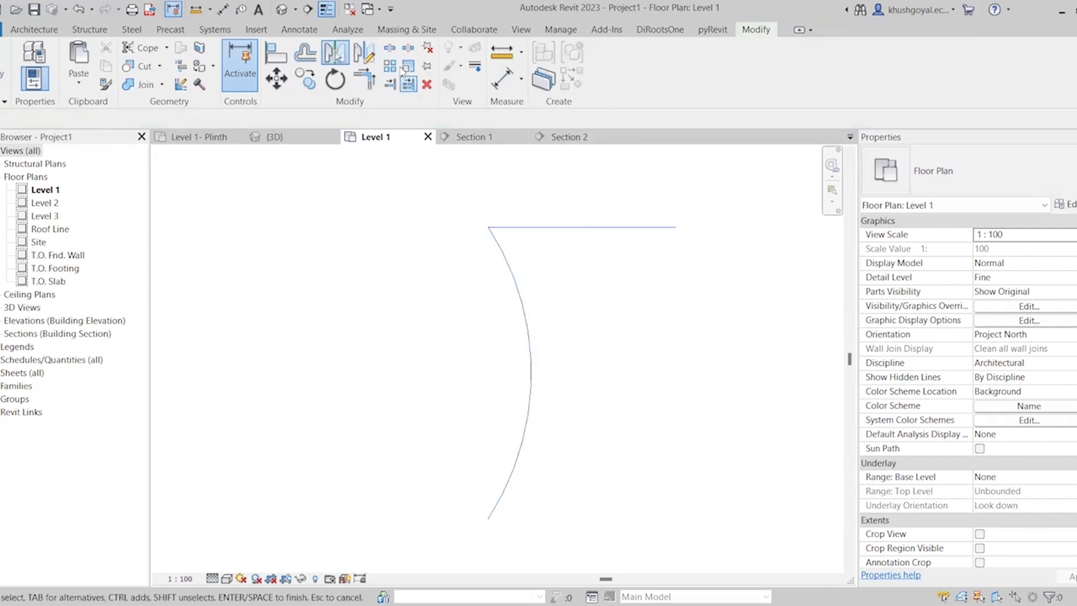
{"action": "left_click", "coordinate": [364, 53]}
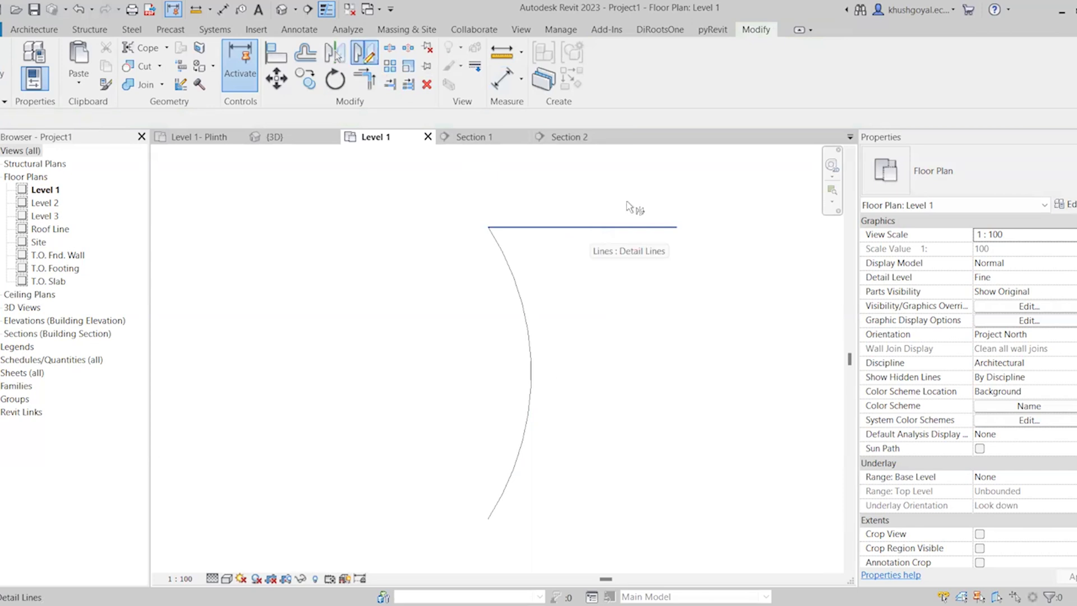
{"action": "key", "text": "Escape"}
{"action": "key", "text": "Escape"}
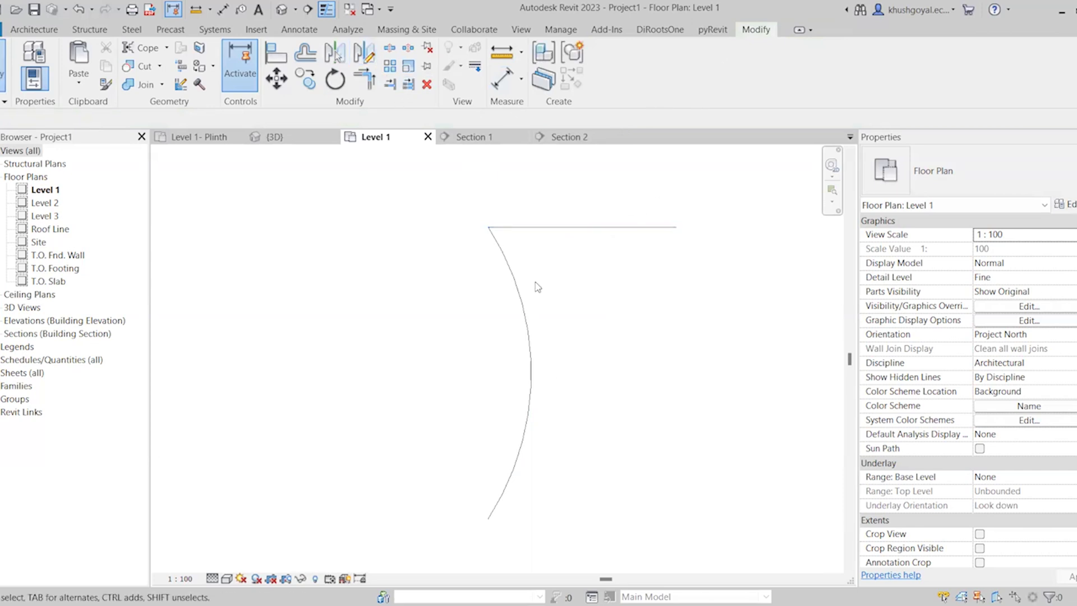
Start Mirror Pick Axis on the arc with the Copy option on and cancel before choosing an axis
{"action": "left_click", "coordinate": [517, 282]}
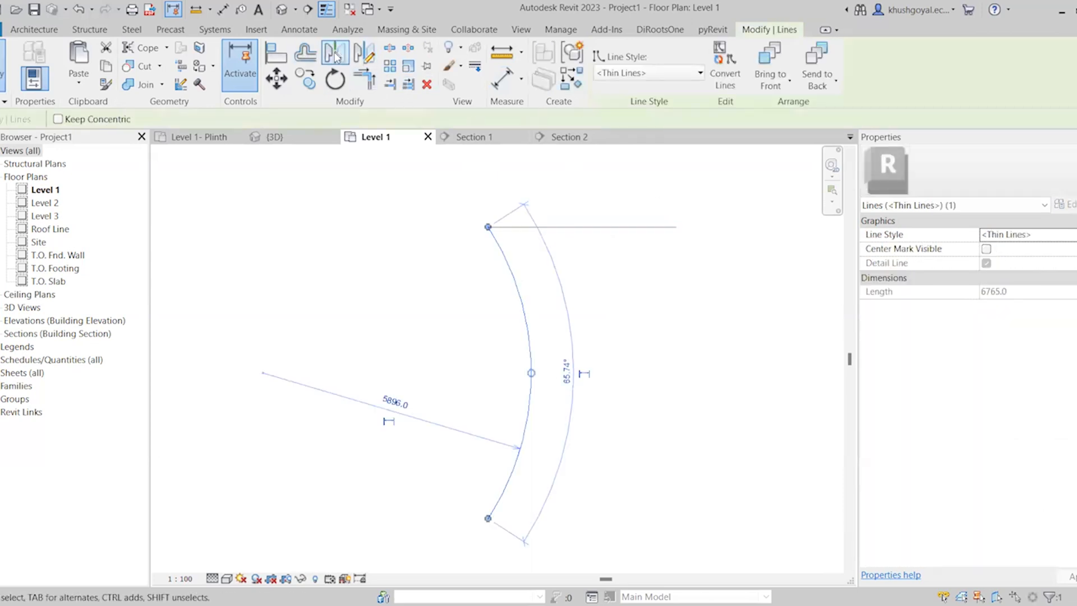
{"action": "left_click", "coordinate": [336, 56]}
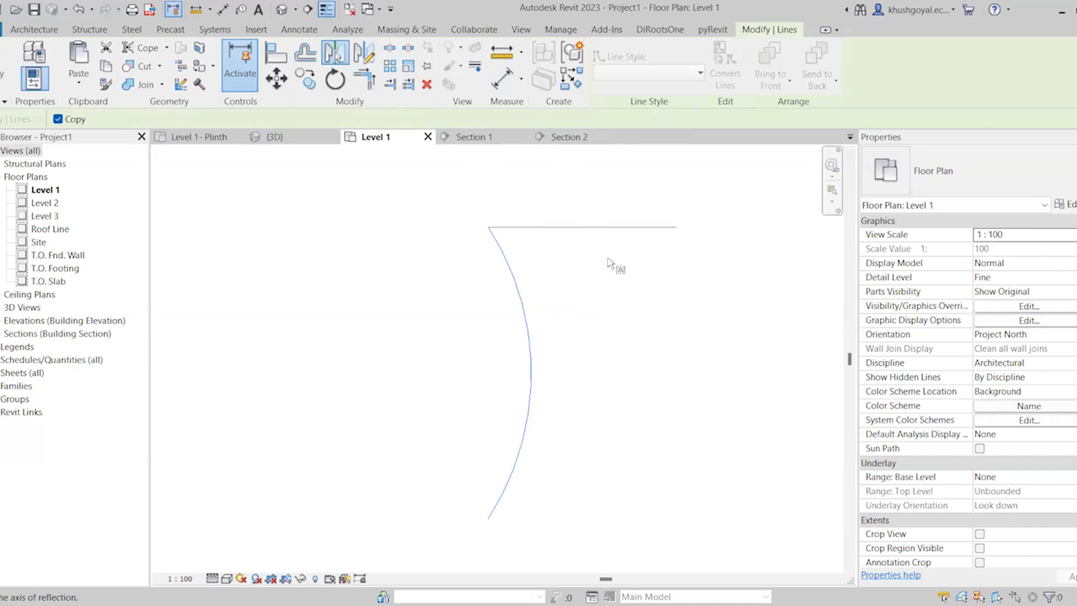
{"action": "key", "text": "Escape"}
{"action": "key", "text": "Escape"}
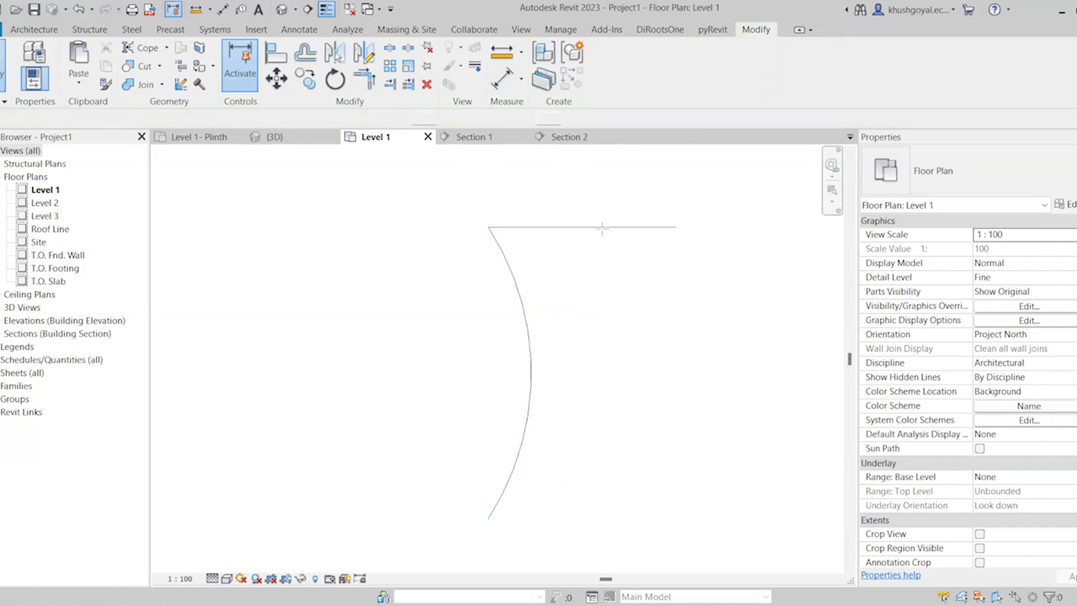
Draw a vertical detail line downward from the midpoint of the horizontal detail line to just below the arc's lower end
{"action": "key", "text": "d"}
{"action": "key", "text": "l"}
{"action": "left_click", "coordinate": [583, 227]}
{"action": "left_click", "coordinate": [576, 536]}
{"action": "key", "text": "Escape"}
{"action": "key", "text": "Escape"}
Mirror a copy of the arc about the vertical detail line, then delete that axis line
{"action": "left_click", "coordinate": [532, 413]}
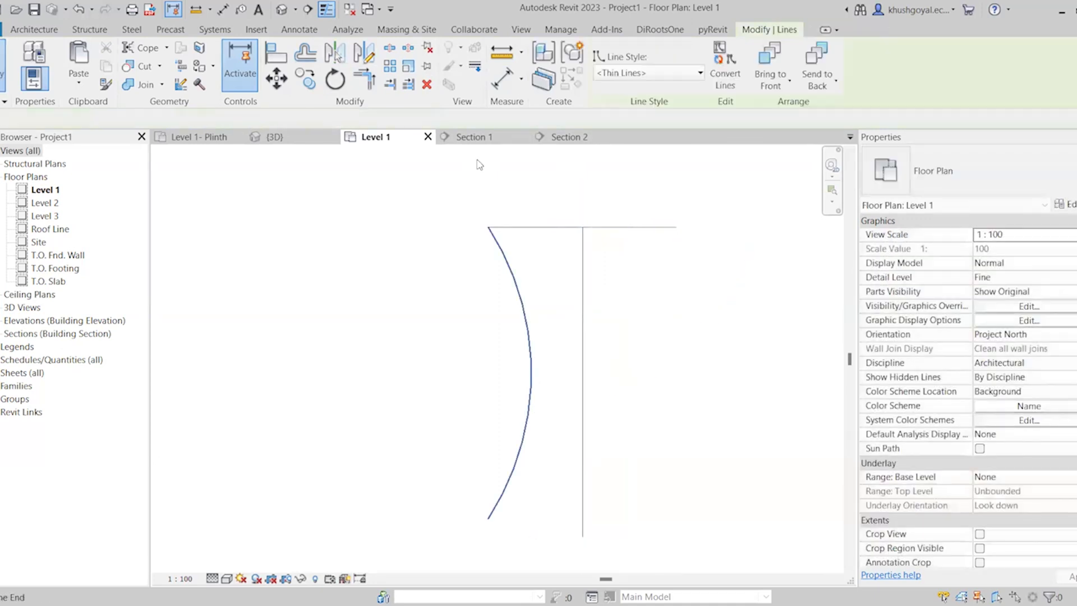
{"action": "left_click", "coordinate": [343, 58]}
{"action": "left_click", "coordinate": [584, 272]}
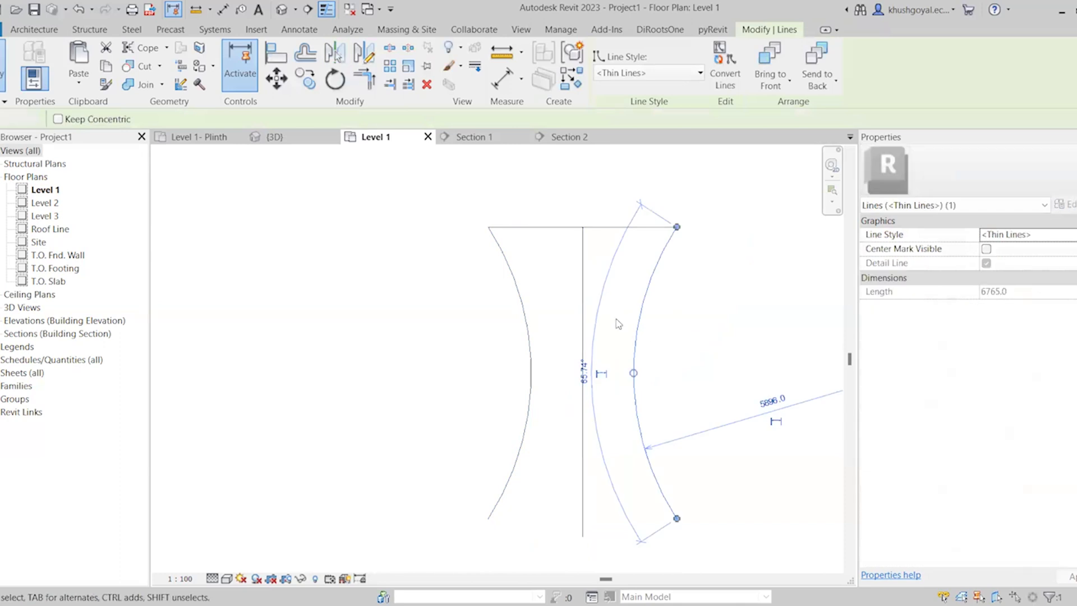
{"action": "left_click", "coordinate": [619, 323]}
{"action": "left_click", "coordinate": [584, 301]}
{"action": "key", "text": "Delete"}
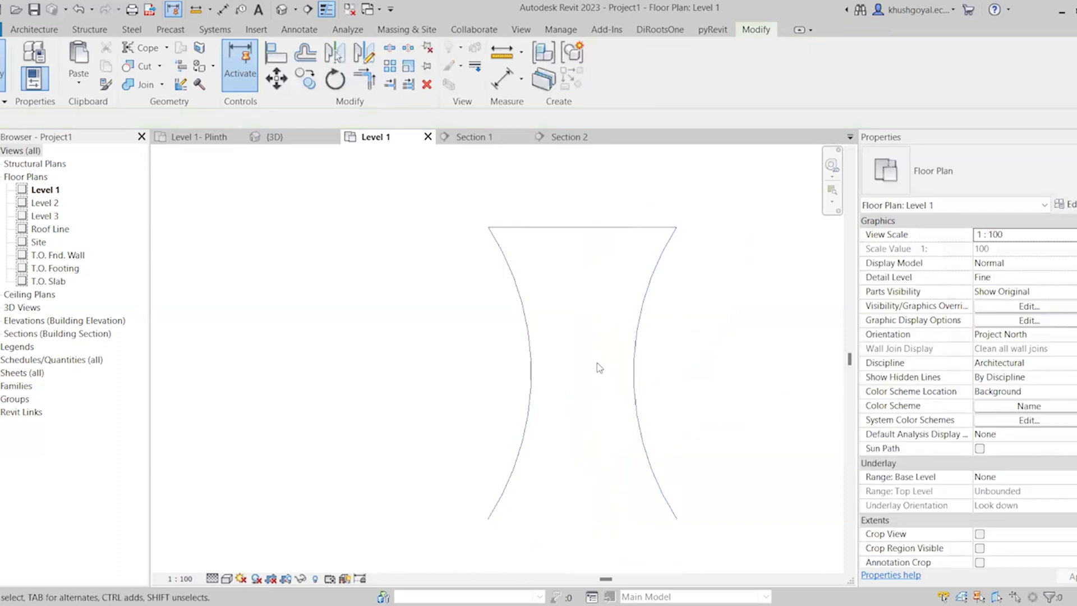
Copy the horizontal detail line from the arc's upper endpoint to its lower endpoint to close the outline
{"action": "left_click", "coordinate": [590, 229]}
{"action": "key", "text": "m"}
{"action": "key", "text": "v"}
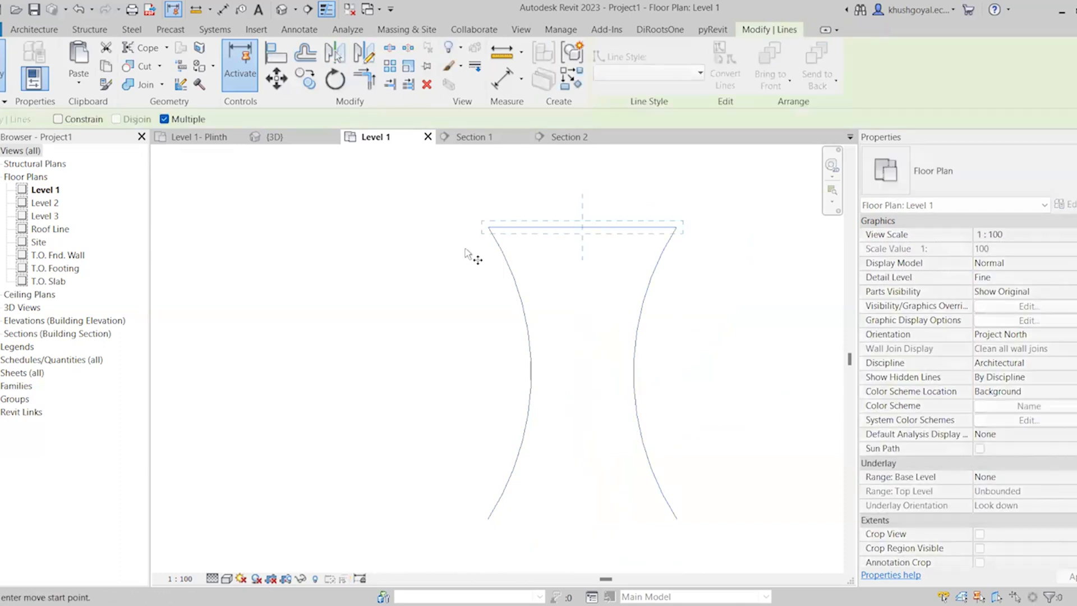
{"action": "left_click", "coordinate": [490, 228]}
{"action": "left_click", "coordinate": [488, 519]}
{"action": "key", "text": "Escape"}
{"action": "key", "text": "Escape"}
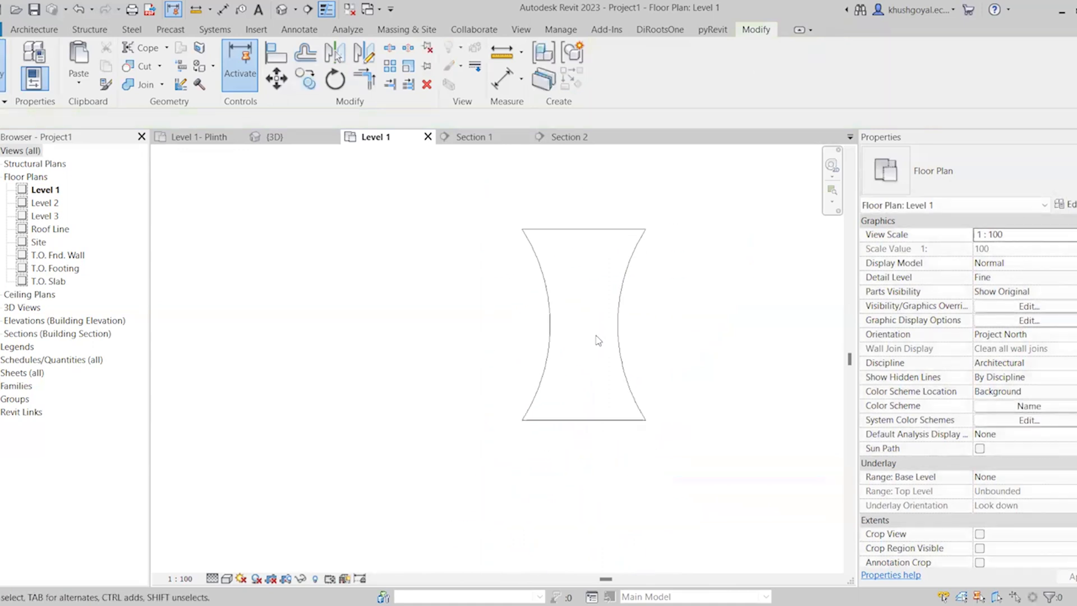
Start a sketched stair run and pick both detail-line arcs as its boundaries
{"action": "scroll", "coordinate": [645, 295], "scroll_direction": "up", "scroll_amount": 2}
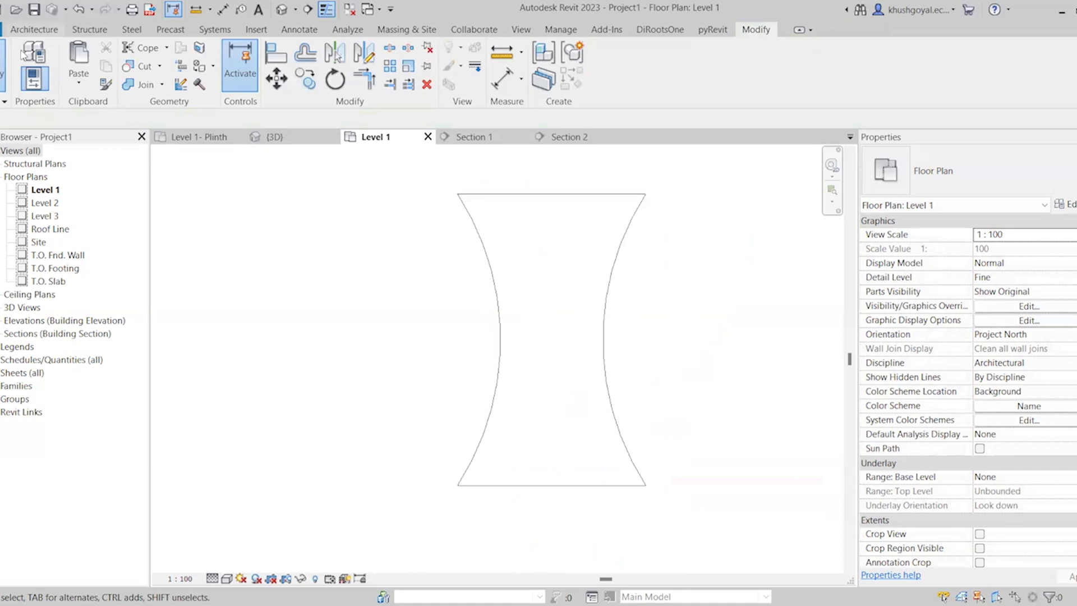
{"action": "left_click", "coordinate": [29, 30]}
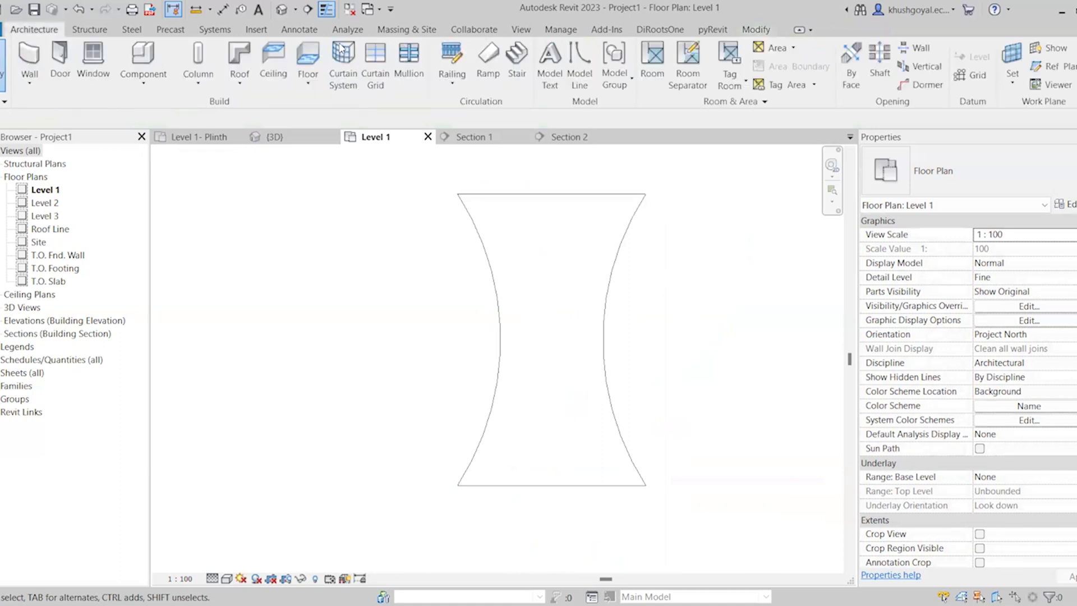
{"action": "left_click", "coordinate": [526, 76]}
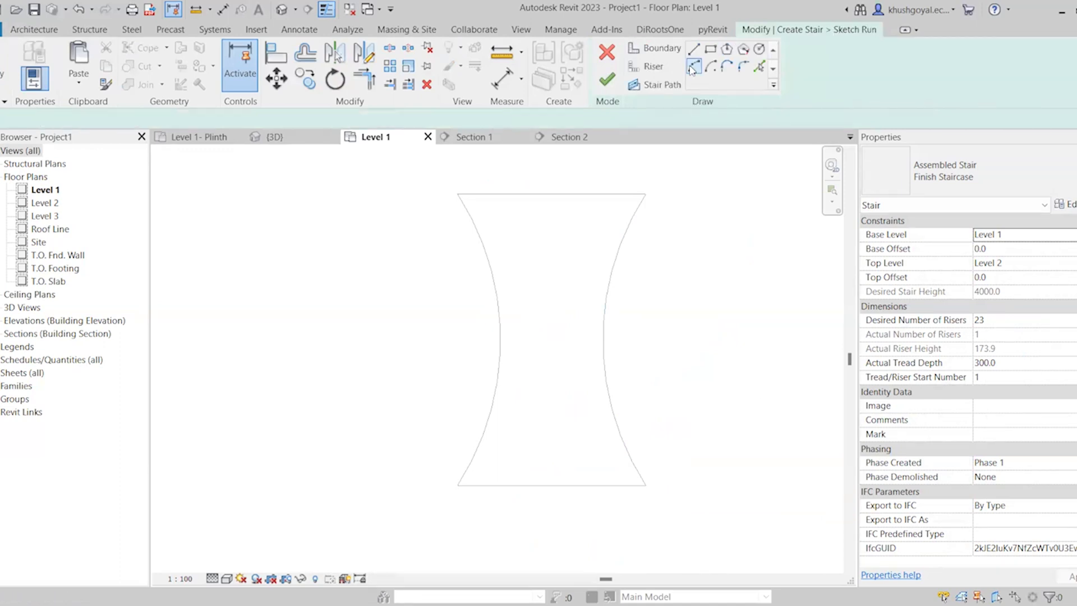
{"action": "left_click", "coordinate": [689, 67]}
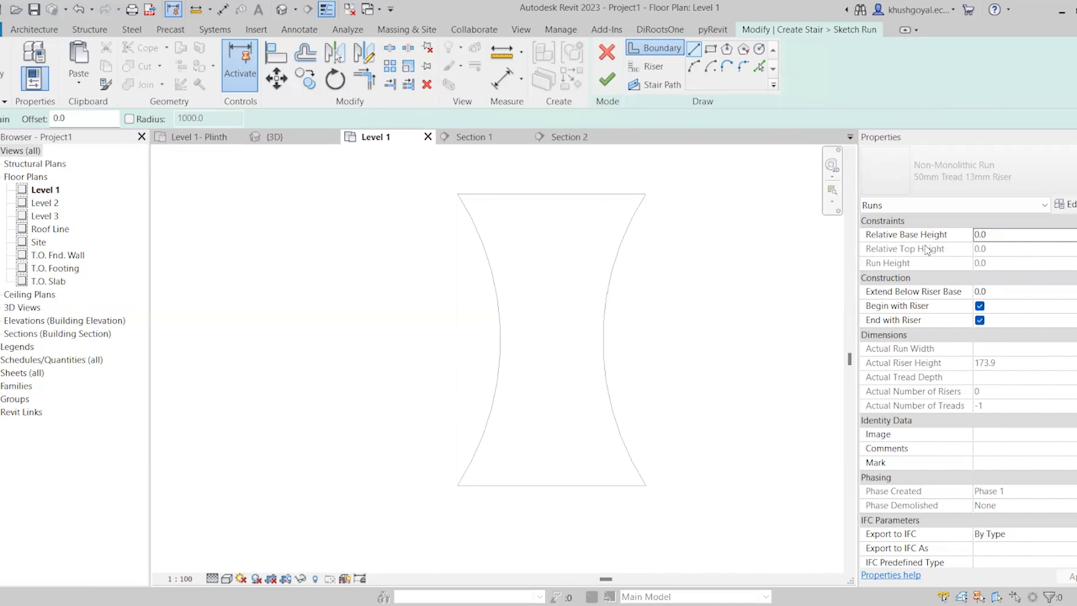
{"action": "left_click", "coordinate": [760, 67]}
{"action": "left_click", "coordinate": [604, 353]}
{"action": "left_click", "coordinate": [500, 357]}
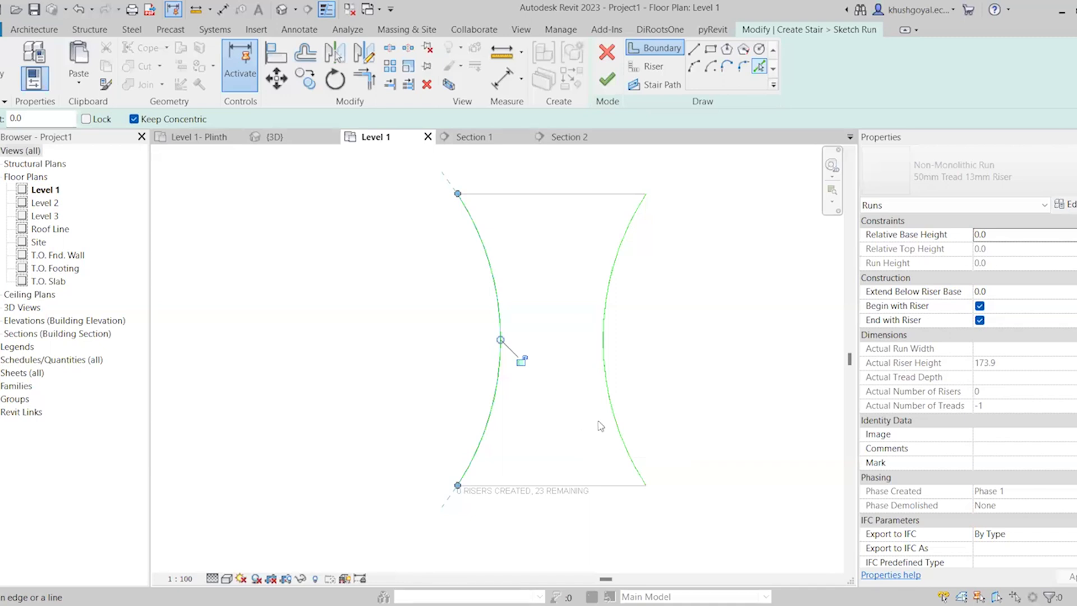
Pick the lower horizontal detail line as the first riser of the sketched run
{"action": "left_click", "coordinate": [646, 67]}
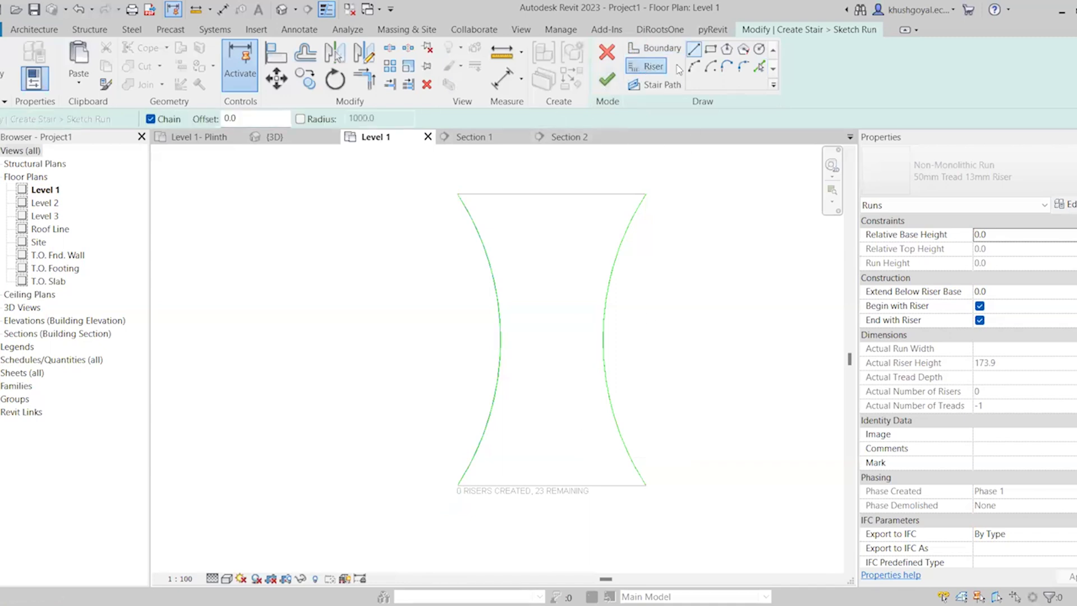
{"action": "scroll", "coordinate": [619, 461], "scroll_direction": "up", "scroll_amount": 1}
{"action": "scroll", "coordinate": [618, 461], "scroll_direction": "up", "scroll_amount": 2}
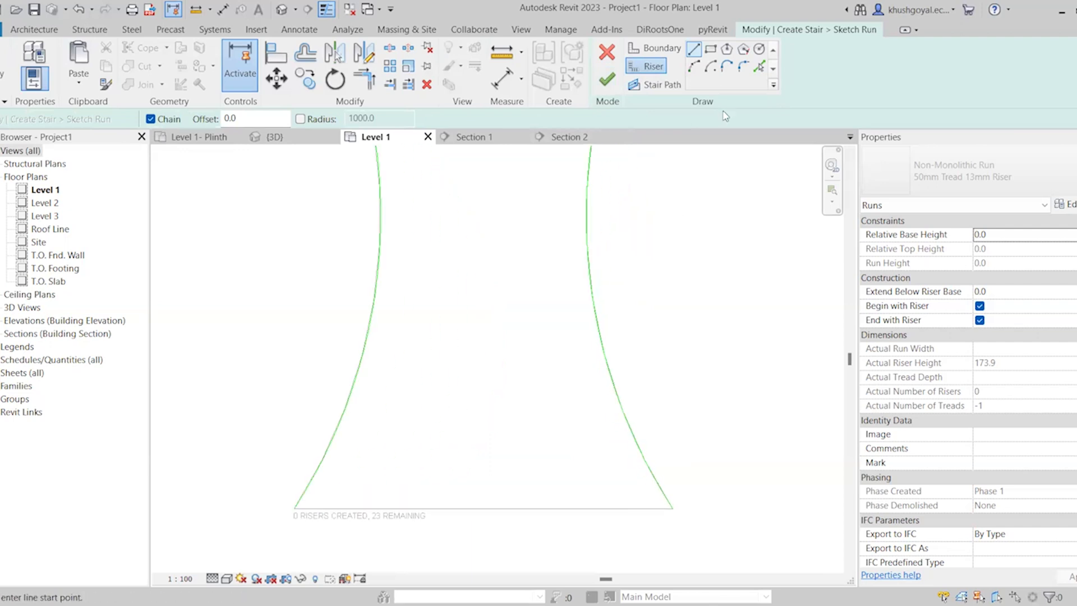
{"action": "left_click", "coordinate": [760, 67]}
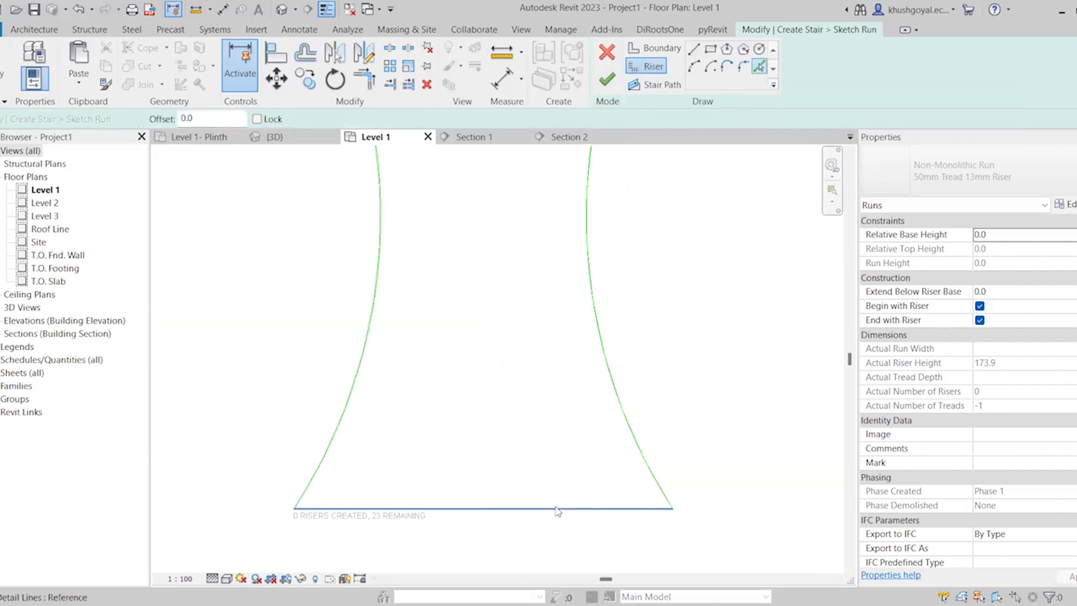
{"action": "left_click", "coordinate": [557, 509]}
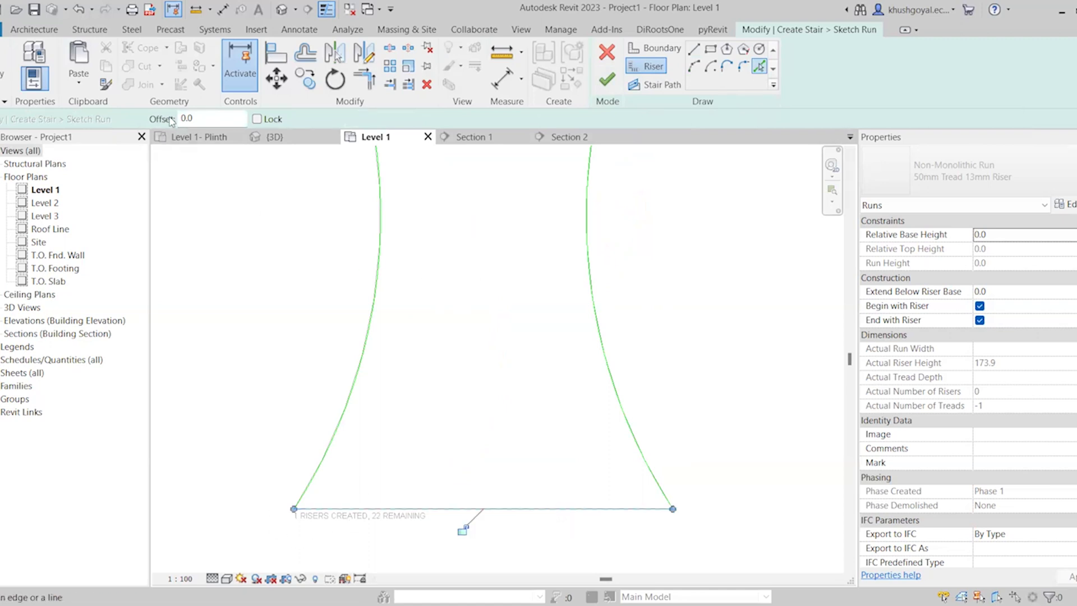
Set the riser offset to 300 and add two offset risers above the first riser
{"action": "left_click", "coordinate": [188, 119]}
{"action": "double_click", "coordinate": [188, 119]}
{"action": "type", "text": "300"}
{"action": "scroll", "coordinate": [561, 556], "scroll_direction": "down", "scroll_amount": 3}
{"action": "scroll", "coordinate": [432, 415], "scroll_direction": "up", "scroll_amount": 1}
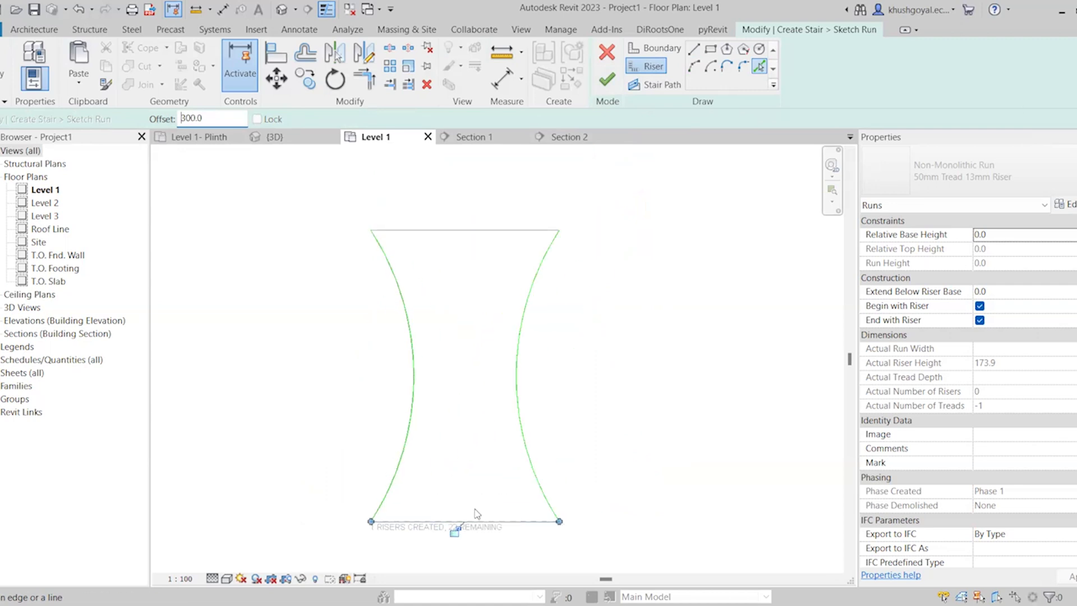
{"action": "left_click", "coordinate": [483, 521]}
{"action": "left_click", "coordinate": [483, 508]}
{"action": "scroll", "coordinate": [484, 501], "scroll_direction": "up", "scroll_amount": 2}
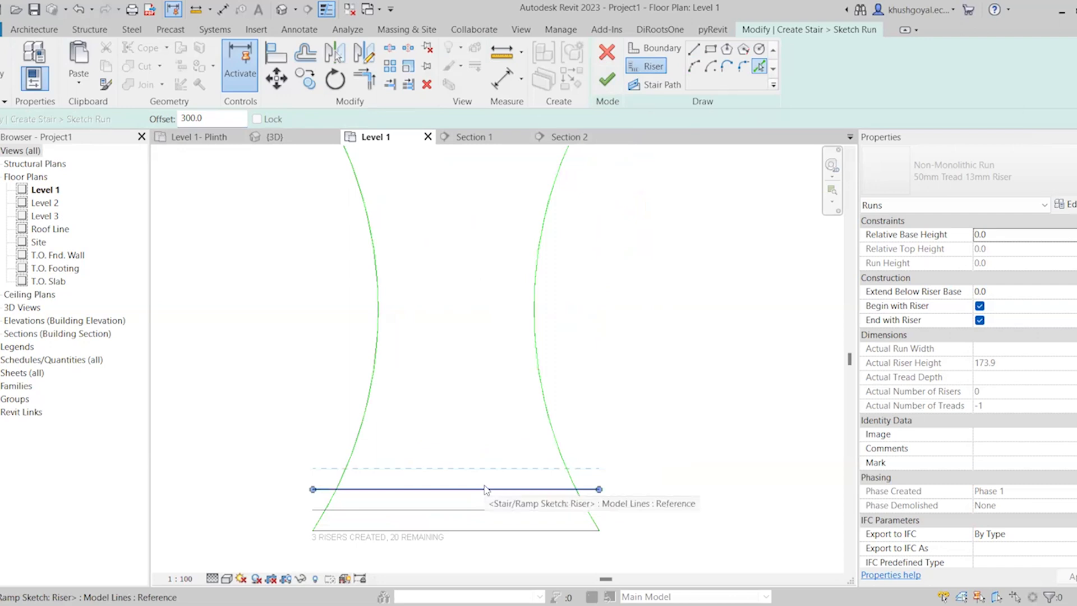
Add nine more risers upward at the 300 offset, each picked from the previous riser
{"action": "left_click", "coordinate": [487, 484]}
{"action": "left_click", "coordinate": [493, 464]}
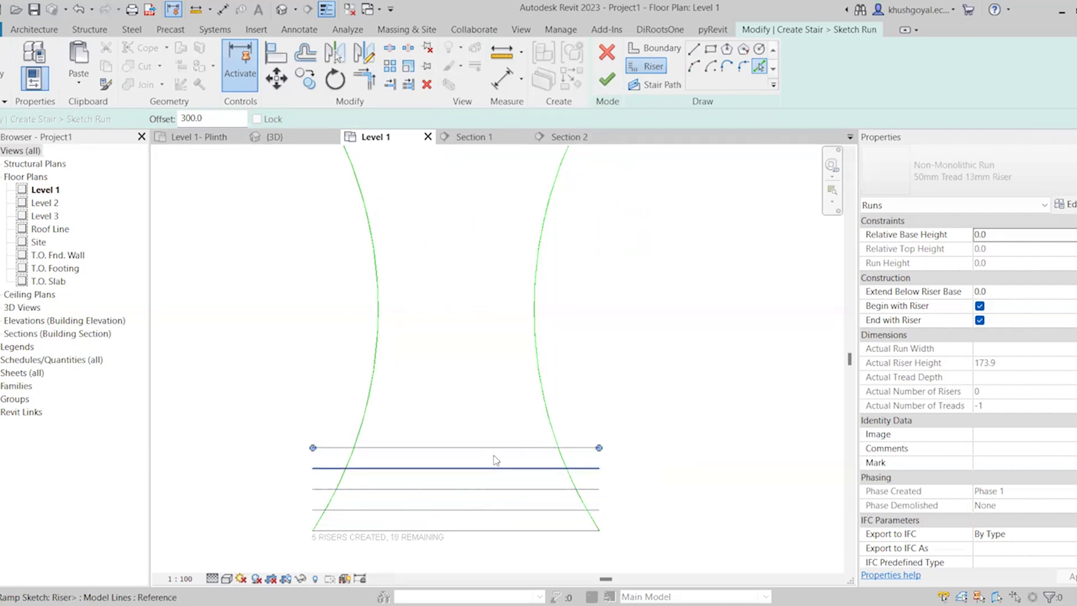
{"action": "left_click", "coordinate": [501, 449]}
{"action": "left_click", "coordinate": [505, 428]}
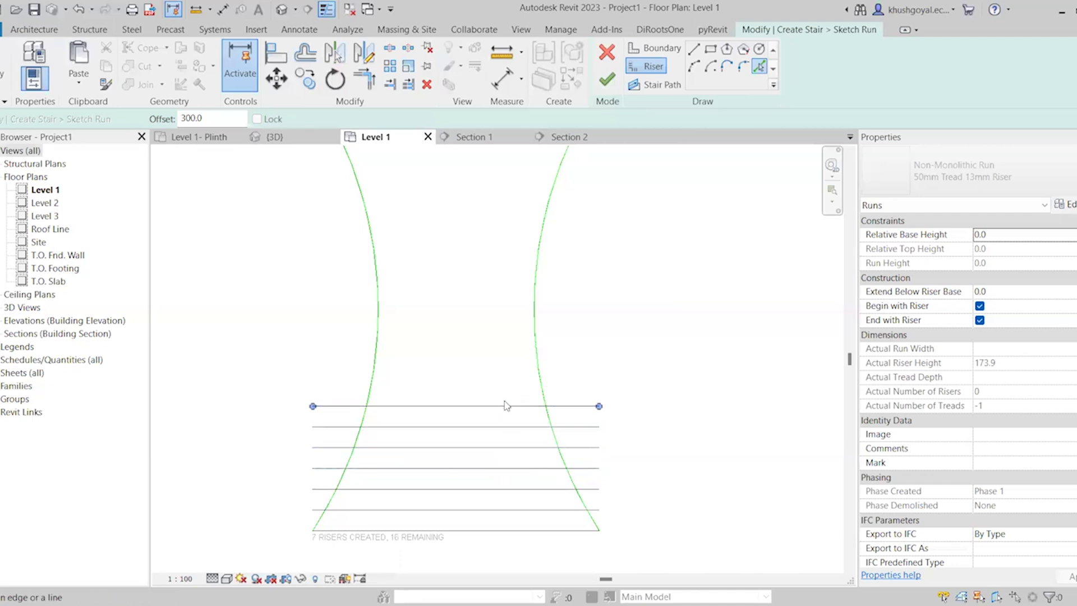
{"action": "left_click", "coordinate": [507, 410]}
{"action": "left_click", "coordinate": [505, 385]}
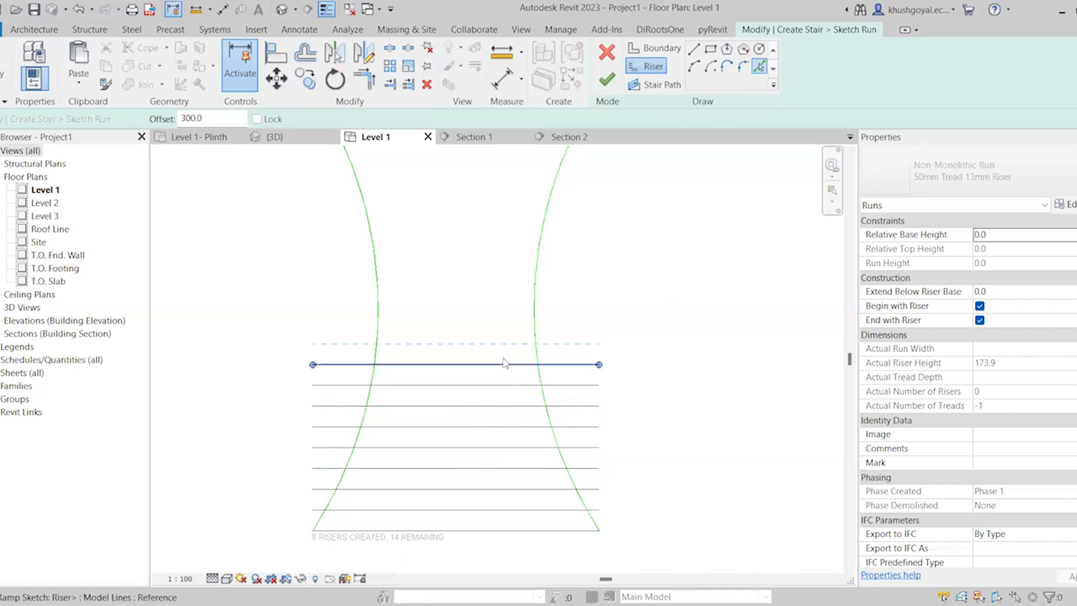
{"action": "left_click", "coordinate": [503, 365]}
{"action": "left_click", "coordinate": [491, 341]}
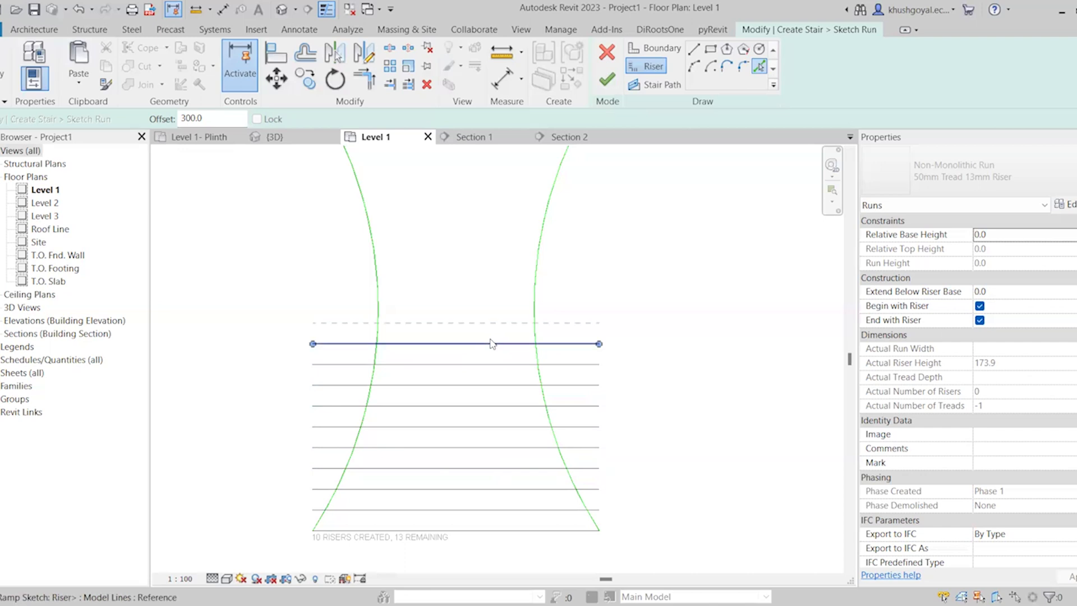
{"action": "left_click", "coordinate": [490, 302]}
{"action": "scroll", "coordinate": [461, 448], "scroll_direction": "down", "scroll_amount": 1}
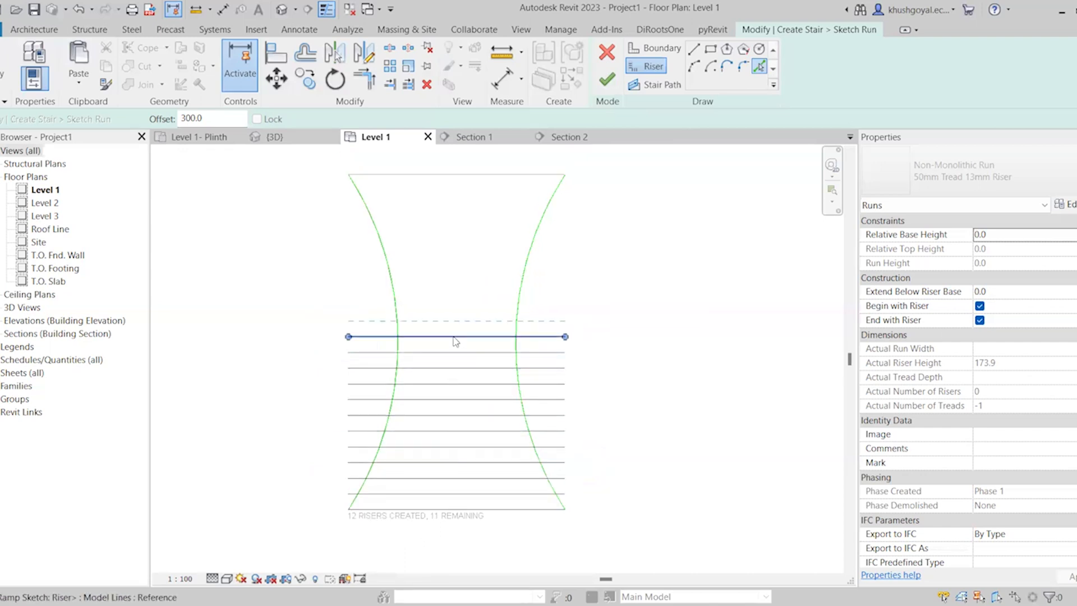
{"action": "scroll", "coordinate": [481, 192], "scroll_direction": "up", "scroll_amount": 1}
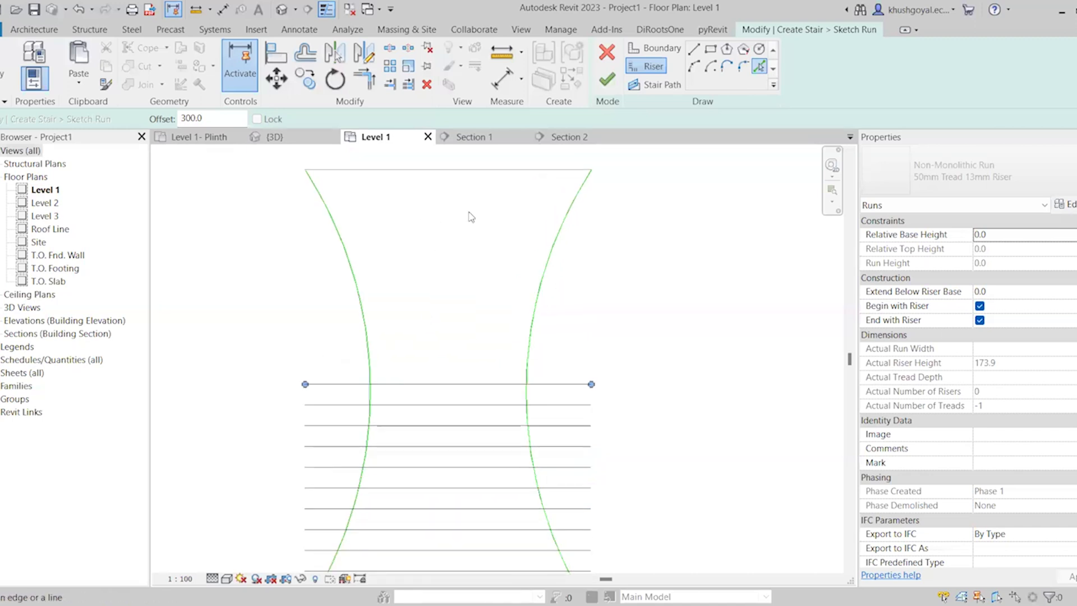
Set the offset to 2500 and add a riser above the twelfth one, leaving a gap for a landing
{"action": "left_click", "coordinate": [201, 119]}
{"action": "type", "text": "2500"}
{"action": "key", "text": "Return"}
{"action": "scroll", "coordinate": [502, 399], "scroll_direction": "down", "scroll_amount": 1}
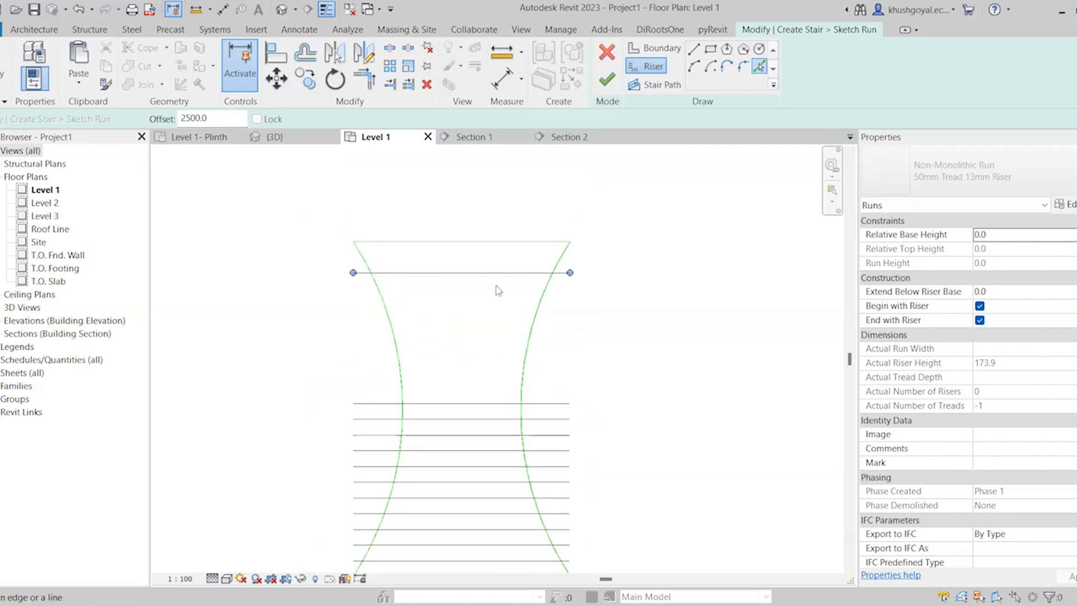
{"action": "scroll", "coordinate": [402, 393], "scroll_direction": "down", "scroll_amount": 1}
{"action": "scroll", "coordinate": [402, 286], "scroll_direction": "up", "scroll_amount": 1}
Set the offset back to 300 and add ten more risers upward from the riser above the landing
{"action": "type", "text": "3"}
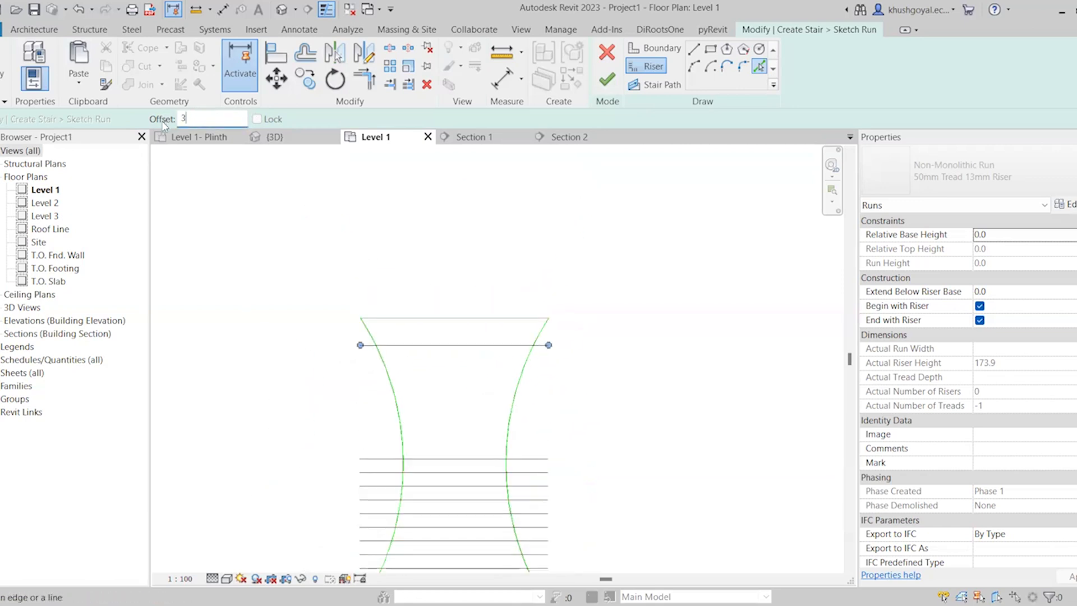
{"action": "left_click", "coordinate": [470, 345]}
{"action": "left_click", "coordinate": [461, 327]}
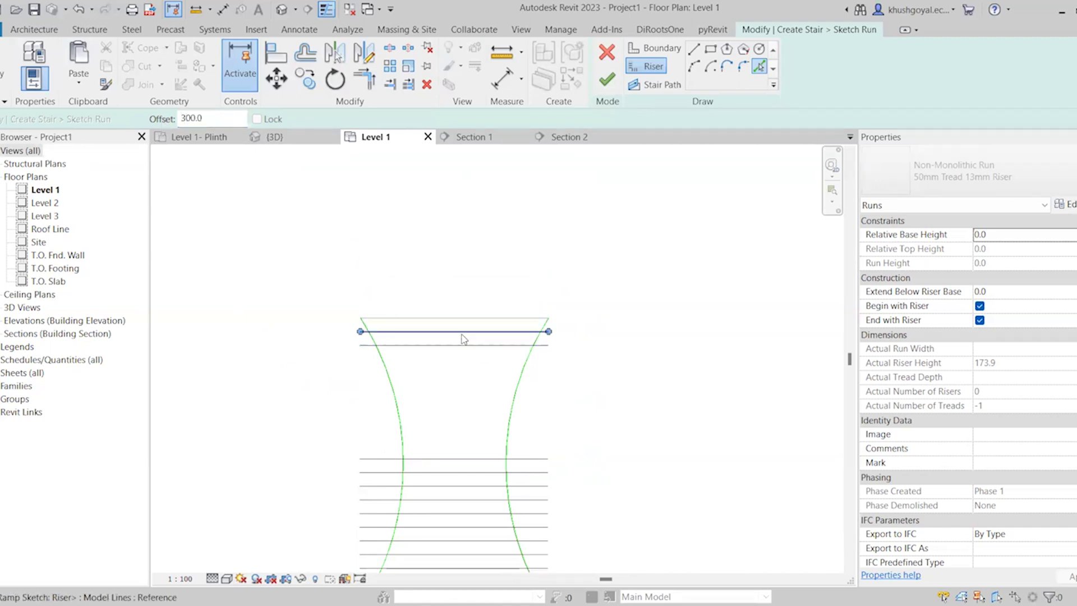
{"action": "left_click", "coordinate": [464, 318]}
{"action": "scroll", "coordinate": [472, 287], "scroll_direction": "up", "scroll_amount": 2}
{"action": "left_click", "coordinate": [473, 309]}
{"action": "scroll", "coordinate": [481, 279], "scroll_direction": "down", "scroll_amount": 3}
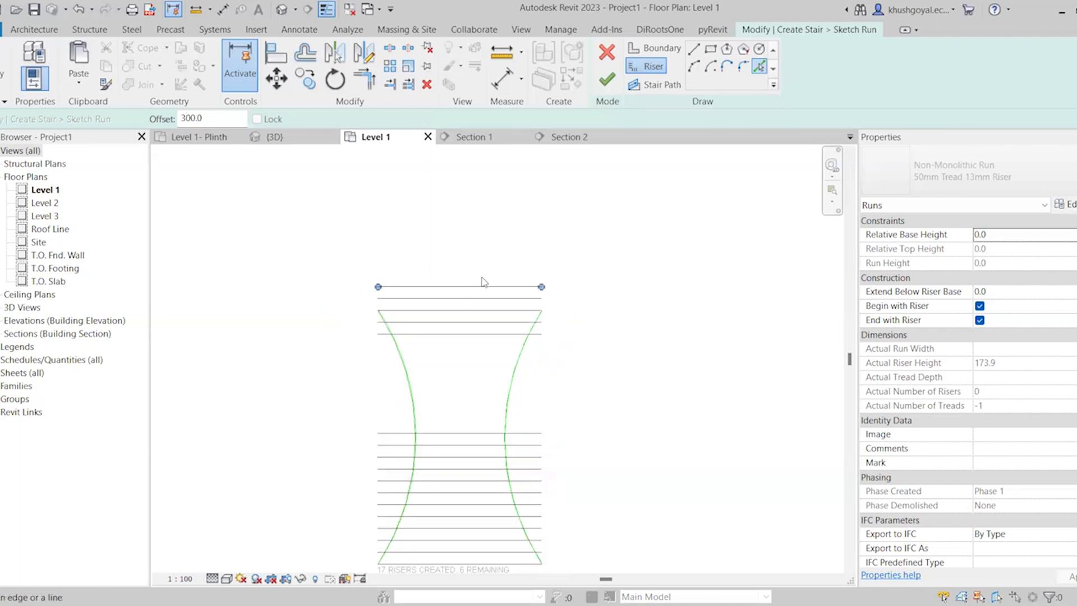
{"action": "left_click", "coordinate": [484, 276]}
{"action": "scroll", "coordinate": [483, 279], "scroll_direction": "down", "scroll_amount": 1}
{"action": "left_click", "coordinate": [482, 267]}
{"action": "left_click", "coordinate": [484, 255]}
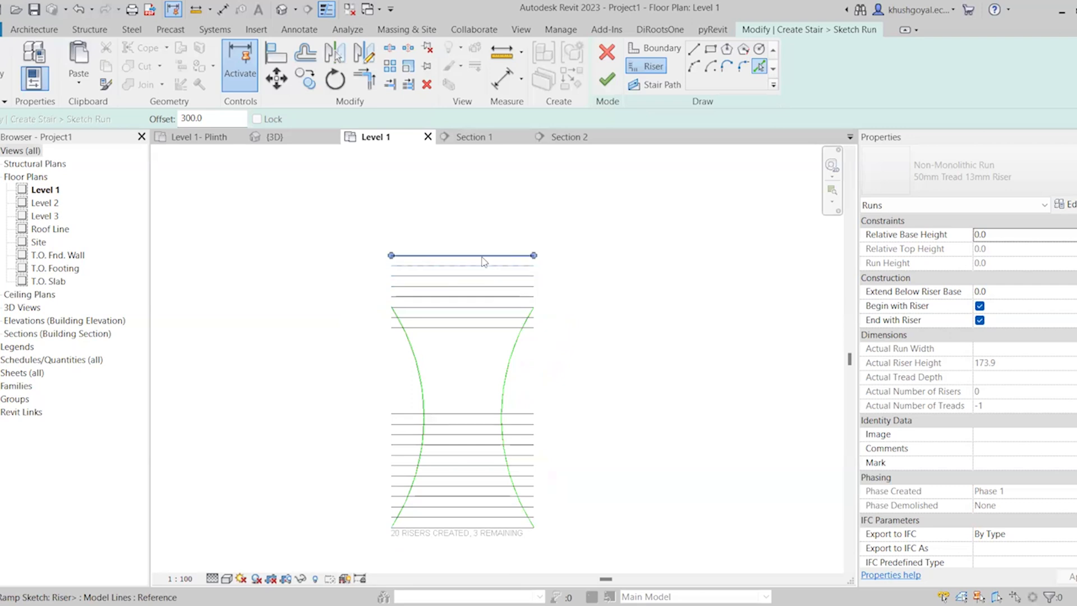
{"action": "left_click", "coordinate": [487, 245]}
{"action": "left_click", "coordinate": [485, 234]}
{"action": "left_click", "coordinate": [484, 225]}
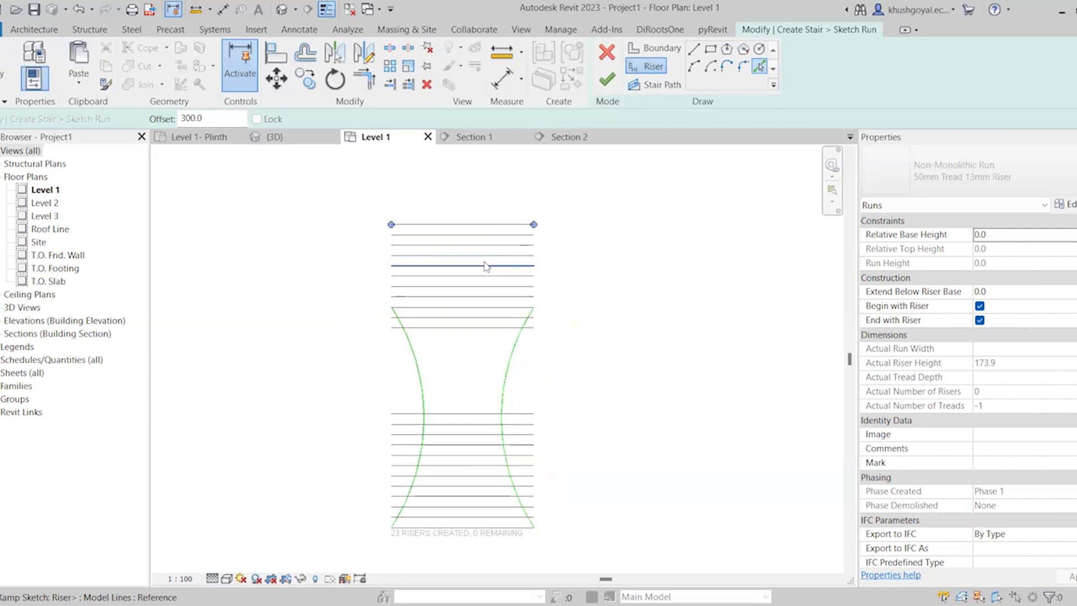
Extend the right boundary arc from its upper endpoint, curving up and outward to about the top riser's height
{"action": "scroll", "coordinate": [482, 241], "scroll_direction": "up", "scroll_amount": 2}
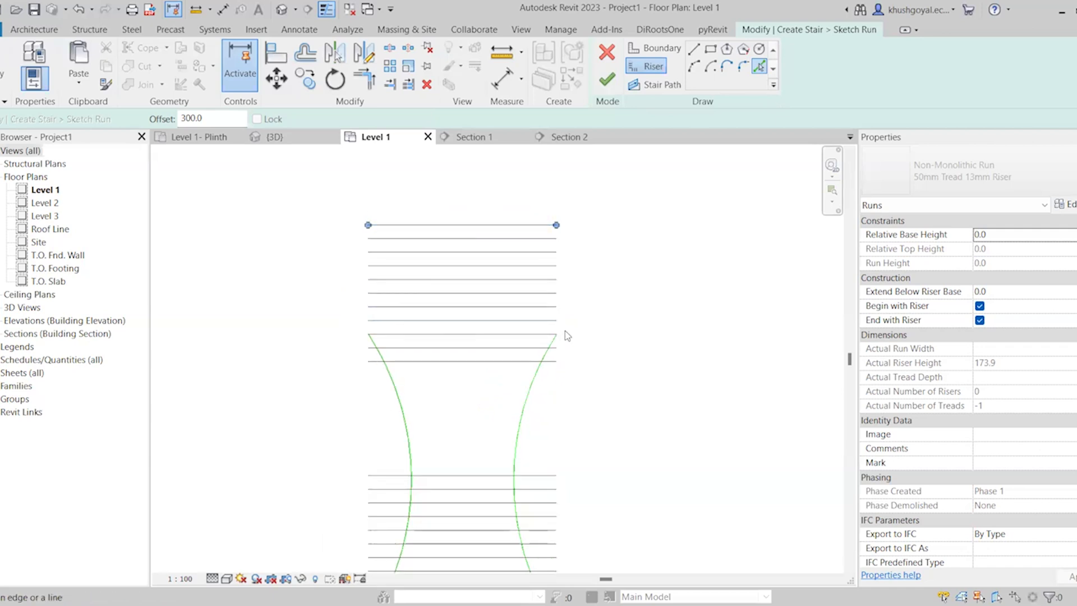
{"action": "key", "text": "Escape"}
{"action": "key", "text": "Escape"}
{"action": "left_click", "coordinate": [530, 396]}
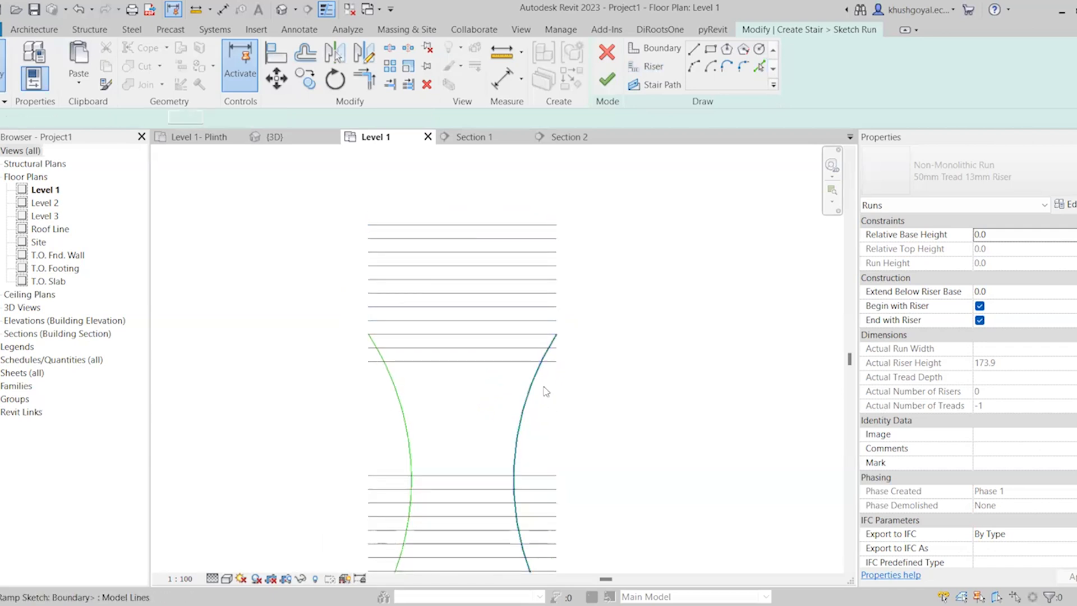
{"action": "left_click_drag", "start_coordinate": [557, 335], "coordinate": [556, 222]}
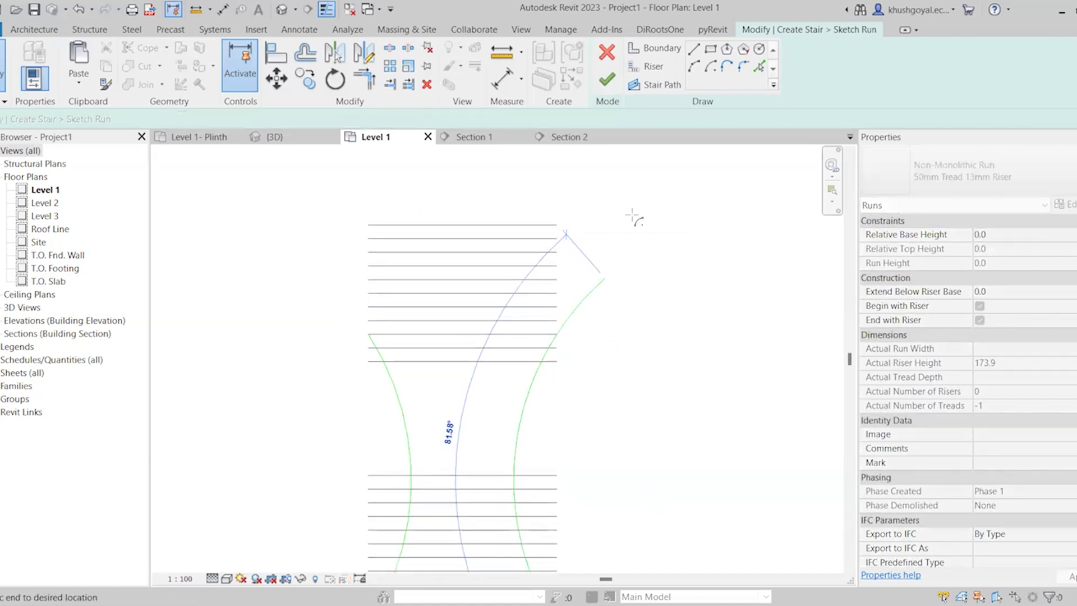
{"action": "scroll", "coordinate": [585, 312], "scroll_direction": "down", "scroll_amount": 2}
{"action": "left_click_drag", "start_coordinate": [596, 279], "coordinate": [618, 259]}
Extend the left boundary arc up and outward to about the top riser's height, adjusting its end to match the right arc
{"action": "left_click", "coordinate": [476, 348]}
{"action": "left_click_drag", "start_coordinate": [463, 320], "coordinate": [386, 264]}
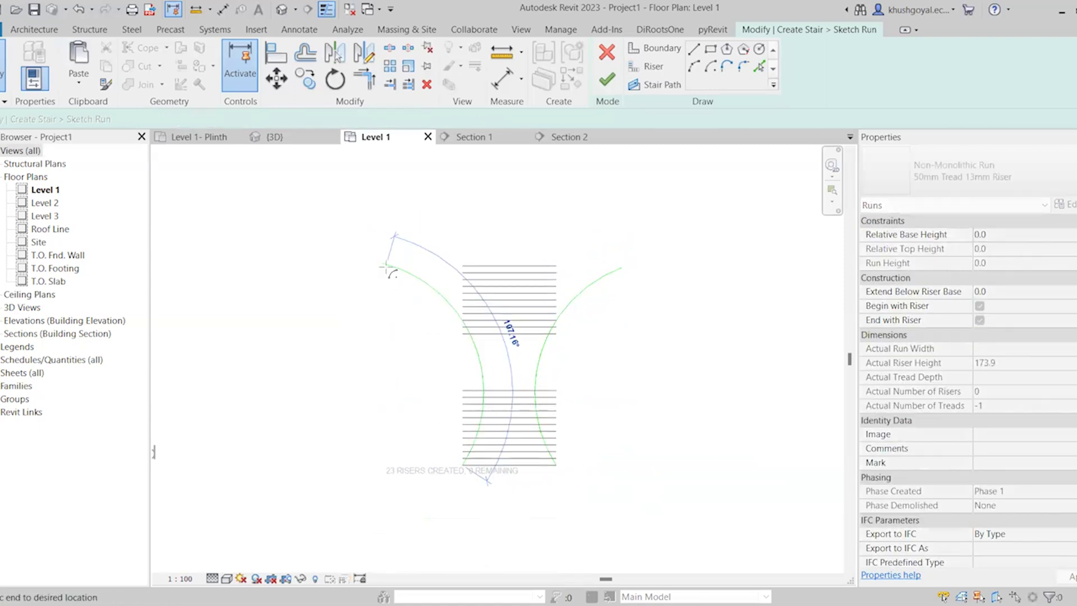
{"action": "scroll", "coordinate": [594, 295], "scroll_direction": "up", "scroll_amount": 1}
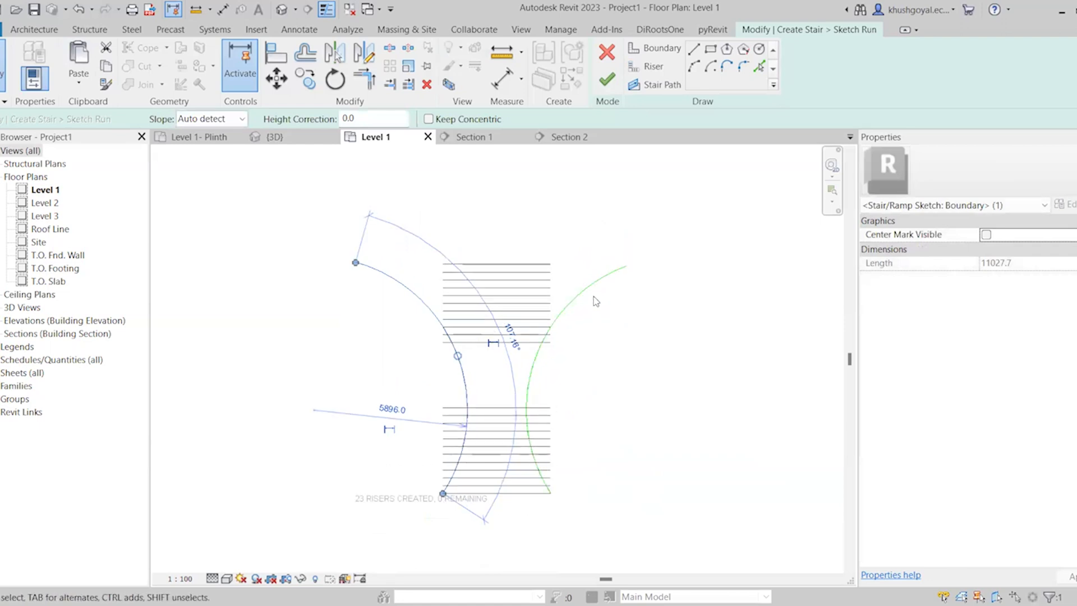
{"action": "key", "text": "Escape"}
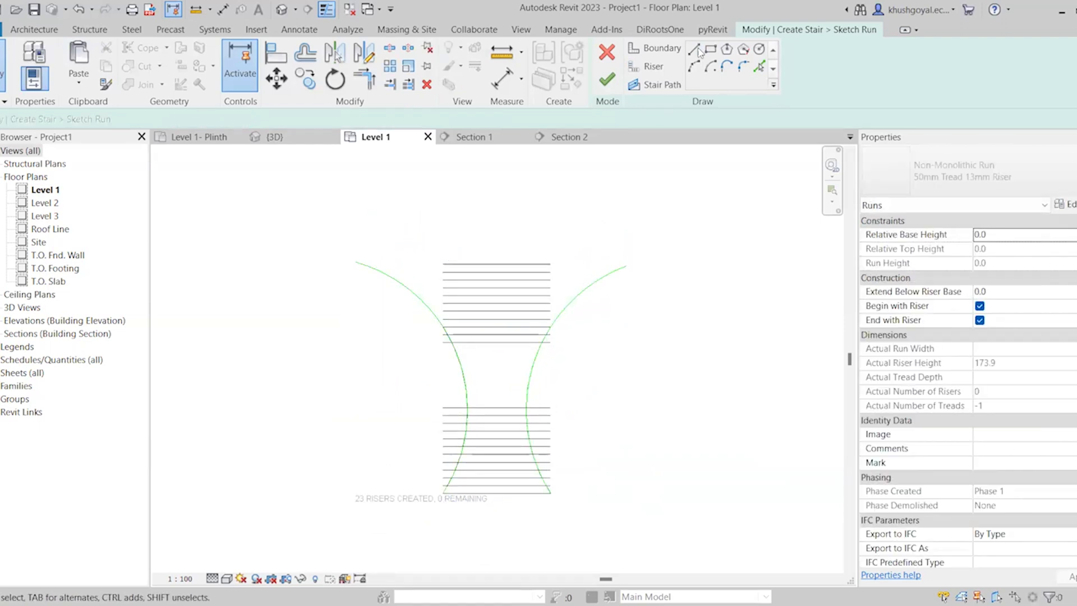
{"action": "left_click", "coordinate": [357, 260]}
{"action": "left_click_drag", "start_coordinate": [357, 260], "coordinate": [366, 263]}
{"action": "key", "text": "Escape"}
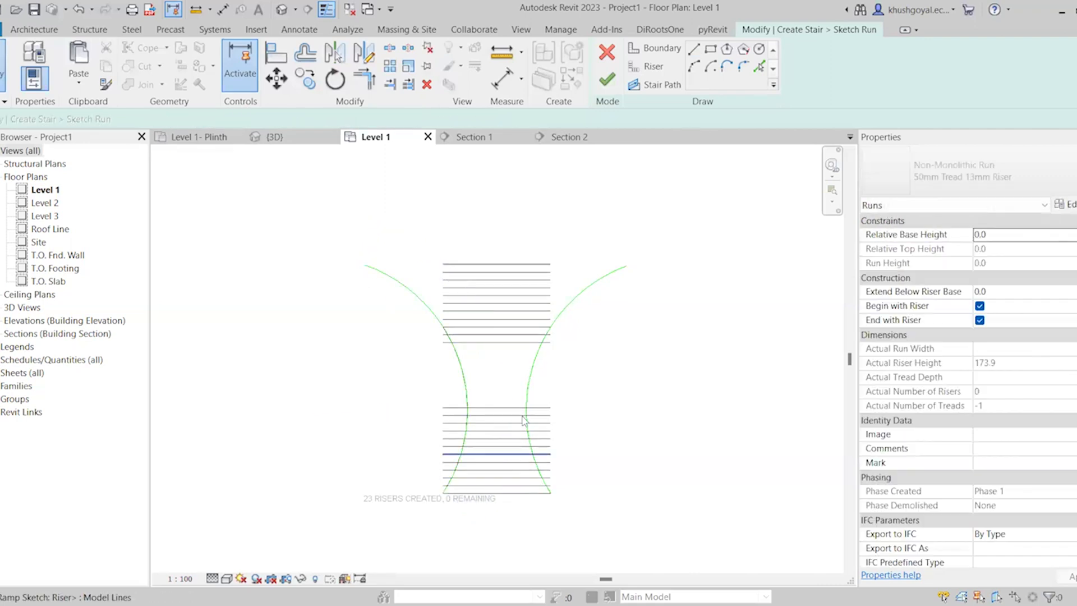
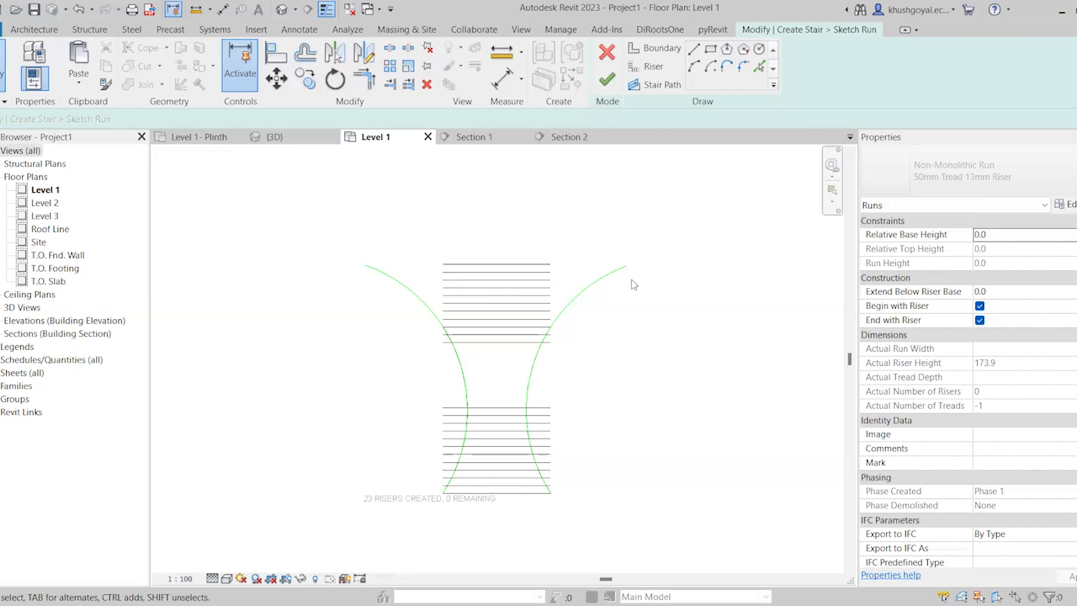
Trim and extend all the risers together to meet the right boundary arc
{"action": "left_click", "coordinate": [409, 85]}
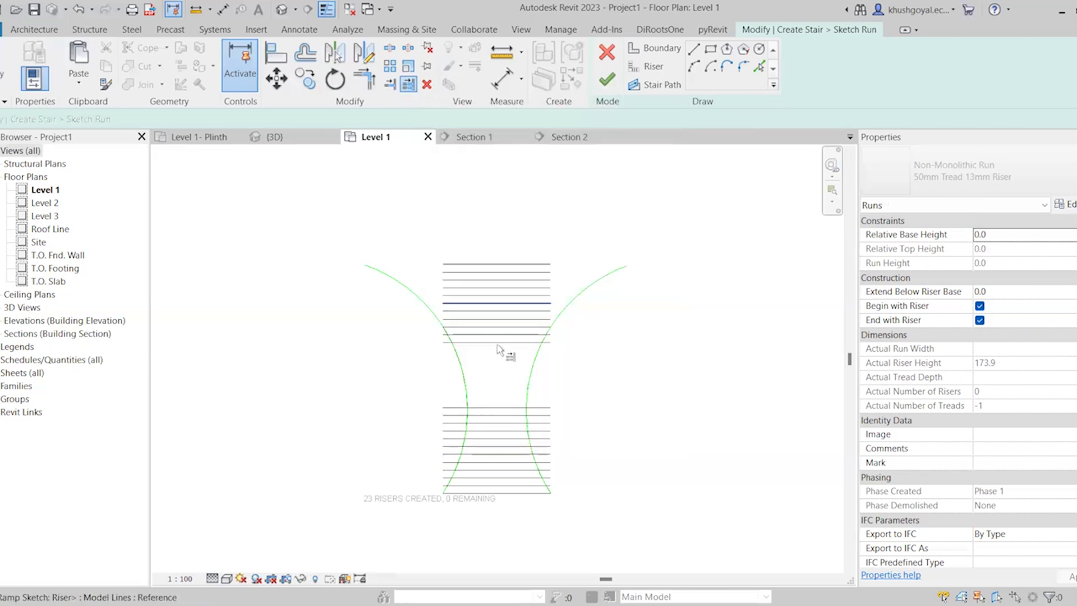
{"action": "left_click", "coordinate": [585, 290]}
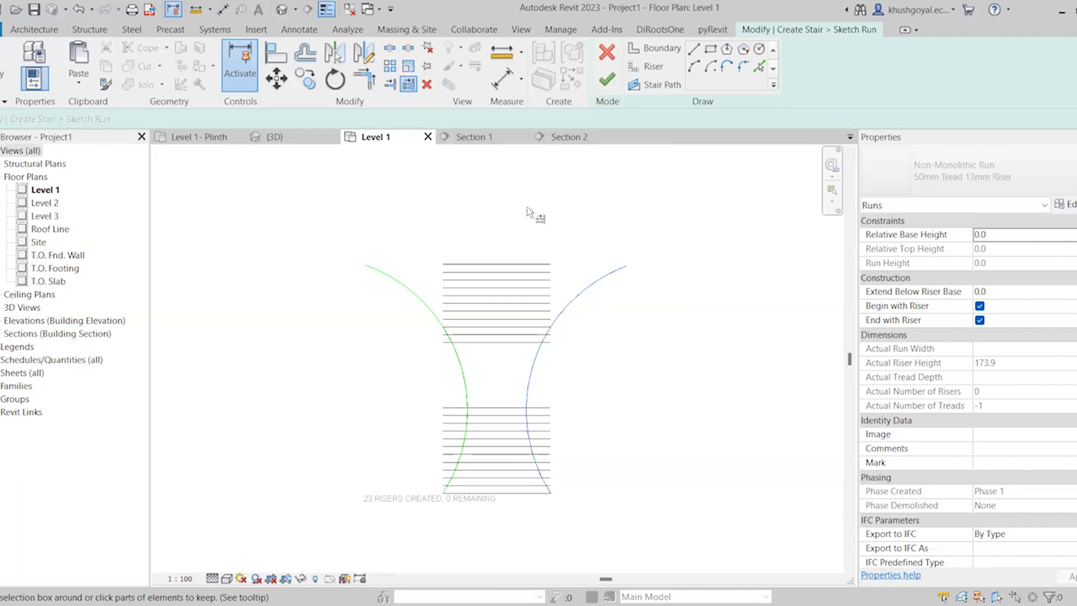
{"action": "left_click_drag", "start_coordinate": [505, 216], "coordinate": [502, 510]}
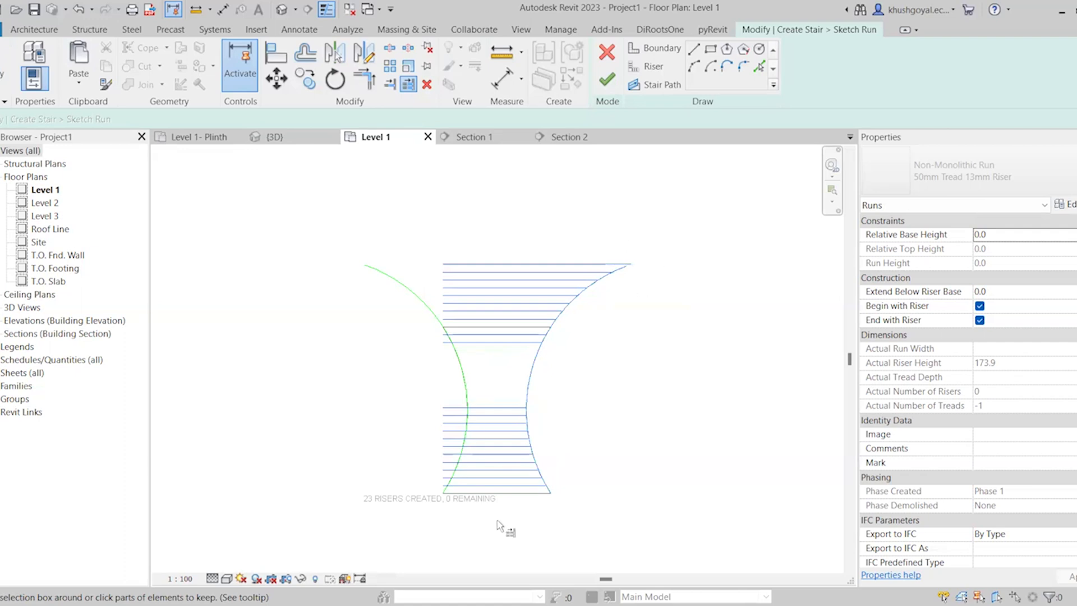
Trim and extend all the risers together to meet the left boundary arc
{"action": "left_click", "coordinate": [414, 83]}
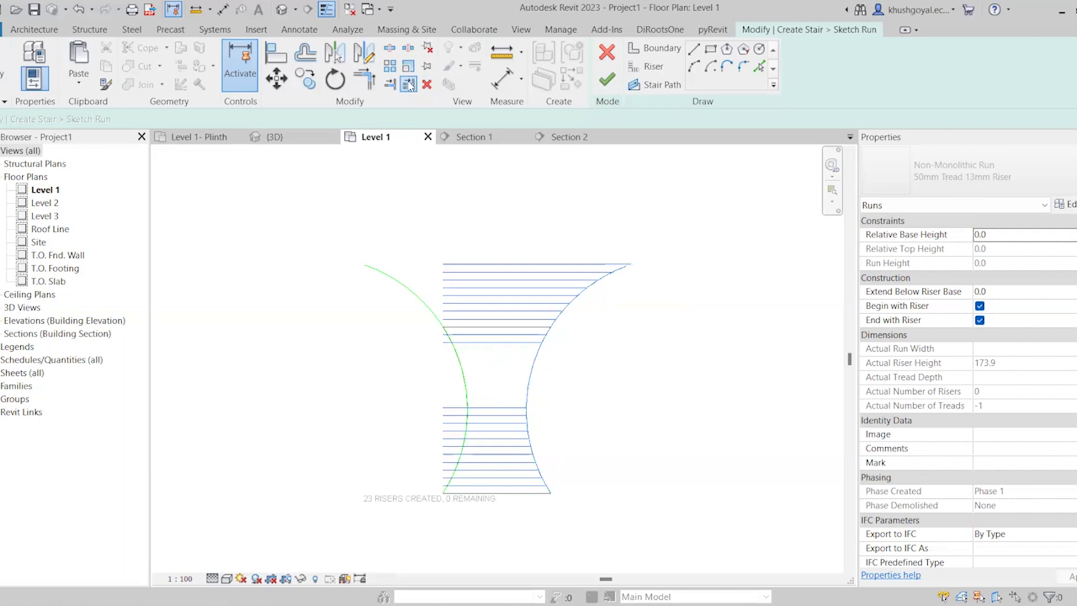
{"action": "left_click", "coordinate": [391, 283]}
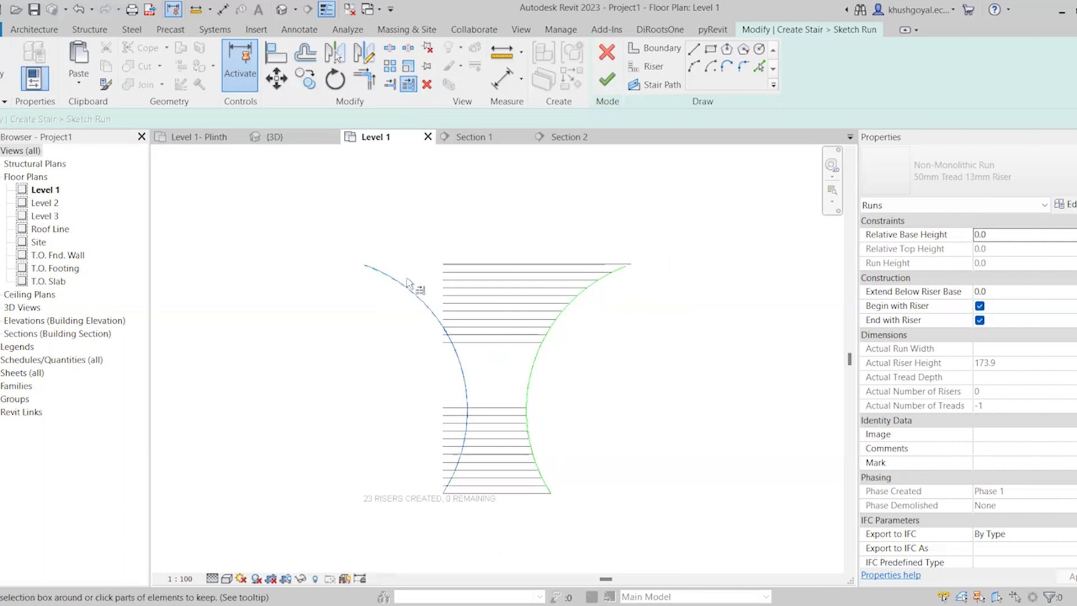
{"action": "left_click_drag", "start_coordinate": [478, 206], "coordinate": [477, 373]}
{"action": "left_click_drag", "start_coordinate": [489, 461], "coordinate": [471, 533]}
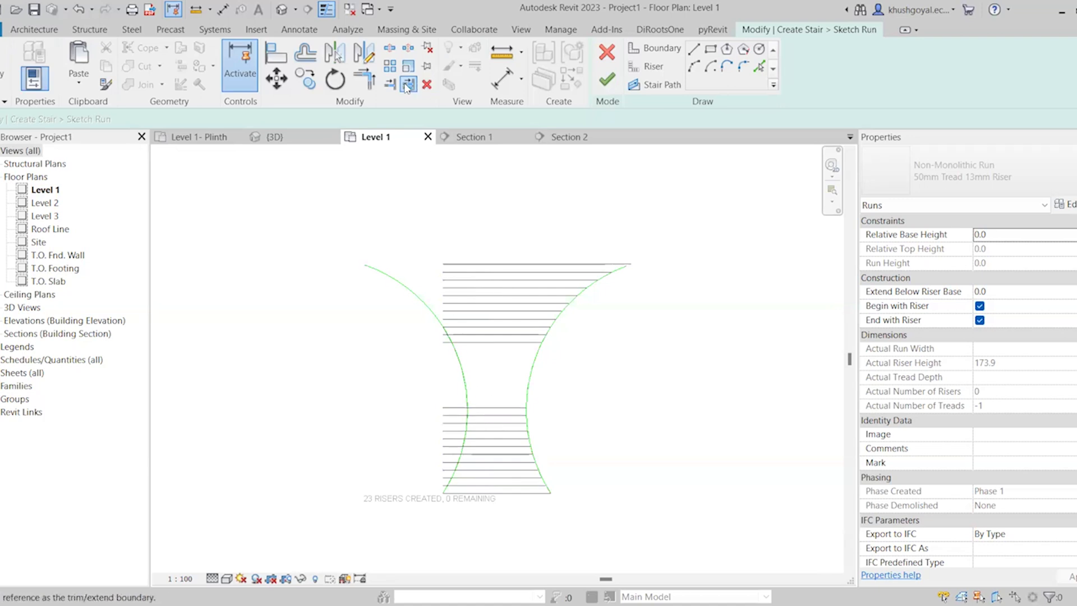
{"action": "left_click", "coordinate": [402, 288]}
{"action": "left_click_drag", "start_coordinate": [499, 209], "coordinate": [493, 503]}
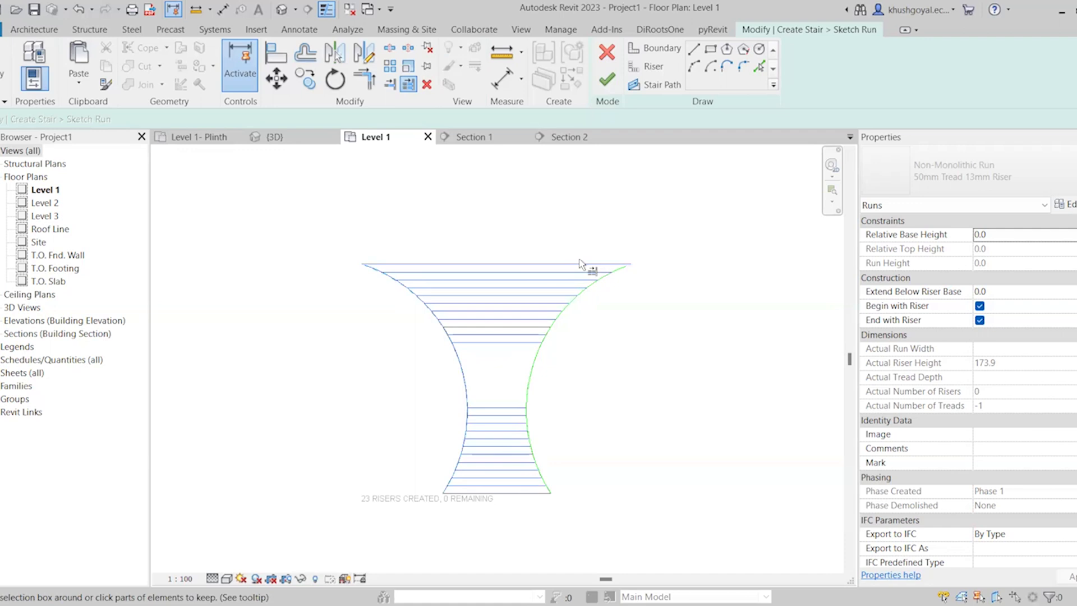
Join the top riser to the upper ends of the right and left boundary arcs with corner trims
{"action": "scroll", "coordinate": [618, 264], "scroll_direction": "up", "scroll_amount": 5}
{"action": "scroll", "coordinate": [630, 247], "scroll_direction": "up", "scroll_amount": 1}
{"action": "key", "text": "Escape"}
{"action": "key", "text": "Escape"}
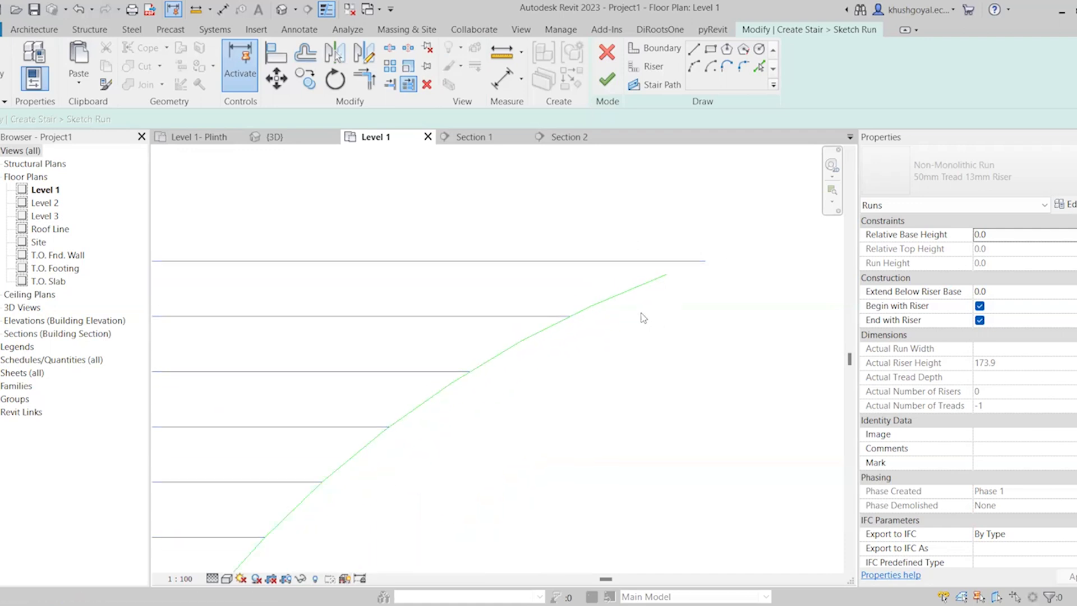
{"action": "left_click", "coordinate": [368, 79]}
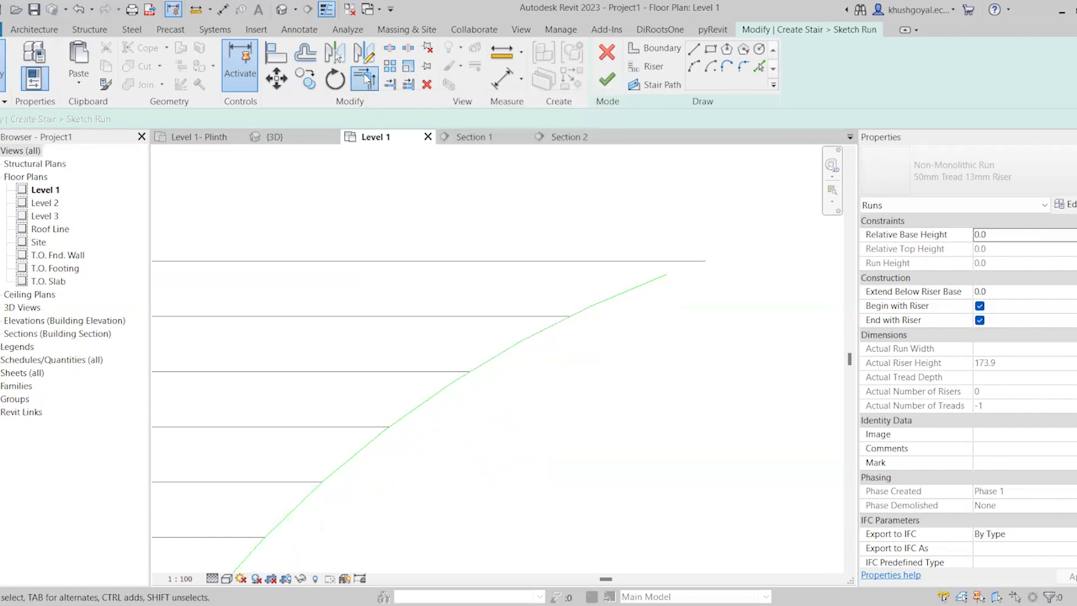
{"action": "left_click", "coordinate": [644, 261]}
{"action": "left_click", "coordinate": [659, 280]}
{"action": "scroll", "coordinate": [804, 315], "scroll_direction": "down", "scroll_amount": 5}
{"action": "scroll", "coordinate": [794, 323], "scroll_direction": "down", "scroll_amount": 1}
{"action": "scroll", "coordinate": [284, 297], "scroll_direction": "up", "scroll_amount": 2}
{"action": "left_click", "coordinate": [387, 316]}
{"action": "left_click", "coordinate": [370, 296]}
{"action": "scroll", "coordinate": [372, 247], "scroll_direction": "down", "scroll_amount": 3}
{"action": "scroll", "coordinate": [457, 331], "scroll_direction": "up", "scroll_amount": 5}
{"action": "scroll", "coordinate": [449, 329], "scroll_direction": "up", "scroll_amount": 2}
{"action": "key", "text": "Escape"}
{"action": "scroll", "coordinate": [456, 357], "scroll_direction": "down", "scroll_amount": 7}
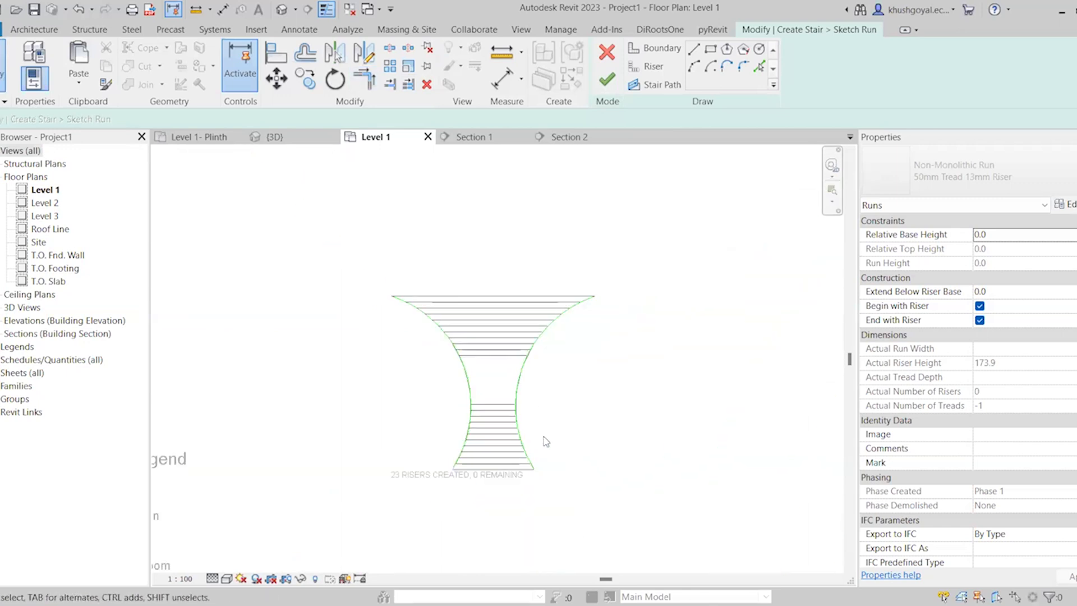
Sketch a straight vertical stair path from the bottom riser's midpoint to just above the top riser and finish the run sketch
{"action": "scroll", "coordinate": [546, 442], "scroll_direction": "up", "scroll_amount": 1}
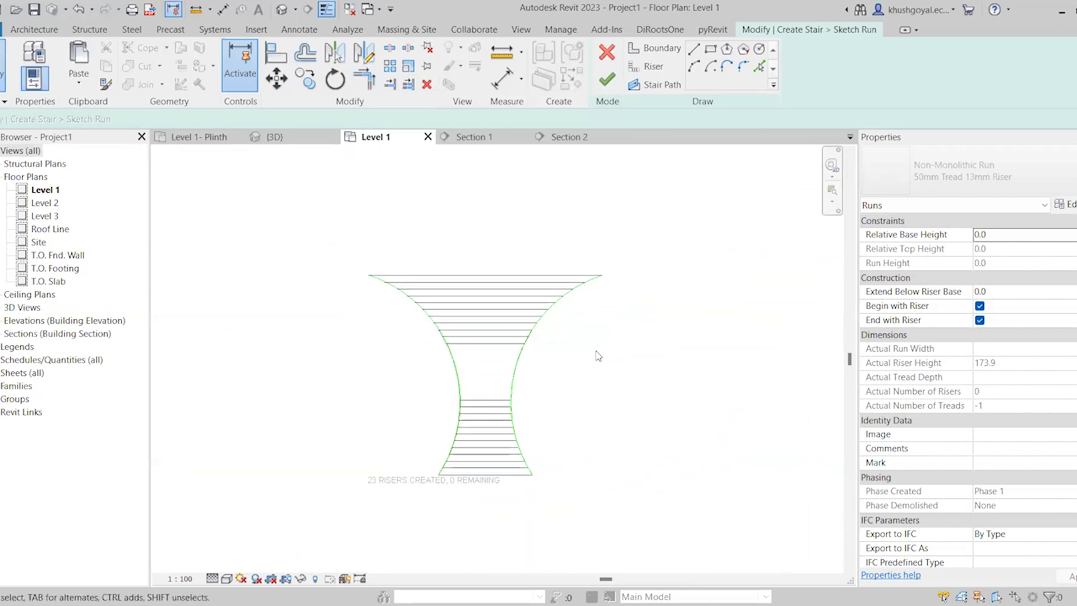
{"action": "left_click", "coordinate": [675, 89]}
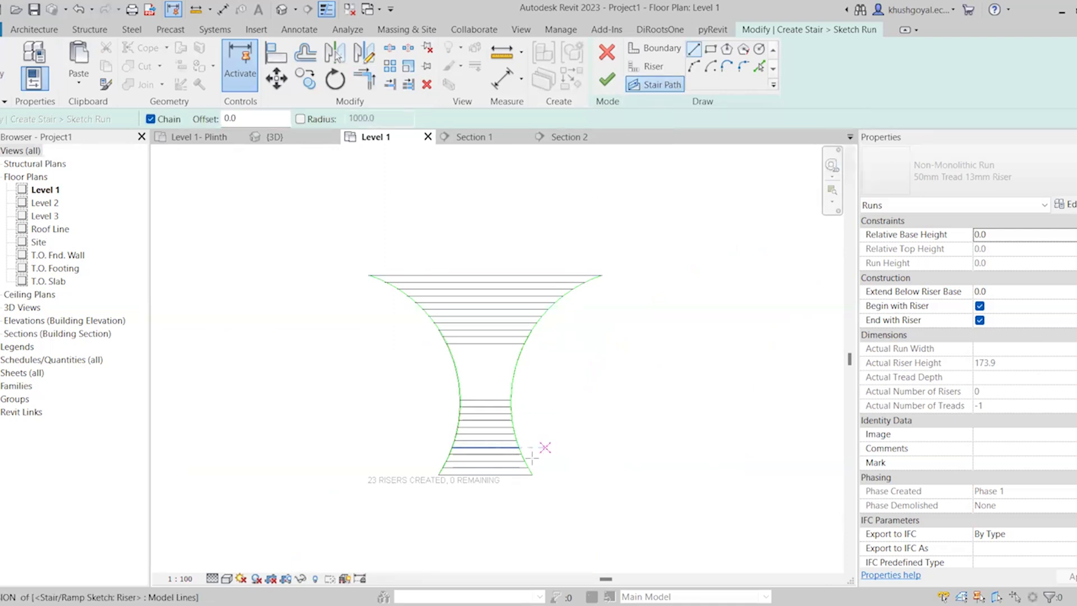
{"action": "left_click", "coordinate": [486, 474]}
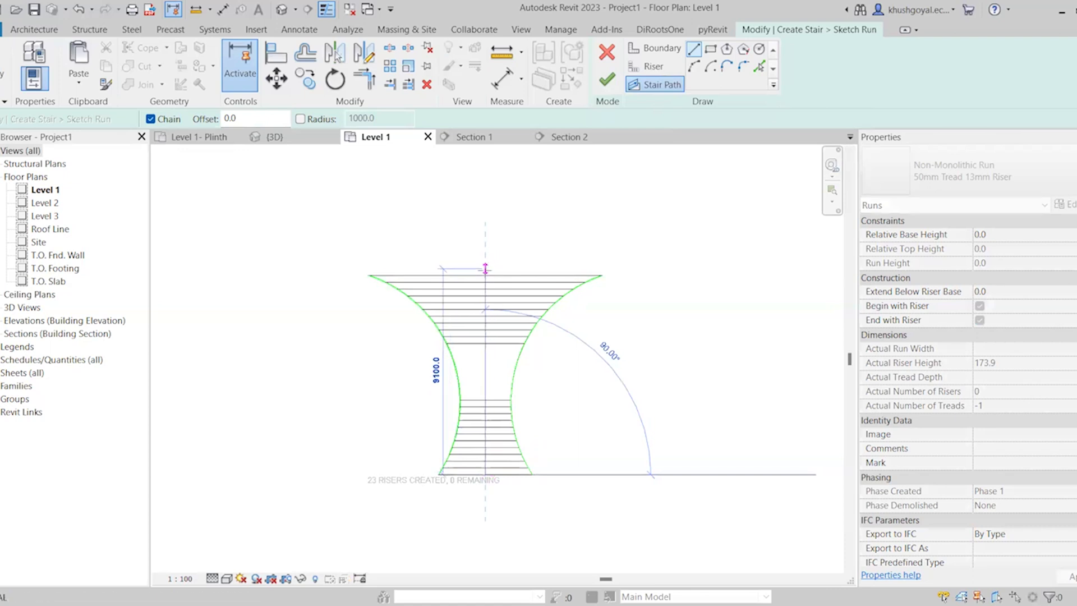
{"action": "left_click", "coordinate": [486, 258]}
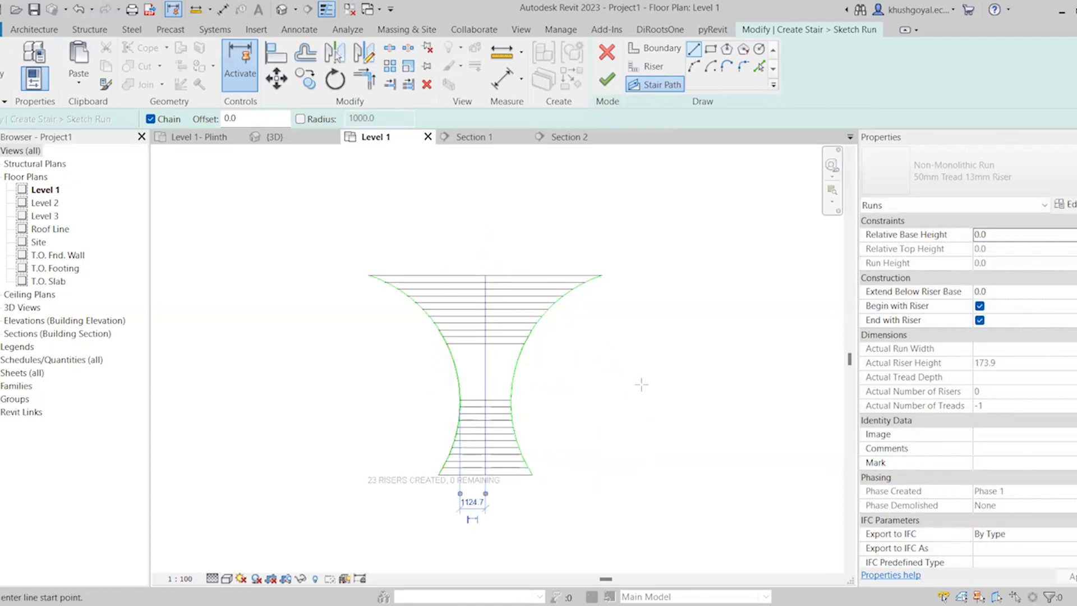
{"action": "left_click", "coordinate": [610, 82]}
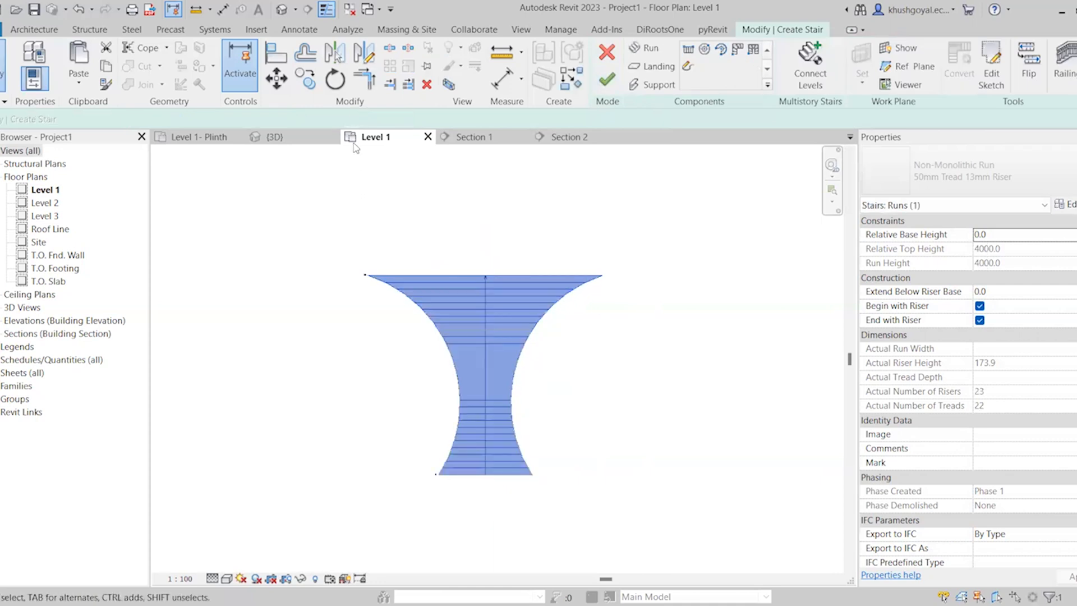
View the sketched run in 3D and finish the stair
{"action": "left_click", "coordinate": [449, 87]}
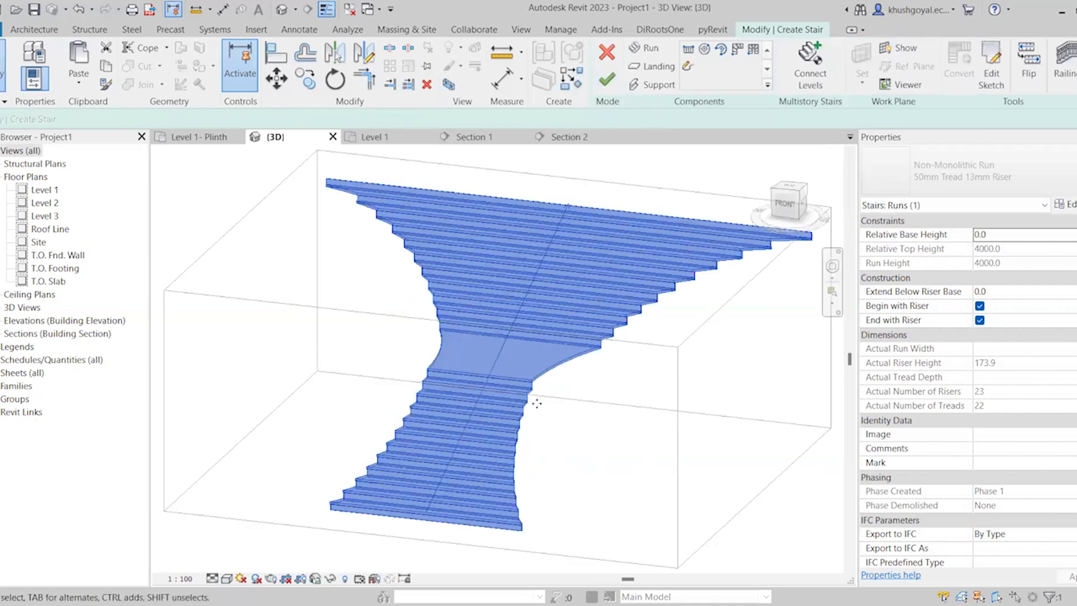
{"action": "scroll", "coordinate": [580, 311], "scroll_direction": "up", "scroll_amount": 3}
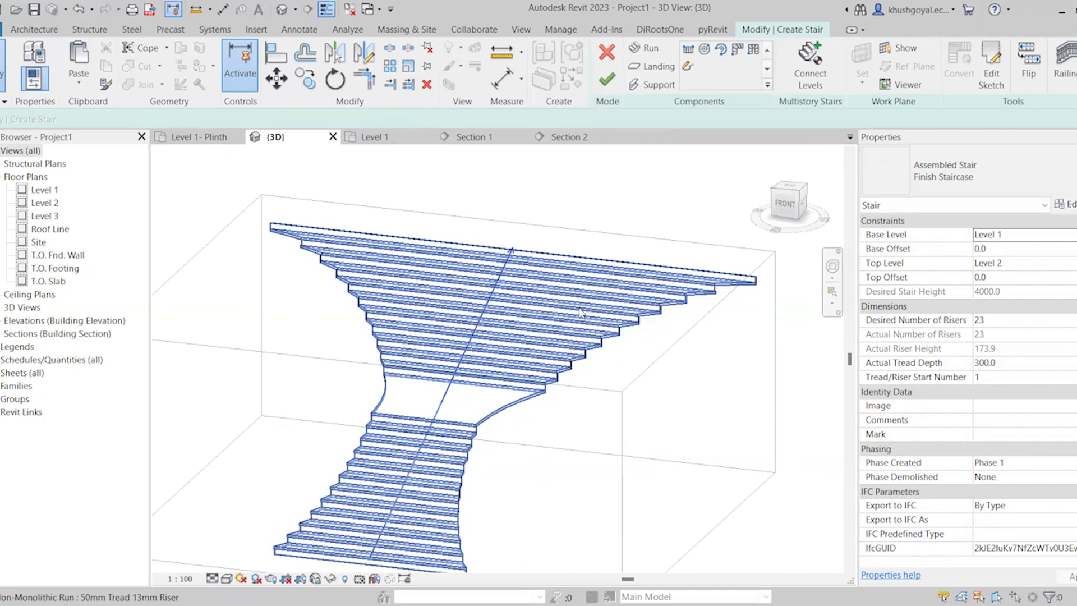
{"action": "scroll", "coordinate": [580, 310], "scroll_direction": "down", "scroll_amount": 3}
{"action": "scroll", "coordinate": [614, 354], "scroll_direction": "up", "scroll_amount": 3}
{"action": "left_click", "coordinate": [616, 82]}
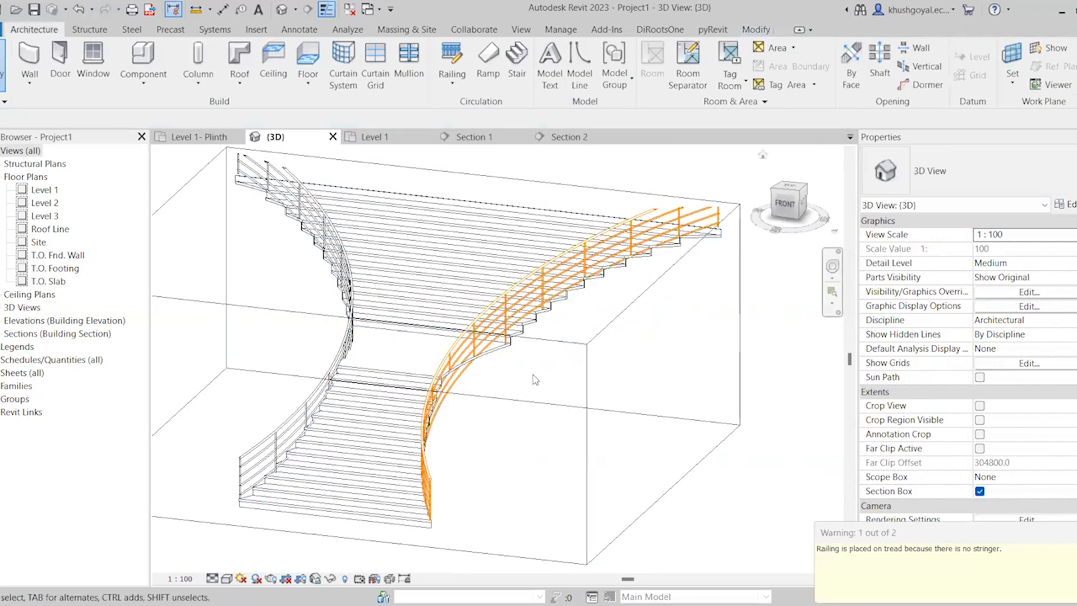
Examine how the right railing's posts and rails sit along the treads of the upper flight
{"action": "scroll", "coordinate": [538, 409], "scroll_direction": "down", "scroll_amount": 4}
{"action": "scroll", "coordinate": [539, 359], "scroll_direction": "up", "scroll_amount": 4}
{"action": "scroll", "coordinate": [477, 548], "scroll_direction": "up", "scroll_amount": 5}
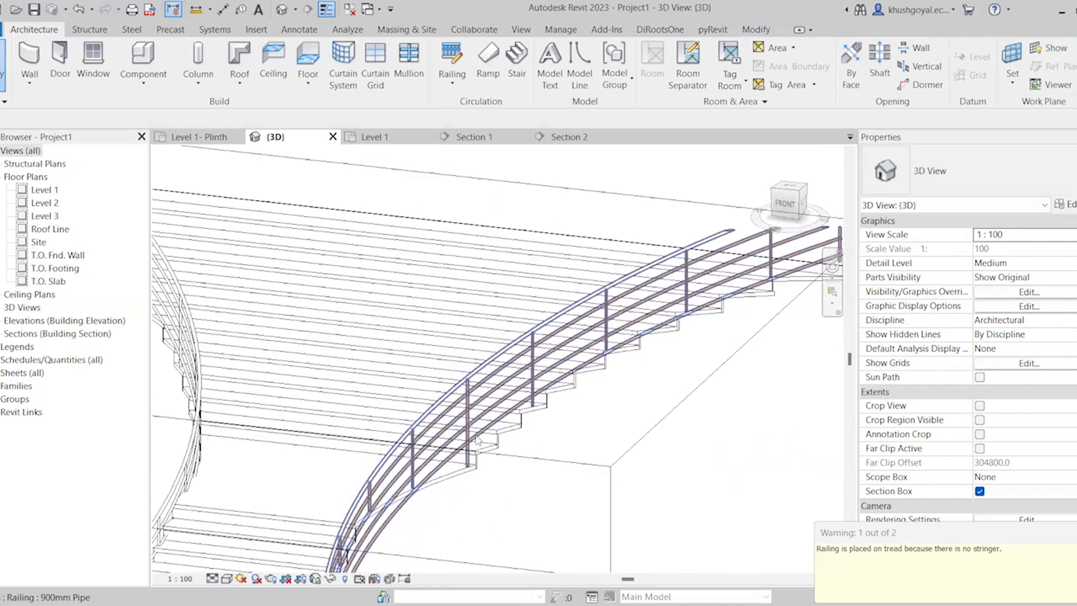
{"action": "scroll", "coordinate": [502, 394], "scroll_direction": "up", "scroll_amount": 2}
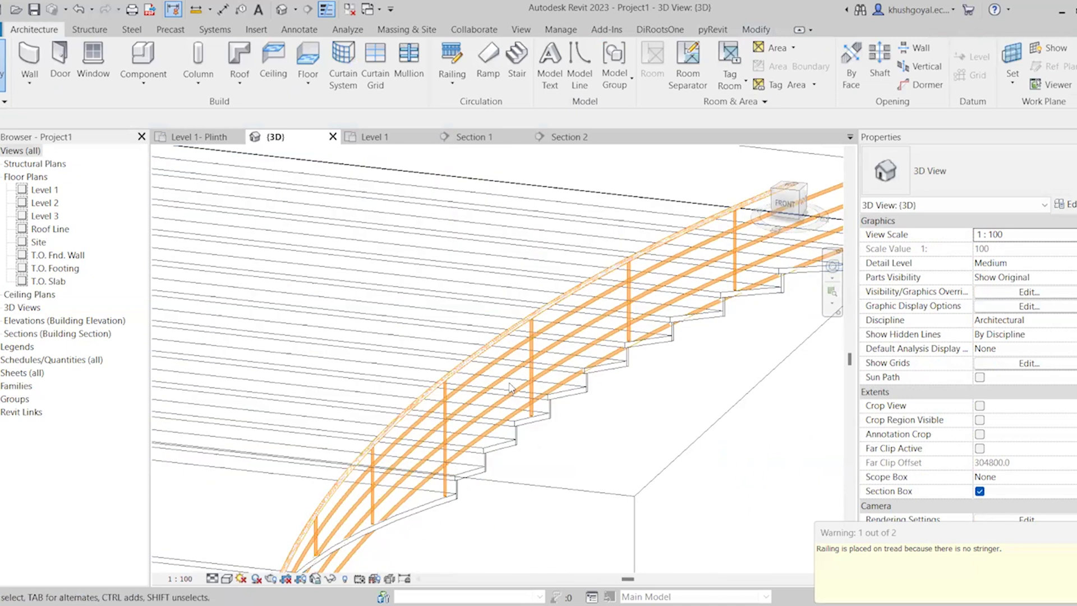
{"action": "left_click", "coordinate": [536, 358]}
{"action": "scroll", "coordinate": [752, 292], "scroll_direction": "up", "scroll_amount": 3}
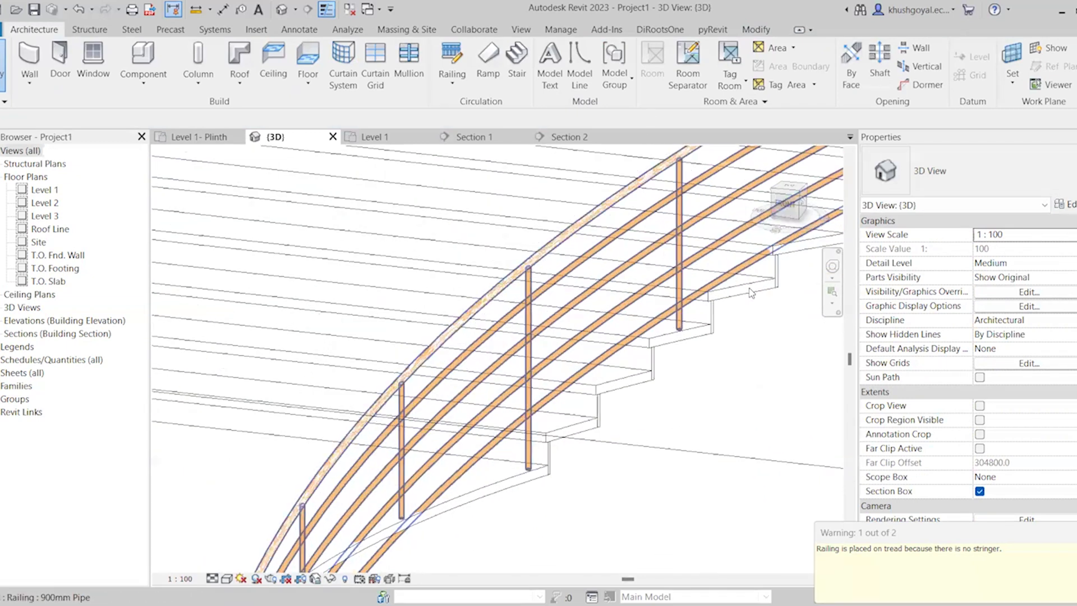
{"action": "scroll", "coordinate": [589, 358], "scroll_direction": "up", "scroll_amount": 2}
{"action": "scroll", "coordinate": [598, 374], "scroll_direction": "down", "scroll_amount": 5}
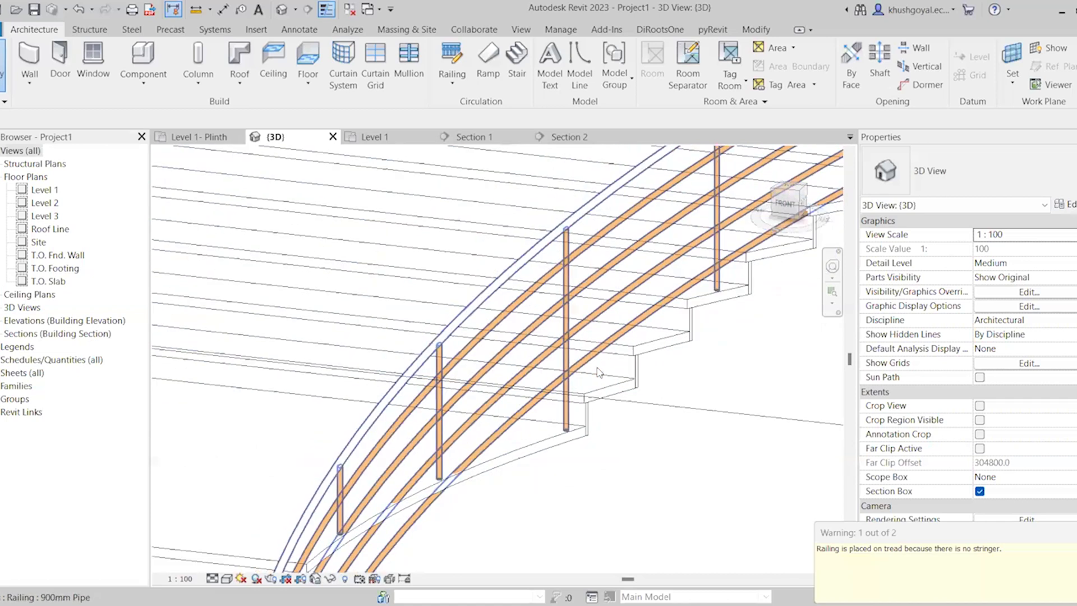
{"action": "scroll", "coordinate": [595, 303], "scroll_direction": "down", "scroll_amount": 5}
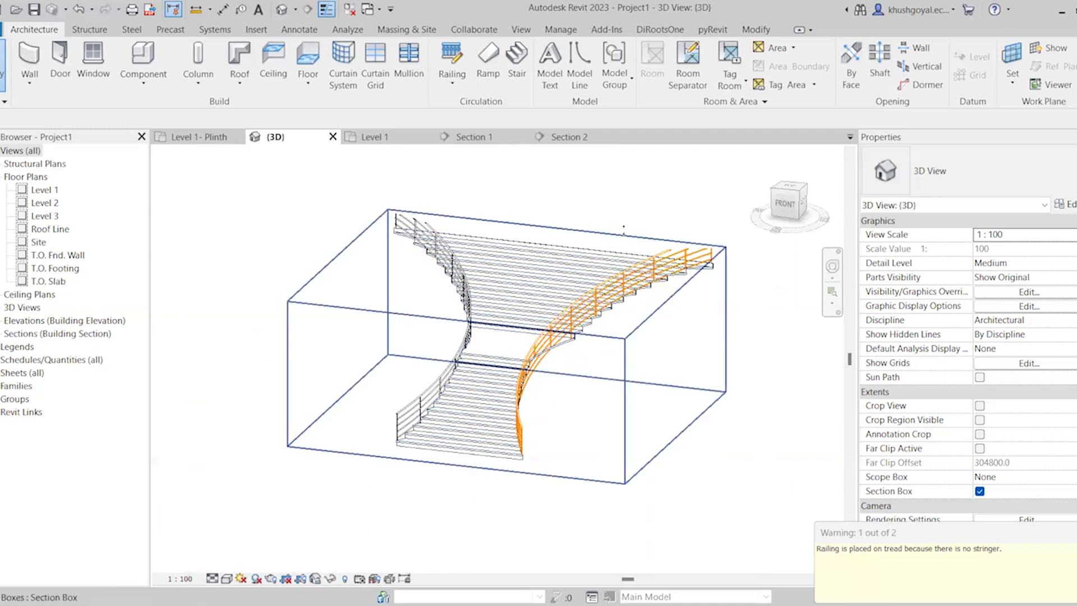
Enlarge the 3D section box outward at its back, right, top and left faces so the railings are not cut
{"action": "left_click", "coordinate": [727, 342]}
{"action": "left_click_drag", "start_coordinate": [556, 301], "coordinate": [629, 236]}
{"action": "left_click_drag", "start_coordinate": [711, 332], "coordinate": [783, 340]}
{"action": "left_click_drag", "start_coordinate": [578, 245], "coordinate": [584, 213]}
{"action": "left_click_drag", "start_coordinate": [375, 280], "coordinate": [320, 275]}
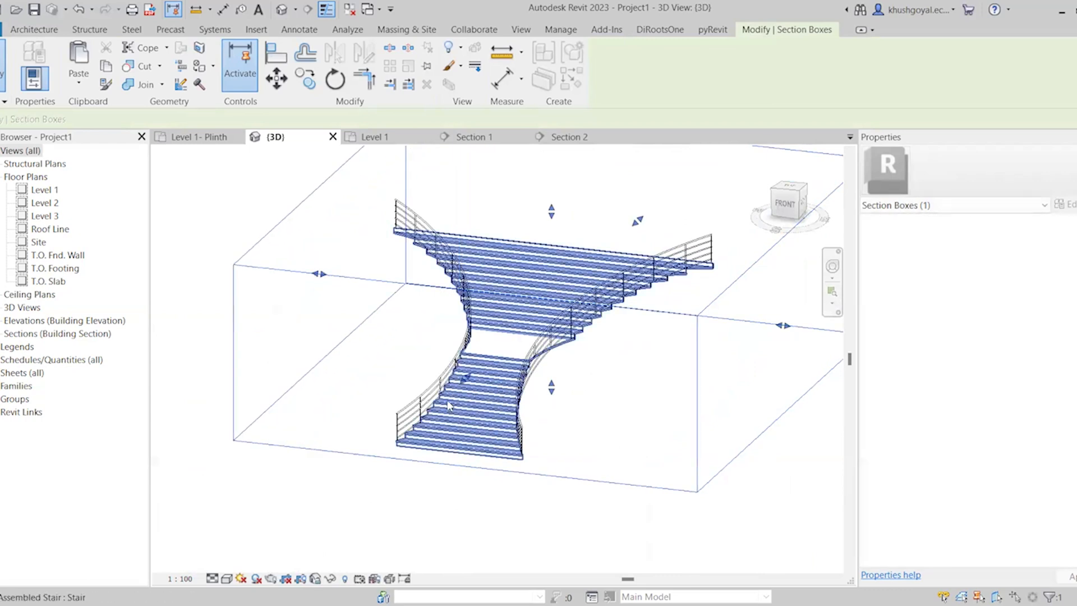
{"action": "scroll", "coordinate": [448, 405], "scroll_direction": "down", "scroll_amount": 3}
{"action": "scroll", "coordinate": [570, 415], "scroll_direction": "up", "scroll_amount": 3}
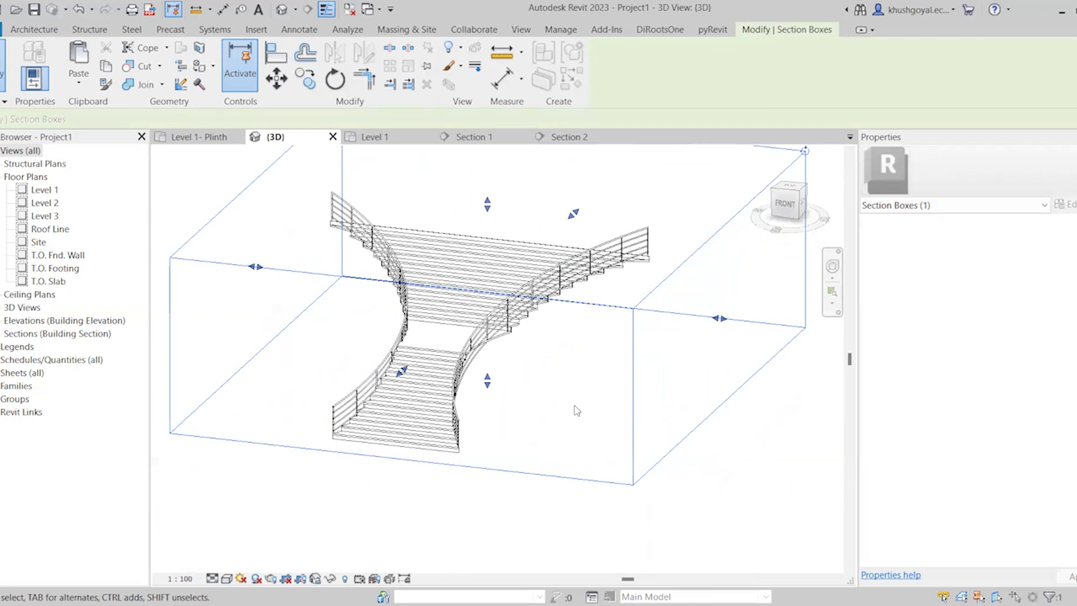
{"action": "left_click", "coordinate": [552, 428]}
Open the right railing's path for editing and delete its existing curve
{"action": "scroll", "coordinate": [524, 346], "scroll_direction": "up", "scroll_amount": 4}
{"action": "scroll", "coordinate": [522, 338], "scroll_direction": "up", "scroll_amount": 3}
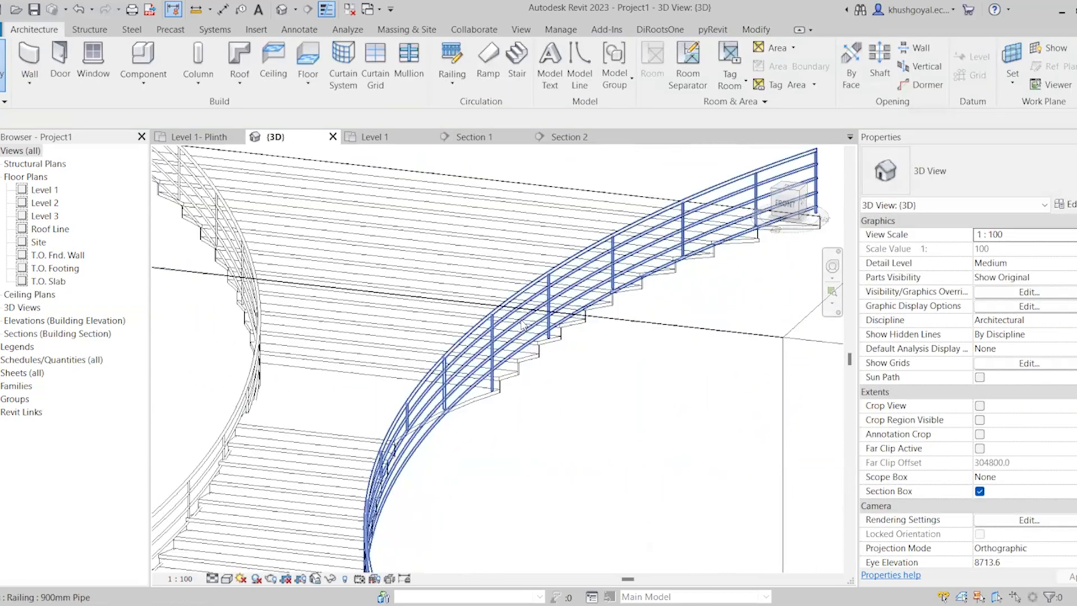
{"action": "left_click", "coordinate": [522, 316]}
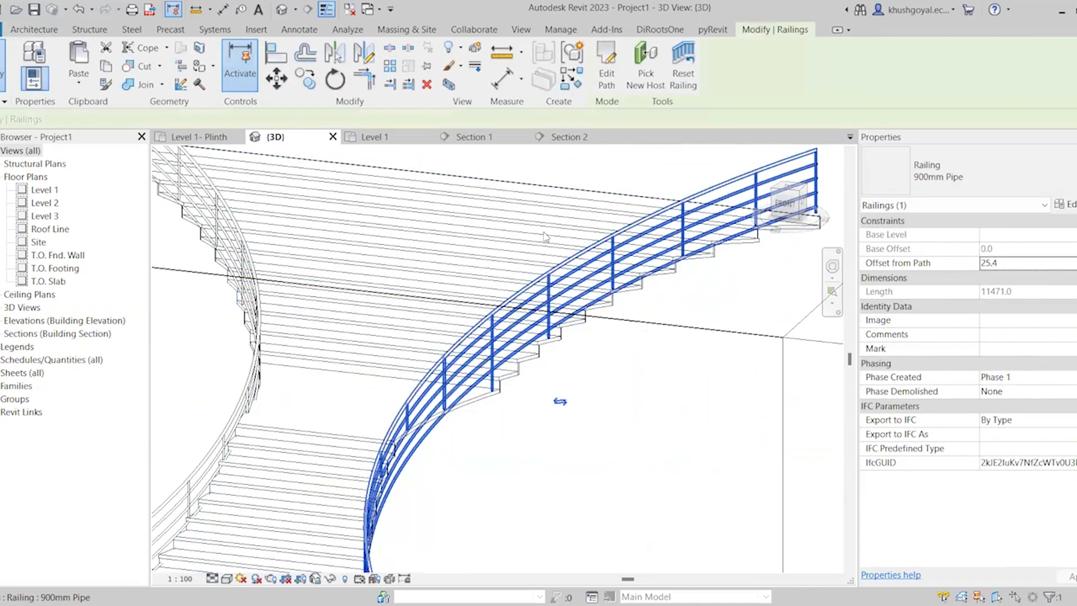
{"action": "scroll", "coordinate": [521, 316], "scroll_direction": "down", "scroll_amount": 3}
{"action": "left_click", "coordinate": [606, 70]}
{"action": "scroll", "coordinate": [490, 378], "scroll_direction": "down", "scroll_amount": 2}
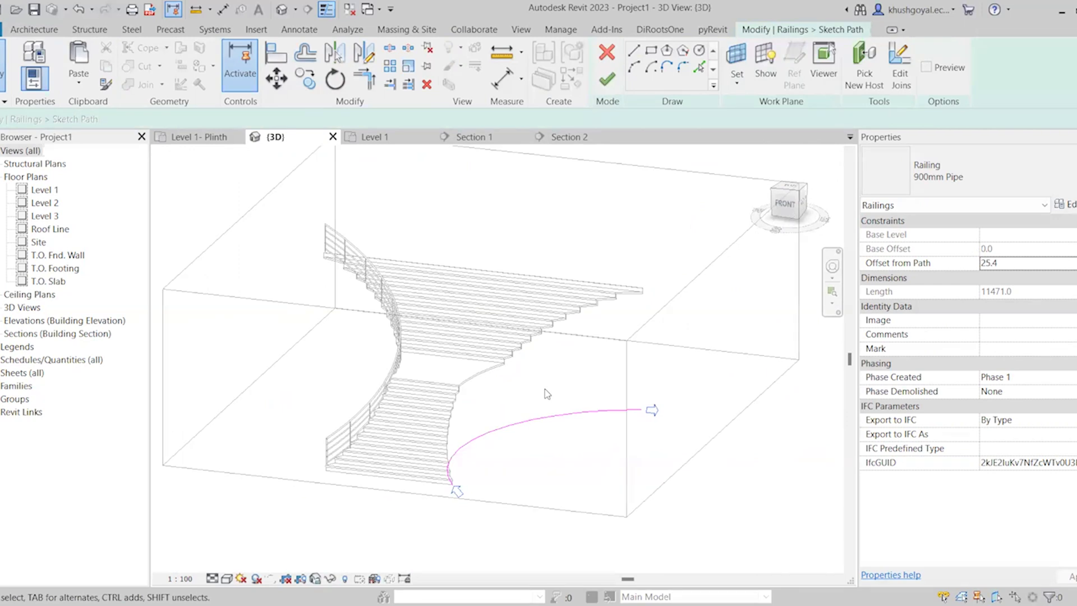
{"action": "scroll", "coordinate": [544, 389], "scroll_direction": "up", "scroll_amount": 3}
{"action": "mouse_move", "coordinate": [354, 239]}
{"action": "left_mouse_down"}
{"action": "mouse_move", "coordinate": [634, 564]}
{"action": "mouse_move", "coordinate": [727, 571]}
{"action": "mouse_move", "coordinate": [731, 561]}
{"action": "left_mouse_up"}
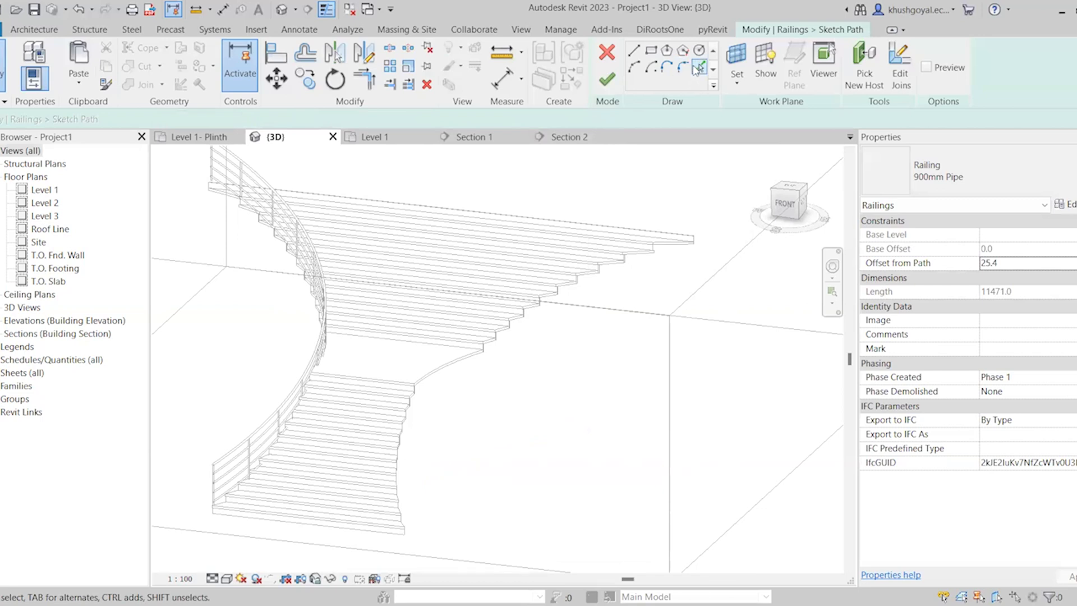
Pick the outer tread edges of the lower flight, from the bottom tread upward, as segments of the right railing path
{"action": "scroll", "coordinate": [465, 393], "scroll_direction": "down", "scroll_amount": 2}
{"action": "middle_click_drag", "start_coordinate": [487, 437], "coordinate": [317, 483], "text": "shift"}
{"action": "scroll", "coordinate": [317, 482], "scroll_direction": "up", "scroll_amount": 5}
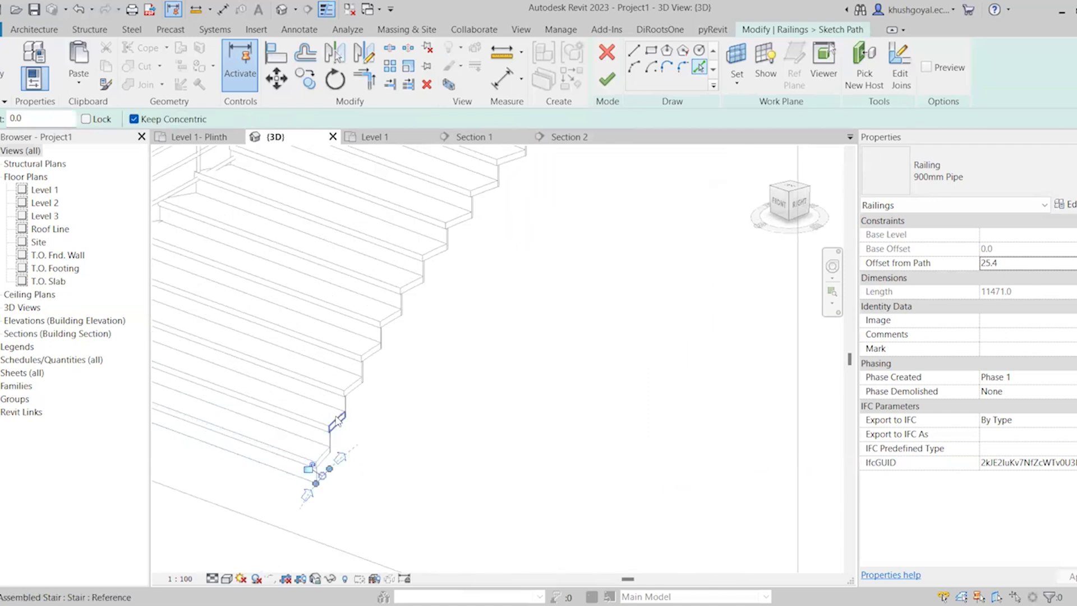
{"action": "left_click", "coordinate": [354, 394]}
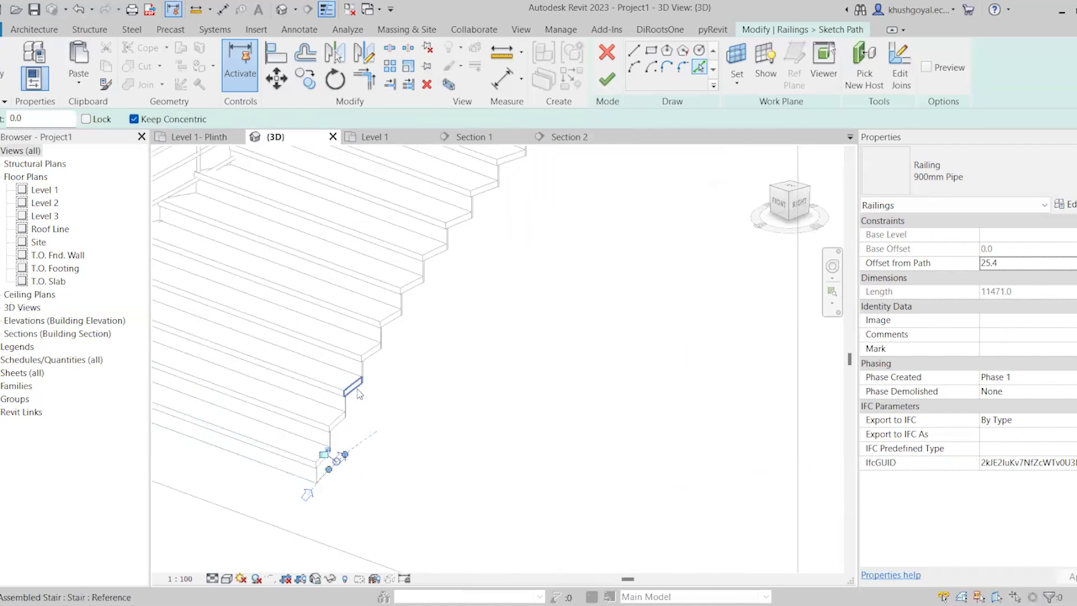
{"action": "left_click", "coordinate": [374, 354]}
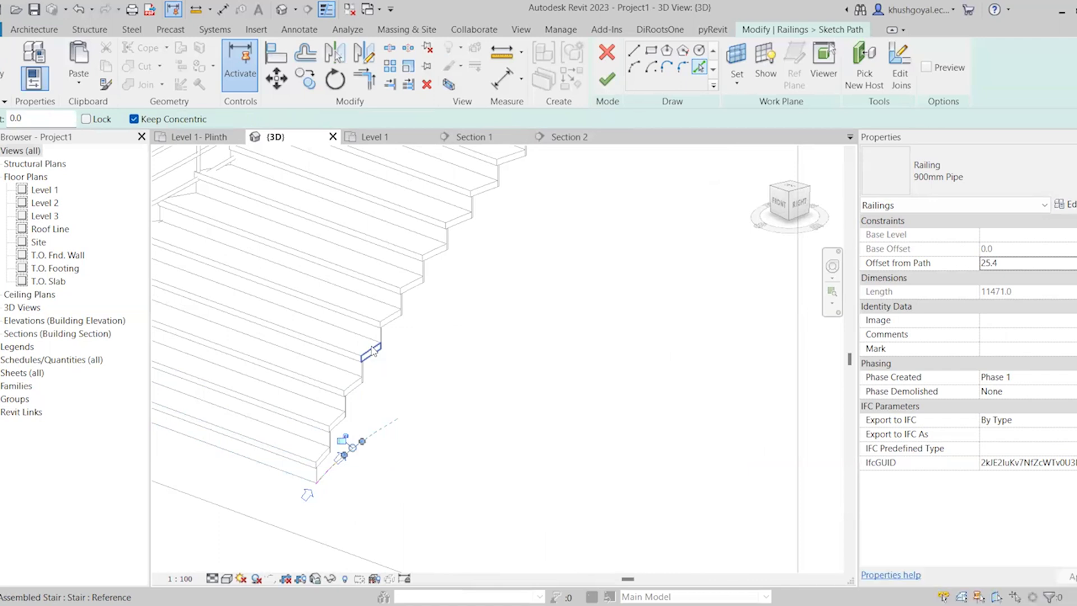
{"action": "left_click", "coordinate": [392, 324]}
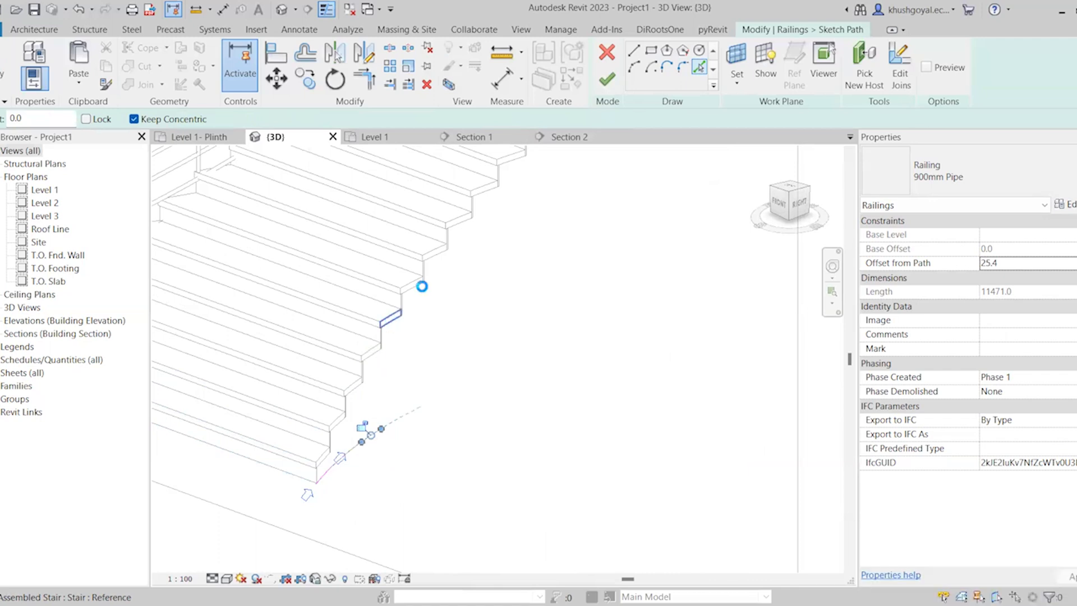
{"action": "left_click", "coordinate": [437, 259]}
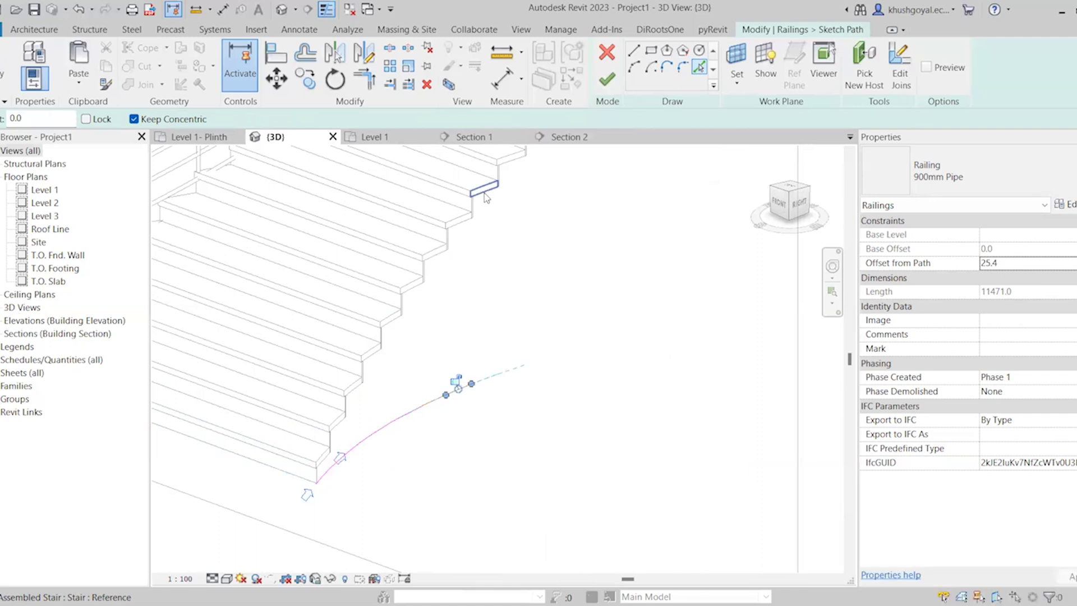
Pick the landing edge and the upper flight's outer tread edges up to the top tread, and try to finish the railing path
{"action": "scroll", "coordinate": [396, 404], "scroll_direction": "down", "scroll_amount": 4}
{"action": "scroll", "coordinate": [424, 355], "scroll_direction": "up", "scroll_amount": 3}
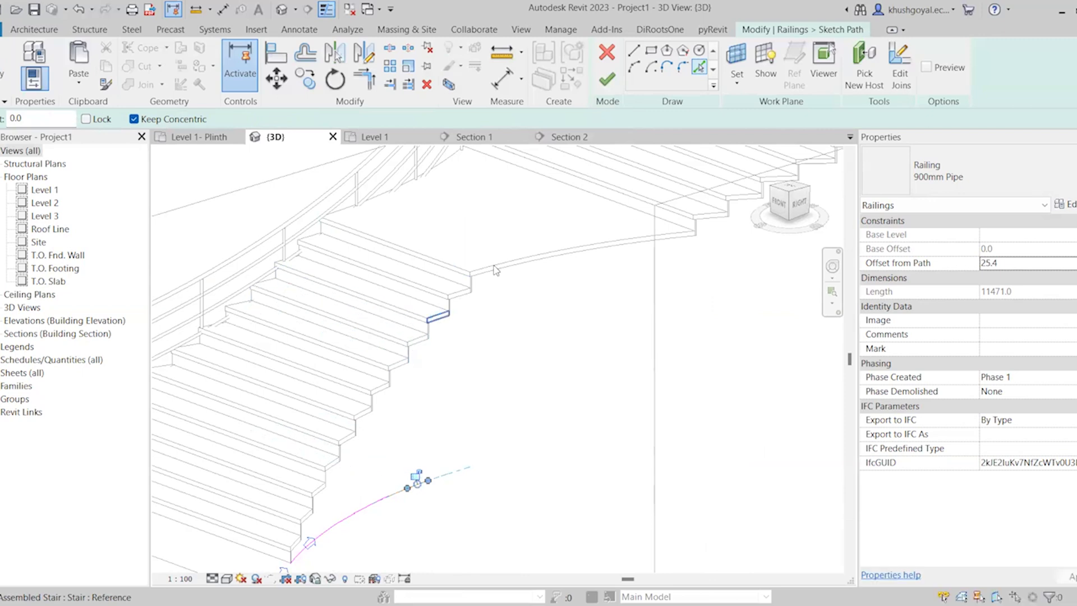
{"action": "middle_click_drag", "start_coordinate": [563, 357], "coordinate": [583, 349], "text": "shift"}
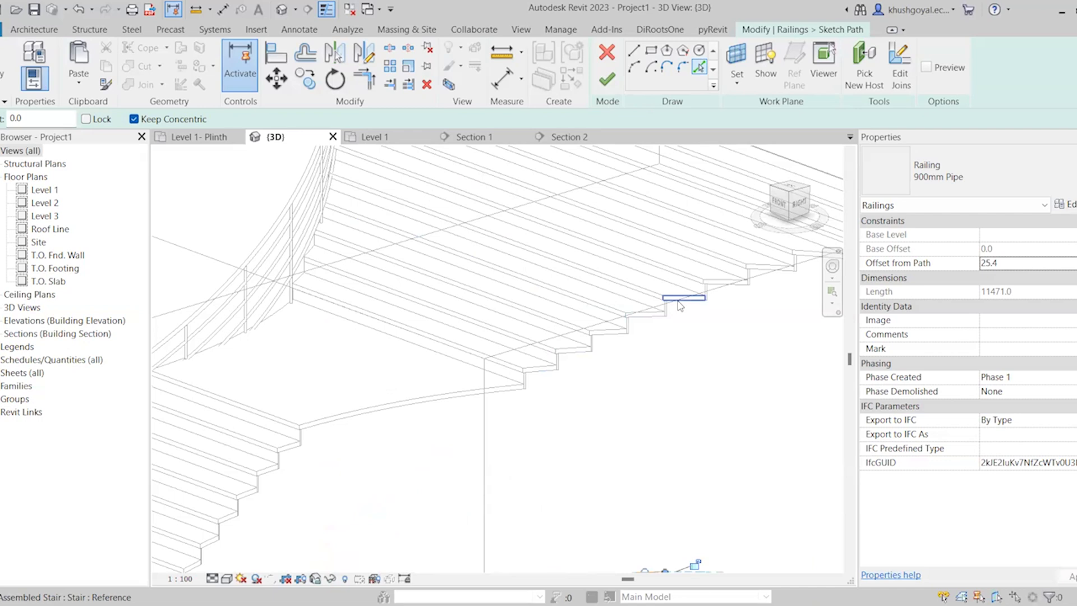
{"action": "scroll", "coordinate": [719, 323], "scroll_direction": "down", "scroll_amount": 2}
{"action": "scroll", "coordinate": [718, 323], "scroll_direction": "up", "scroll_amount": 3}
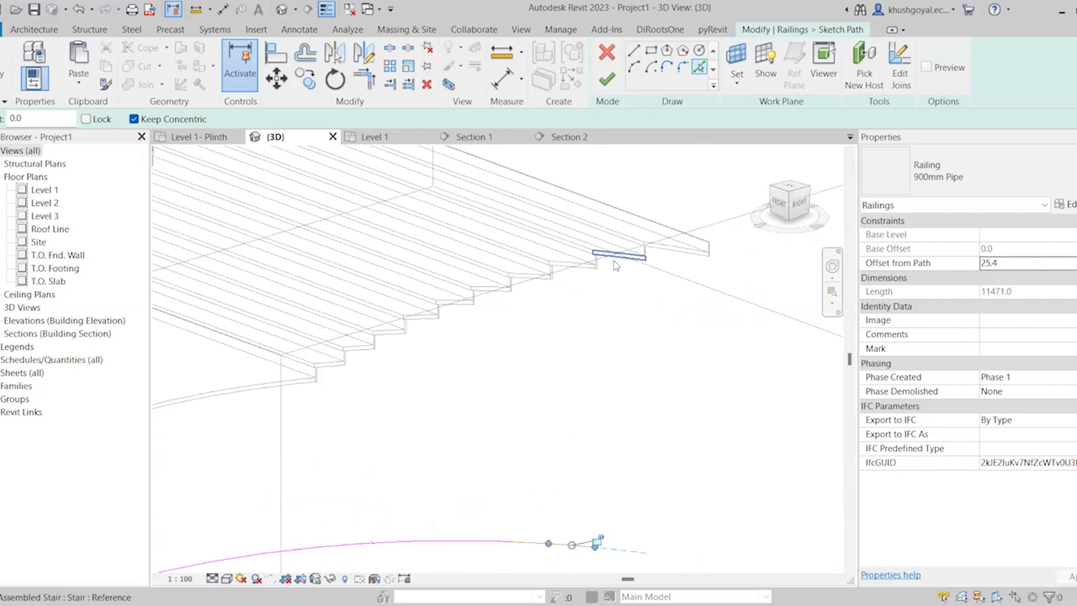
{"action": "left_click", "coordinate": [698, 253]}
{"action": "scroll", "coordinate": [723, 241], "scroll_direction": "down", "scroll_amount": 2}
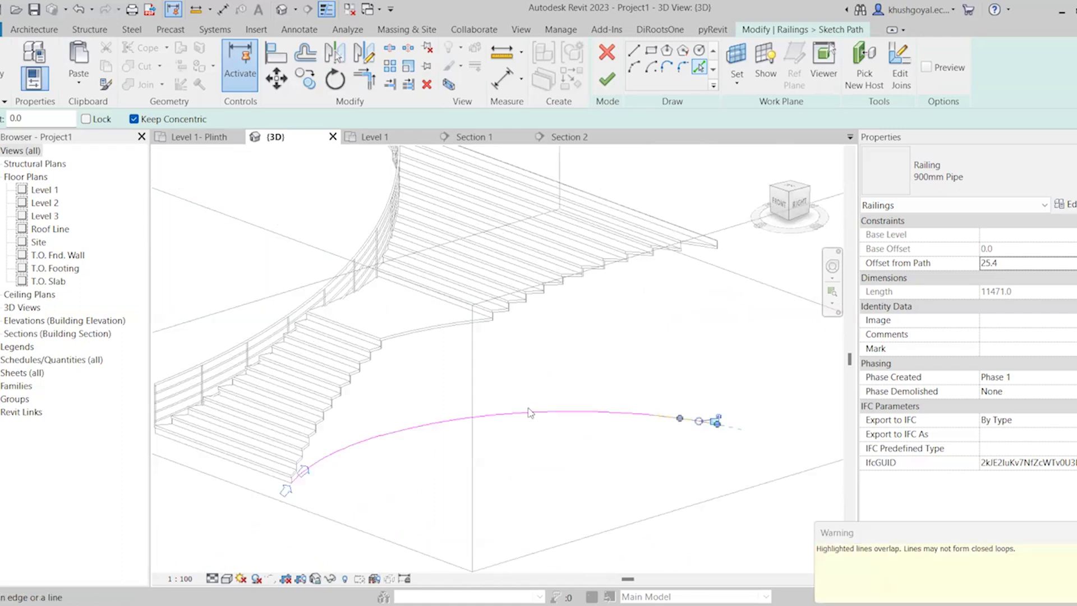
{"action": "key", "text": "Escape"}
{"action": "key", "text": "Escape"}
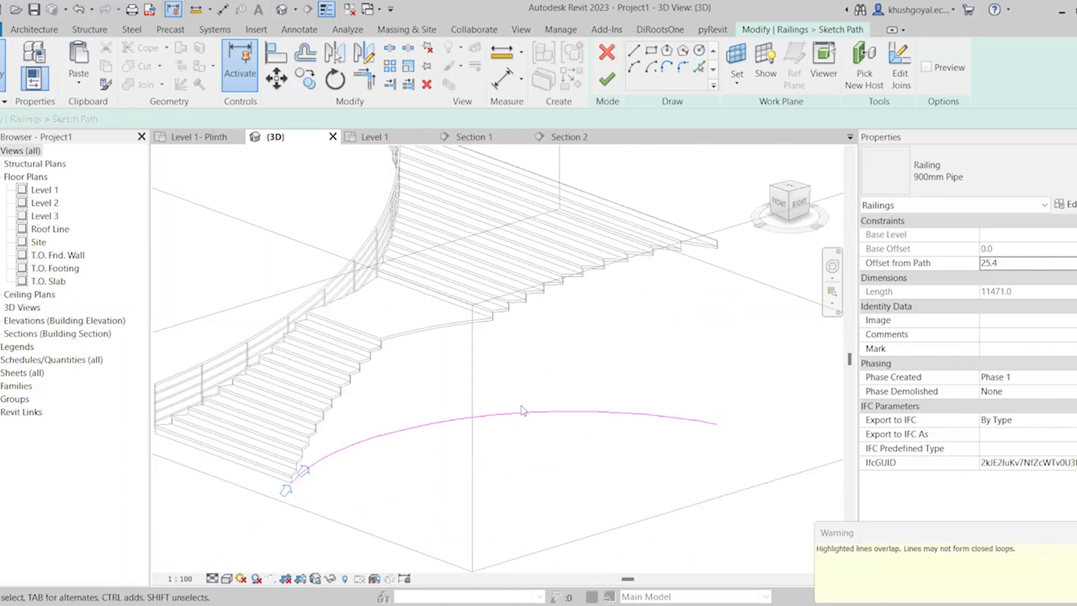
{"action": "left_click", "coordinate": [607, 79]}
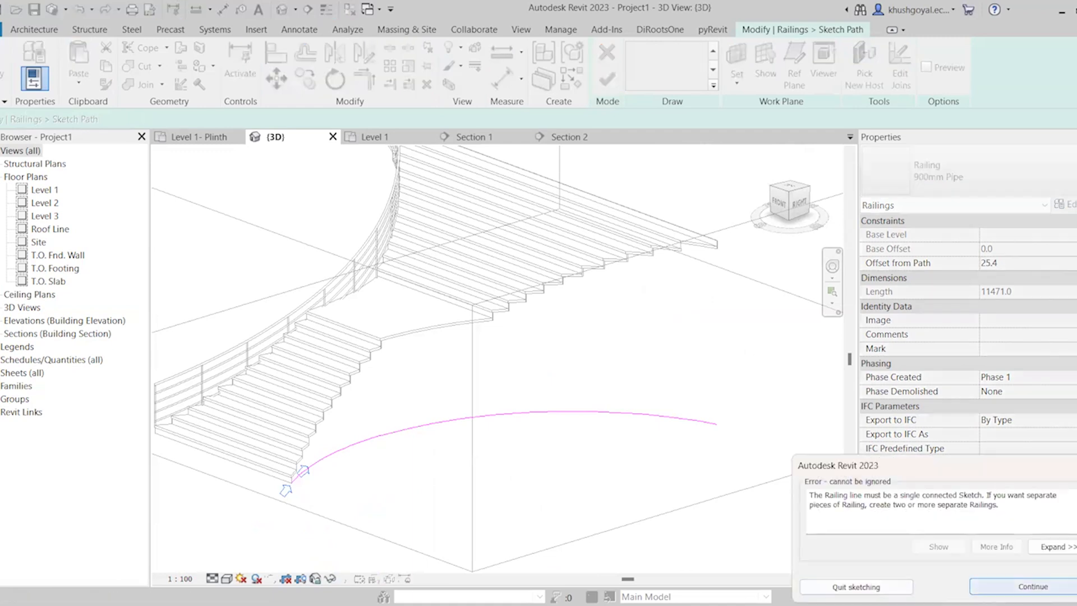
{"action": "left_click", "coordinate": [1033, 586]}
Try to join the picked path segments beside the lowest treads with Trim/Extend to Corner
{"action": "scroll", "coordinate": [242, 419], "scroll_direction": "up", "scroll_amount": 5}
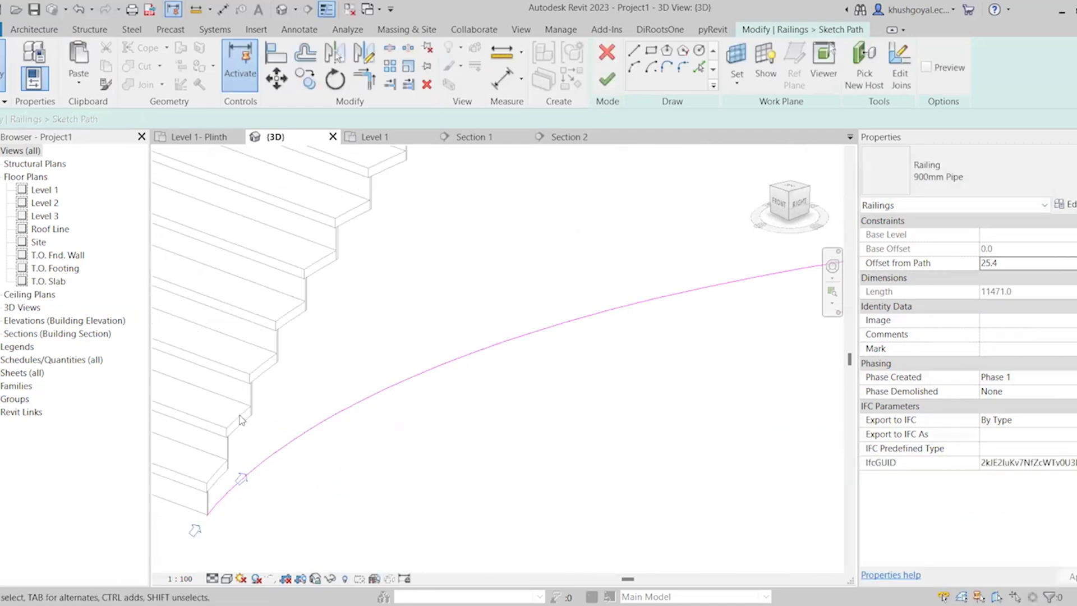
{"action": "scroll", "coordinate": [630, 430], "scroll_direction": "down", "scroll_amount": 2}
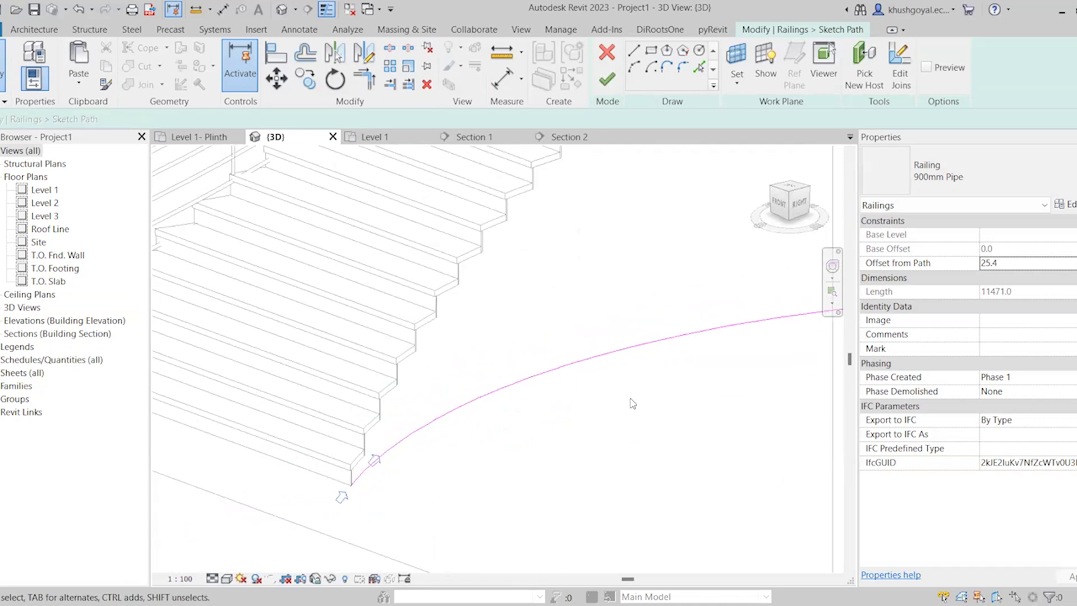
{"action": "scroll", "coordinate": [381, 471], "scroll_direction": "up", "scroll_amount": 2}
{"action": "key", "text": "t"}
{"action": "key", "text": "r"}
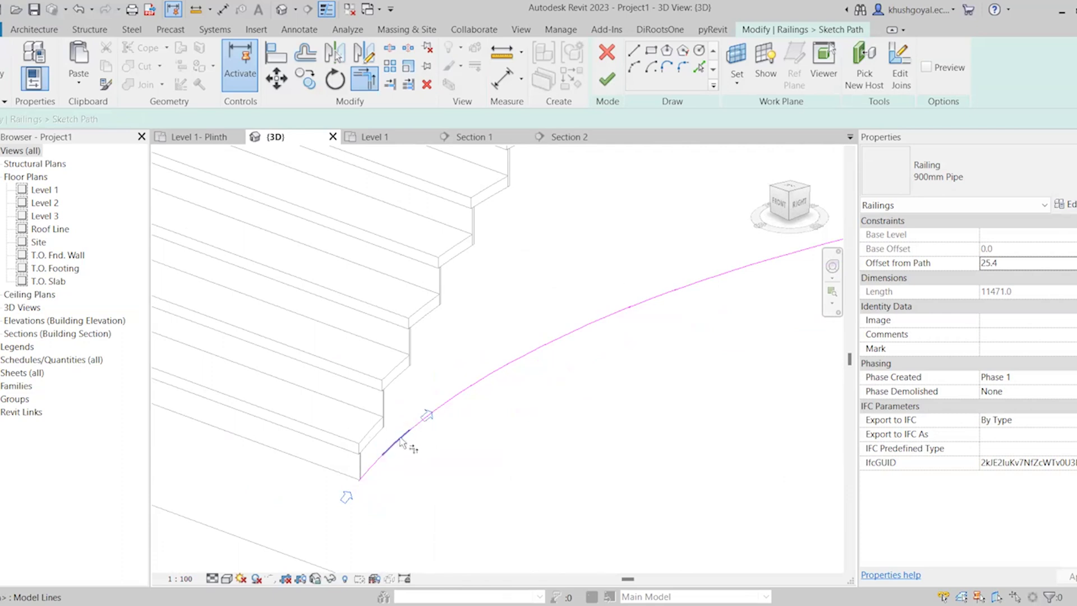
{"action": "scroll", "coordinate": [449, 404], "scroll_direction": "up", "scroll_amount": 2}
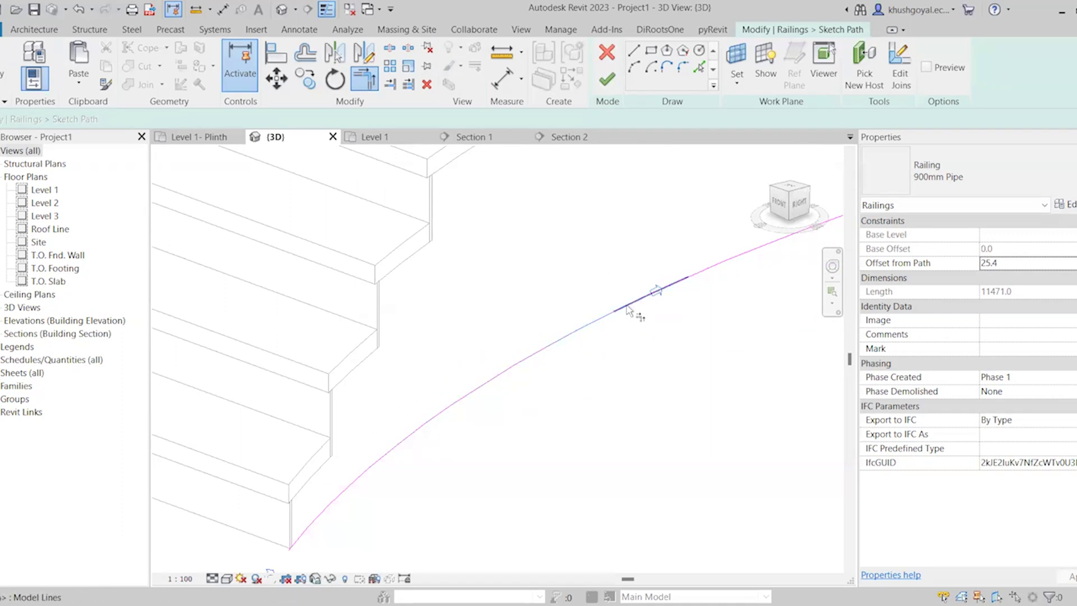
{"action": "scroll", "coordinate": [432, 440], "scroll_direction": "down", "scroll_amount": 2}
{"action": "scroll", "coordinate": [592, 349], "scroll_direction": "up", "scroll_amount": 2}
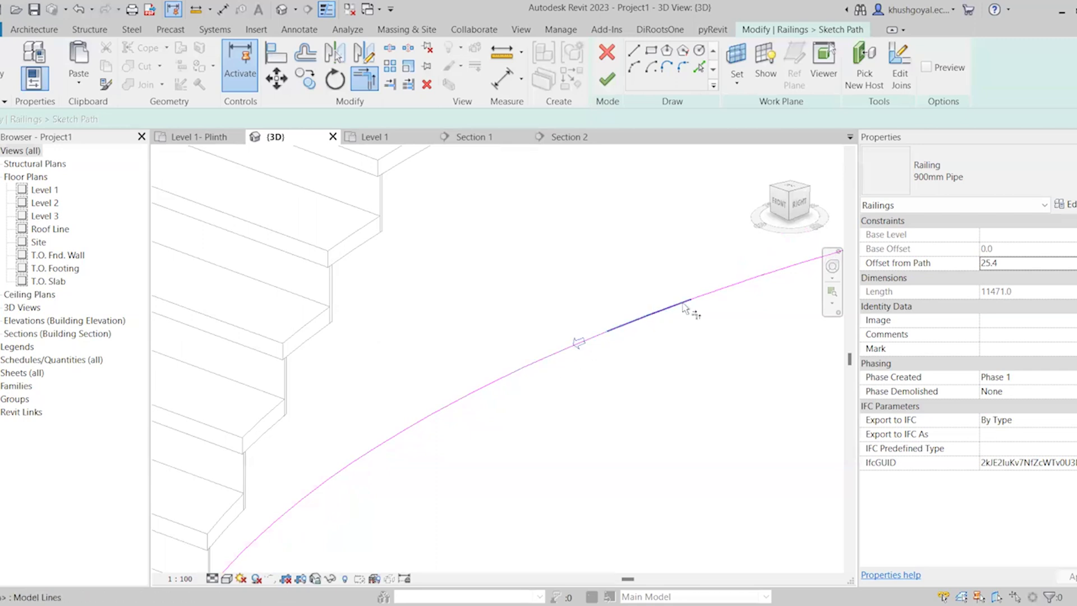
{"action": "left_click", "coordinate": [708, 299]}
Delete a short overlapping segment from the picked railing path along the lower flight
{"action": "scroll", "coordinate": [476, 380], "scroll_direction": "down", "scroll_amount": 2}
{"action": "scroll", "coordinate": [553, 350], "scroll_direction": "up", "scroll_amount": 1}
{"action": "middle_click_drag", "start_coordinate": [797, 292], "coordinate": [659, 332]}
{"action": "scroll", "coordinate": [474, 372], "scroll_direction": "up", "scroll_amount": 2}
{"action": "scroll", "coordinate": [641, 317], "scroll_direction": "up", "scroll_amount": 1}
{"action": "left_click", "coordinate": [680, 299]}
{"action": "scroll", "coordinate": [474, 372], "scroll_direction": "down", "scroll_amount": 3}
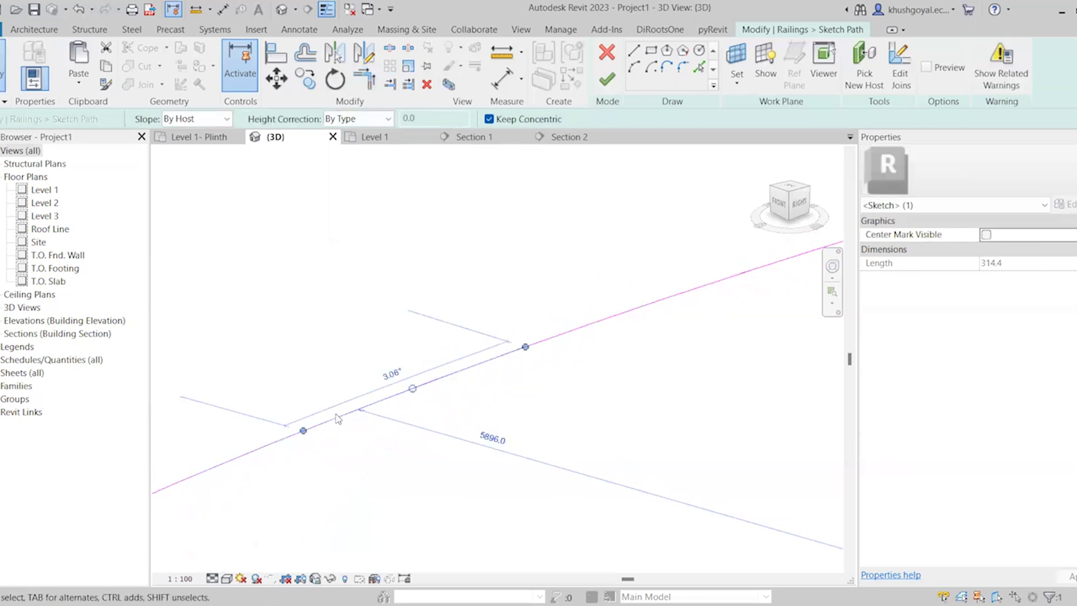
{"action": "scroll", "coordinate": [472, 371], "scroll_direction": "up", "scroll_amount": 2}
{"action": "left_click", "coordinate": [468, 387]}
{"action": "left_click", "coordinate": [468, 382]}
{"action": "key", "text": "Delete"}
Try to join the neighbouring path segments further up the lower flight with Trim/Extend to Corner
{"action": "key", "text": "t"}
{"action": "key", "text": "r"}
{"action": "left_click", "coordinate": [273, 454]}
{"action": "left_click", "coordinate": [331, 434]}
{"action": "scroll", "coordinate": [305, 410], "scroll_direction": "down", "scroll_amount": 4}
{"action": "scroll", "coordinate": [343, 399], "scroll_direction": "up", "scroll_amount": 2}
{"action": "left_click", "coordinate": [333, 406]}
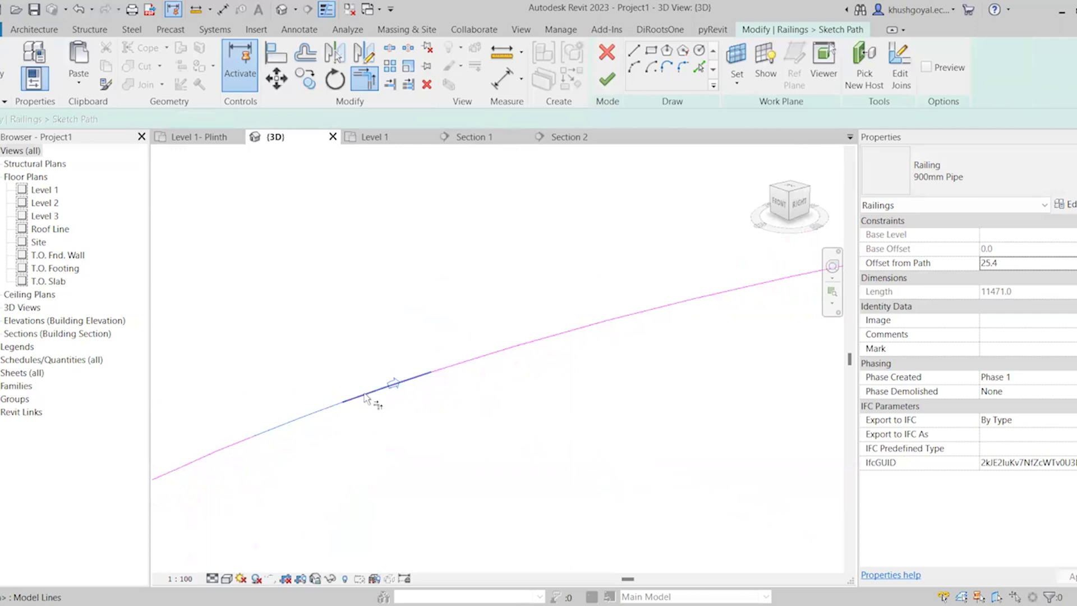
{"action": "left_click", "coordinate": [380, 393]}
{"action": "left_click", "coordinate": [447, 368]}
{"action": "left_click", "coordinate": [460, 364]}
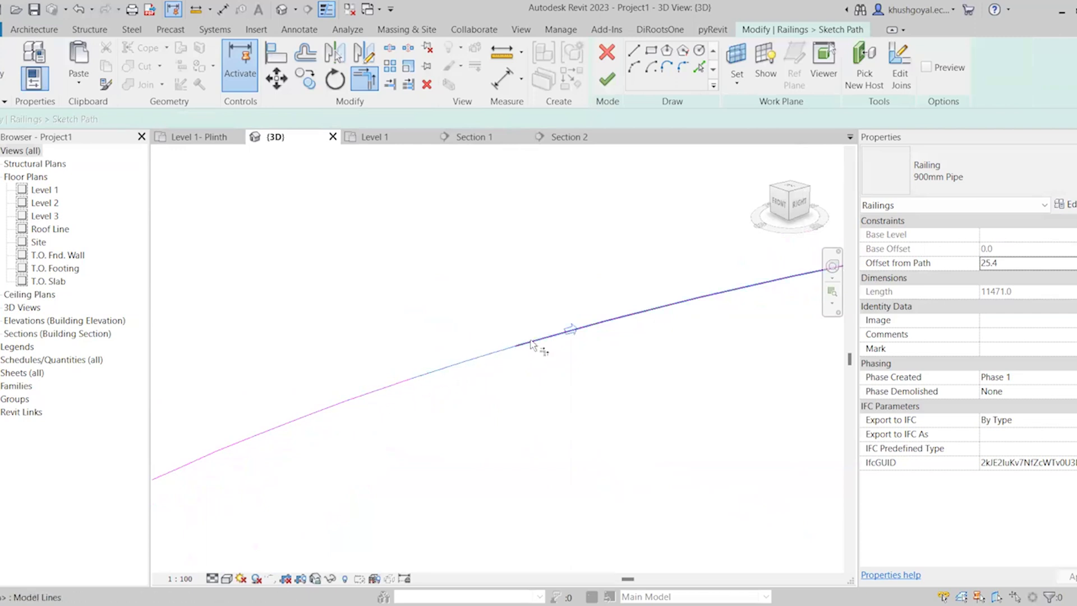
Try to join the remaining segments along the middle of the path with Trim/Extend to Corner and finish the railing path
{"action": "scroll", "coordinate": [365, 377], "scroll_direction": "down", "scroll_amount": 3}
{"action": "left_click", "coordinate": [483, 347]}
{"action": "scroll", "coordinate": [700, 308], "scroll_direction": "up", "scroll_amount": 3}
{"action": "scroll", "coordinate": [700, 308], "scroll_direction": "up", "scroll_amount": 1}
{"action": "left_click", "coordinate": [600, 349]}
{"action": "scroll", "coordinate": [472, 341], "scroll_direction": "down", "scroll_amount": 4}
{"action": "scroll", "coordinate": [608, 340], "scroll_direction": "up", "scroll_amount": 3}
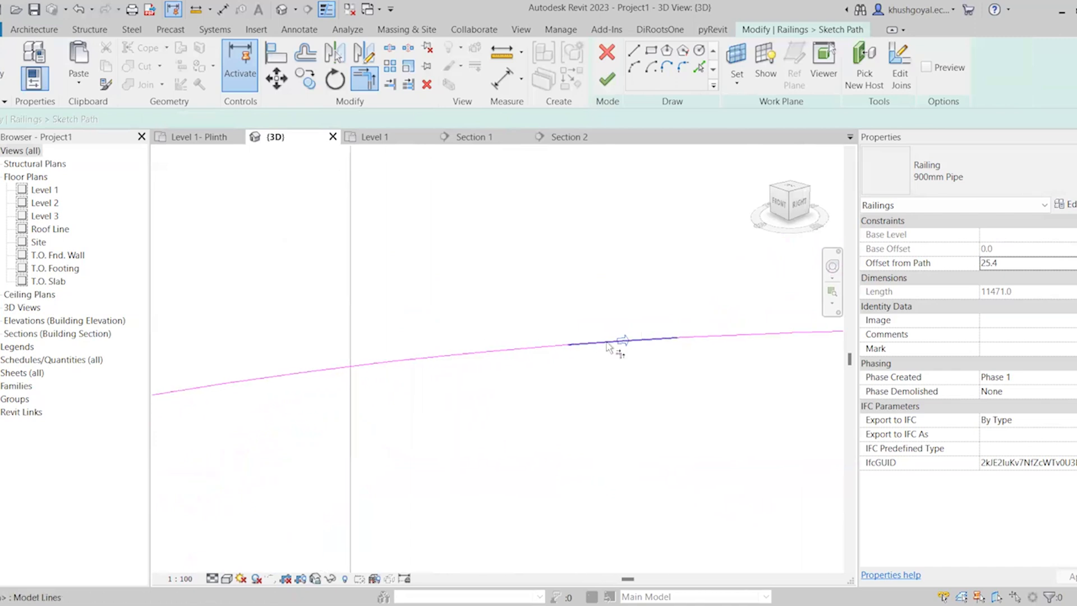
{"action": "left_click", "coordinate": [520, 351]}
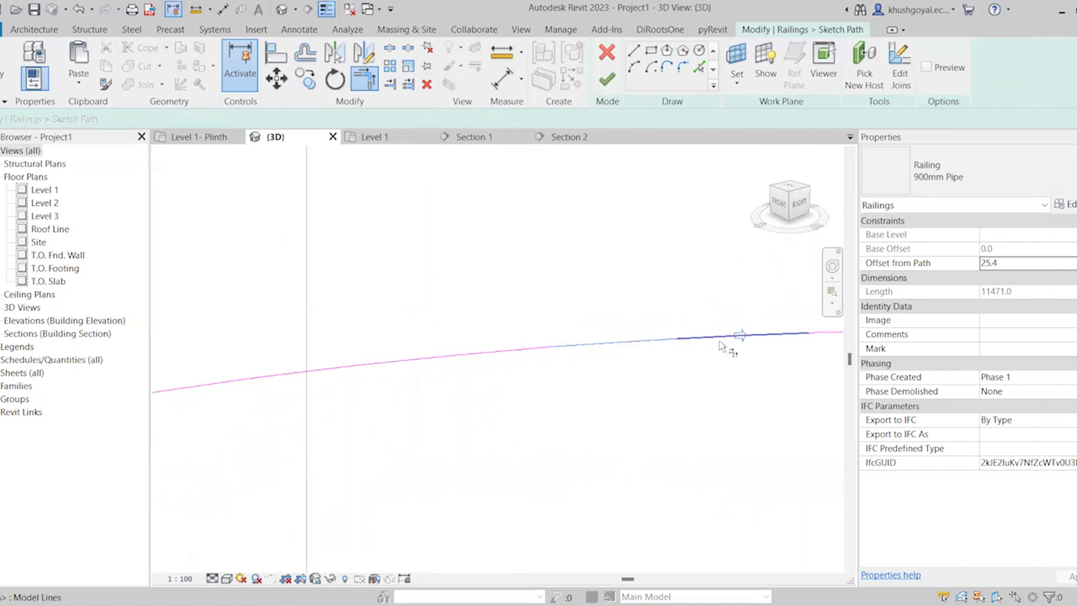
{"action": "scroll", "coordinate": [340, 344], "scroll_direction": "down", "scroll_amount": 3}
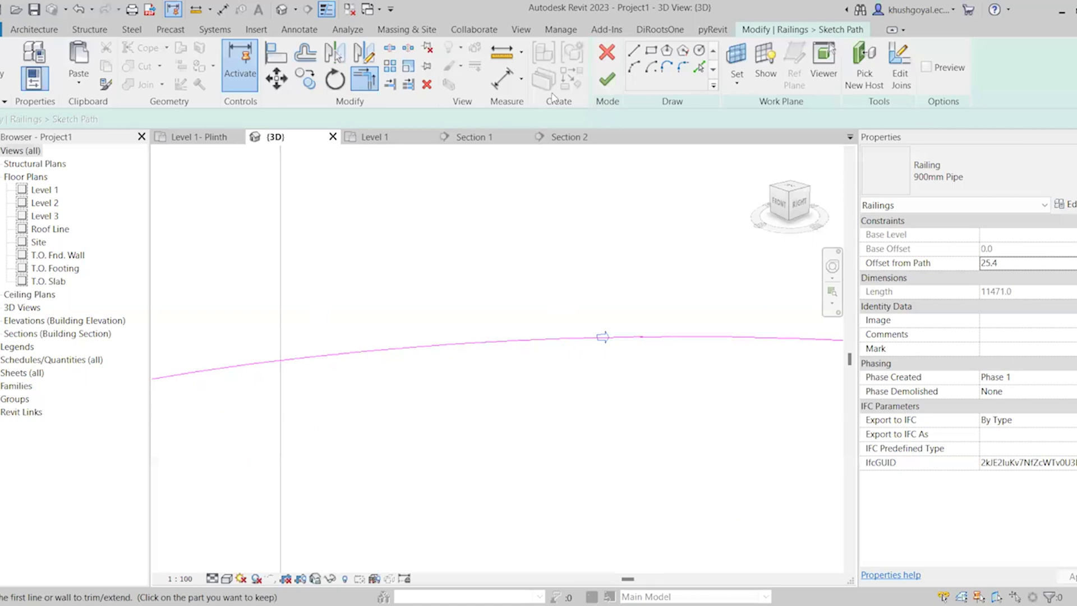
{"action": "left_click", "coordinate": [606, 79]}
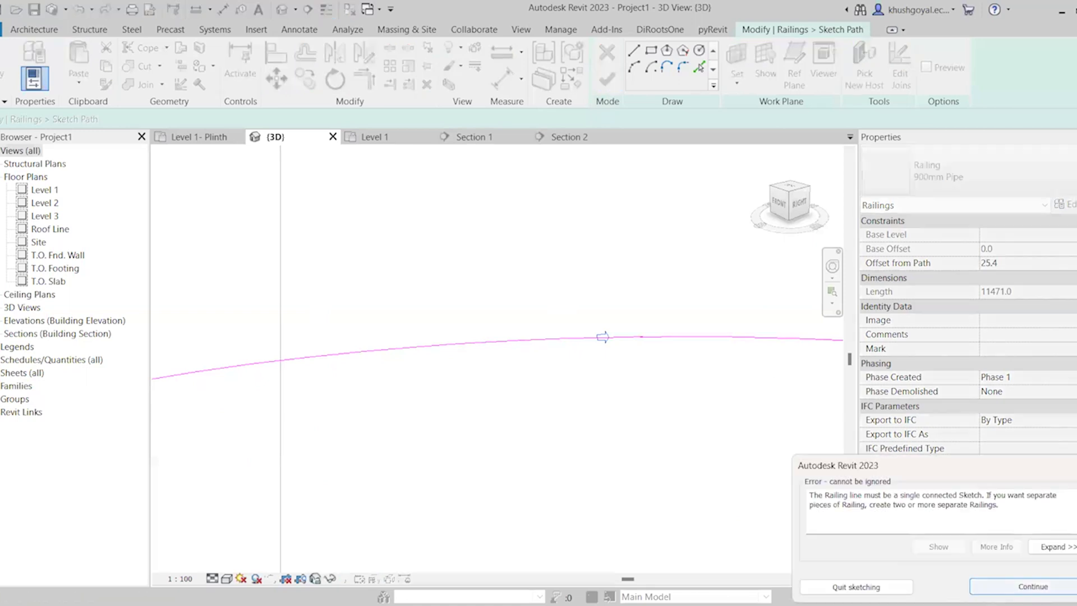
{"action": "left_click", "coordinate": [1033, 586]}
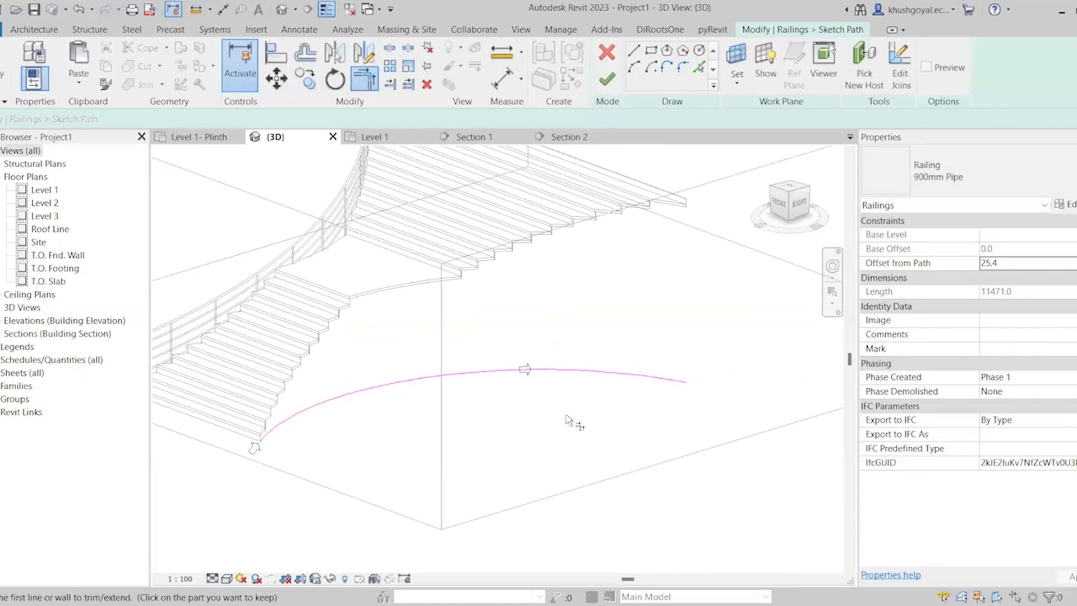
Open the Level 1 plan and delete all the picked segments of the right railing path
{"action": "left_click", "coordinate": [373, 137]}
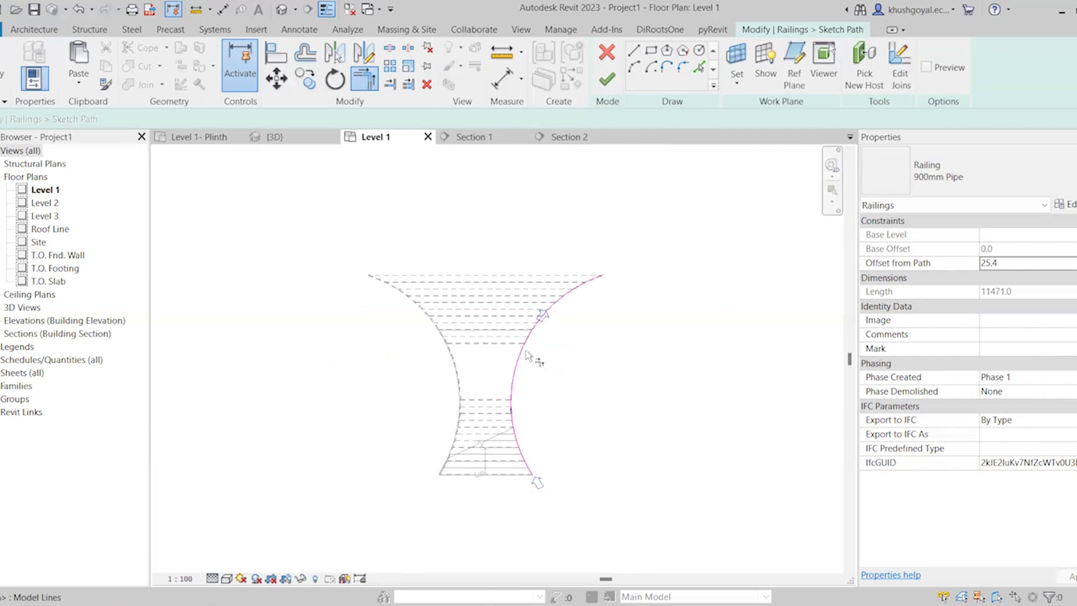
{"action": "key", "text": "Escape"}
{"action": "scroll", "coordinate": [547, 295], "scroll_direction": "up", "scroll_amount": 1}
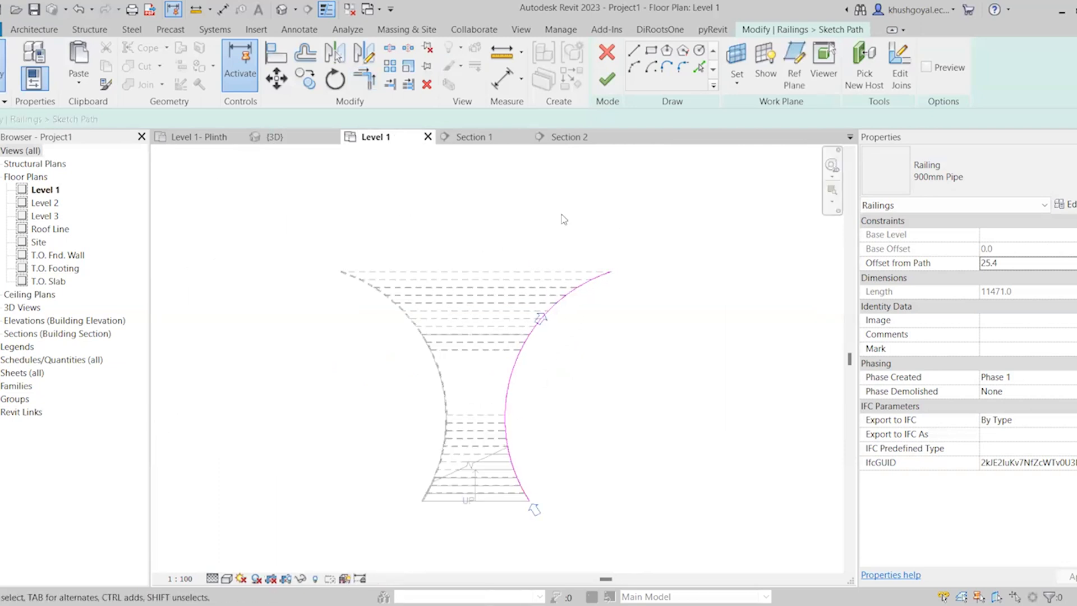
{"action": "left_click_drag", "start_coordinate": [694, 216], "coordinate": [467, 544]}
{"action": "key", "text": "Delete"}
Draw one start-end-radius arc of about 5896 mm radius along the stair's right edge, from the bottom tread corner to the top tread corner
{"action": "left_click", "coordinate": [636, 68]}
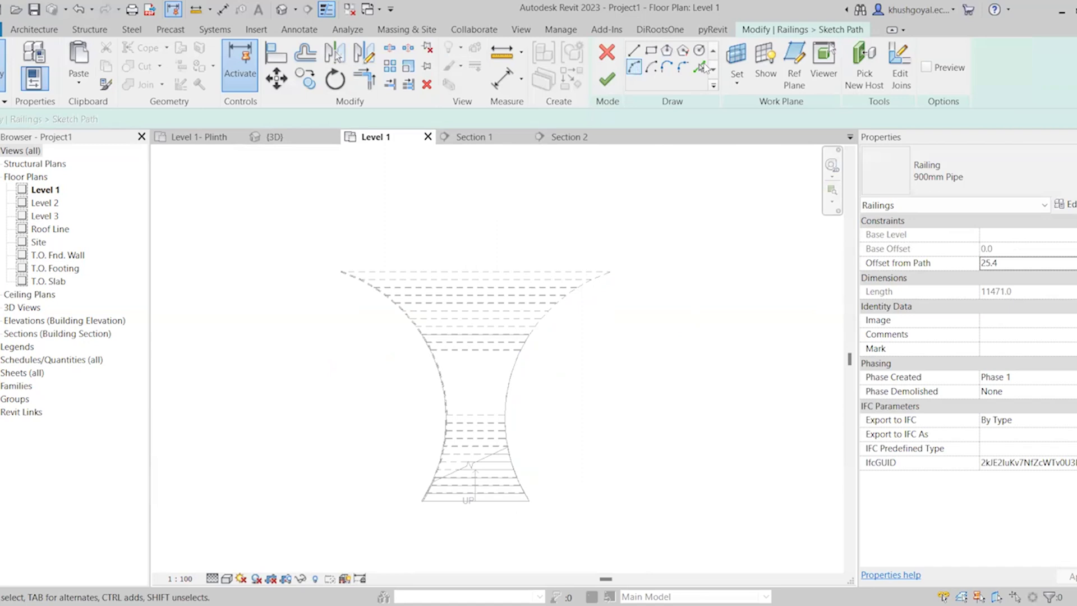
{"action": "left_click", "coordinate": [634, 68]}
{"action": "scroll", "coordinate": [536, 459], "scroll_direction": "up", "scroll_amount": 2}
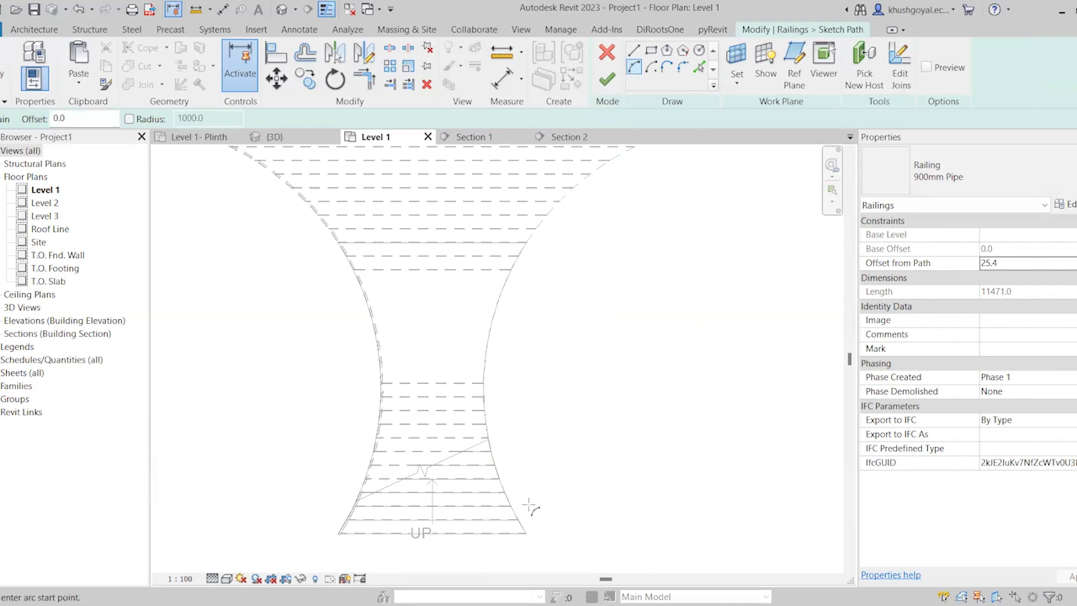
{"action": "left_click", "coordinate": [526, 533]}
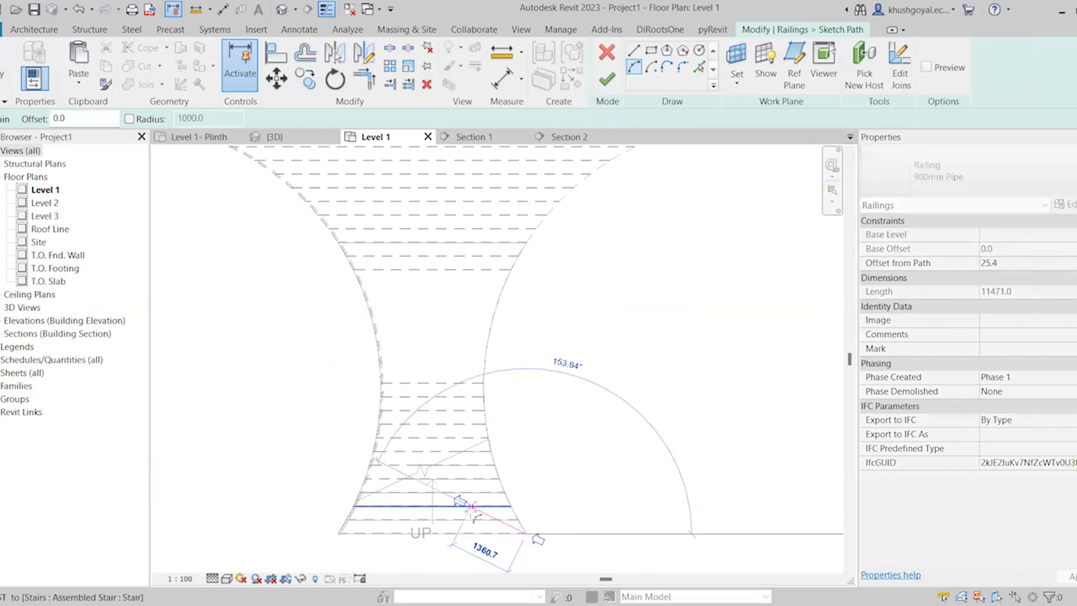
{"action": "scroll", "coordinate": [475, 510], "scroll_direction": "down", "scroll_amount": 2}
{"action": "left_click", "coordinate": [599, 263]}
{"action": "scroll", "coordinate": [513, 377], "scroll_direction": "up", "scroll_amount": 3}
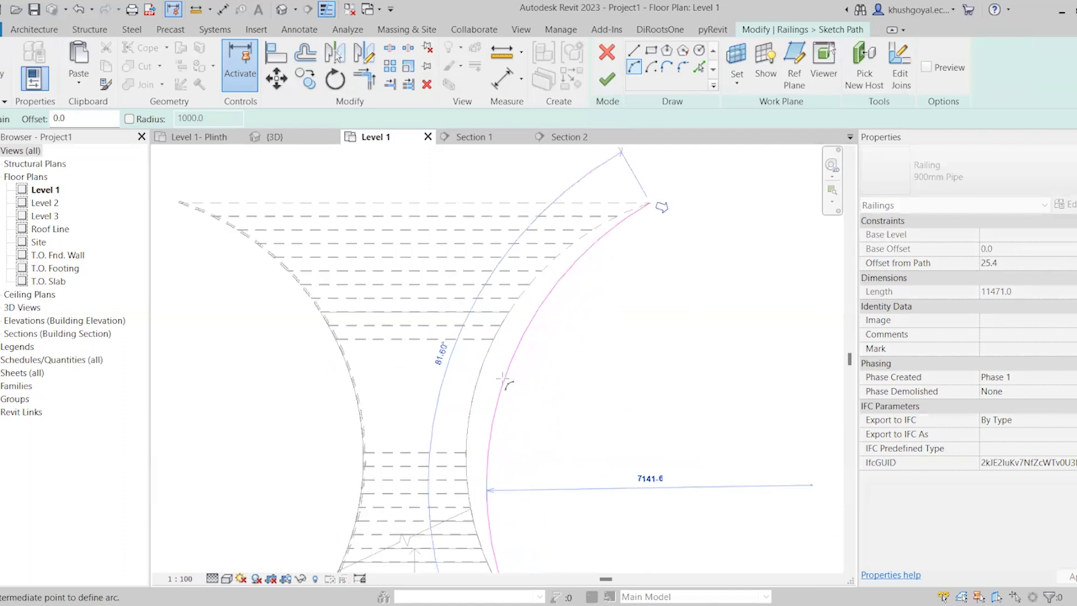
{"action": "left_click", "coordinate": [470, 382]}
{"action": "scroll", "coordinate": [511, 325], "scroll_direction": "down", "scroll_amount": 2}
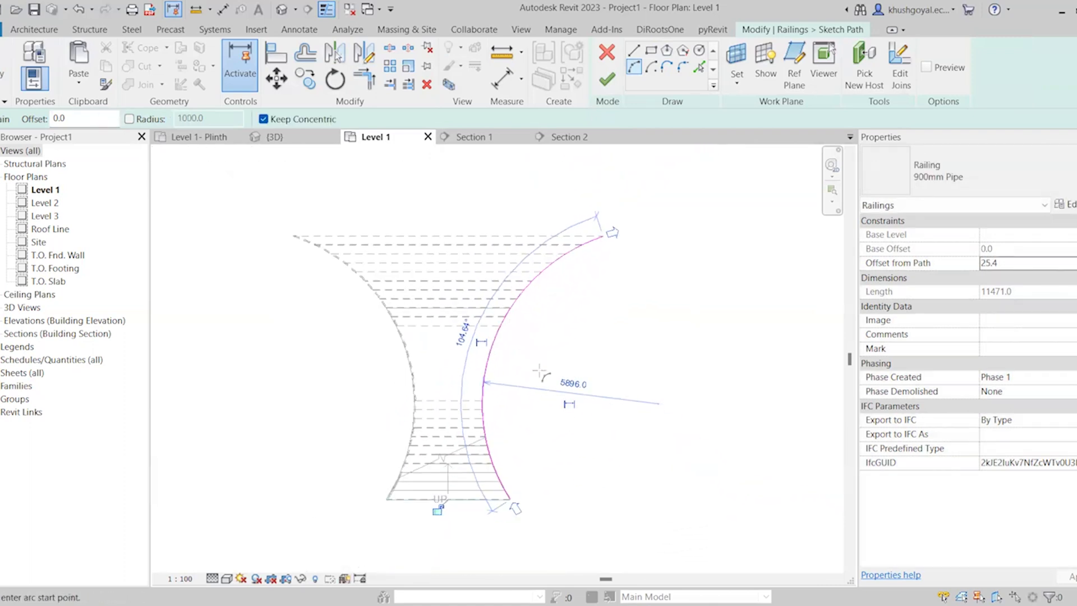
{"action": "scroll", "coordinate": [540, 372], "scroll_direction": "up", "scroll_amount": 2}
{"action": "key", "text": "Escape"}
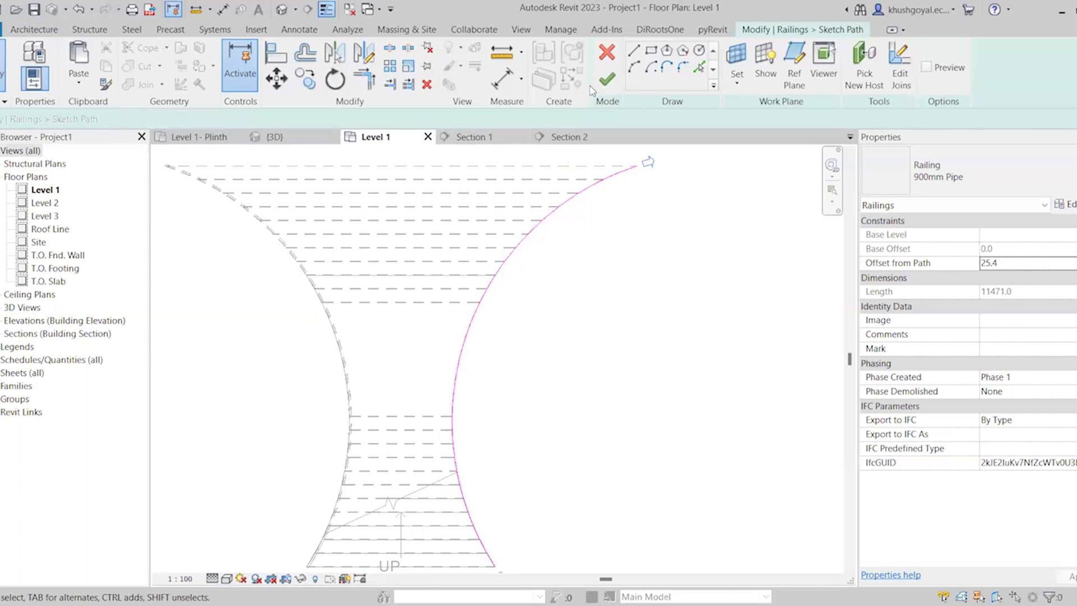
Finish the right railing's path and view the rebuilt railing in 3D
{"action": "left_click", "coordinate": [606, 78]}
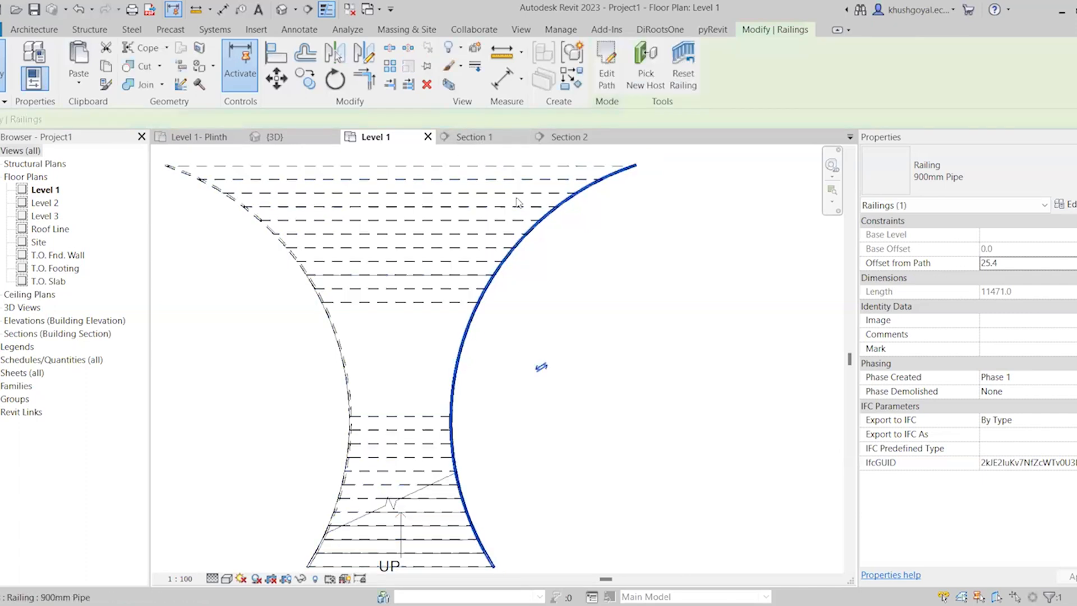
{"action": "left_click", "coordinate": [275, 137]}
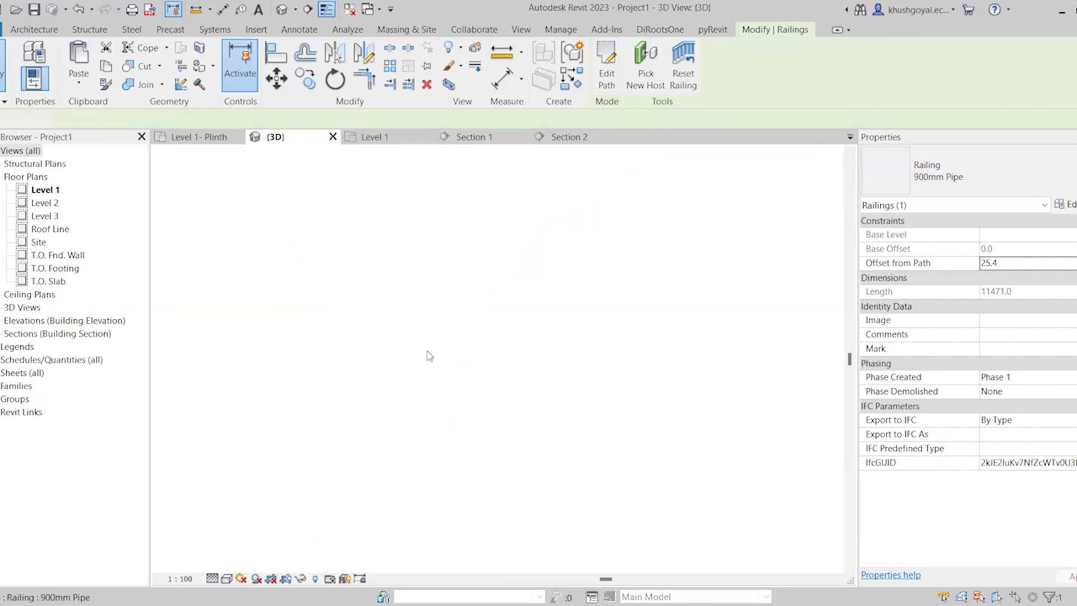
{"action": "scroll", "coordinate": [273, 252], "scroll_direction": "up", "scroll_amount": 1}
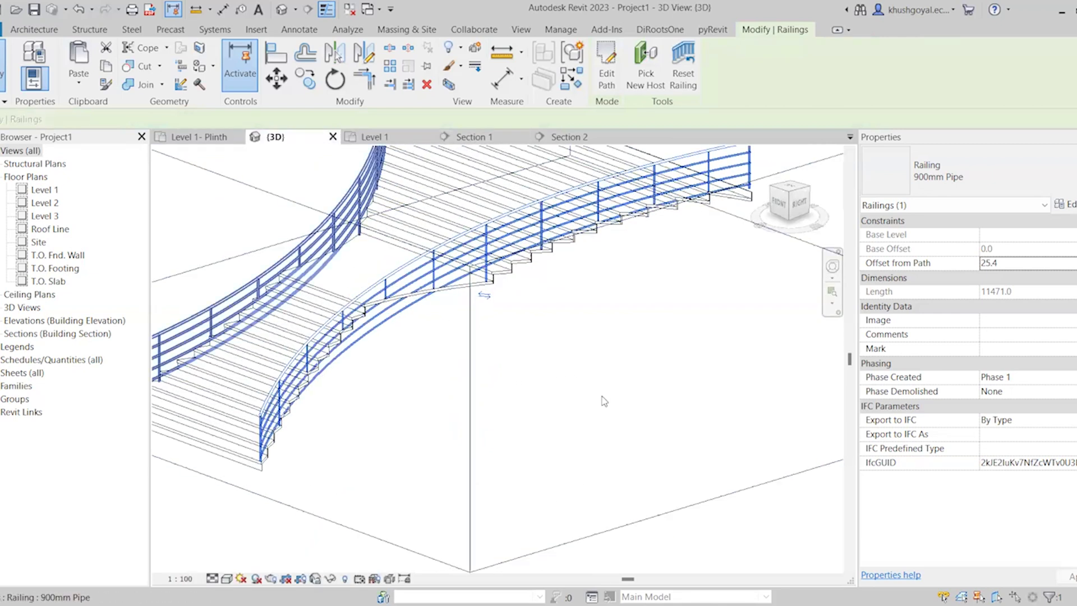
Delete the redrawn railing along the right edge of the curved stair in the 3D view
{"action": "middle_click_drag", "start_coordinate": [479, 357], "coordinate": [512, 331]}
{"action": "scroll", "coordinate": [534, 460], "scroll_direction": "down", "scroll_amount": 3}
{"action": "scroll", "coordinate": [470, 342], "scroll_direction": "up", "scroll_amount": 4}
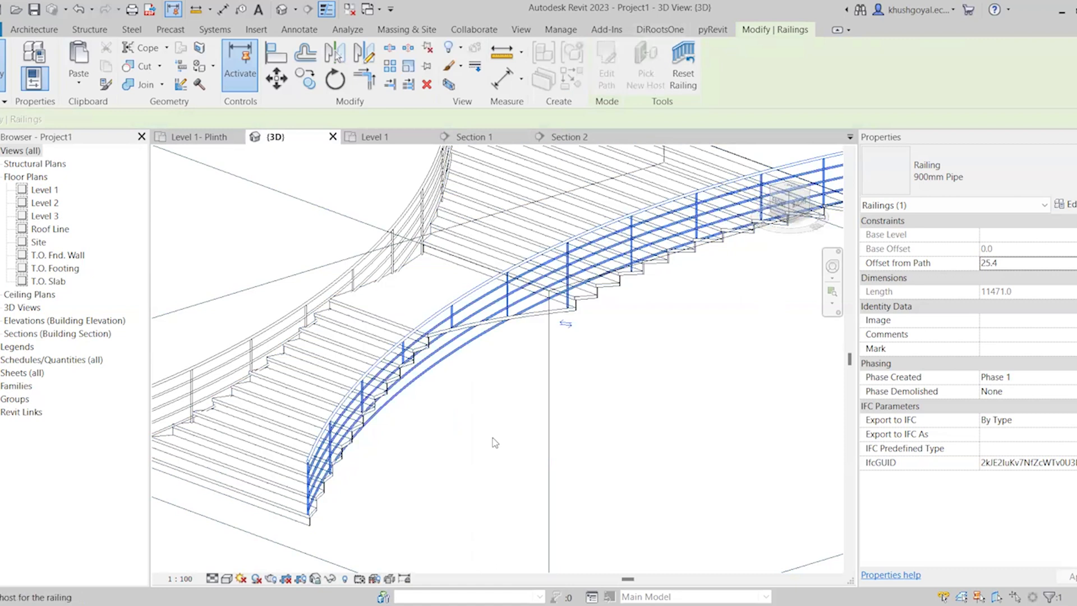
{"action": "left_click", "coordinate": [415, 413]}
{"action": "scroll", "coordinate": [447, 386], "scroll_direction": "down", "scroll_amount": 3}
{"action": "scroll", "coordinate": [447, 385], "scroll_direction": "up", "scroll_amount": 5}
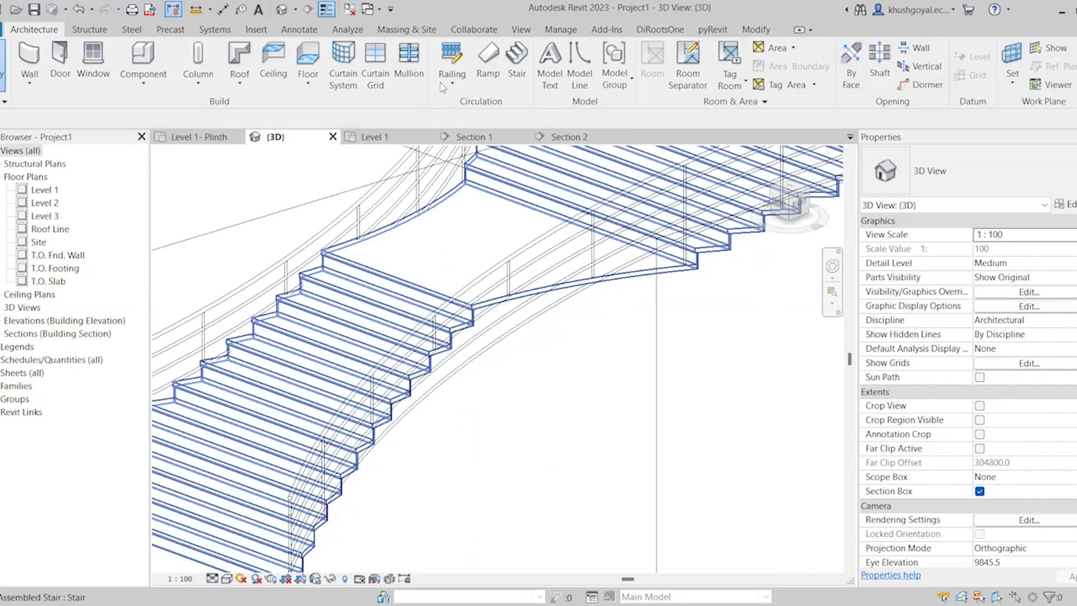
Start a 900mm Pipe railing by sketched path in 3D and pick the right-hand tread edges of the lower flight as path lines
{"action": "left_click", "coordinate": [451, 83]}
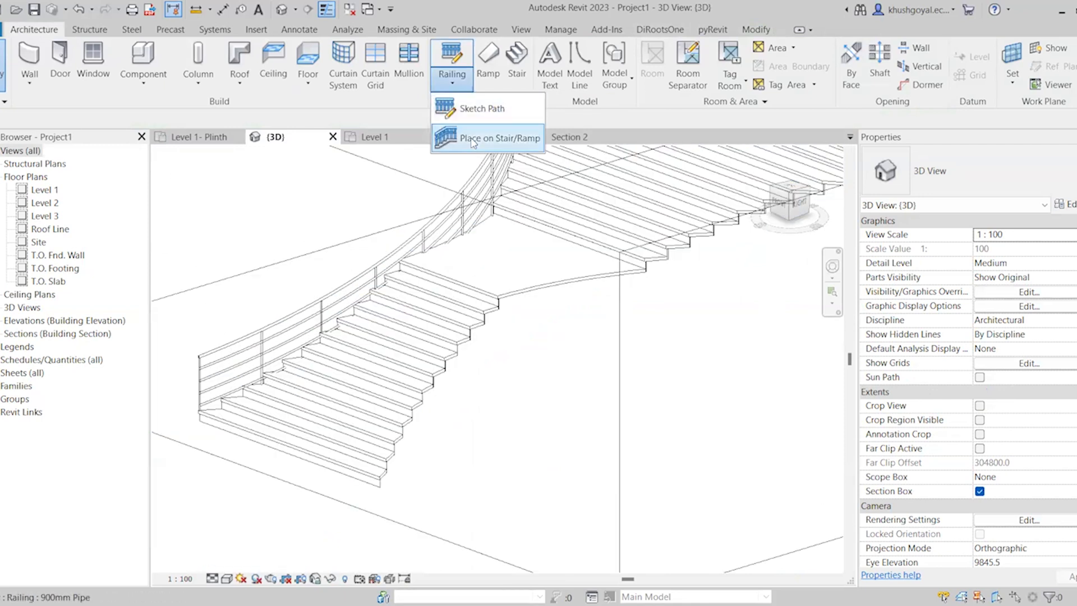
{"action": "left_click", "coordinate": [471, 109]}
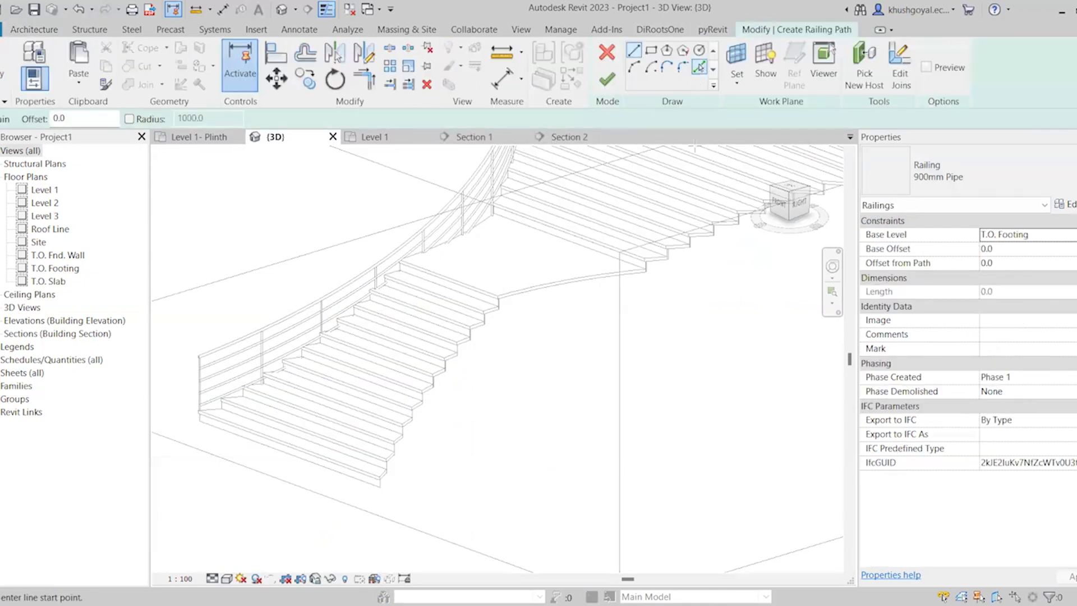
{"action": "scroll", "coordinate": [318, 459], "scroll_direction": "down", "scroll_amount": 3}
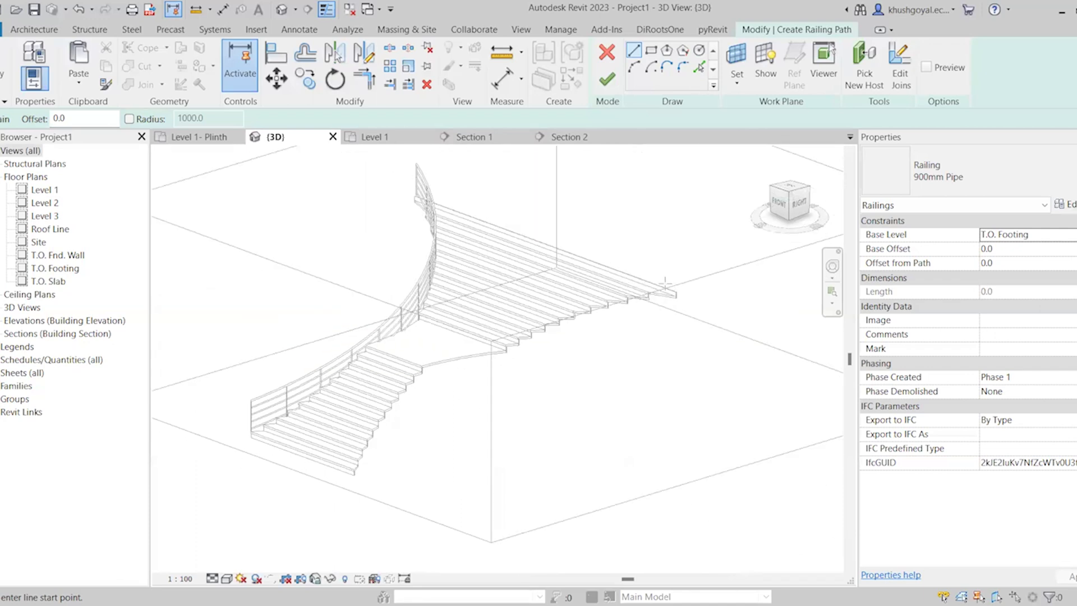
{"action": "scroll", "coordinate": [402, 330], "scroll_direction": "up", "scroll_amount": 3}
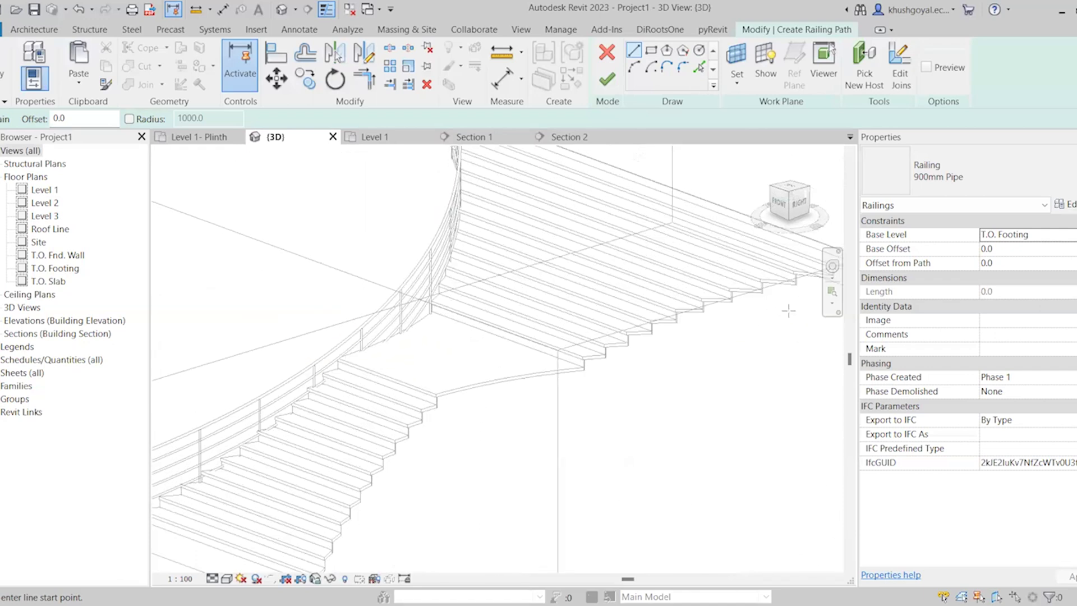
{"action": "scroll", "coordinate": [447, 459], "scroll_direction": "down", "scroll_amount": 2}
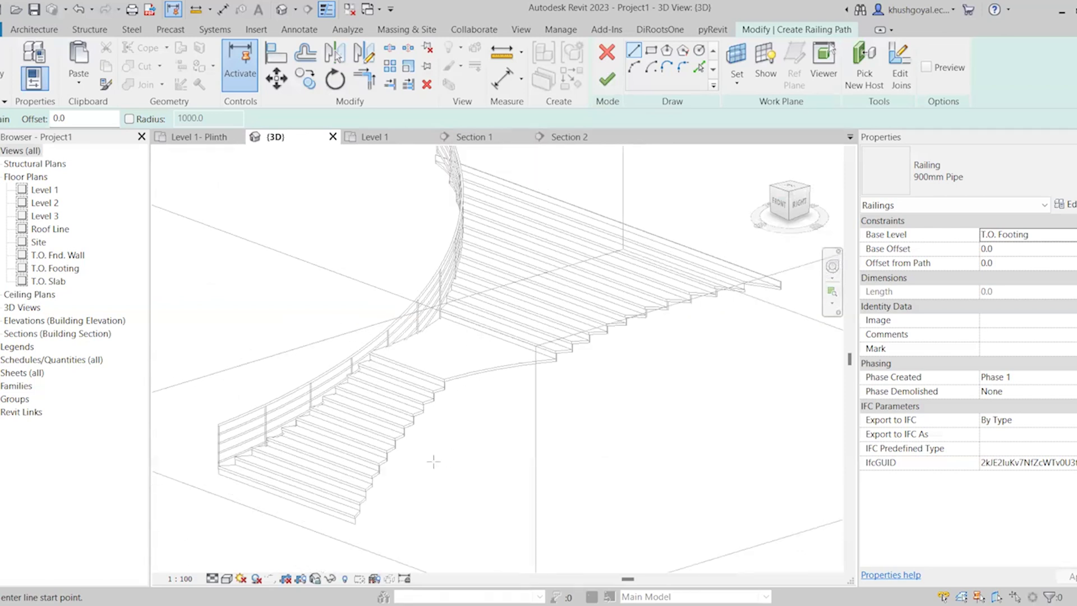
{"action": "scroll", "coordinate": [434, 461], "scroll_direction": "up", "scroll_amount": 3}
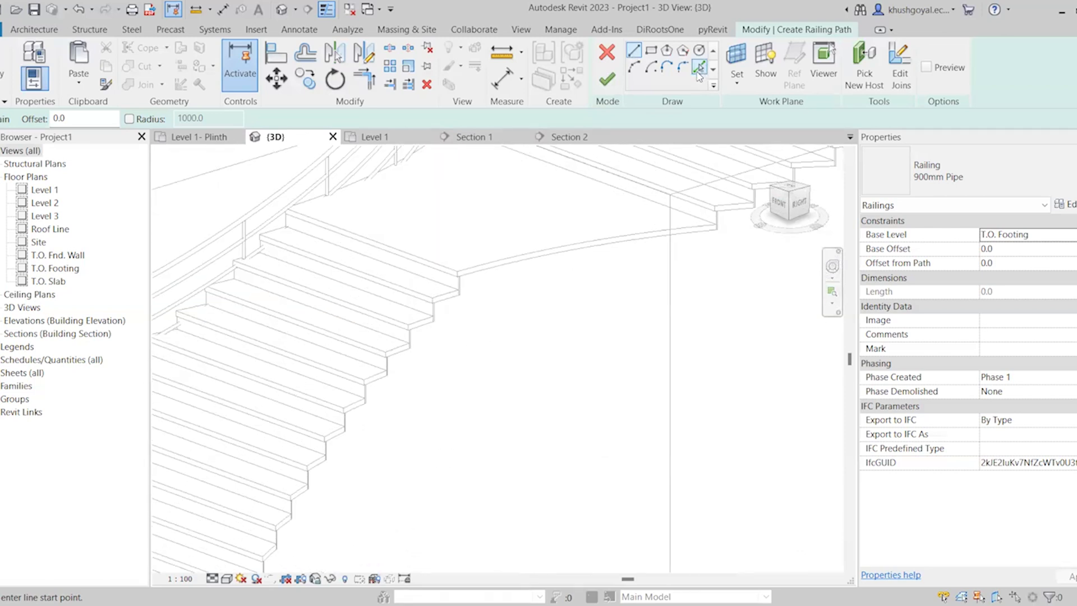
{"action": "scroll", "coordinate": [479, 238], "scroll_direction": "up", "scroll_amount": 3}
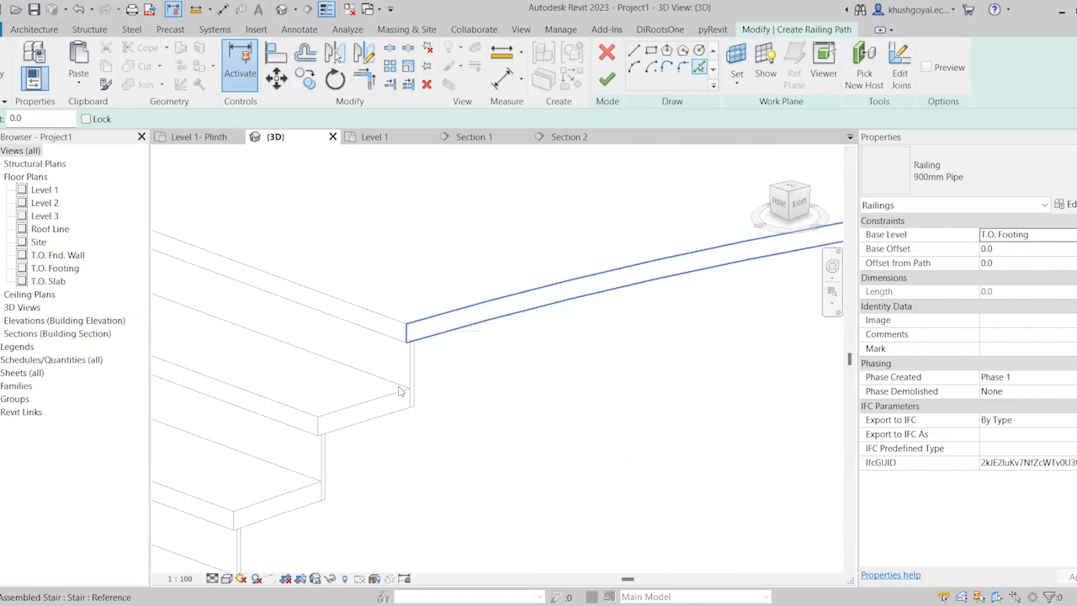
{"action": "scroll", "coordinate": [391, 281], "scroll_direction": "down", "scroll_amount": 3}
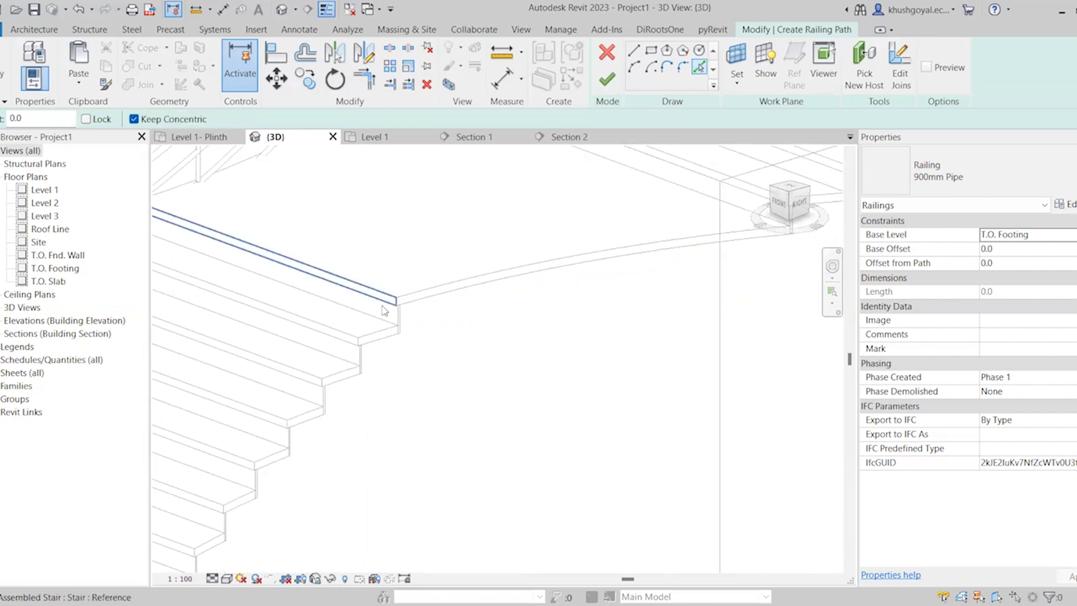
{"action": "scroll", "coordinate": [452, 245], "scroll_direction": "down", "scroll_amount": 3}
{"action": "scroll", "coordinate": [404, 306], "scroll_direction": "up", "scroll_amount": 3}
{"action": "scroll", "coordinate": [403, 321], "scroll_direction": "up", "scroll_amount": 2}
{"action": "left_click", "coordinate": [372, 348]}
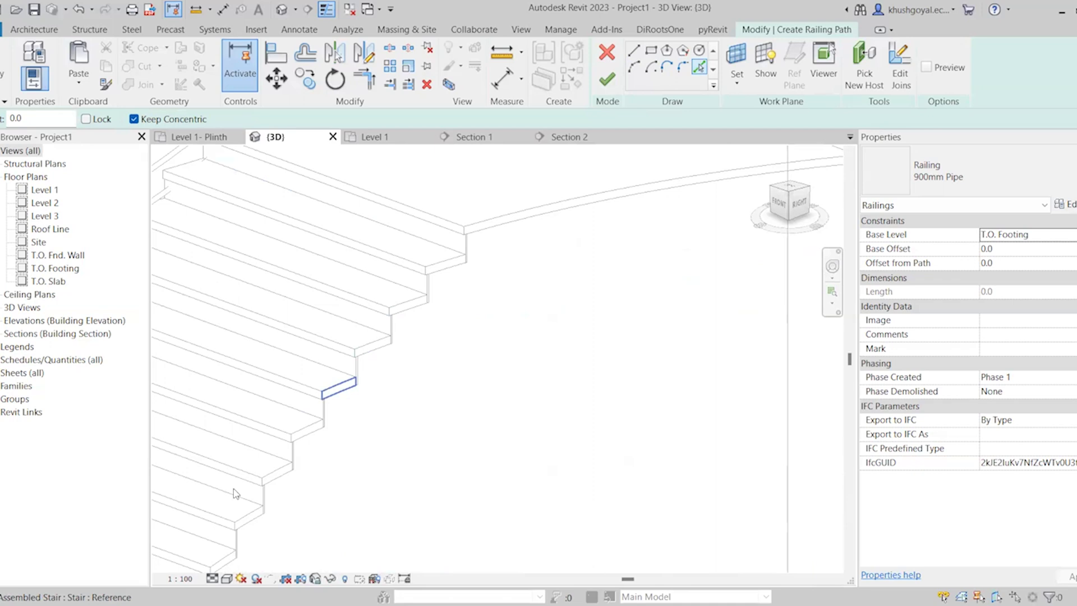
{"action": "scroll", "coordinate": [233, 489], "scroll_direction": "down", "scroll_amount": 6}
{"action": "scroll", "coordinate": [255, 425], "scroll_direction": "up", "scroll_amount": 5}
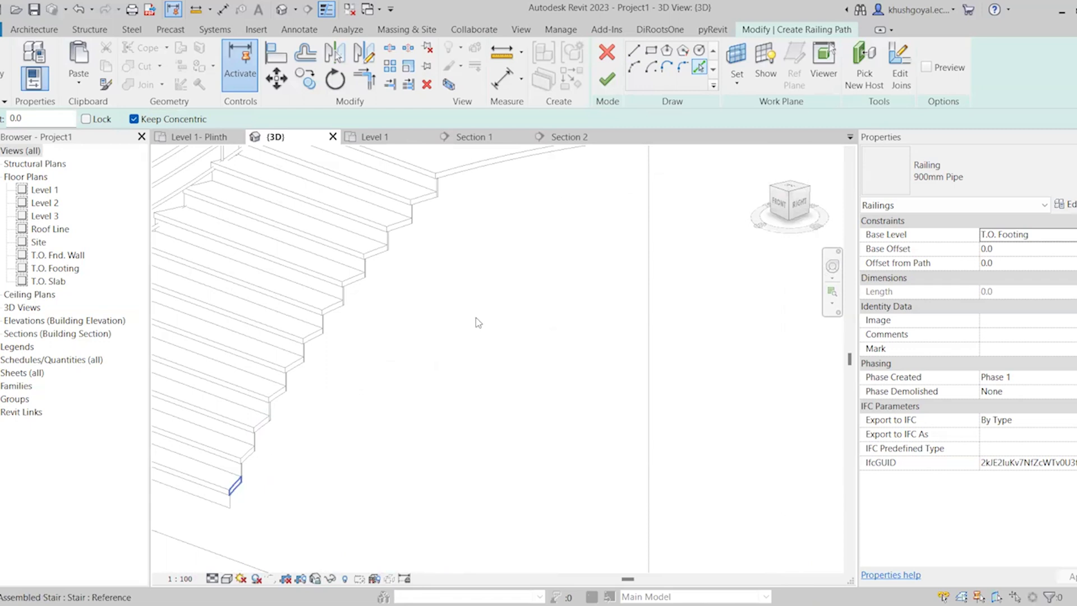
{"action": "scroll", "coordinate": [476, 319], "scroll_direction": "down", "scroll_amount": 4}
{"action": "scroll", "coordinate": [364, 448], "scroll_direction": "up", "scroll_amount": 3}
{"action": "key", "text": "Escape"}
Join the picked railing path segments with Trim/Extend to Corner, including the unconnected segment at the path's upper end
{"action": "scroll", "coordinate": [410, 353], "scroll_direction": "up", "scroll_amount": 2}
{"action": "scroll", "coordinate": [441, 298], "scroll_direction": "down", "scroll_amount": 2}
{"action": "scroll", "coordinate": [386, 468], "scroll_direction": "up", "scroll_amount": 3}
{"action": "key", "text": "t"}
{"action": "key", "text": "r"}
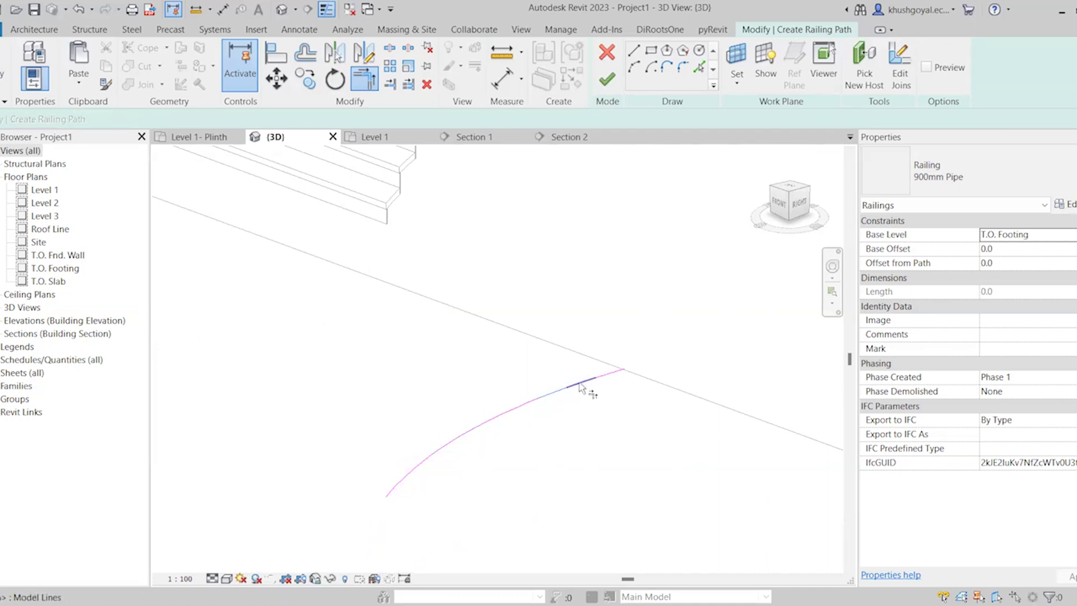
{"action": "left_click", "coordinate": [599, 382]}
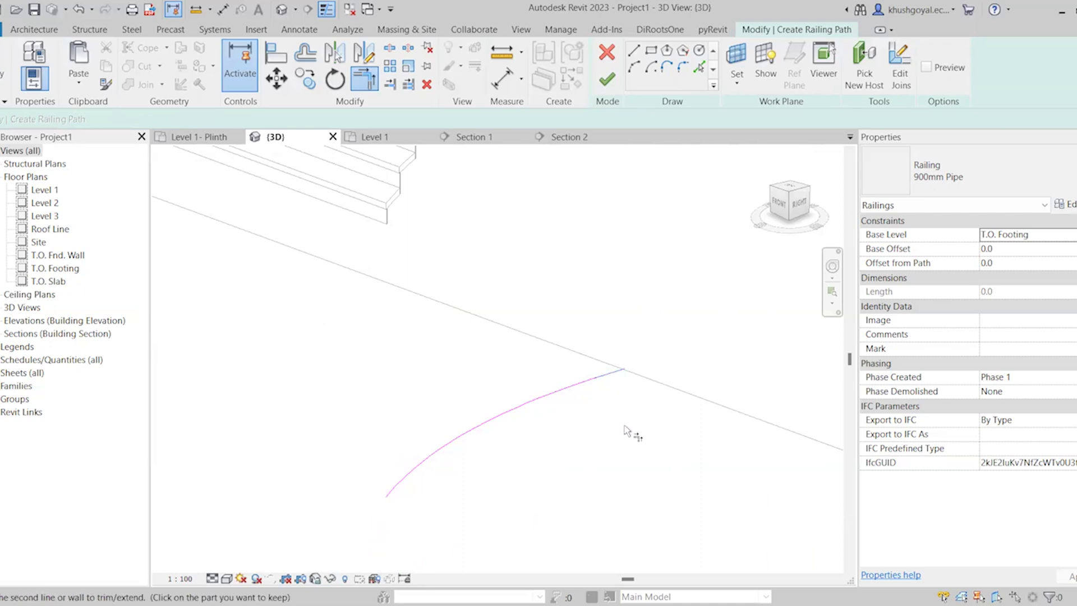
{"action": "left_click", "coordinate": [609, 82]}
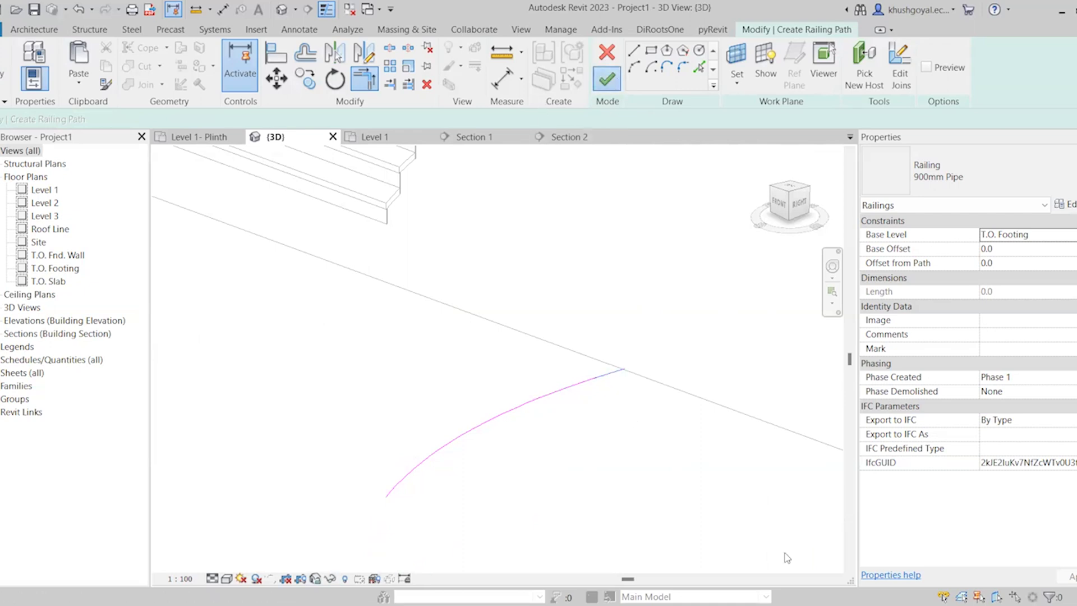
{"action": "left_click", "coordinate": [1033, 587]}
{"action": "scroll", "coordinate": [580, 357], "scroll_direction": "up", "scroll_amount": 5}
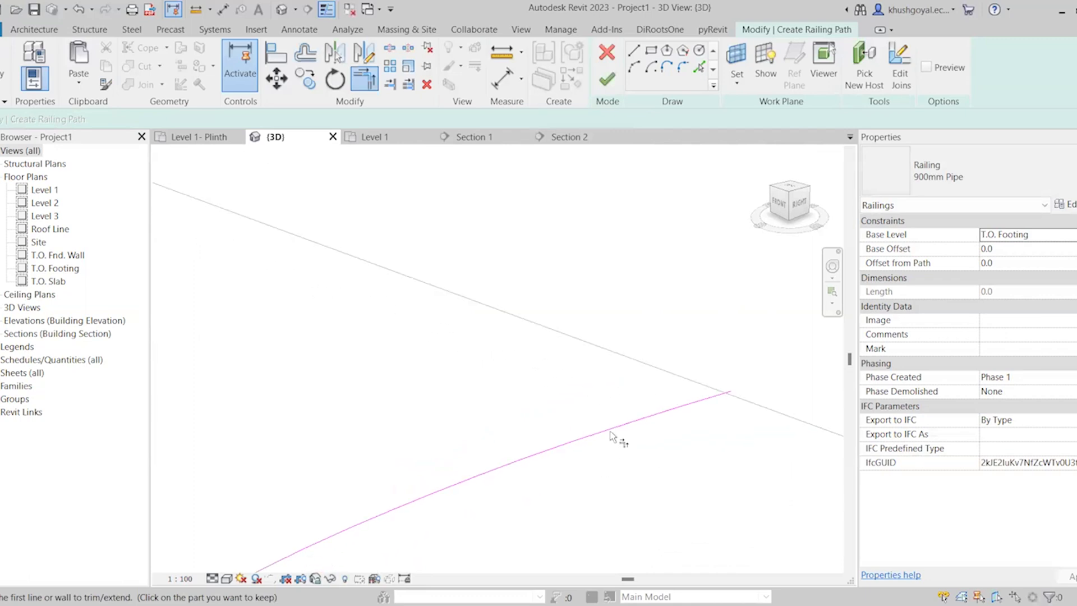
{"action": "scroll", "coordinate": [685, 354], "scroll_direction": "down", "scroll_amount": 2}
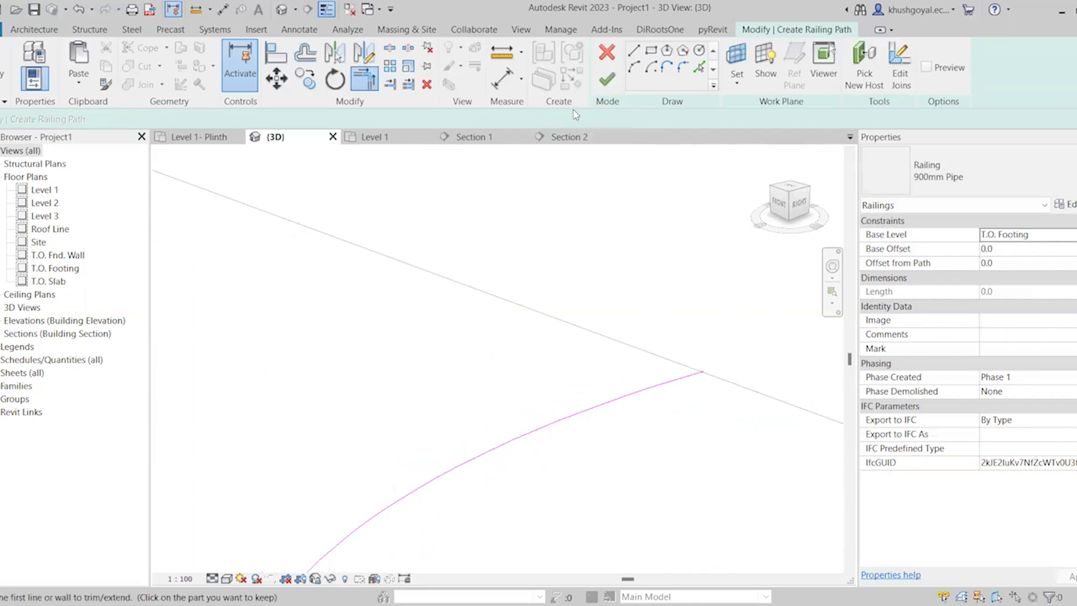
Finish the picked railing path and inspect the resulting railing beside the lower flight
{"action": "left_click", "coordinate": [607, 79]}
{"action": "scroll", "coordinate": [578, 365], "scroll_direction": "down", "scroll_amount": 2}
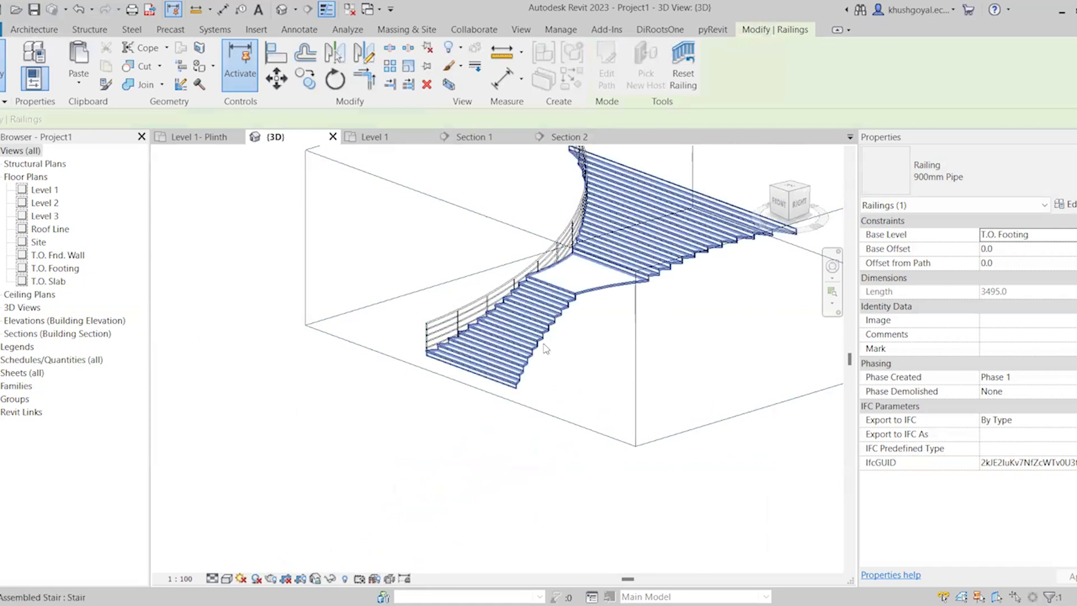
{"action": "key", "text": "Escape"}
{"action": "scroll", "coordinate": [565, 382], "scroll_direction": "up", "scroll_amount": 3}
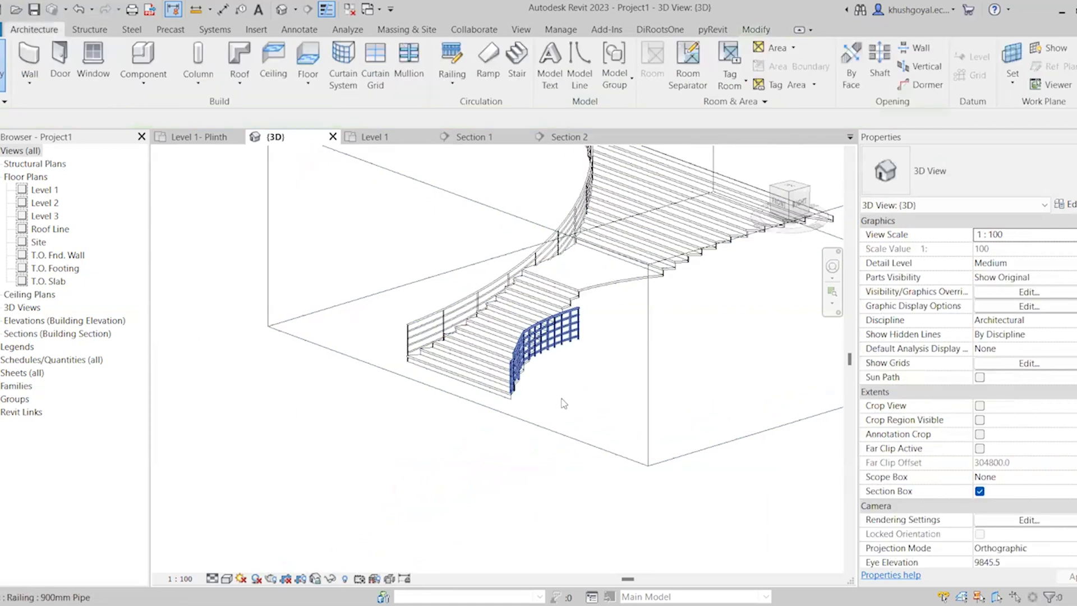
{"action": "scroll", "coordinate": [568, 425], "scroll_direction": "up", "scroll_amount": 5}
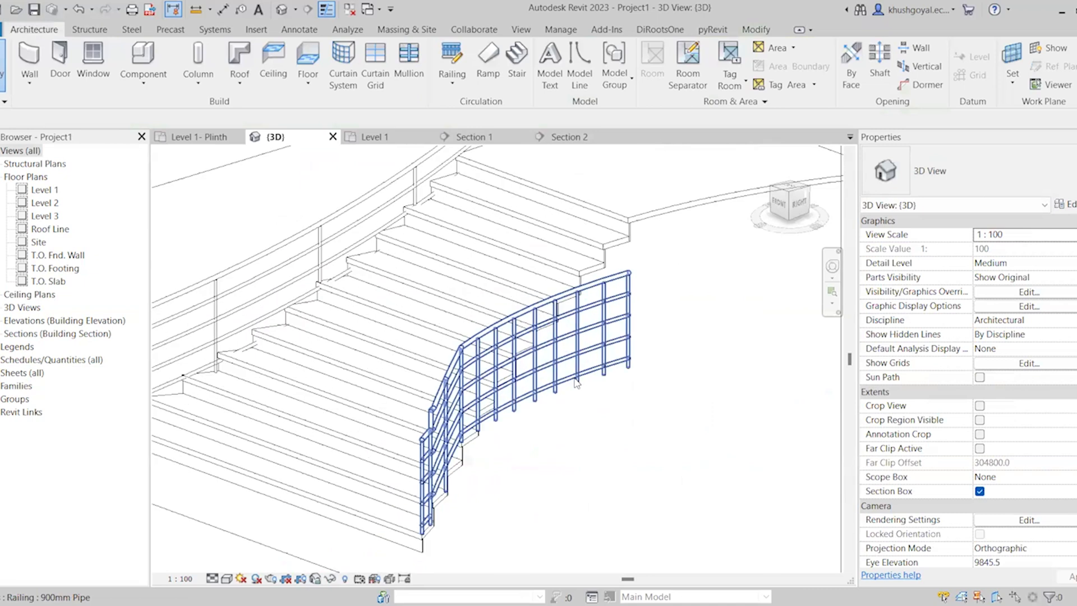
Delete the short sketched railing beside the lower flight
{"action": "scroll", "coordinate": [575, 376], "scroll_direction": "up", "scroll_amount": 2}
{"action": "left_click", "coordinate": [618, 243]}
{"action": "key", "text": "Delete"}
{"action": "middle_click_drag", "start_coordinate": [618, 244], "coordinate": [601, 235], "text": "shift"}
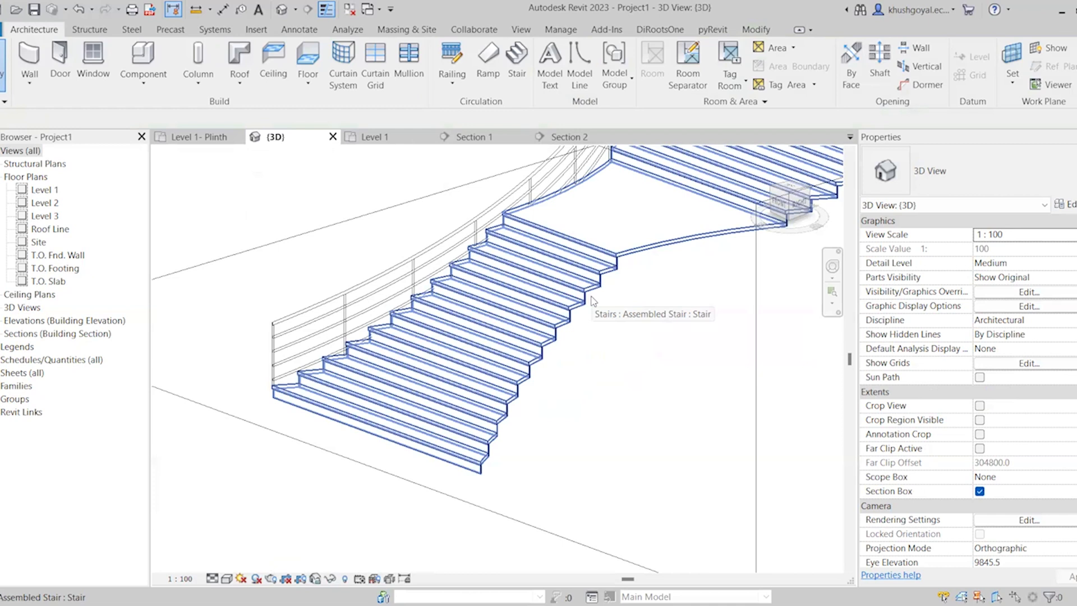
{"action": "scroll", "coordinate": [553, 300], "scroll_direction": "down", "scroll_amount": 3}
{"action": "middle_click_drag", "start_coordinate": [553, 300], "coordinate": [545, 296], "text": "shift"}
{"action": "scroll", "coordinate": [545, 295], "scroll_direction": "up", "scroll_amount": 4}
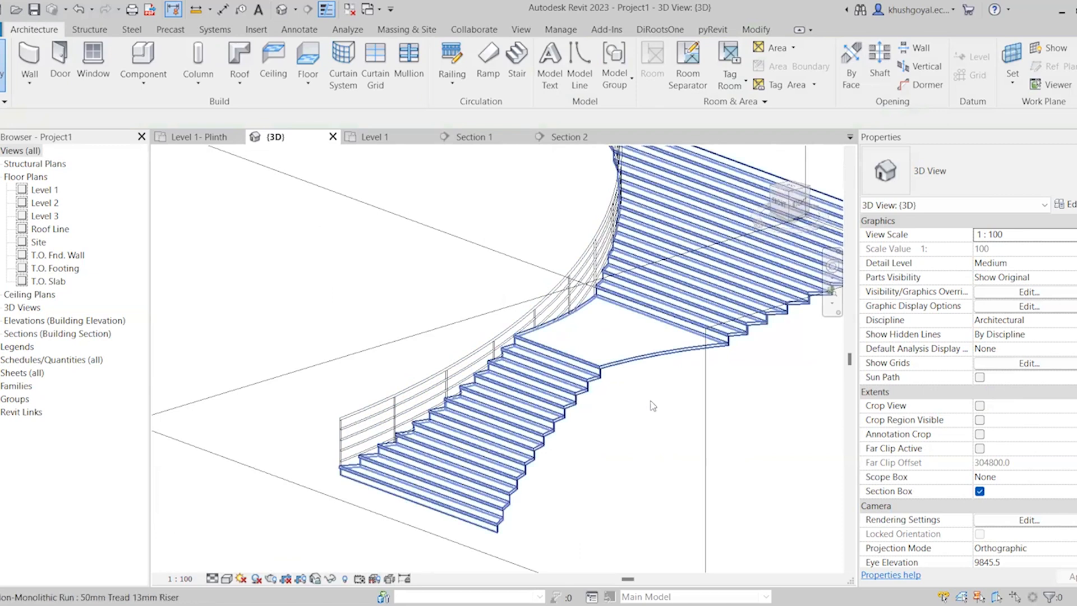
{"action": "scroll", "coordinate": [540, 326], "scroll_direction": "down", "scroll_amount": 1}
{"action": "scroll", "coordinate": [539, 328], "scroll_direction": "down", "scroll_amount": 3}
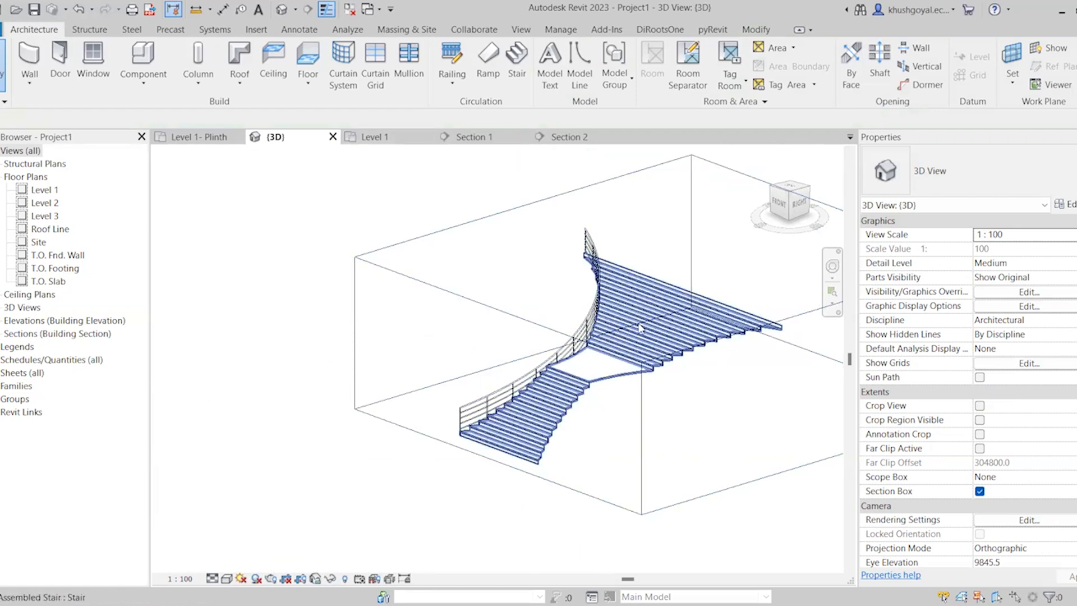
{"action": "scroll", "coordinate": [657, 354], "scroll_direction": "up", "scroll_amount": 4}
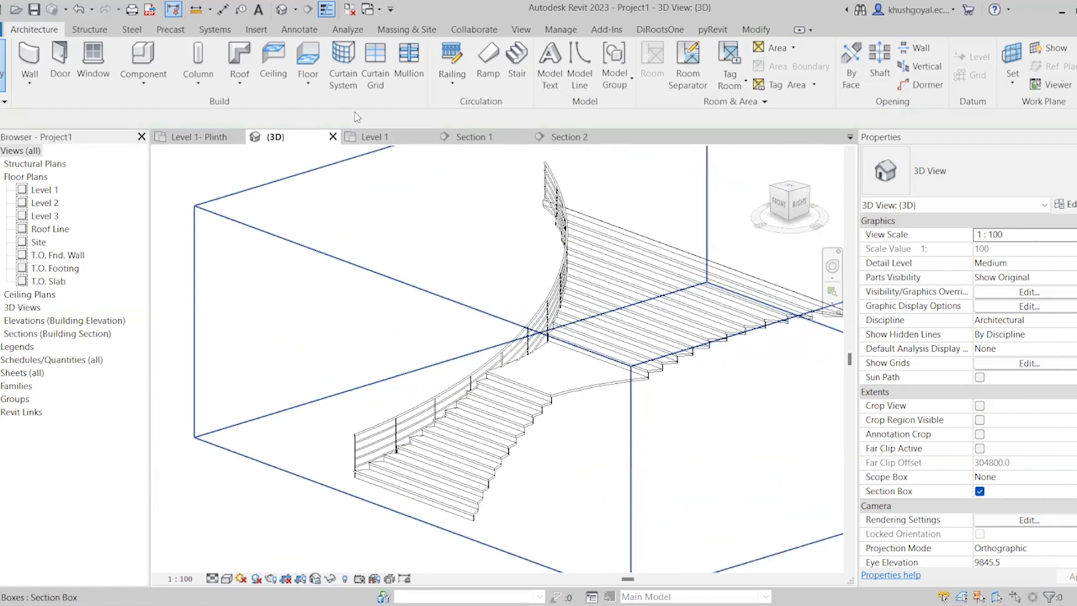
Open the Level 1 plan and change the curved stair's type to Precast Stair
{"action": "left_click", "coordinate": [406, 141]}
{"action": "scroll", "coordinate": [478, 345], "scroll_direction": "down", "scroll_amount": 4}
{"action": "scroll", "coordinate": [495, 294], "scroll_direction": "up", "scroll_amount": 3}
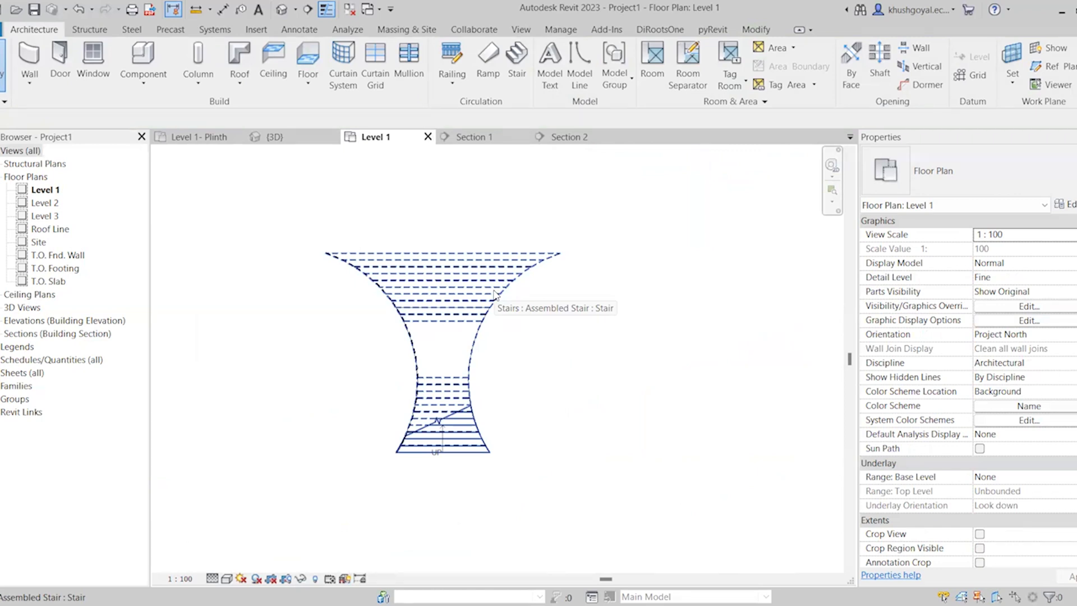
{"action": "left_click", "coordinate": [495, 293]}
{"action": "left_click", "coordinate": [1011, 188]}
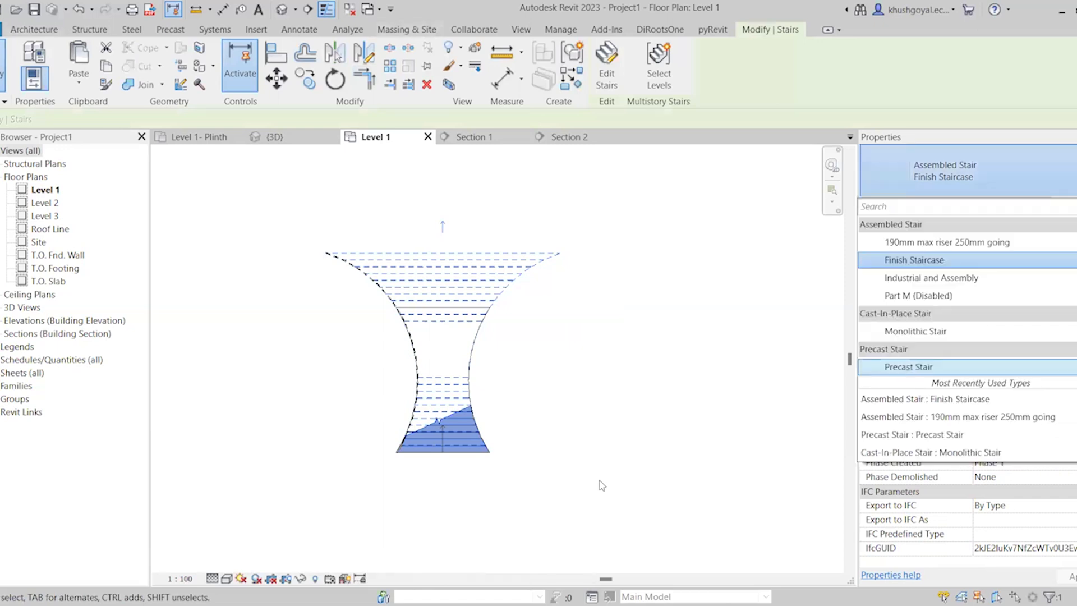
{"action": "left_click", "coordinate": [507, 378]}
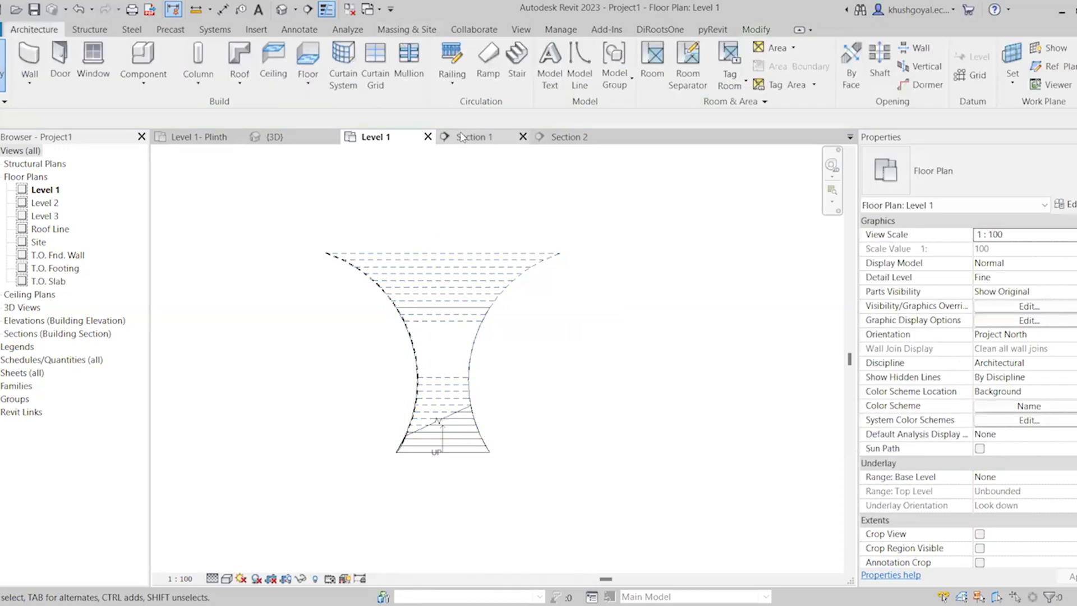
Examine the precast curved stair's underside and properties in the 3D view
{"action": "left_click", "coordinate": [299, 139]}
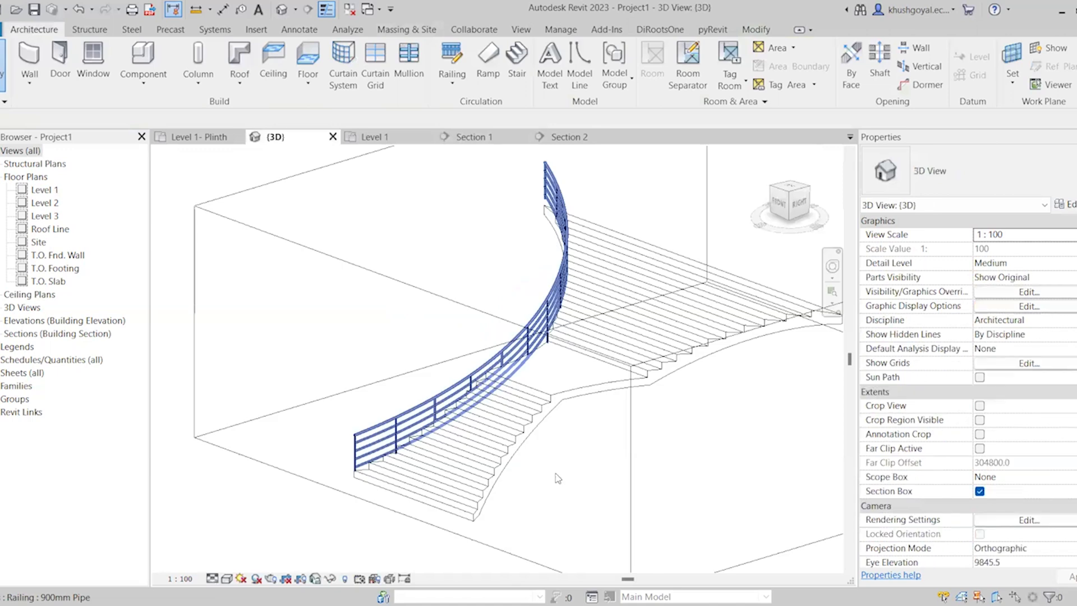
{"action": "scroll", "coordinate": [599, 397], "scroll_direction": "down", "scroll_amount": 1}
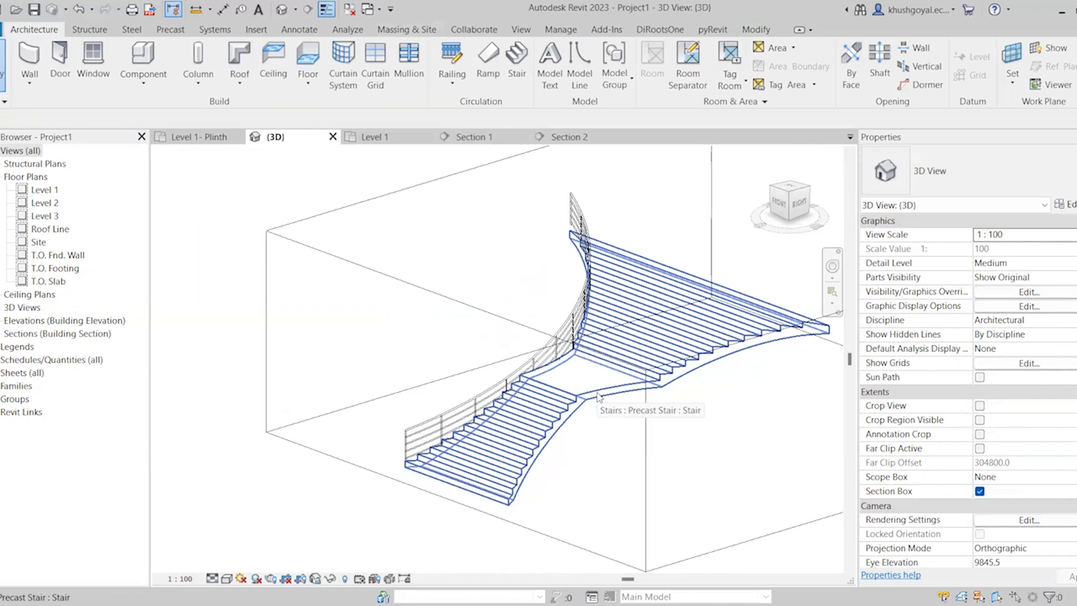
{"action": "left_click", "coordinate": [597, 398]}
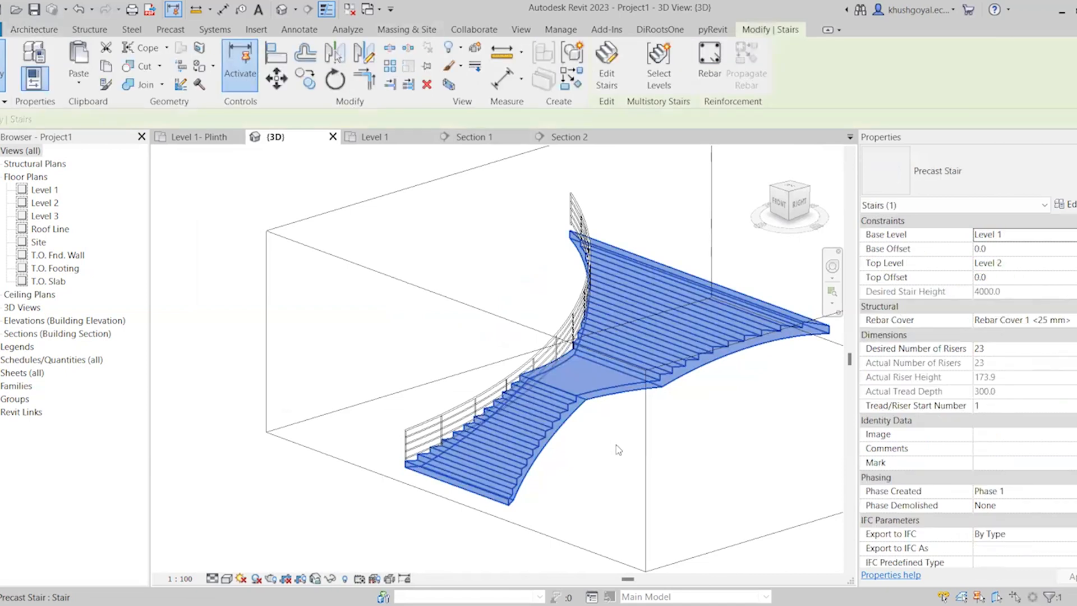
{"action": "key", "text": "Escape"}
{"action": "scroll", "coordinate": [641, 426], "scroll_direction": "down", "scroll_amount": 2}
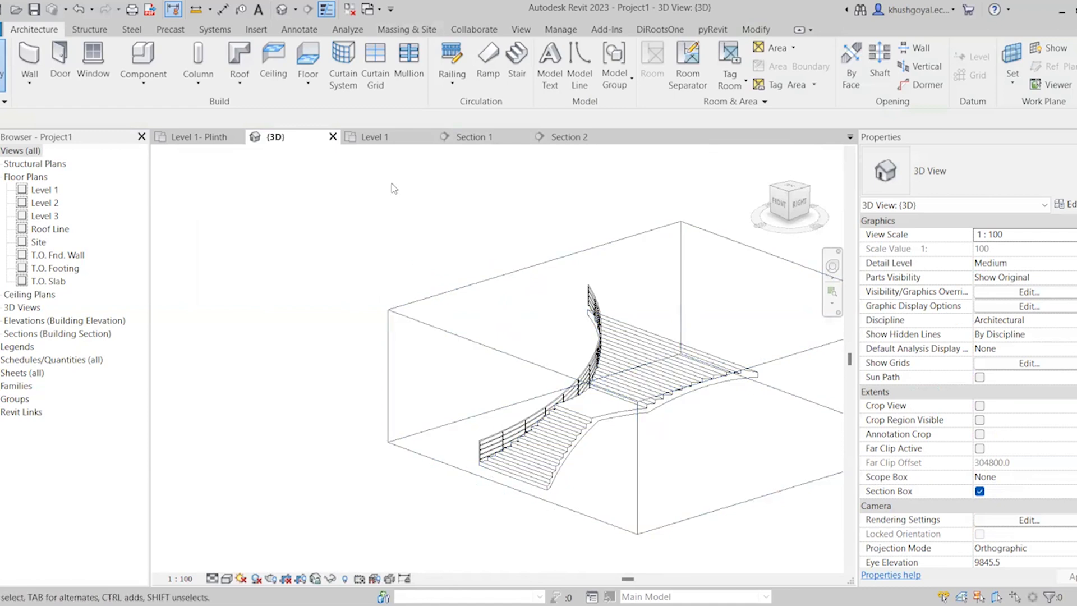
Return to the Level 1 plan and delete the straight four-riser stair outside the living room's left side
{"action": "left_click", "coordinate": [374, 137]}
{"action": "scroll", "coordinate": [722, 329], "scroll_direction": "down", "scroll_amount": 4}
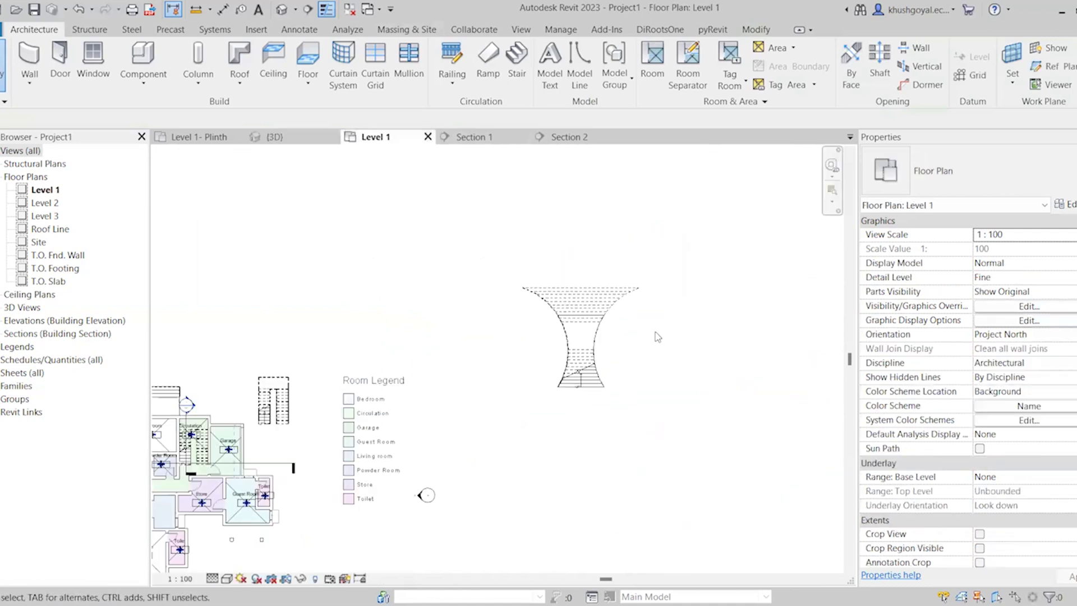
{"action": "scroll", "coordinate": [368, 362], "scroll_direction": "up", "scroll_amount": 5}
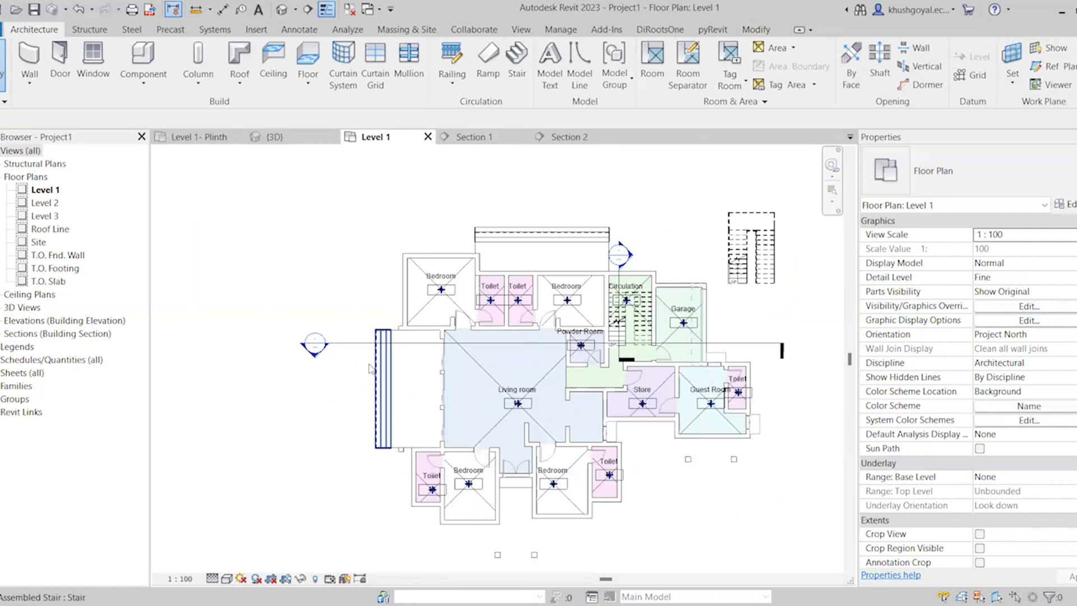
{"action": "left_click", "coordinate": [379, 400]}
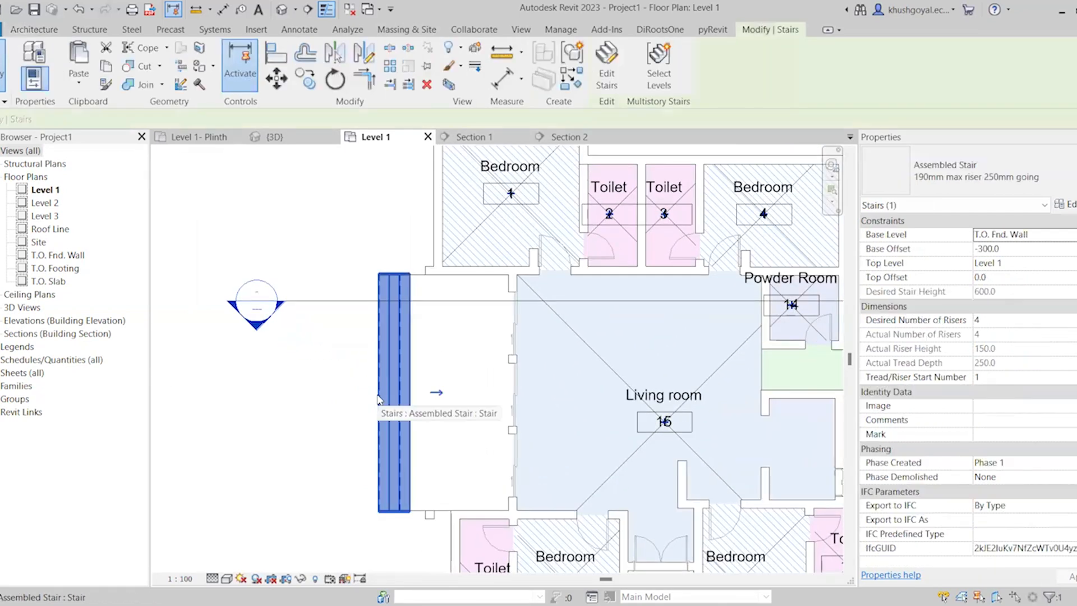
{"action": "key", "text": "Escape"}
{"action": "scroll", "coordinate": [401, 449], "scroll_direction": "down", "scroll_amount": 3}
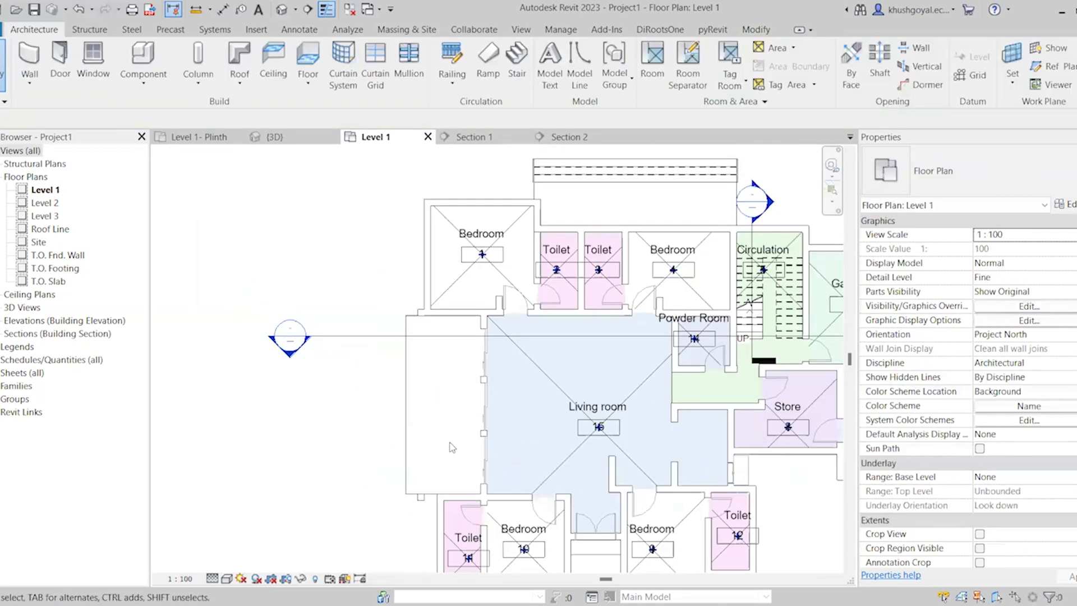
Select the straight four-riser stair above the upper bedrooms and read its level and offset constraints
{"action": "scroll", "coordinate": [488, 502], "scroll_direction": "down", "scroll_amount": 1}
{"action": "scroll", "coordinate": [443, 418], "scroll_direction": "up", "scroll_amount": 2}
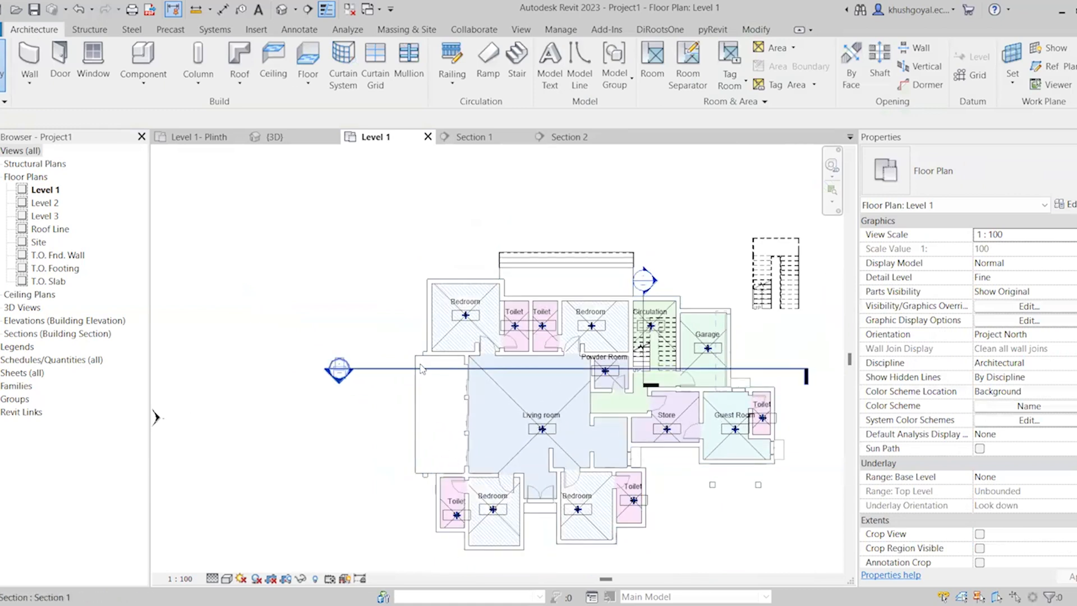
{"action": "left_click", "coordinate": [546, 263]}
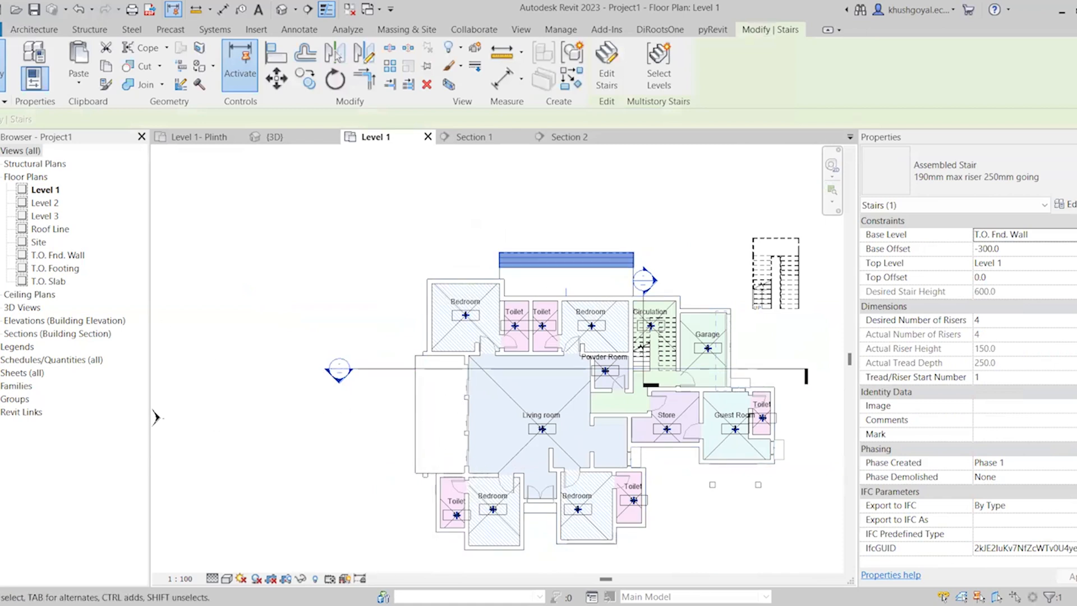
Start a new ramp and confirm its Ramp 1 type properties with the shape kept as Thick
{"action": "left_click", "coordinate": [32, 33]}
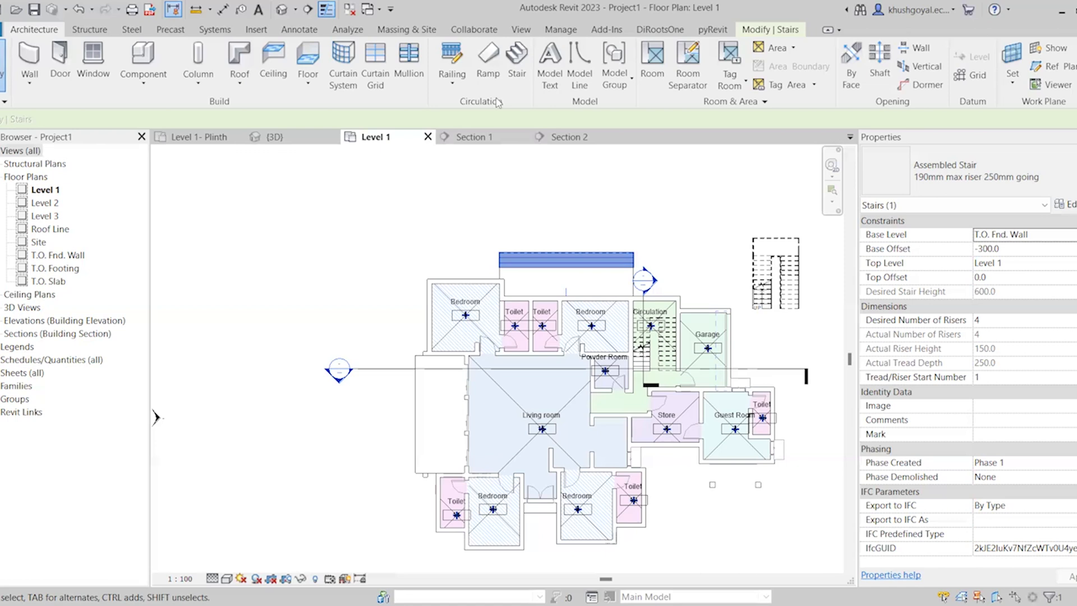
{"action": "left_click", "coordinate": [487, 60]}
{"action": "scroll", "coordinate": [306, 363], "scroll_direction": "down", "scroll_amount": 5}
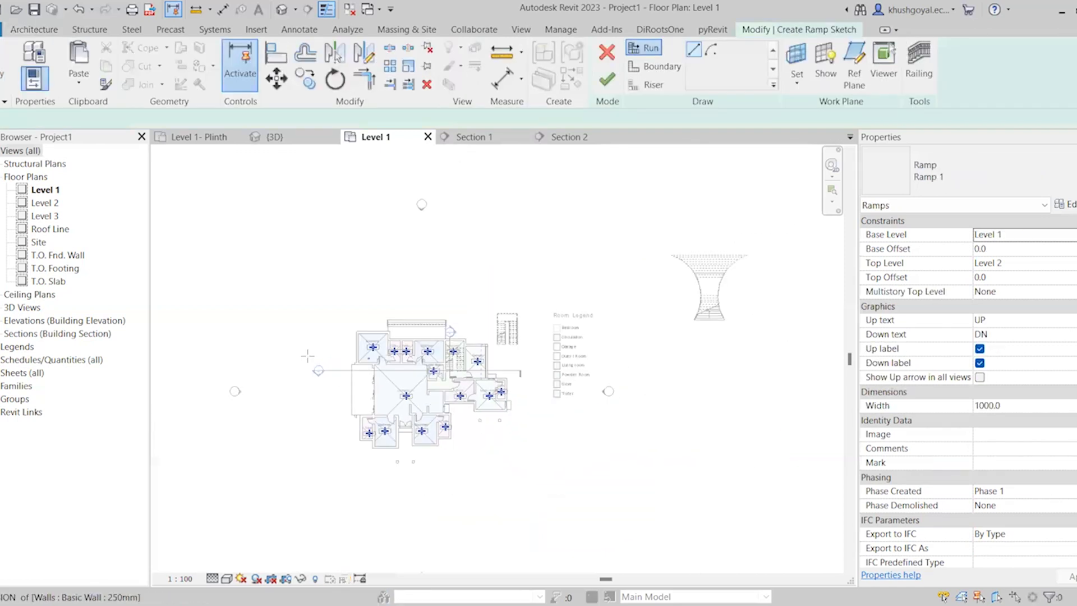
{"action": "scroll", "coordinate": [649, 168], "scroll_direction": "up", "scroll_amount": 2}
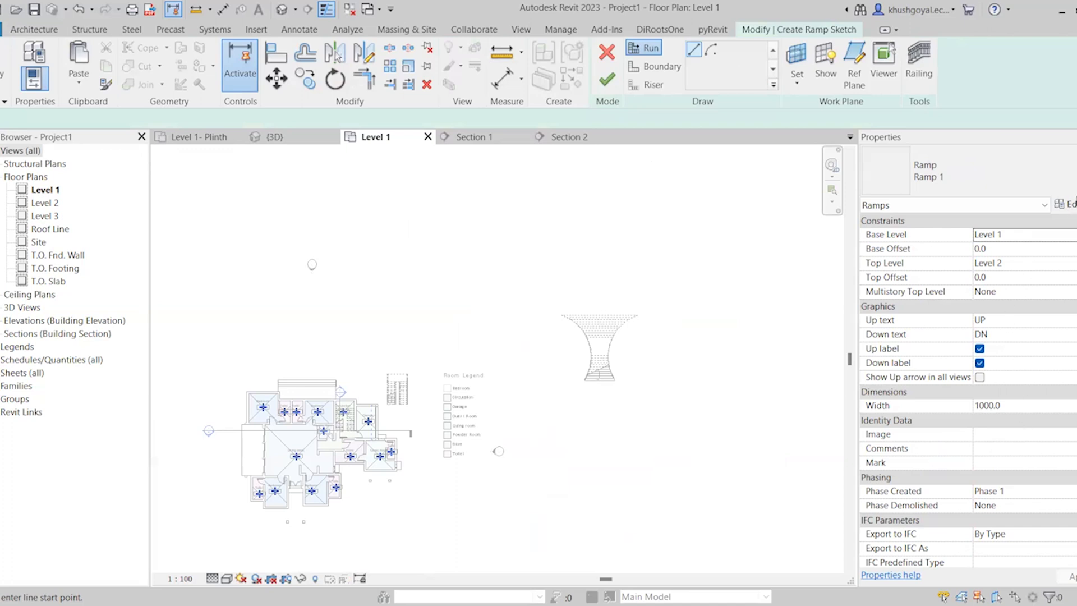
{"action": "left_click", "coordinate": [1060, 204]}
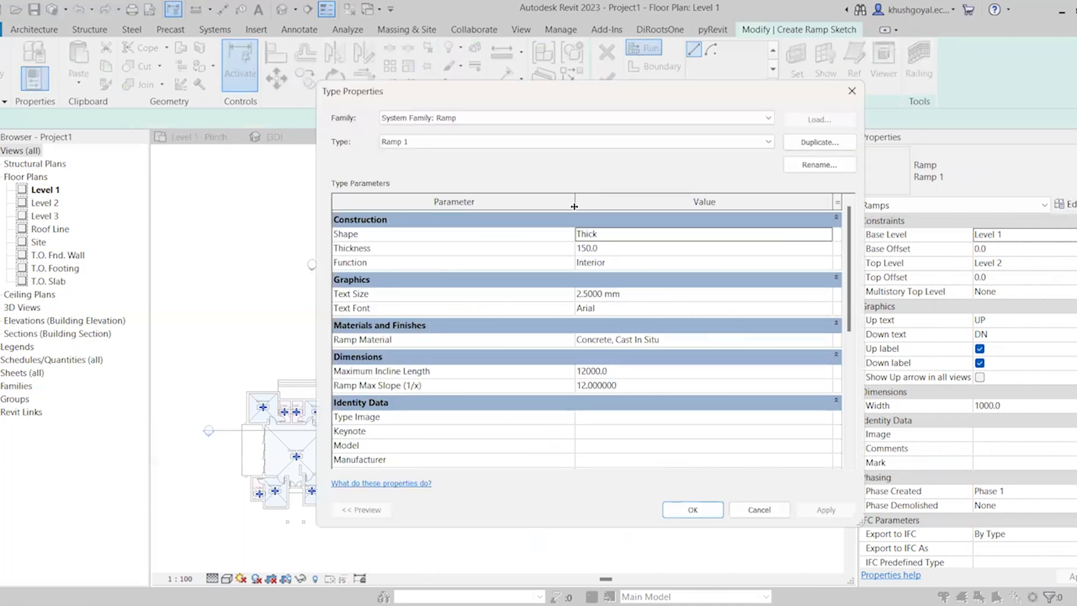
{"action": "left_click", "coordinate": [830, 235]}
{"action": "left_click", "coordinate": [827, 234]}
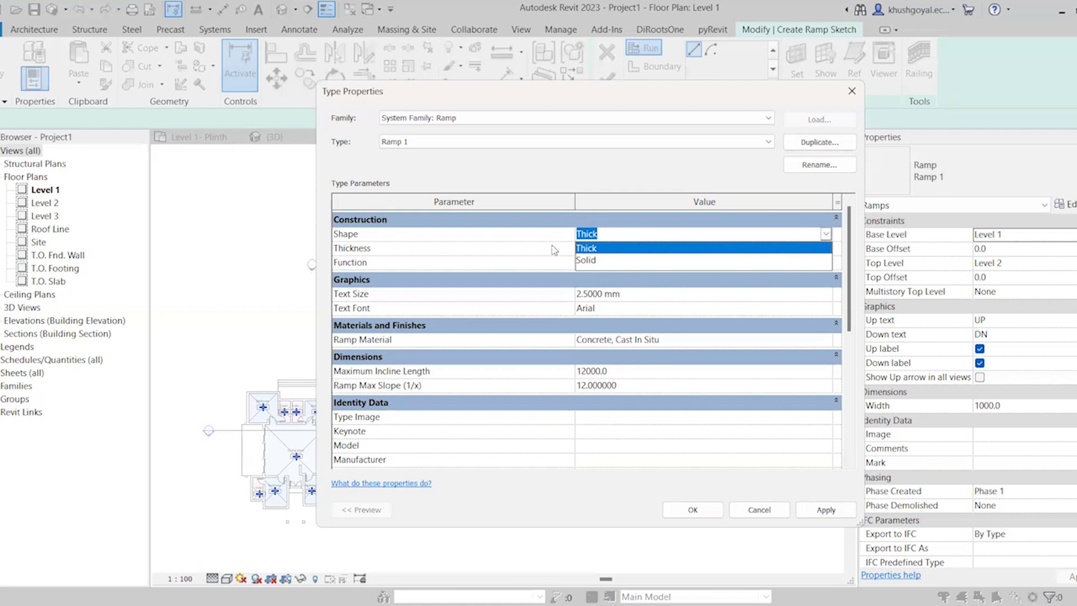
{"action": "left_click", "coordinate": [617, 248]}
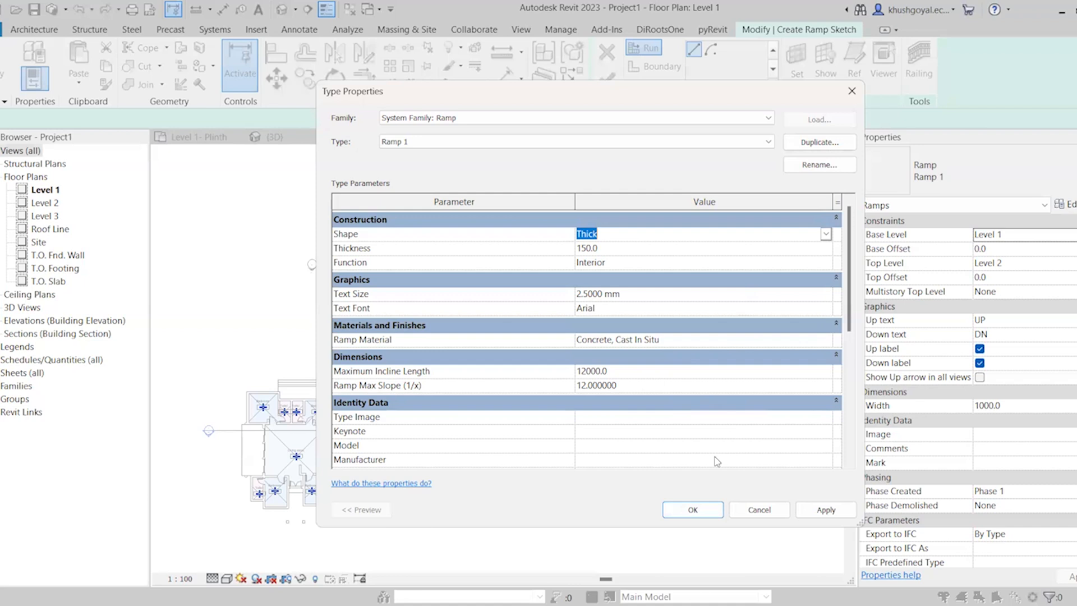
{"action": "left_click", "coordinate": [715, 510]}
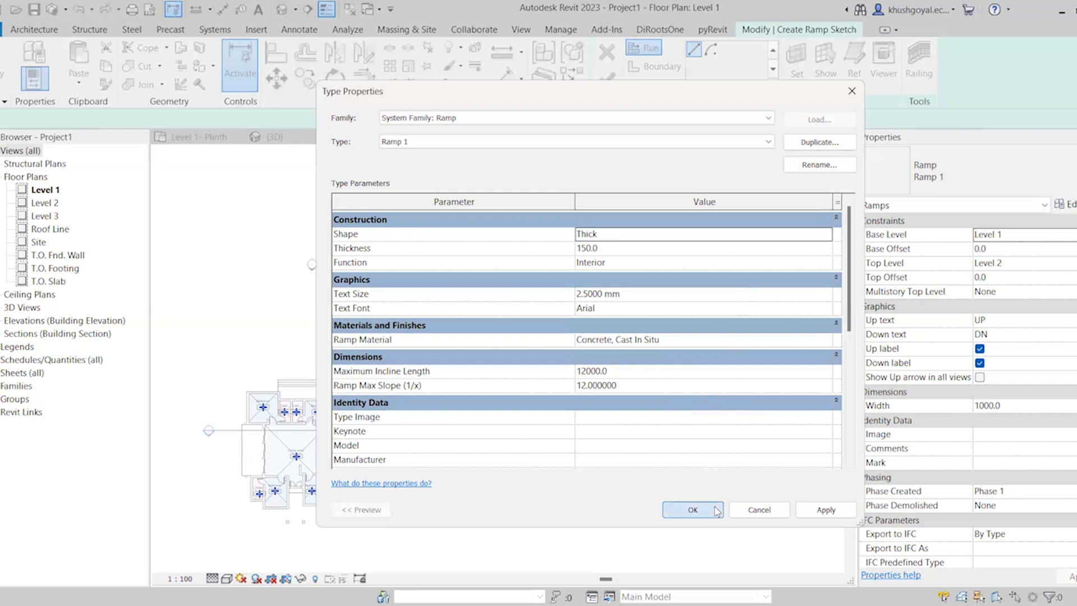
Set the ramp's base level to T.O. Fnd. Wall with a -300 base offset and its top level to Level 1
{"action": "scroll", "coordinate": [437, 331], "scroll_direction": "down", "scroll_amount": 5}
{"action": "scroll", "coordinate": [287, 382], "scroll_direction": "up", "scroll_amount": 6}
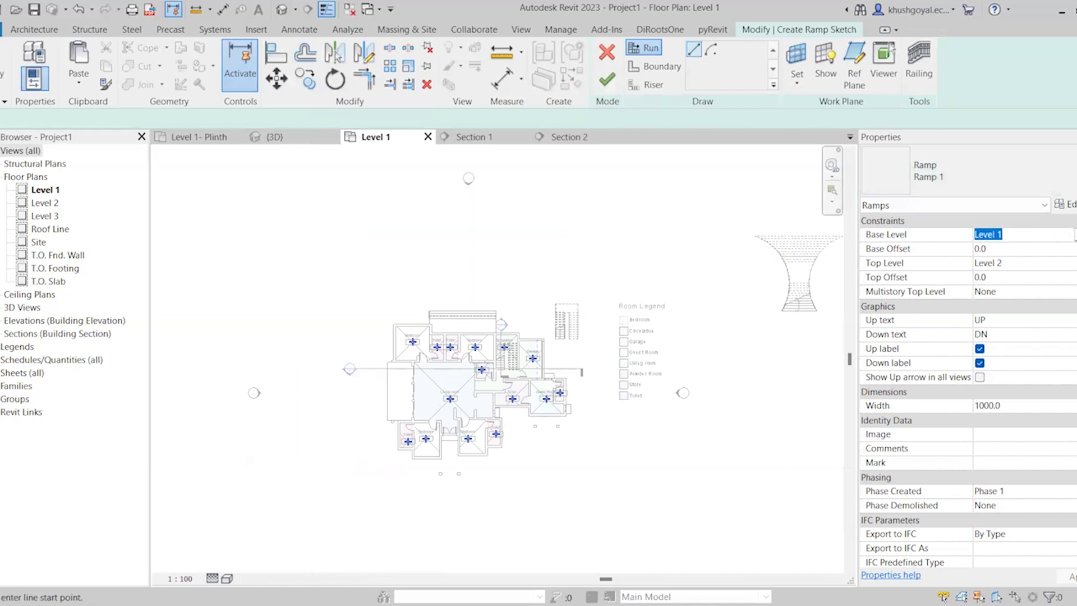
{"action": "scroll", "coordinate": [346, 423], "scroll_direction": "up", "scroll_amount": 3}
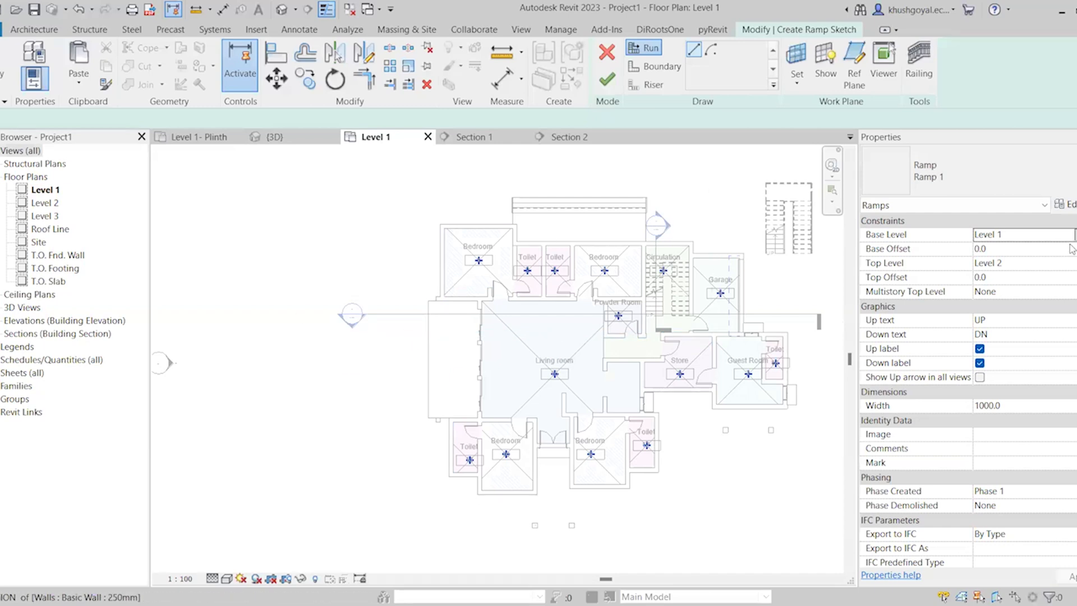
{"action": "left_click", "coordinate": [1010, 234]}
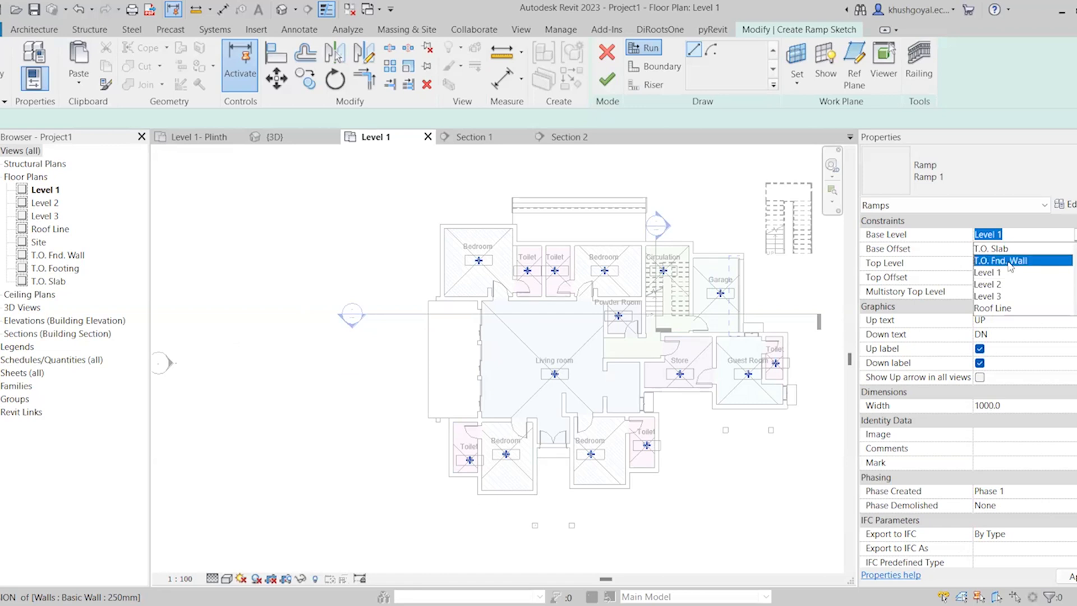
{"action": "left_click", "coordinate": [1009, 261]}
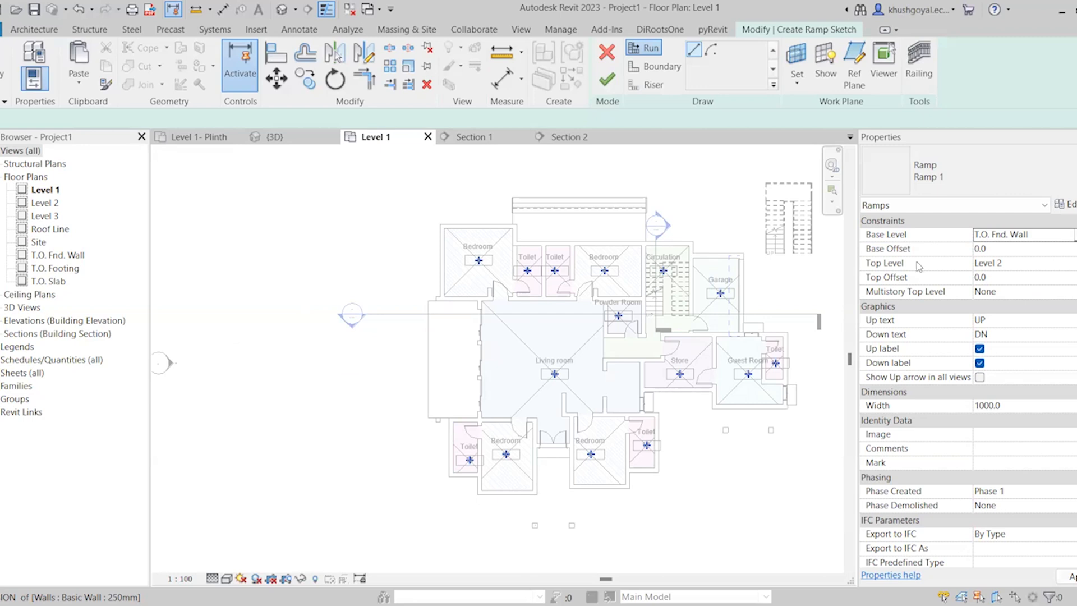
{"action": "left_click", "coordinate": [1069, 265]}
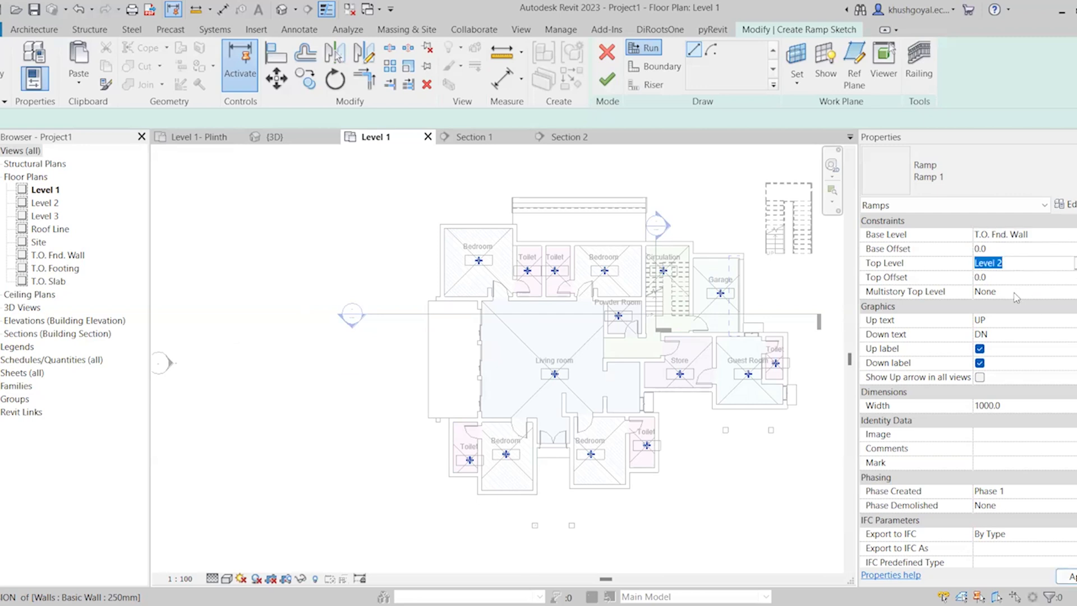
{"action": "left_click", "coordinate": [988, 324]}
{"action": "left_click", "coordinate": [1030, 248]}
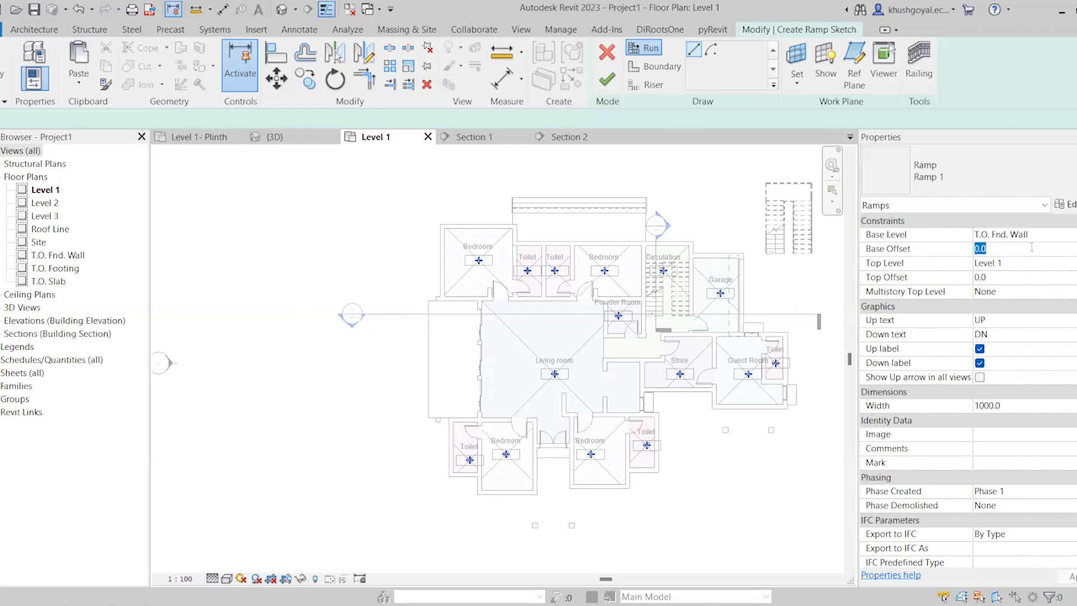
{"action": "type", "text": "-300"}
{"action": "left_click", "coordinate": [1010, 334]}
Sketch a straight 7200 mm ramp run extending horizontally outward from the outer edge of the living room's porch floor
{"action": "scroll", "coordinate": [370, 334], "scroll_direction": "up", "scroll_amount": 6}
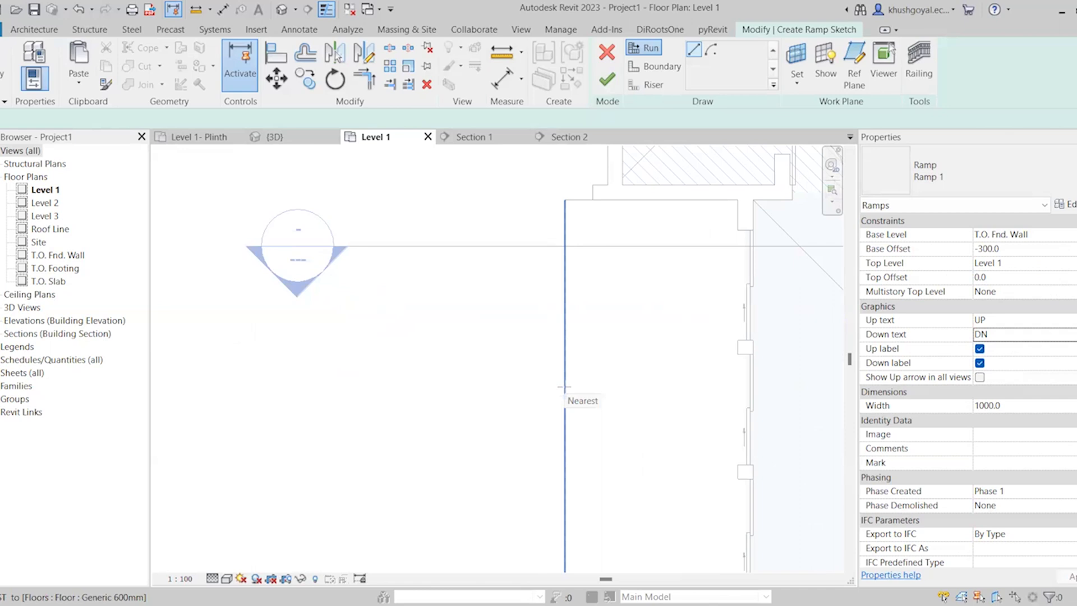
{"action": "left_click", "coordinate": [565, 387]}
{"action": "scroll", "coordinate": [554, 406], "scroll_direction": "down", "scroll_amount": 3}
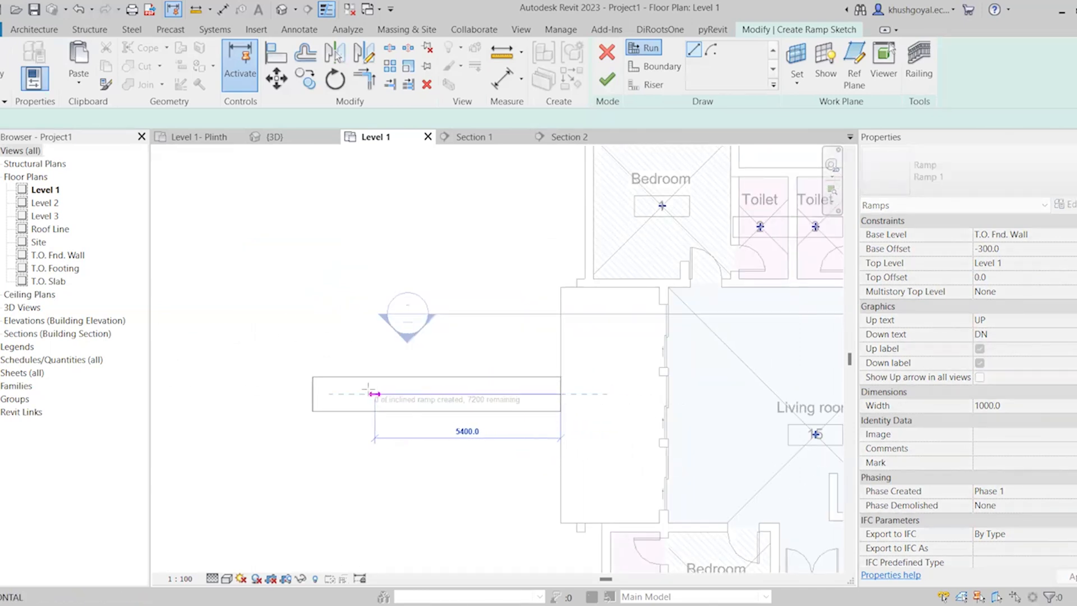
{"action": "left_click", "coordinate": [302, 393]}
{"action": "scroll", "coordinate": [435, 473], "scroll_direction": "down", "scroll_amount": 3}
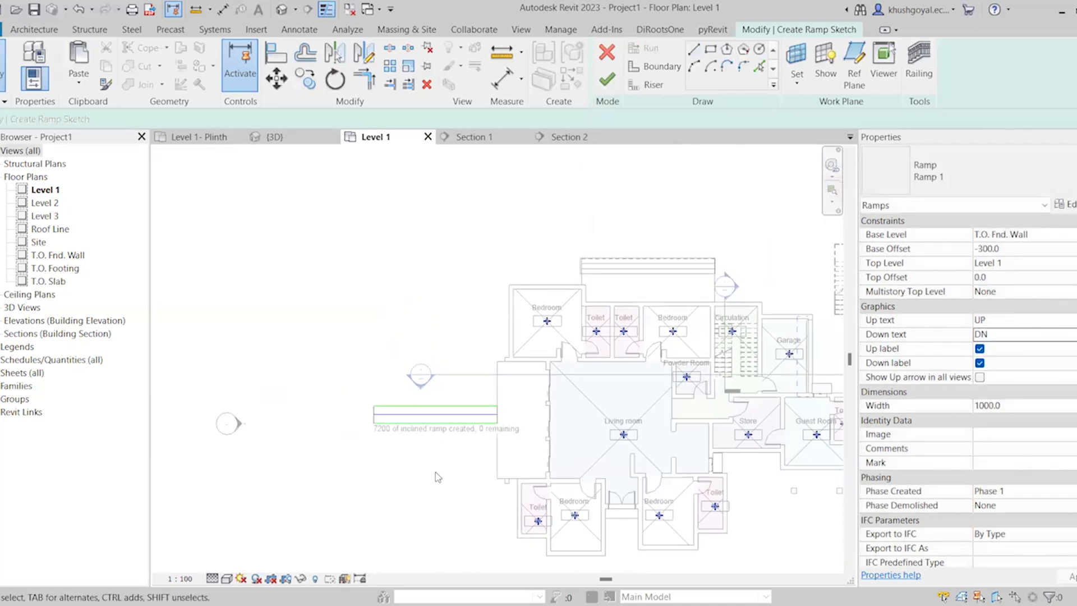
Align the ramp sketch's lower boundary with the lower edge of the porch floor
{"action": "scroll", "coordinate": [432, 504], "scroll_direction": "up", "scroll_amount": 2}
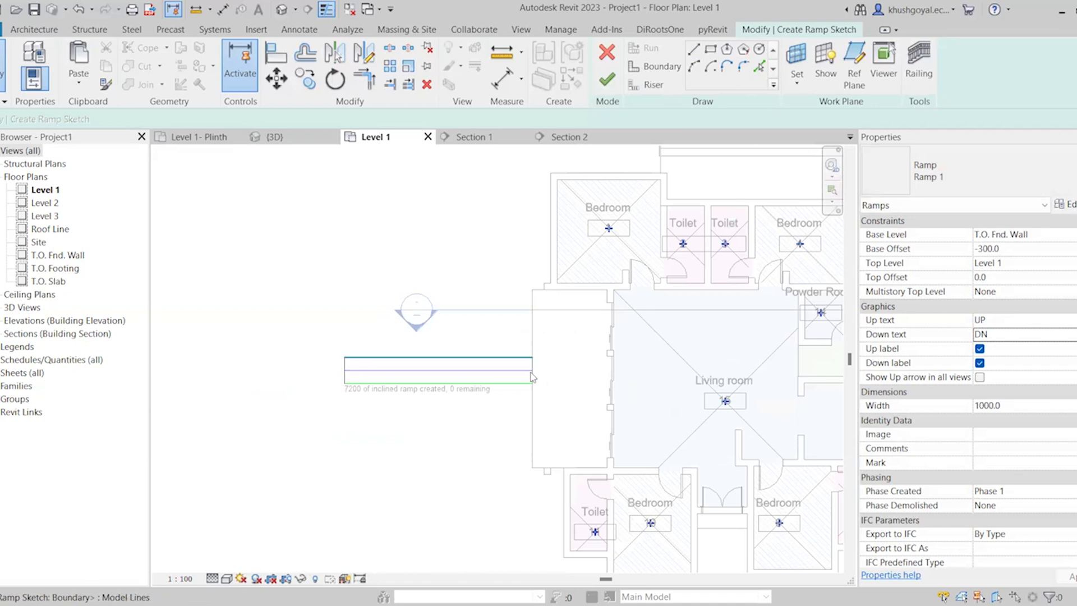
{"action": "key", "text": "a"}
{"action": "key", "text": "l"}
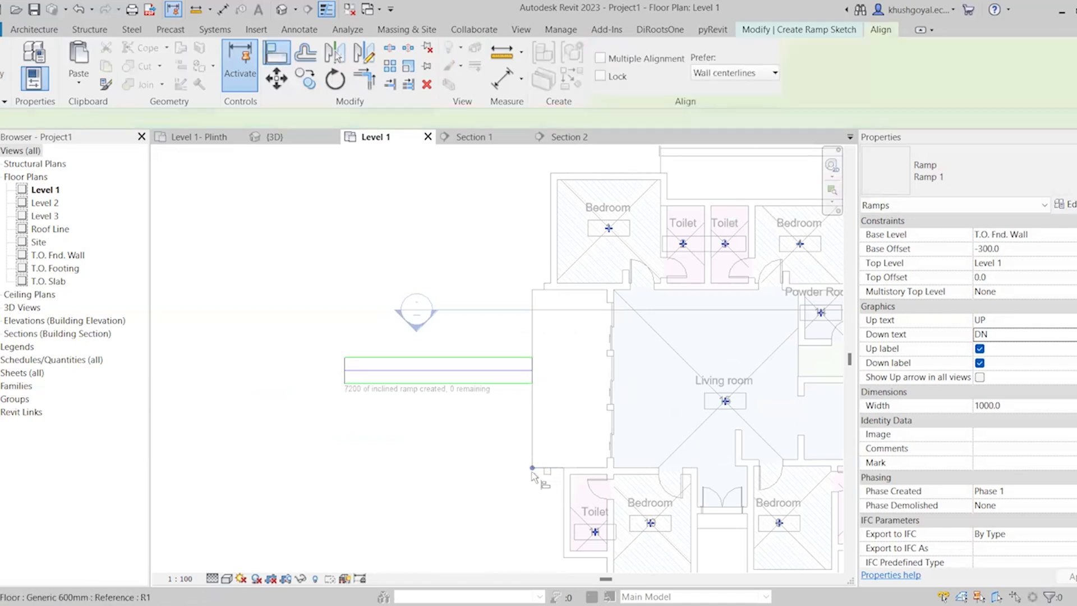
{"action": "scroll", "coordinate": [543, 465], "scroll_direction": "up", "scroll_amount": 3}
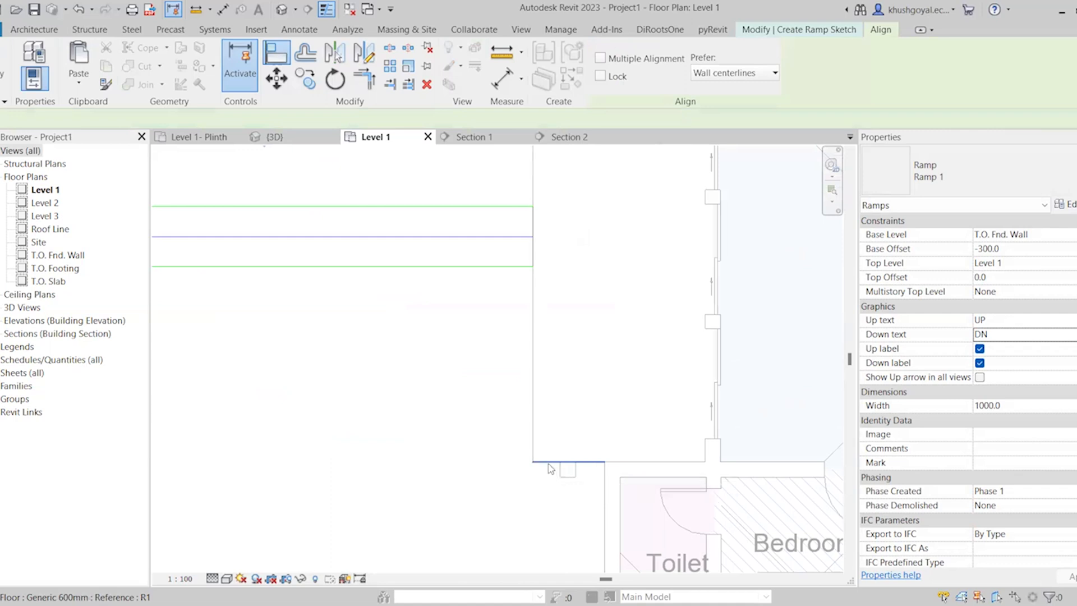
{"action": "key", "text": "Escape"}
{"action": "key", "text": "a"}
{"action": "key", "text": "l"}
{"action": "key", "text": "k"}
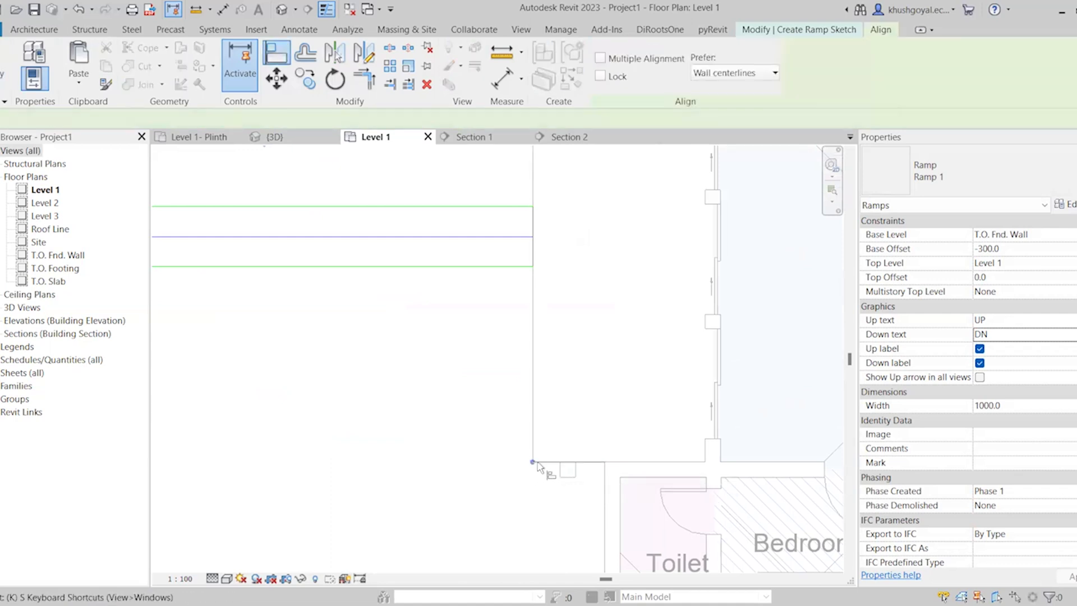
{"action": "left_click", "coordinate": [553, 463]}
{"action": "scroll", "coordinate": [576, 442], "scroll_direction": "down", "scroll_amount": 2}
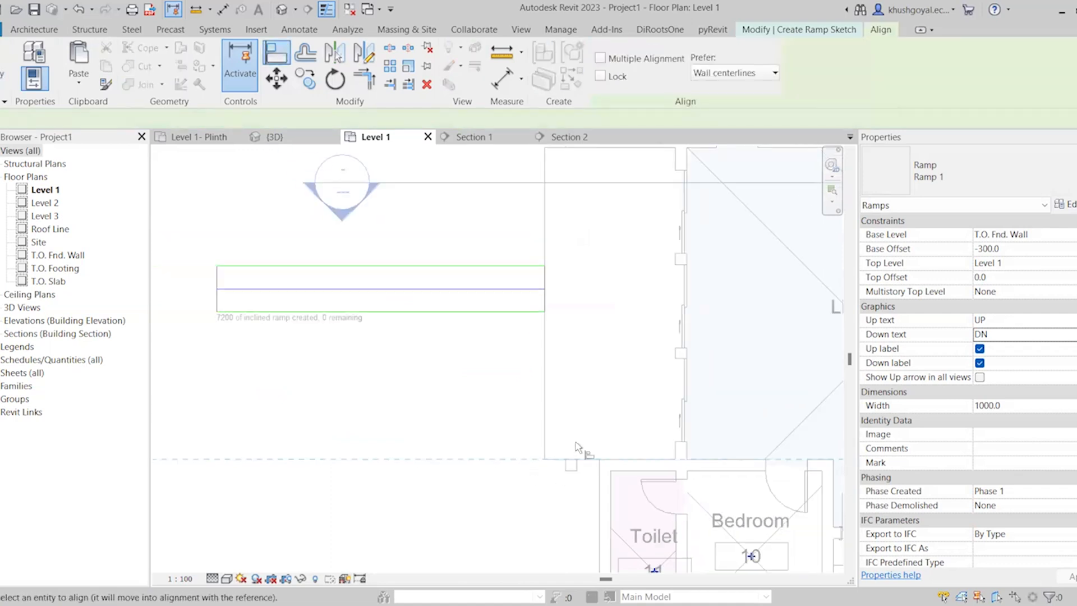
{"action": "left_click", "coordinate": [515, 331]}
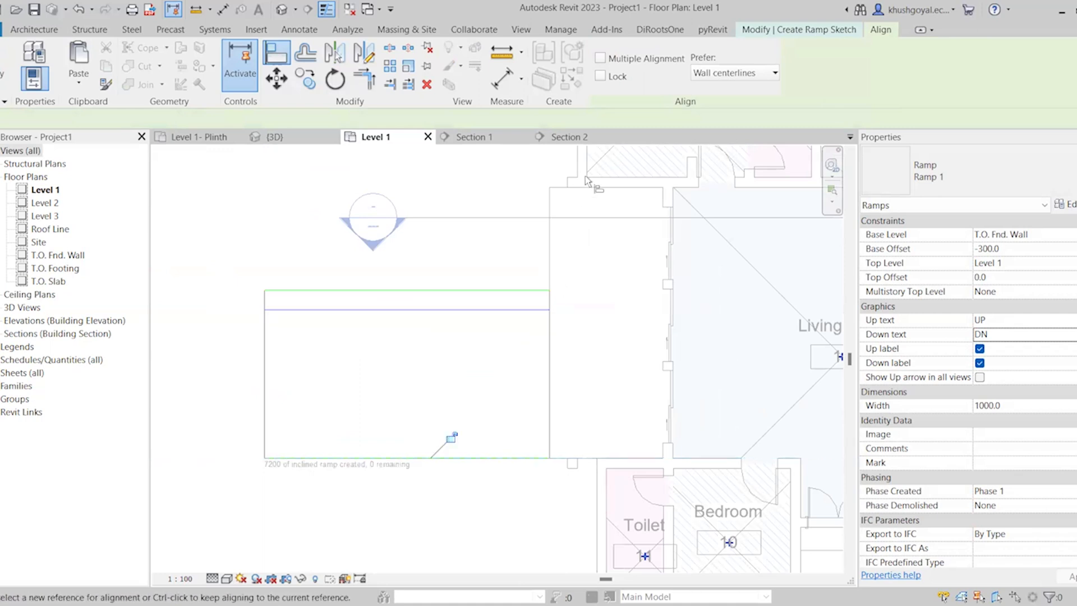
Align the ramp's upper boundary with the upper edge of the porch floor and finish the ramp sketch
{"action": "scroll", "coordinate": [561, 187], "scroll_direction": "up", "scroll_amount": 1}
{"action": "left_click", "coordinate": [560, 187]}
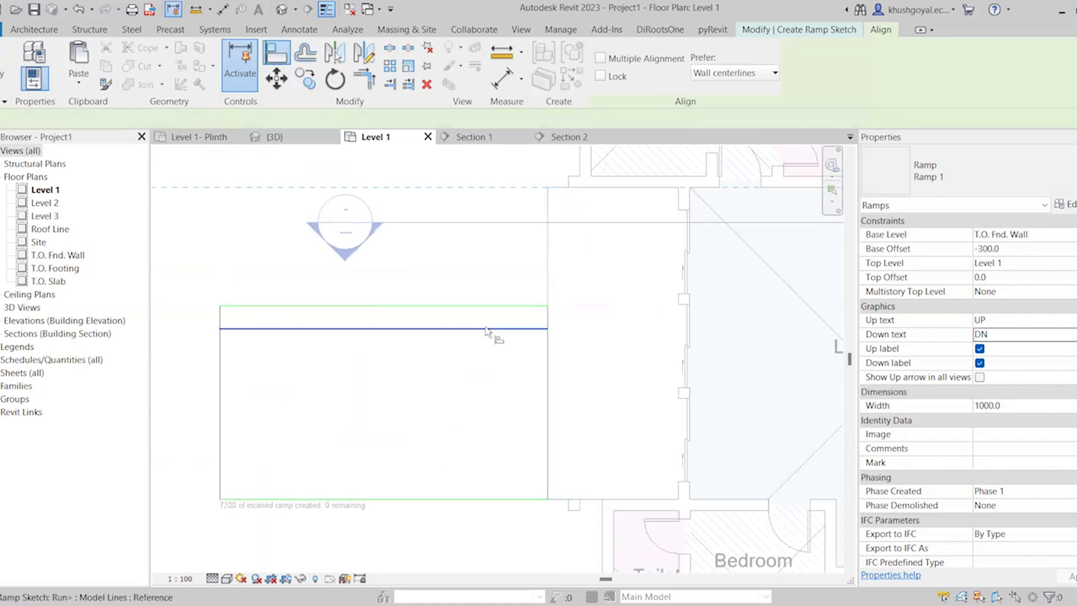
{"action": "left_click", "coordinate": [487, 306]}
{"action": "scroll", "coordinate": [539, 426], "scroll_direction": "down", "scroll_amount": 2}
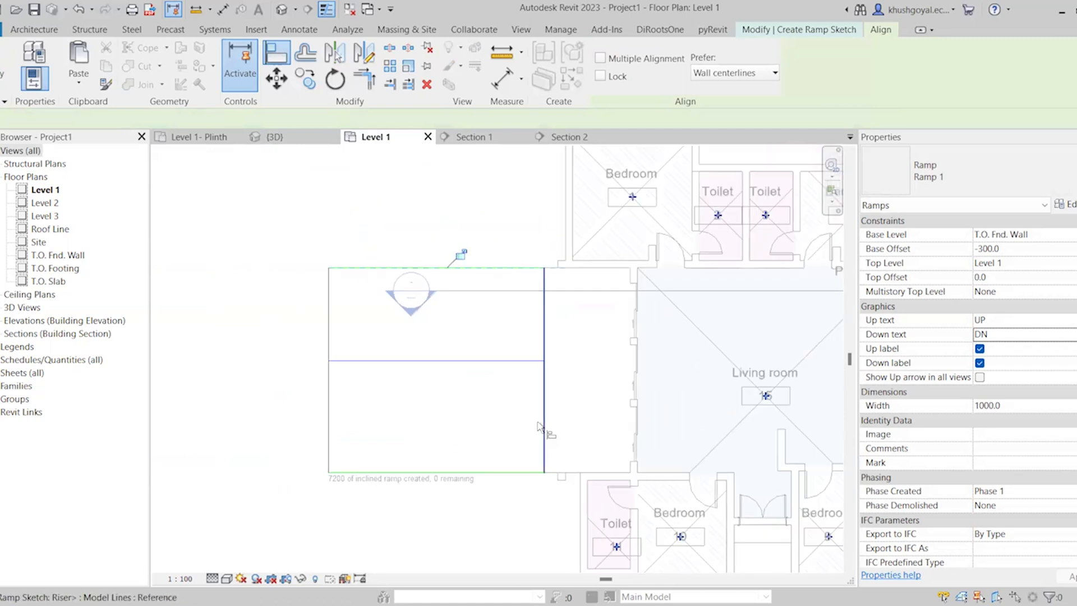
{"action": "key", "text": "Escape"}
{"action": "left_click", "coordinate": [608, 87]}
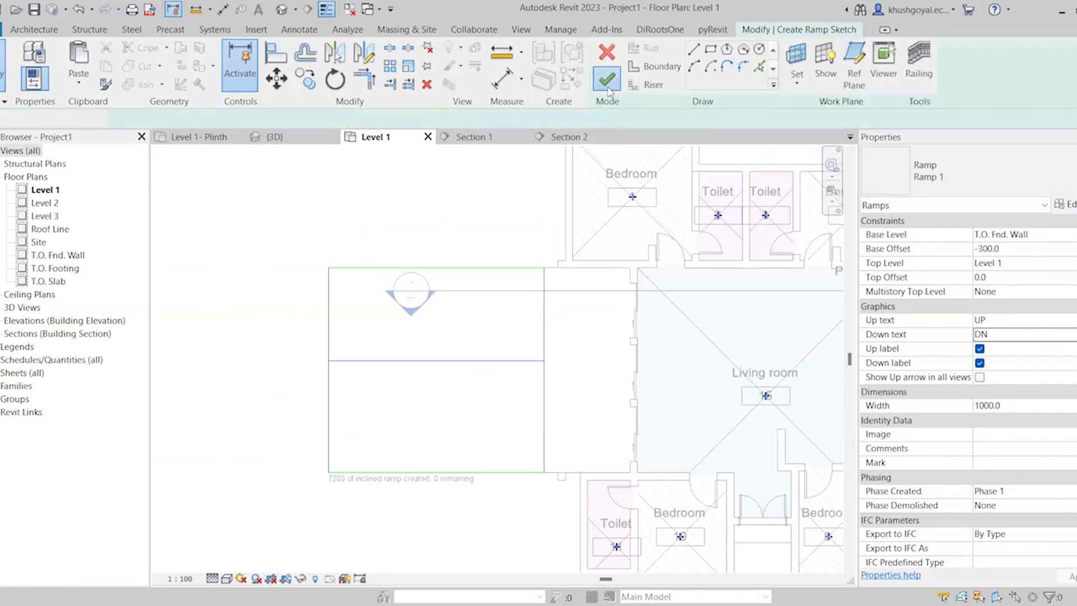
Isolate the ramp in 3D with a selection box, and turn off the 3D view's section box to show it beside the house
{"action": "left_click", "coordinate": [449, 84]}
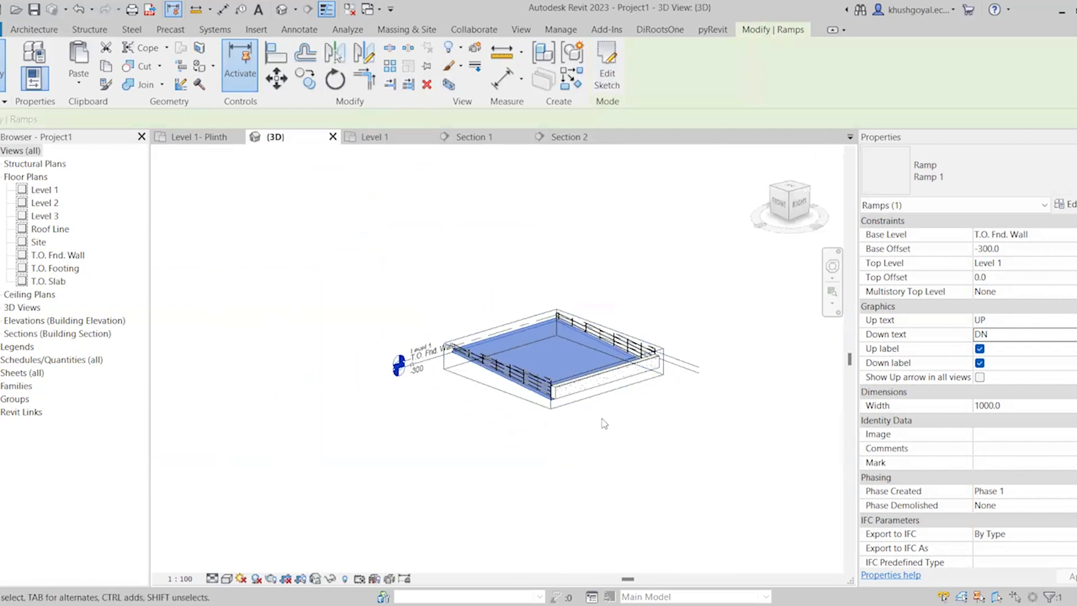
{"action": "left_click", "coordinate": [577, 409]}
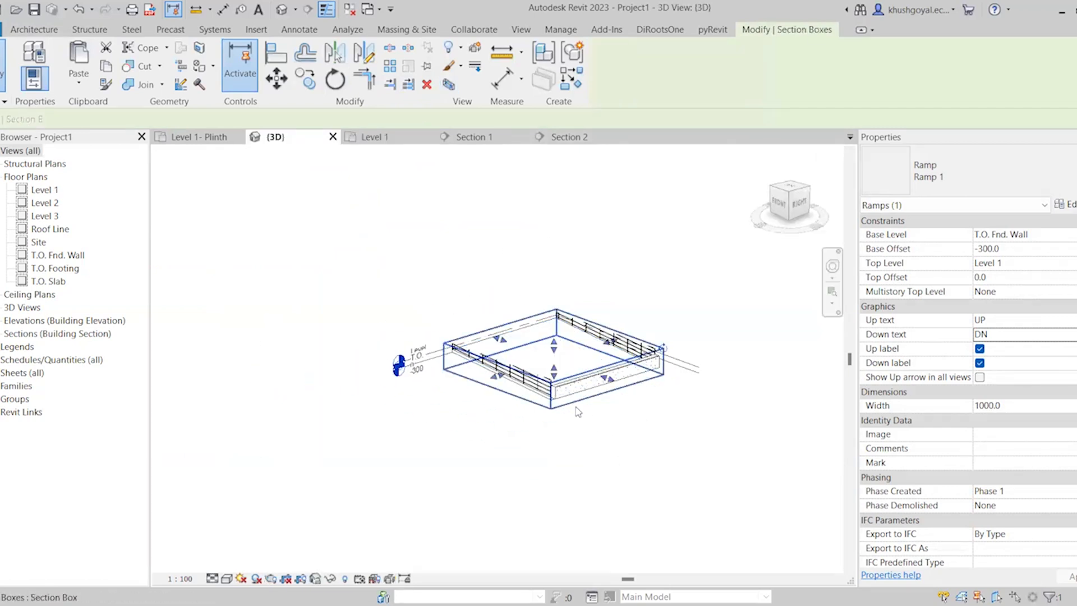
{"action": "key", "text": "Escape"}
{"action": "left_click", "coordinate": [980, 490]}
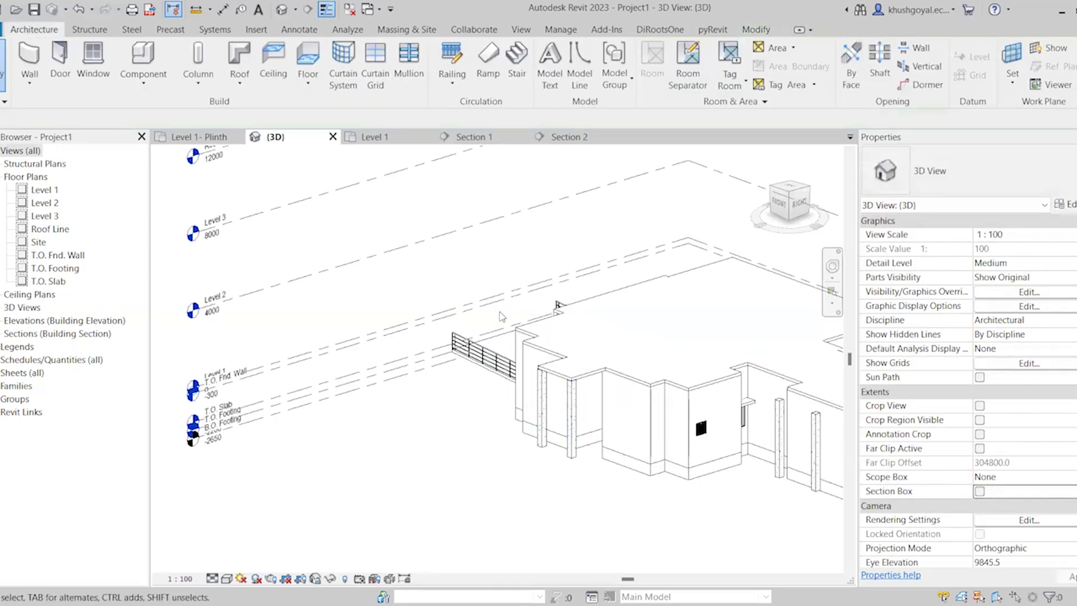
{"action": "scroll", "coordinate": [502, 314], "scroll_direction": "down", "scroll_amount": 2}
{"action": "middle_click_drag", "start_coordinate": [413, 418], "coordinate": [595, 440], "text": "shift"}
{"action": "scroll", "coordinate": [583, 468], "scroll_direction": "up", "scroll_amount": 4}
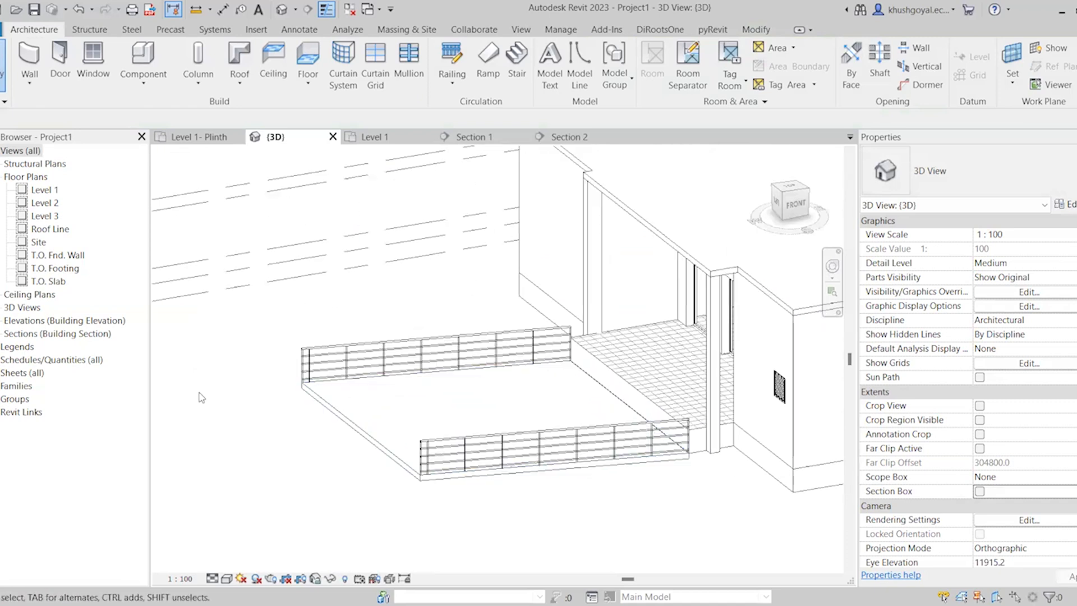
Flip the ramp's slope direction in the Level 1 plan and check the ramp in the 3D view
{"action": "left_click", "coordinate": [360, 392]}
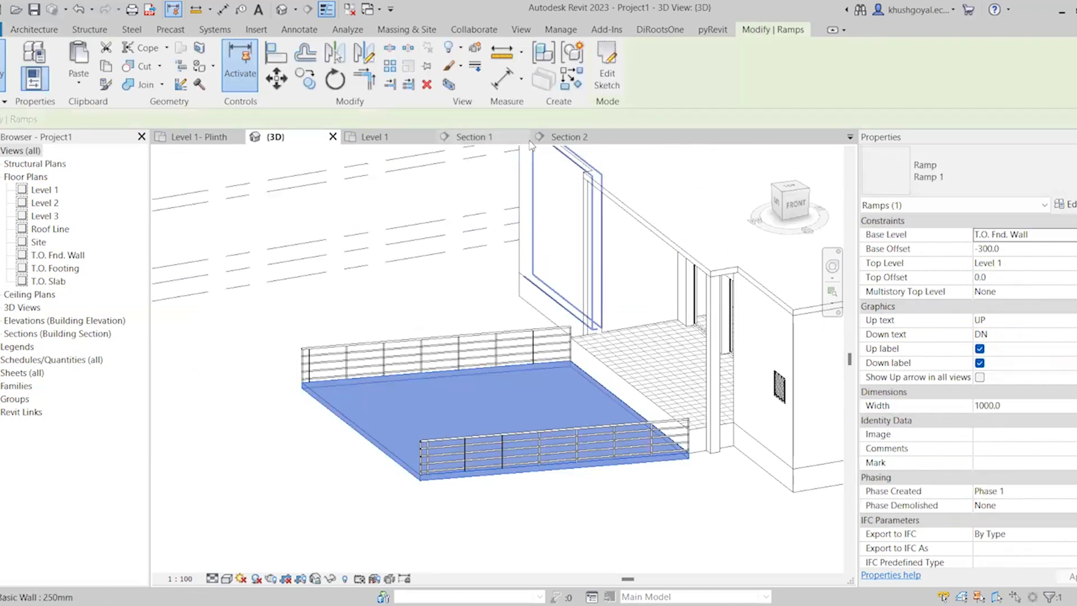
{"action": "left_click", "coordinate": [392, 139]}
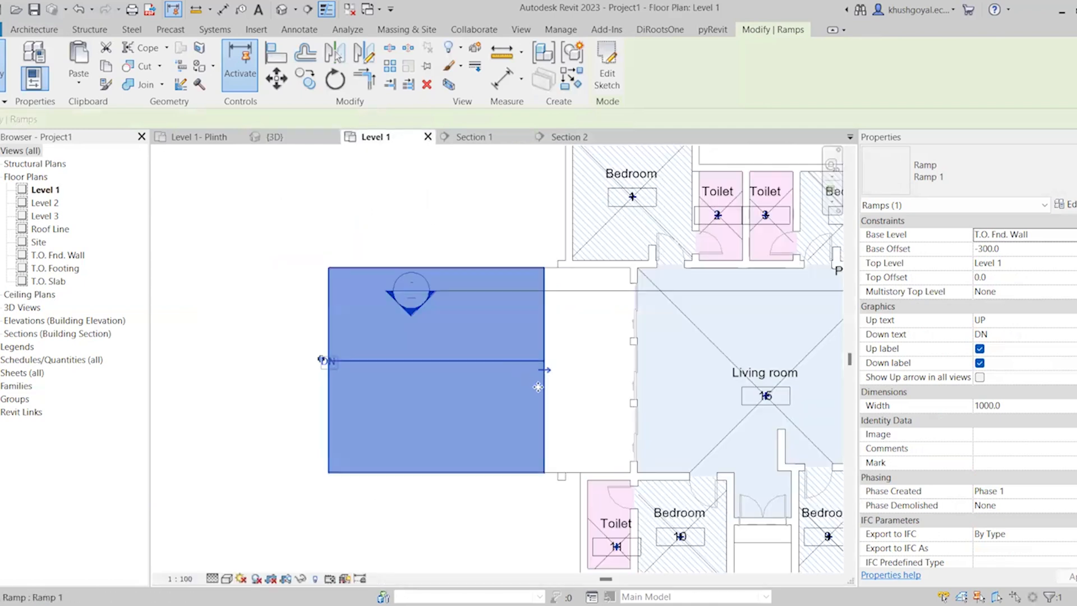
{"action": "scroll", "coordinate": [544, 373], "scroll_direction": "up", "scroll_amount": 4}
{"action": "left_click", "coordinate": [553, 357]}
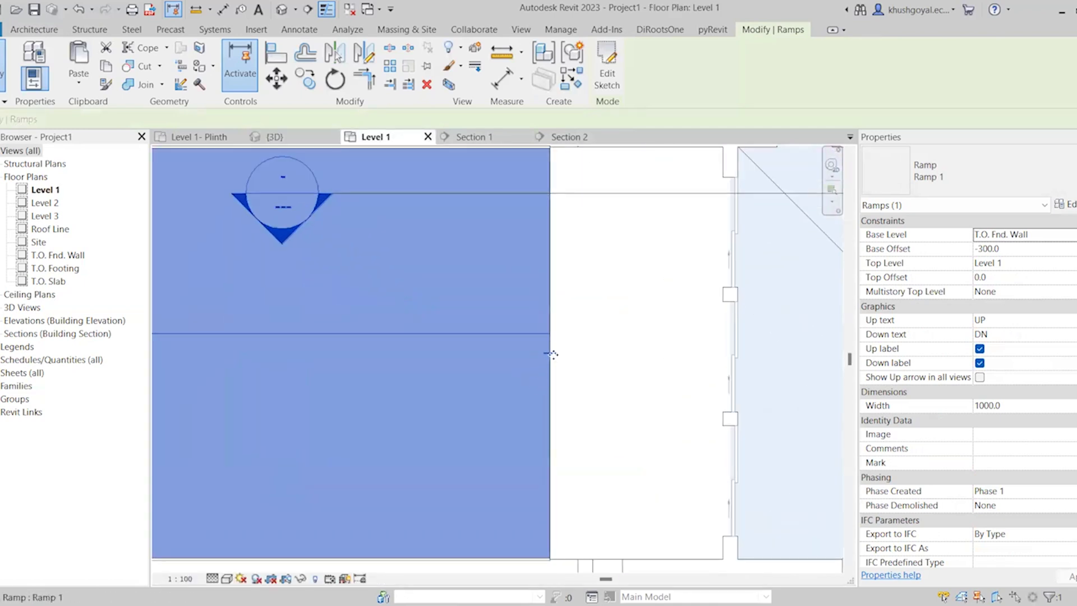
{"action": "left_click", "coordinate": [270, 137]}
{"action": "scroll", "coordinate": [537, 430], "scroll_direction": "down", "scroll_amount": 1}
{"action": "left_click", "coordinate": [565, 428]}
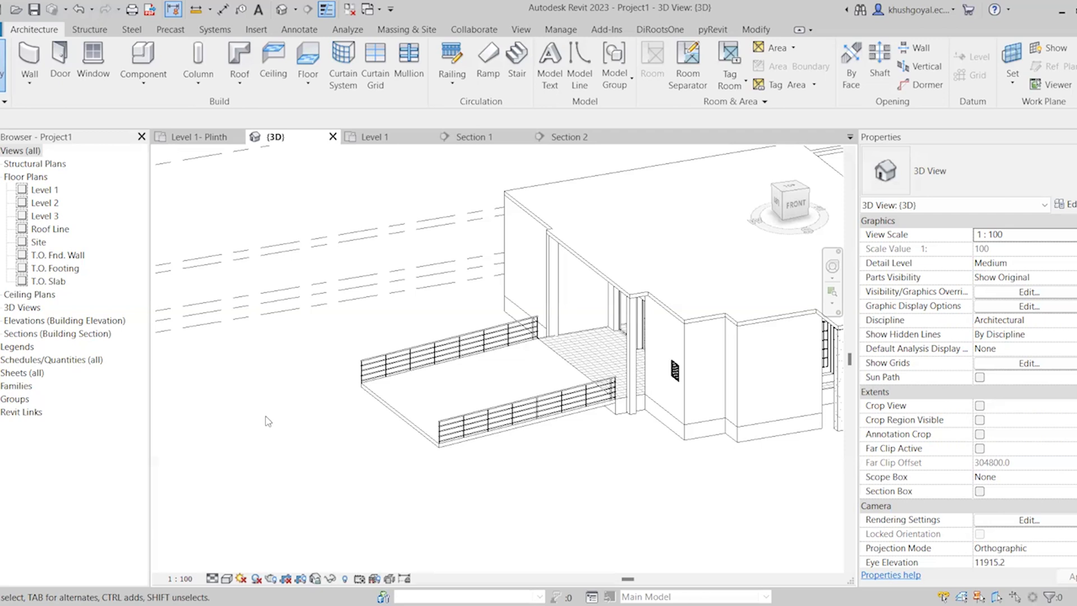
Change the entrance ramp type's shape from Thick to Solid and check the ramp in the 3D view
{"action": "left_click", "coordinate": [484, 417]}
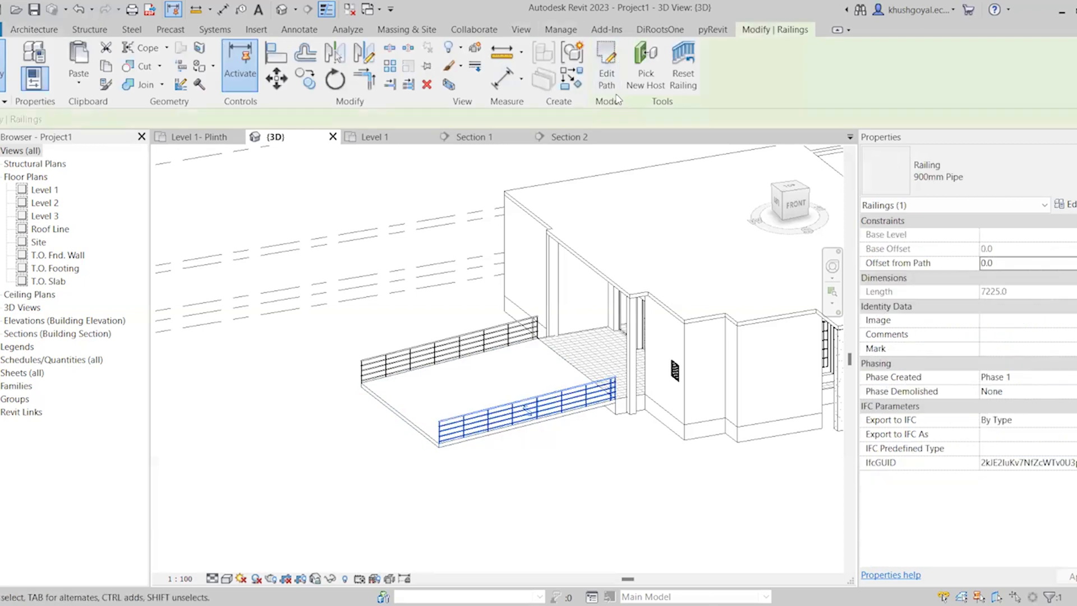
{"action": "left_click", "coordinate": [632, 470]}
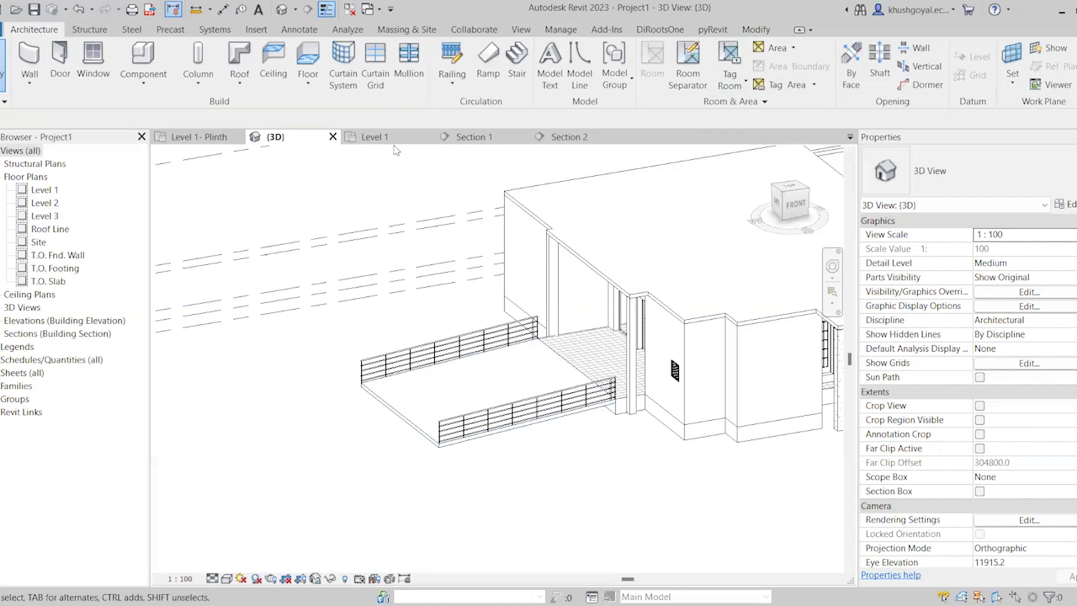
{"action": "left_click", "coordinate": [375, 137]}
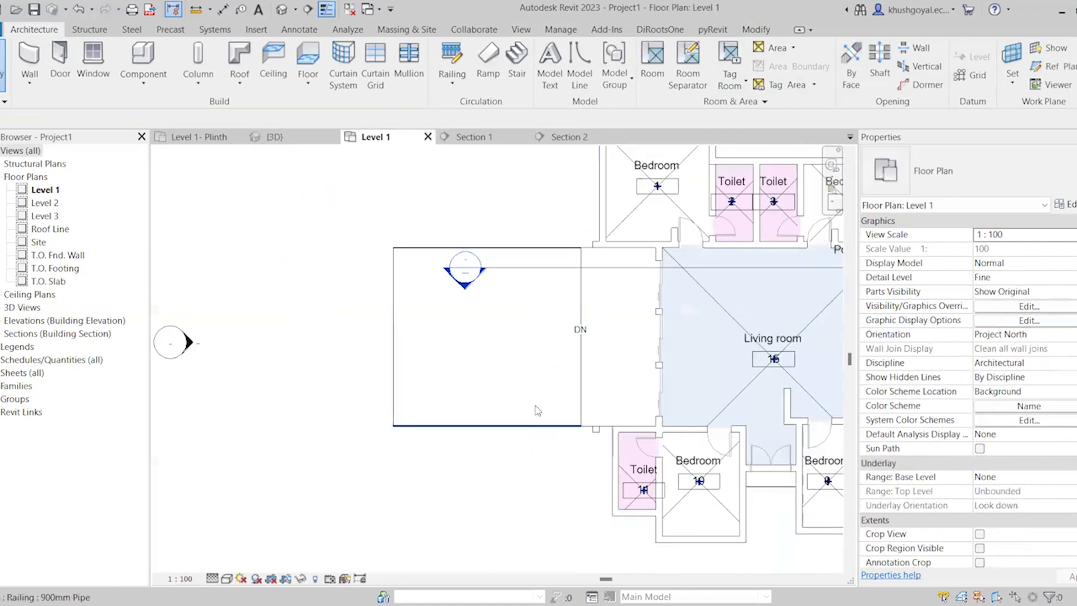
{"action": "left_click", "coordinate": [535, 410]}
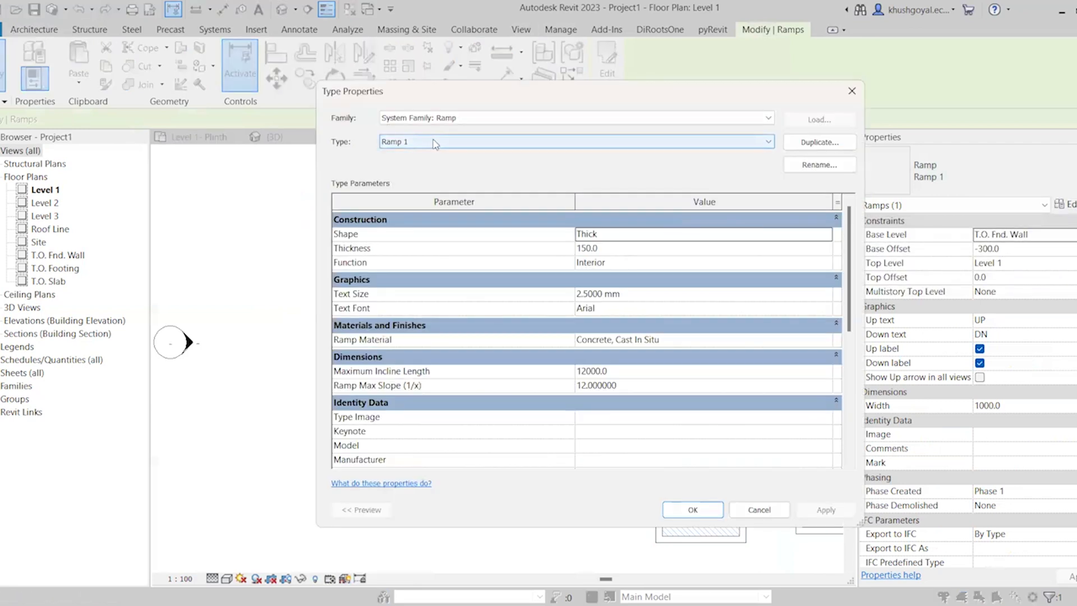
{"action": "left_click", "coordinate": [676, 240]}
{"action": "left_click", "coordinate": [827, 234]}
{"action": "left_click", "coordinate": [730, 261]}
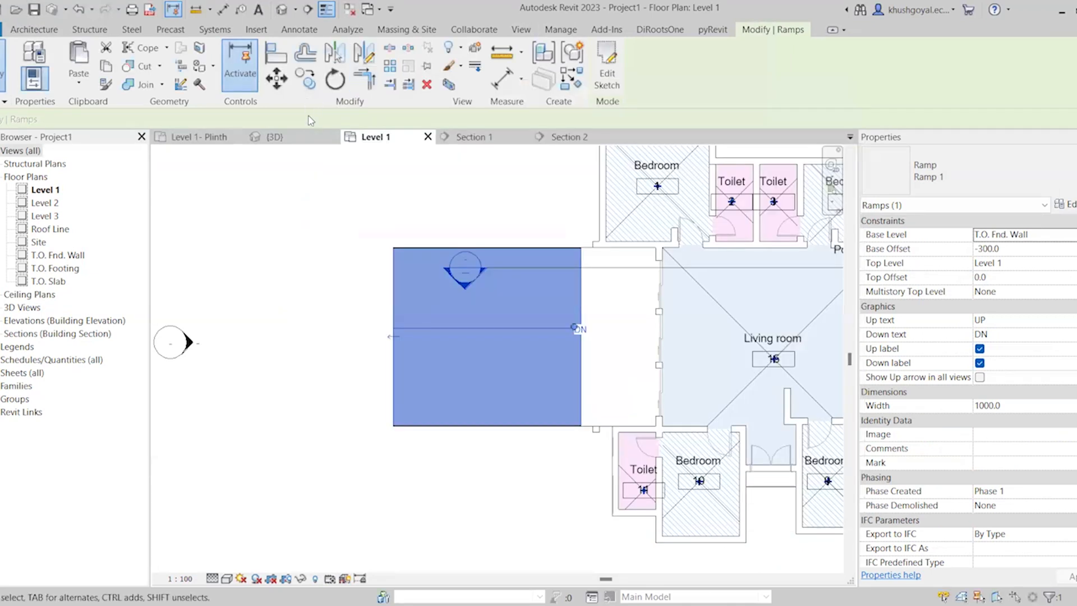
{"action": "left_click", "coordinate": [255, 136]}
{"action": "left_click", "coordinate": [568, 497]}
{"action": "scroll", "coordinate": [558, 444], "scroll_direction": "up", "scroll_amount": 5}
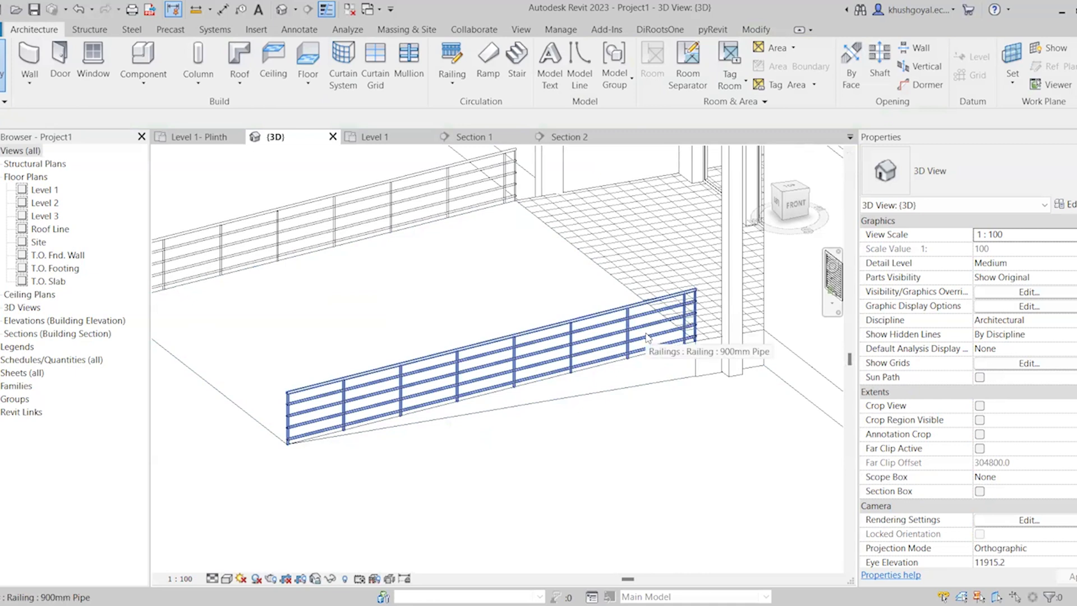
Set the entrance ramp type's maximum slope (1/x) to 10
{"action": "left_click", "coordinate": [664, 372]}
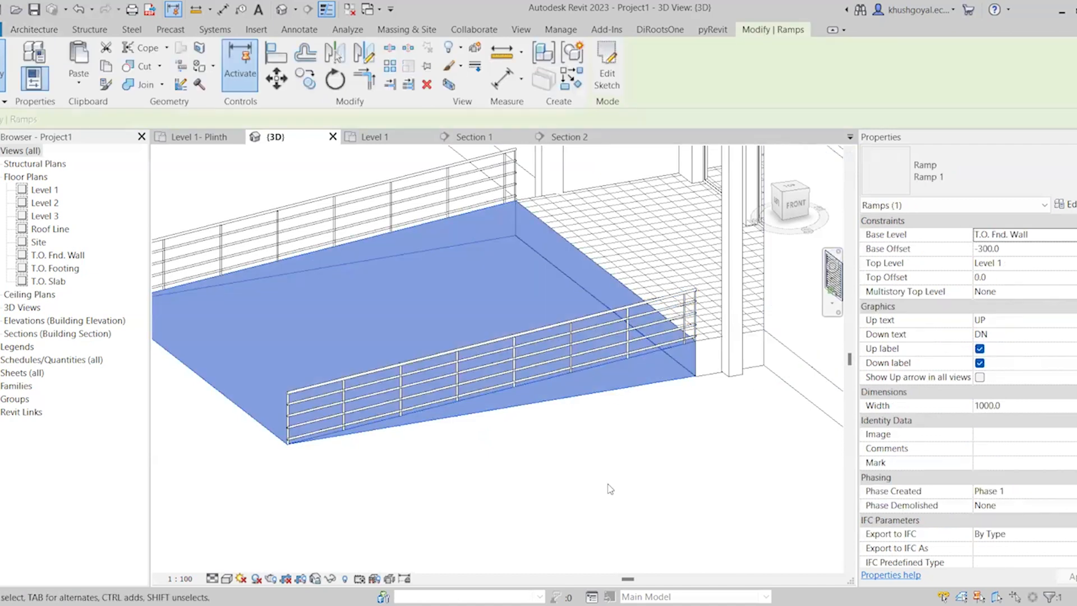
{"action": "left_click", "coordinate": [1067, 205]}
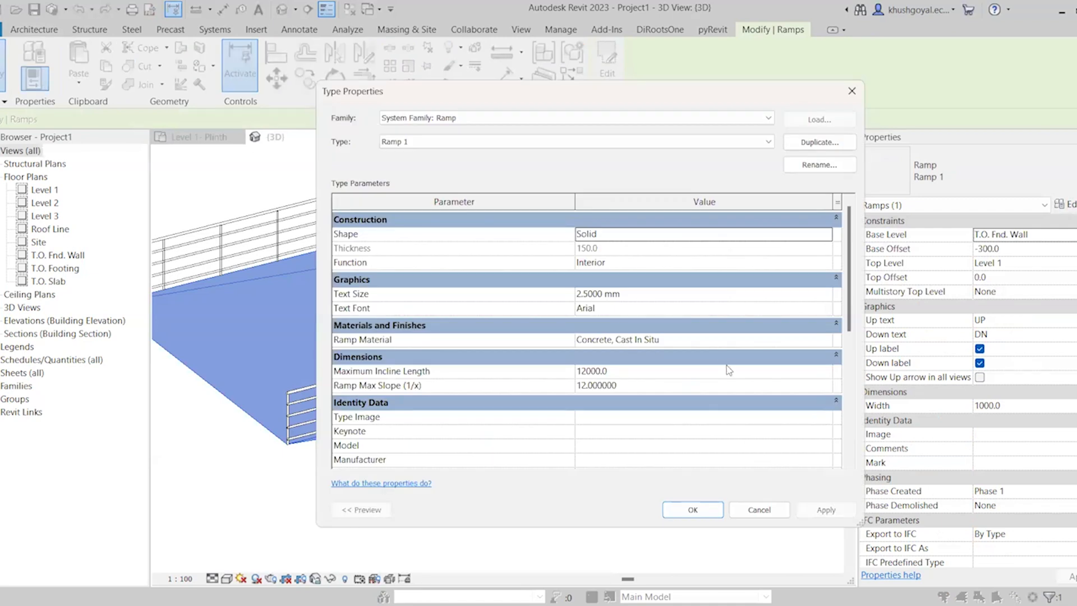
{"action": "left_click", "coordinate": [676, 386]}
{"action": "type", "text": "10"}
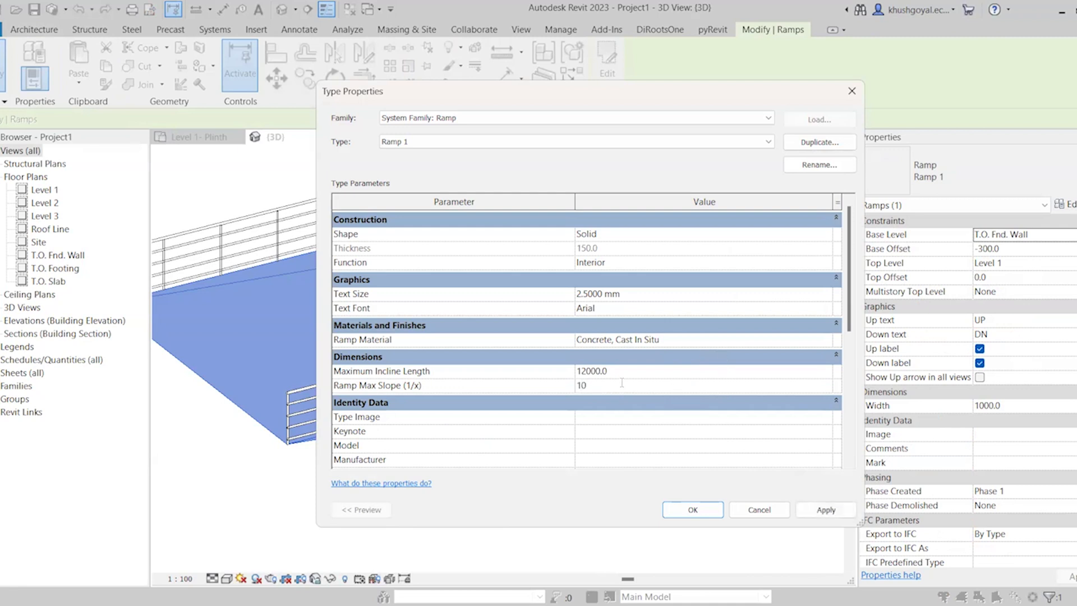
{"action": "left_click", "coordinate": [709, 509]}
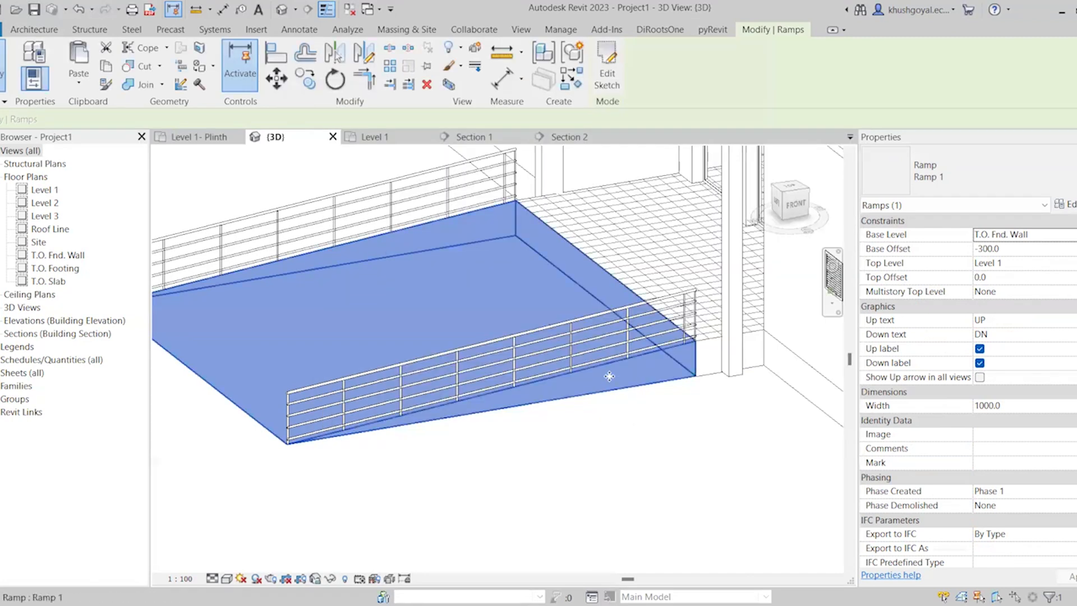
{"action": "key", "text": "Escape"}
Set the entrance ramp type's maximum incline length to 10000 mm and inspect the ramp in the 3D view
{"action": "left_click", "coordinate": [534, 400]}
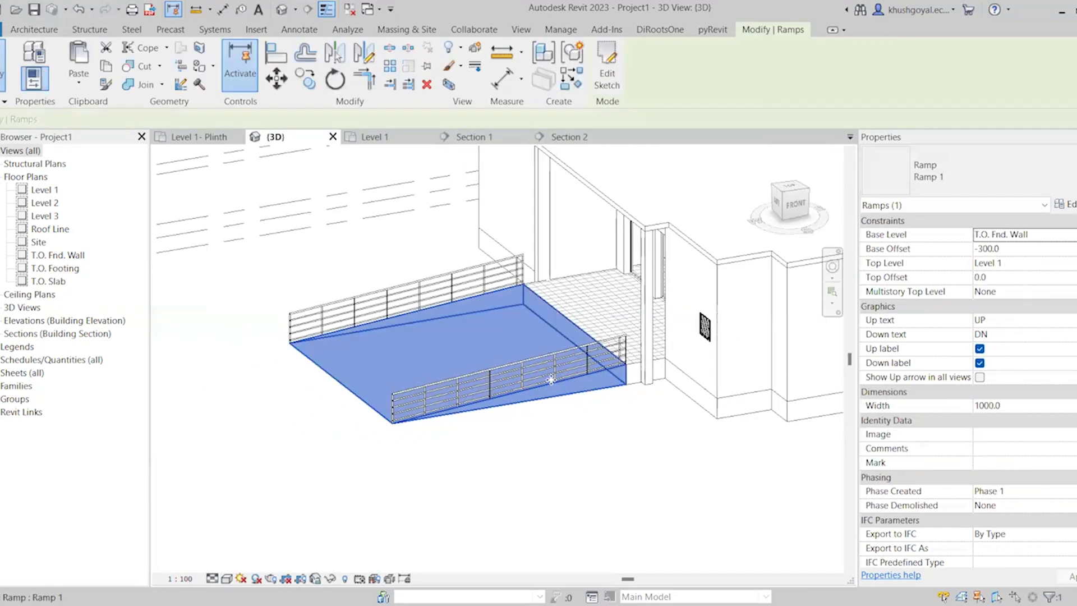
{"action": "scroll", "coordinate": [649, 292], "scroll_direction": "up", "scroll_amount": 2}
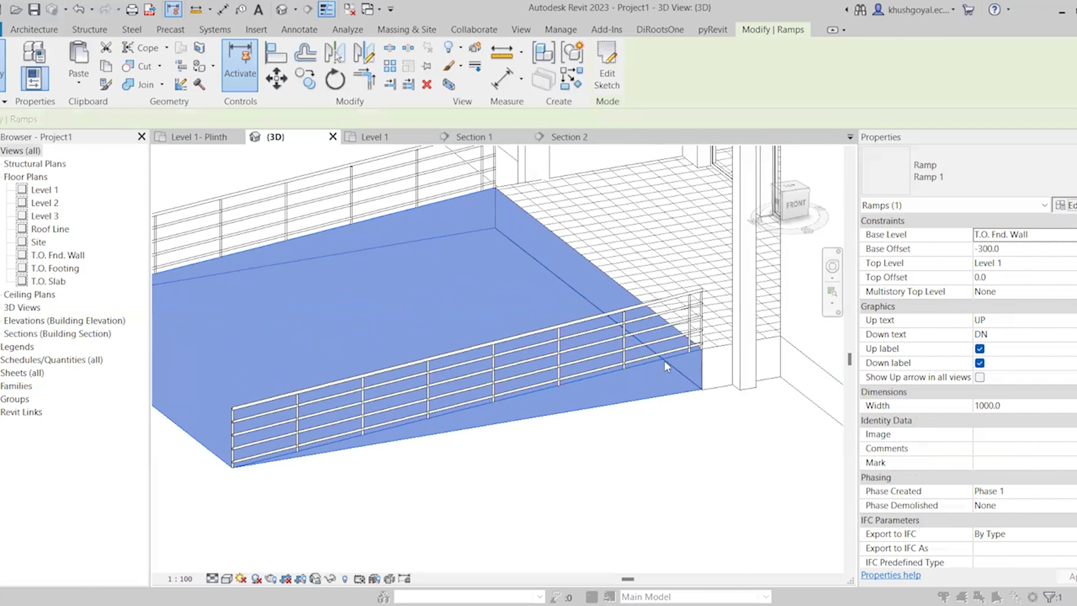
{"action": "left_click", "coordinate": [662, 370]}
{"action": "type", "text": "10000"}
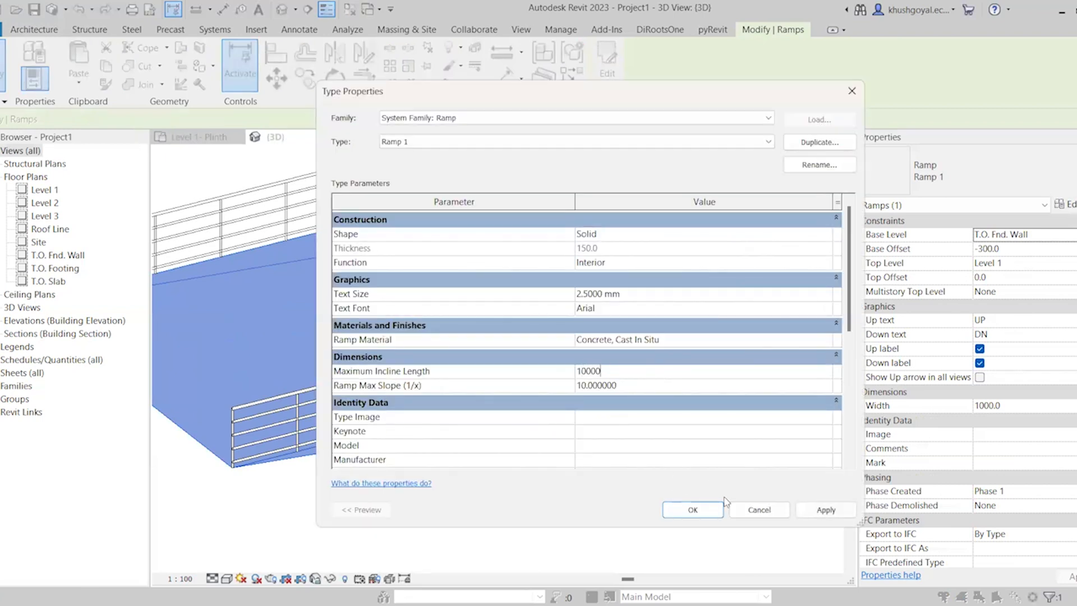
{"action": "left_click", "coordinate": [822, 509]}
{"action": "left_click", "coordinate": [691, 512]}
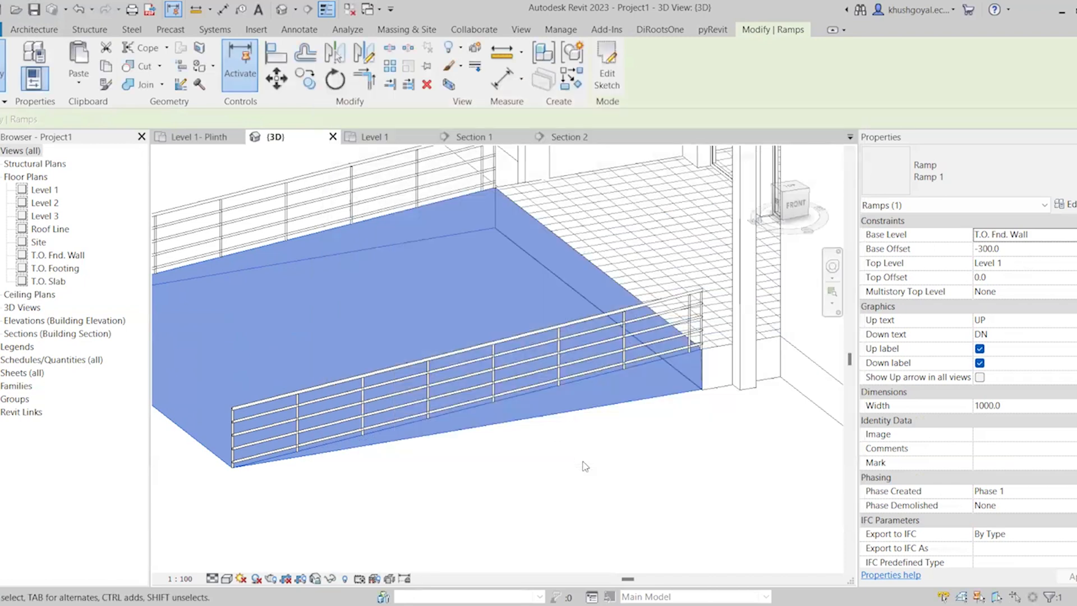
{"action": "left_click", "coordinate": [583, 464]}
{"action": "left_click", "coordinate": [615, 408]}
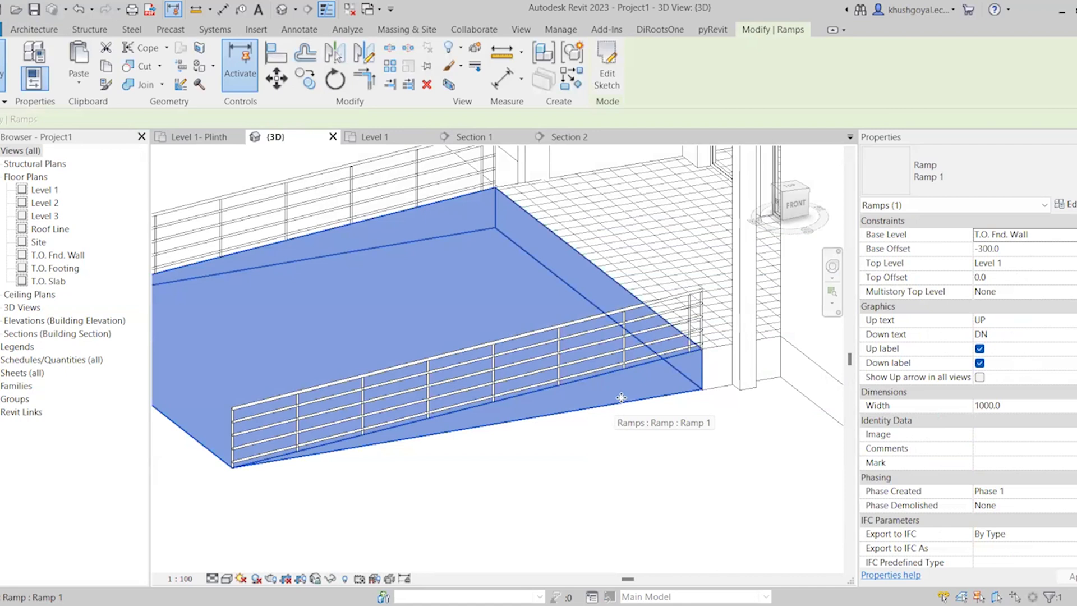
{"action": "scroll", "coordinate": [588, 391], "scroll_direction": "down", "scroll_amount": 3}
{"action": "scroll", "coordinate": [588, 391], "scroll_direction": "up", "scroll_amount": 3}
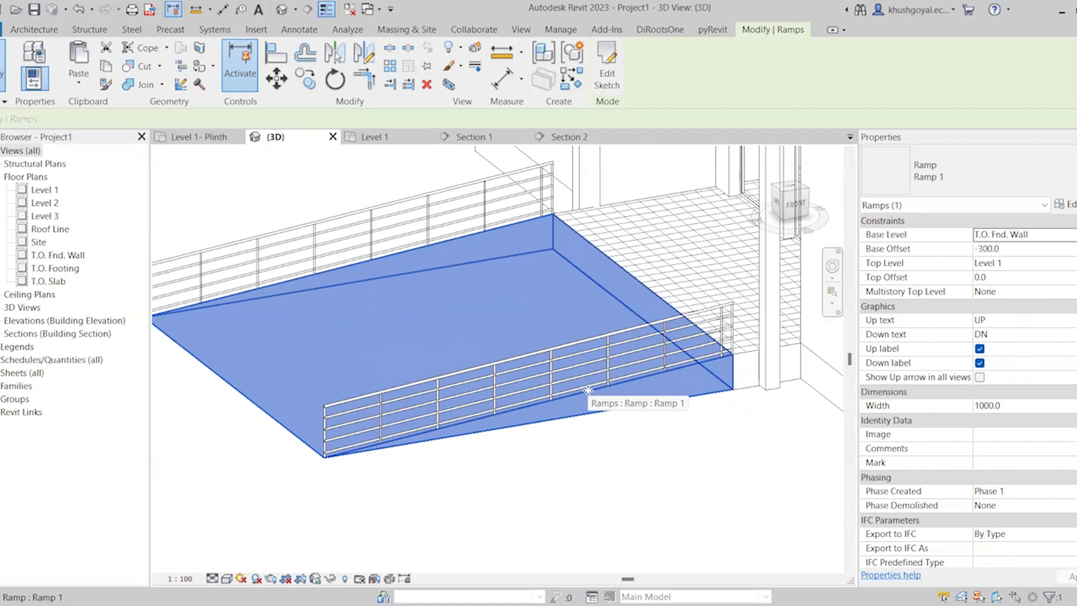
Start a new ramp sketch in the Level 1 plan, using boundary lines instead of a run
{"action": "left_click", "coordinate": [375, 136]}
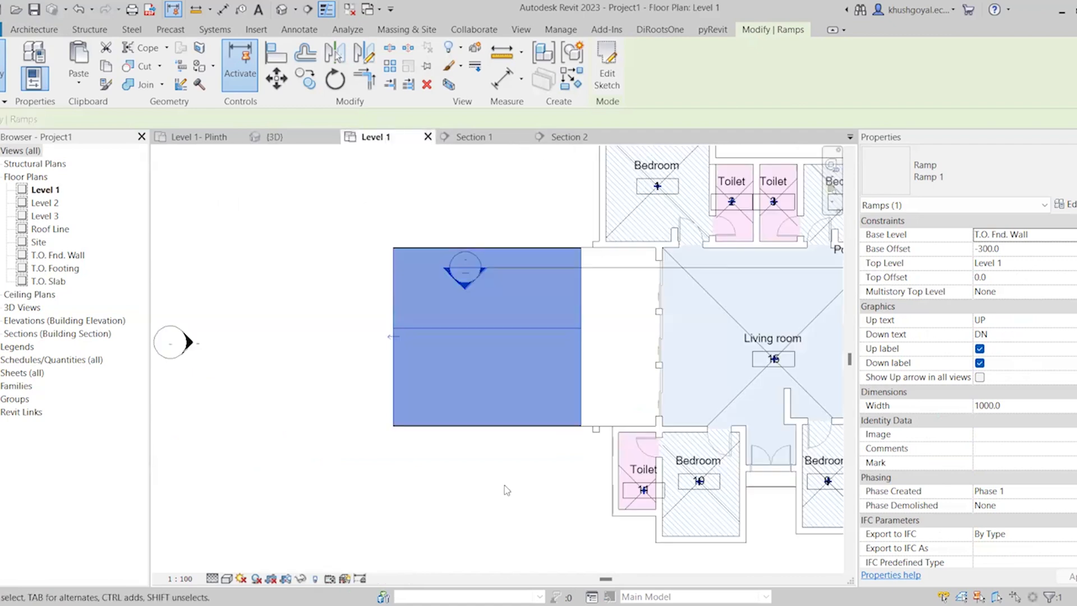
{"action": "scroll", "coordinate": [504, 486], "scroll_direction": "down", "scroll_amount": 2}
{"action": "scroll", "coordinate": [545, 322], "scroll_direction": "up", "scroll_amount": 3}
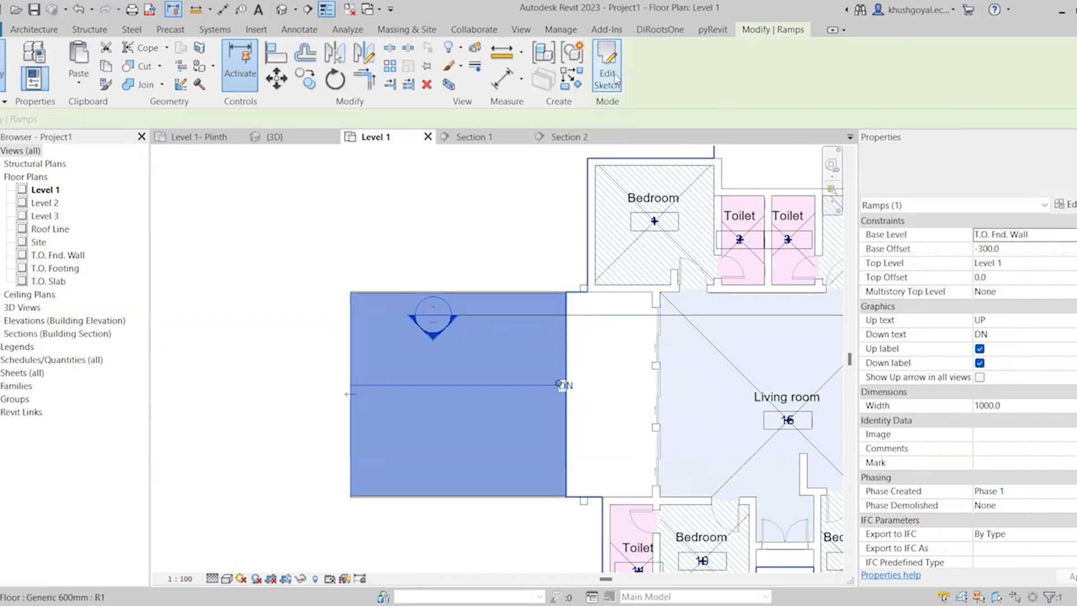
{"action": "scroll", "coordinate": [471, 201], "scroll_direction": "down", "scroll_amount": 4}
{"action": "left_click", "coordinate": [348, 404]}
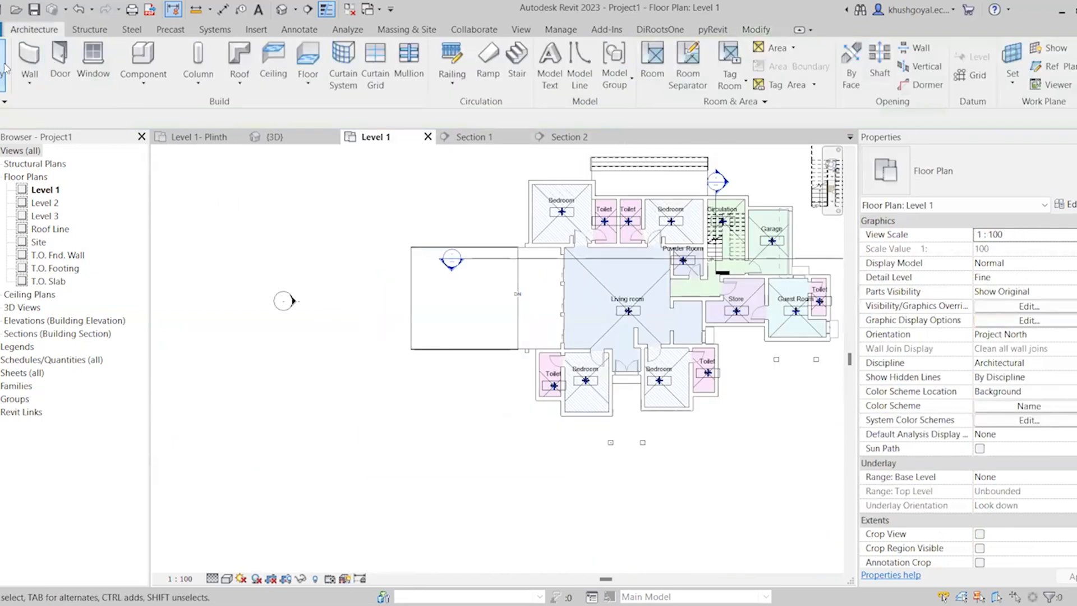
{"action": "left_click", "coordinate": [488, 78]}
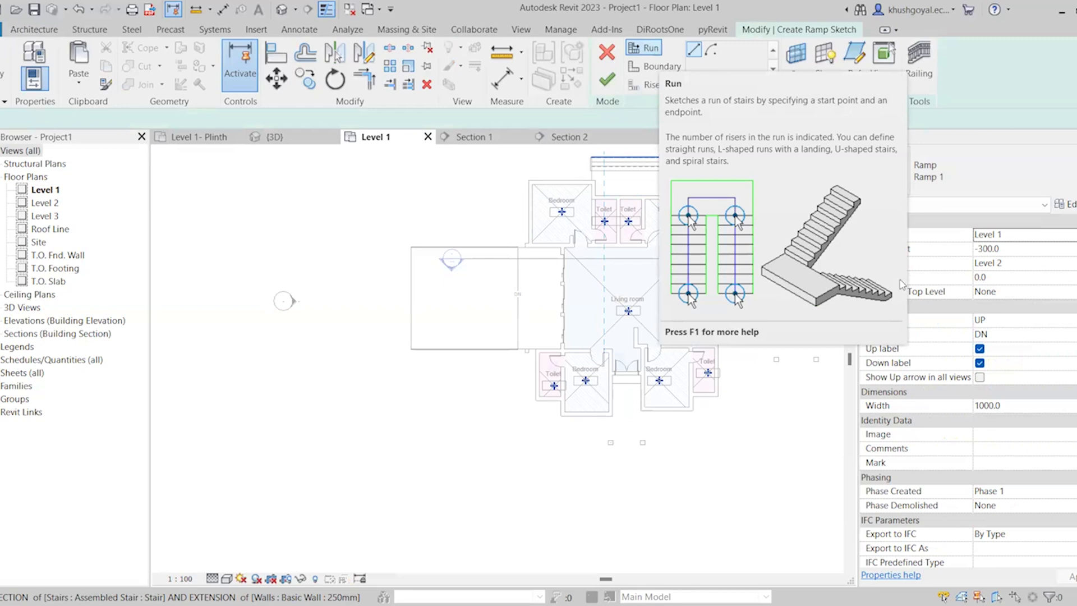
{"action": "left_click", "coordinate": [683, 67]}
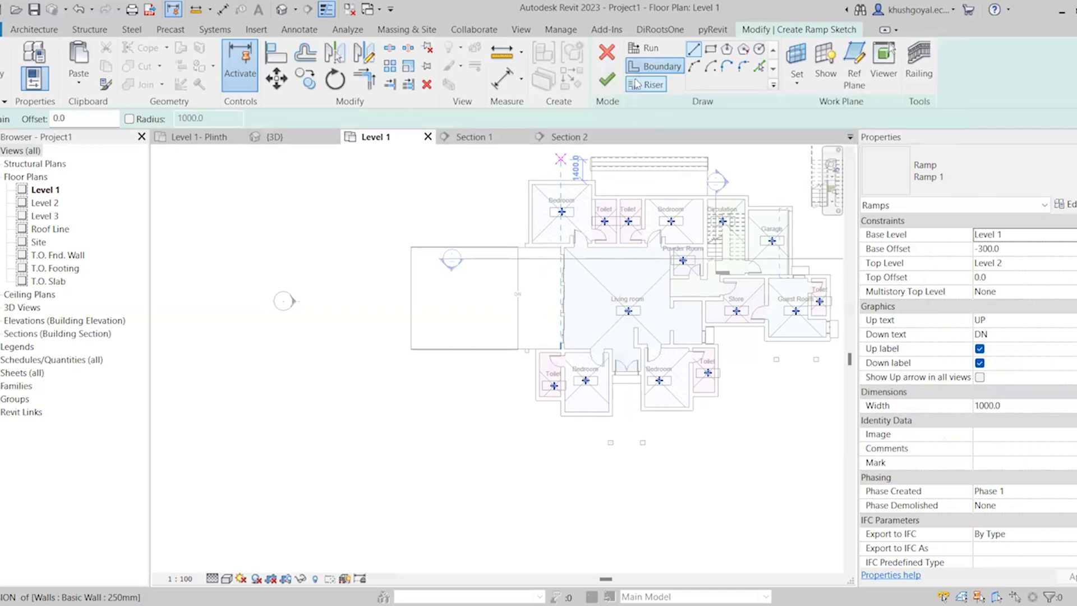
Set the new ramp's base level to T.O. Fnd. Wall and its top level to Level 1
{"action": "left_click", "coordinate": [1041, 236]}
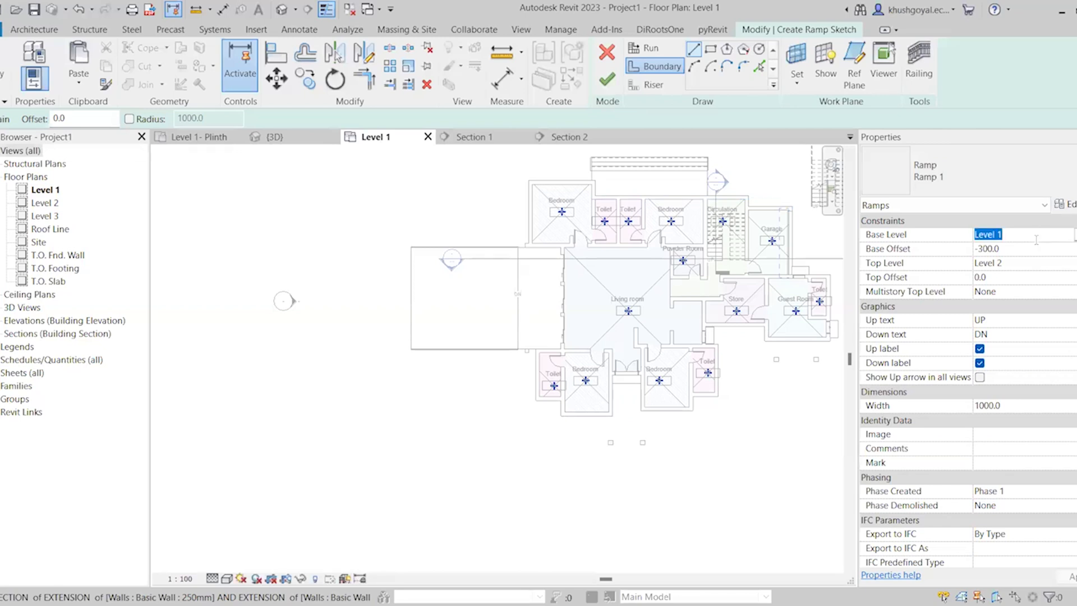
{"action": "type", "text": "To"}
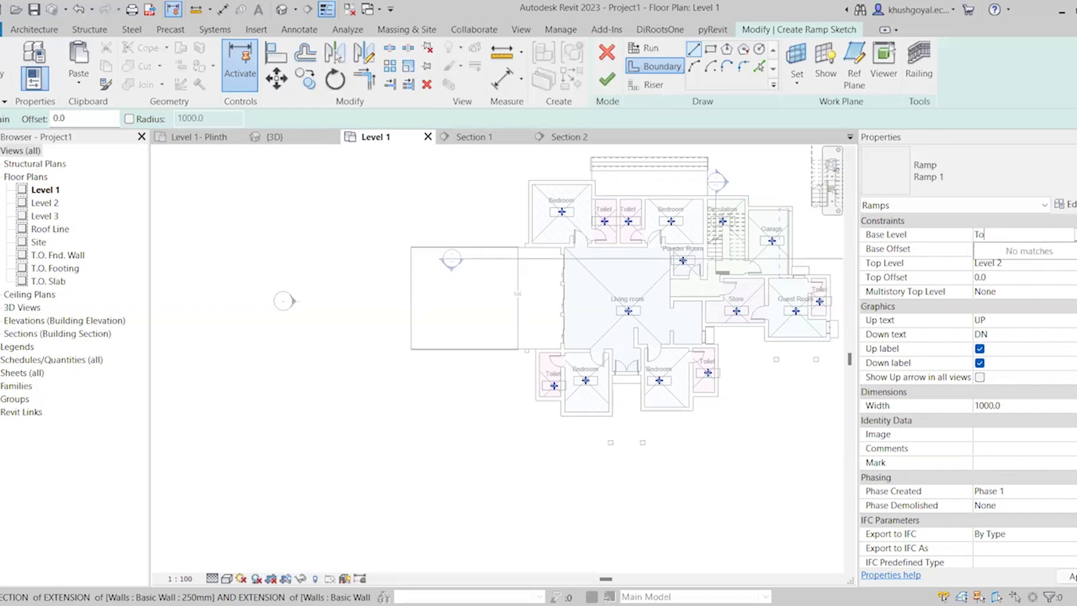
{"action": "left_click", "coordinate": [1075, 235]}
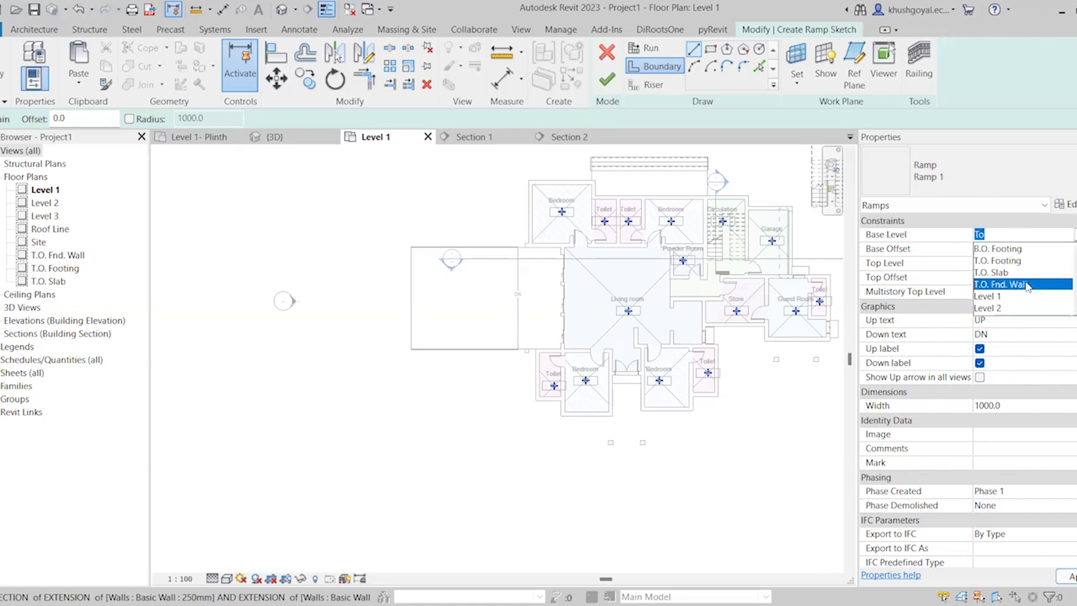
{"action": "left_click", "coordinate": [1028, 285]}
{"action": "left_click", "coordinate": [1026, 265]}
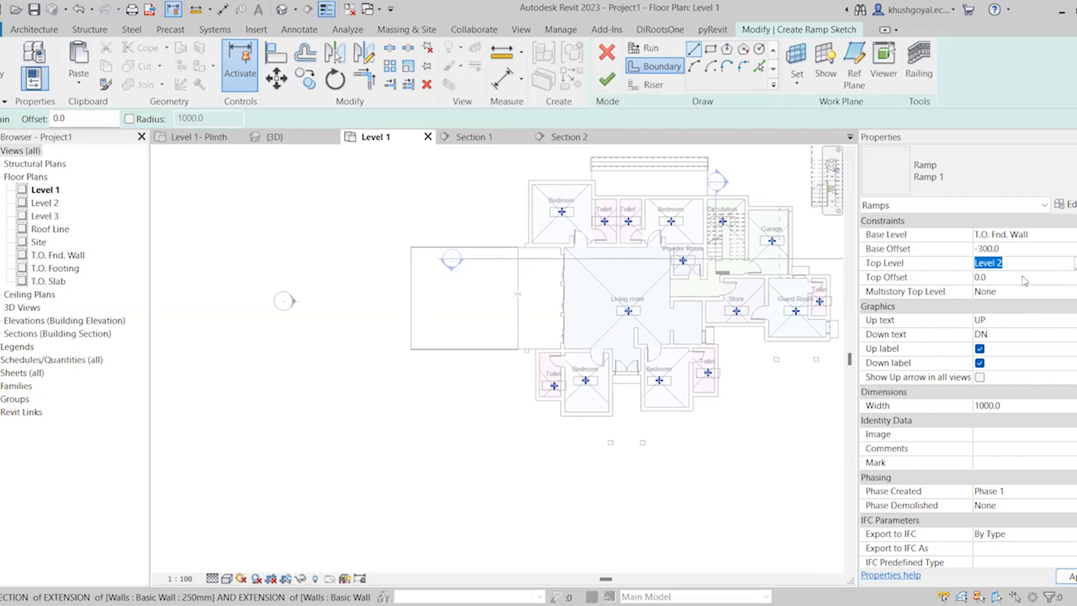
{"action": "left_click", "coordinate": [1021, 405]}
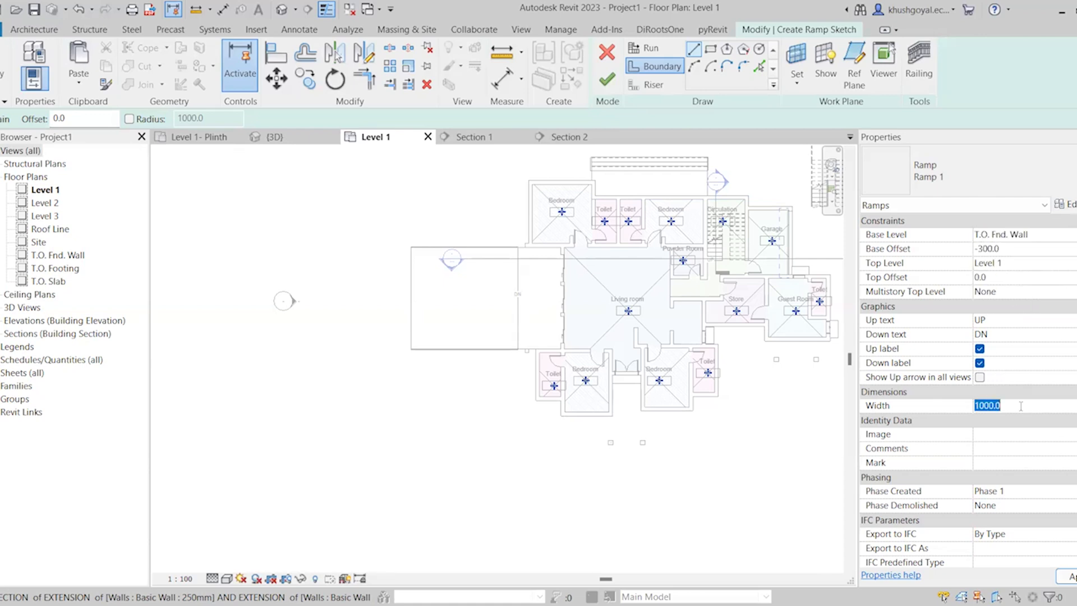
{"action": "scroll", "coordinate": [1019, 334], "scroll_direction": "down", "scroll_amount": 1}
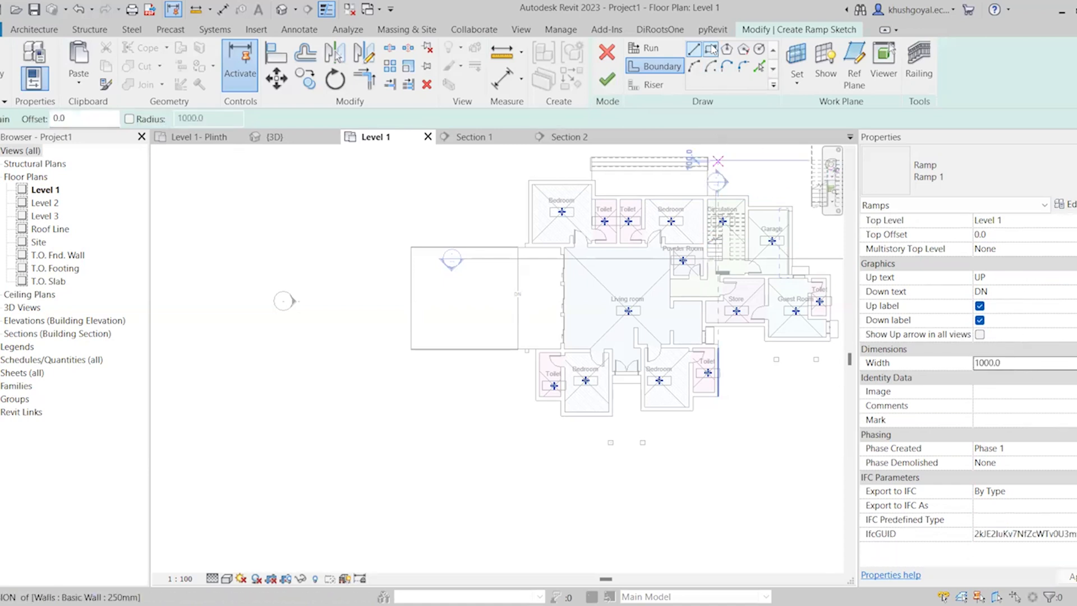
{"action": "middle_click_drag", "start_coordinate": [525, 413], "coordinate": [731, 238]}
{"action": "scroll", "coordinate": [542, 409], "scroll_direction": "up", "scroll_amount": 1}
{"action": "left_click", "coordinate": [635, 342]}
{"action": "left_click", "coordinate": [761, 342]}
{"action": "scroll", "coordinate": [731, 394], "scroll_direction": "down", "scroll_amount": 3}
{"action": "scroll", "coordinate": [741, 409], "scroll_direction": "up", "scroll_amount": 3}
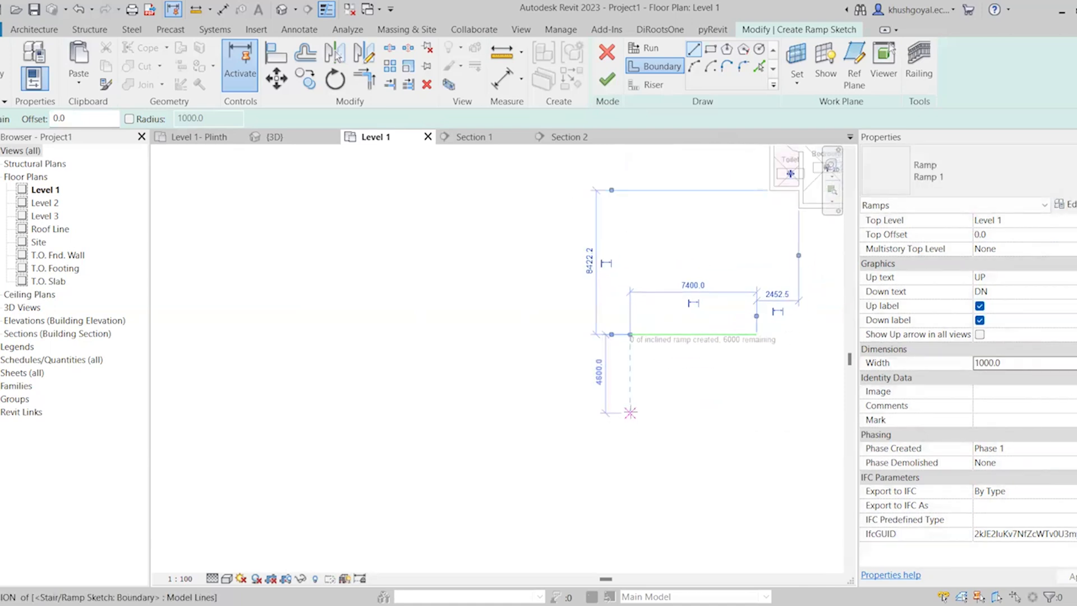
{"action": "left_click", "coordinate": [631, 413]}
{"action": "key", "text": "ctrl+z"}
Draw an L-shaped ramp boundary below the house, with a horizontal line and a vertical line about 7450 mm long rising from its right end
{"action": "scroll", "coordinate": [481, 375], "scroll_direction": "down", "scroll_amount": 2}
{"action": "scroll", "coordinate": [548, 387], "scroll_direction": "up", "scroll_amount": 1}
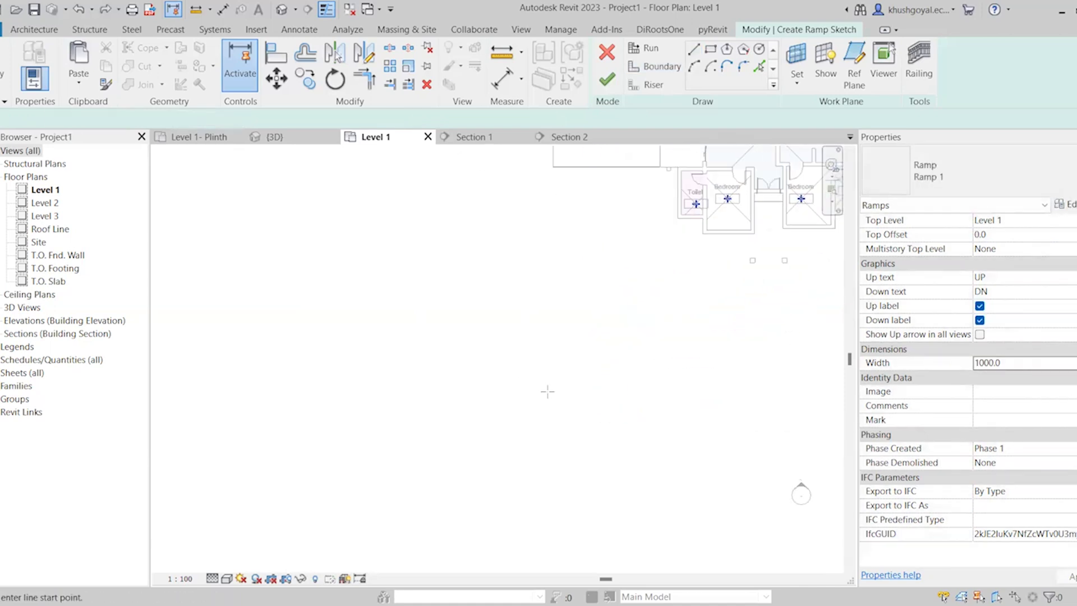
{"action": "left_click", "coordinate": [542, 397]}
{"action": "left_click", "coordinate": [639, 396]}
{"action": "left_click", "coordinate": [640, 286]}
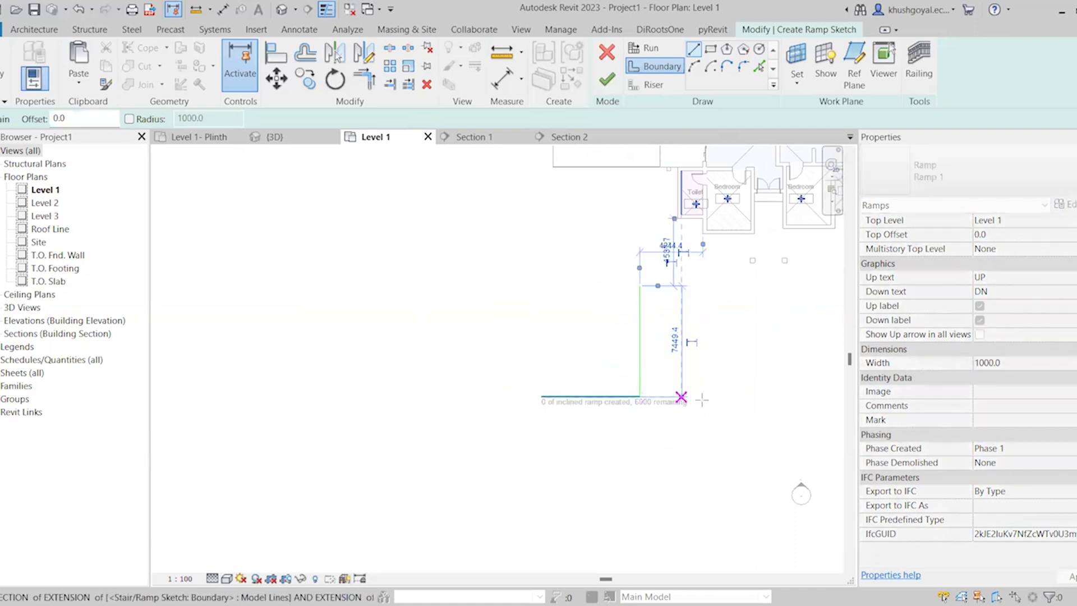
{"action": "left_click", "coordinate": [640, 396]}
Offset copies of both ramp boundary lines 2000 mm outward to form the L-shaped ramp's outer boundary
{"action": "key", "text": "o"}
{"action": "key", "text": "f"}
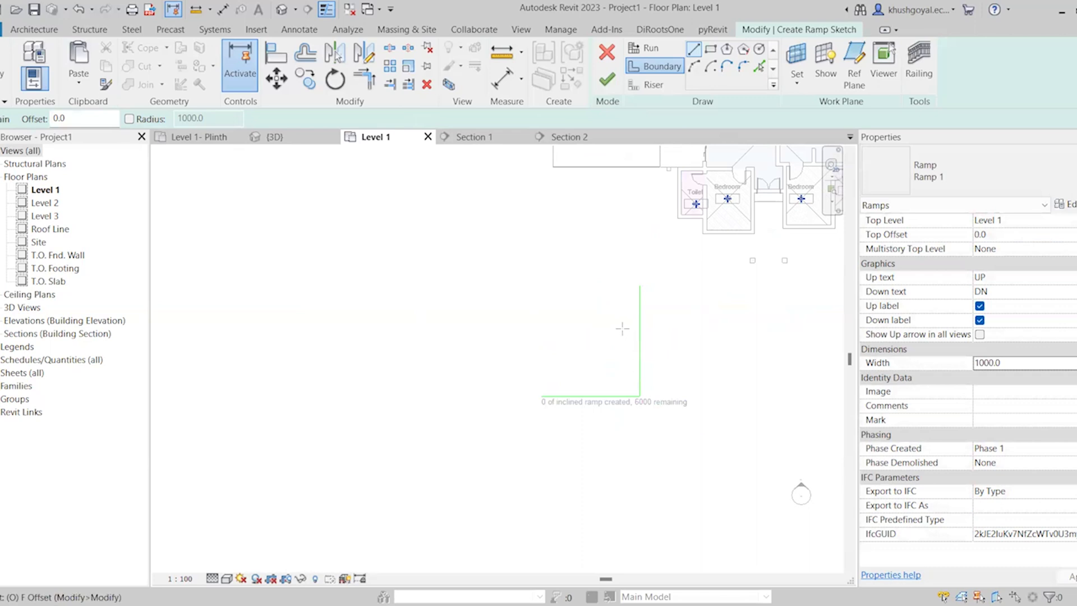
{"action": "left_click_drag", "start_coordinate": [322, 123], "coordinate": [275, 120]}
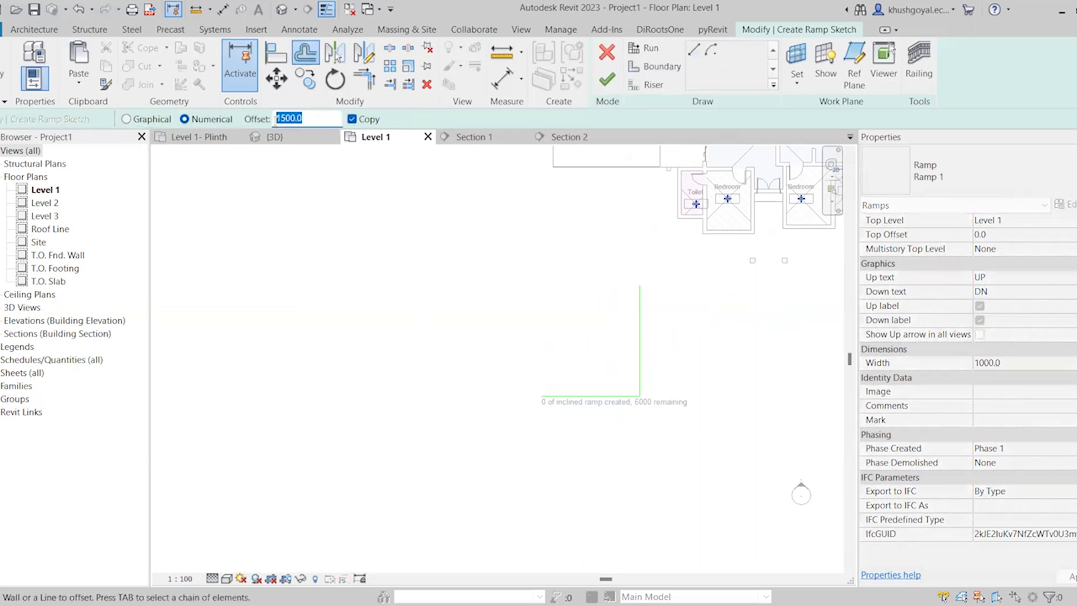
{"action": "type", "text": "2000"}
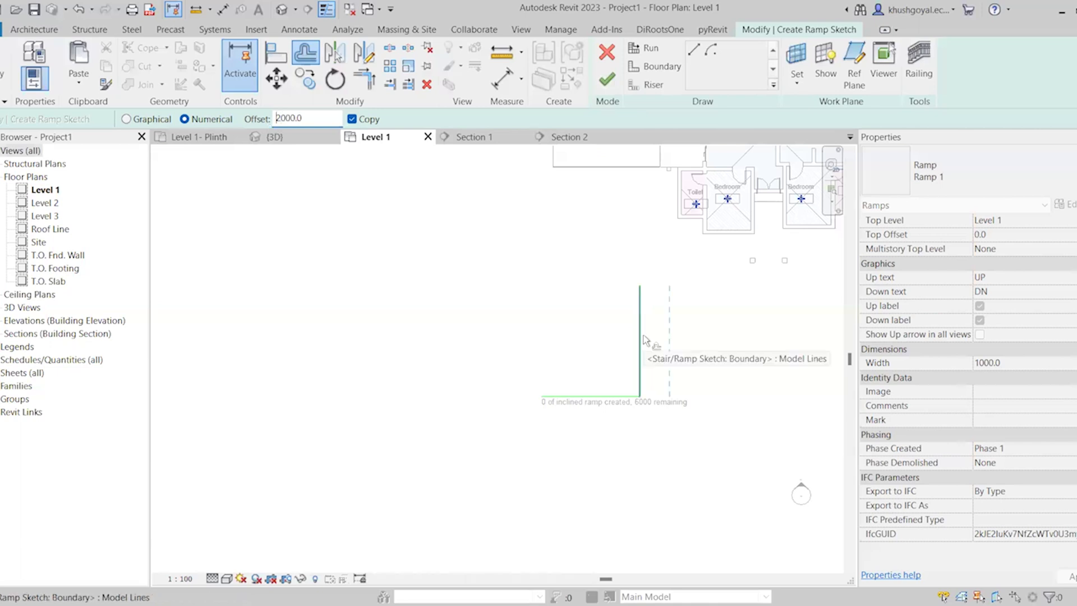
{"action": "left_click", "coordinate": [644, 340]}
{"action": "scroll", "coordinate": [628, 393], "scroll_direction": "up", "scroll_amount": 2}
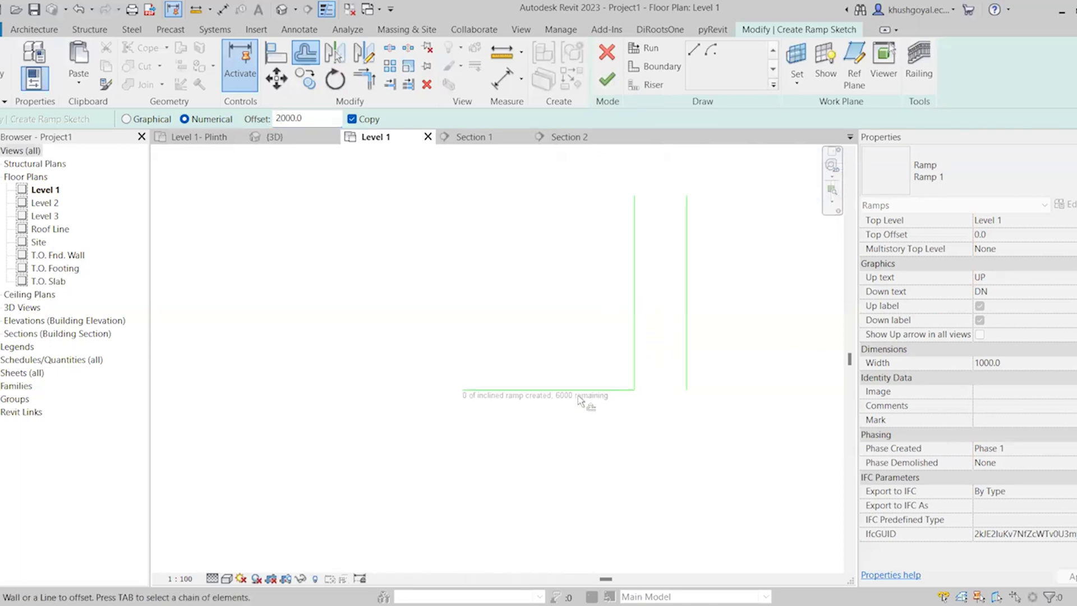
{"action": "scroll", "coordinate": [570, 436], "scroll_direction": "down", "scroll_amount": 2}
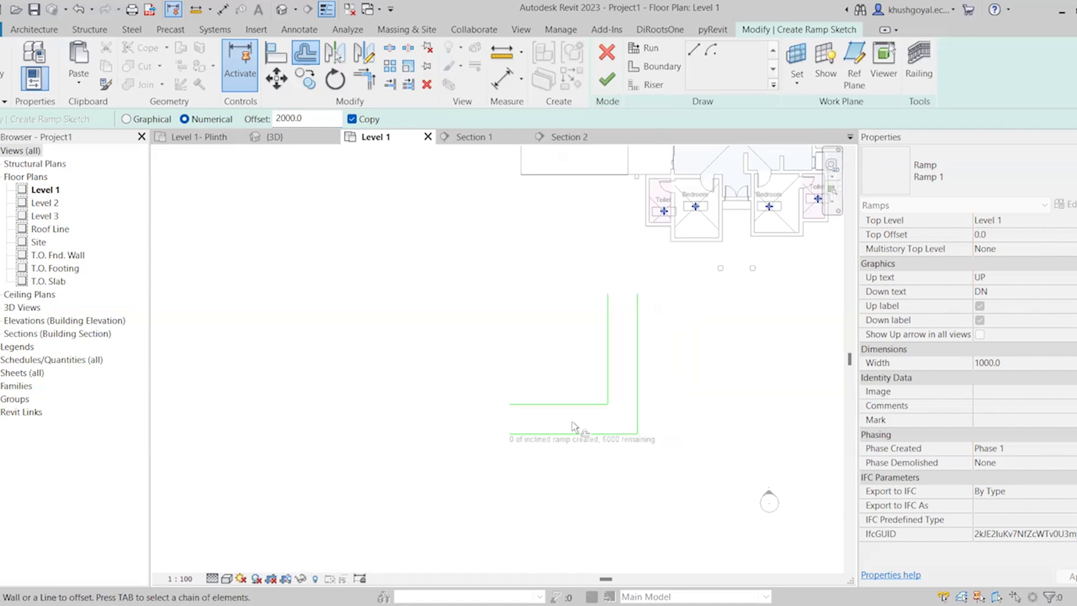
Draw a riser line across the open left end of the L-shaped ramp sketch
{"action": "key", "text": "Escape"}
{"action": "scroll", "coordinate": [602, 402], "scroll_direction": "up", "scroll_amount": 2}
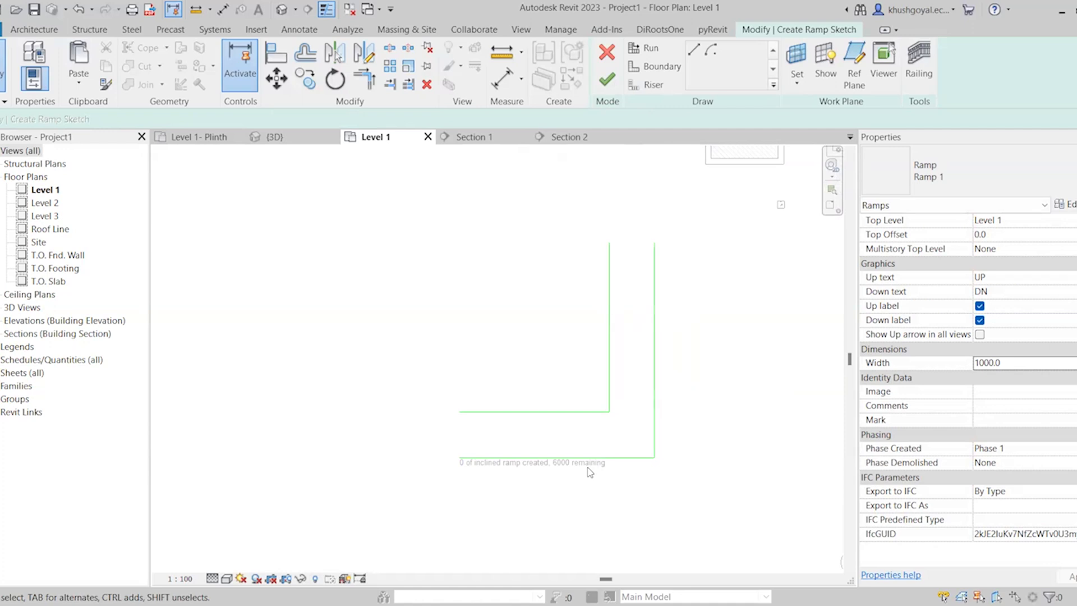
{"action": "left_click", "coordinate": [645, 88]}
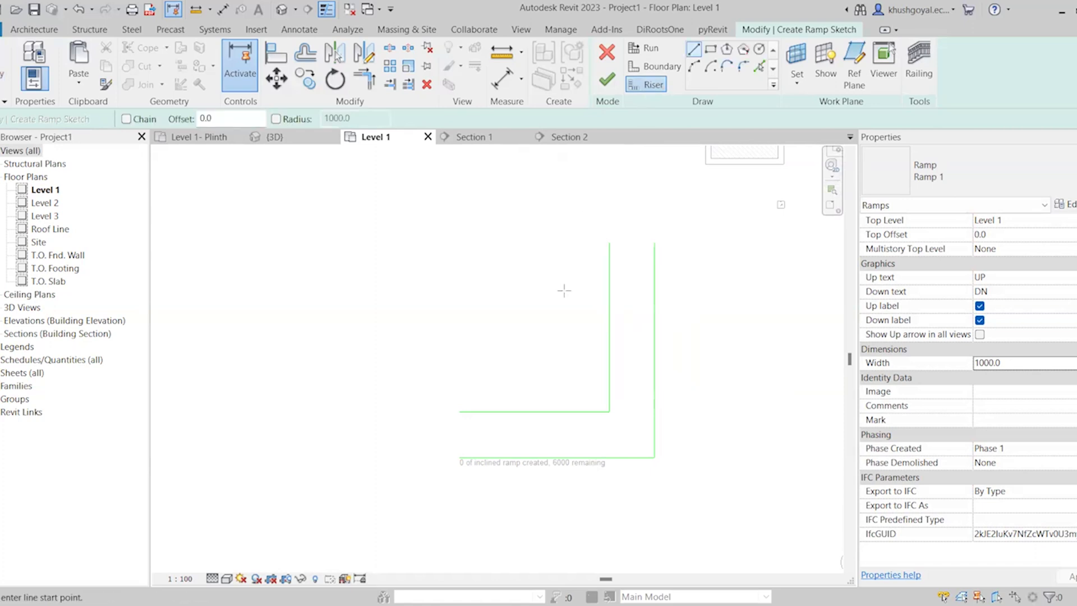
{"action": "left_click", "coordinate": [459, 412]}
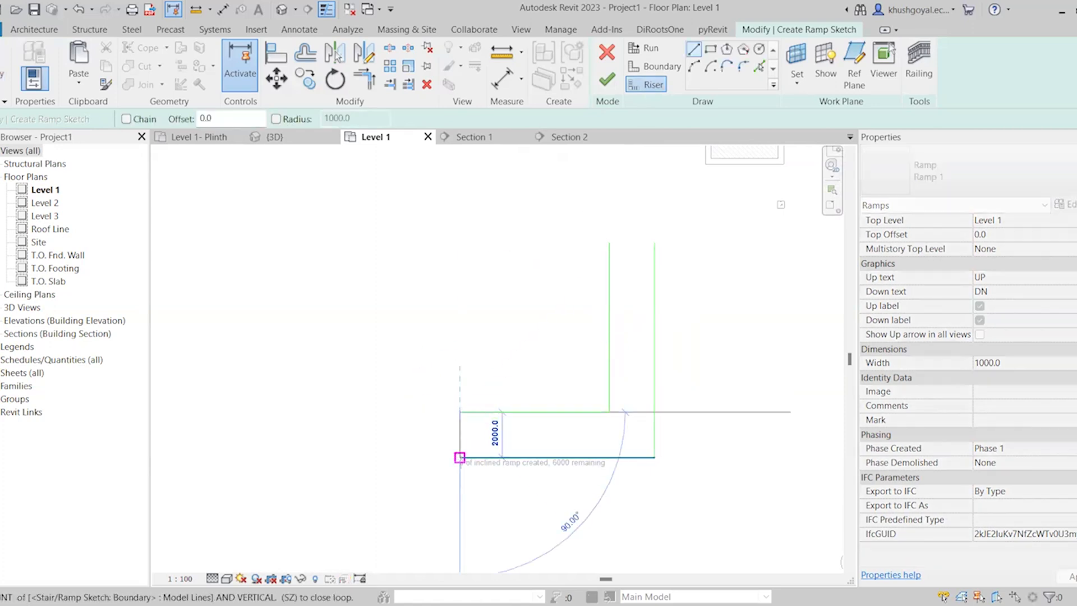
{"action": "left_click", "coordinate": [610, 412]}
{"action": "scroll", "coordinate": [687, 430], "scroll_direction": "up", "scroll_amount": 2}
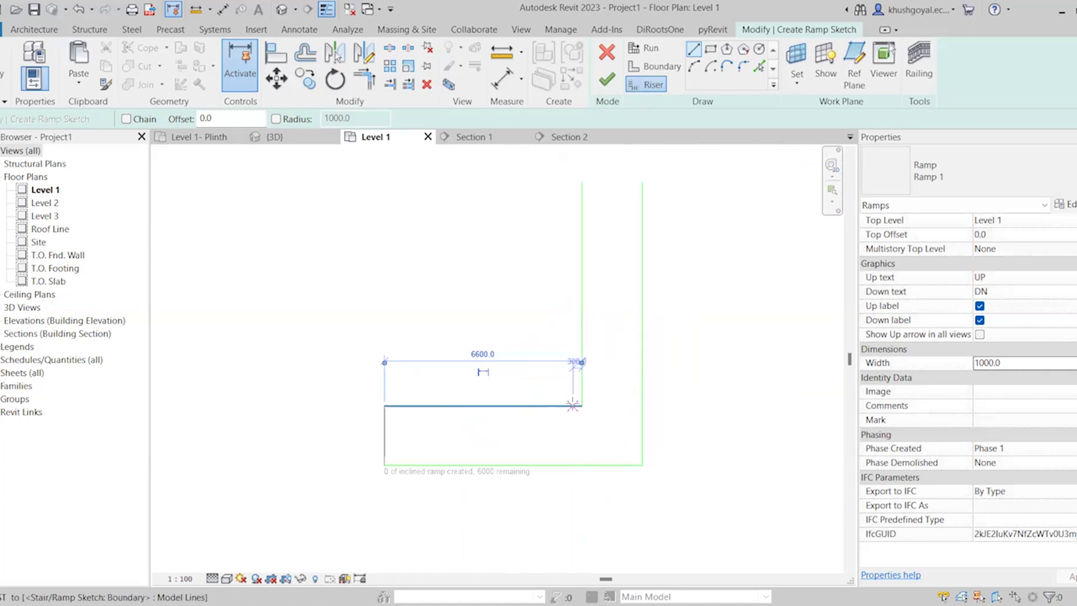
Draw a riser line across the ramp's corner, from the inner corner to the outer vertical boundary
{"action": "left_click", "coordinate": [583, 406]}
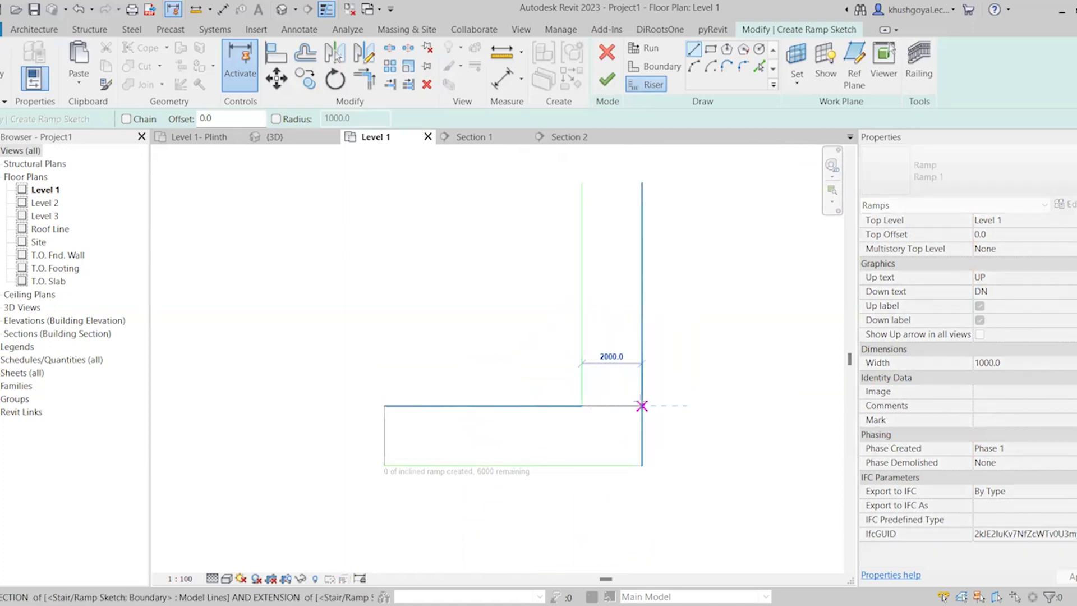
{"action": "left_click", "coordinate": [642, 405]}
{"action": "scroll", "coordinate": [639, 510], "scroll_direction": "down", "scroll_amount": 1}
{"action": "scroll", "coordinate": [648, 220], "scroll_direction": "up", "scroll_amount": 1}
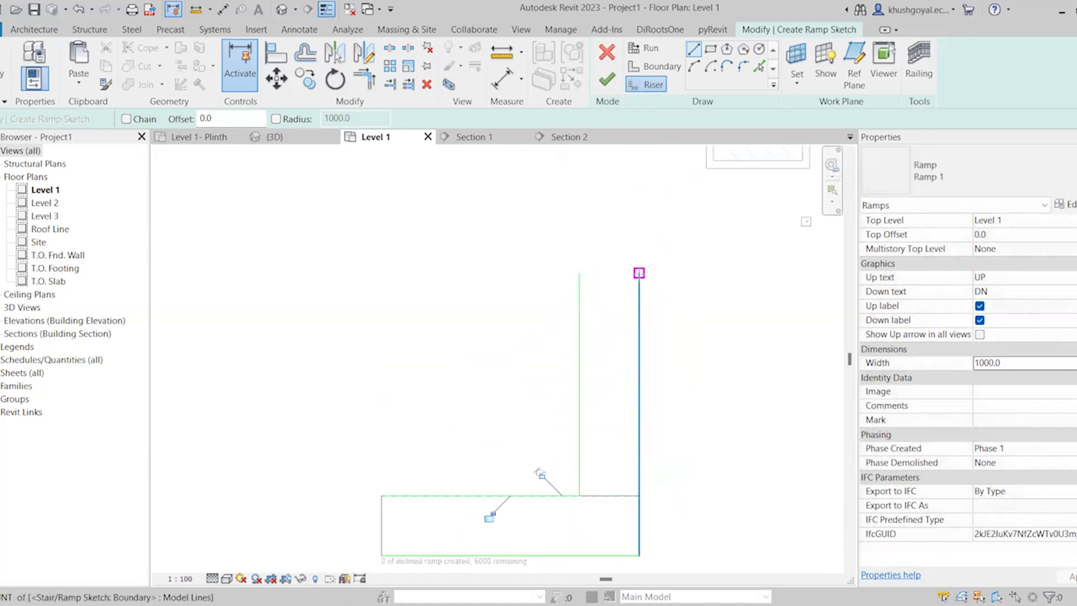
Draw a riser line across the upper end of the ramp's vertical leg and remove the riser at the corner
{"action": "left_click", "coordinate": [639, 274]}
{"action": "left_click", "coordinate": [580, 274]}
{"action": "scroll", "coordinate": [605, 330], "scroll_direction": "down", "scroll_amount": 1}
{"action": "scroll", "coordinate": [623, 413], "scroll_direction": "up", "scroll_amount": 1}
{"action": "key", "text": "Escape"}
{"action": "key", "text": "Escape"}
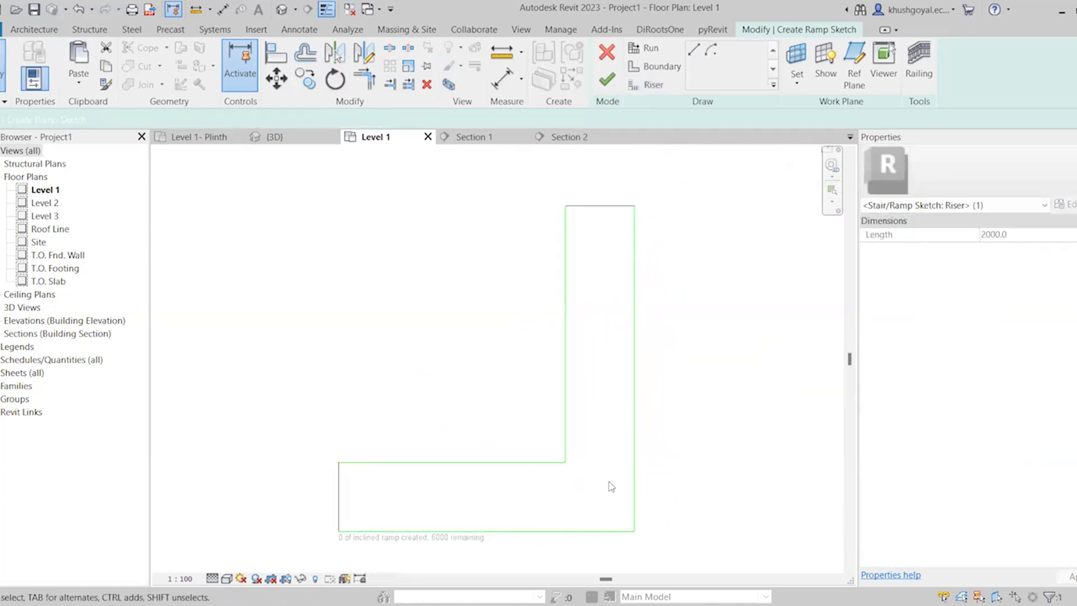
Finish the L-shaped ramp sketch and show the new ramp in the 3D view
{"action": "left_click", "coordinate": [611, 486]}
{"action": "middle_click_drag", "start_coordinate": [589, 335], "coordinate": [583, 303]}
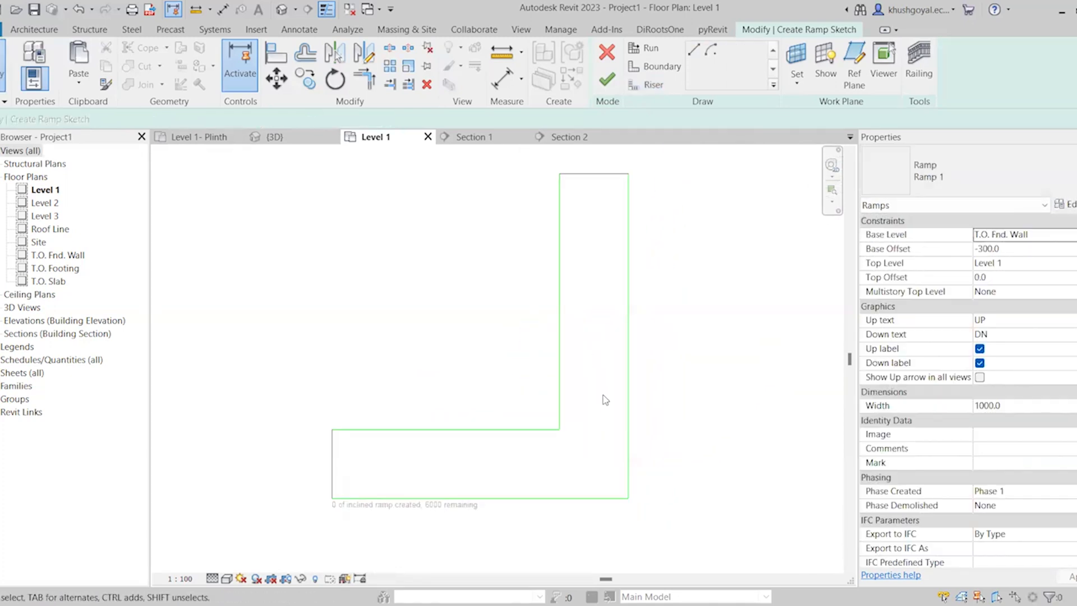
{"action": "left_click", "coordinate": [606, 79]}
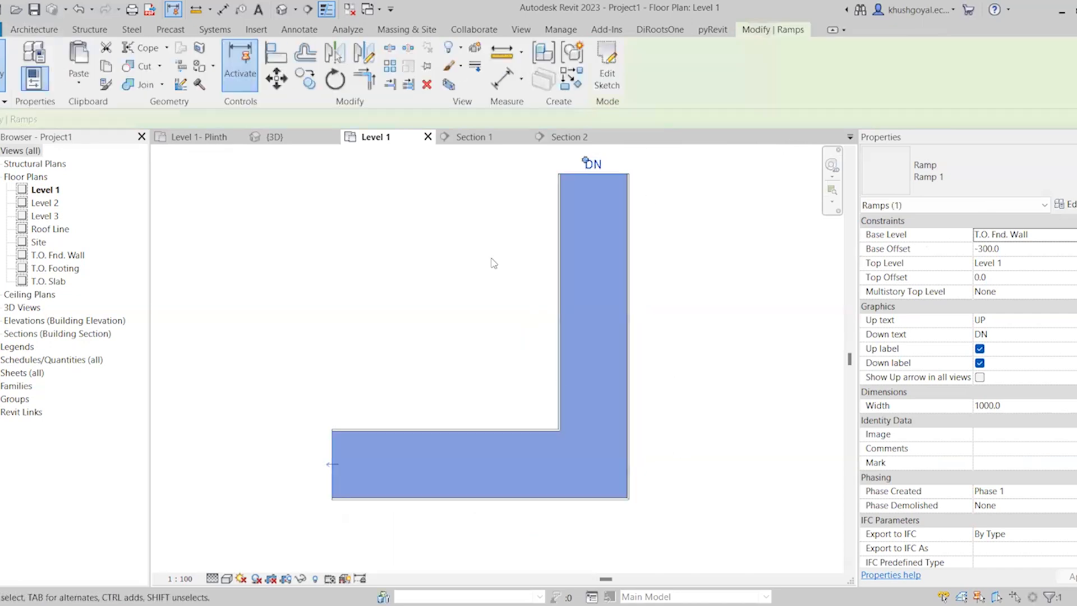
{"action": "left_click", "coordinate": [275, 136]}
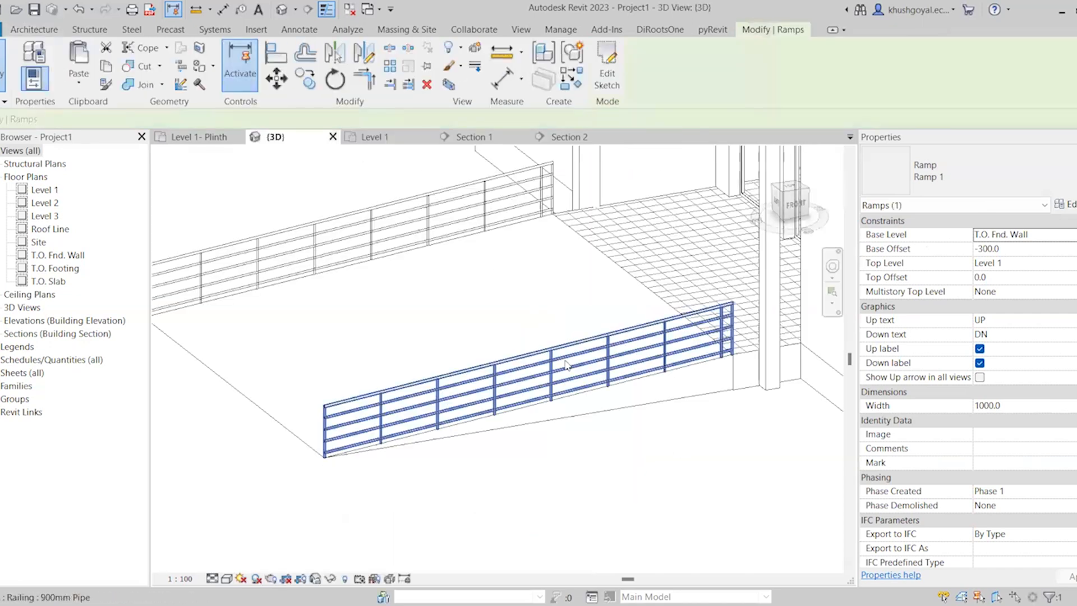
{"action": "scroll", "coordinate": [570, 340], "scroll_direction": "down", "scroll_amount": 4}
{"action": "scroll", "coordinate": [570, 340], "scroll_direction": "up", "scroll_amount": 3}
{"action": "left_click", "coordinate": [611, 391]}
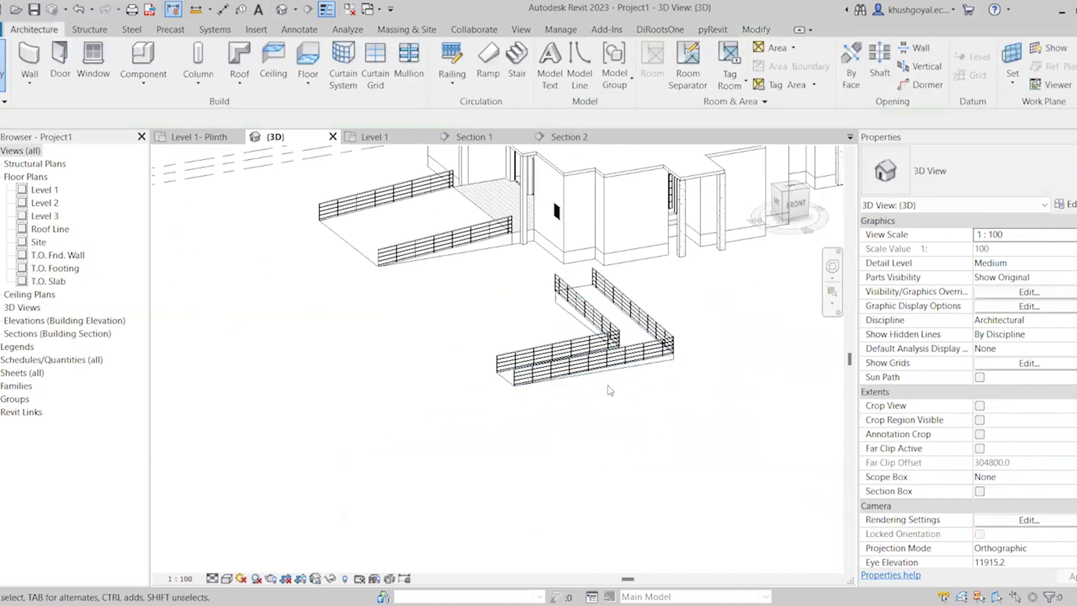
Examine the L-shaped ramp, its railings and the house from several angles in 3D
{"action": "scroll", "coordinate": [537, 404], "scroll_direction": "down", "scroll_amount": 3}
{"action": "middle_click_drag", "start_coordinate": [538, 403], "coordinate": [632, 448], "text": "shift"}
{"action": "scroll", "coordinate": [772, 420], "scroll_direction": "up", "scroll_amount": 5}
{"action": "middle_click_drag", "start_coordinate": [772, 420], "coordinate": [662, 359], "text": "shift"}
{"action": "scroll", "coordinate": [645, 336], "scroll_direction": "down", "scroll_amount": 3}
{"action": "middle_click_drag", "start_coordinate": [621, 315], "coordinate": [644, 377], "text": "shift"}
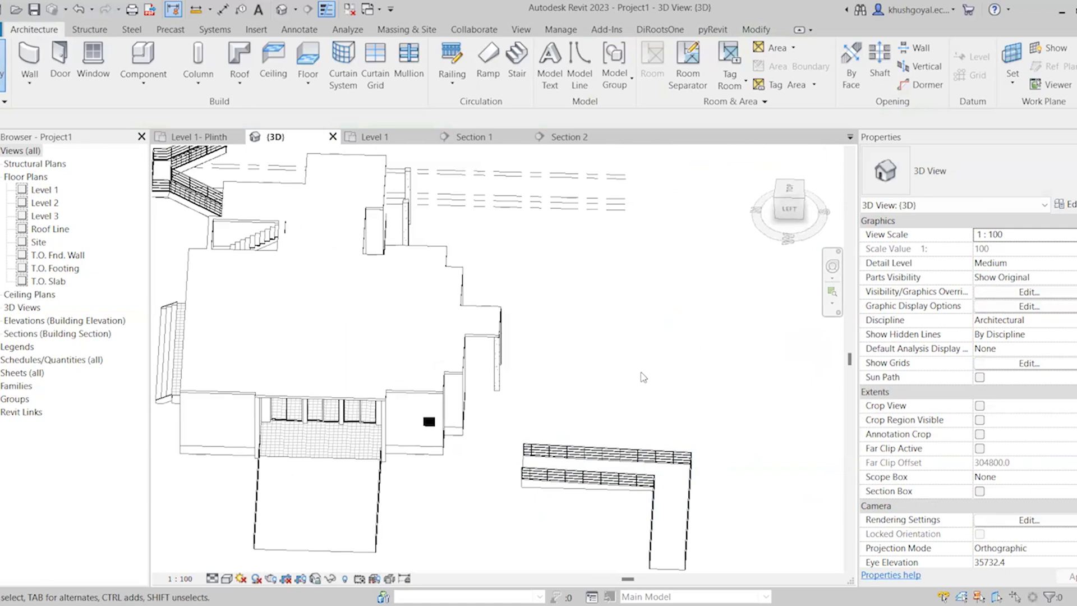
{"action": "scroll", "coordinate": [656, 375], "scroll_direction": "down", "scroll_amount": 3}
{"action": "scroll", "coordinate": [680, 327], "scroll_direction": "up", "scroll_amount": 2}
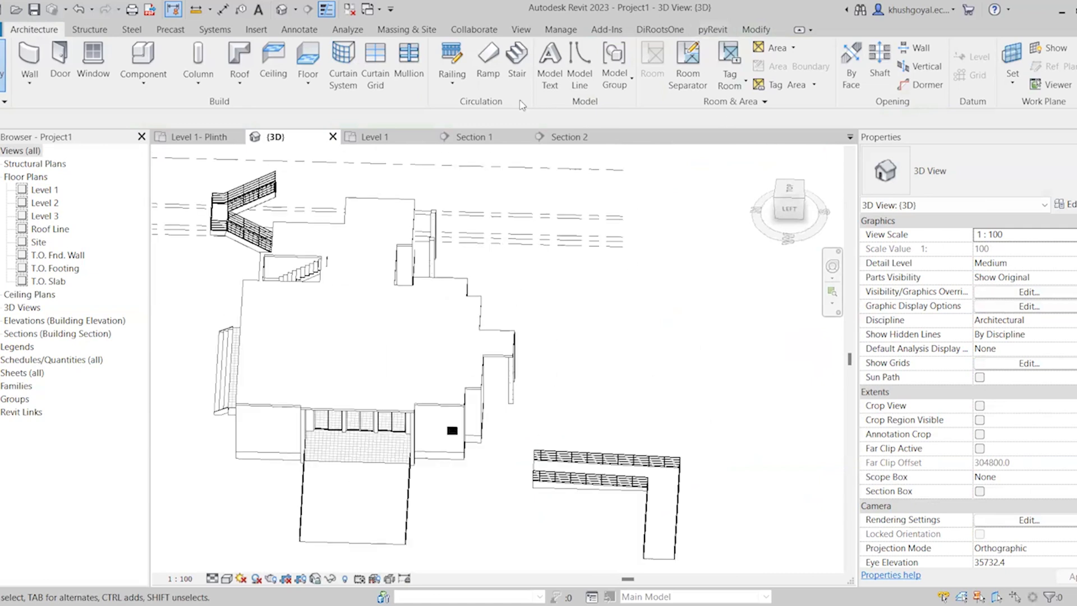
{"action": "left_click", "coordinate": [499, 68]}
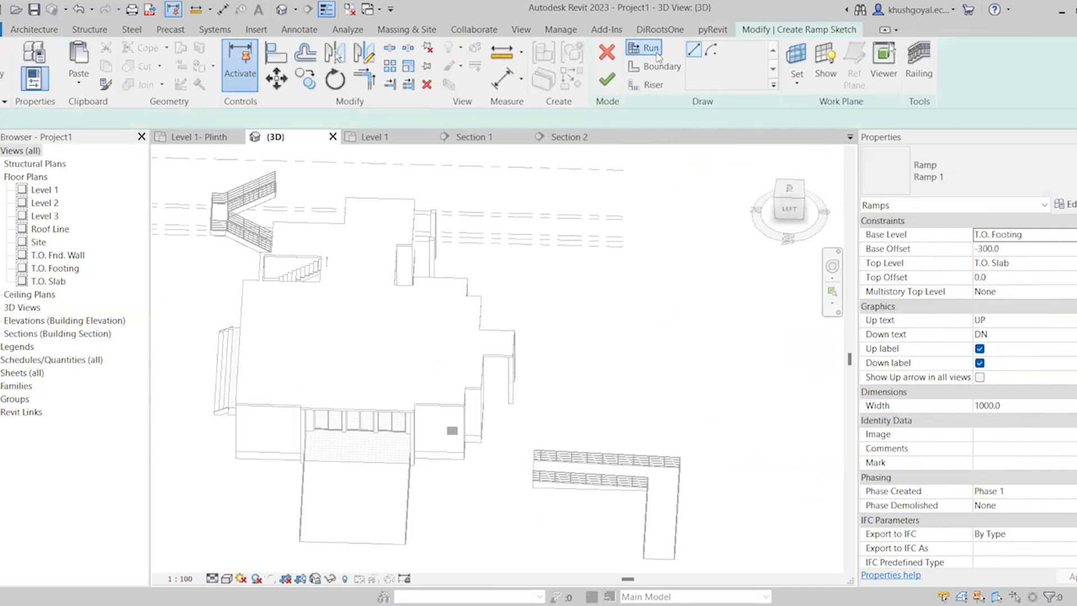
{"action": "left_click", "coordinate": [675, 68]}
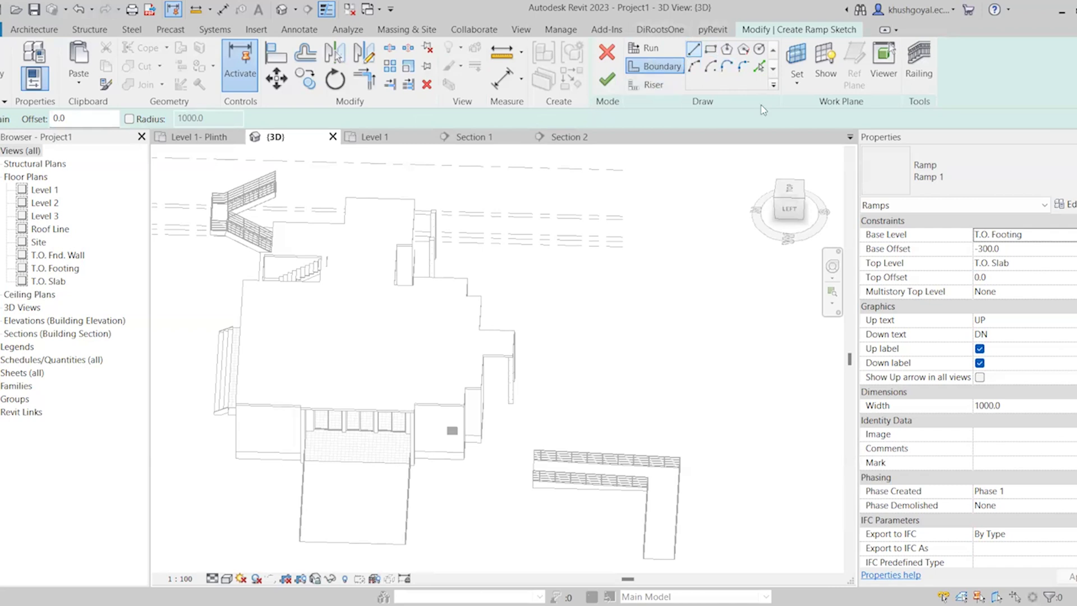
{"action": "left_click", "coordinate": [661, 87]}
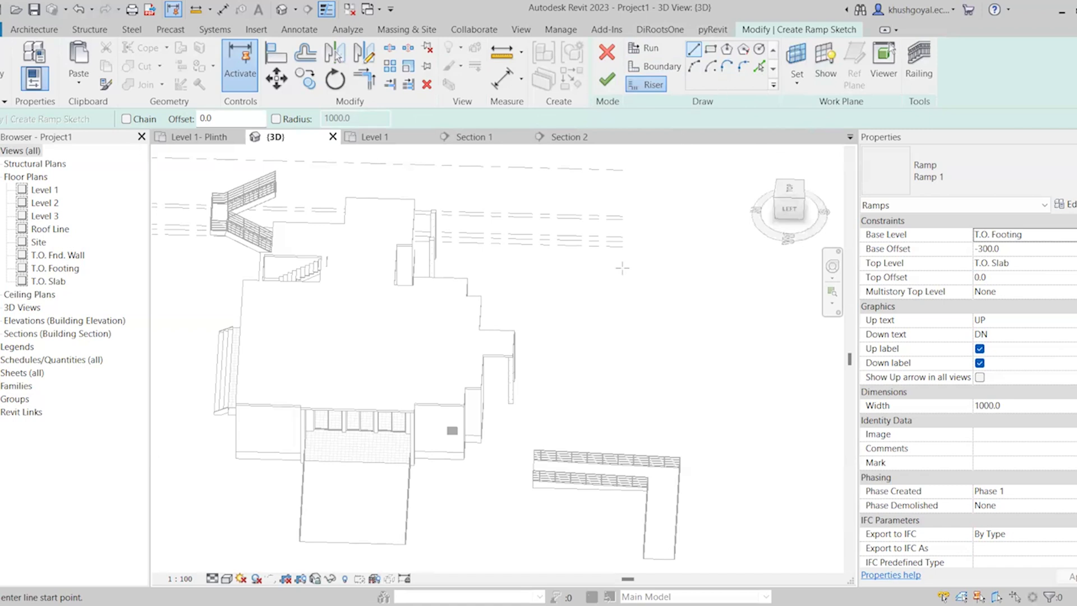
{"action": "scroll", "coordinate": [473, 273], "scroll_direction": "down", "scroll_amount": 6}
{"action": "scroll", "coordinate": [668, 285], "scroll_direction": "up", "scroll_amount": 5}
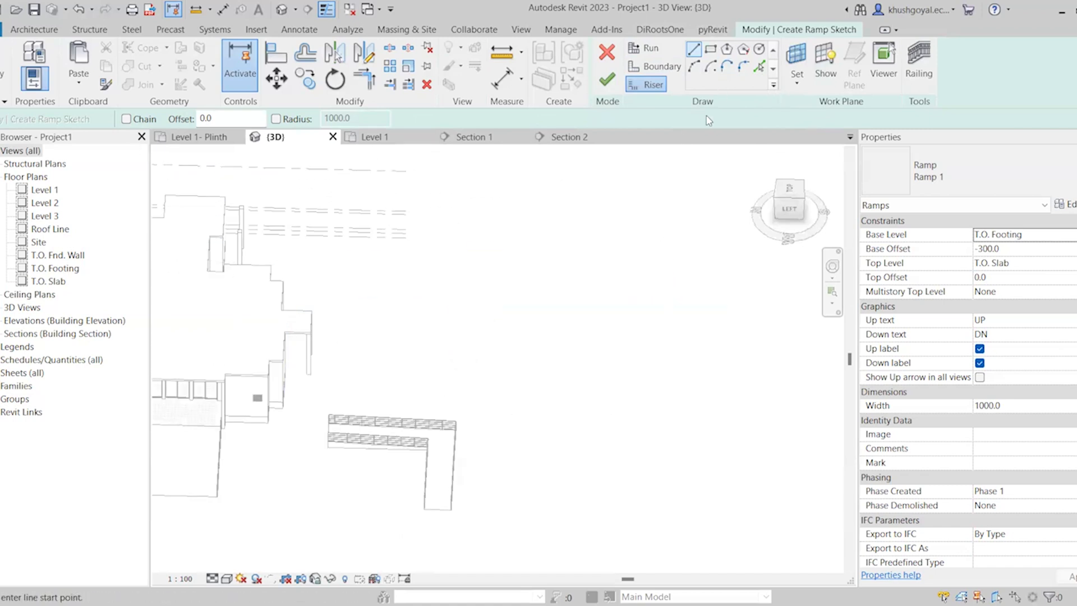
{"action": "left_click", "coordinate": [606, 80]}
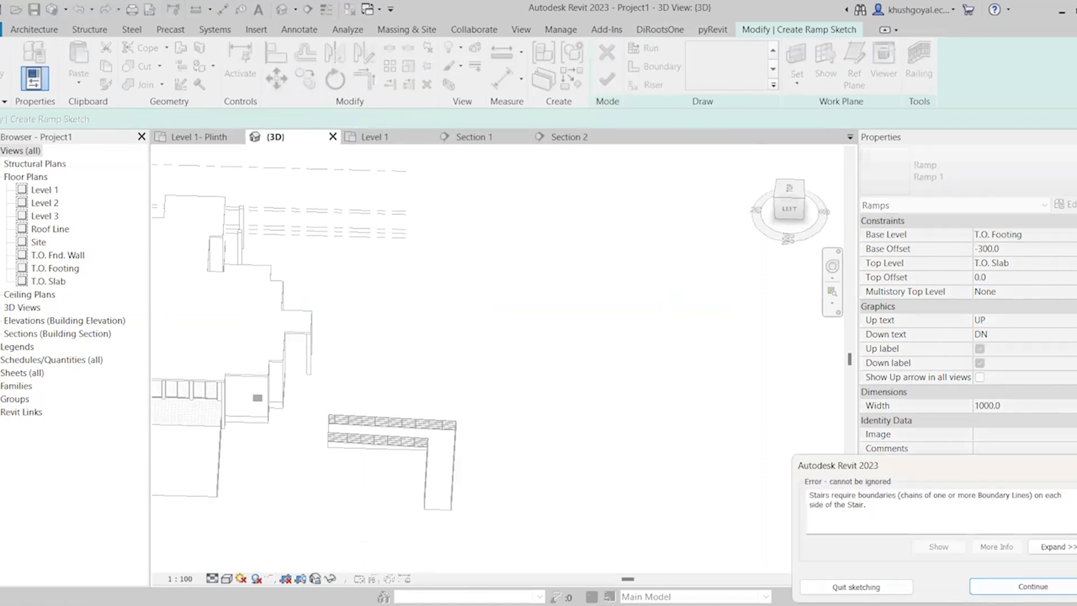
{"action": "left_click", "coordinate": [856, 586]}
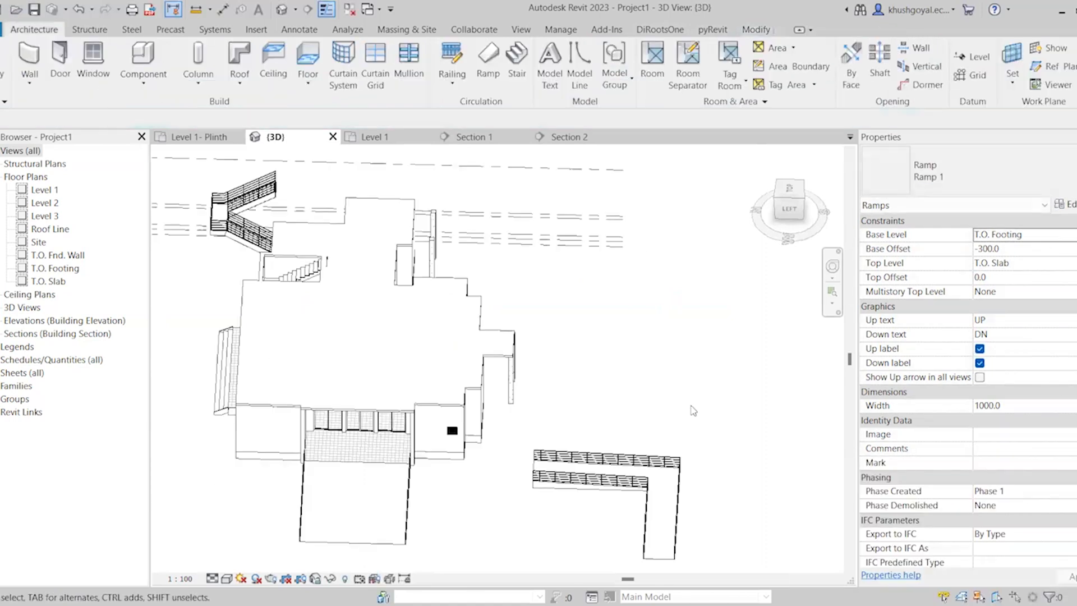
{"action": "scroll", "coordinate": [536, 348], "scroll_direction": "down", "scroll_amount": 2}
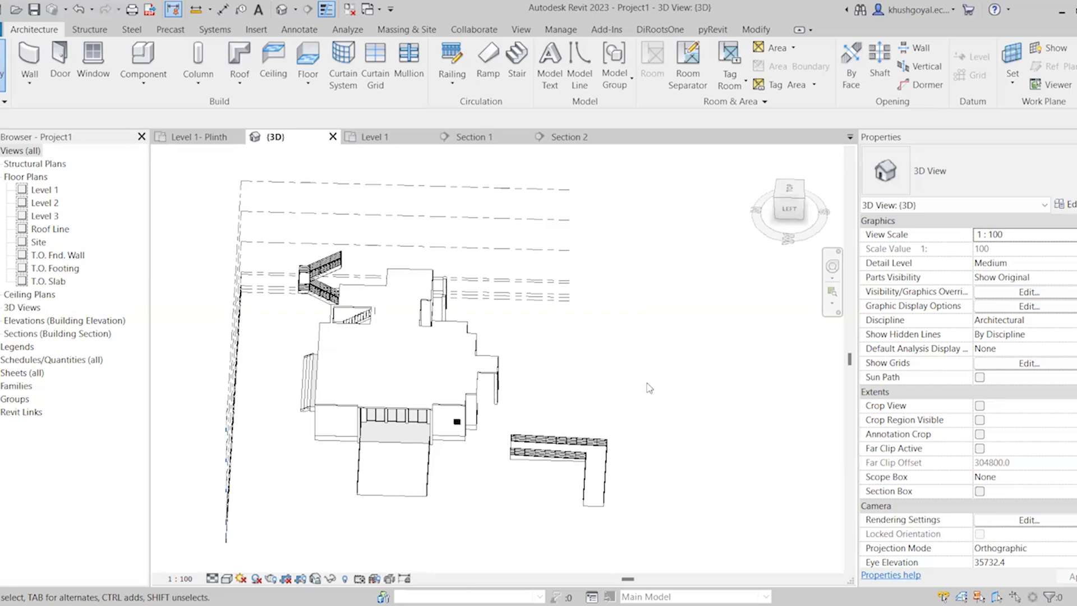
{"action": "scroll", "coordinate": [776, 291], "scroll_direction": "up", "scroll_amount": 4}
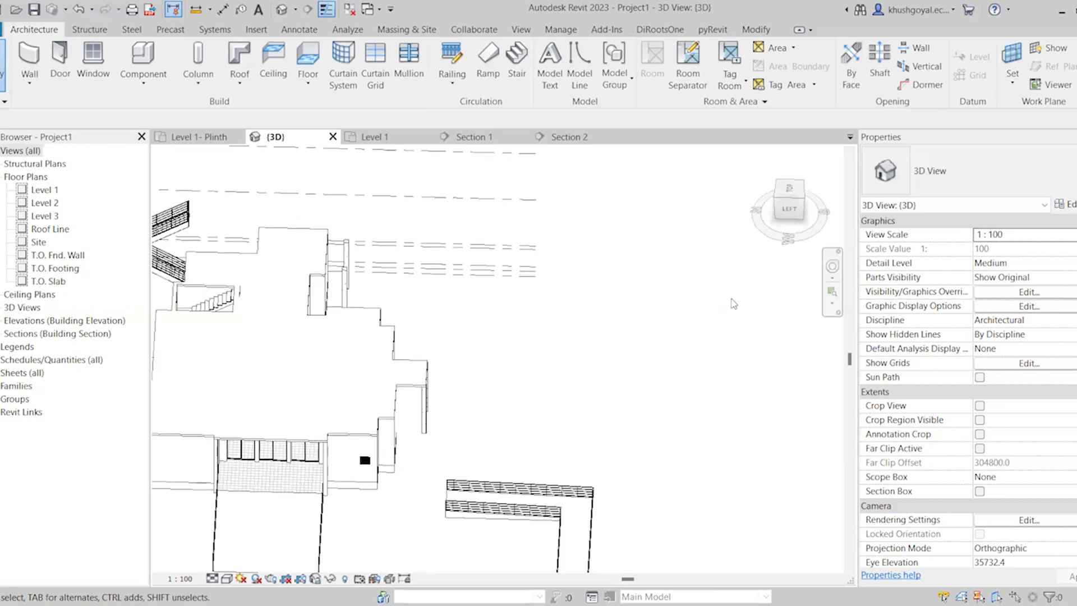
{"action": "scroll", "coordinate": [723, 469], "scroll_direction": "down", "scroll_amount": 1}
{"action": "scroll", "coordinate": [501, 349], "scroll_direction": "up", "scroll_amount": 1}
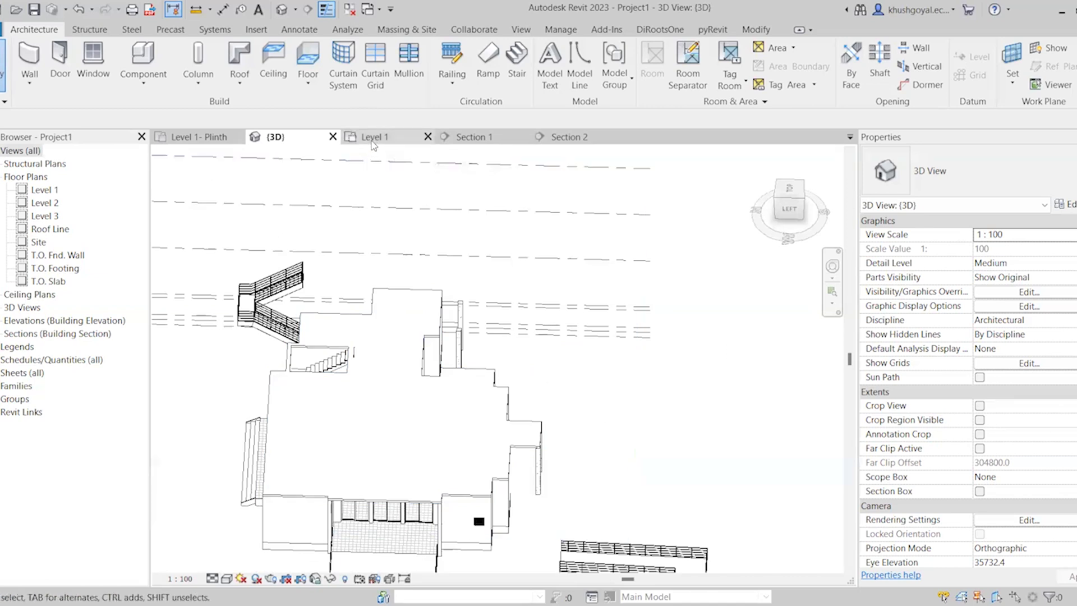
Delete the Level 2 Generic 150mm floor slab covering the house in the 3D view
{"action": "left_click", "coordinate": [350, 140]}
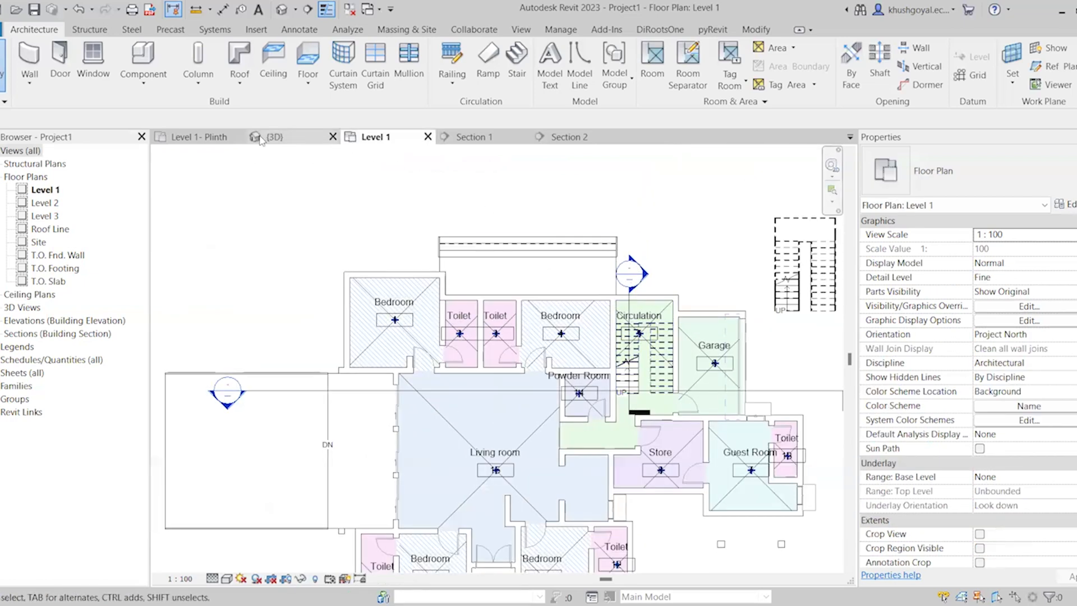
{"action": "left_click", "coordinate": [399, 388]}
{"action": "key", "text": "Delete"}
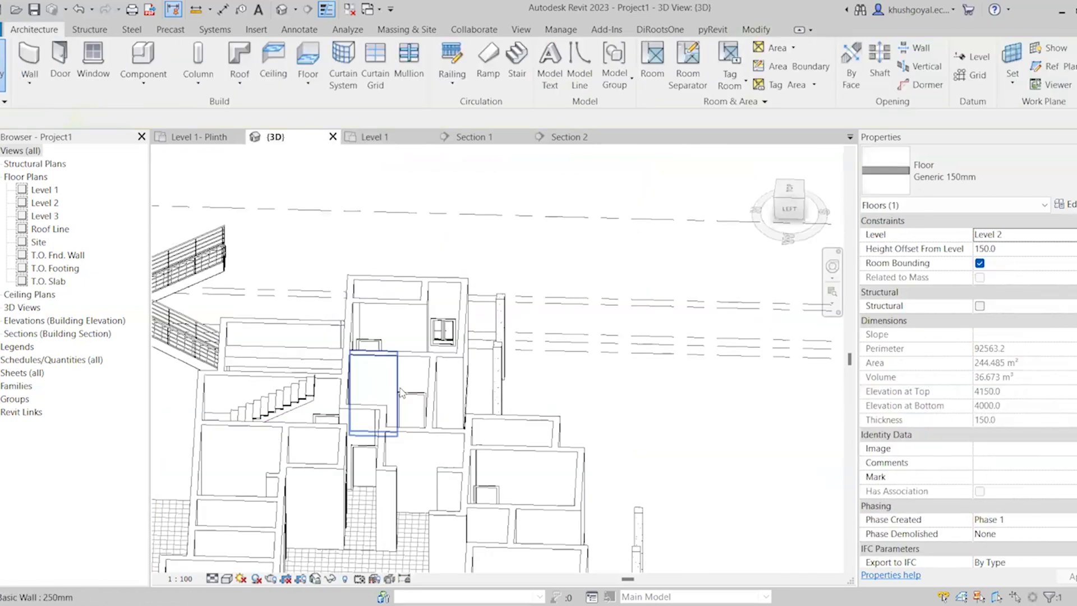
Start a Roof by Footprint sketch in the Level 1 floor plan
{"action": "left_click", "coordinate": [393, 137]}
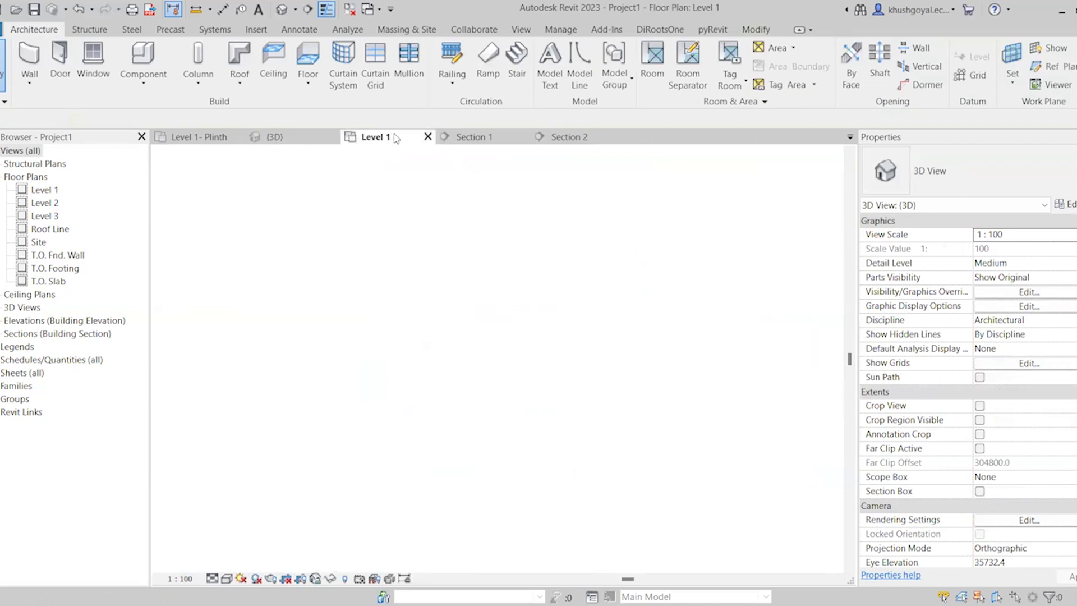
{"action": "scroll", "coordinate": [392, 344], "scroll_direction": "down", "scroll_amount": 3}
{"action": "scroll", "coordinate": [443, 309], "scroll_direction": "up", "scroll_amount": 5}
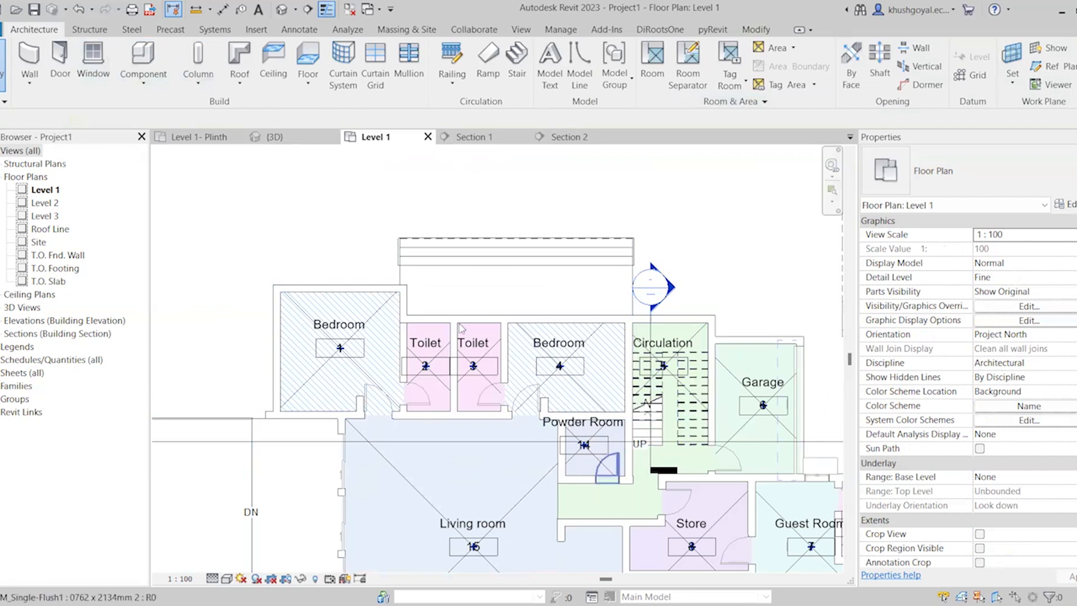
{"action": "scroll", "coordinate": [432, 386], "scroll_direction": "down", "scroll_amount": 2}
{"action": "scroll", "coordinate": [432, 386], "scroll_direction": "up", "scroll_amount": 1}
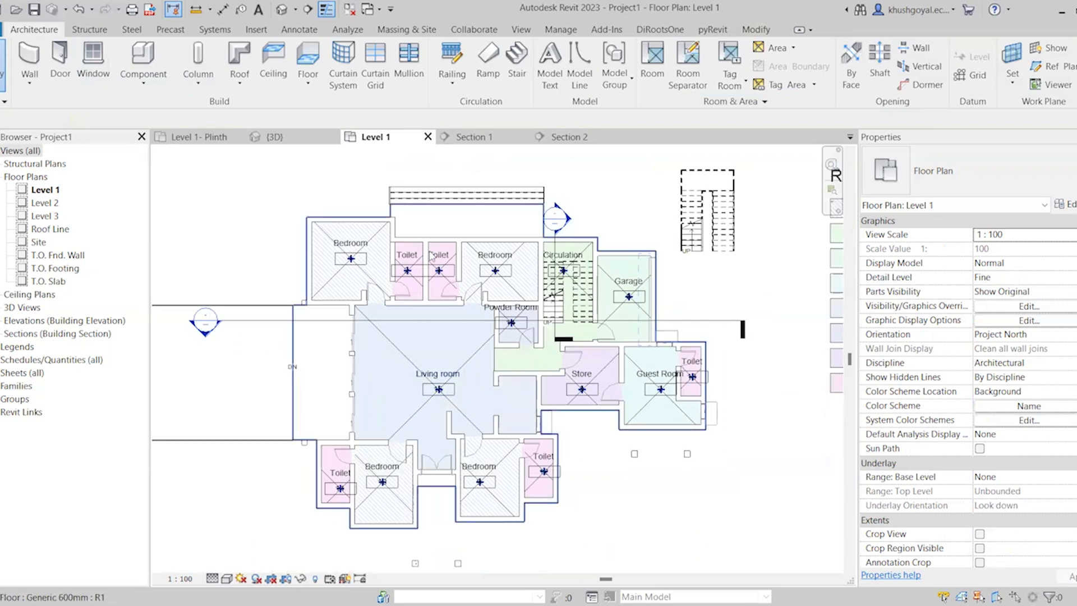
{"action": "left_click", "coordinate": [240, 89]}
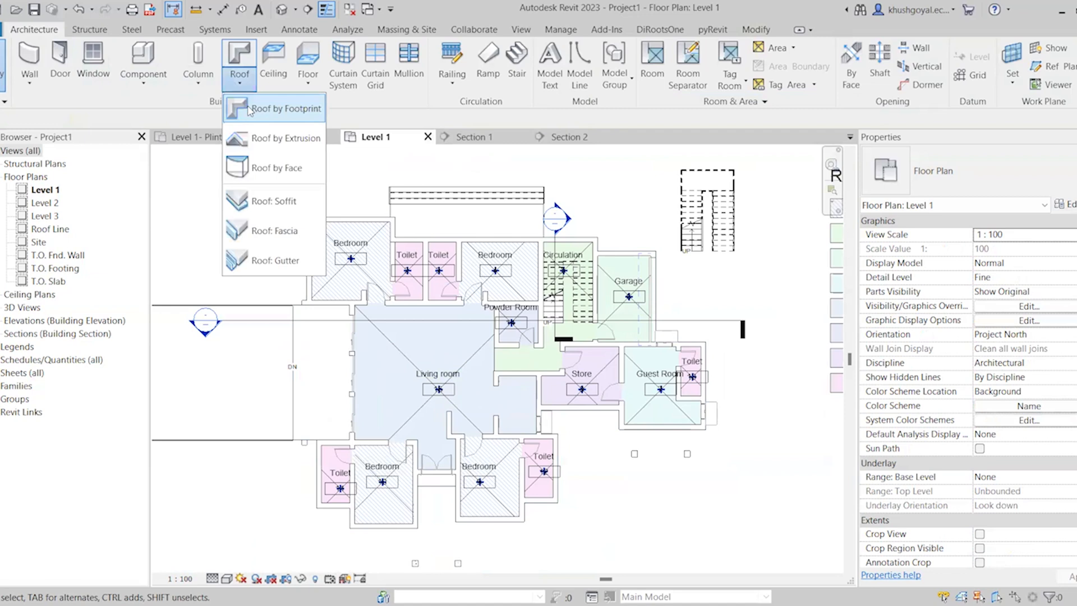
{"action": "left_click", "coordinate": [250, 109]}
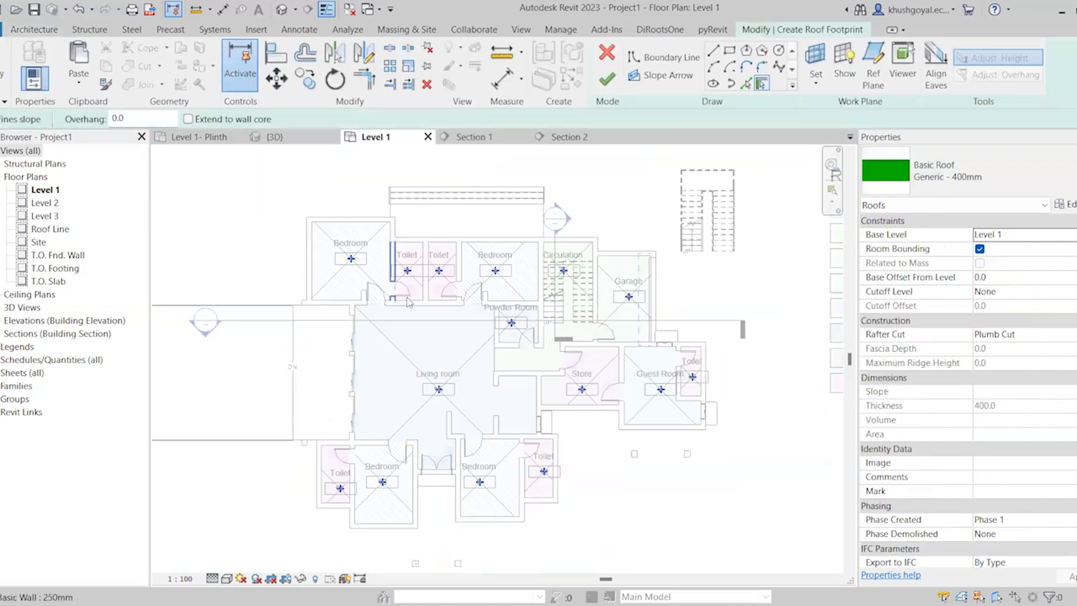
{"action": "left_click", "coordinate": [728, 52]}
{"action": "scroll", "coordinate": [407, 209], "scroll_direction": "up", "scroll_amount": 2}
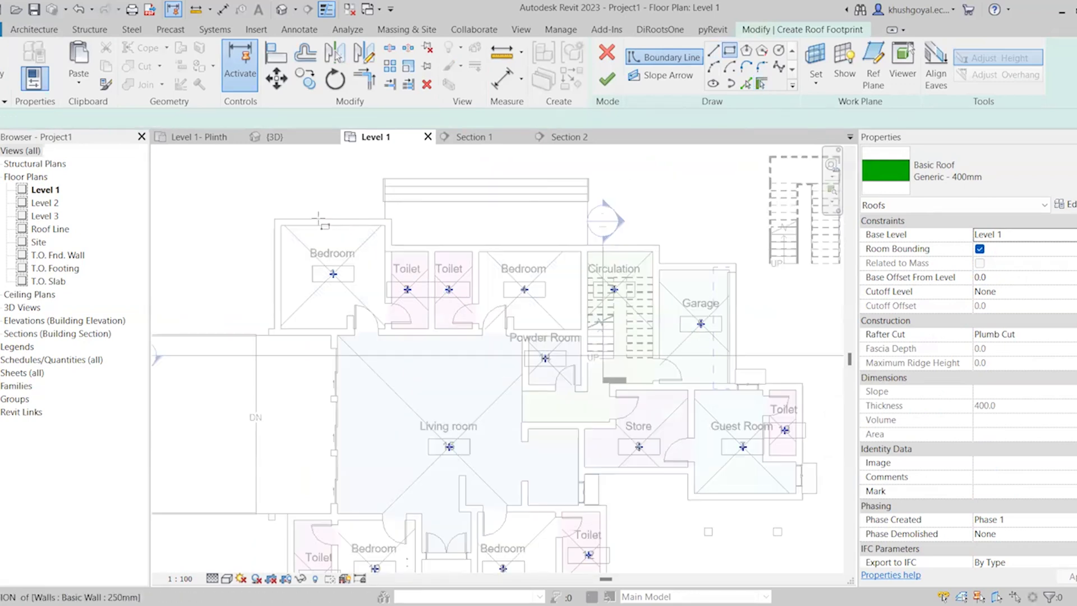
{"action": "left_click", "coordinate": [255, 219]}
{"action": "scroll", "coordinate": [298, 203], "scroll_direction": "down", "scroll_amount": 2}
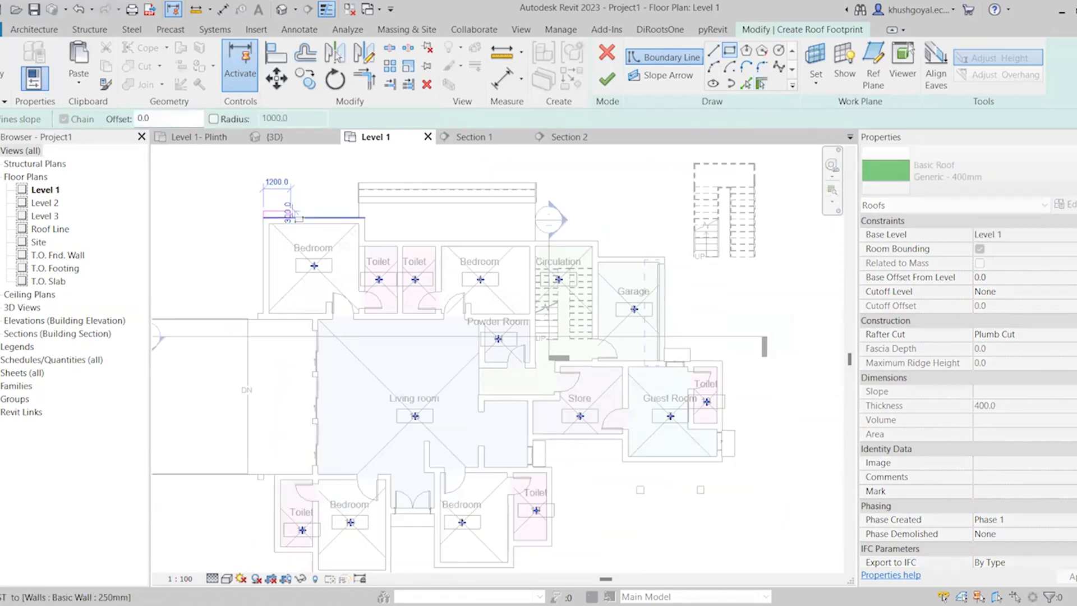
{"action": "key", "text": "Escape"}
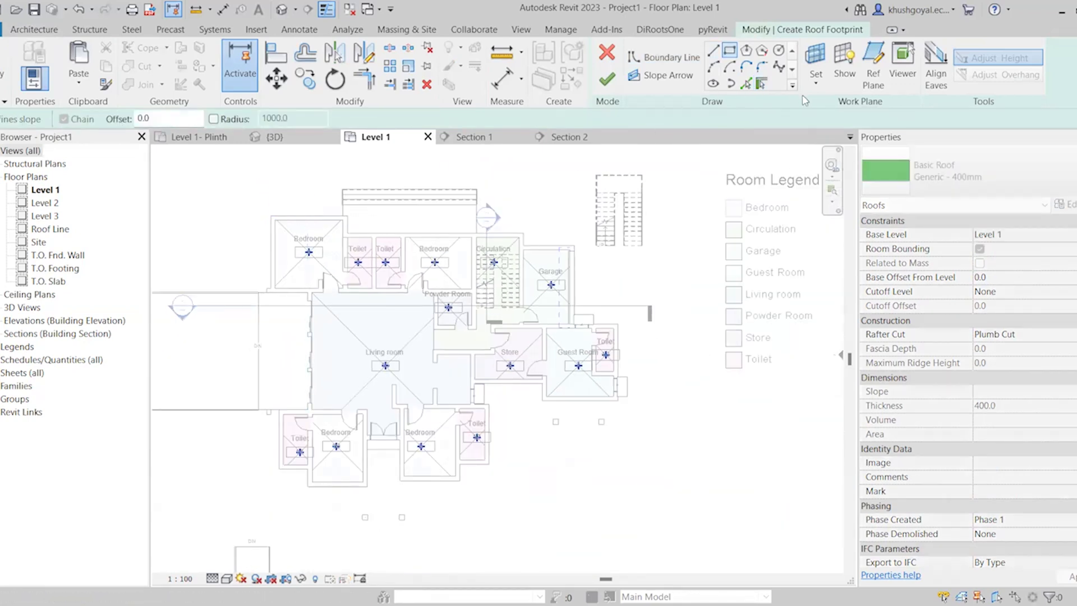
Create the roof boundary by picking the whole chain of floor edges around the house with Pick Lines at 0.0 offset
{"action": "left_click", "coordinate": [746, 84]}
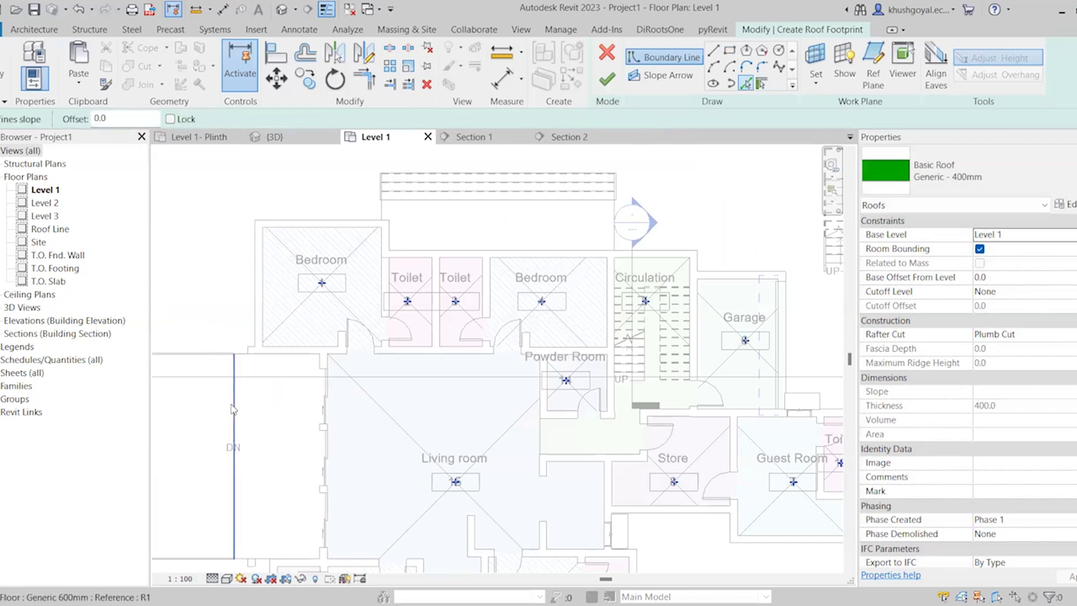
{"action": "key", "text": "Tab"}
{"action": "left_click", "coordinate": [232, 369]}
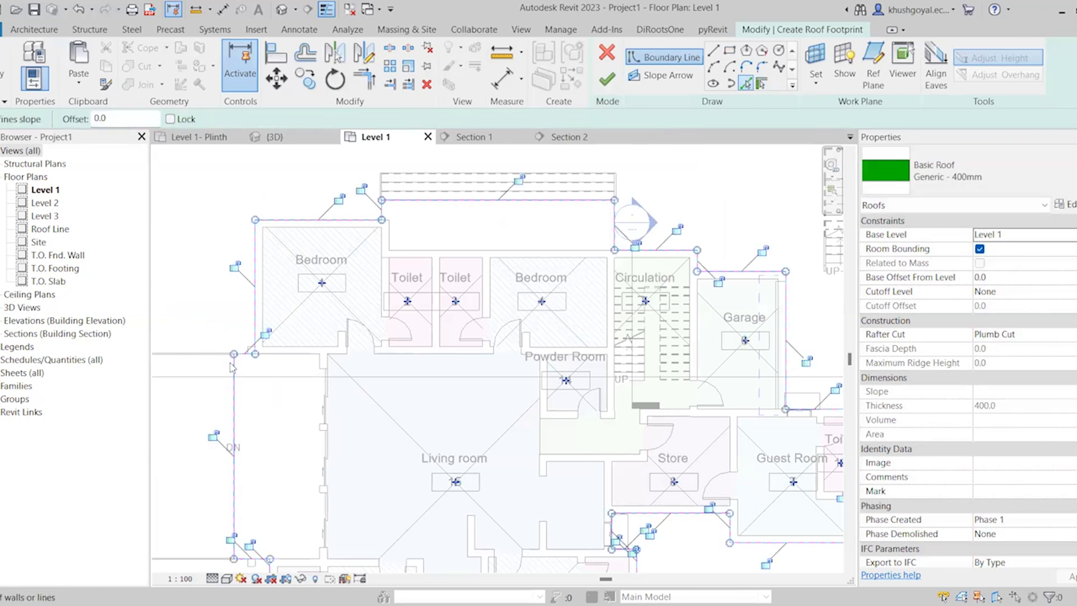
{"action": "scroll", "coordinate": [457, 203], "scroll_direction": "down", "scroll_amount": 2}
{"action": "key", "text": "Escape"}
{"action": "key", "text": "Escape"}
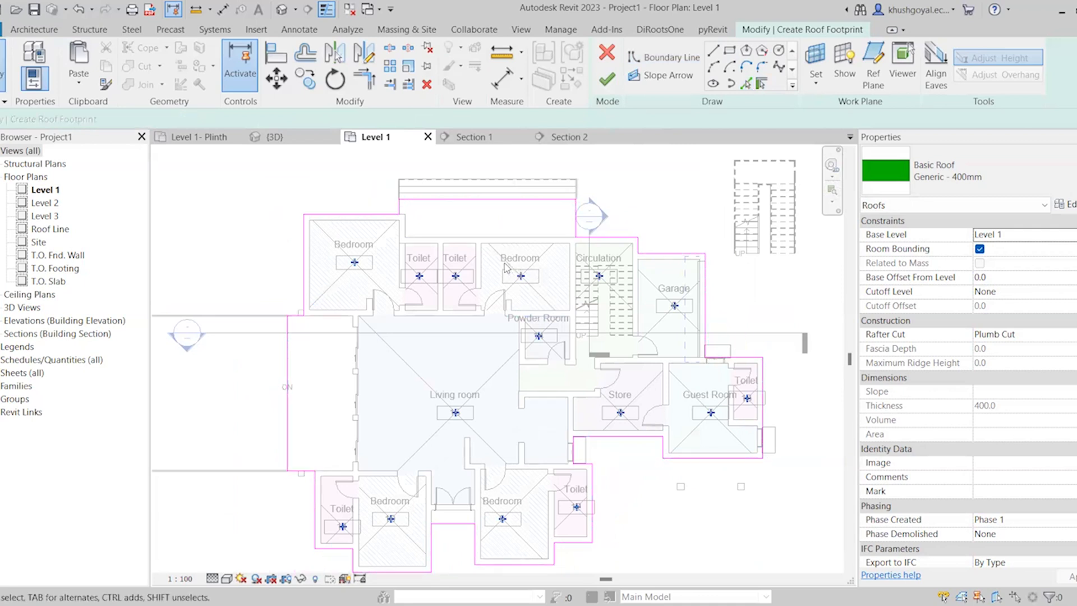
Replace the picked roof boundary with a rectangle from the rear porch corner to the lower corner where the front ramp meets the terrace
{"action": "scroll", "coordinate": [507, 268], "scroll_direction": "down", "scroll_amount": 1}
{"action": "scroll", "coordinate": [525, 236], "scroll_direction": "down", "scroll_amount": 1}
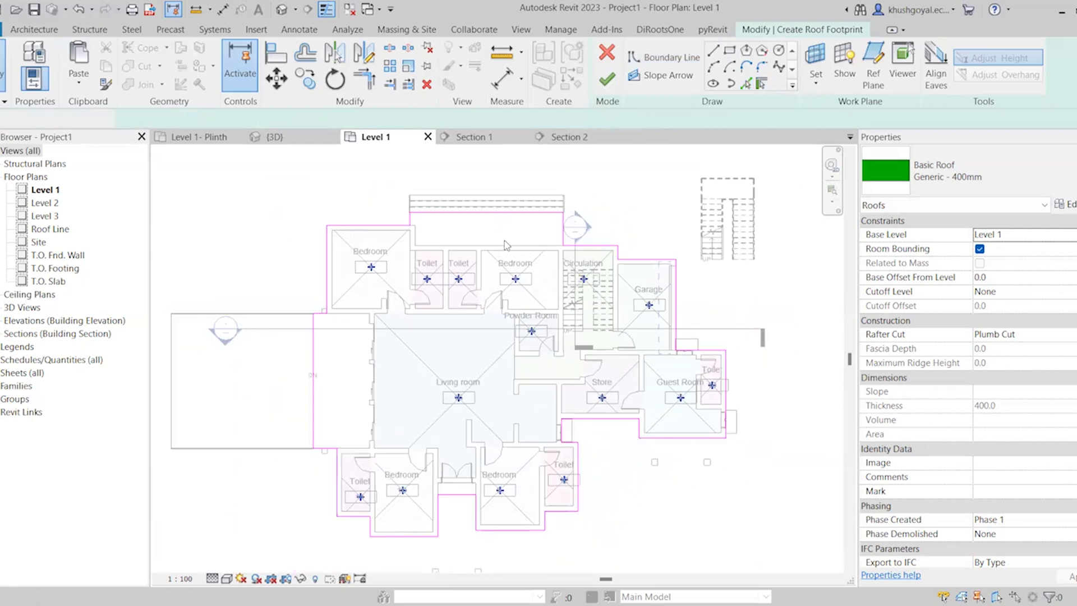
{"action": "scroll", "coordinate": [507, 245], "scroll_direction": "up", "scroll_amount": 1}
{"action": "left_click", "coordinate": [729, 50]}
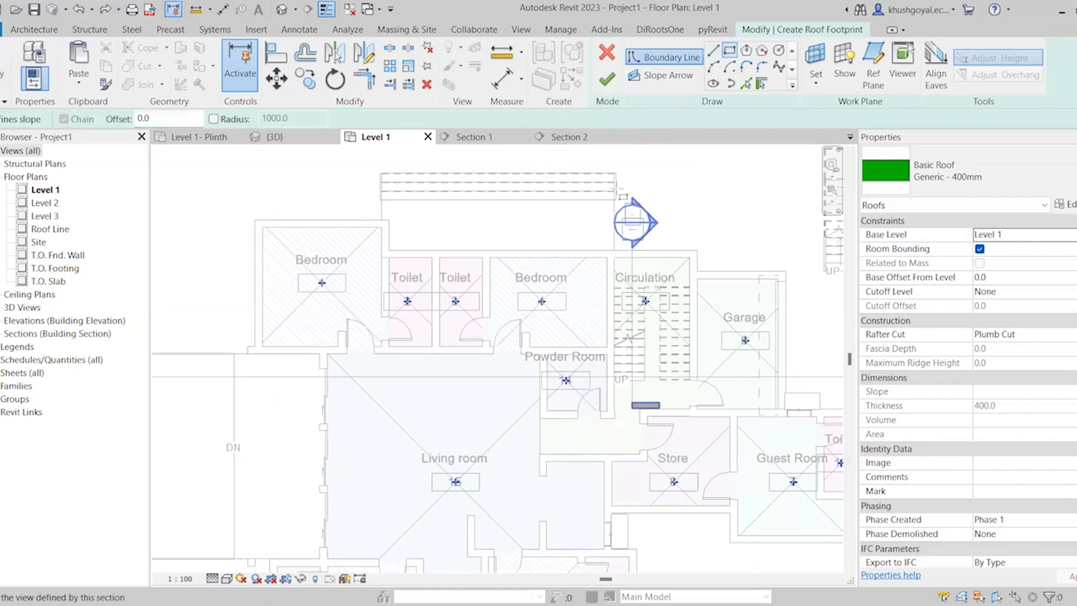
{"action": "scroll", "coordinate": [623, 197], "scroll_direction": "up", "scroll_amount": 2}
{"action": "key", "text": "Escape"}
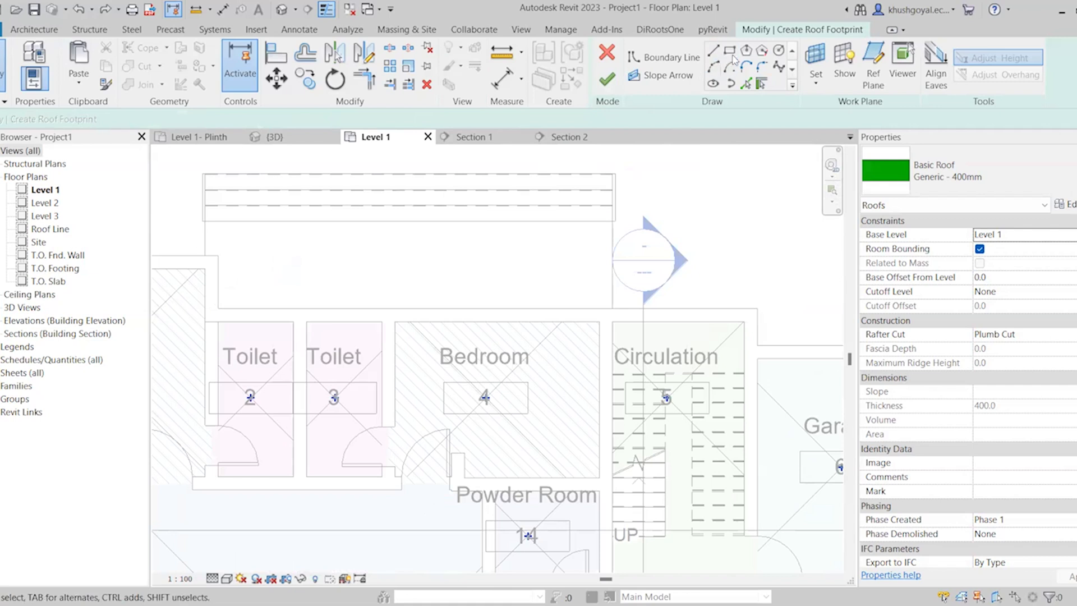
{"action": "left_click", "coordinate": [730, 51]}
{"action": "scroll", "coordinate": [642, 195], "scroll_direction": "up", "scroll_amount": 2}
{"action": "left_click", "coordinate": [586, 243]}
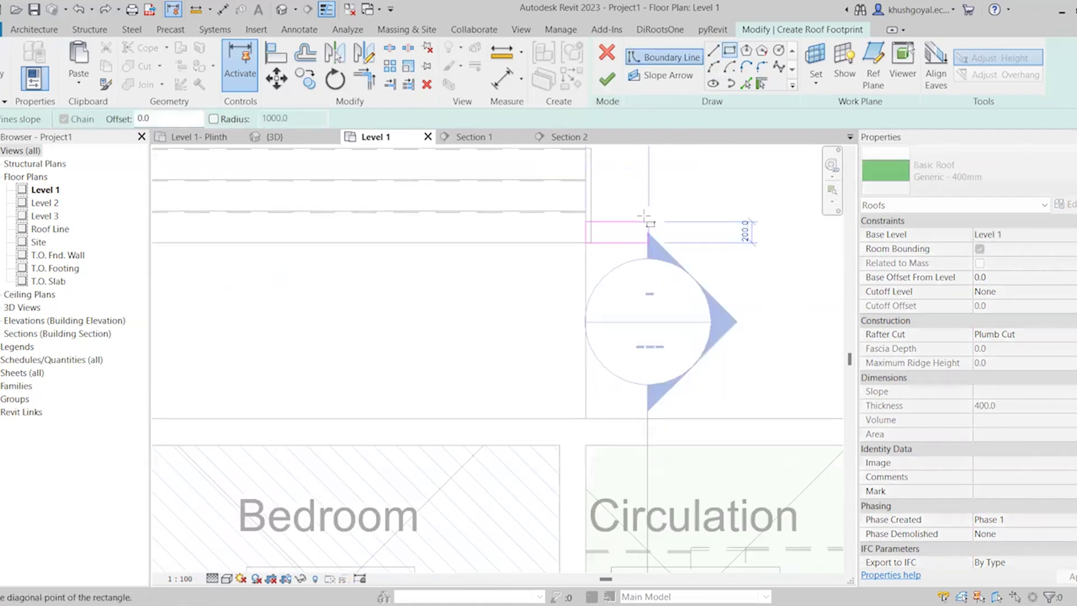
{"action": "scroll", "coordinate": [644, 216], "scroll_direction": "down", "scroll_amount": 5}
{"action": "scroll", "coordinate": [421, 431], "scroll_direction": "up", "scroll_amount": 3}
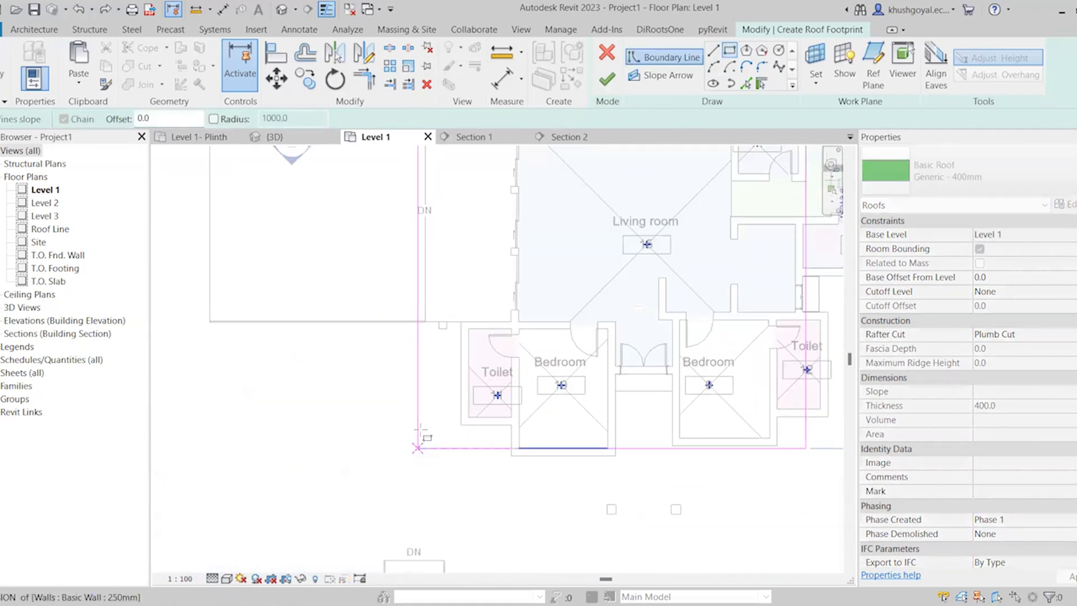
{"action": "left_click", "coordinate": [425, 321]}
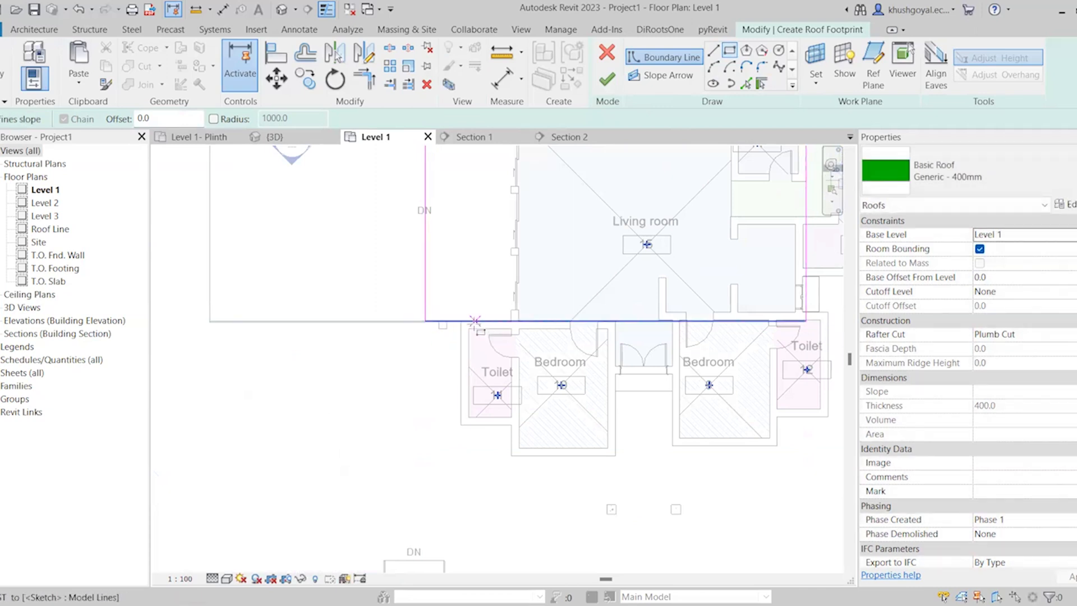
Enlarge the rectangular boundary to about 21,714 x 17,422 mm by moving one edge below the lower bedrooms and another past the guest-room toilet
{"action": "key", "text": "Escape"}
{"action": "left_click_drag", "start_coordinate": [475, 321], "coordinate": [480, 451]}
{"action": "mouse_move", "coordinate": [626, 446]}
{"action": "left_mouse_down"}
{"action": "mouse_move", "coordinate": [628, 484]}
{"action": "mouse_move", "coordinate": [461, 454]}
{"action": "left_mouse_up"}
{"action": "scroll", "coordinate": [258, 392], "scroll_direction": "down", "scroll_amount": 3}
{"action": "left_click", "coordinate": [531, 255]}
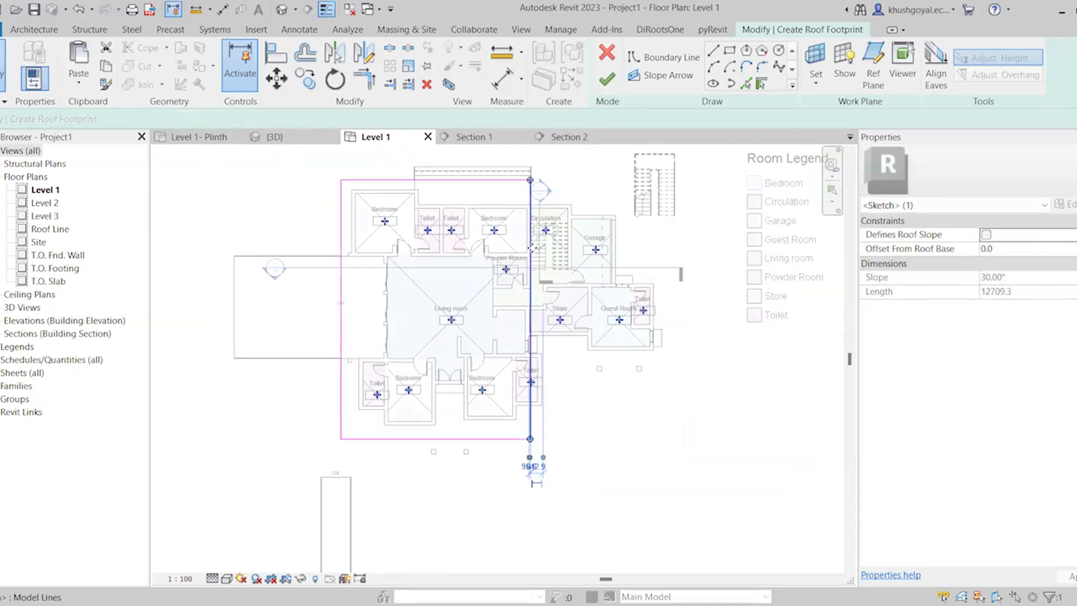
{"action": "left_click_drag", "start_coordinate": [530, 242], "coordinate": [664, 247]}
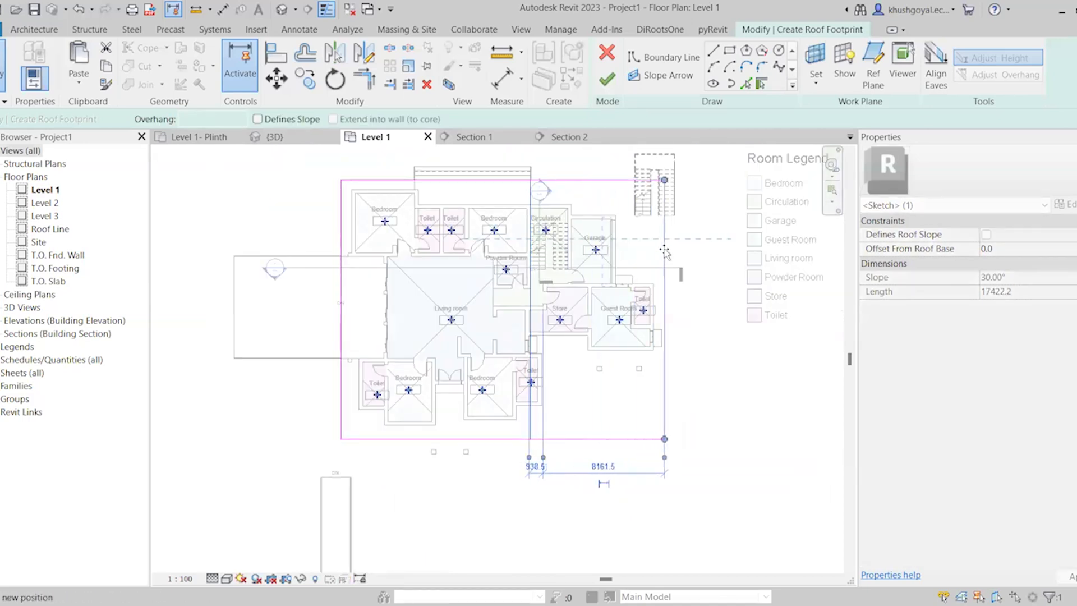
{"action": "left_click", "coordinate": [743, 424]}
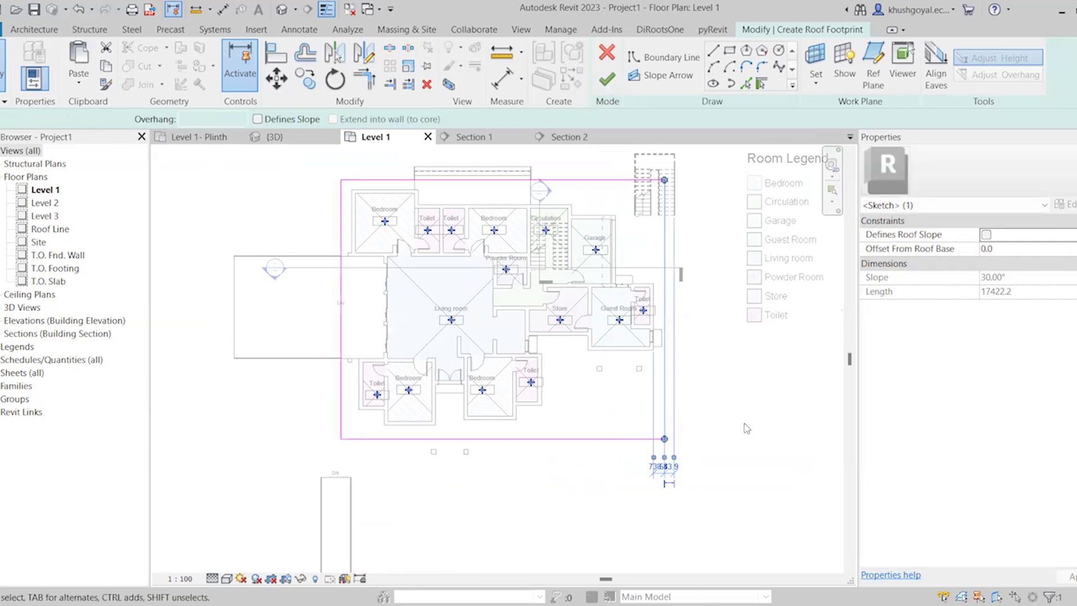
Make only the upper and lower boundary edges slope-defining and finish the roof sketch
{"action": "left_click", "coordinate": [417, 179]}
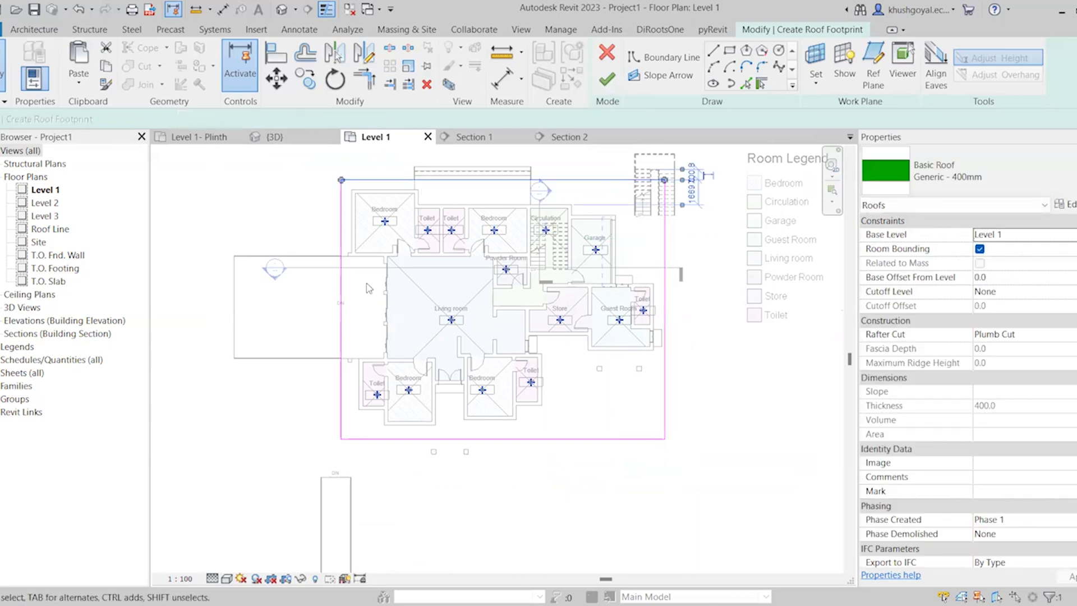
{"action": "left_click", "coordinate": [341, 326], "text": "ctrl"}
{"action": "left_click", "coordinate": [583, 163]}
{"action": "left_click", "coordinate": [581, 181]}
{"action": "left_click", "coordinate": [588, 438], "text": "ctrl"}
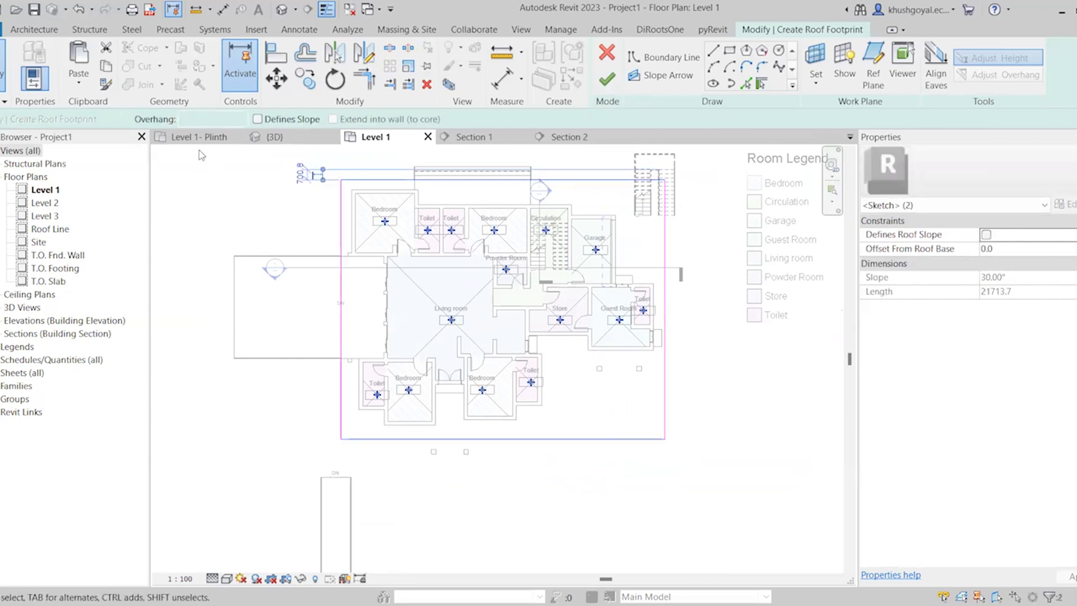
{"action": "left_click", "coordinate": [257, 119]}
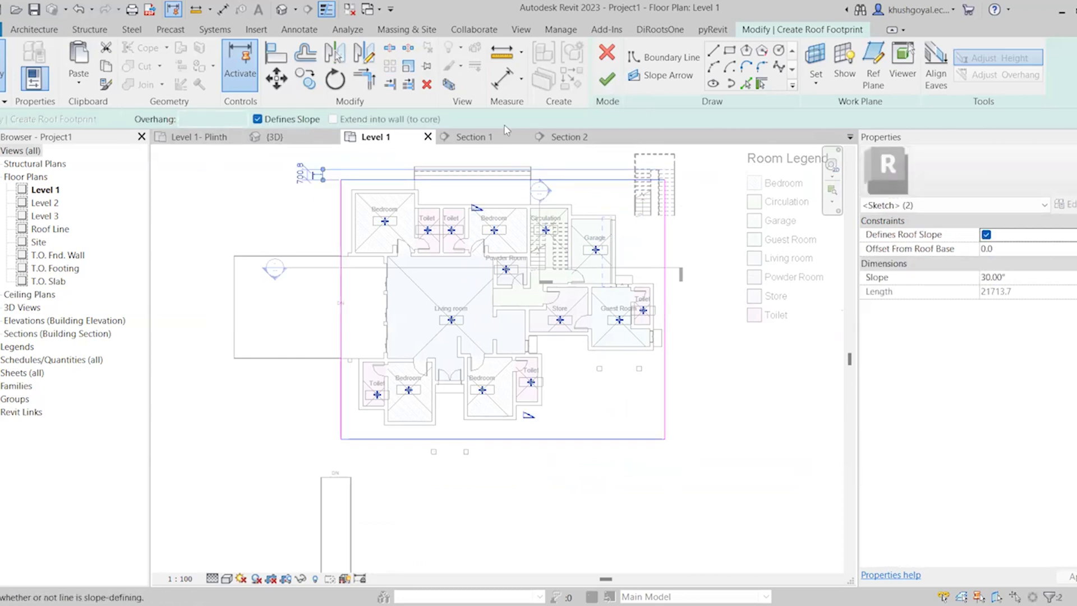
{"action": "left_click", "coordinate": [605, 83]}
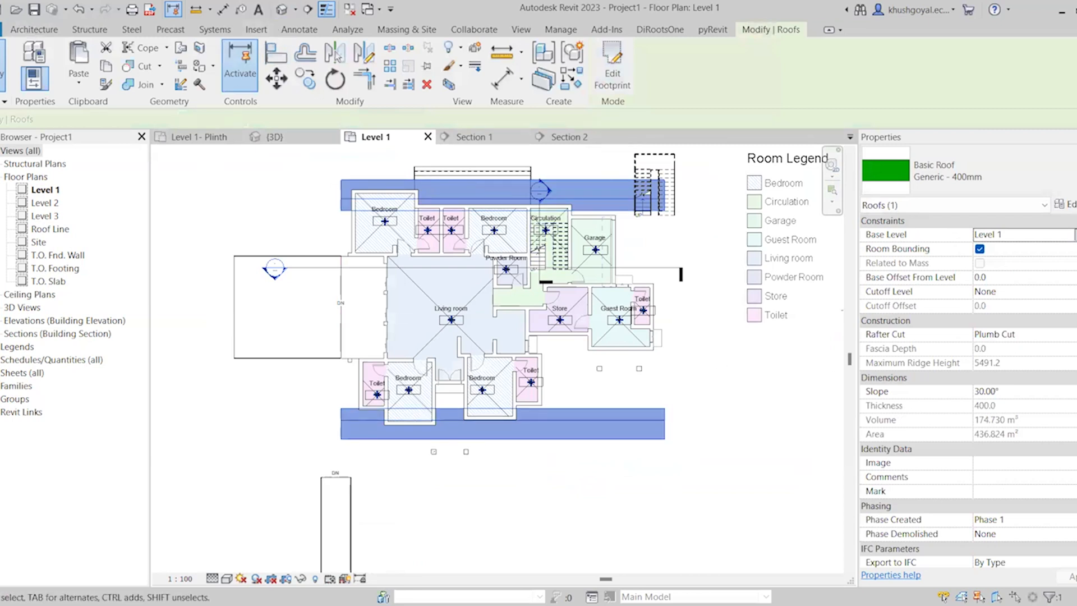
Set the new roof's base level to Level 2 and check the gable roof over the house in 3D
{"action": "left_click", "coordinate": [1076, 234]}
{"action": "left_click", "coordinate": [1018, 286]}
{"action": "left_click", "coordinate": [743, 448]}
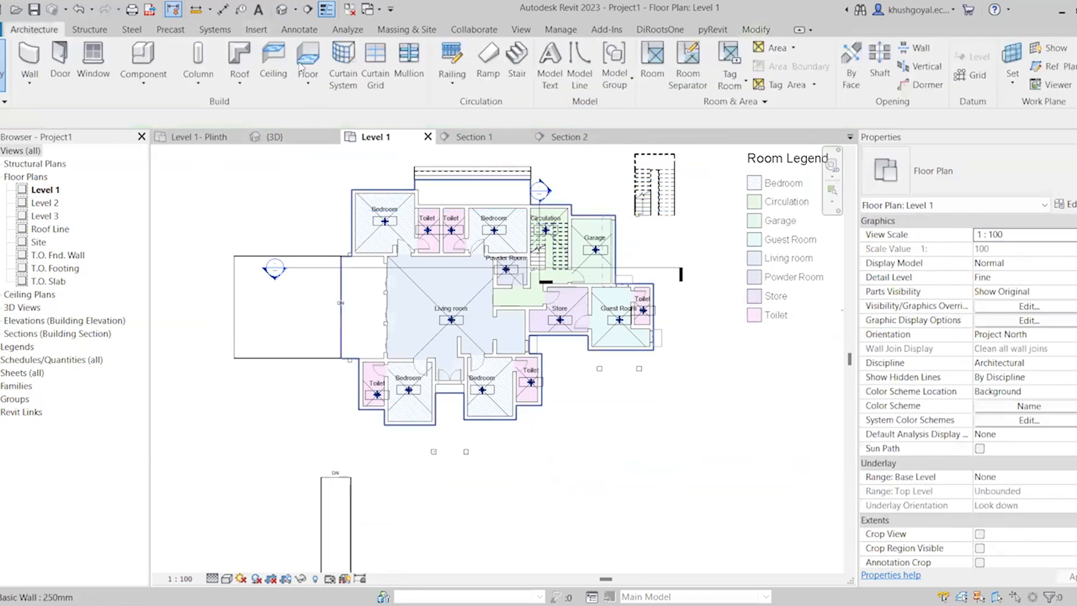
{"action": "left_click", "coordinate": [281, 9]}
{"action": "scroll", "coordinate": [578, 403], "scroll_direction": "down", "scroll_amount": 5}
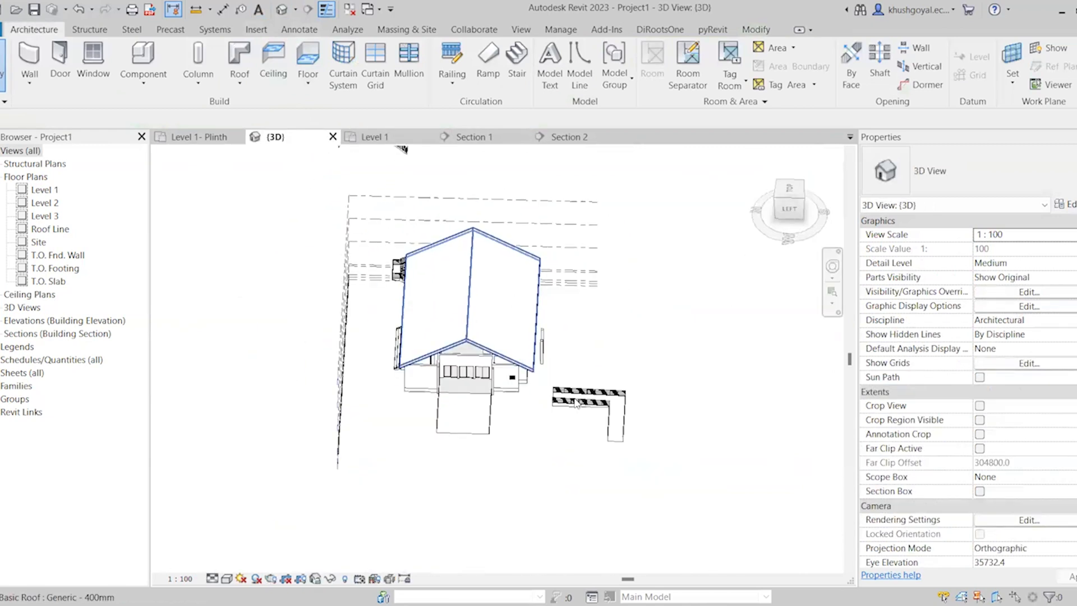
{"action": "middle_click_drag", "start_coordinate": [578, 403], "coordinate": [453, 275], "text": "shift"}
{"action": "scroll", "coordinate": [433, 326], "scroll_direction": "up", "scroll_amount": 3}
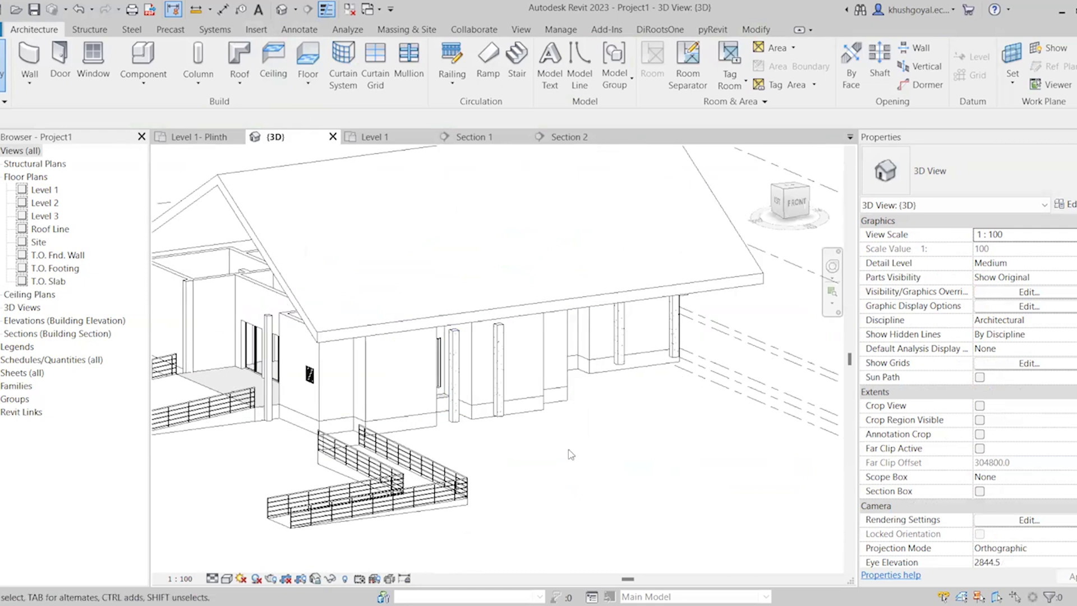
{"action": "scroll", "coordinate": [550, 407], "scroll_direction": "down", "scroll_amount": 3}
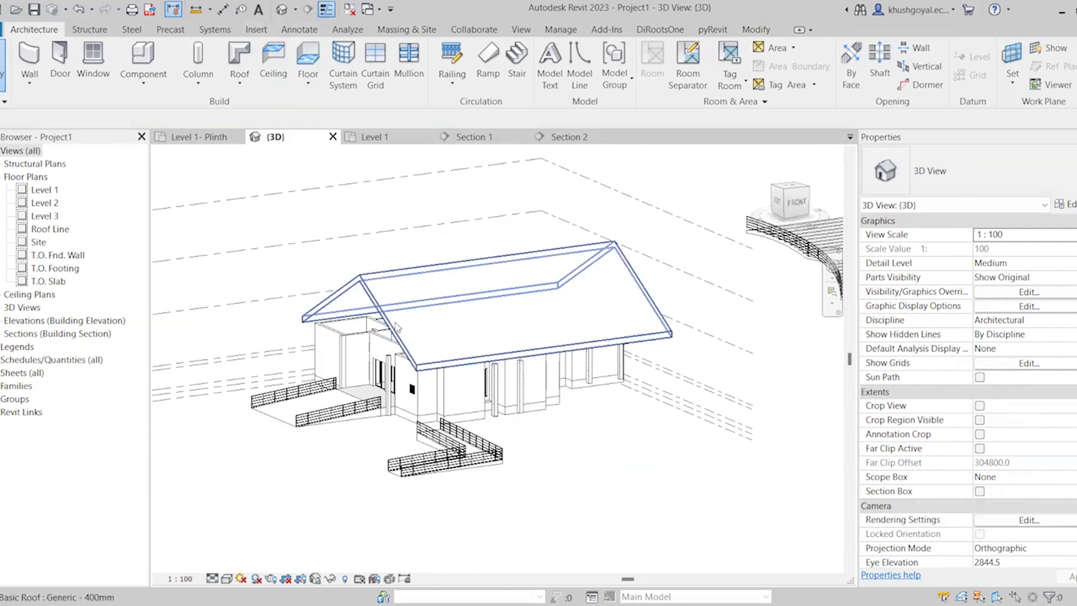
Start a Generic - 230mm Brickwork wall in the Level 1 plan with base constraint Level 2 and unconnected height 1500
{"action": "left_click", "coordinate": [416, 140]}
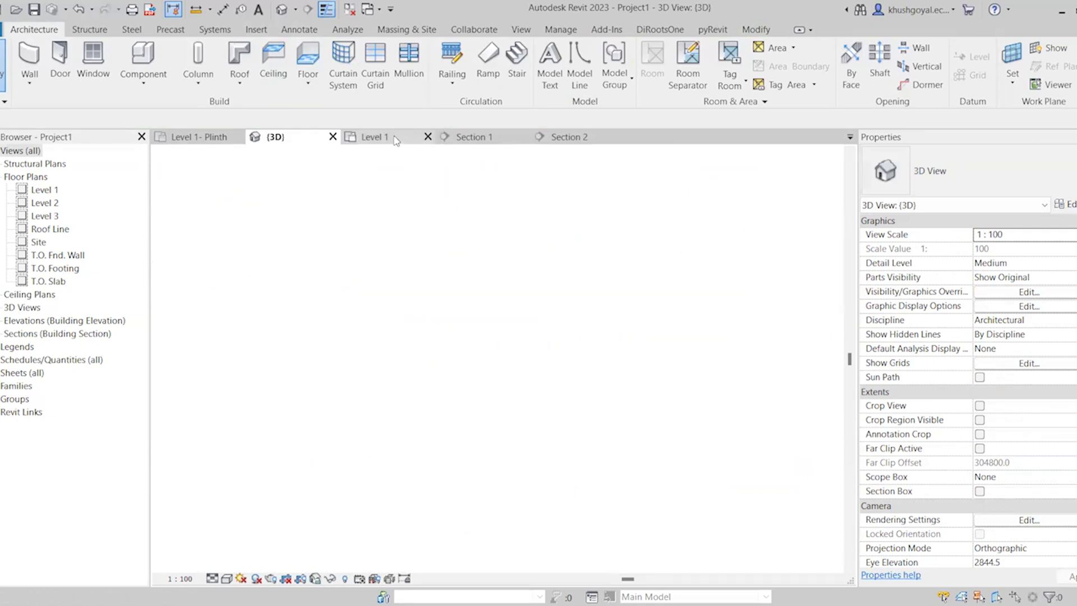
{"action": "scroll", "coordinate": [416, 195], "scroll_direction": "up", "scroll_amount": 5}
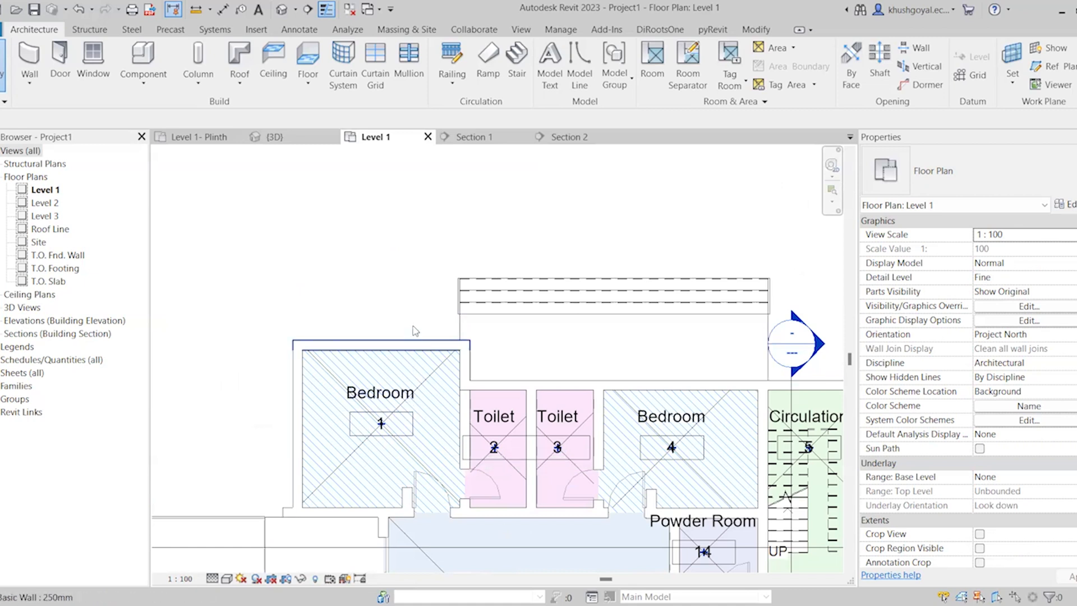
{"action": "scroll", "coordinate": [454, 449], "scroll_direction": "down", "scroll_amount": 3}
{"action": "scroll", "coordinate": [444, 418], "scroll_direction": "up", "scroll_amount": 5}
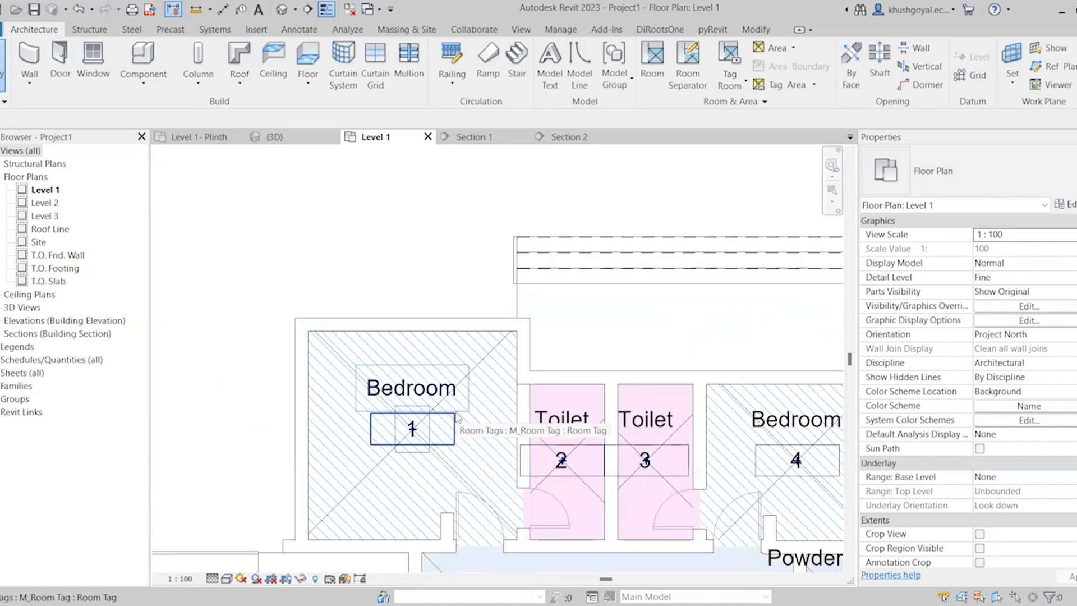
{"action": "left_click", "coordinate": [29, 59]}
{"action": "scroll", "coordinate": [386, 391], "scroll_direction": "up", "scroll_amount": 2}
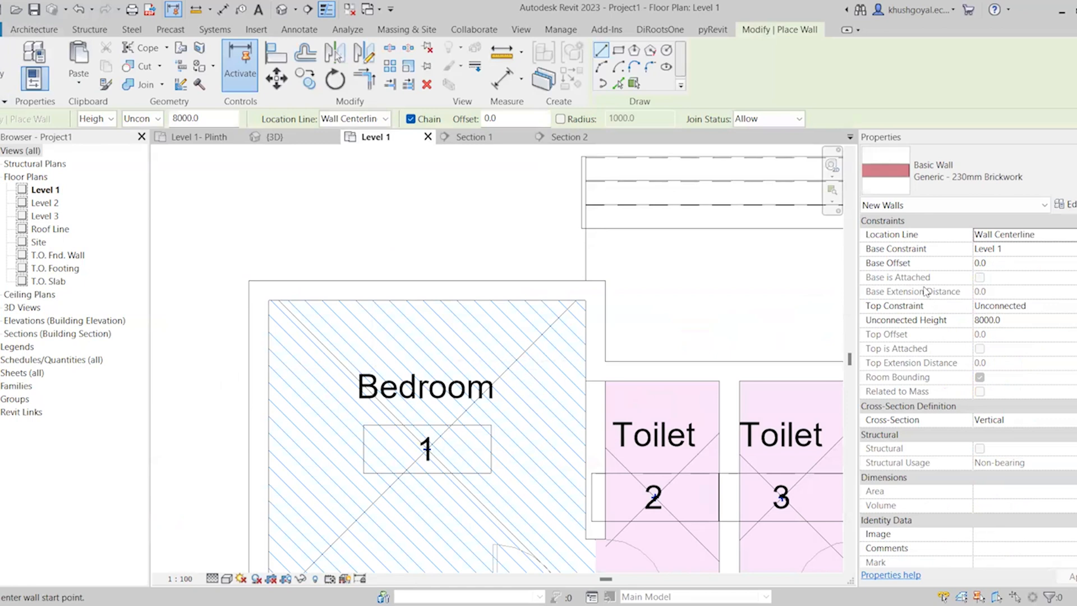
{"action": "left_click", "coordinate": [1029, 253]}
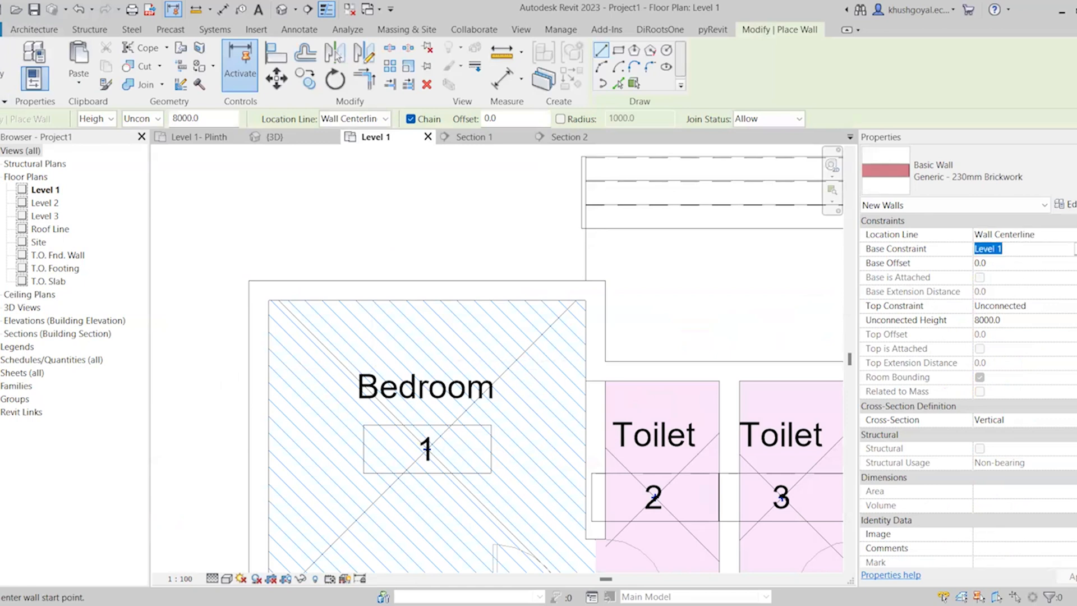
{"action": "left_click", "coordinate": [1072, 253]}
{"action": "left_click", "coordinate": [1074, 248]}
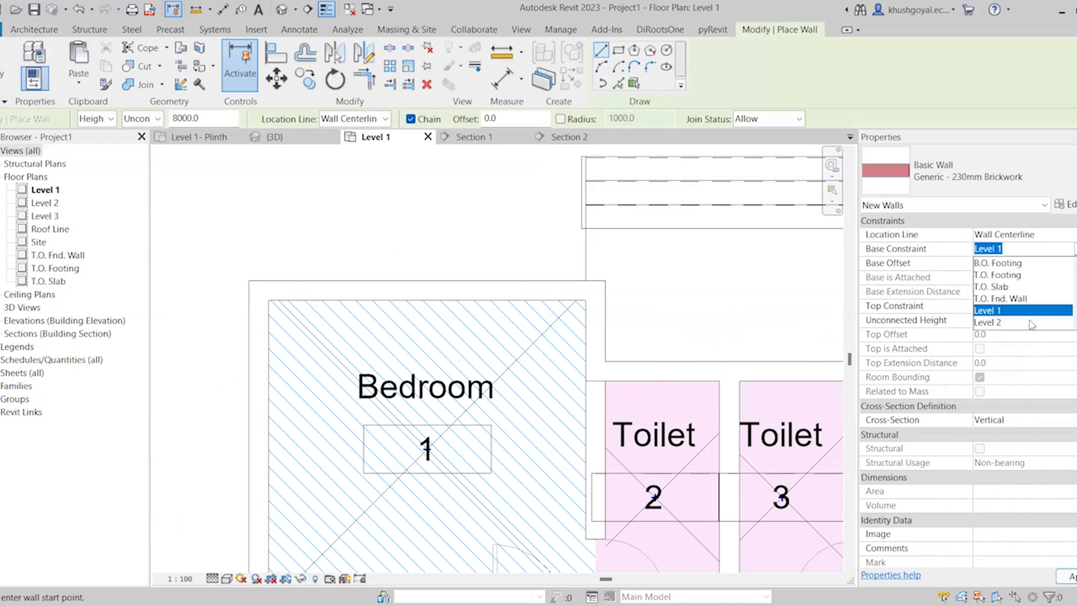
{"action": "left_click", "coordinate": [1014, 322]}
{"action": "left_click", "coordinate": [1015, 305]}
{"action": "left_click", "coordinate": [1015, 320]}
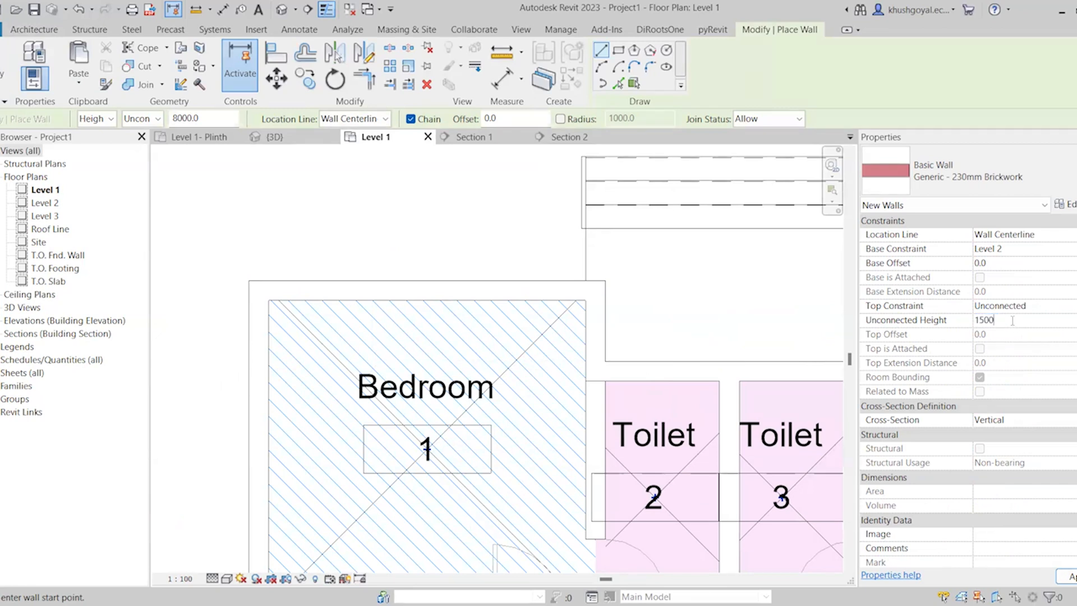
Draw a U-shaped wall run at Bedroom 1, about 888 mm up to the outer wall's centerline, 1000 mm along it and back down
{"action": "scroll", "coordinate": [318, 327], "scroll_direction": "up", "scroll_amount": 2}
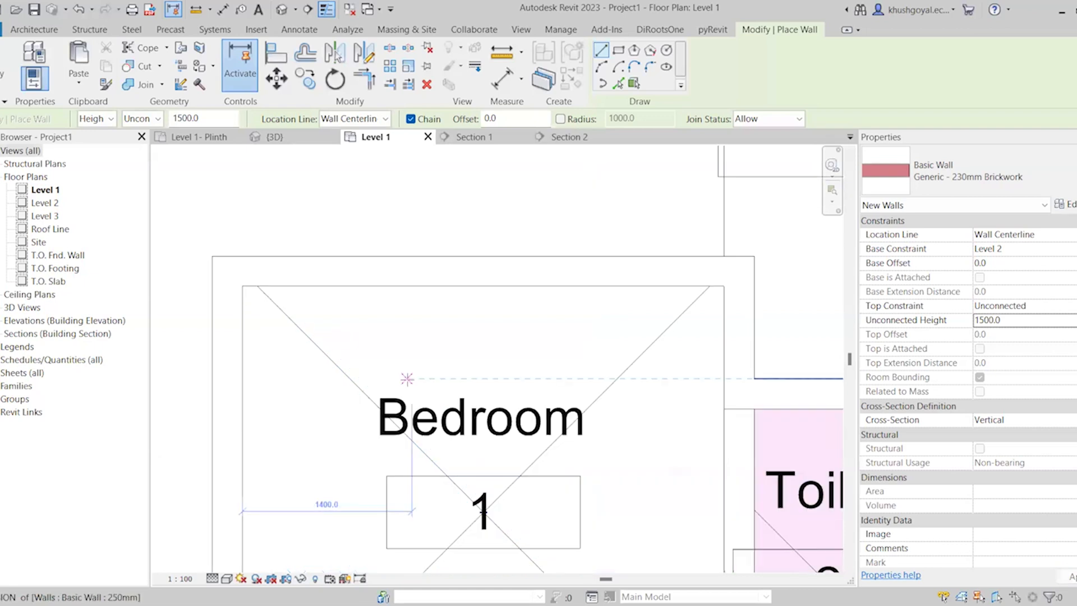
{"action": "left_click", "coordinate": [412, 379]}
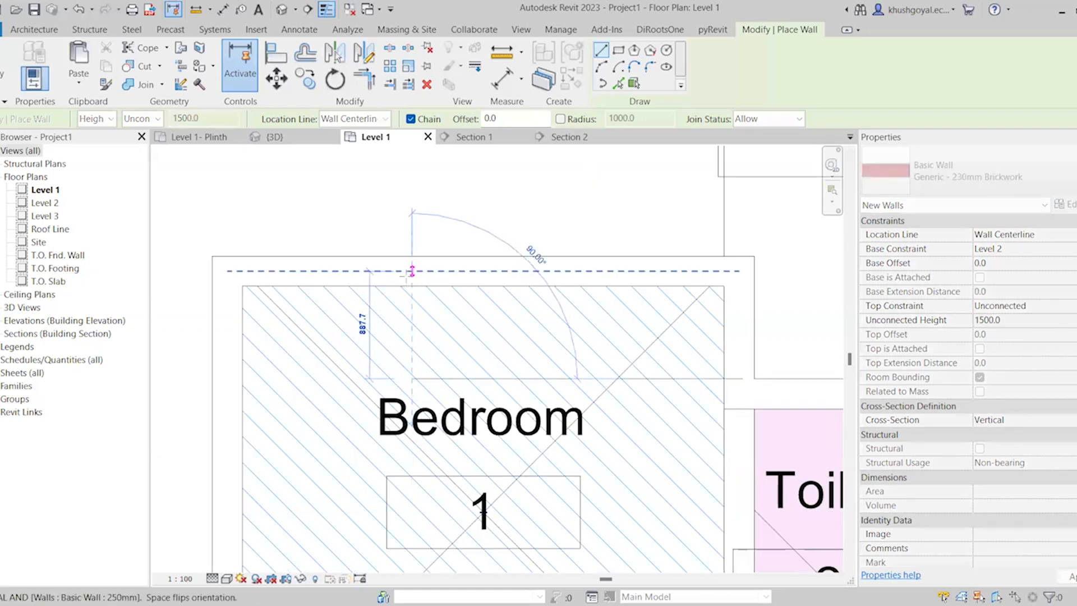
{"action": "left_click", "coordinate": [413, 271]}
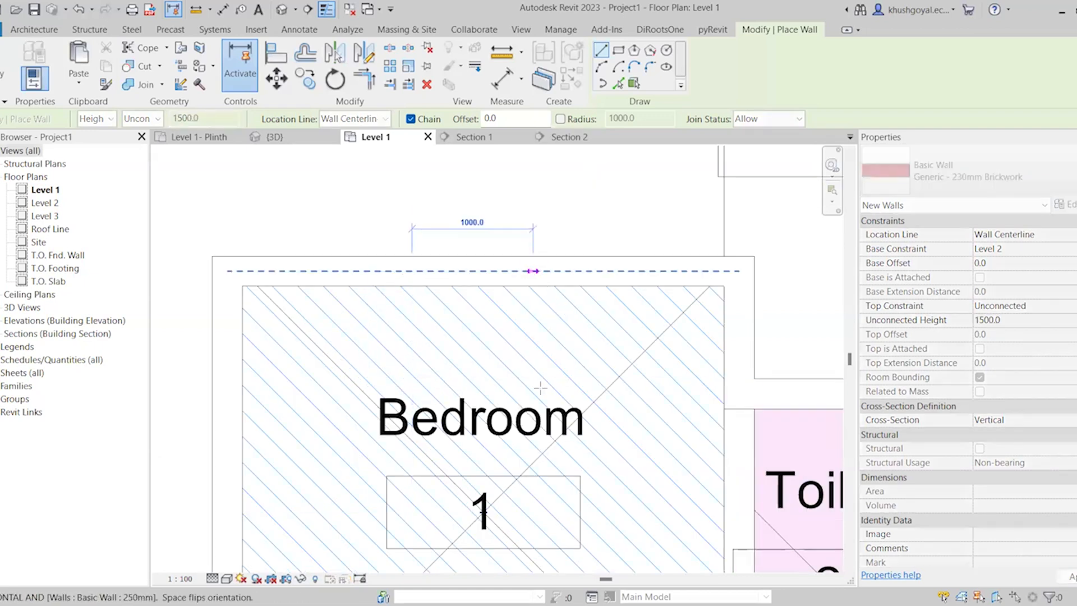
{"action": "left_click", "coordinate": [533, 271]}
In the Level 2 floor plan, stretch the shorter side wall of the U to 1000 mm, level with the opposite wall's end
{"action": "double_click", "coordinate": [53, 204]}
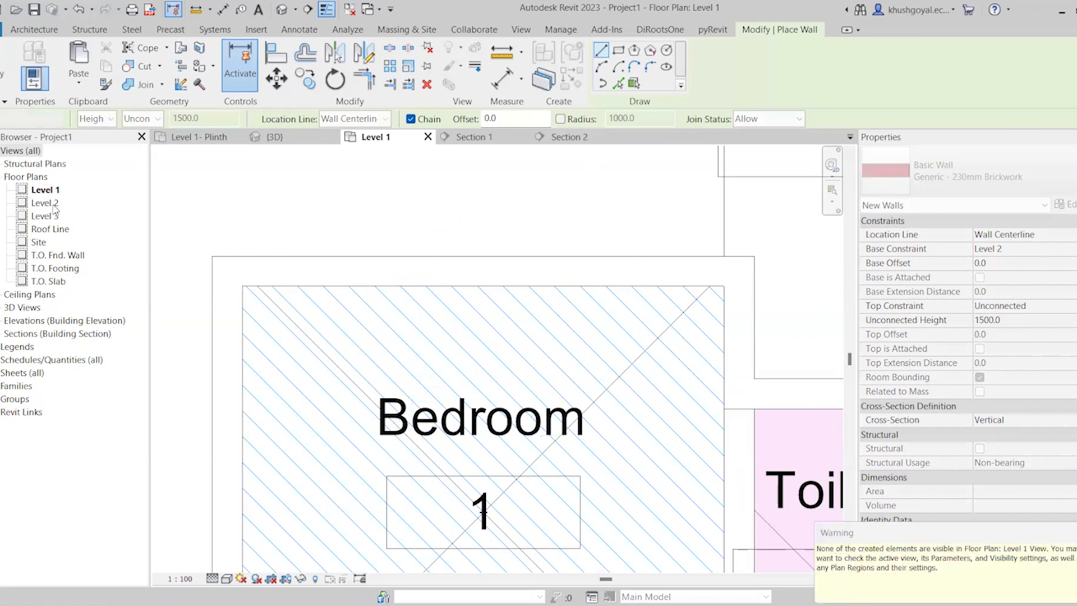
{"action": "scroll", "coordinate": [507, 233], "scroll_direction": "down", "scroll_amount": 4}
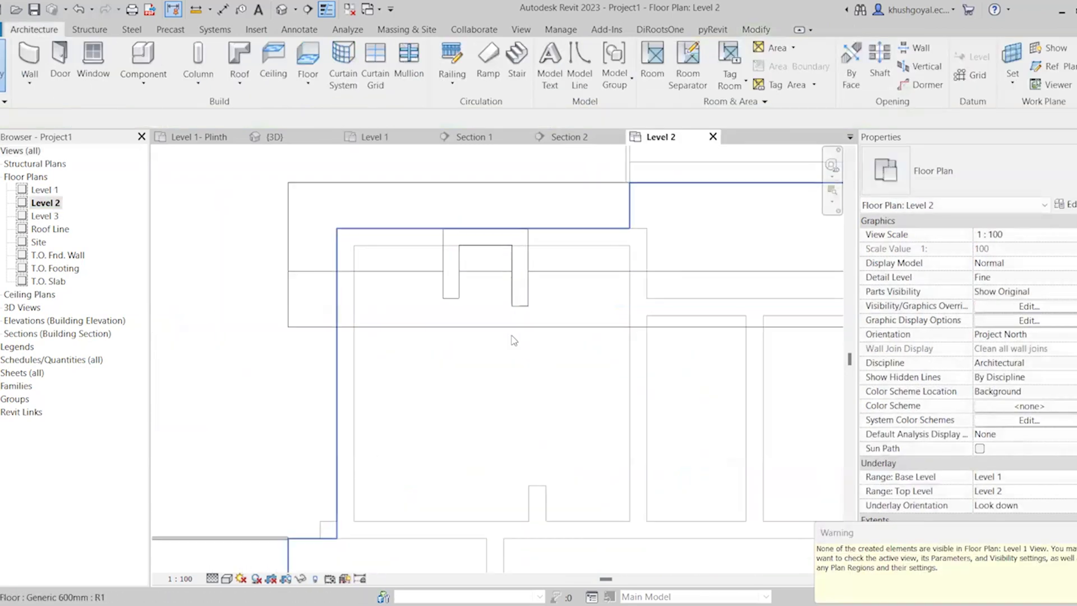
{"action": "scroll", "coordinate": [512, 338], "scroll_direction": "up", "scroll_amount": 3}
{"action": "left_click", "coordinate": [420, 270]}
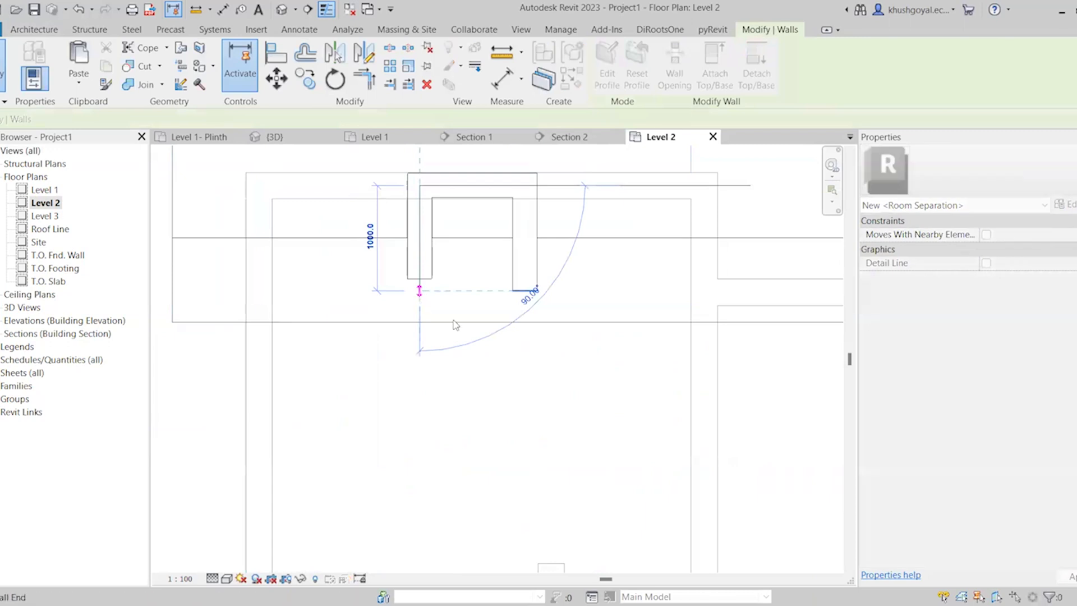
{"action": "left_click", "coordinate": [571, 428]}
Move the two side walls of the U apart to leave a clear width of about 1585 mm between them
{"action": "scroll", "coordinate": [571, 428], "scroll_direction": "down", "scroll_amount": 2}
{"action": "scroll", "coordinate": [553, 298], "scroll_direction": "up", "scroll_amount": 1}
{"action": "middle_click_drag", "start_coordinate": [553, 297], "coordinate": [545, 299]}
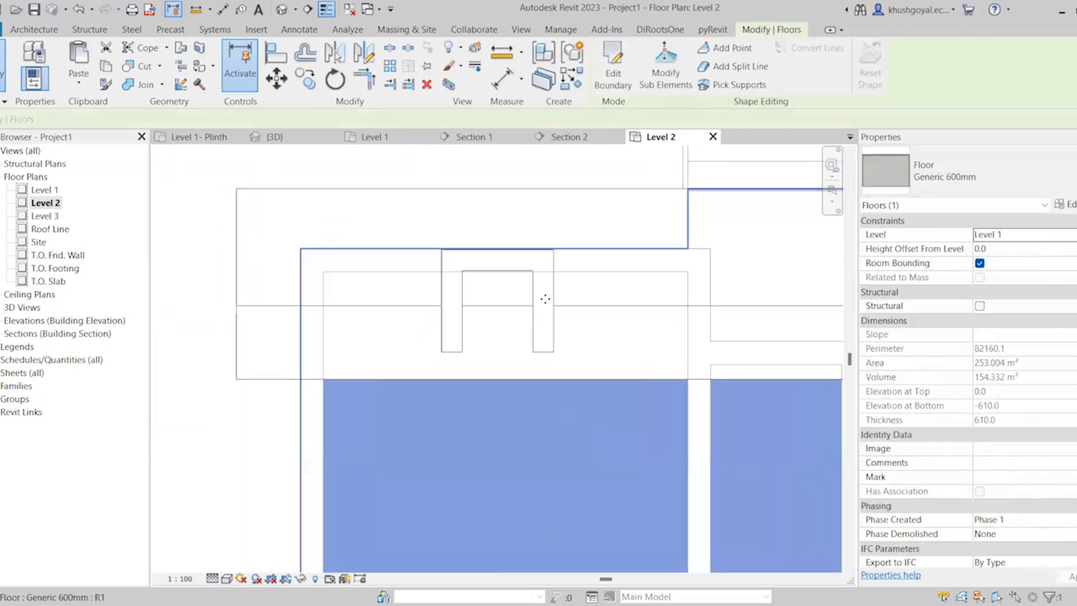
{"action": "key", "text": "Escape"}
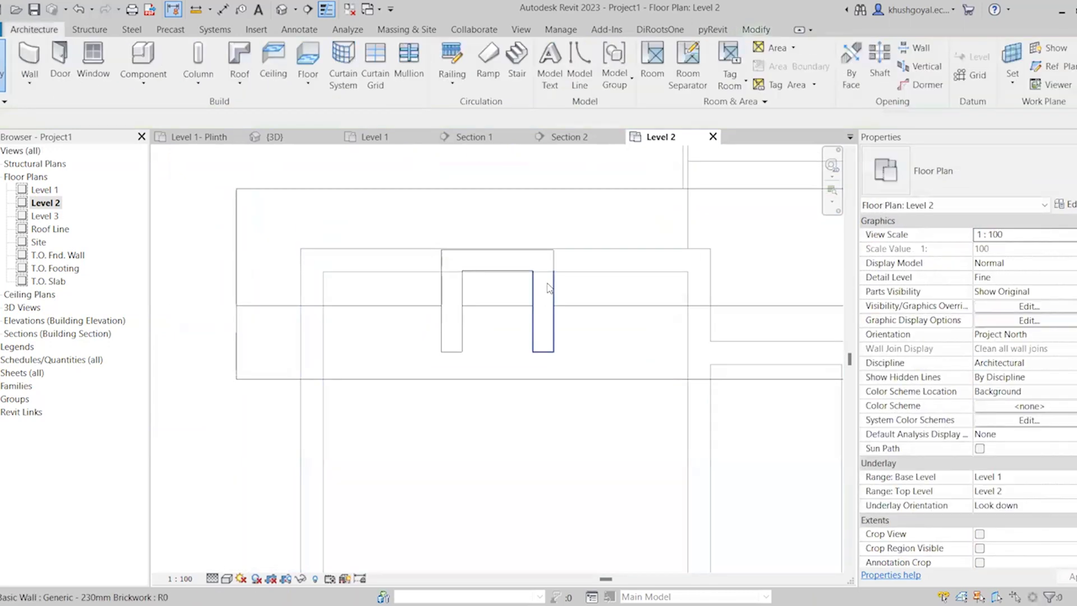
{"action": "left_click", "coordinate": [548, 286]}
{"action": "left_click_drag", "start_coordinate": [549, 288], "coordinate": [588, 289]}
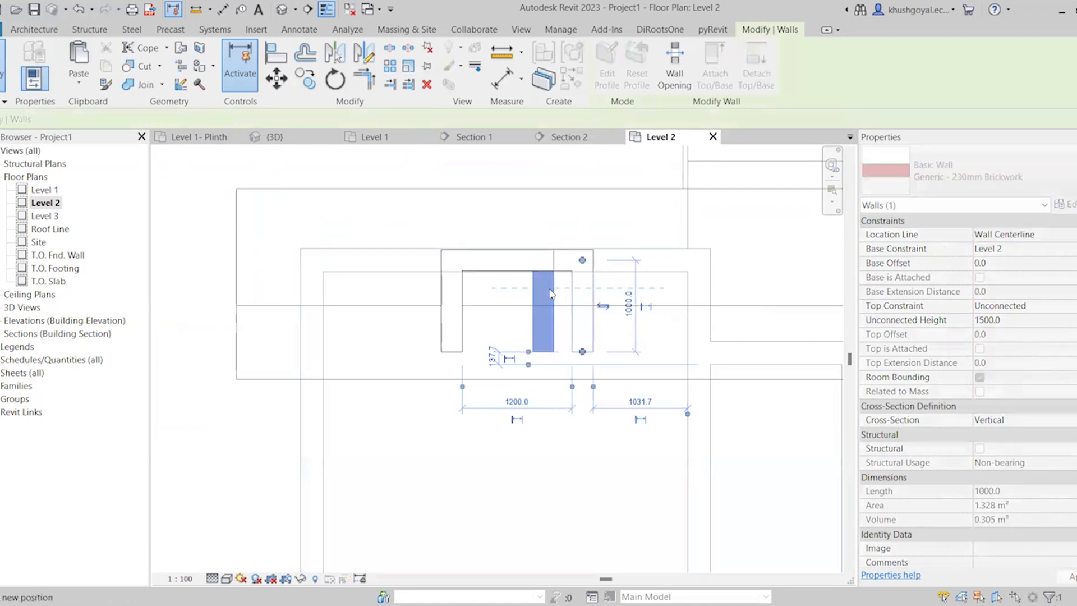
{"action": "left_click", "coordinate": [460, 283]}
{"action": "left_click_drag", "start_coordinate": [460, 284], "coordinate": [423, 282]}
{"action": "scroll", "coordinate": [441, 348], "scroll_direction": "down", "scroll_amount": 1}
{"action": "scroll", "coordinate": [441, 348], "scroll_direction": "up", "scroll_amount": 1}
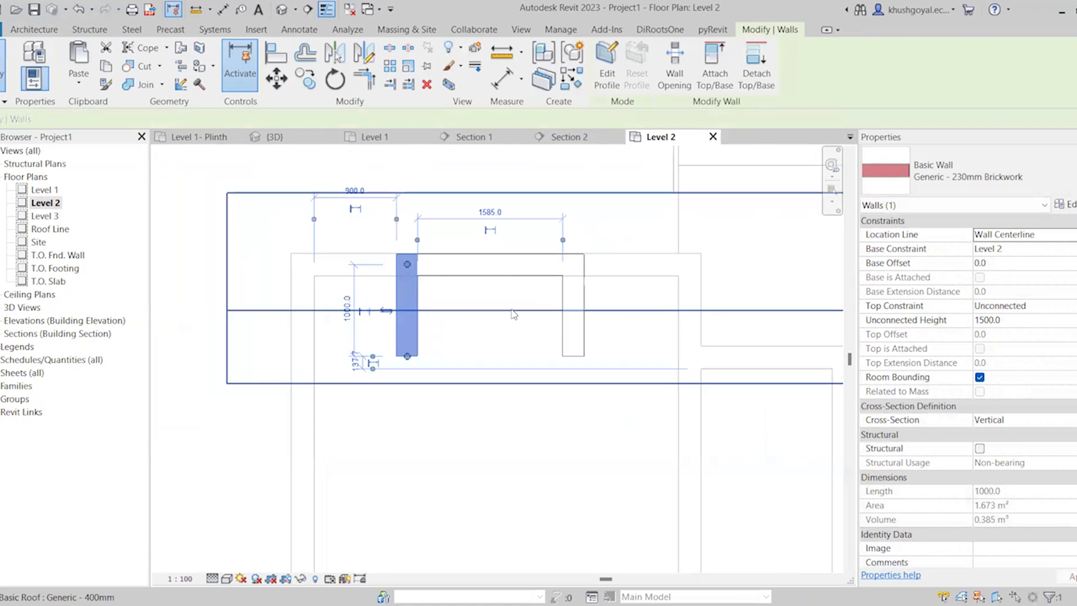
{"action": "key", "text": "Escape"}
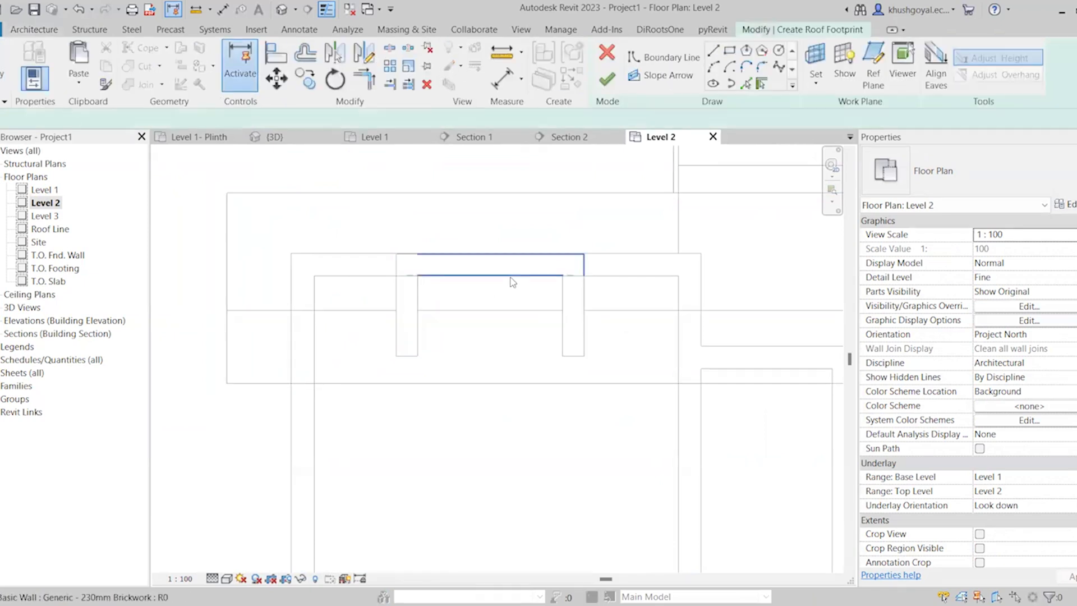
Sketch a rectangular roof footprint around the U-shaped dormer walls and stretch its open-end edge to a depth of about 2040 mm
{"action": "scroll", "coordinate": [513, 277], "scroll_direction": "up", "scroll_amount": 2}
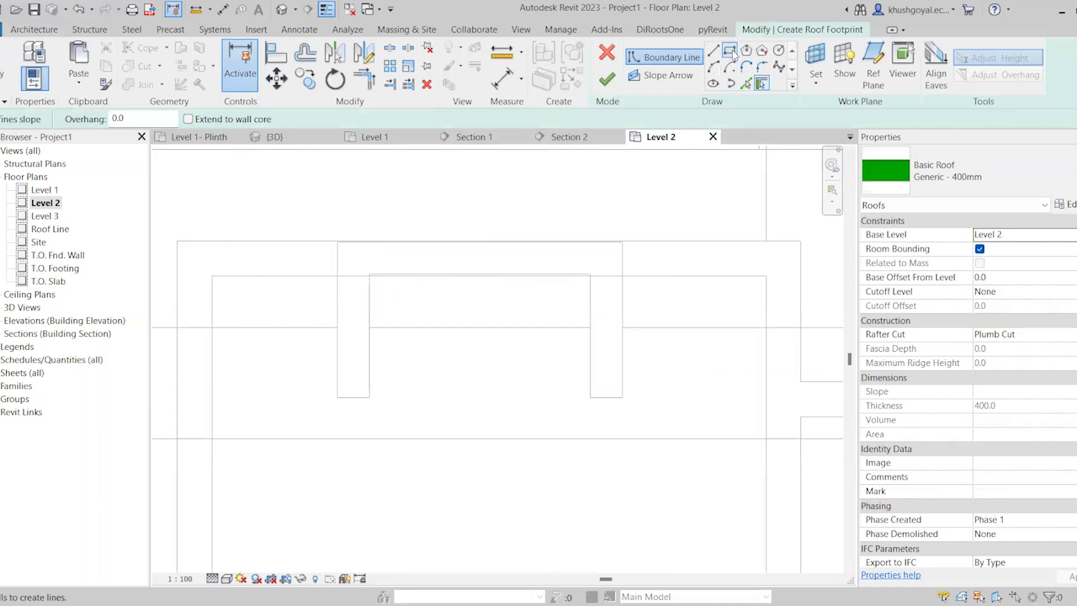
{"action": "left_click", "coordinate": [337, 242]}
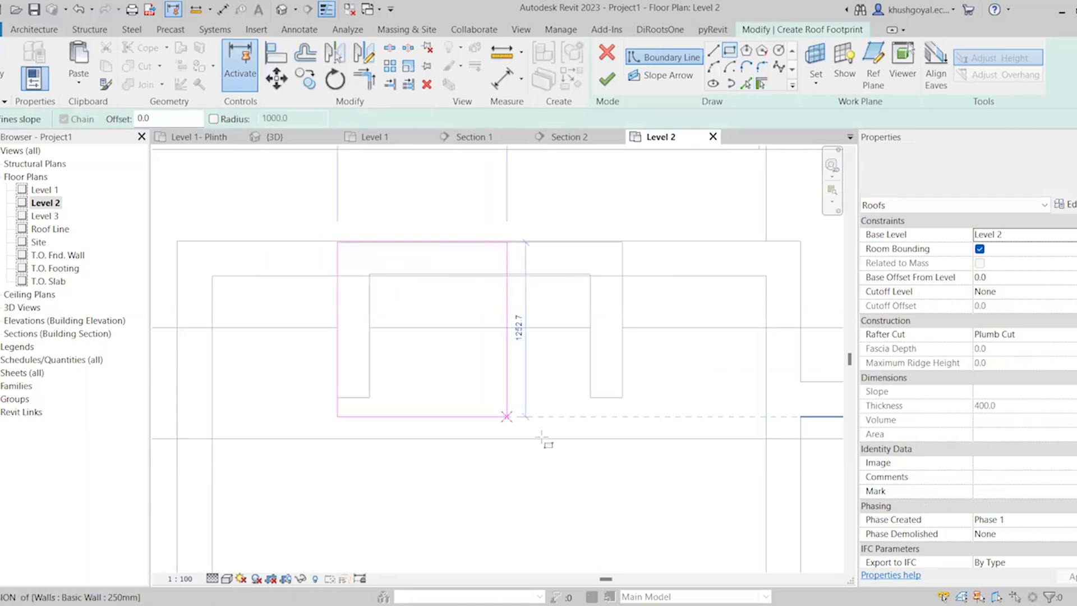
{"action": "left_click", "coordinate": [622, 397]}
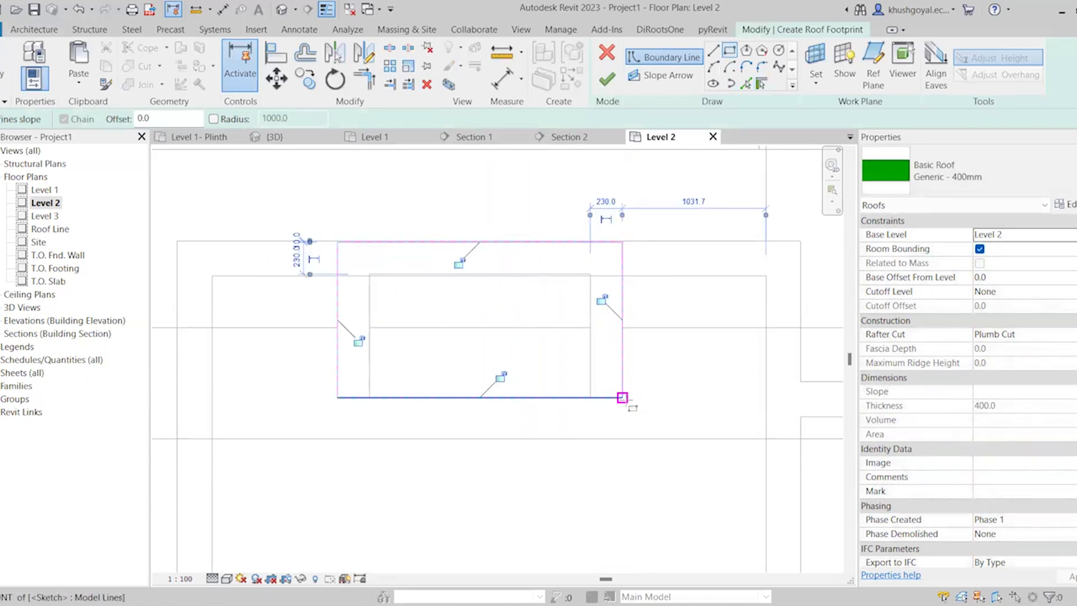
{"action": "key", "text": "Escape"}
{"action": "left_click", "coordinate": [512, 398]}
{"action": "left_click_drag", "start_coordinate": [470, 398], "coordinate": [502, 526]}
Make only the two side edges of the footprint slope-defining at 30° and finish the dormer roof
{"action": "left_click", "coordinate": [273, 120]}
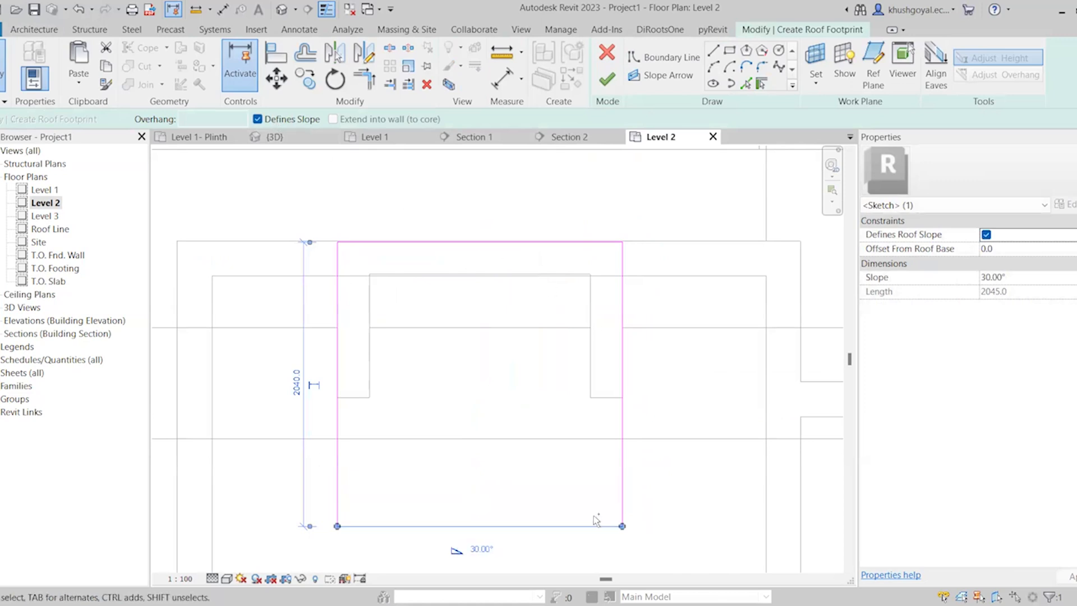
{"action": "left_click", "coordinate": [621, 365]}
{"action": "left_click", "coordinate": [338, 429], "text": "ctrl"}
{"action": "left_click", "coordinate": [257, 119]}
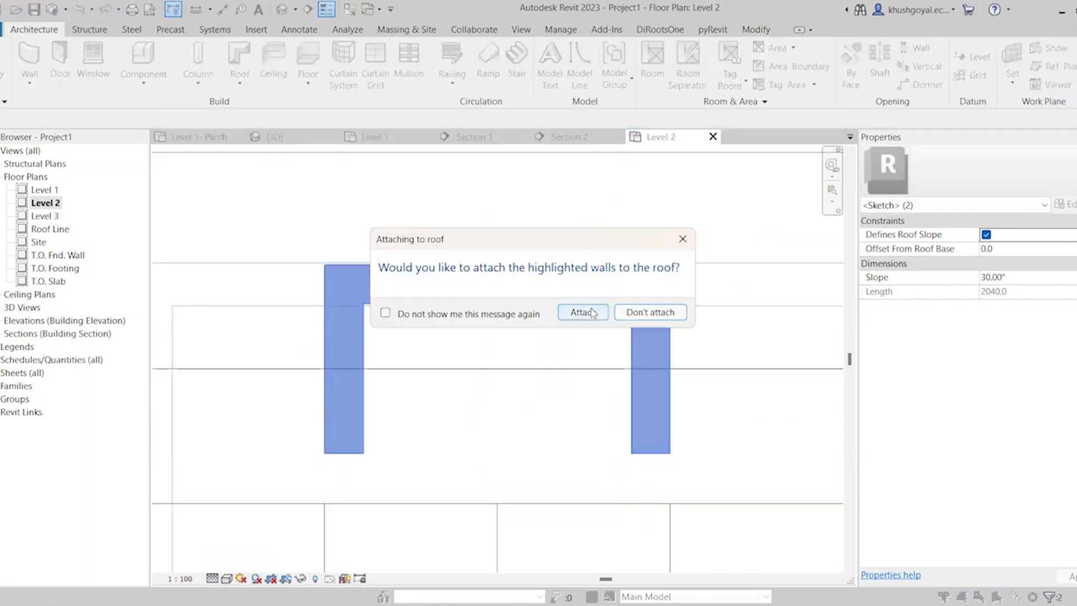
{"action": "left_click", "coordinate": [584, 313]}
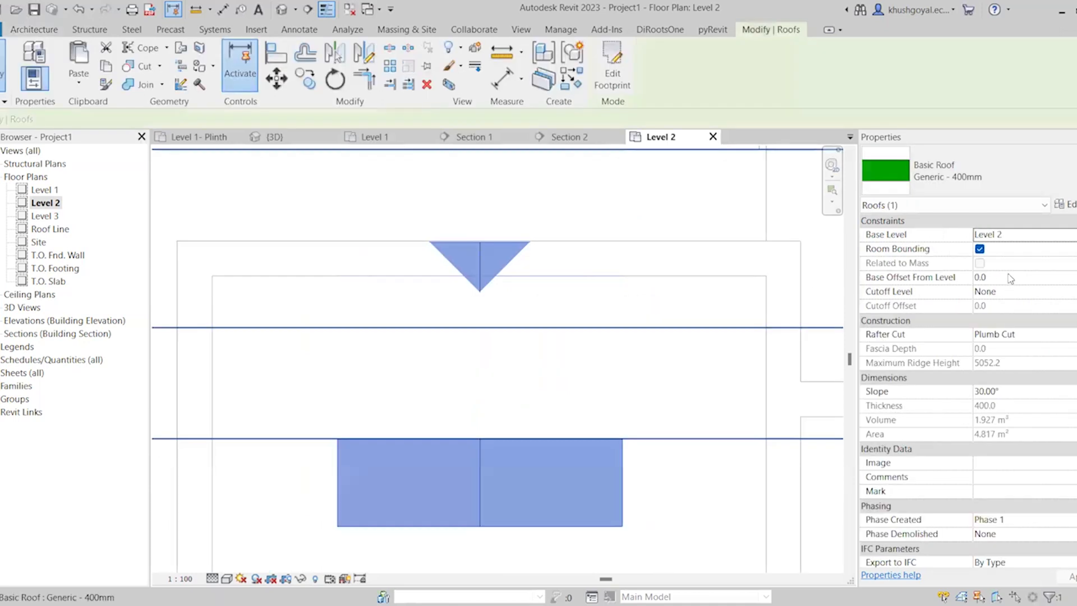
Set the dormer roof's base offset from Level 2 to 1500 and open the 3D view at the dormer
{"action": "left_click", "coordinate": [1008, 277]}
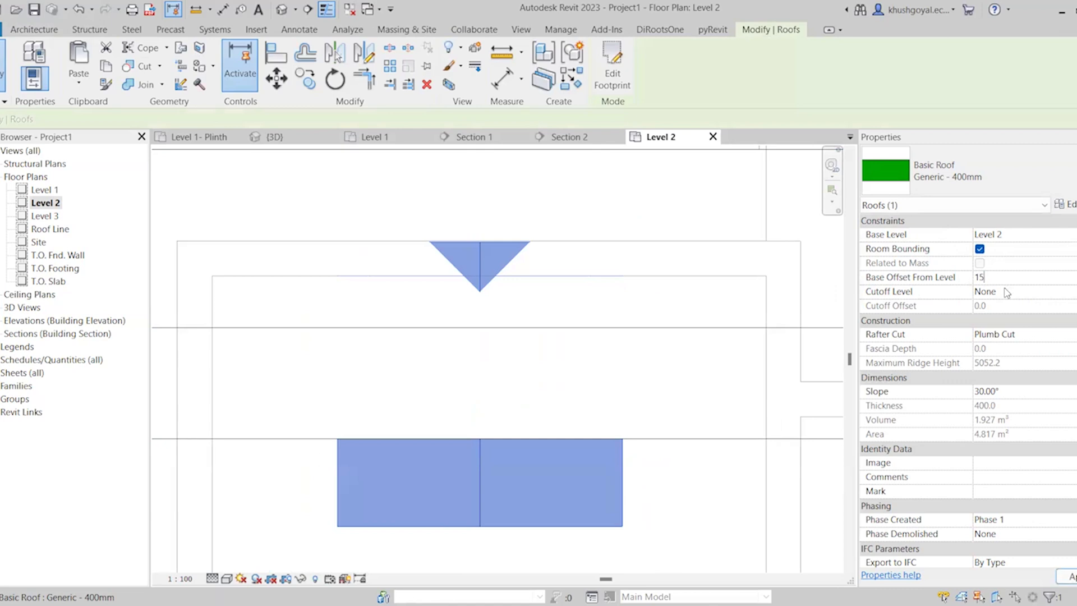
{"action": "scroll", "coordinate": [584, 379], "scroll_direction": "down", "scroll_amount": 3}
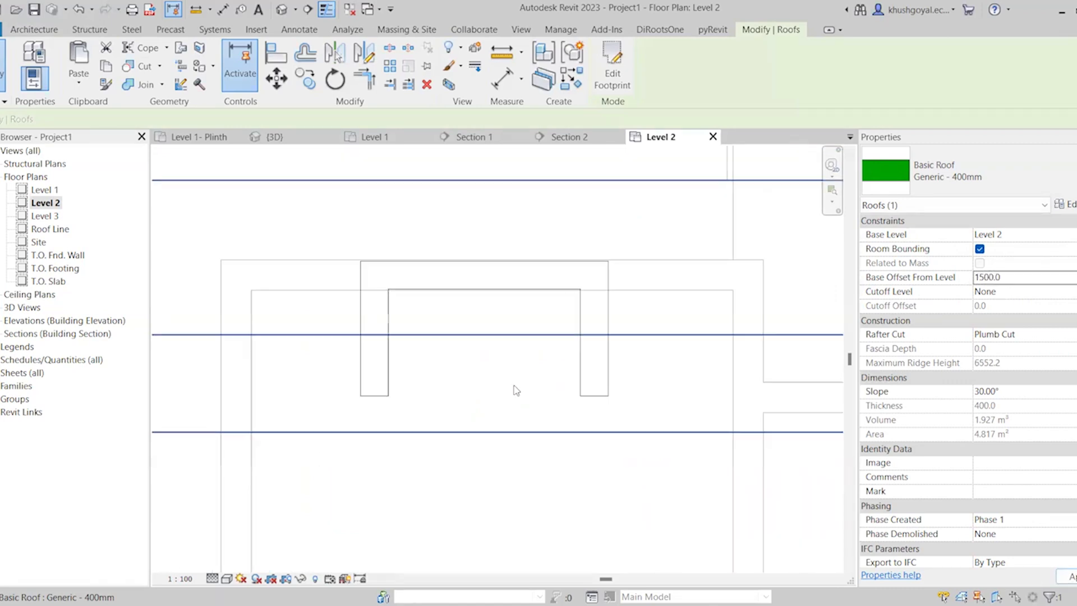
{"action": "left_click", "coordinate": [276, 136]}
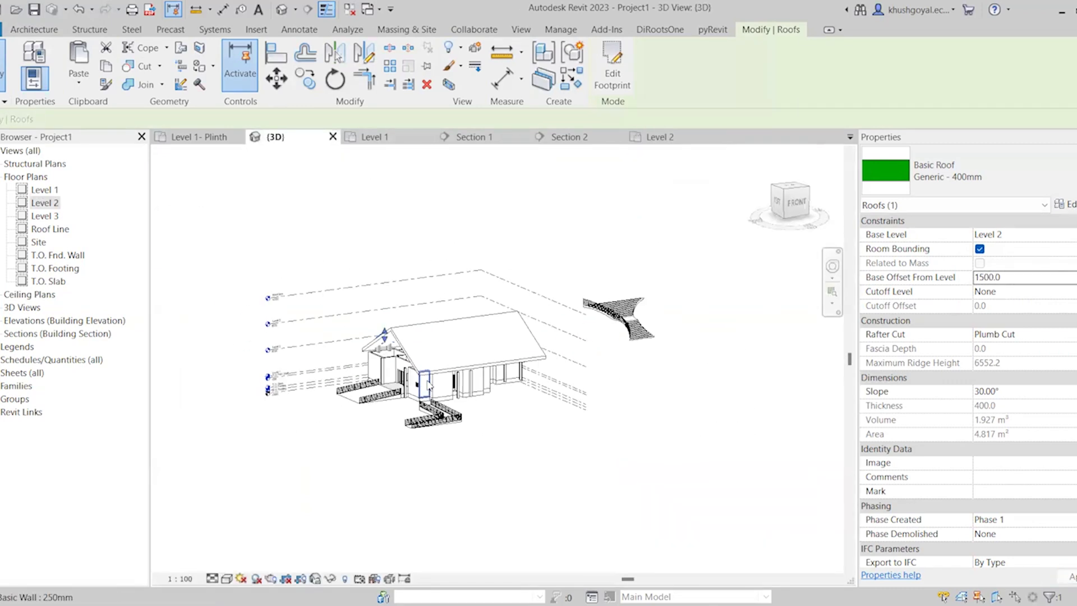
{"action": "middle_click_drag", "start_coordinate": [395, 398], "coordinate": [496, 397], "text": "shift"}
{"action": "scroll", "coordinate": [382, 348], "scroll_direction": "up", "scroll_amount": 4}
{"action": "scroll", "coordinate": [303, 341], "scroll_direction": "up", "scroll_amount": 7}
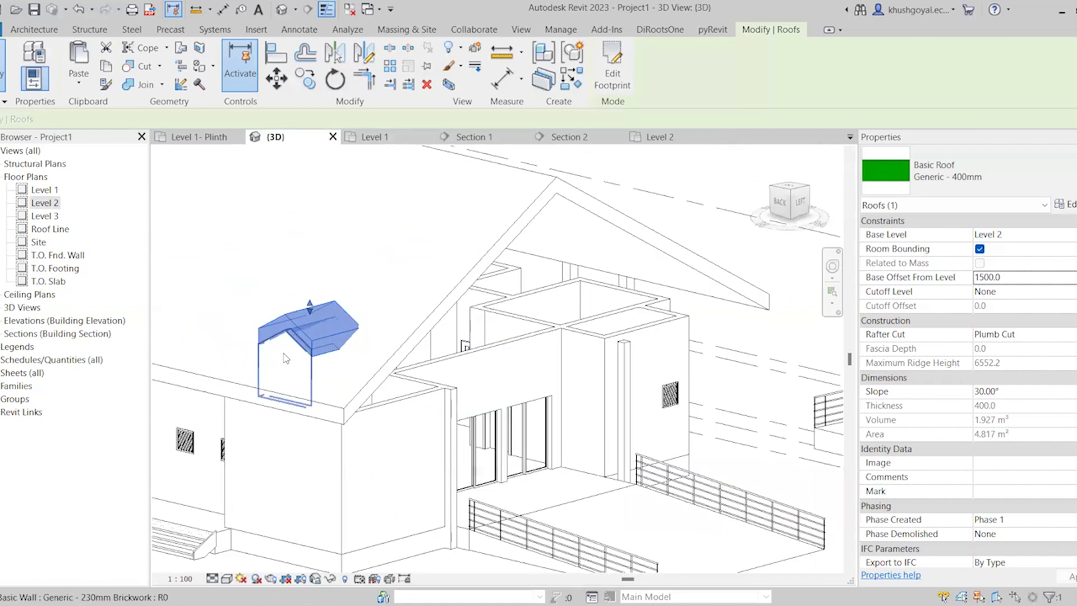
{"action": "scroll", "coordinate": [444, 269], "scroll_direction": "down", "scroll_amount": 4}
{"action": "left_click", "coordinate": [277, 506]}
{"action": "scroll", "coordinate": [359, 353], "scroll_direction": "up", "scroll_amount": 1}
{"action": "scroll", "coordinate": [358, 349], "scroll_direction": "up", "scroll_amount": 3}
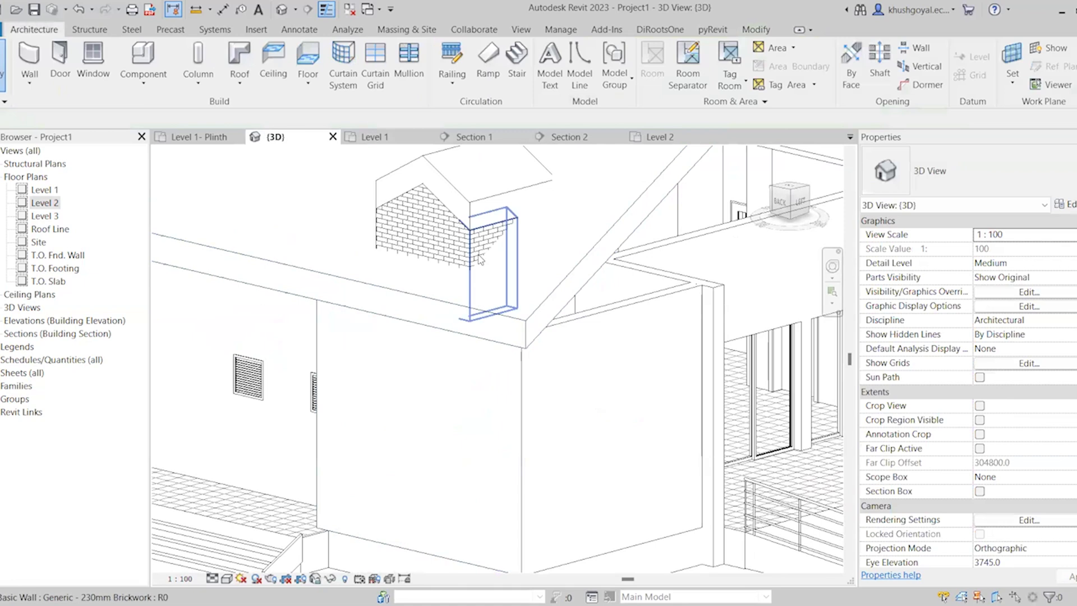
Select all three dormer walls and set their unconnected height to 3000
{"action": "left_click", "coordinate": [482, 245]}
{"action": "scroll", "coordinate": [481, 250], "scroll_direction": "up", "scroll_amount": 3}
{"action": "scroll", "coordinate": [395, 482], "scroll_direction": "down", "scroll_amount": 2}
{"action": "middle_click_drag", "start_coordinate": [466, 346], "coordinate": [455, 373]}
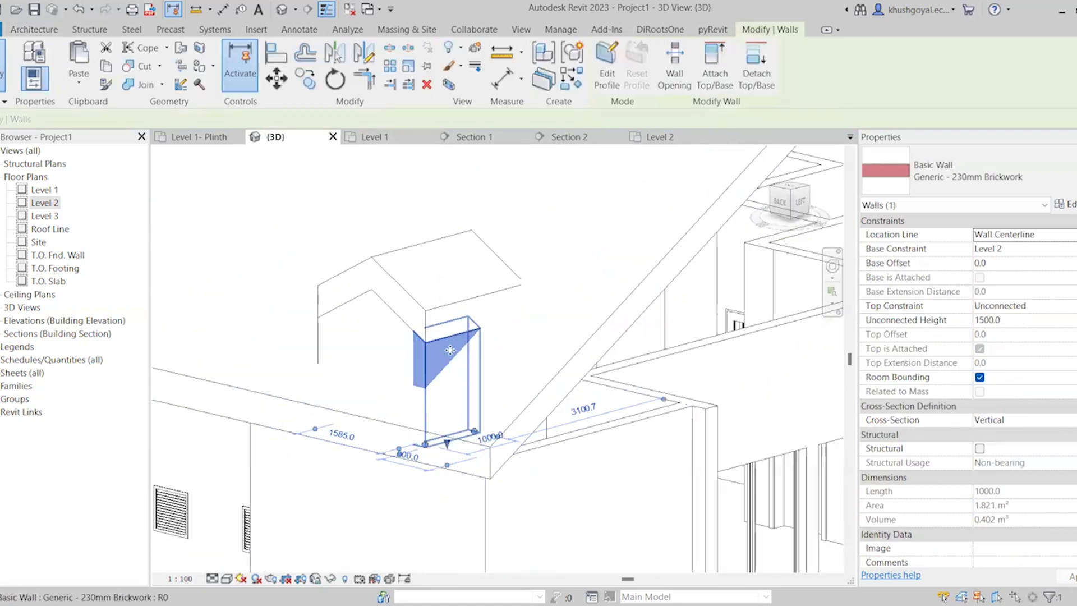
{"action": "left_click", "coordinate": [319, 335], "text": "ctrl"}
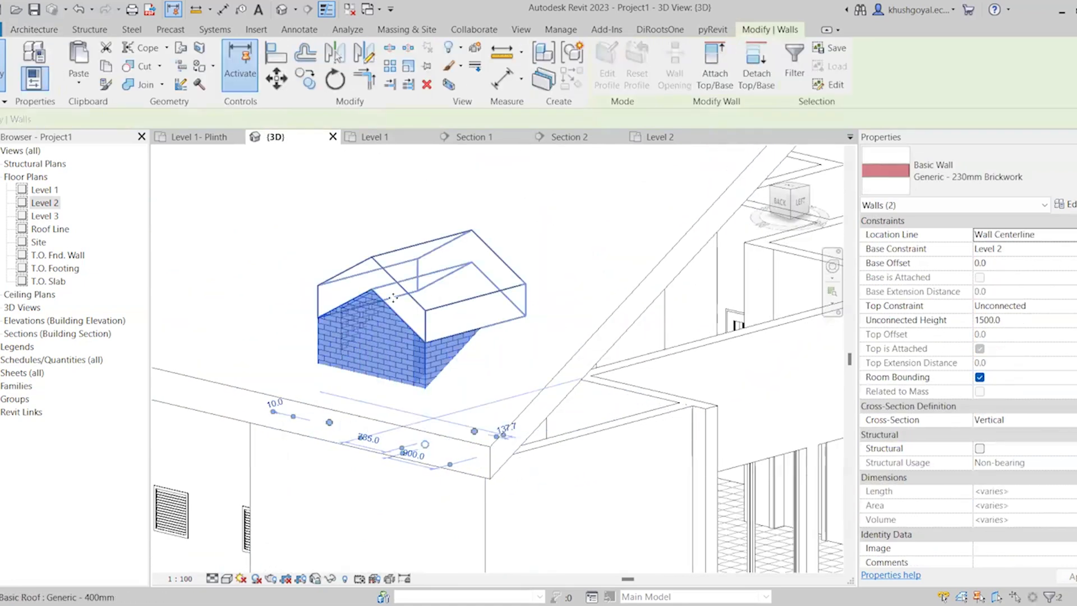
{"action": "scroll", "coordinate": [337, 334], "scroll_direction": "down", "scroll_amount": 1}
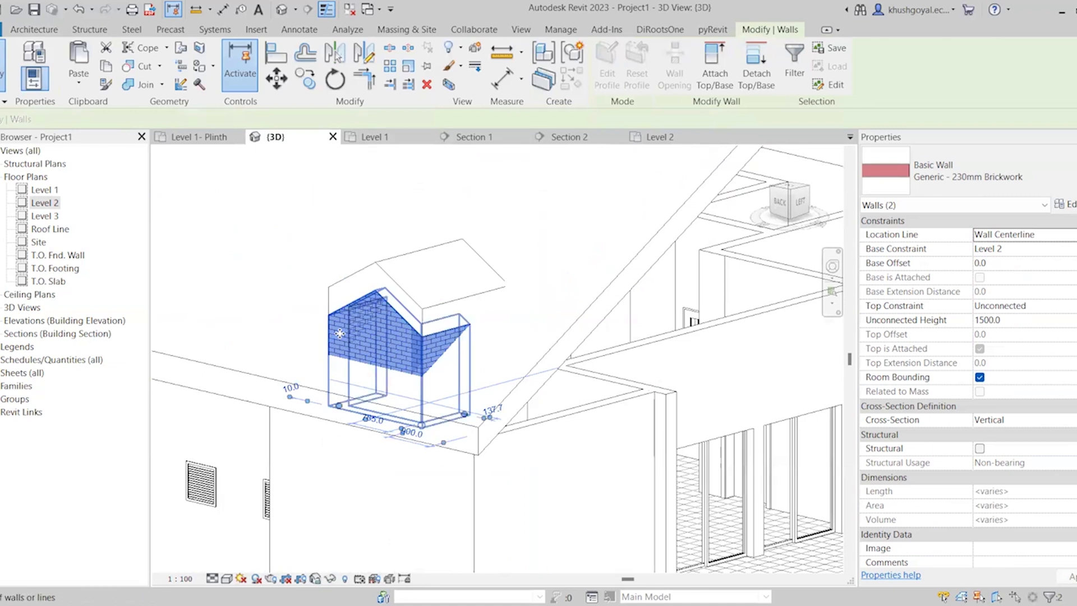
{"action": "left_click", "coordinate": [729, 314], "text": "ctrl"}
{"action": "left_click", "coordinate": [1016, 320]}
{"action": "double_click", "coordinate": [1016, 320]}
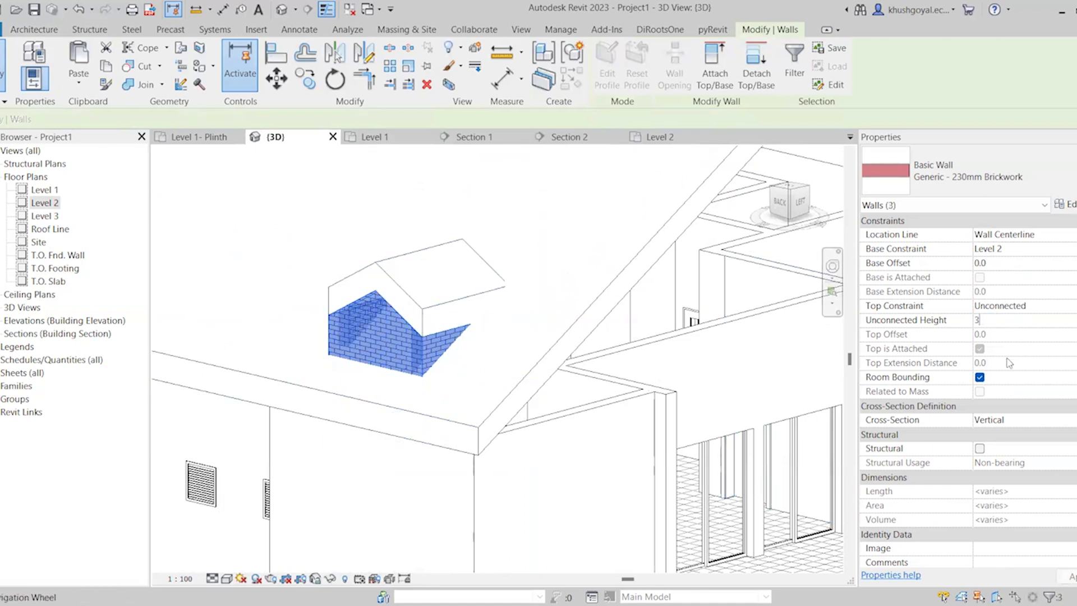
{"action": "key", "text": "Return"}
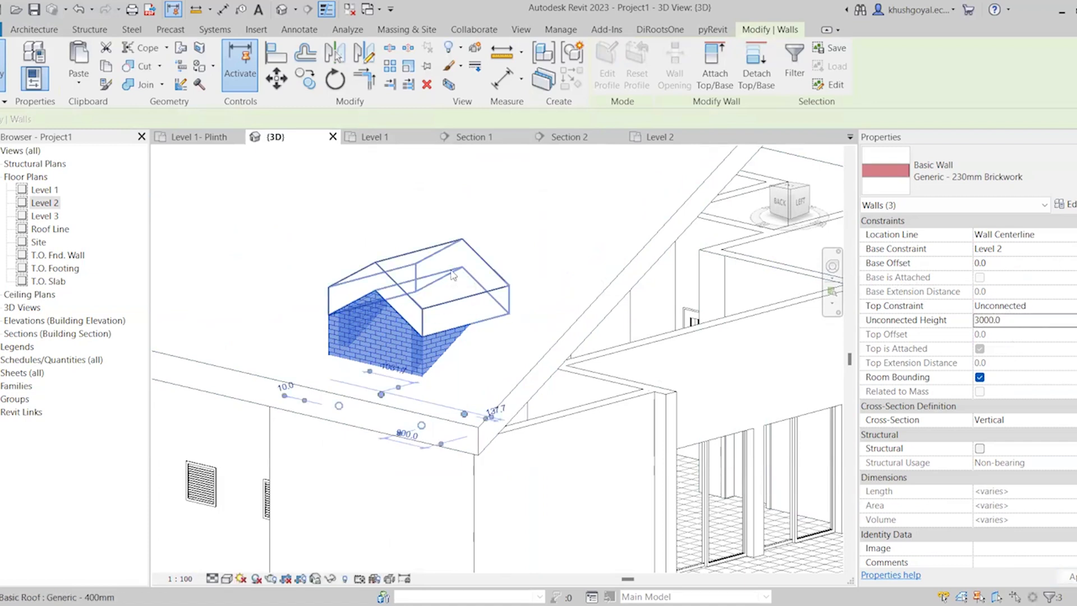
Set the dormer roof's base offset from Level 2 to 3000
{"action": "left_click", "coordinate": [453, 275]}
{"action": "left_click", "coordinate": [1012, 280]}
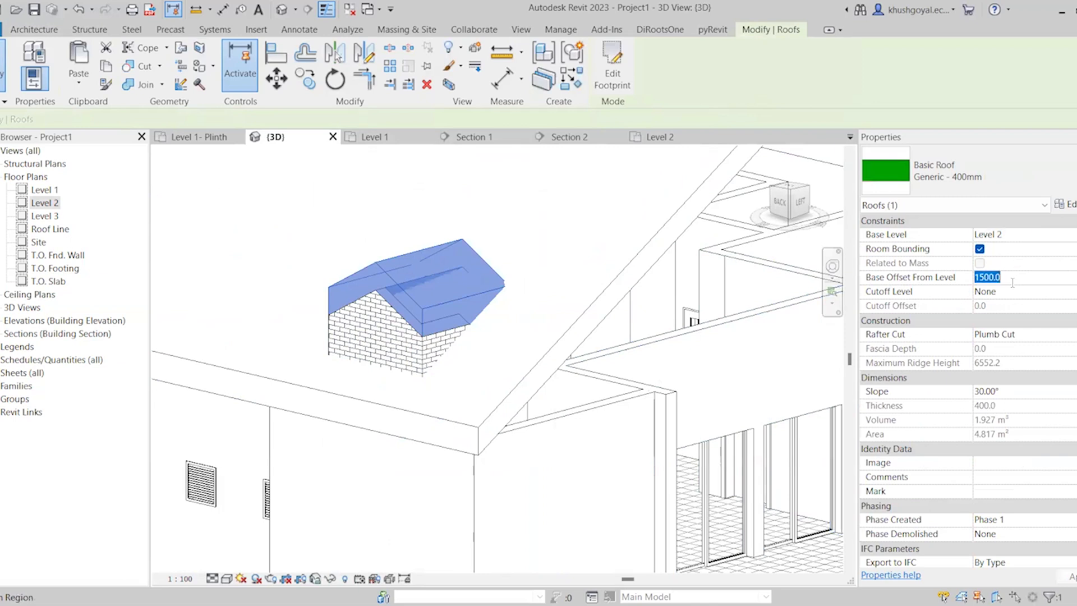
{"action": "key", "text": "Return"}
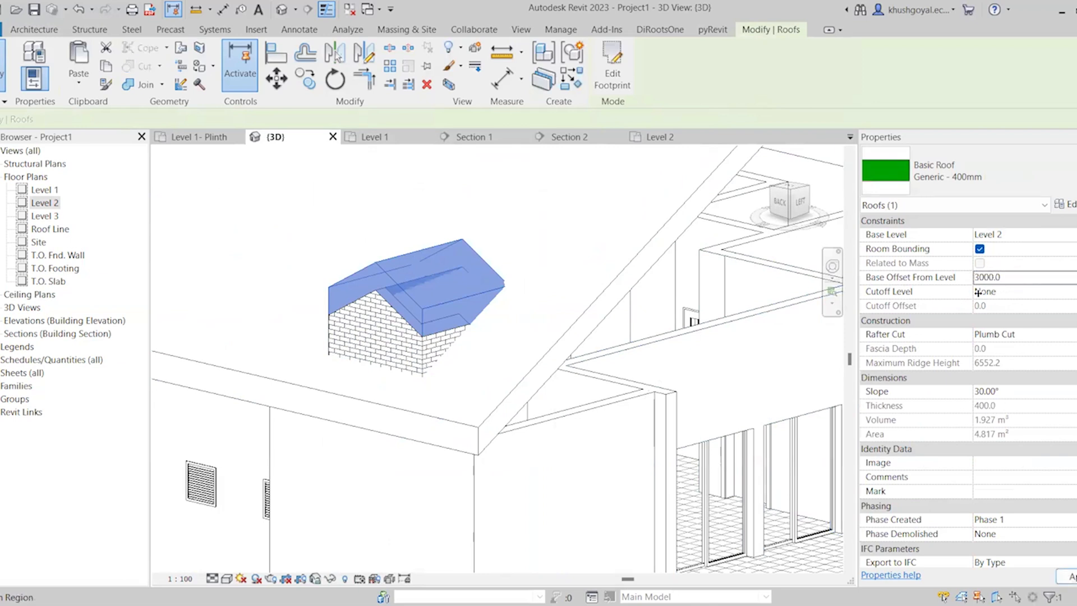
{"action": "scroll", "coordinate": [423, 348], "scroll_direction": "down", "scroll_amount": 3}
{"action": "scroll", "coordinate": [408, 279], "scroll_direction": "up", "scroll_amount": 2}
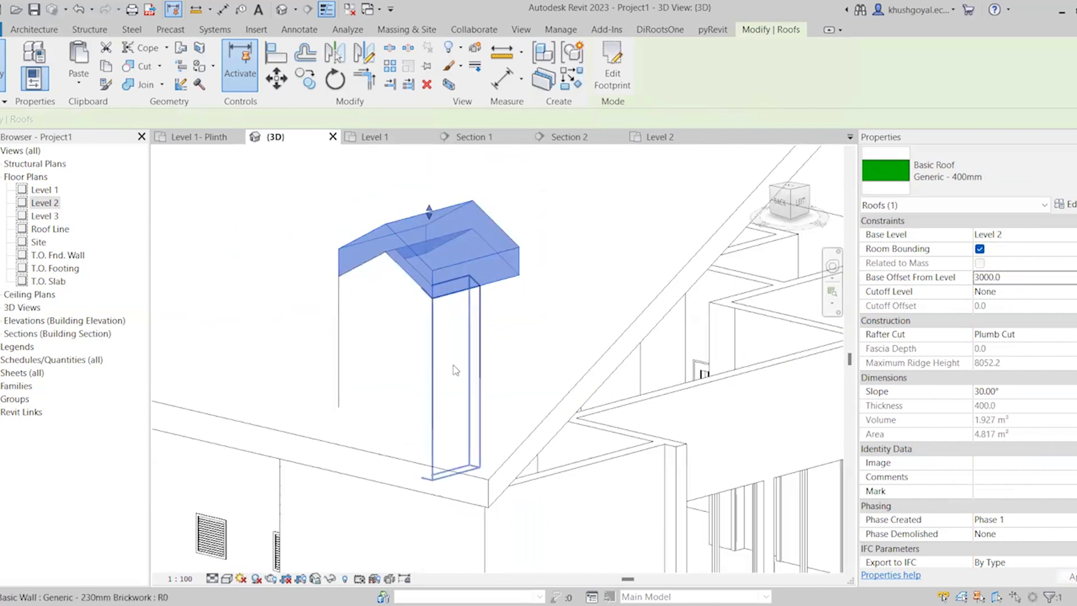
Try to attach the tops of all three dormer walls to the main house roof
{"action": "key", "text": "Tab"}
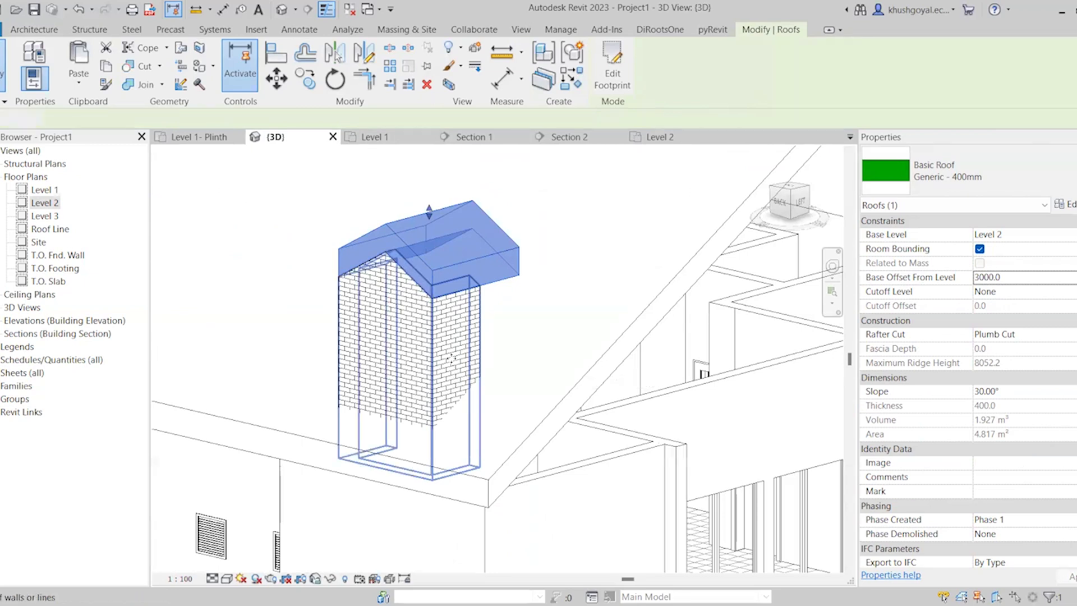
{"action": "left_click", "coordinate": [455, 370]}
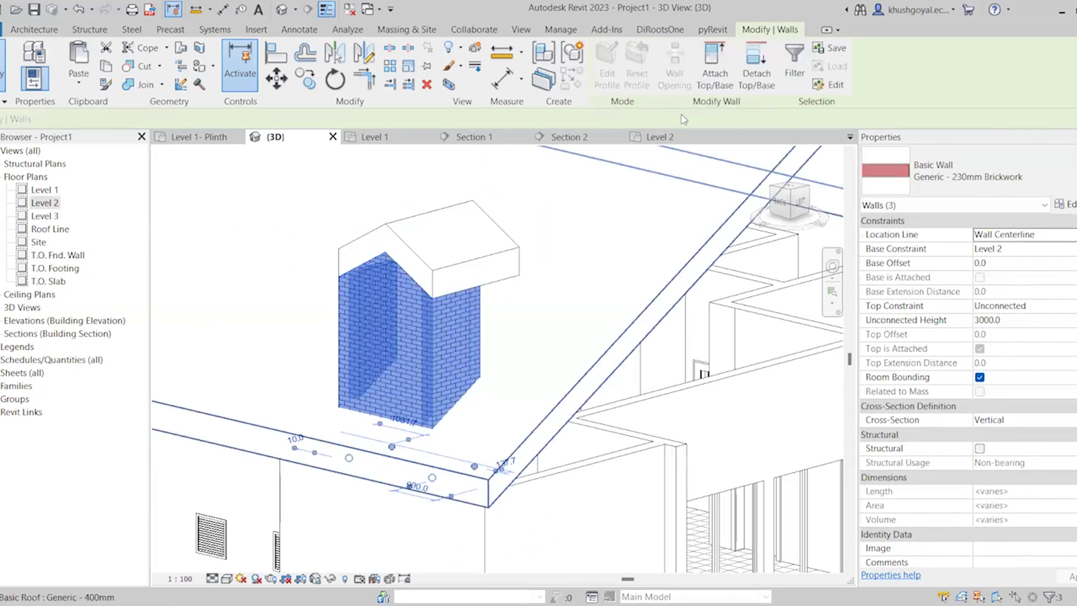
{"action": "left_click", "coordinate": [724, 78]}
{"action": "left_click", "coordinate": [619, 337]}
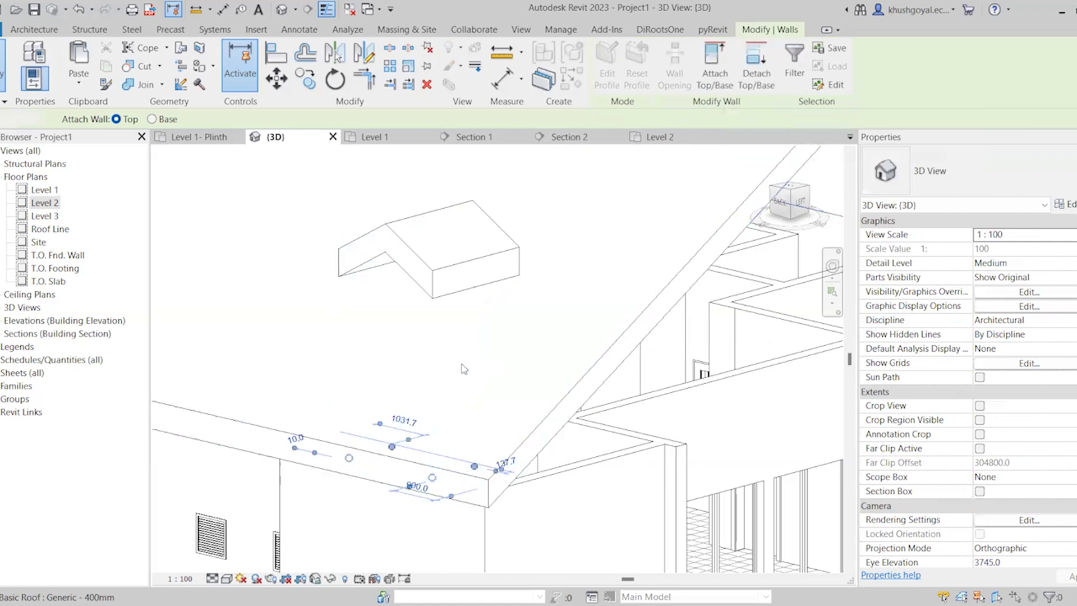
{"action": "key", "text": "Escape"}
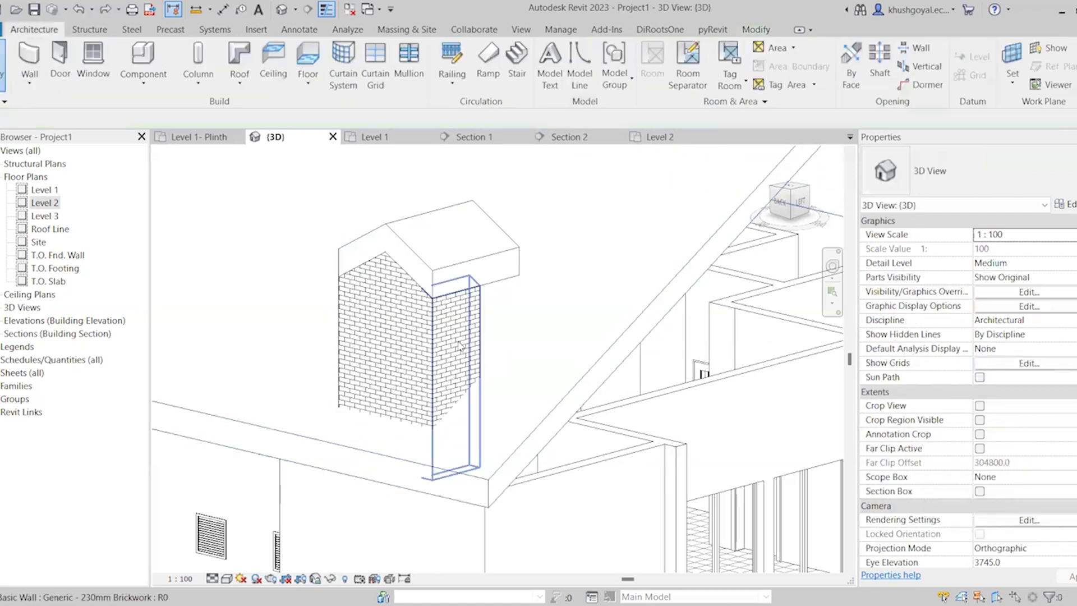
Try to attach only the dormer side wall nearest the gable end to the main house roof
{"action": "left_click", "coordinate": [459, 345]}
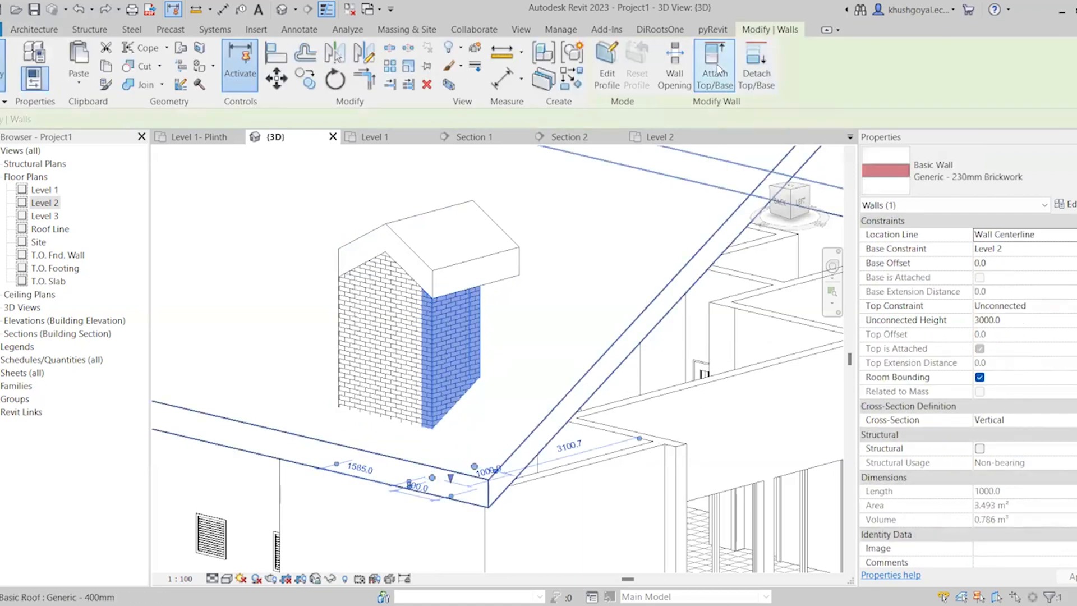
{"action": "left_click", "coordinate": [587, 373]}
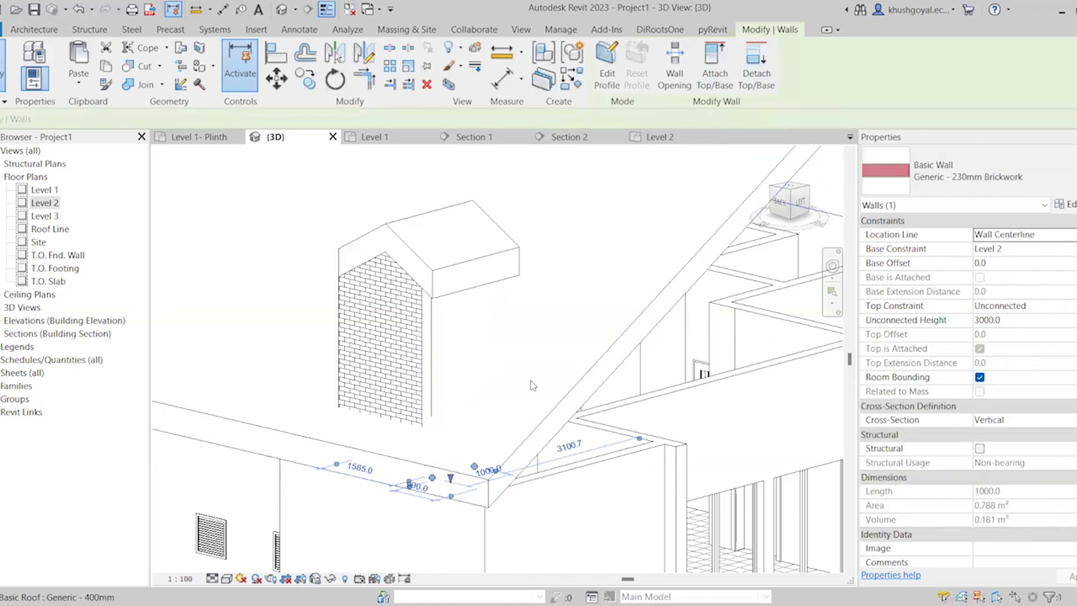
{"action": "key", "text": "Escape"}
Edit the profile of the dormer side wall nearest the gable end and add a sloped line picked from the main roof's edge
{"action": "middle_click_drag", "start_coordinate": [534, 341], "coordinate": [459, 379], "text": "shift"}
{"action": "left_click", "coordinate": [459, 379]}
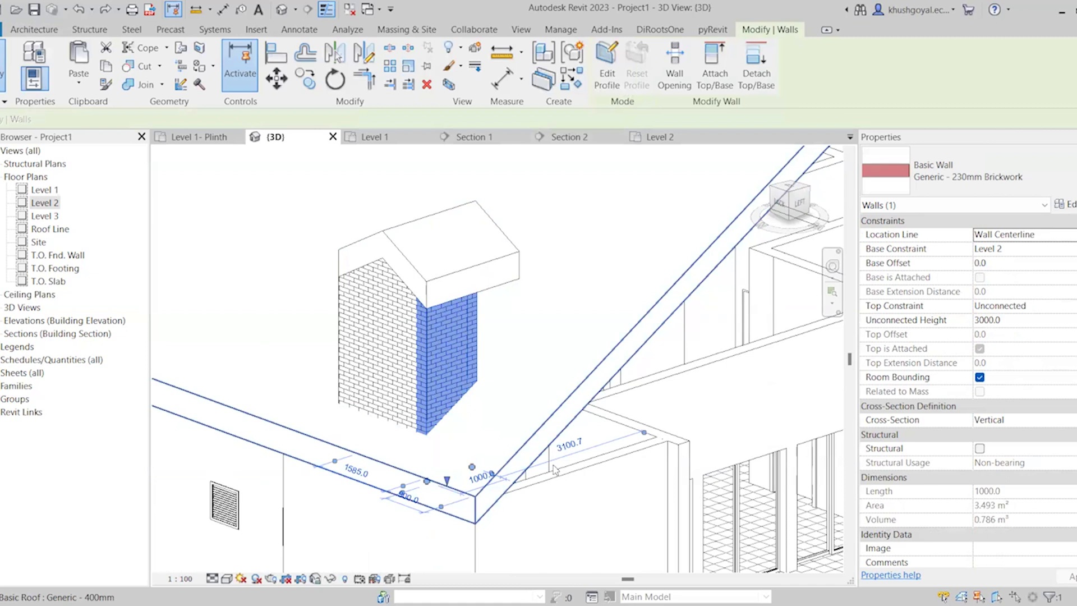
{"action": "left_click", "coordinate": [607, 79]}
{"action": "left_click", "coordinate": [625, 317]}
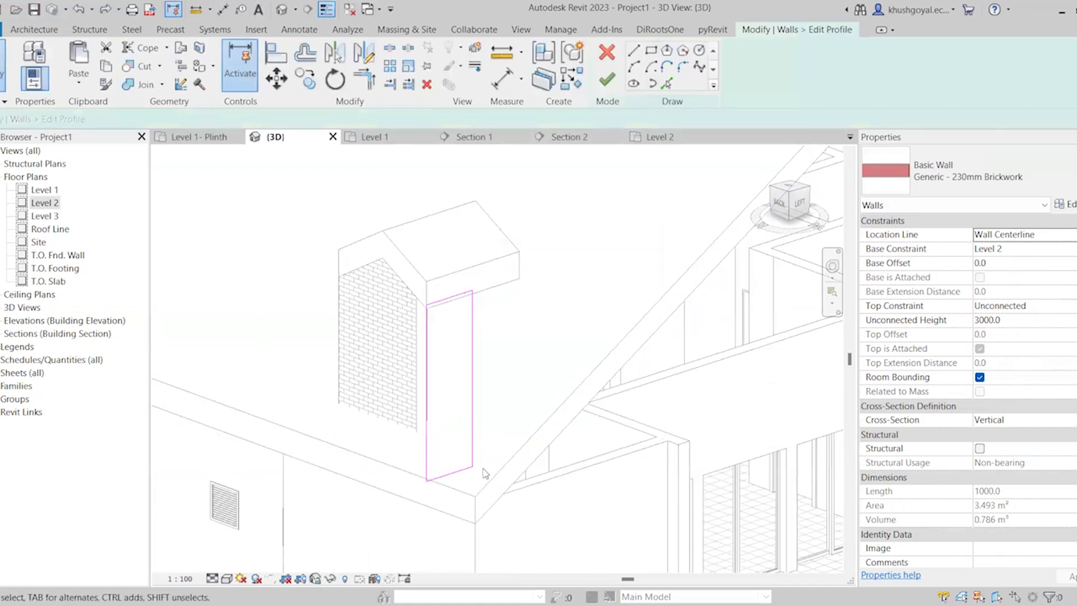
{"action": "left_click", "coordinate": [666, 83]}
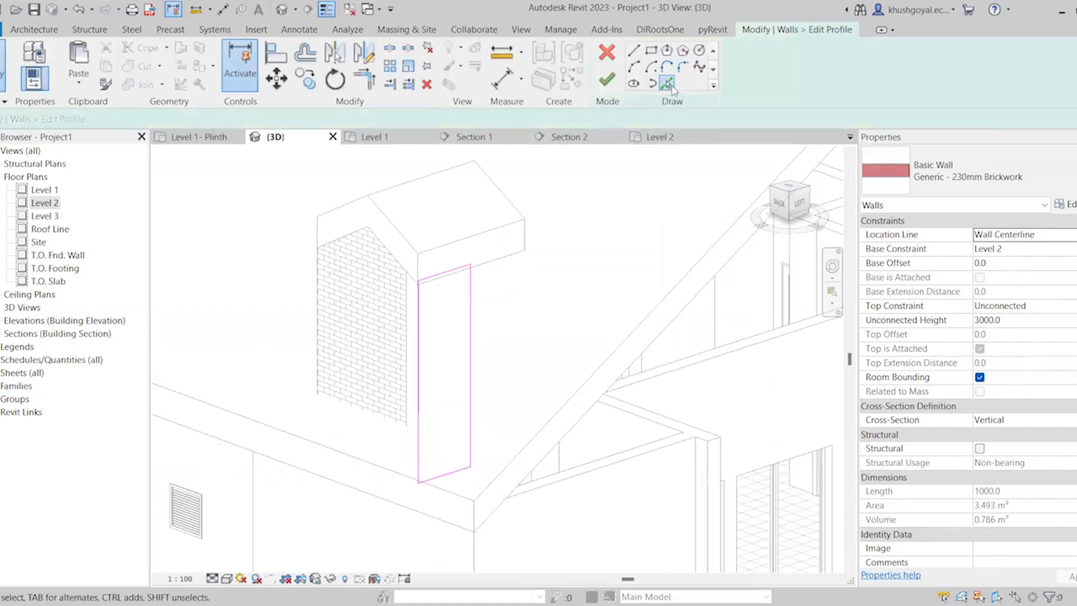
{"action": "left_click", "coordinate": [592, 368]}
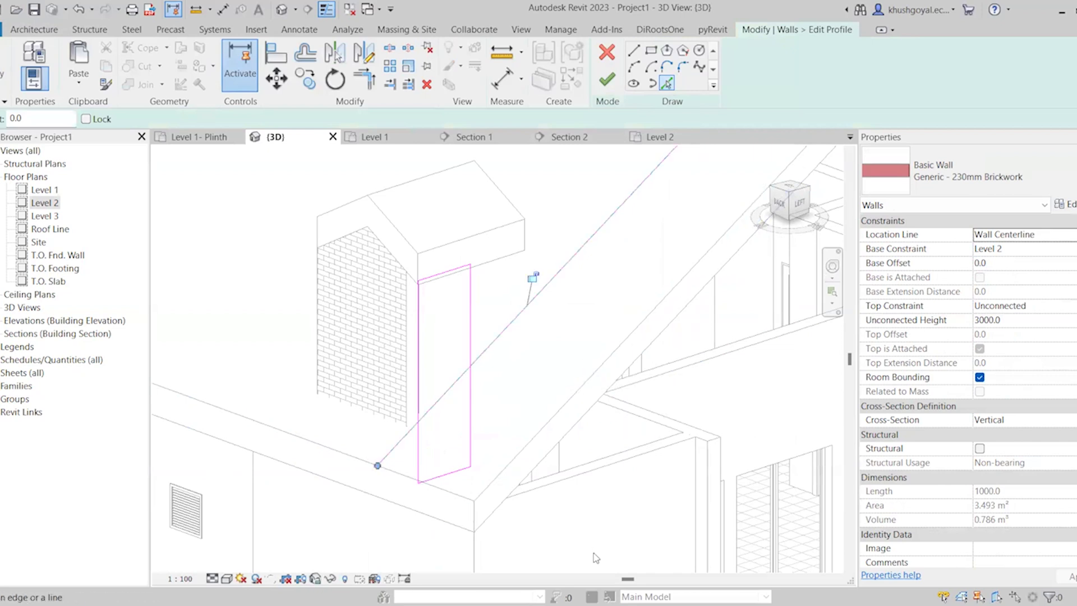
Trim the sloped line and both vertical profile edges to each other so the wall's base follows the main roof
{"action": "key", "text": "t"}
{"action": "key", "text": "r"}
{"action": "left_click", "coordinate": [472, 363]}
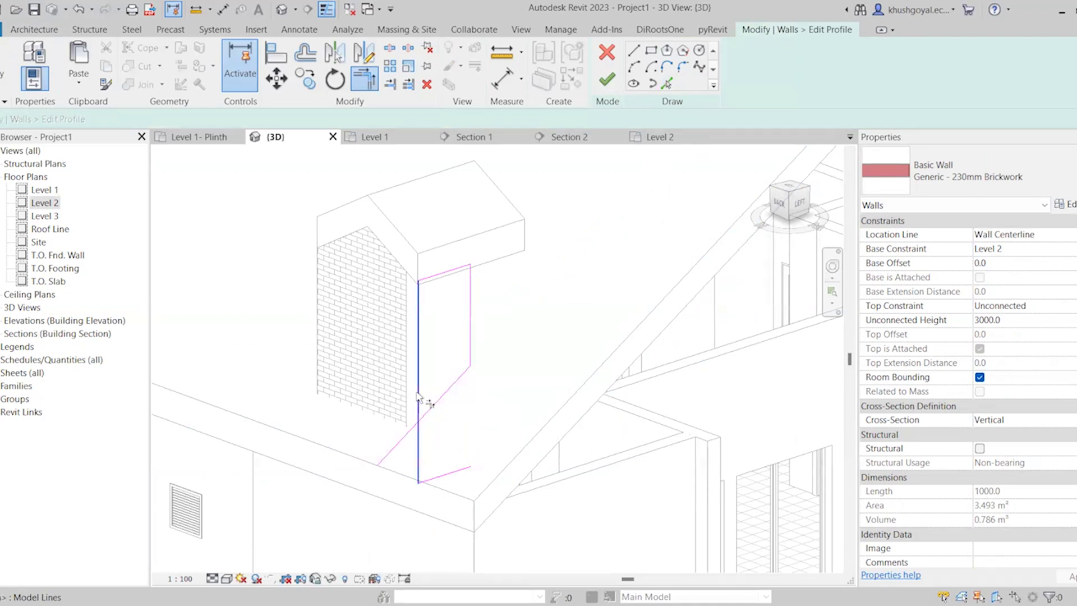
{"action": "left_click", "coordinate": [441, 397]}
{"action": "left_click", "coordinate": [420, 415]}
{"action": "key", "text": "Escape"}
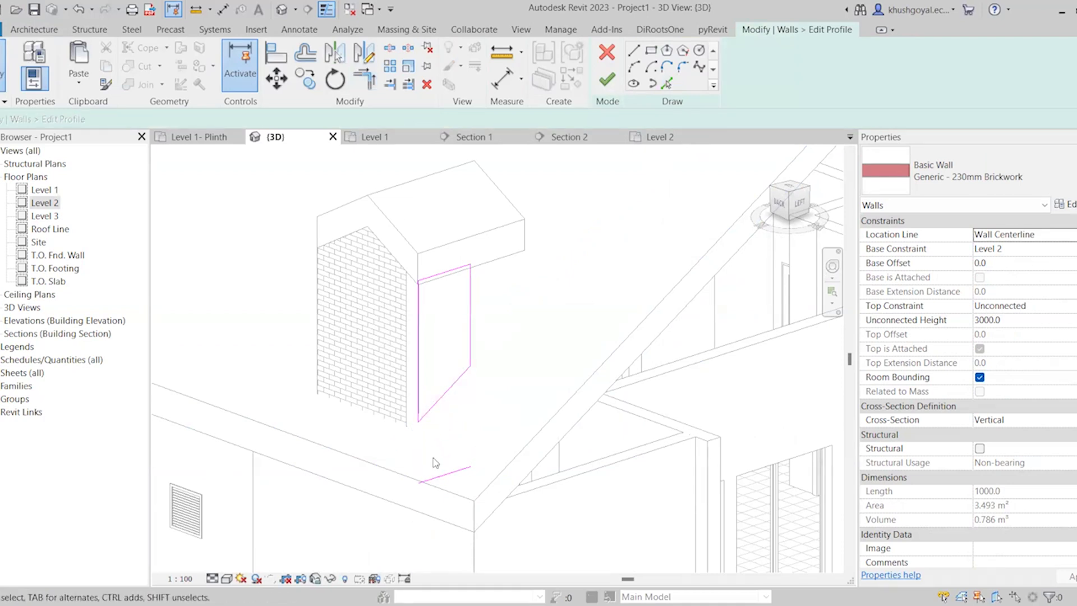
Delete the leftover horizontal base line and finish the side wall's profile
{"action": "left_click", "coordinate": [443, 474]}
{"action": "key", "text": "Delete"}
{"action": "left_click", "coordinate": [606, 81]}
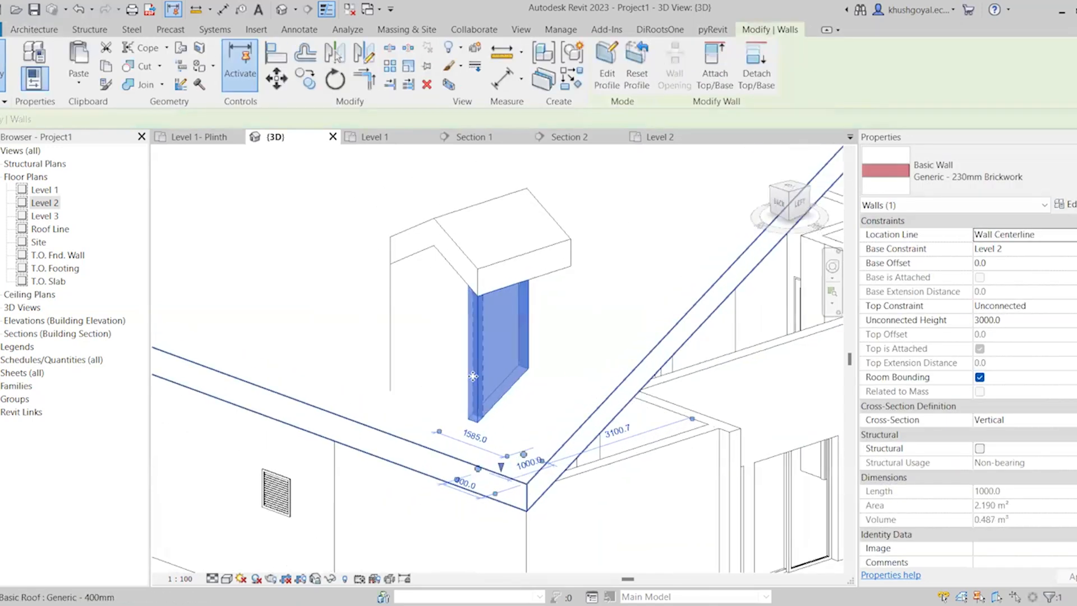
Edit the profile of the dormer's gable-end wall and add a line picked from the main roof's eave edge
{"action": "left_click", "coordinate": [453, 392]}
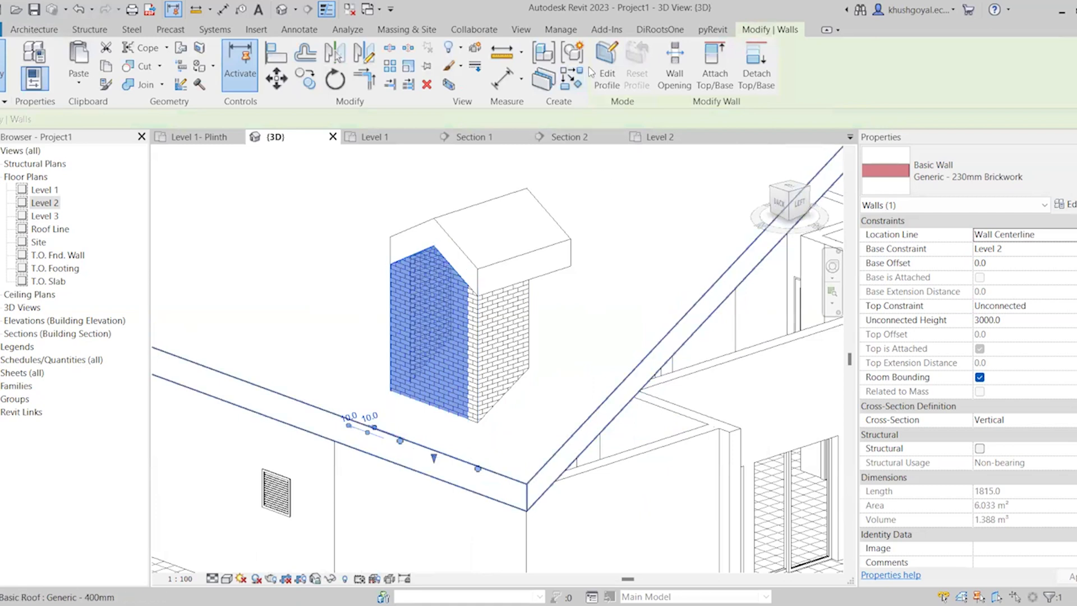
{"action": "left_click", "coordinate": [607, 74]}
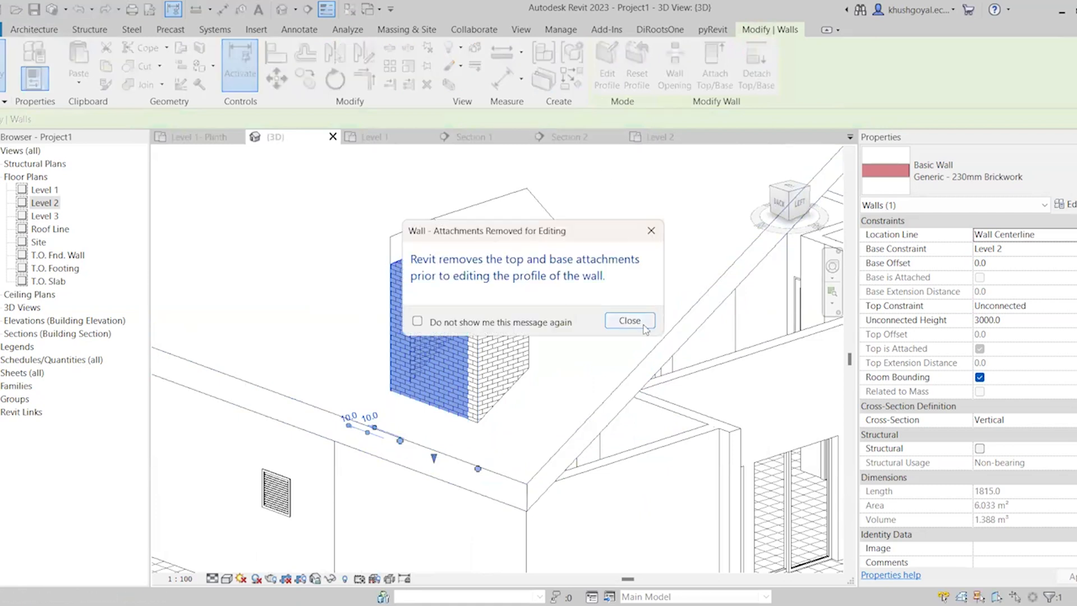
{"action": "left_click", "coordinate": [666, 83]}
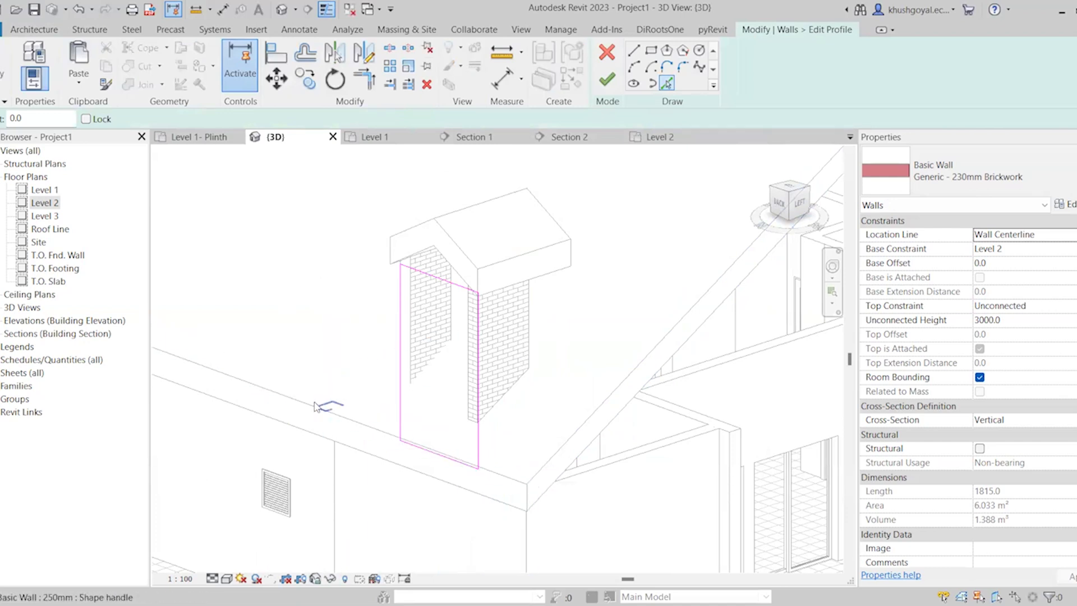
{"action": "left_click", "coordinate": [289, 407]}
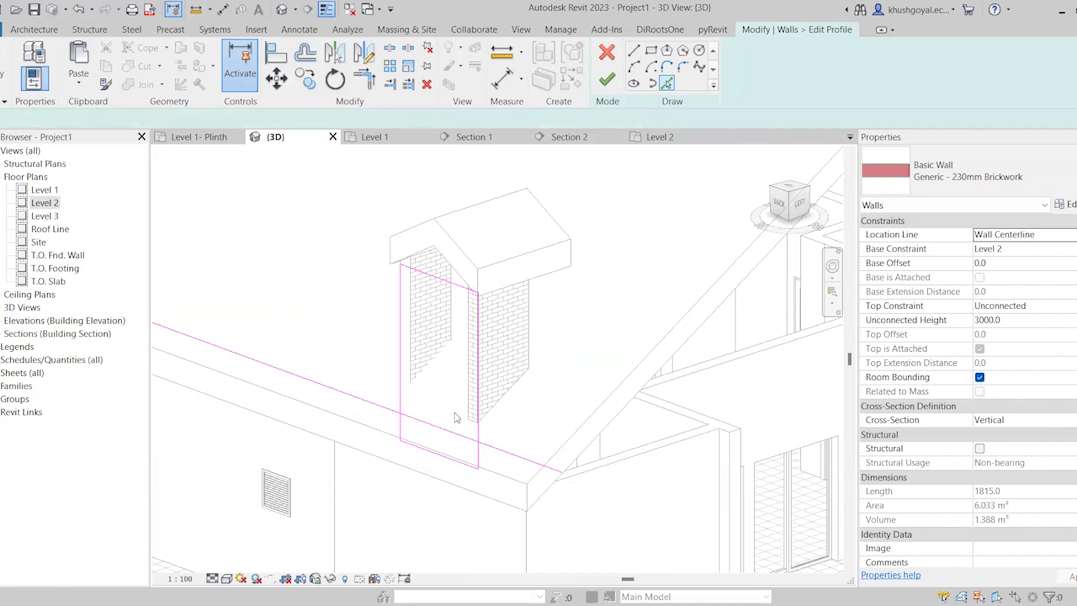
Trim the picked line to both vertical profile edges, delete the leftover base line and finish the gable-end wall's profile
{"action": "key", "text": "r"}
{"action": "left_click", "coordinate": [404, 395]}
{"action": "left_click", "coordinate": [420, 423]}
{"action": "left_click", "coordinate": [431, 427]}
{"action": "left_click", "coordinate": [478, 435]}
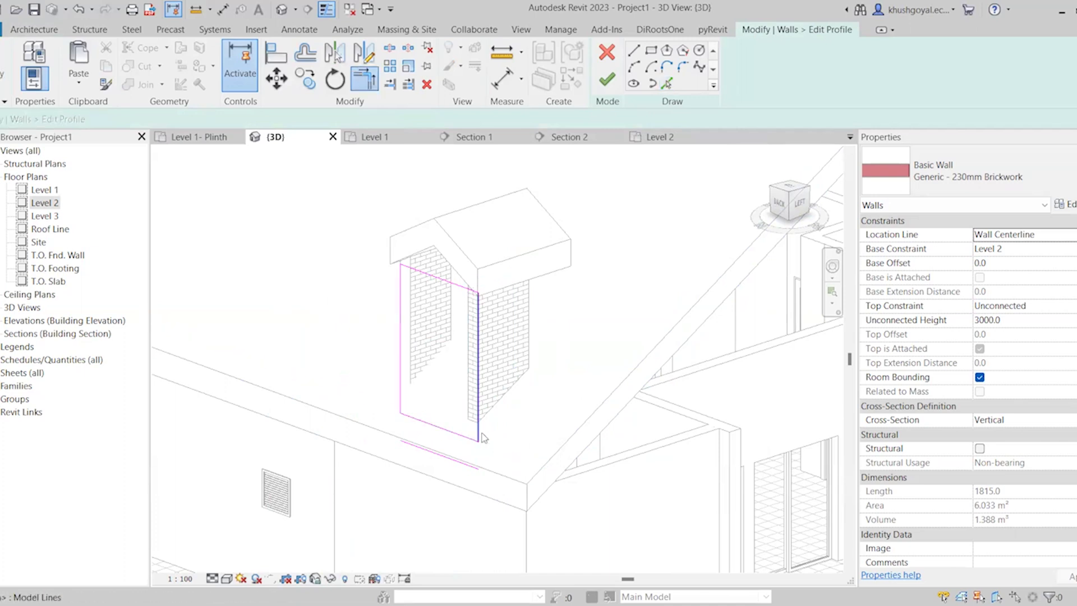
{"action": "key", "text": "Escape"}
{"action": "left_click", "coordinate": [467, 465]}
{"action": "key", "text": "Delete"}
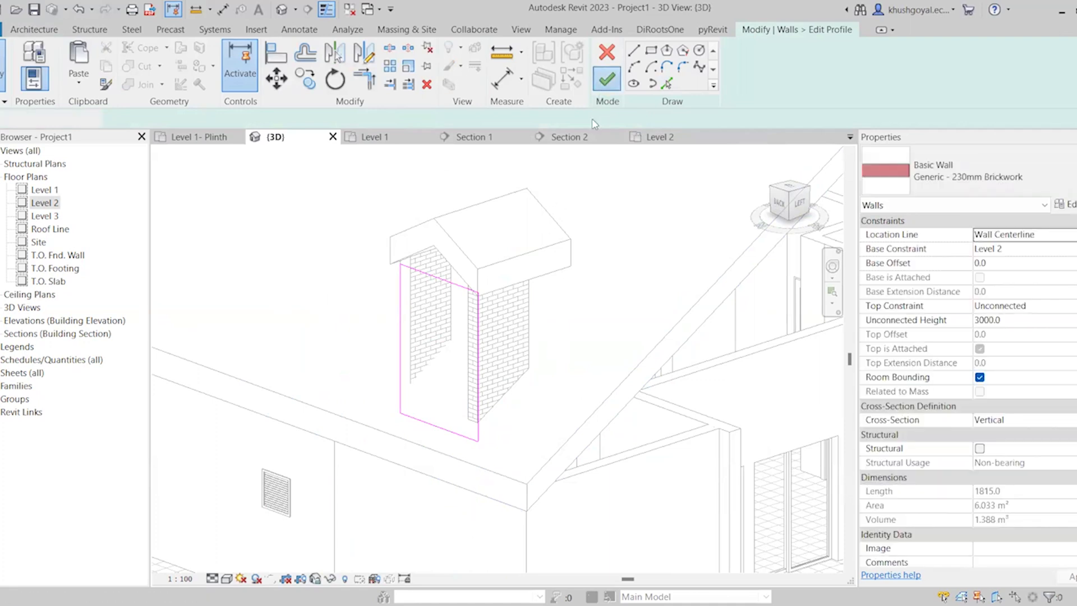
Edit the profile of the dormer's opposite side wall and add a sloped line picked from the main roof
{"action": "scroll", "coordinate": [551, 364], "scroll_direction": "down", "scroll_amount": 2}
{"action": "middle_click_drag", "start_coordinate": [395, 418], "coordinate": [740, 435], "text": "shift"}
{"action": "middle_click_drag", "start_coordinate": [472, 347], "coordinate": [435, 354], "text": "shift"}
{"action": "scroll", "coordinate": [422, 357], "scroll_direction": "up", "scroll_amount": 3}
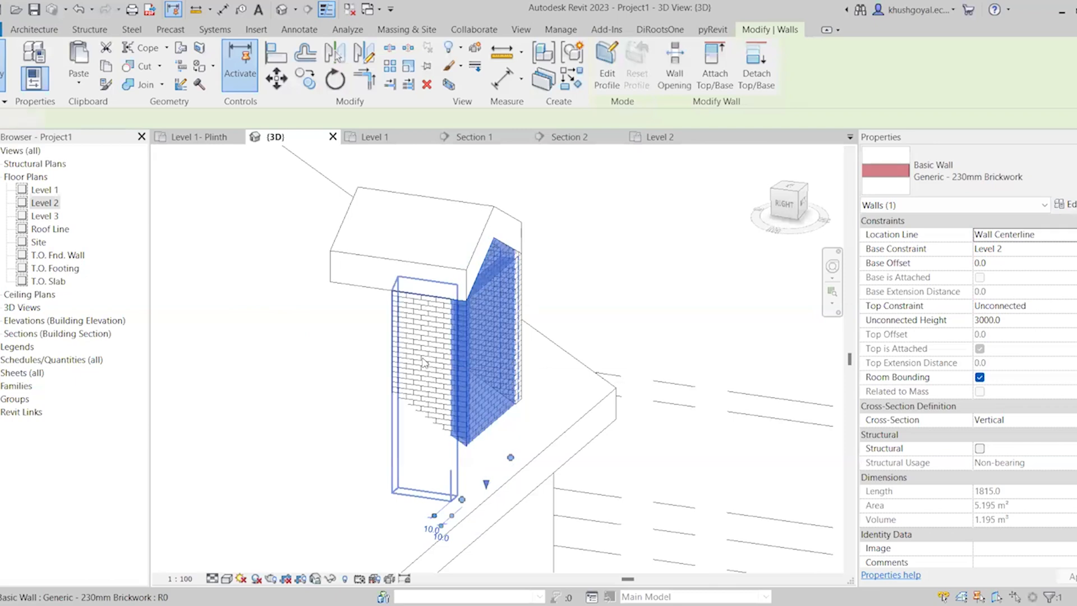
{"action": "left_click", "coordinate": [422, 357]}
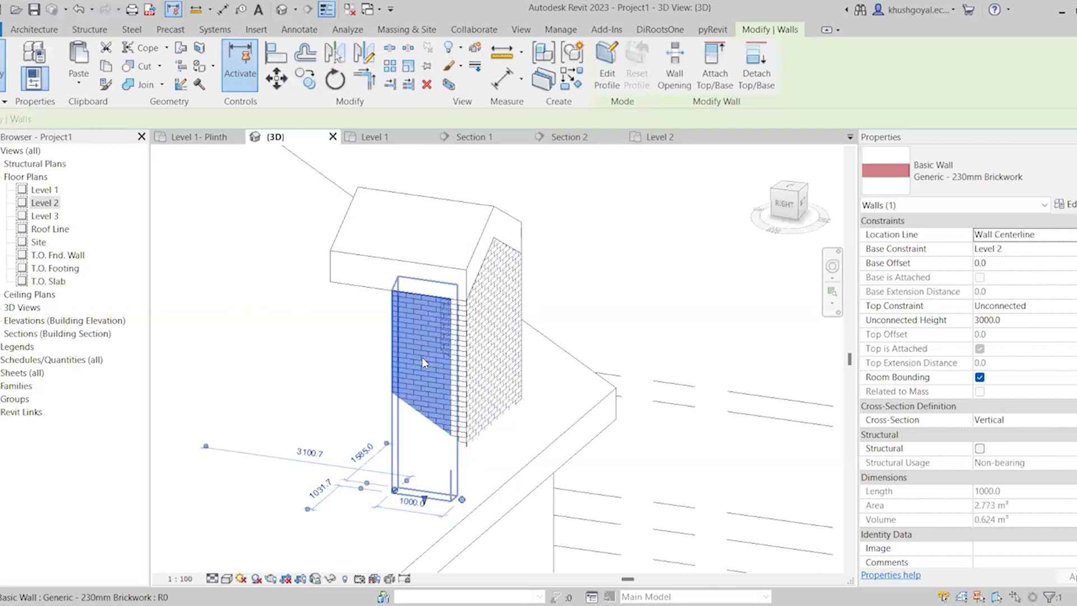
{"action": "left_click", "coordinate": [607, 82]}
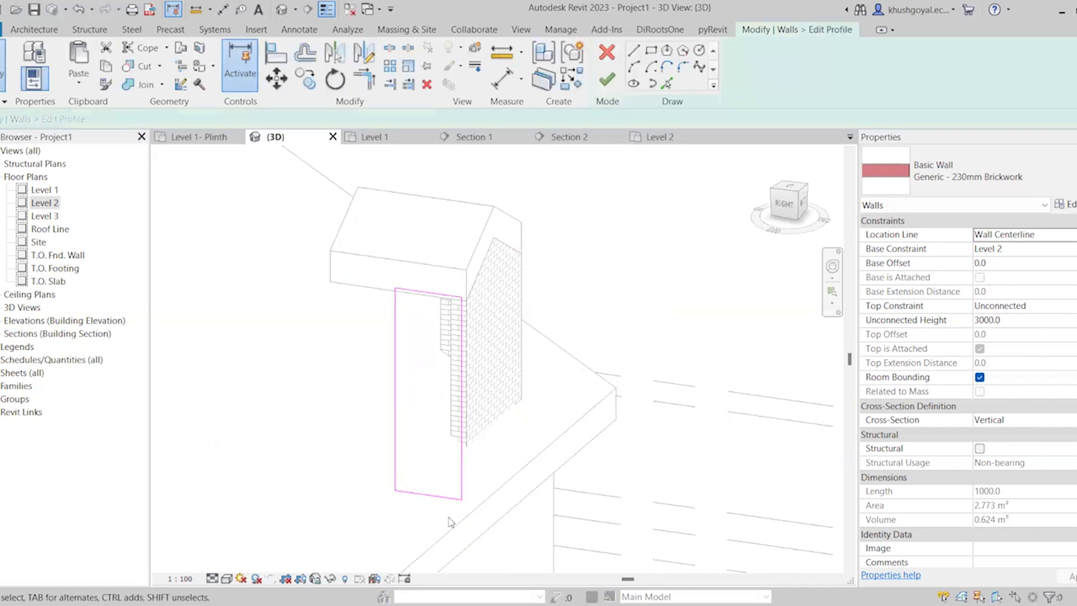
{"action": "left_click", "coordinate": [667, 83]}
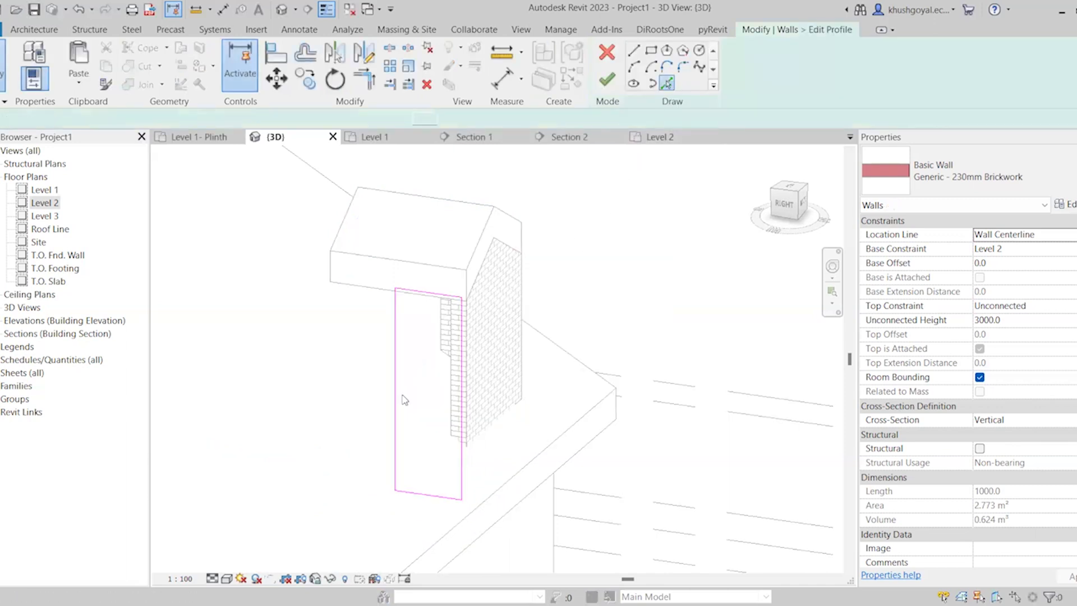
{"action": "key", "text": "Escape"}
{"action": "key", "text": "Escape"}
Trim the sloped line and both vertical edges of the opposite side wall's profile to each other
{"action": "key", "text": "t"}
{"action": "key", "text": "r"}
{"action": "left_click", "coordinate": [394, 364]}
{"action": "left_click", "coordinate": [417, 405]}
{"action": "left_click", "coordinate": [461, 365]}
{"action": "left_click", "coordinate": [452, 429]}
{"action": "key", "text": "Escape"}
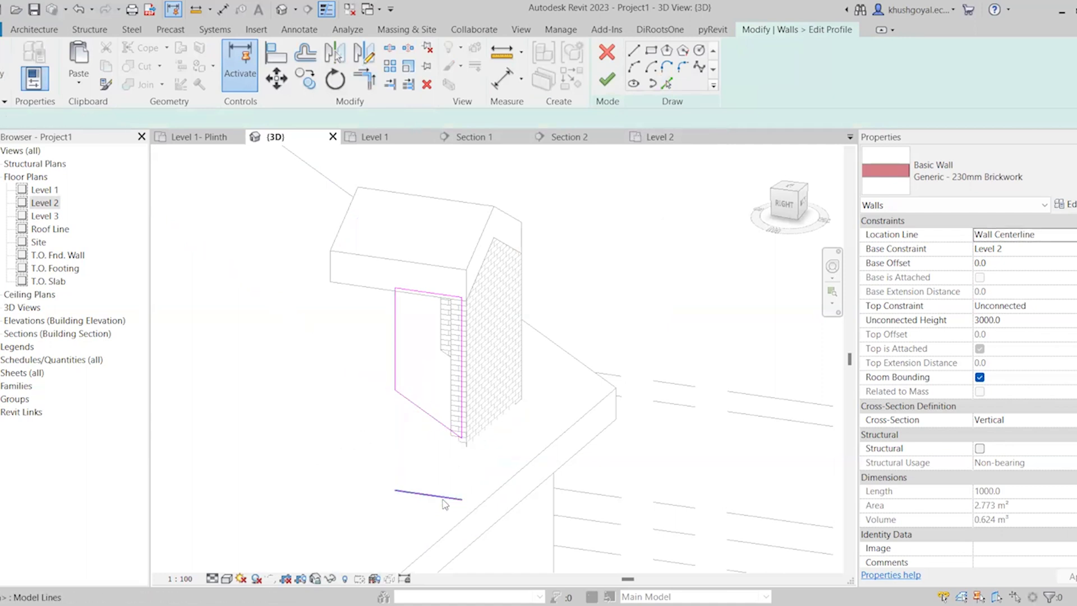
Delete the leftover horizontal base line and finish the opposite side wall's profile
{"action": "left_click", "coordinate": [443, 497]}
{"action": "key", "text": "Delete"}
{"action": "left_click_drag", "start_coordinate": [395, 325], "coordinate": [335, 316]}
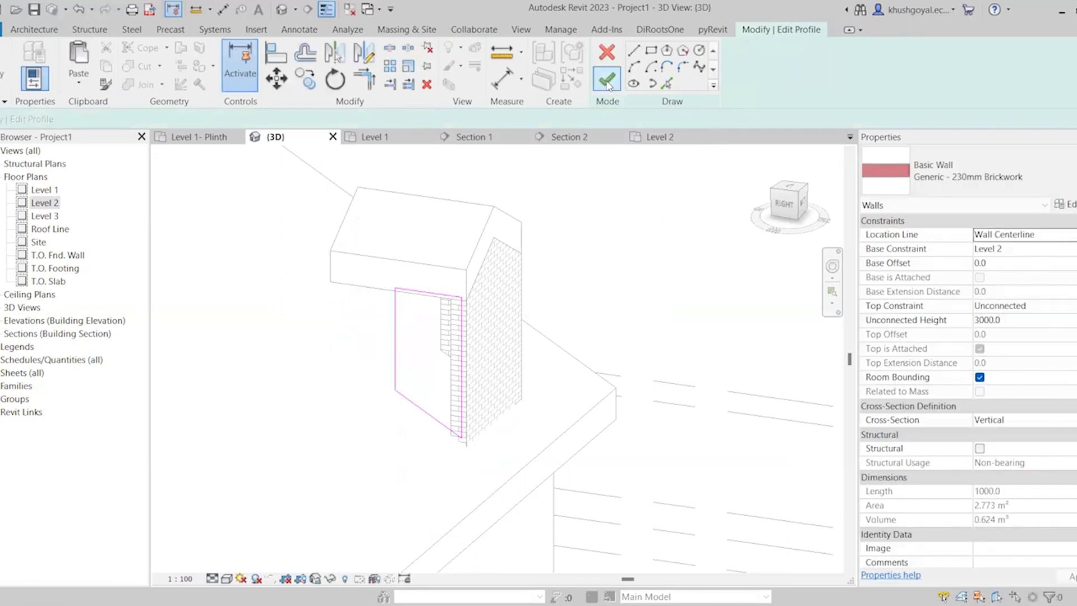
{"action": "left_click", "coordinate": [606, 77]}
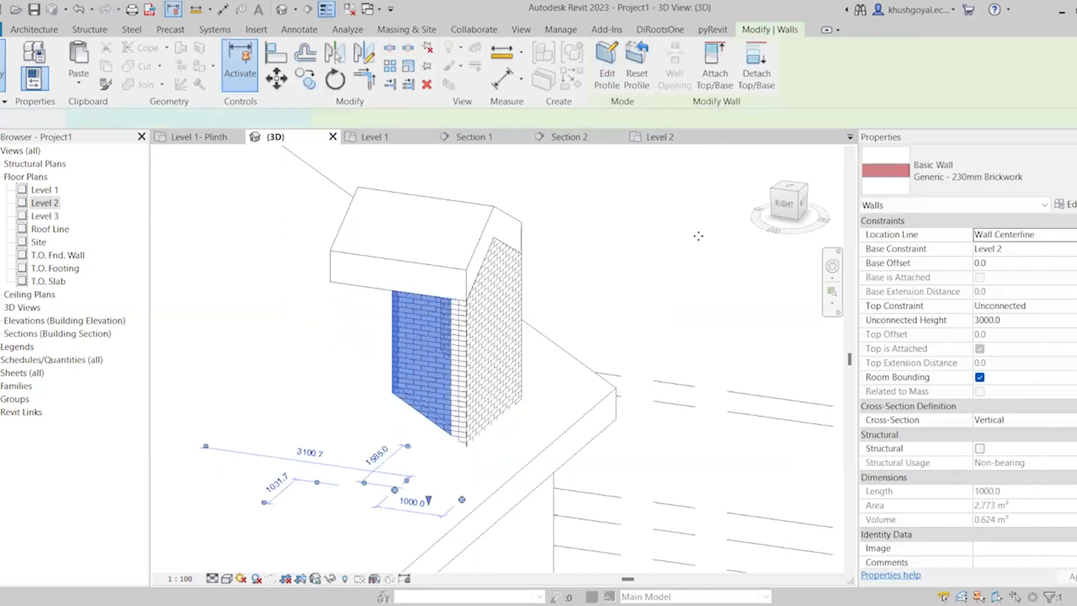
{"action": "key", "text": "Escape"}
Examine how the dormer's walls meet the main roof in the 3D view, and check the Level 1 floor plan
{"action": "left_click", "coordinate": [396, 349]}
{"action": "scroll", "coordinate": [398, 482], "scroll_direction": "down", "scroll_amount": 2}
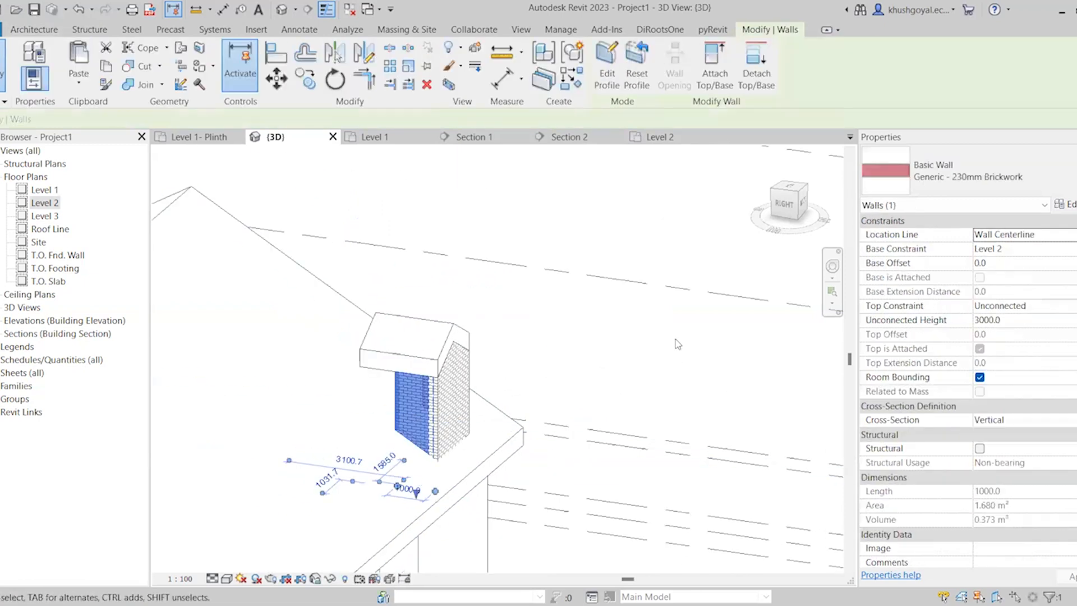
{"action": "key", "text": "Escape"}
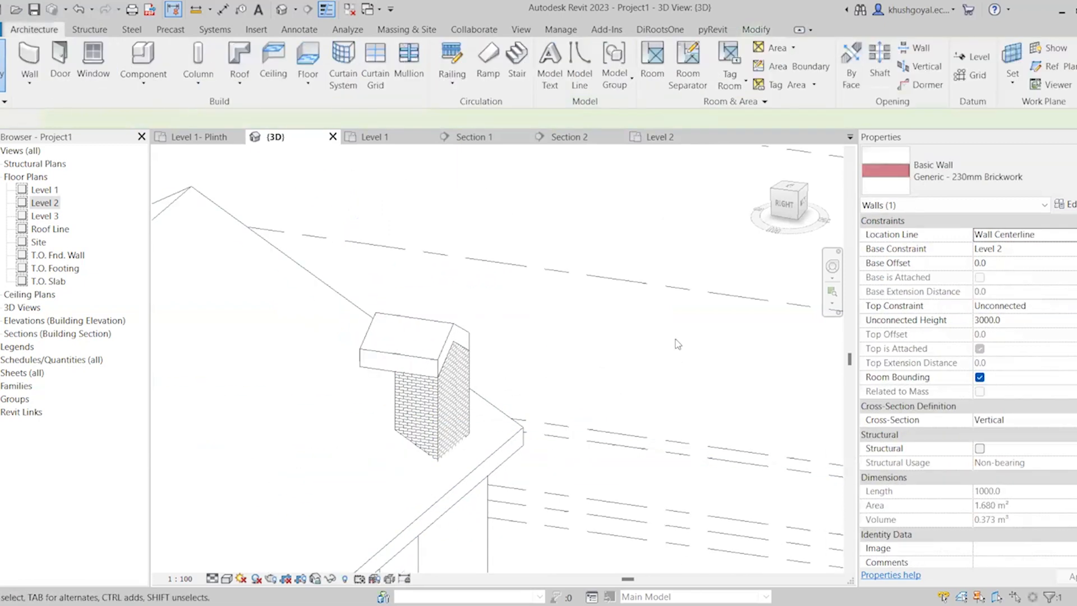
{"action": "left_click", "coordinate": [385, 139]}
{"action": "scroll", "coordinate": [428, 421], "scroll_direction": "down", "scroll_amount": 3}
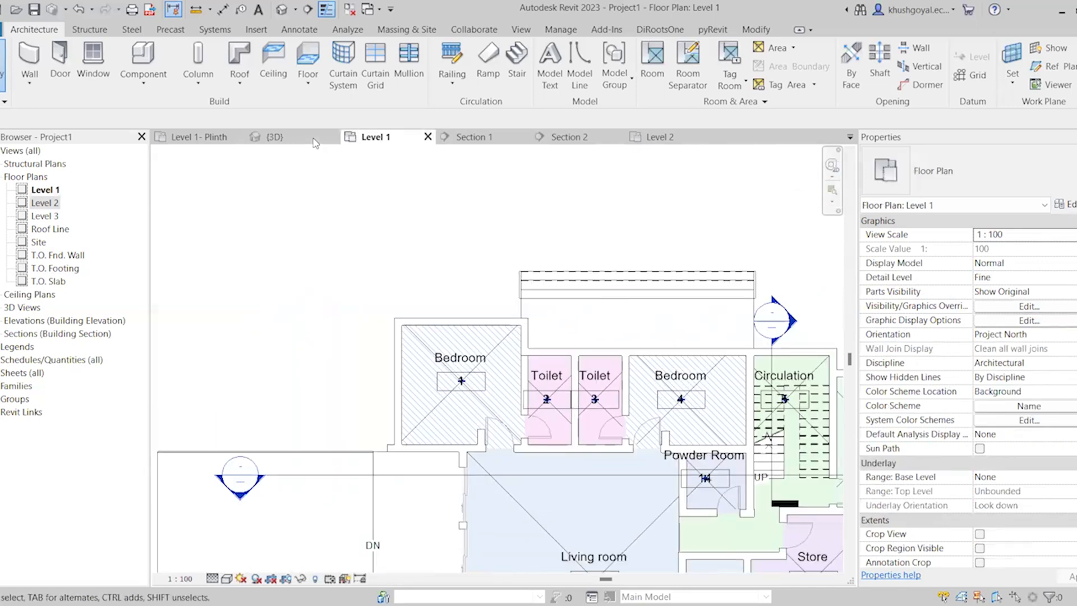
{"action": "left_click", "coordinate": [313, 140]}
{"action": "scroll", "coordinate": [428, 291], "scroll_direction": "down", "scroll_amount": 1}
{"action": "middle_click_drag", "start_coordinate": [442, 400], "coordinate": [427, 431], "text": "shift"}
{"action": "scroll", "coordinate": [426, 430], "scroll_direction": "up", "scroll_amount": 4}
{"action": "left_click", "coordinate": [427, 429]}
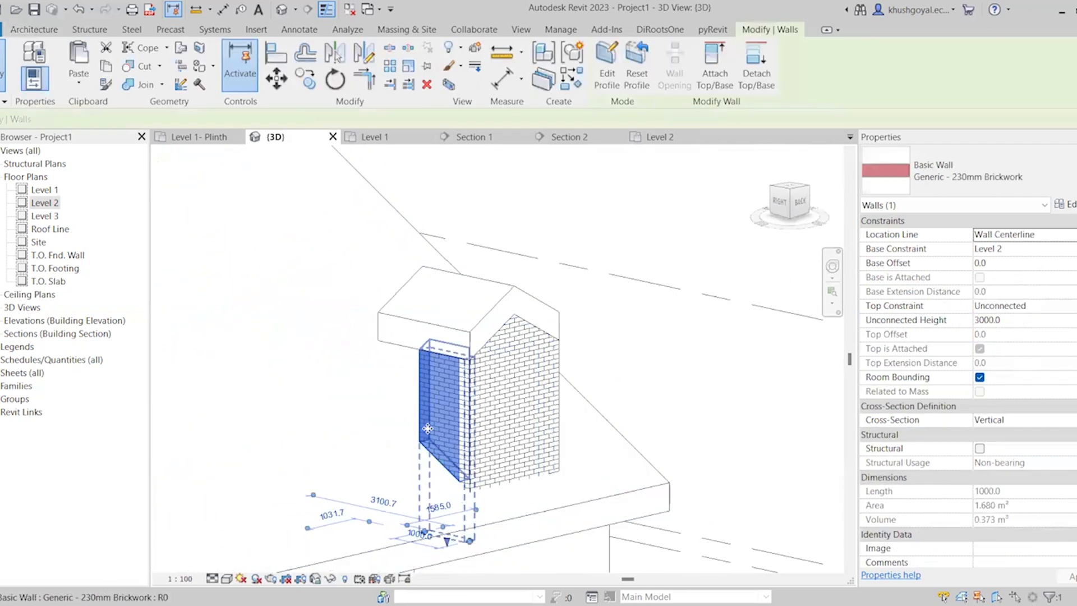
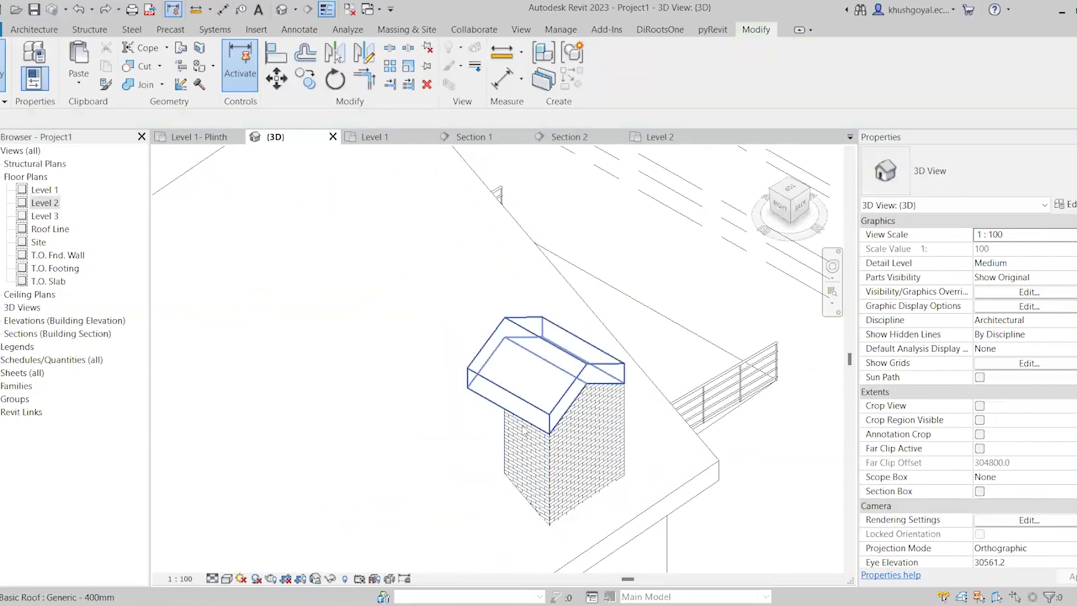
Join the dormer roof's rear edge to the main roof's sloped face
{"action": "scroll", "coordinate": [572, 401], "scroll_direction": "down", "scroll_amount": 1}
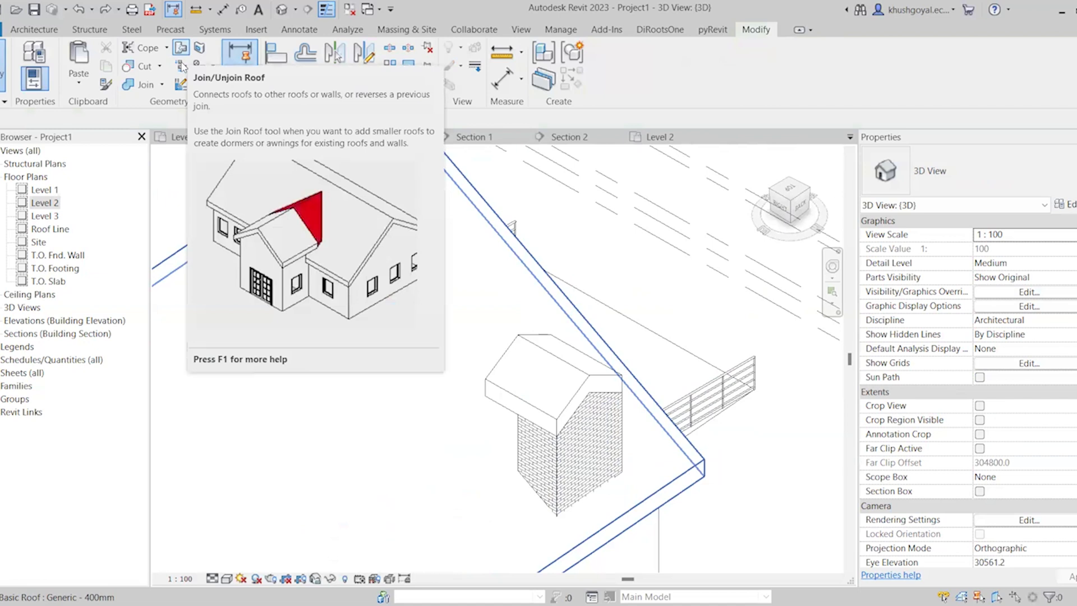
{"action": "left_click", "coordinate": [181, 67]}
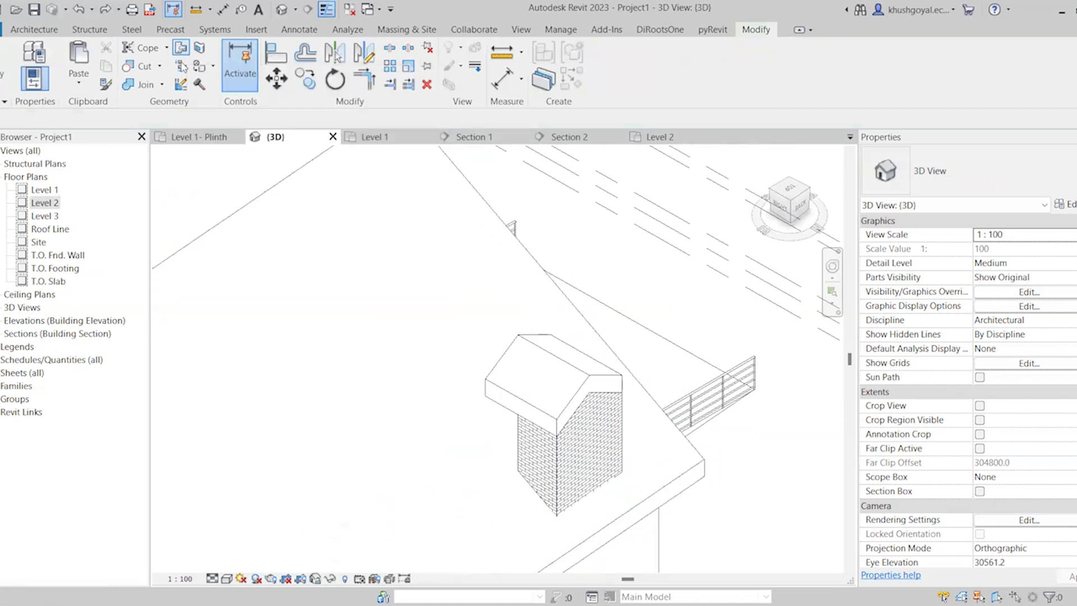
{"action": "left_click", "coordinate": [507, 353]}
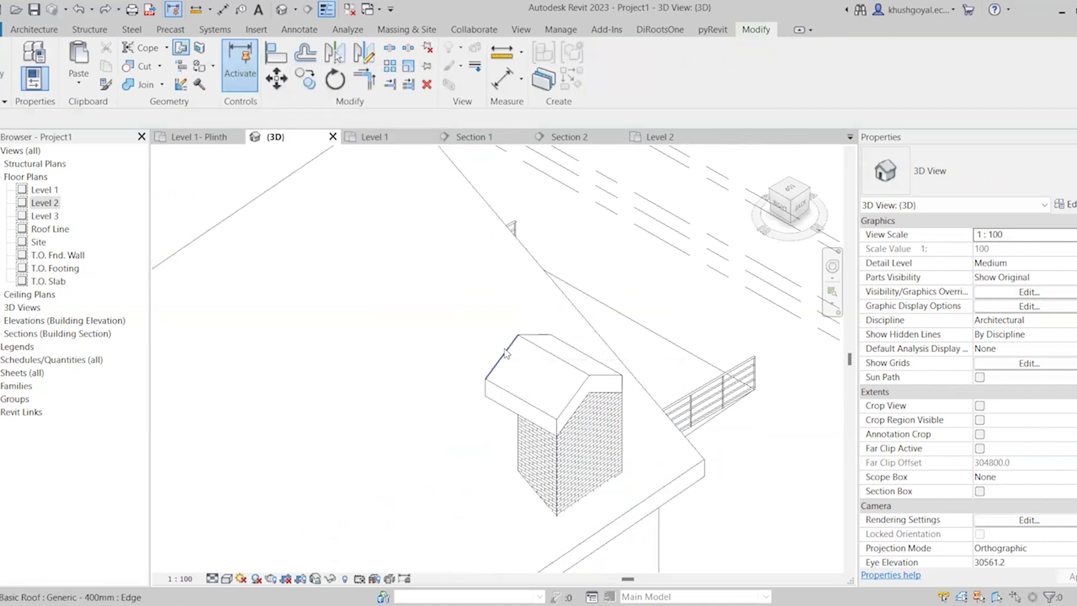
{"action": "left_click", "coordinate": [376, 301]}
Open the profile of the dormer's right-facing side wall for editing, removing its top and base attachments
{"action": "scroll", "coordinate": [475, 425], "scroll_direction": "down", "scroll_amount": 3}
{"action": "middle_click_drag", "start_coordinate": [475, 424], "coordinate": [402, 406], "text": "shift"}
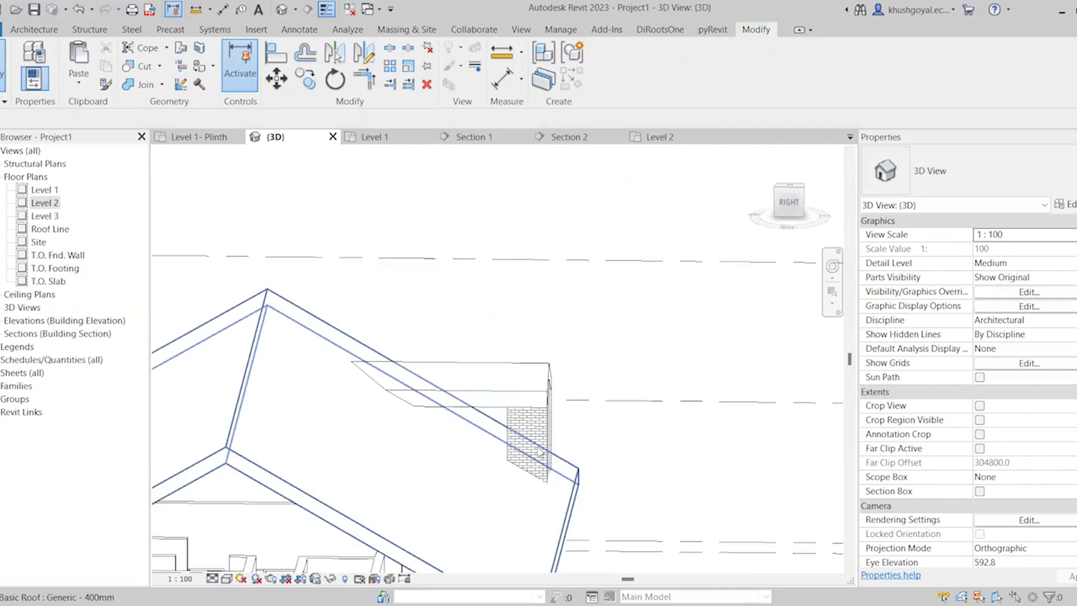
{"action": "scroll", "coordinate": [524, 444], "scroll_direction": "up", "scroll_amount": 3}
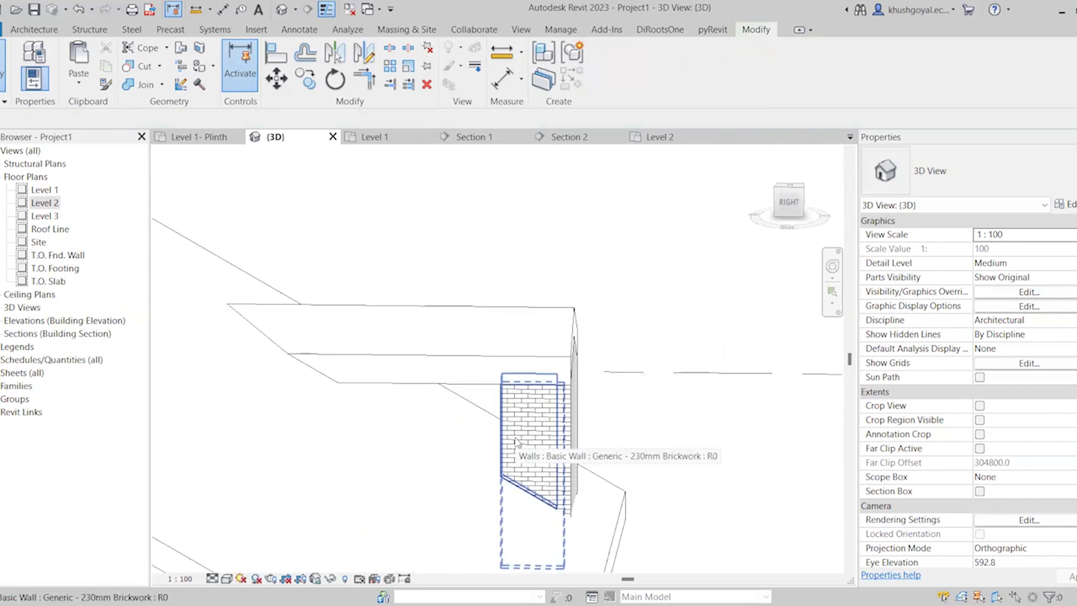
{"action": "left_click", "coordinate": [517, 449]}
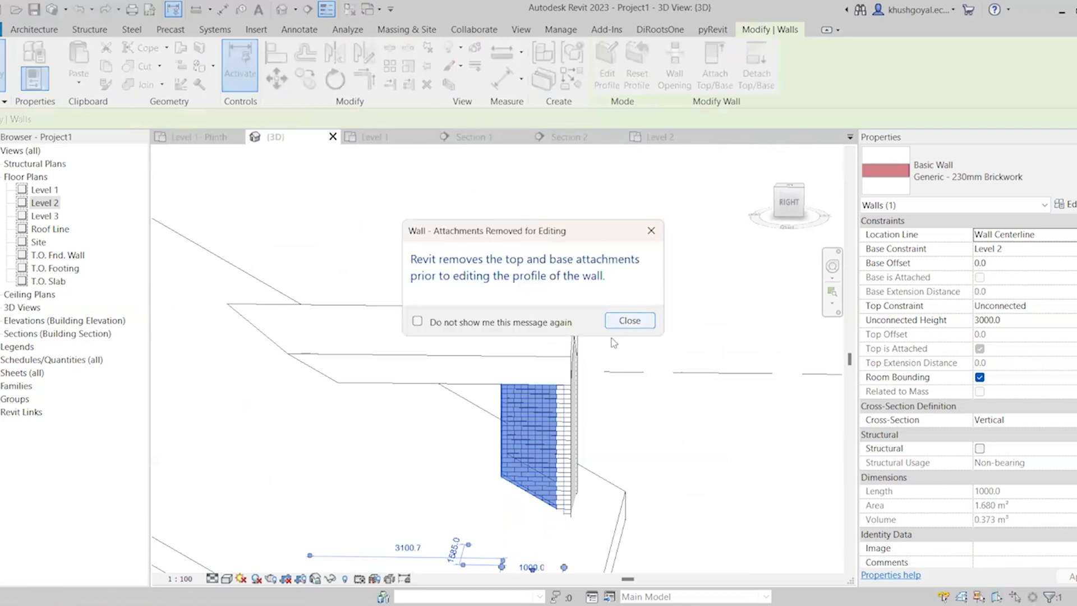
{"action": "left_click", "coordinate": [628, 385]}
{"action": "key", "text": "a"}
{"action": "key", "text": "l"}
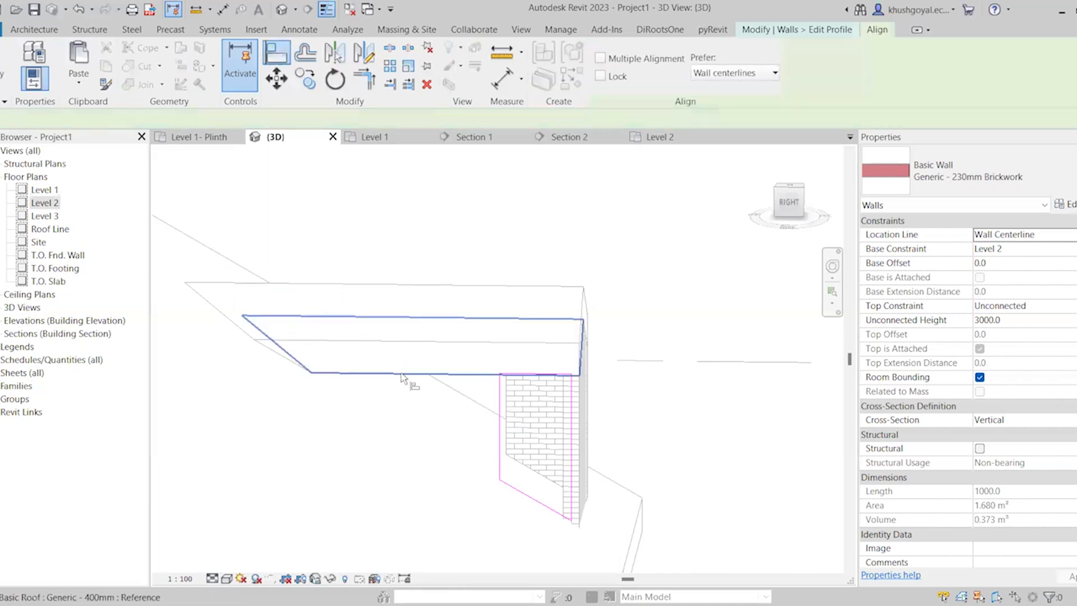
{"action": "key", "text": "Escape"}
{"action": "left_click", "coordinate": [503, 482]}
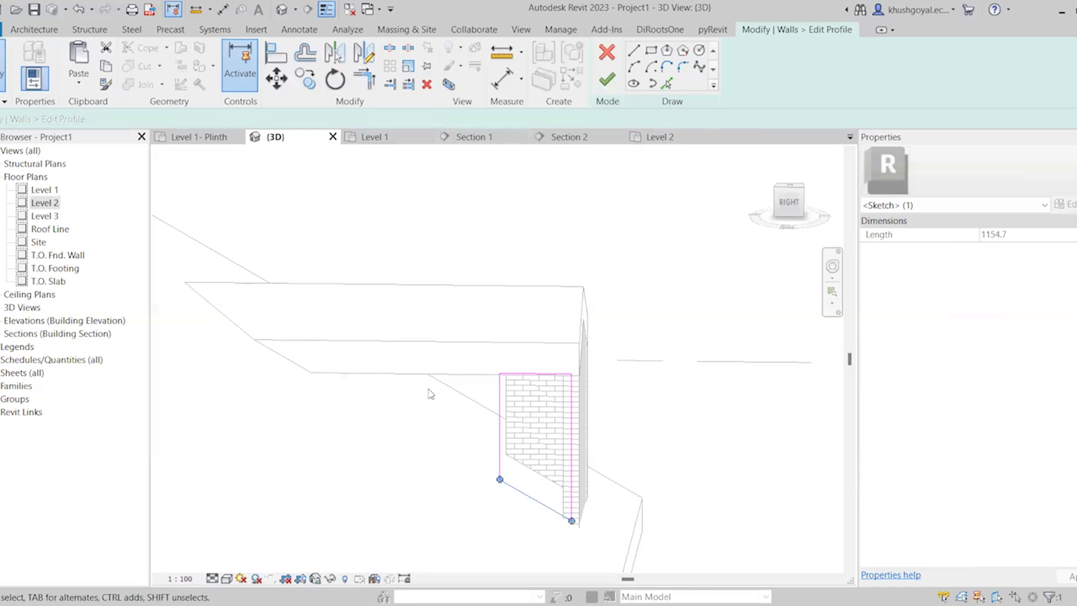
Add a profile line picked from the dormer roof's lower eave edge and trim it to the sloped base line
{"action": "key", "text": "p"}
{"action": "key", "text": "l"}
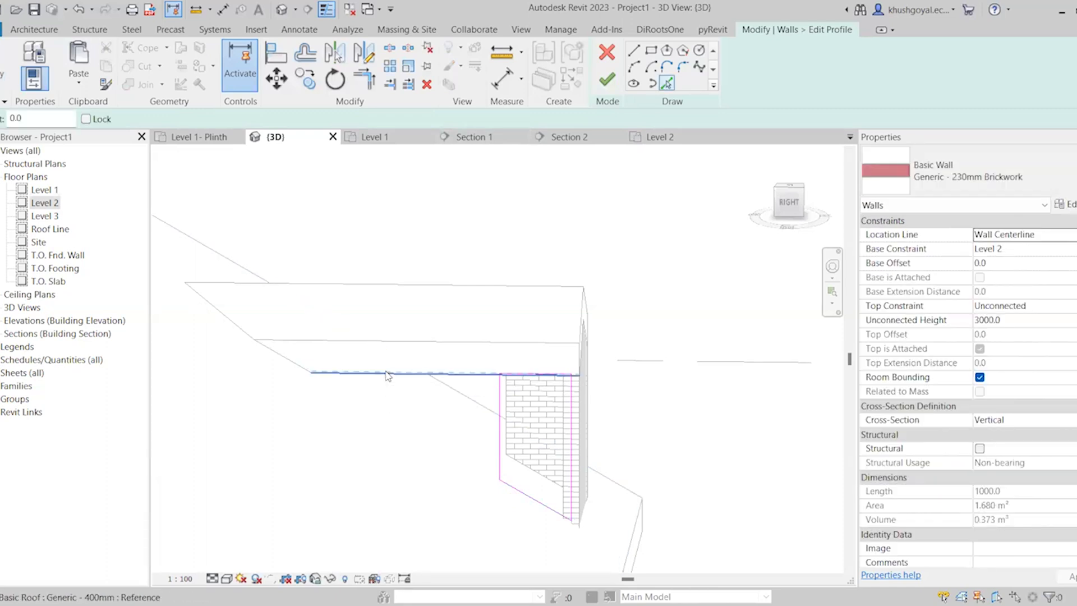
{"action": "left_click", "coordinate": [386, 372]}
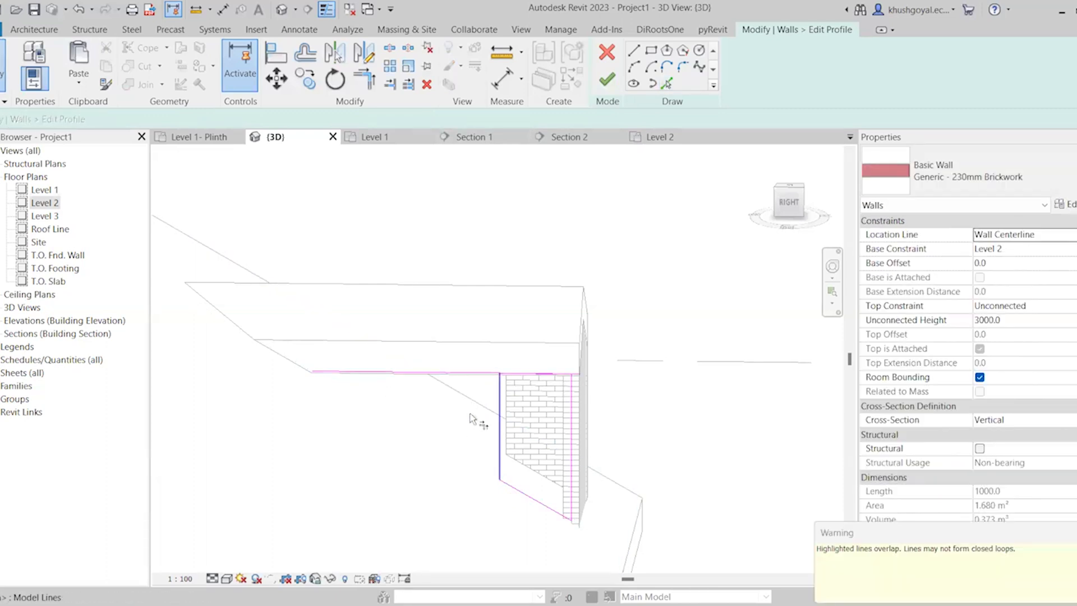
{"action": "left_click", "coordinate": [385, 373]}
{"action": "left_click", "coordinate": [534, 509]}
{"action": "key", "text": "Escape"}
Delete the inner vertical edge and the overlapping short top line from the right-facing wall's profile
{"action": "left_click", "coordinate": [499, 416]}
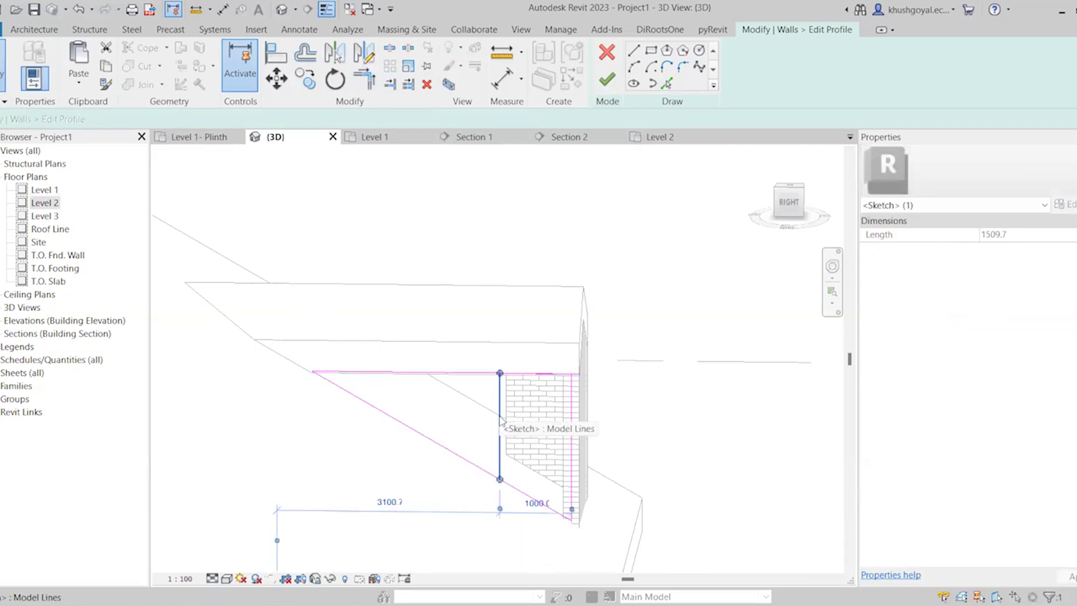
{"action": "key", "text": "Delete"}
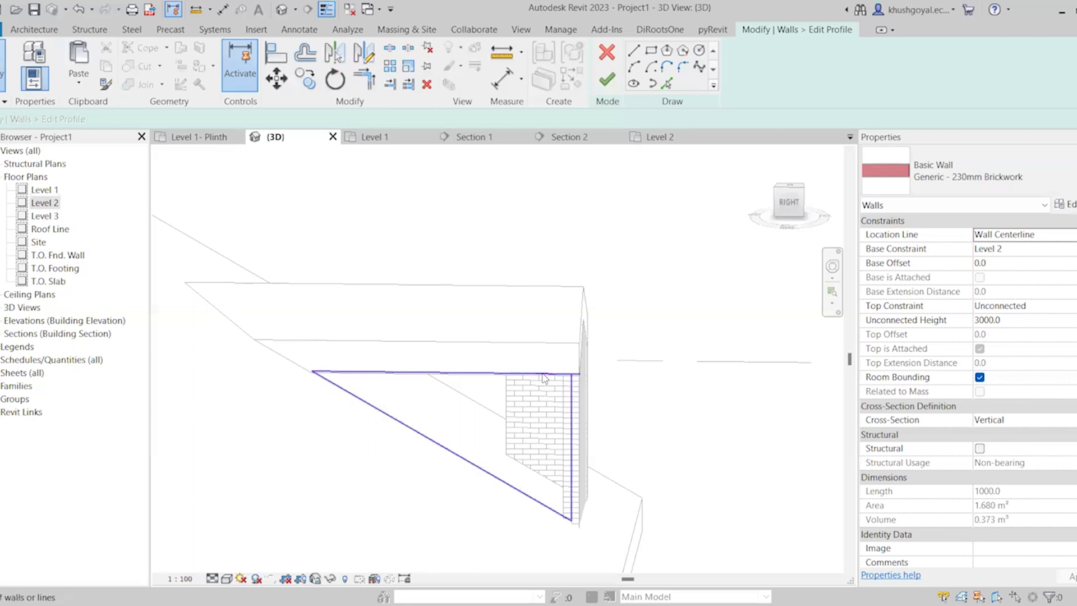
{"action": "left_click", "coordinate": [543, 378]}
{"action": "key", "text": "Escape"}
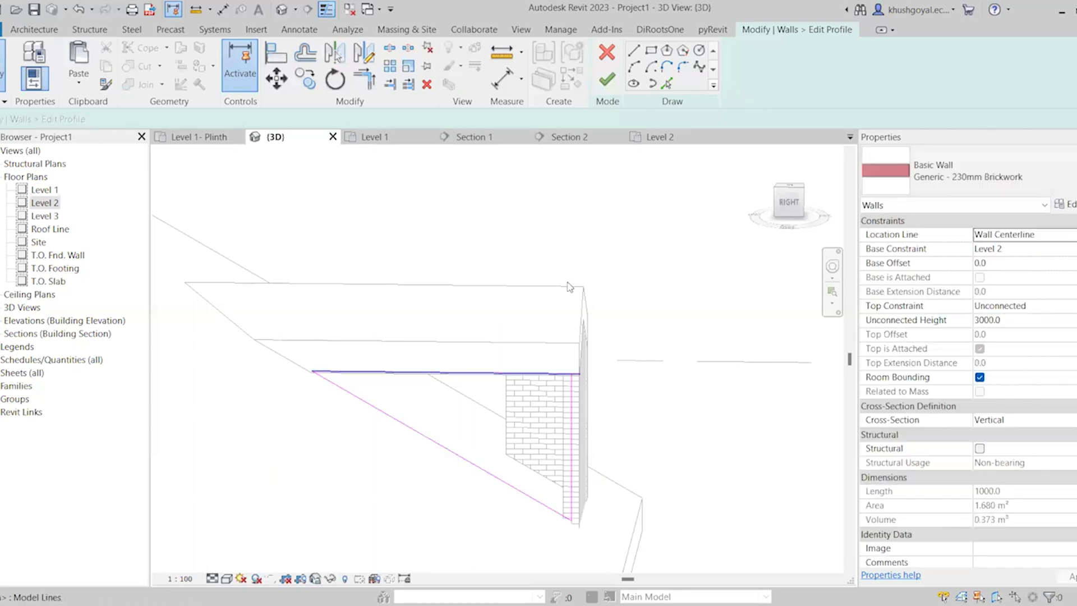
Trim the long top line to the outer vertical edge and finish the right-facing wall's profile
{"action": "key", "text": "t"}
{"action": "key", "text": "r"}
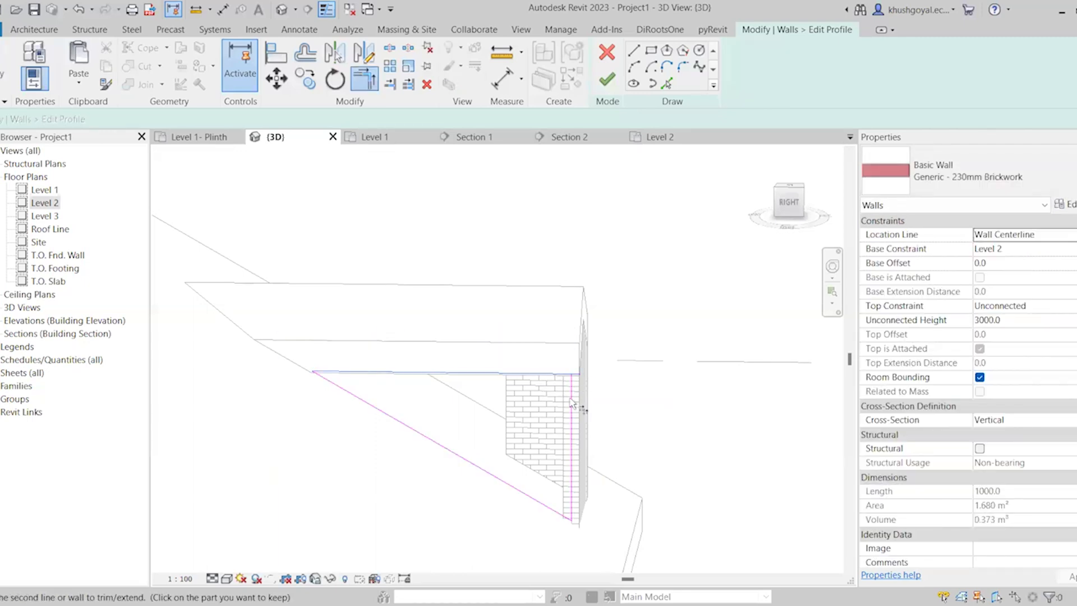
{"action": "left_click", "coordinate": [608, 94]}
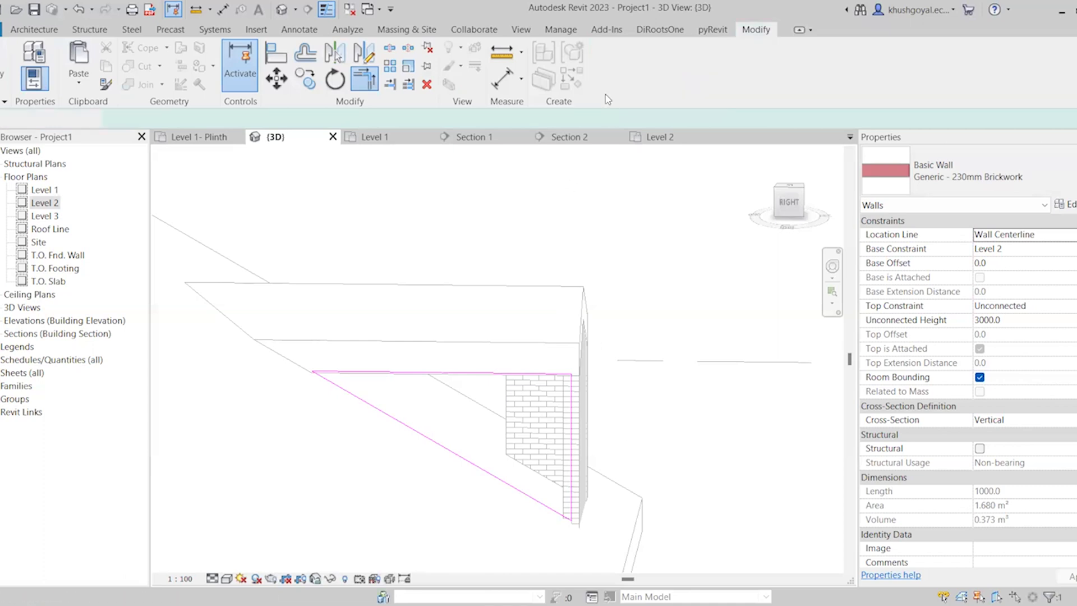
{"action": "left_click", "coordinate": [662, 477]}
Edit the profile of the dormer's left-facing side wall and delete its short top line
{"action": "middle_click_drag", "start_coordinate": [514, 439], "coordinate": [536, 472], "text": "shift"}
{"action": "left_click", "coordinate": [536, 438]}
{"action": "scroll", "coordinate": [539, 471], "scroll_direction": "up", "scroll_amount": 3}
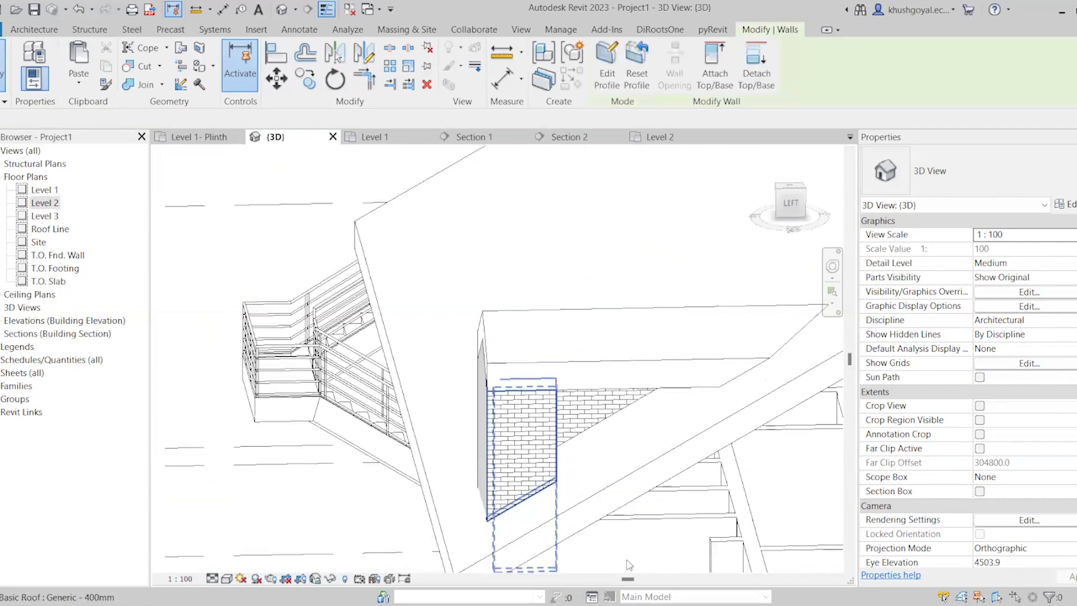
{"action": "middle_click_drag", "start_coordinate": [622, 555], "coordinate": [574, 420], "text": "shift"}
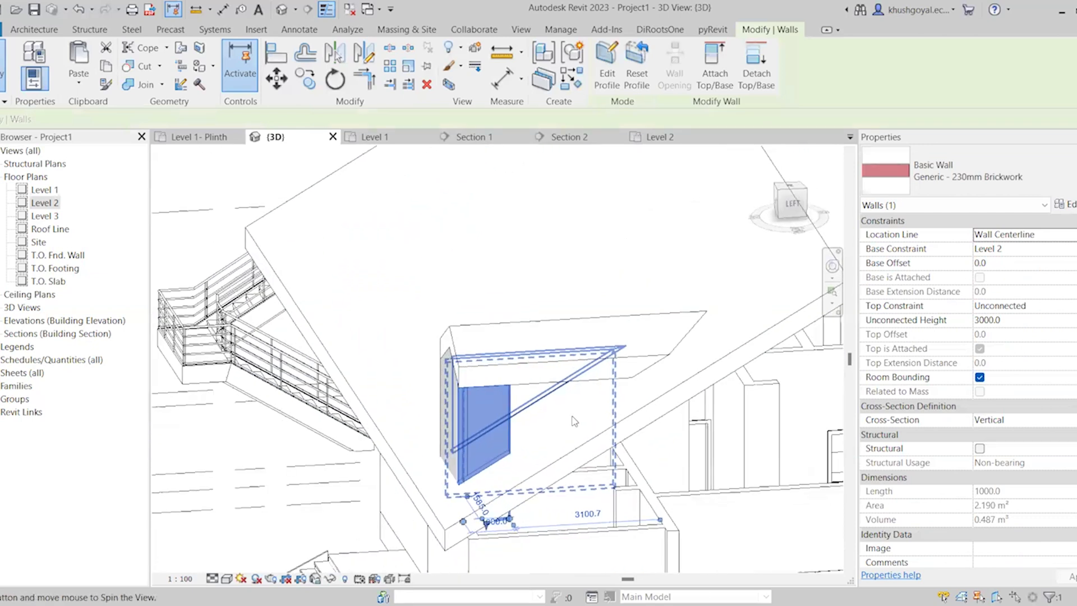
{"action": "scroll", "coordinate": [574, 421], "scroll_direction": "up", "scroll_amount": 2}
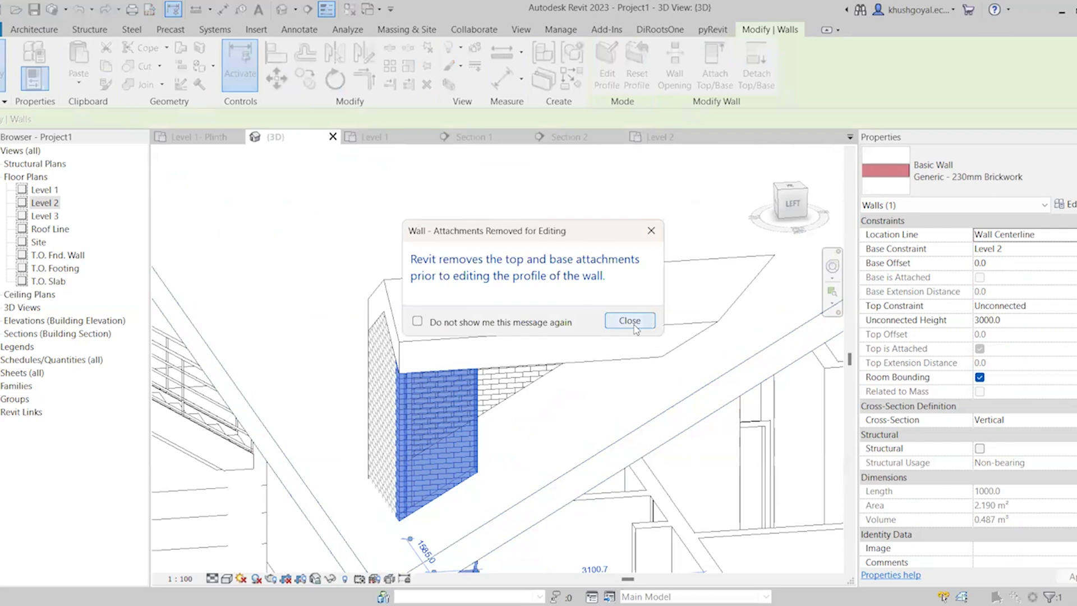
{"action": "left_click", "coordinate": [635, 320]}
{"action": "left_click", "coordinate": [667, 84]}
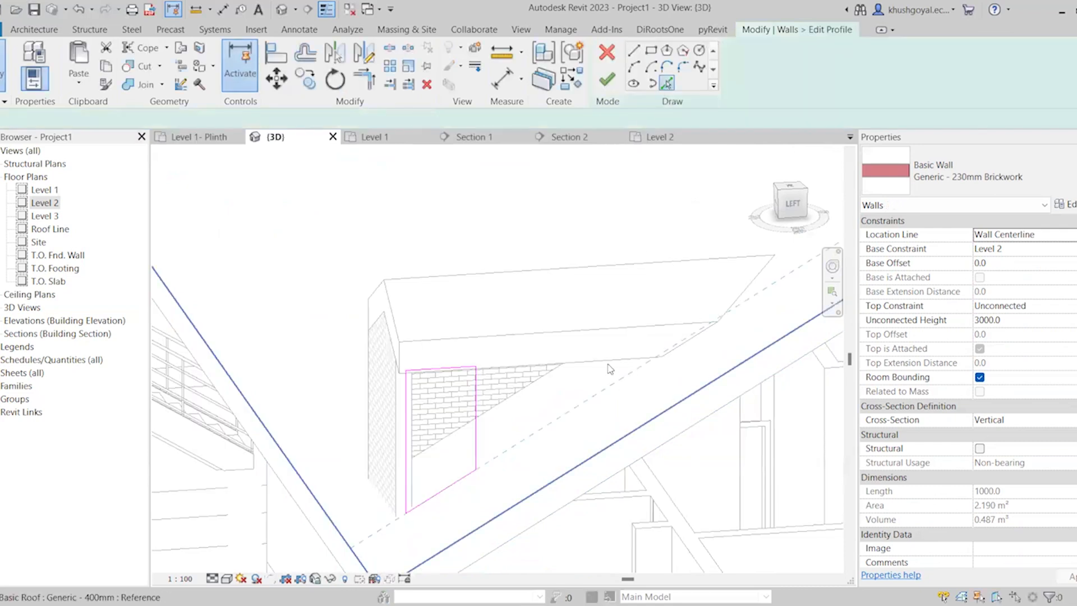
{"action": "key", "text": "Escape"}
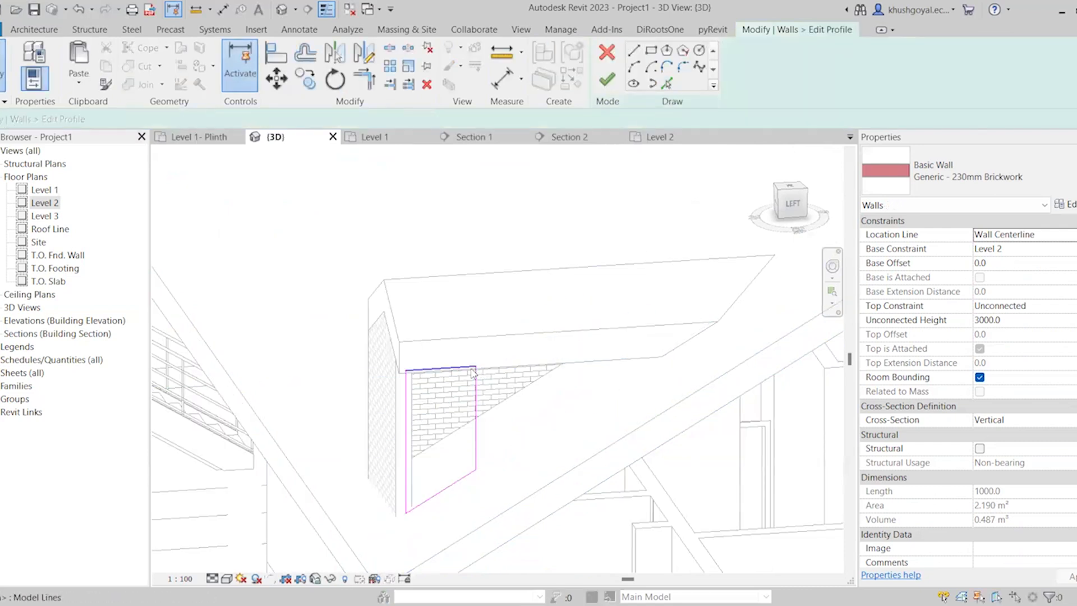
{"action": "left_click", "coordinate": [467, 370]}
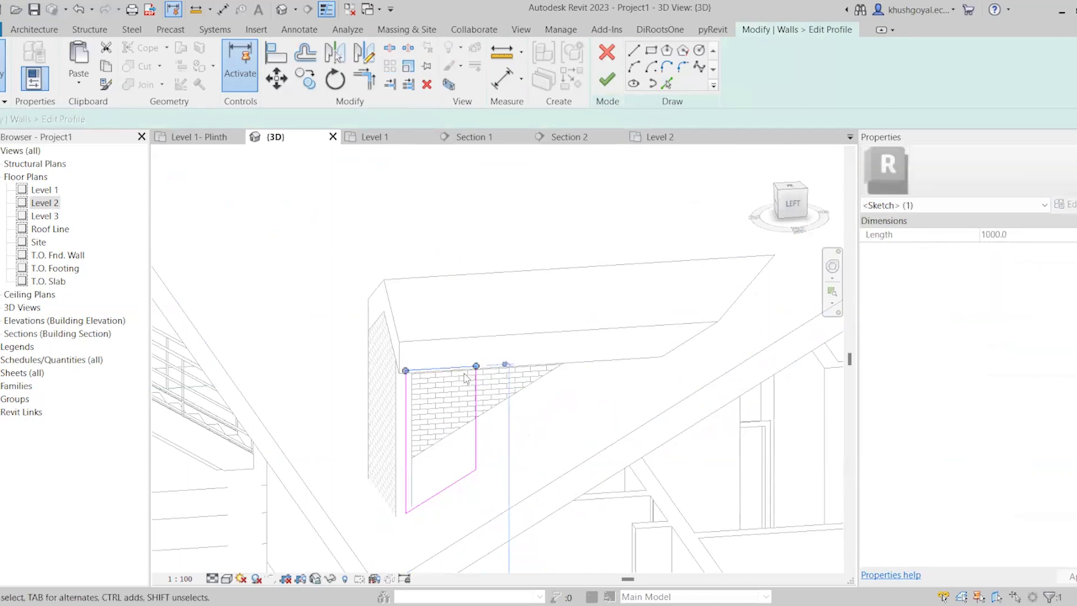
{"action": "key", "text": "Delete"}
Add a line picked from the dormer roof's lower eave edge to the left-facing wall's profile and remove the stray extra line
{"action": "key", "text": "p"}
{"action": "key", "text": "l"}
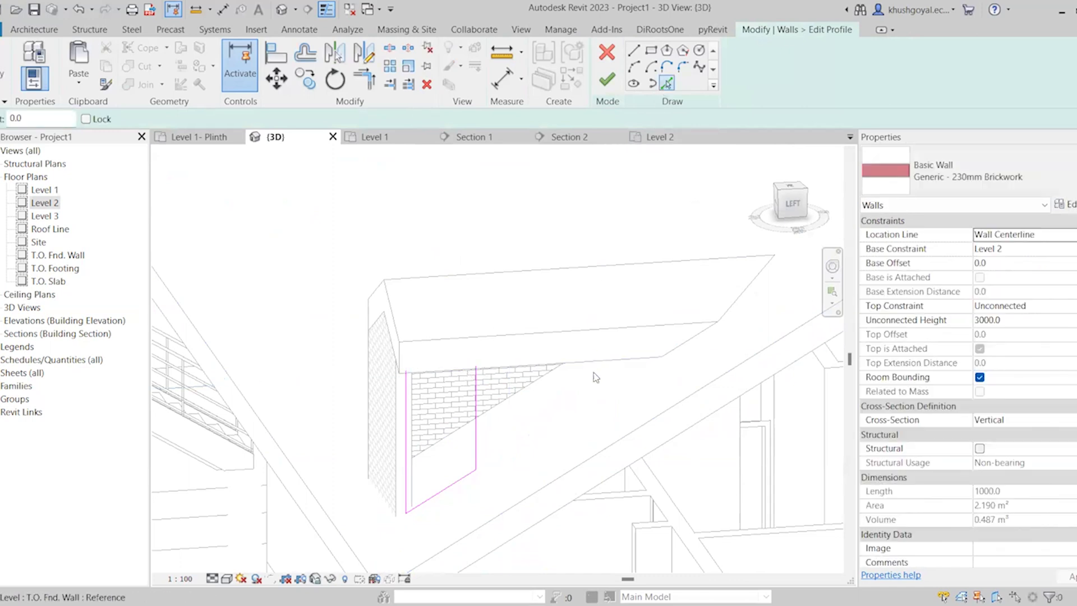
{"action": "left_click", "coordinate": [580, 366]}
{"action": "scroll", "coordinate": [577, 353], "scroll_direction": "down", "scroll_amount": 4}
{"action": "key", "text": "Escape"}
{"action": "scroll", "coordinate": [553, 364], "scroll_direction": "down", "scroll_amount": 3}
{"action": "scroll", "coordinate": [566, 346], "scroll_direction": "up", "scroll_amount": 4}
{"action": "scroll", "coordinate": [568, 341], "scroll_direction": "down", "scroll_amount": 4}
{"action": "left_click", "coordinate": [555, 478]}
{"action": "key", "text": "Delete"}
{"action": "scroll", "coordinate": [554, 341], "scroll_direction": "up", "scroll_amount": 6}
Trim the eave line to the sloped base line and the outer vertical edge in the left-facing wall's profile
{"action": "key", "text": "t"}
{"action": "key", "text": "r"}
{"action": "left_click", "coordinate": [427, 482]}
{"action": "left_click", "coordinate": [648, 315]}
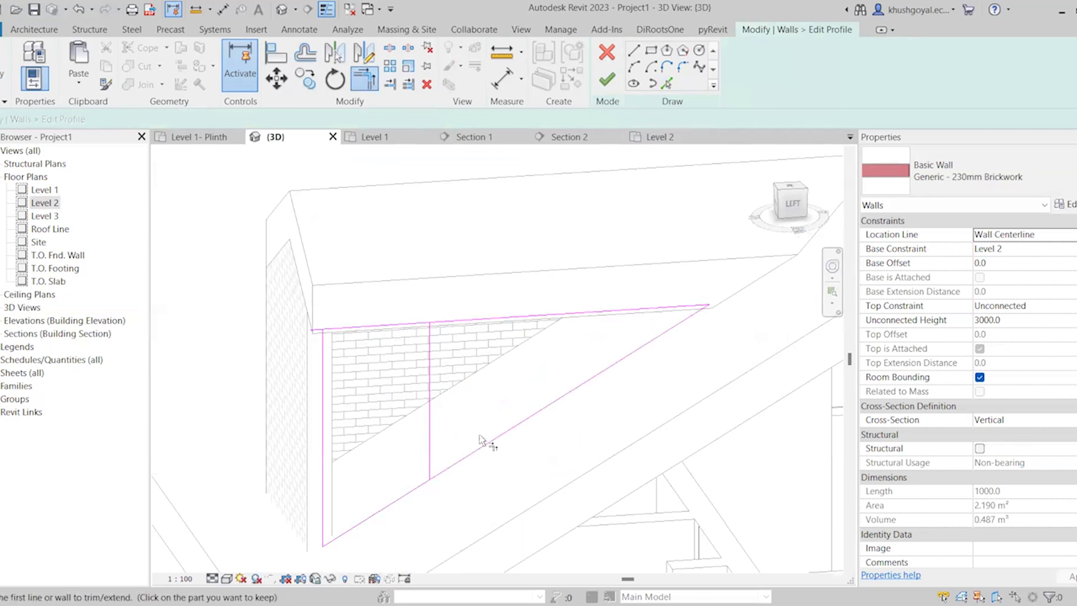
{"action": "key", "text": "Escape"}
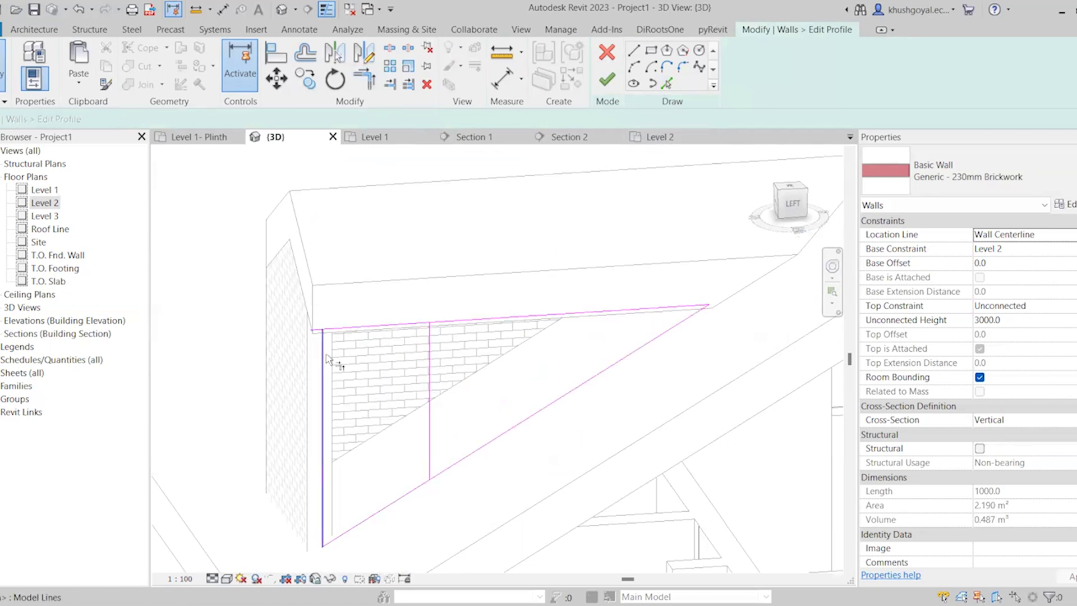
Delete the leftover inner vertical edge and finish the left-facing side wall's profile
{"action": "left_click", "coordinate": [430, 363]}
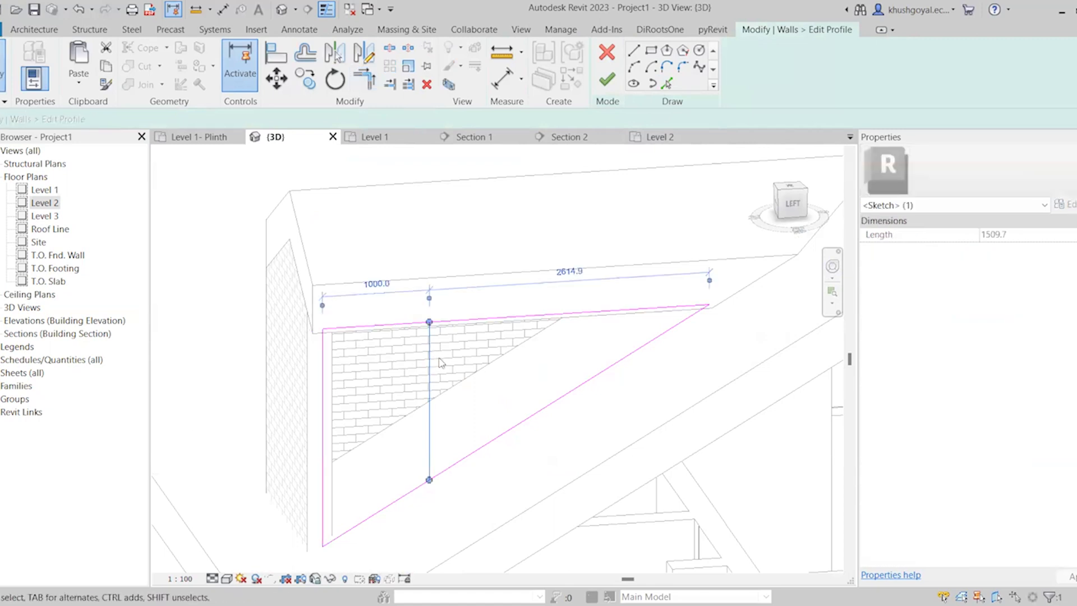
{"action": "key", "text": "Delete"}
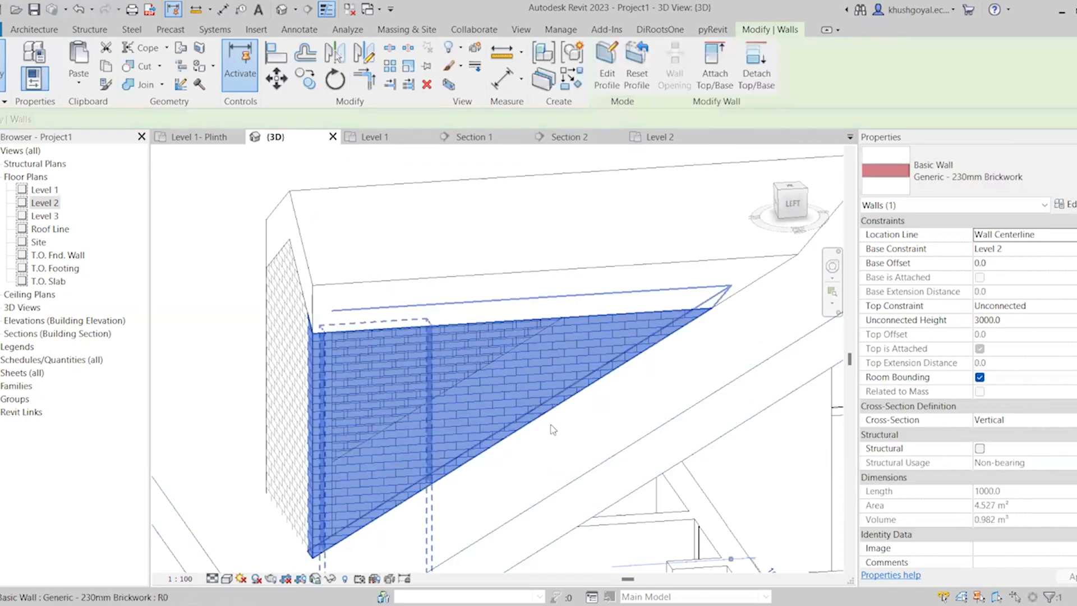
{"action": "scroll", "coordinate": [539, 422], "scroll_direction": "down", "scroll_amount": 4}
{"action": "key", "text": "Escape"}
{"action": "scroll", "coordinate": [561, 449], "scroll_direction": "up", "scroll_amount": 4}
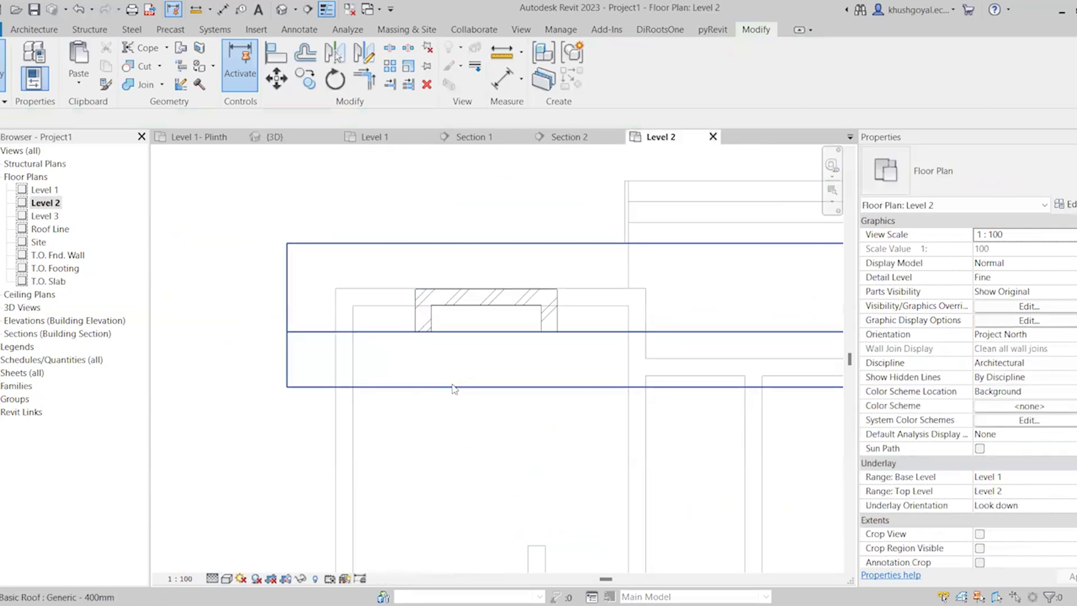
Examine the dormer walls against the main roof in the Level 2 floor plan, and return to the 3D view
{"action": "left_click", "coordinate": [465, 393]}
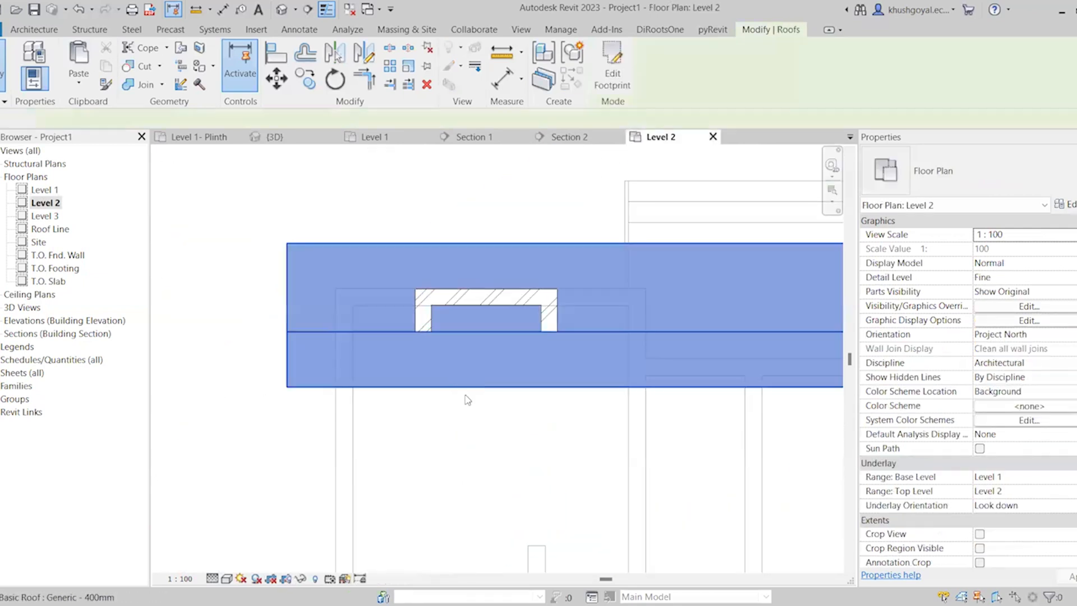
{"action": "scroll", "coordinate": [509, 396], "scroll_direction": "up", "scroll_amount": 5}
{"action": "middle_click_drag", "start_coordinate": [509, 396], "coordinate": [502, 432]}
{"action": "scroll", "coordinate": [436, 373], "scroll_direction": "down", "scroll_amount": 6}
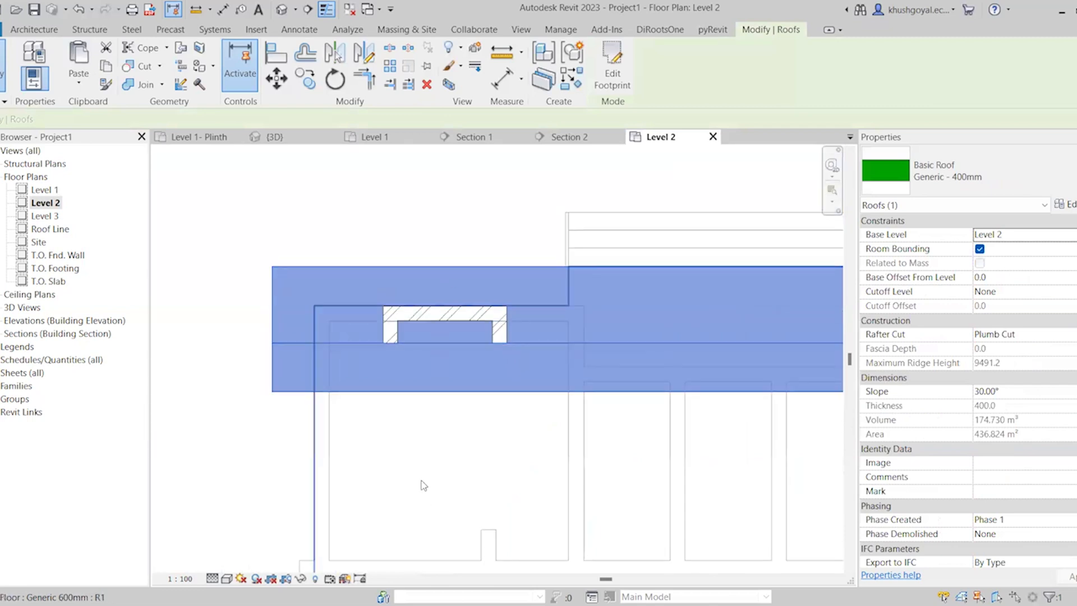
{"action": "scroll", "coordinate": [474, 486], "scroll_direction": "up", "scroll_amount": 3}
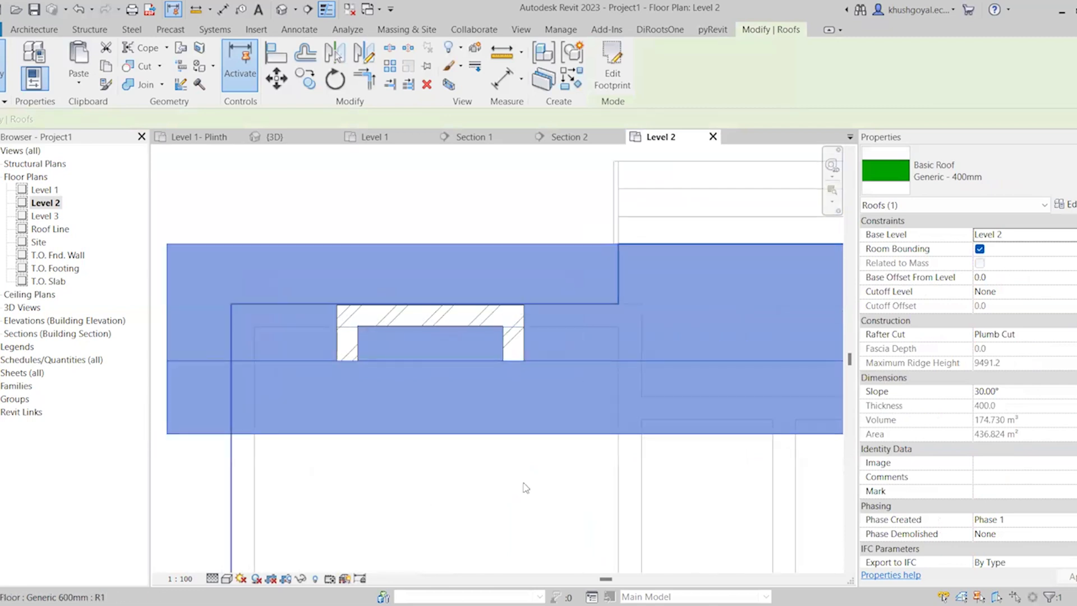
{"action": "scroll", "coordinate": [423, 337], "scroll_direction": "down", "scroll_amount": 5}
{"action": "scroll", "coordinate": [428, 390], "scroll_direction": "up", "scroll_amount": 6}
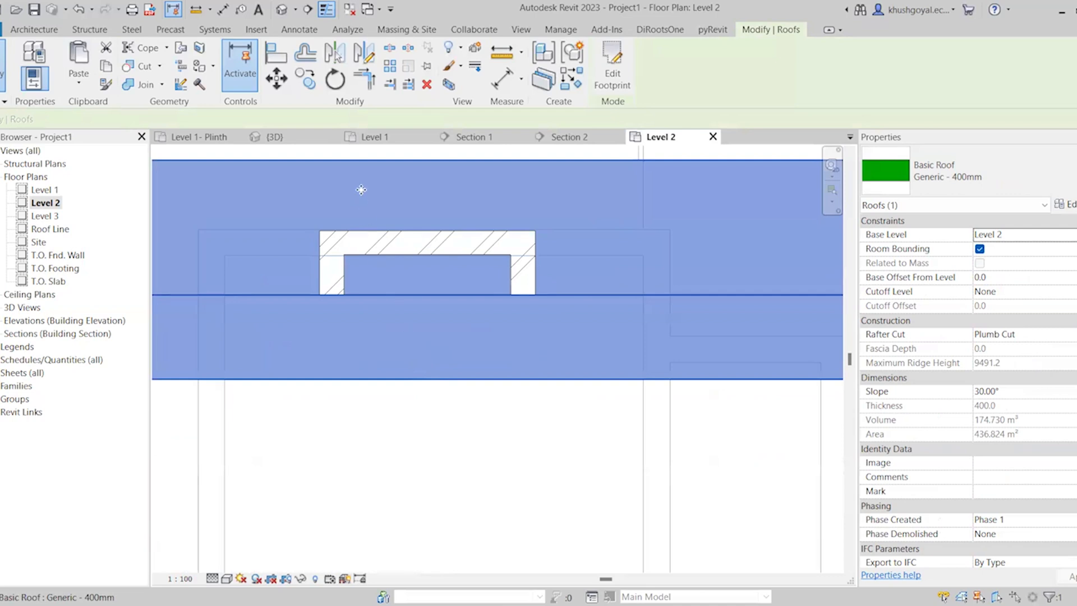
{"action": "left_click", "coordinate": [383, 151]}
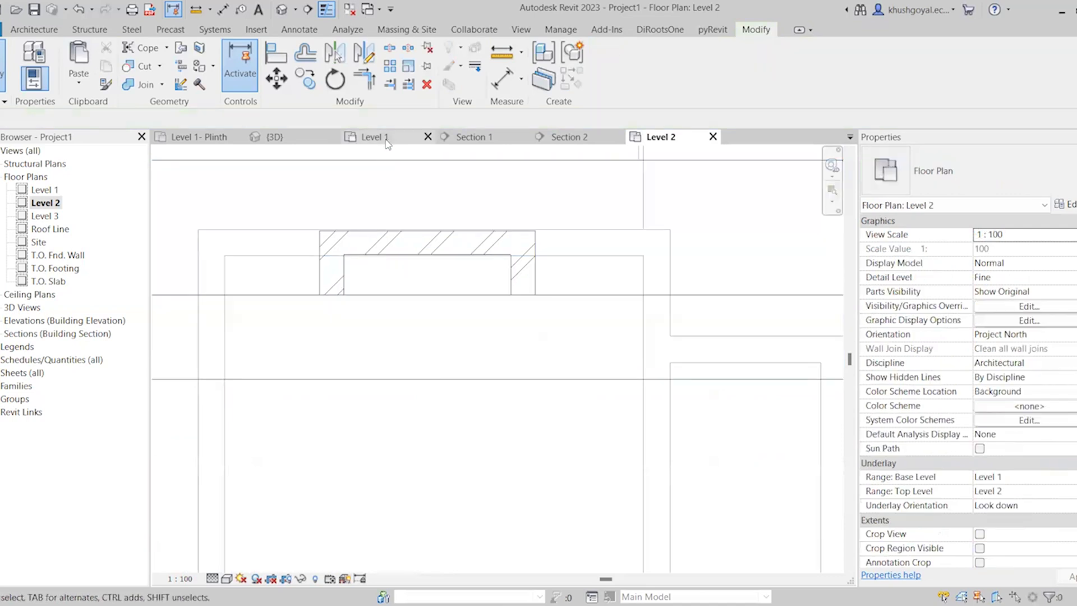
{"action": "left_click", "coordinate": [386, 141]}
{"action": "left_click", "coordinate": [279, 139]}
Start a dormer opening in the 3D view and pick the main roof as the roof to cut
{"action": "scroll", "coordinate": [513, 306], "scroll_direction": "down", "scroll_amount": 6}
{"action": "scroll", "coordinate": [588, 410], "scroll_direction": "up", "scroll_amount": 2}
{"action": "middle_click_drag", "start_coordinate": [588, 409], "coordinate": [446, 386], "text": "shift"}
{"action": "scroll", "coordinate": [429, 325], "scroll_direction": "up", "scroll_amount": 5}
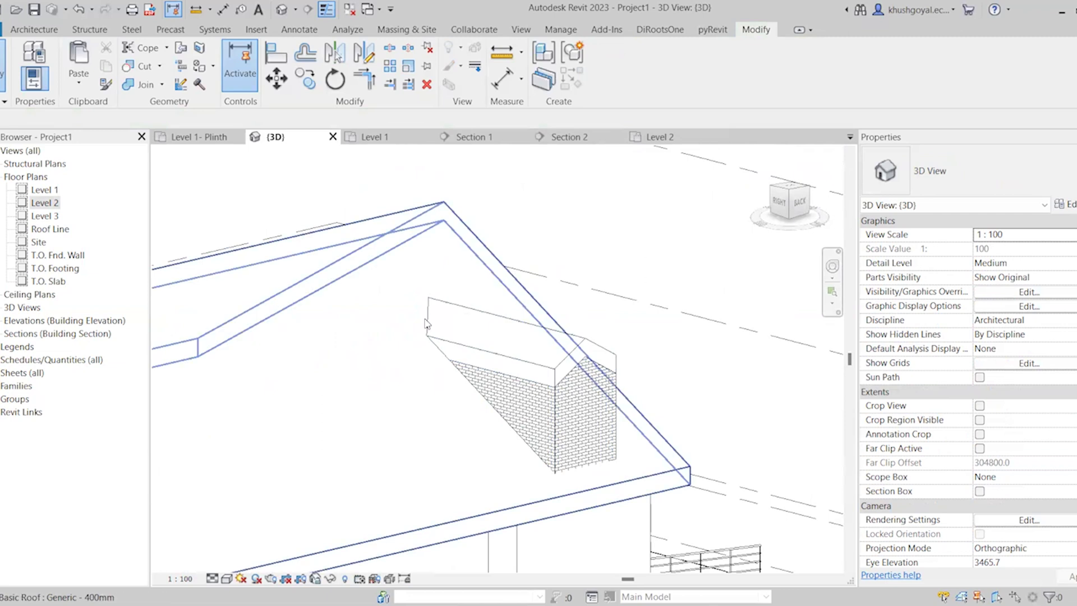
{"action": "scroll", "coordinate": [574, 387], "scroll_direction": "up", "scroll_amount": 3}
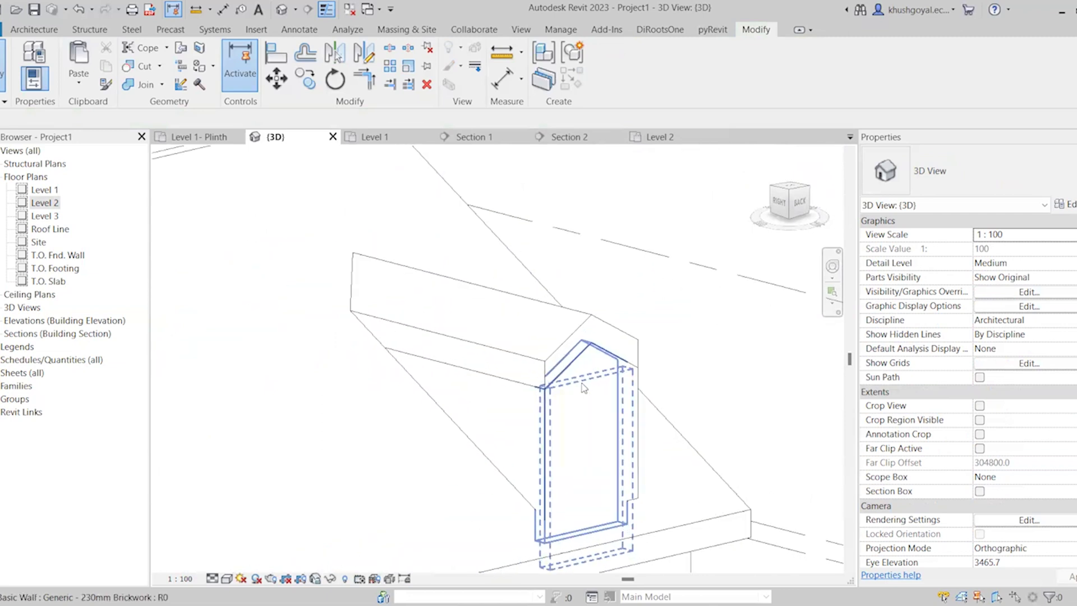
{"action": "mouse_move", "coordinate": [575, 387]}
{"action": "middle_mouse_down", "text": "shift"}
{"action": "mouse_move", "coordinate": [567, 426]}
{"action": "mouse_move", "coordinate": [593, 433]}
{"action": "middle_mouse_up", "text": "shift"}
{"action": "left_click", "coordinate": [34, 30]}
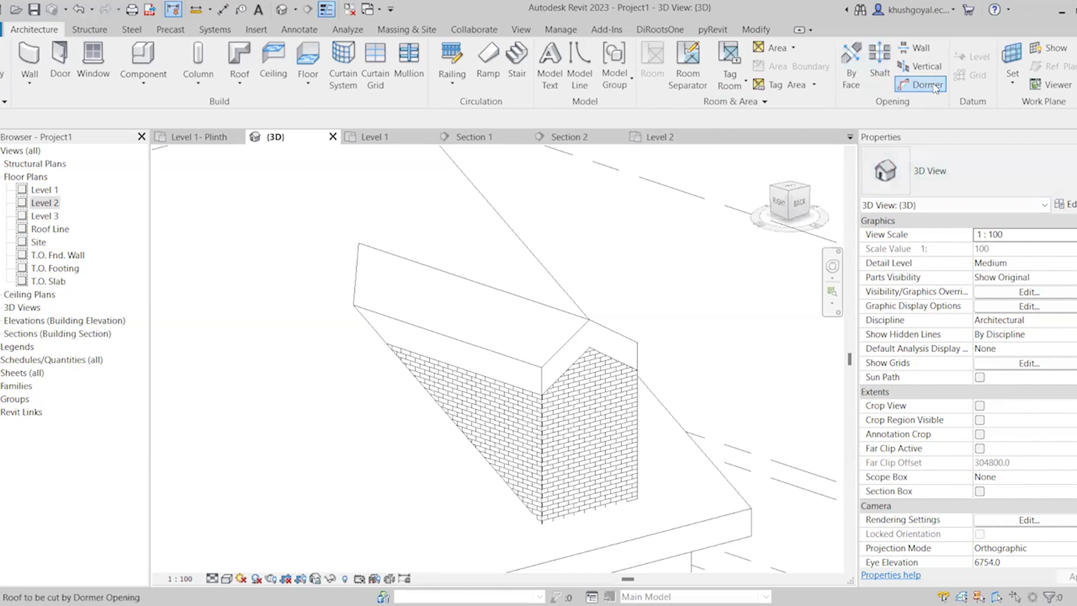
{"action": "scroll", "coordinate": [551, 401], "scroll_direction": "down", "scroll_amount": 3}
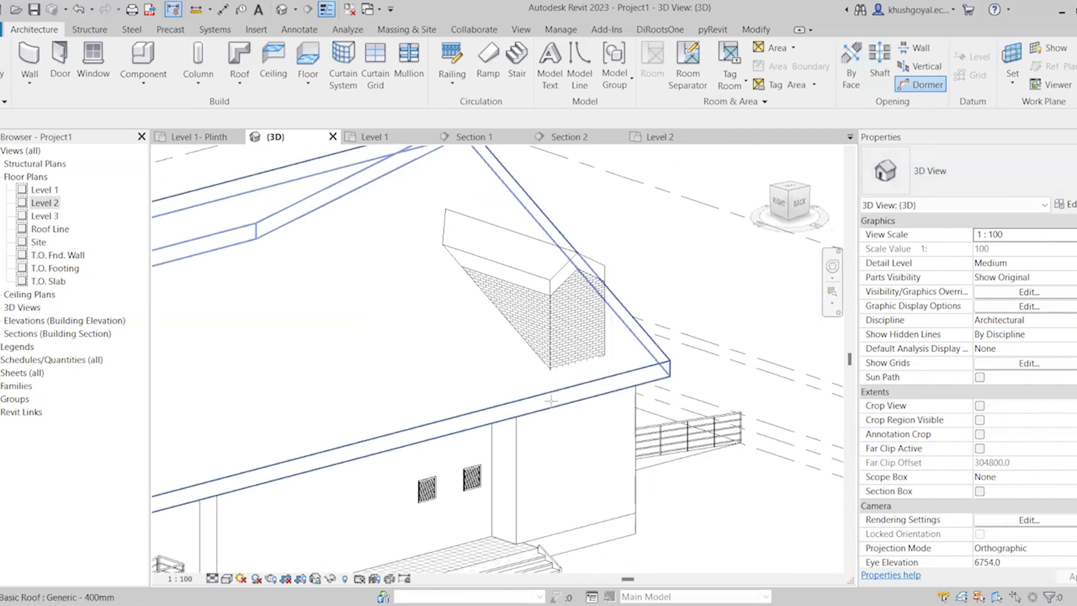
{"action": "left_click", "coordinate": [551, 387]}
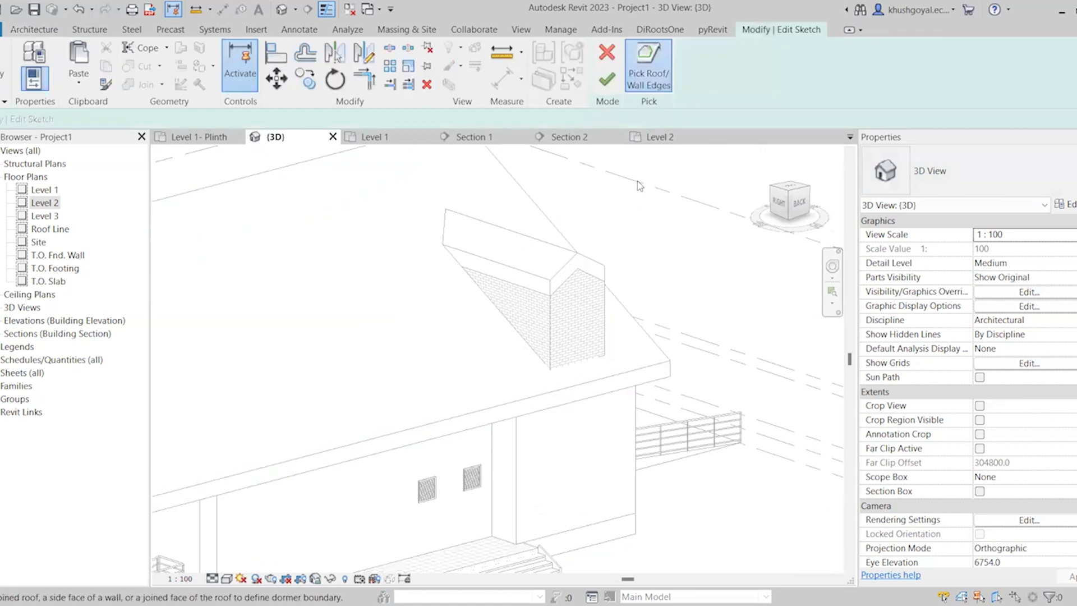
Add the inner faces of both dormer side walls and the front wall to the opening boundary, picking them in the Level 2 floor plan
{"action": "scroll", "coordinate": [503, 405], "scroll_direction": "up", "scroll_amount": 3}
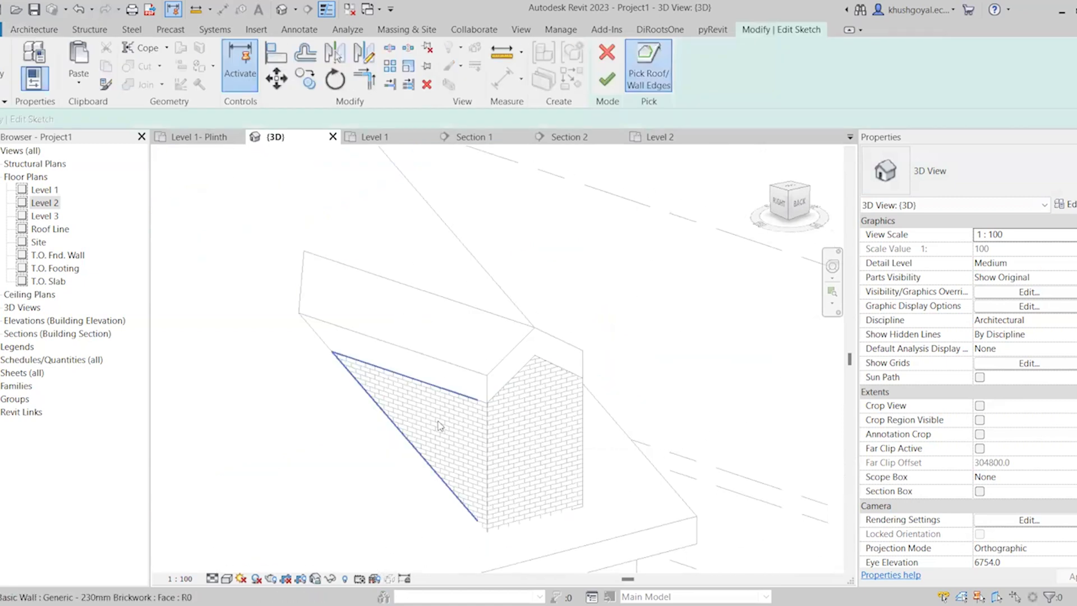
{"action": "scroll", "coordinate": [491, 379], "scroll_direction": "down", "scroll_amount": 2}
{"action": "middle_click_drag", "start_coordinate": [491, 379], "coordinate": [628, 141], "text": "shift"}
{"action": "left_click", "coordinate": [629, 138]}
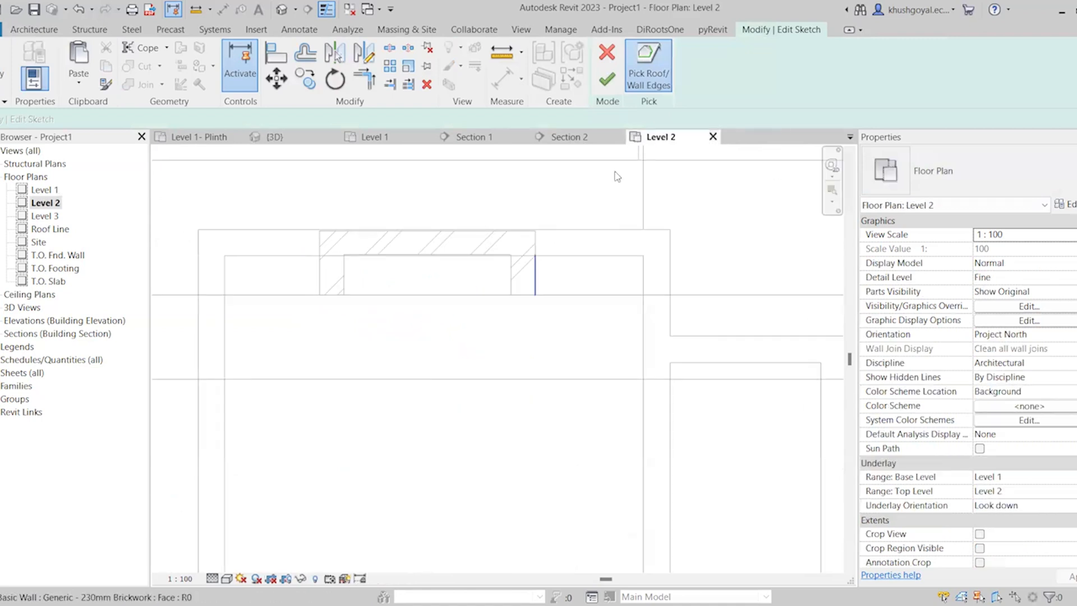
{"action": "left_click", "coordinate": [513, 274]}
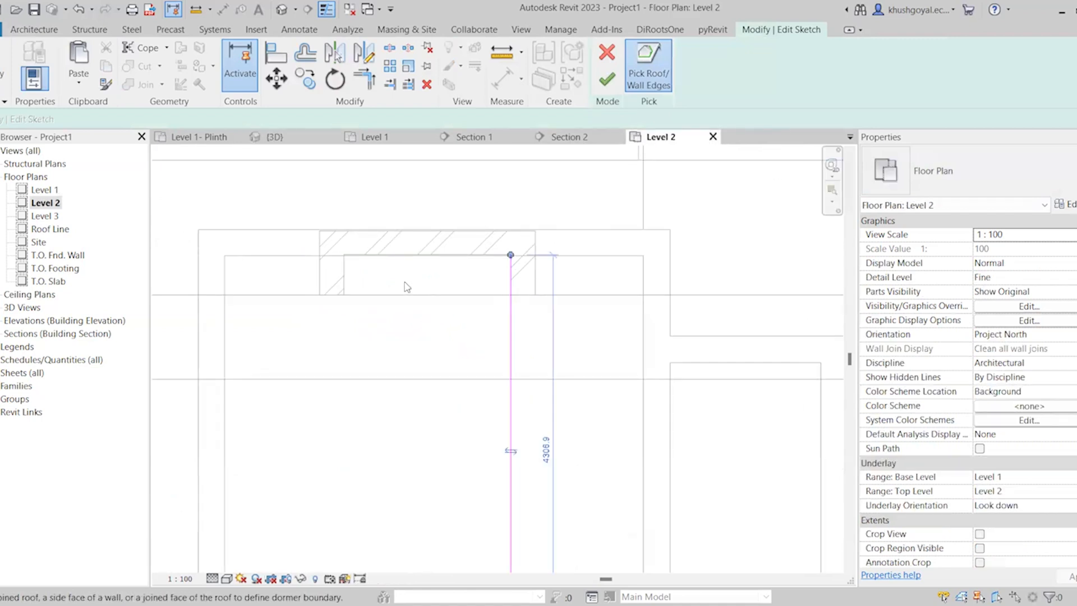
{"action": "left_click", "coordinate": [407, 270]}
{"action": "left_click", "coordinate": [341, 283]}
{"action": "scroll", "coordinate": [433, 269], "scroll_direction": "down", "scroll_amount": 3}
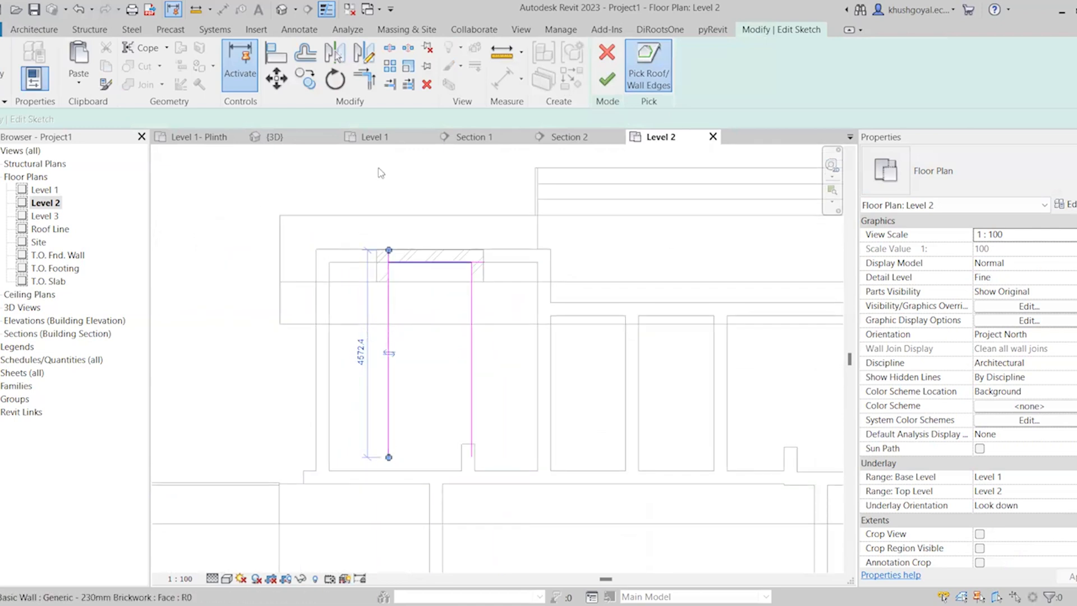
Add the dormer roof's gable-shaped junction with the main roof to the opening boundary in the 3D view
{"action": "left_click", "coordinate": [273, 144]}
{"action": "scroll", "coordinate": [450, 288], "scroll_direction": "up", "scroll_amount": 2}
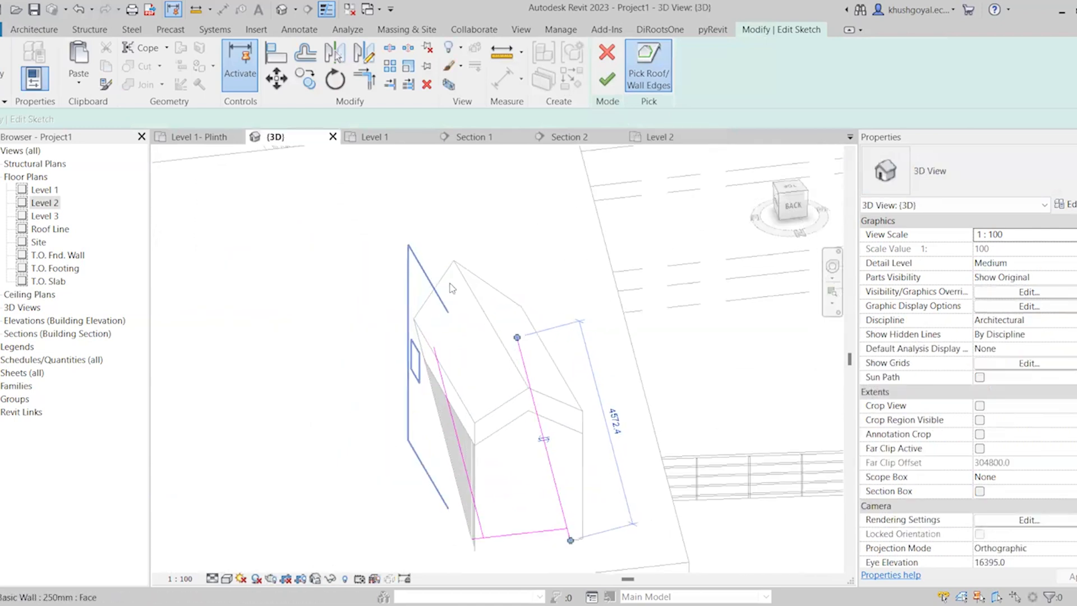
{"action": "scroll", "coordinate": [453, 280], "scroll_direction": "up", "scroll_amount": 2}
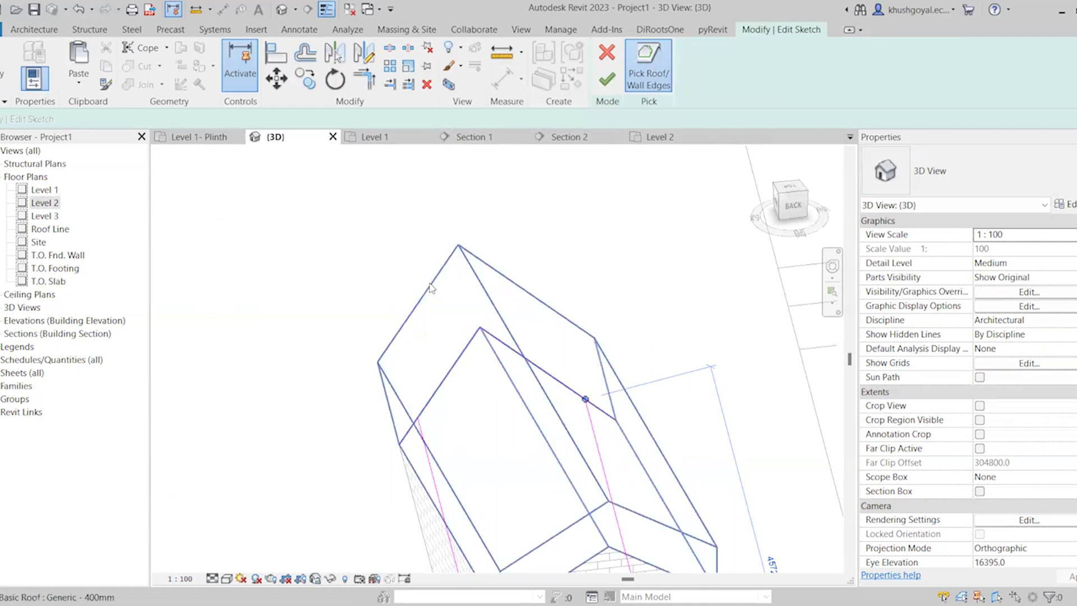
{"action": "scroll", "coordinate": [431, 288], "scroll_direction": "down", "scroll_amount": 4}
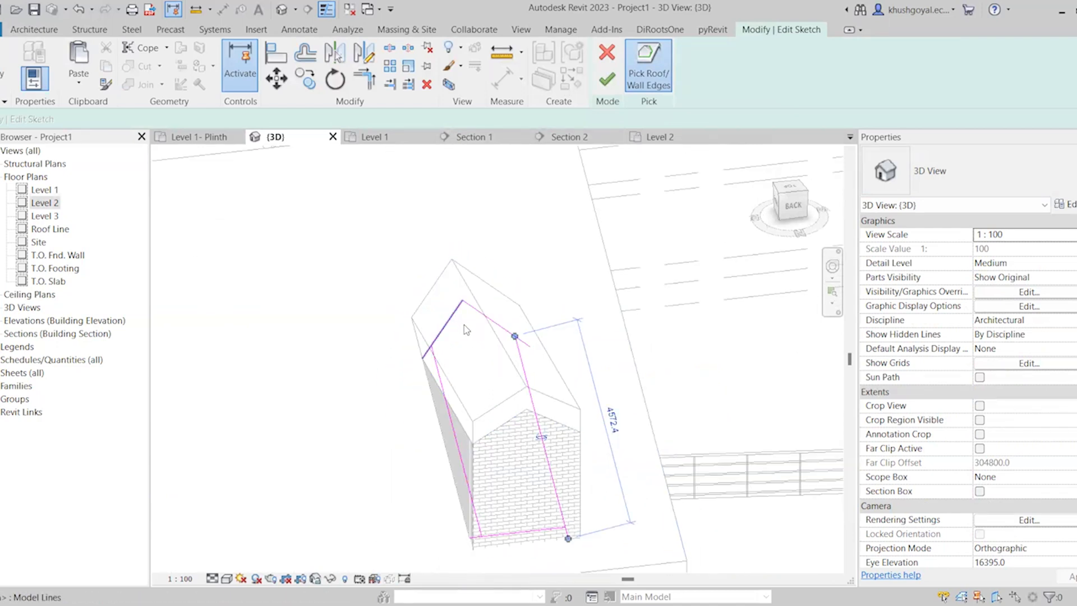
{"action": "scroll", "coordinate": [455, 302], "scroll_direction": "up", "scroll_amount": 3}
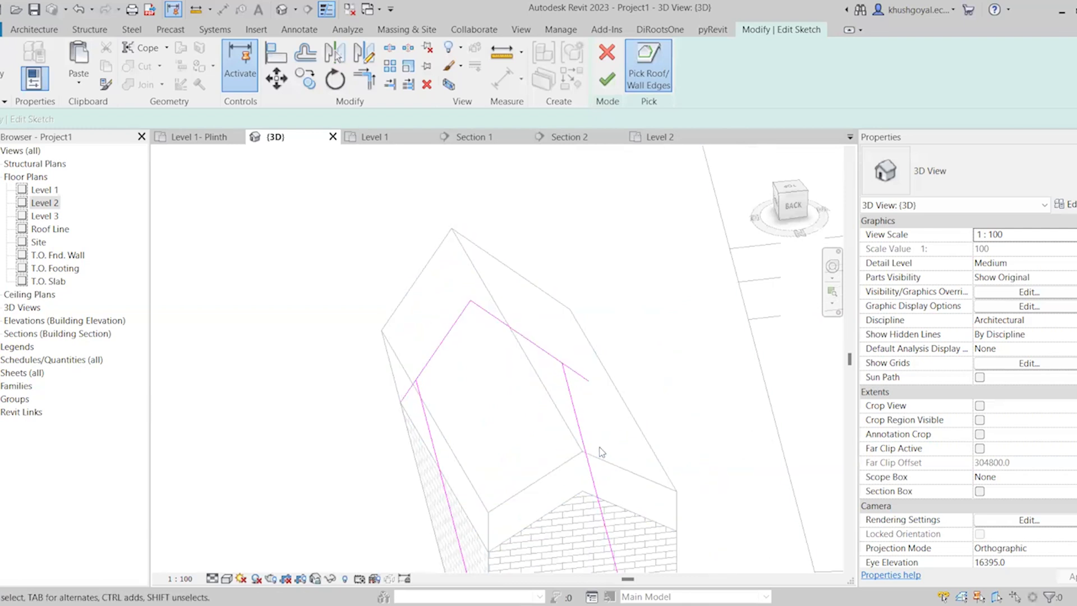
{"action": "key", "text": "Escape"}
Trim the two sloped roof-edge lines to the side lines at the upper end of the dormer opening boundary
{"action": "key", "text": "t"}
{"action": "key", "text": "r"}
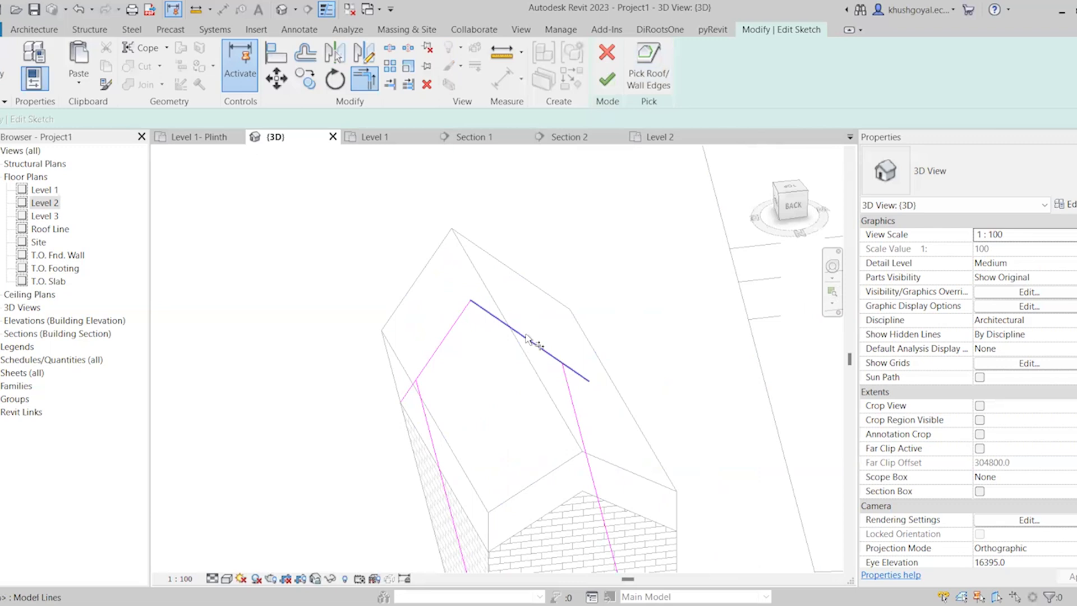
{"action": "left_click", "coordinate": [426, 367]}
{"action": "left_click", "coordinate": [426, 410]}
{"action": "key", "text": "Escape"}
{"action": "left_click", "coordinate": [543, 352]}
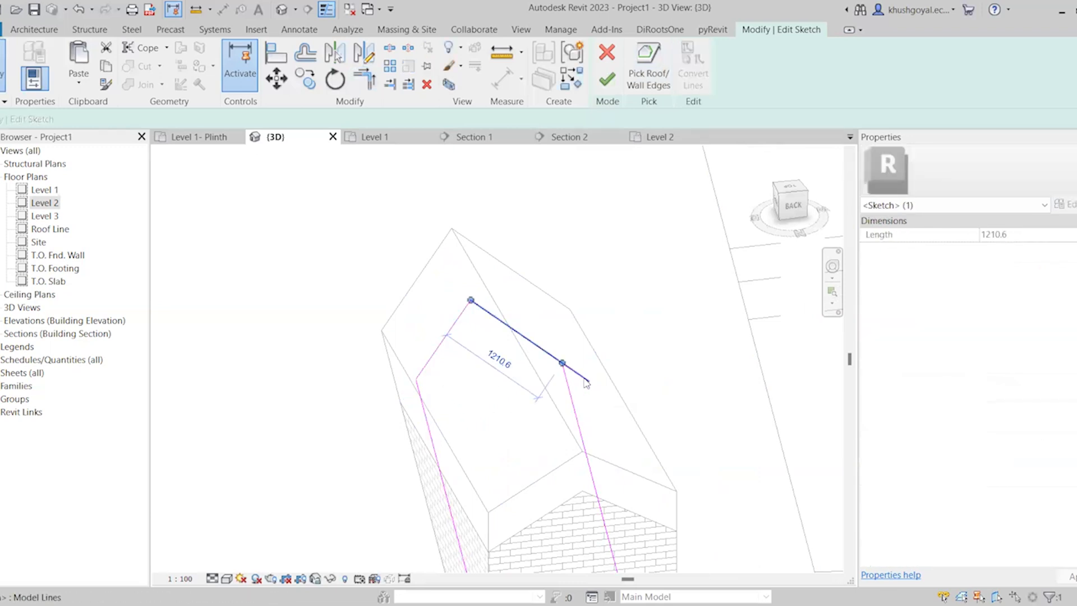
{"action": "key", "text": "Escape"}
{"action": "scroll", "coordinate": [570, 447], "scroll_direction": "down", "scroll_amount": 4}
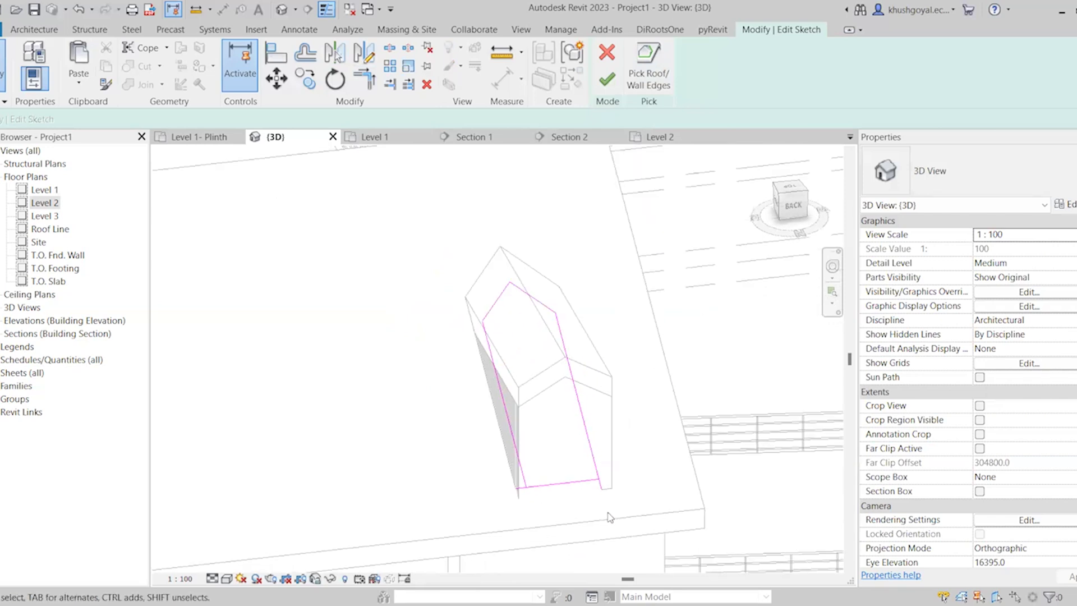
Trim the front wall line to the side lines to close the boundary, and finish the dormer opening
{"action": "scroll", "coordinate": [610, 517], "scroll_direction": "up", "scroll_amount": 1}
{"action": "key", "text": "t"}
{"action": "key", "text": "r"}
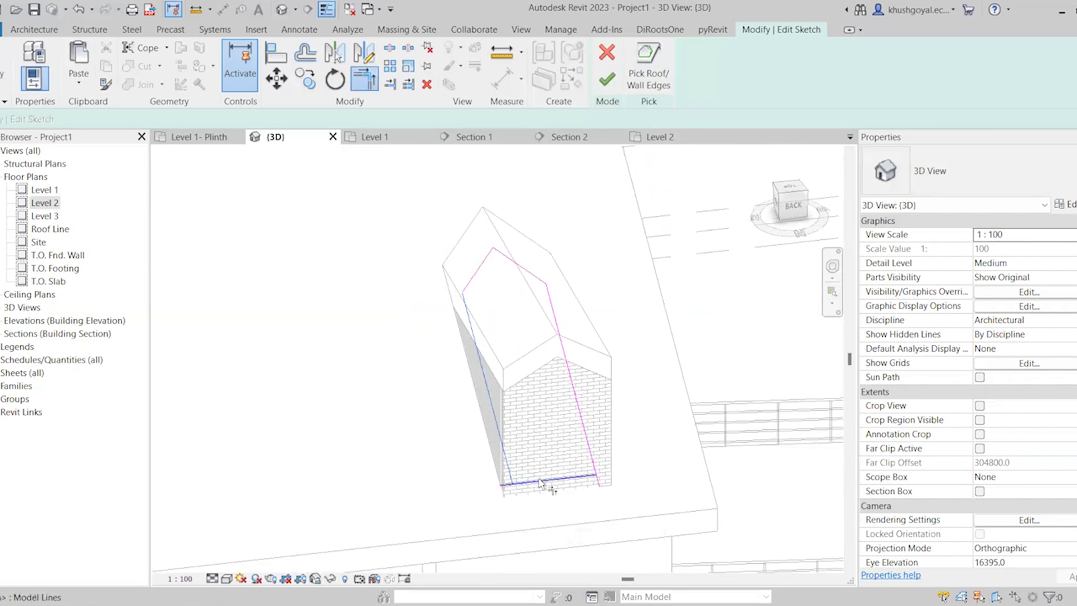
{"action": "left_click", "coordinate": [561, 479]}
{"action": "left_click", "coordinate": [588, 456]}
{"action": "scroll", "coordinate": [591, 525], "scroll_direction": "down", "scroll_amount": 2}
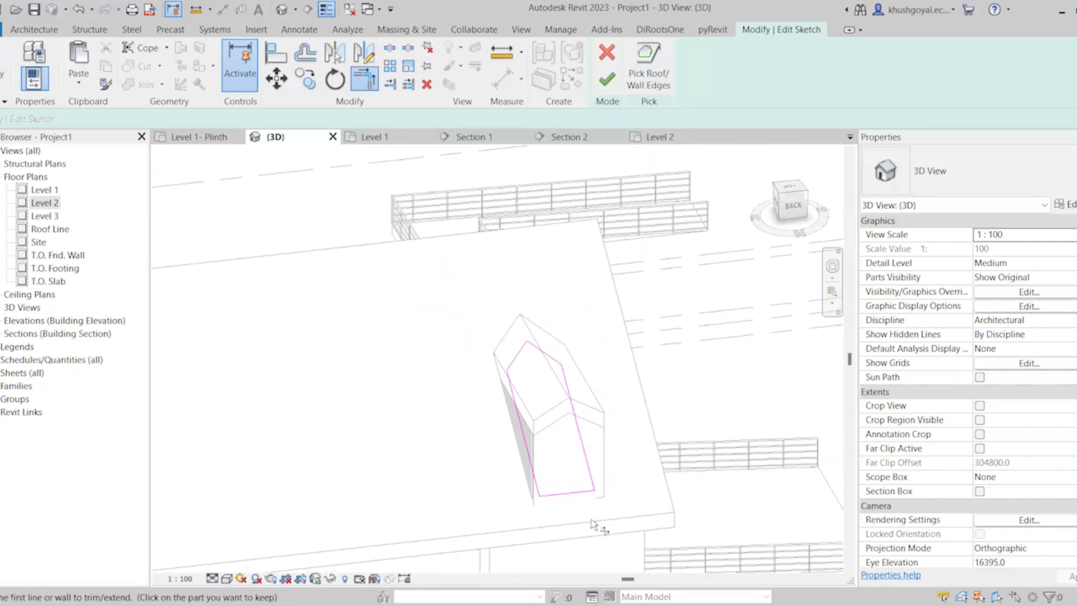
{"action": "scroll", "coordinate": [592, 525], "scroll_direction": "down", "scroll_amount": 1}
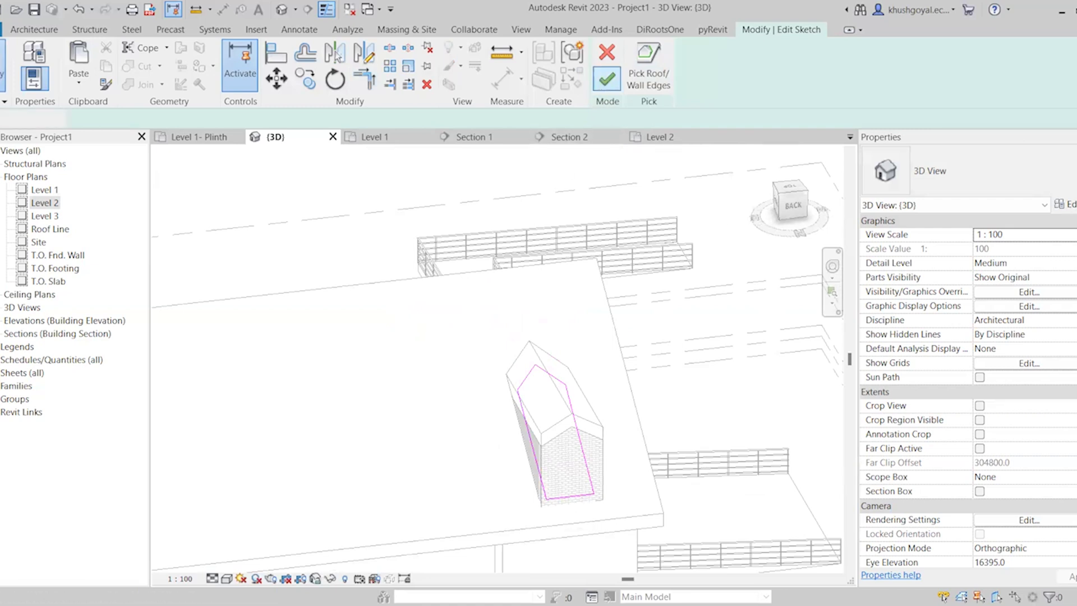
{"action": "left_click", "coordinate": [606, 81]}
Cut a rectangular opening about 1200 by 1800 mm into the dormer's front wall by editing its profile
{"action": "scroll", "coordinate": [649, 523], "scroll_direction": "up", "scroll_amount": 1}
{"action": "scroll", "coordinate": [559, 474], "scroll_direction": "up", "scroll_amount": 3}
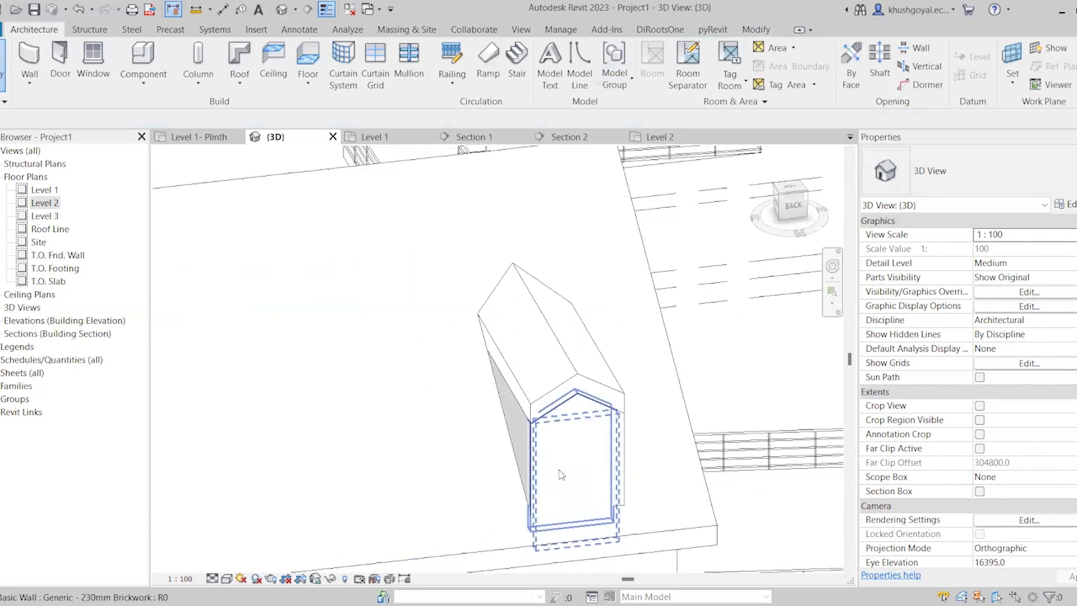
{"action": "left_click", "coordinate": [588, 469]}
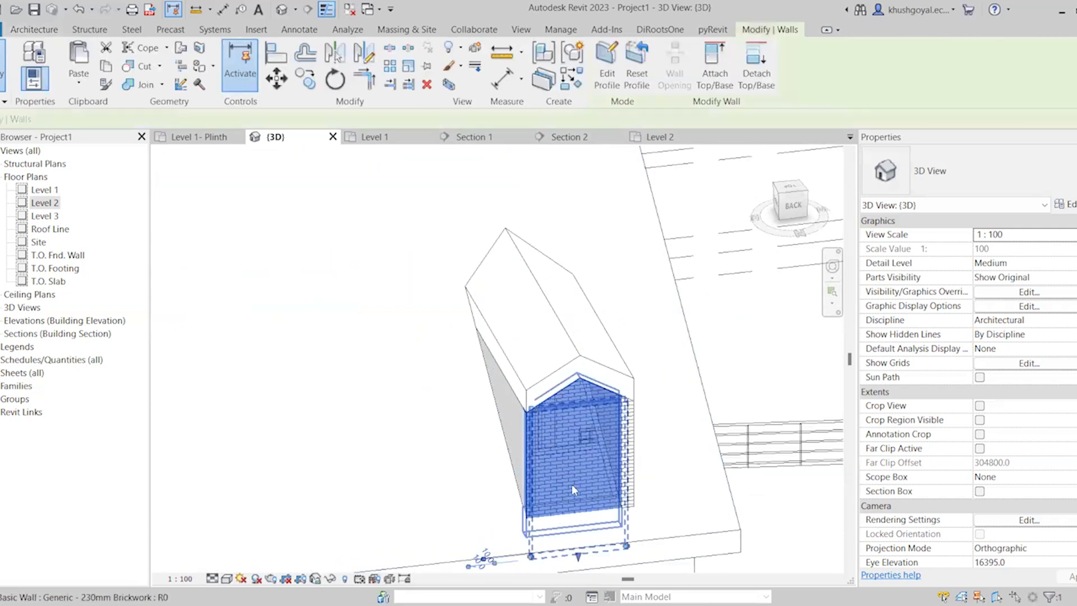
{"action": "left_click", "coordinate": [609, 77]}
{"action": "left_click", "coordinate": [633, 321]}
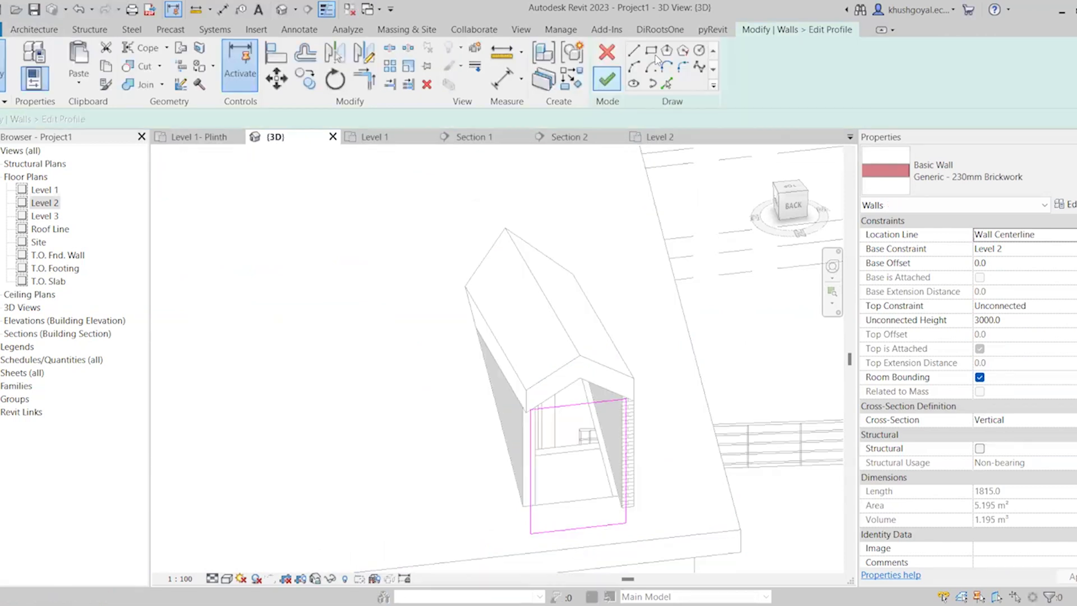
{"action": "left_click", "coordinate": [547, 430]}
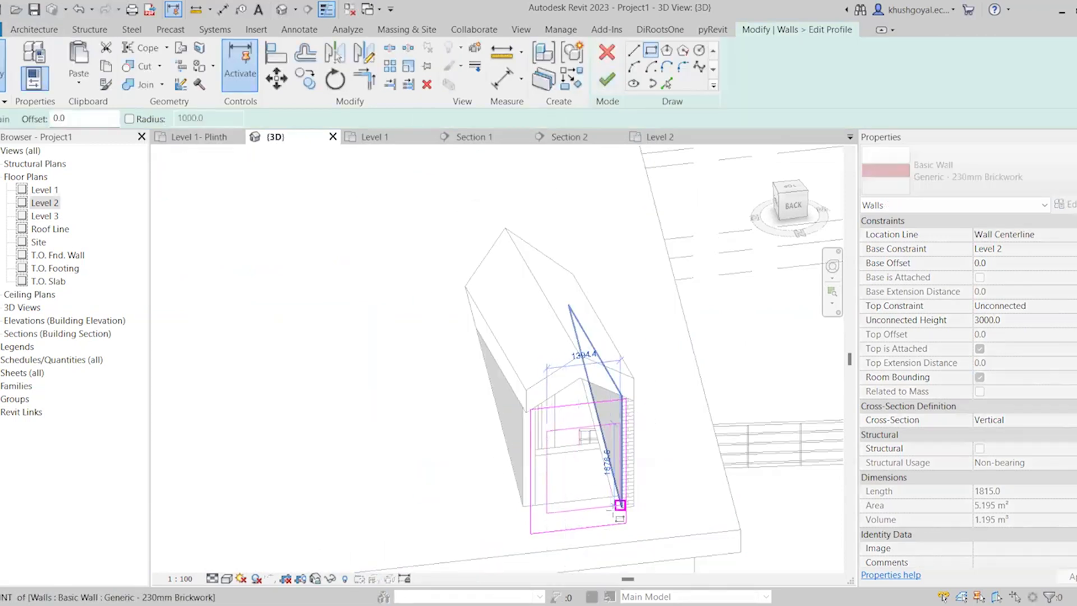
{"action": "left_click", "coordinate": [611, 515]}
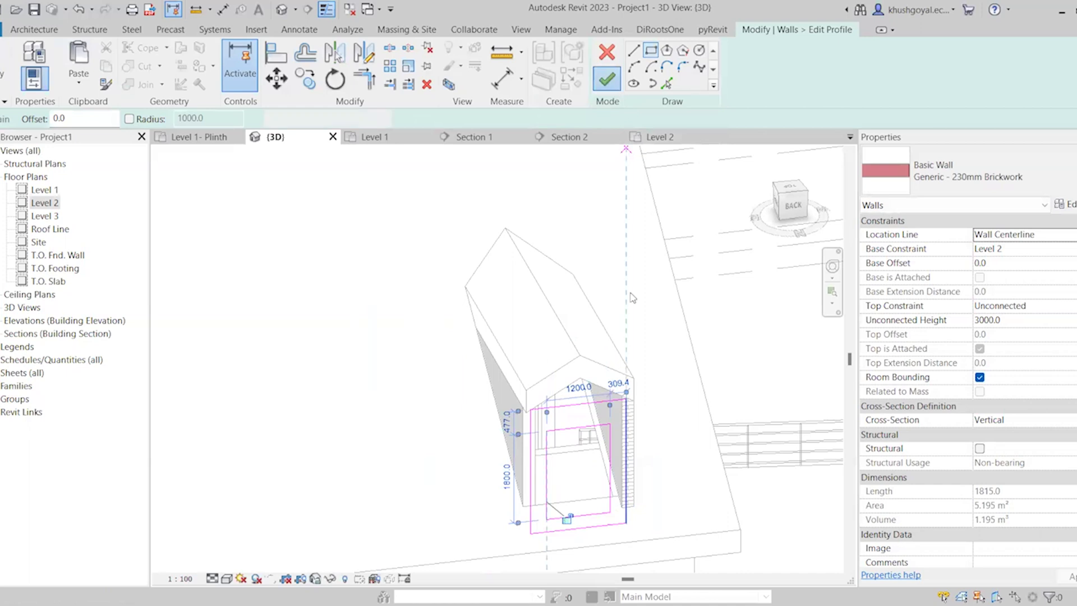
{"action": "scroll", "coordinate": [603, 539], "scroll_direction": "up", "scroll_amount": 3}
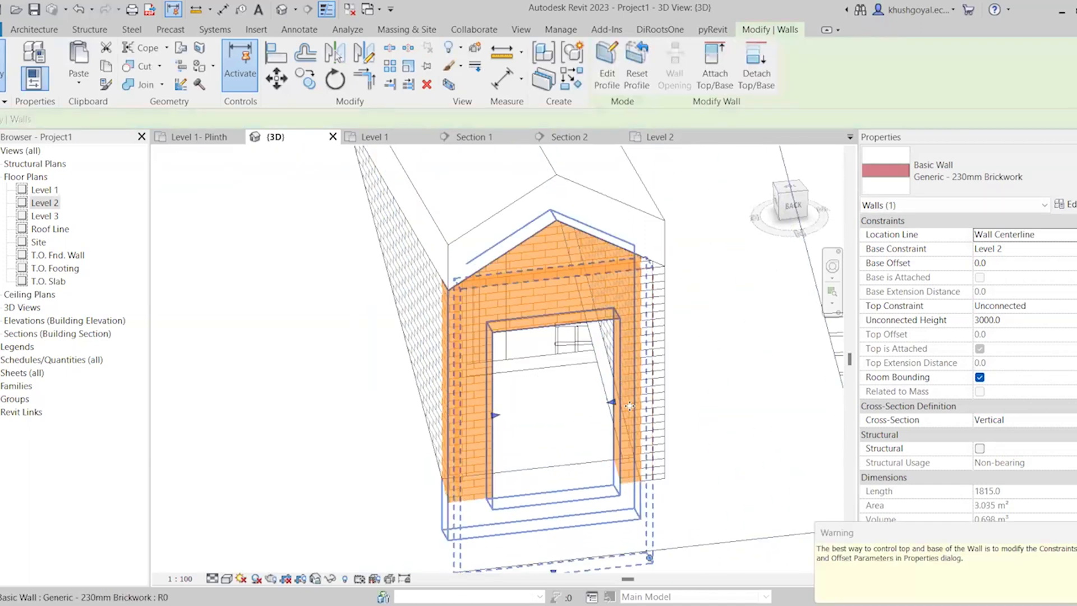
Examine the dormer opening in the 3D view and compare its position in the Level 2 and Level 1 floor plans
{"action": "scroll", "coordinate": [633, 387], "scroll_direction": "down", "scroll_amount": 3}
{"action": "middle_click_drag", "start_coordinate": [632, 387], "coordinate": [660, 263], "text": "shift"}
{"action": "left_click", "coordinate": [595, 395]}
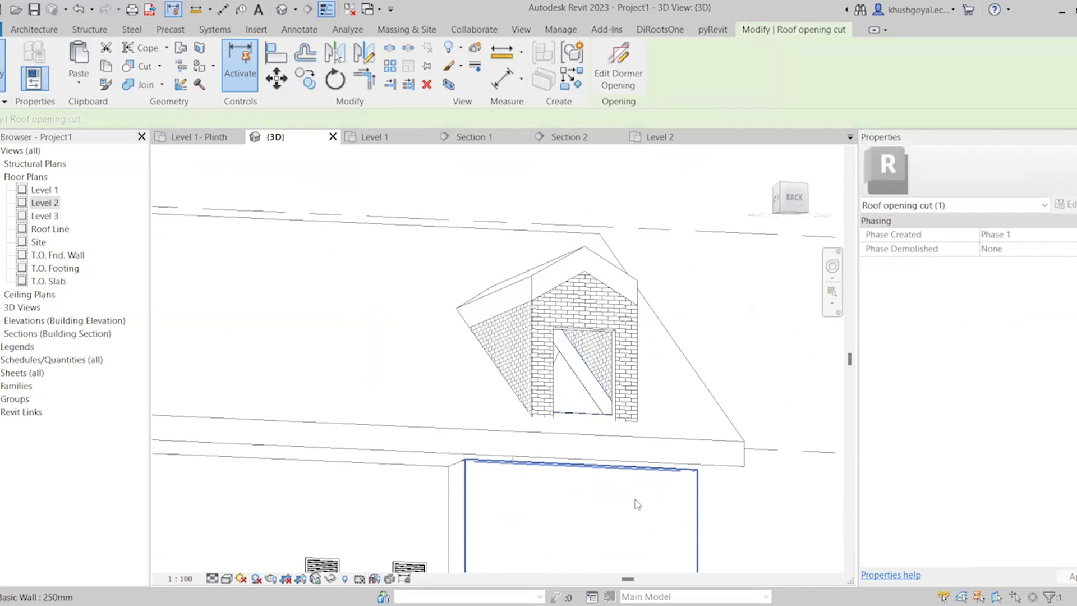
{"action": "scroll", "coordinate": [644, 385], "scroll_direction": "down", "scroll_amount": 1}
{"action": "middle_click_drag", "start_coordinate": [647, 390], "coordinate": [673, 393], "text": "shift"}
{"action": "left_click", "coordinate": [668, 138]}
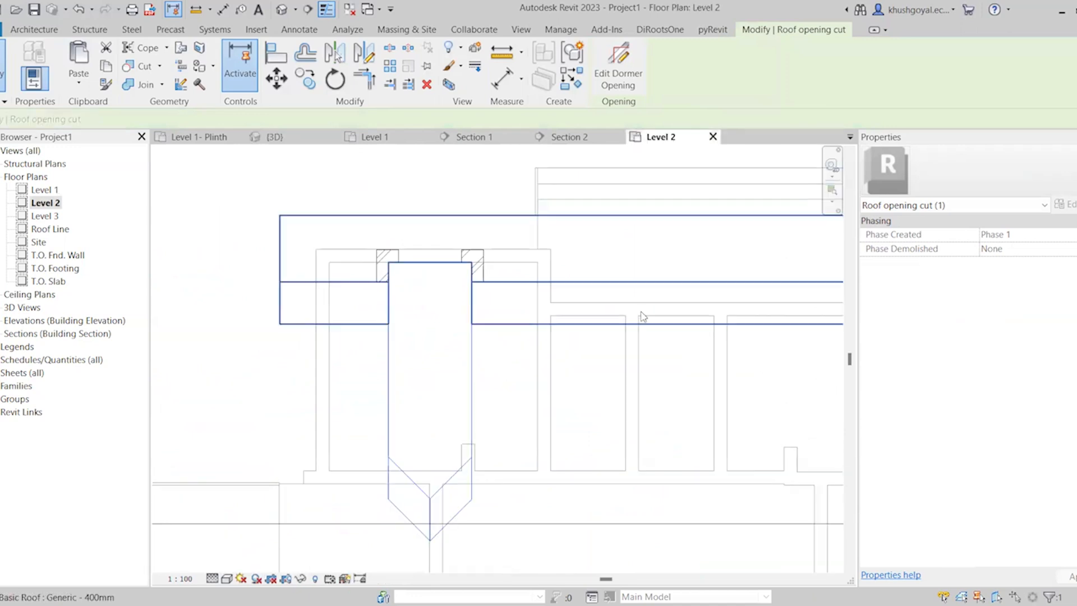
{"action": "scroll", "coordinate": [641, 319], "scroll_direction": "down", "scroll_amount": 3}
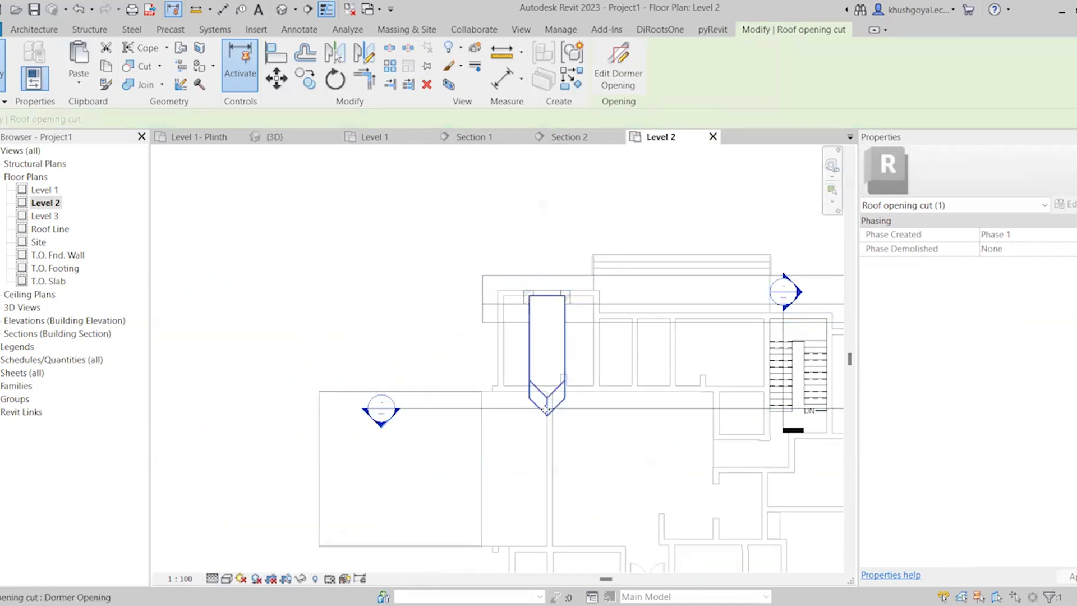
{"action": "scroll", "coordinate": [556, 409], "scroll_direction": "up", "scroll_amount": 2}
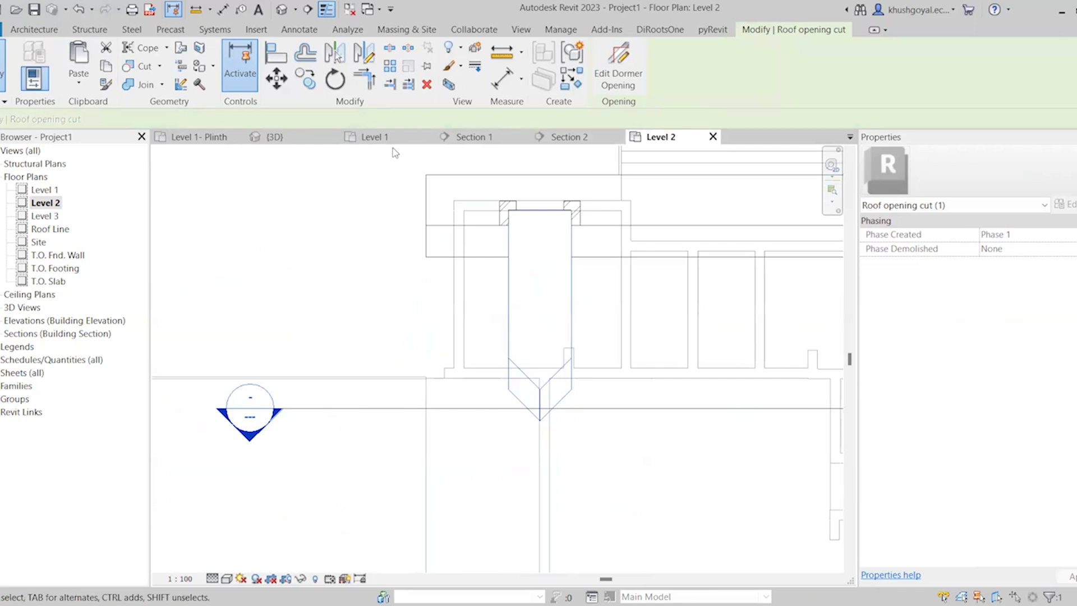
{"action": "left_click", "coordinate": [375, 137]}
{"action": "scroll", "coordinate": [547, 379], "scroll_direction": "down", "scroll_amount": 3}
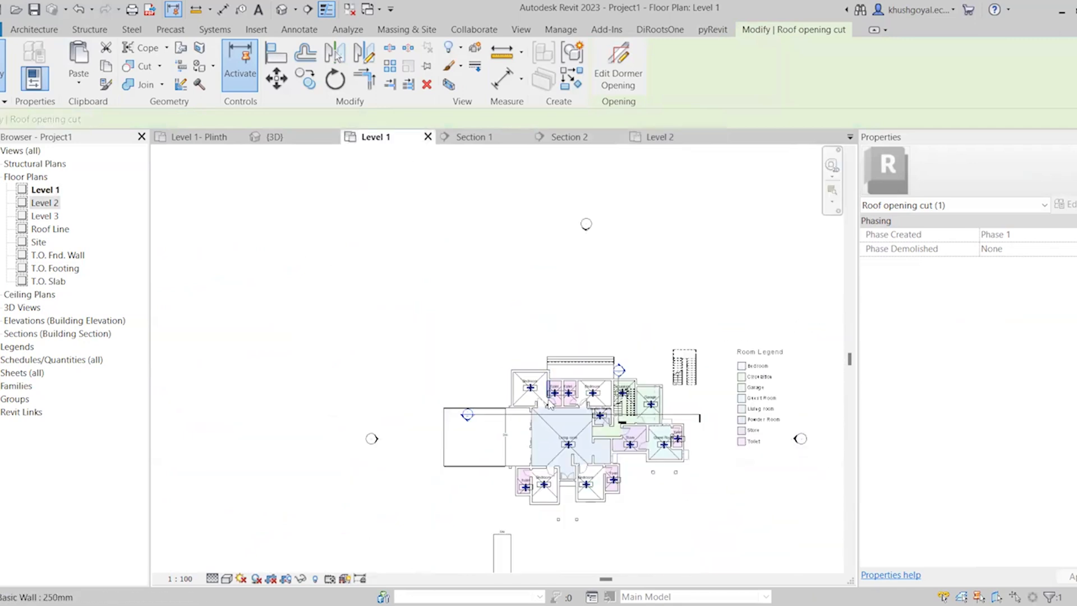
{"action": "scroll", "coordinate": [547, 504], "scroll_direction": "up", "scroll_amount": 4}
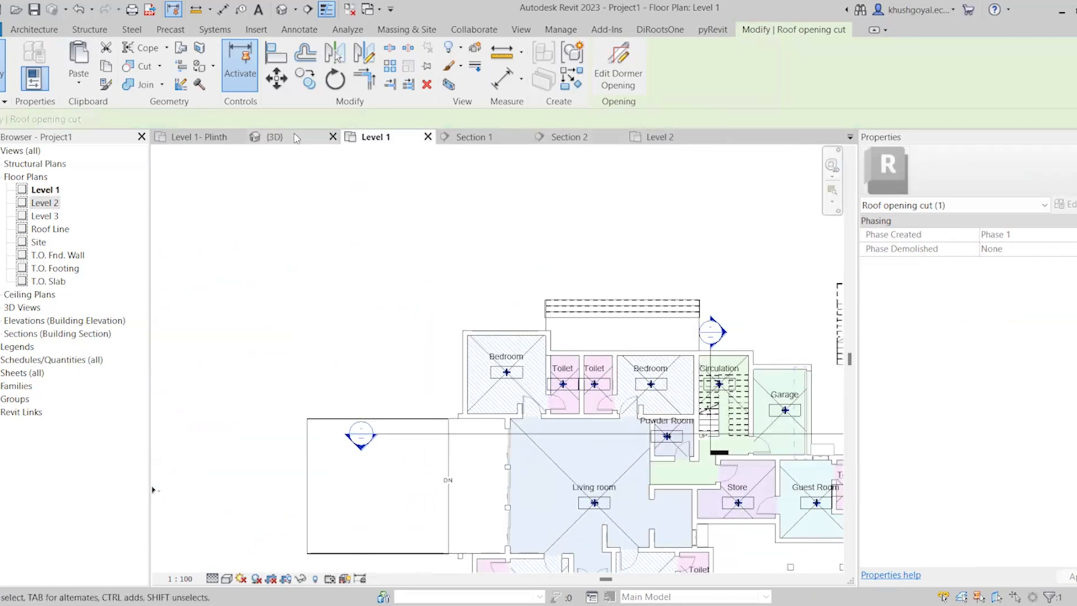
{"action": "left_click", "coordinate": [275, 137]}
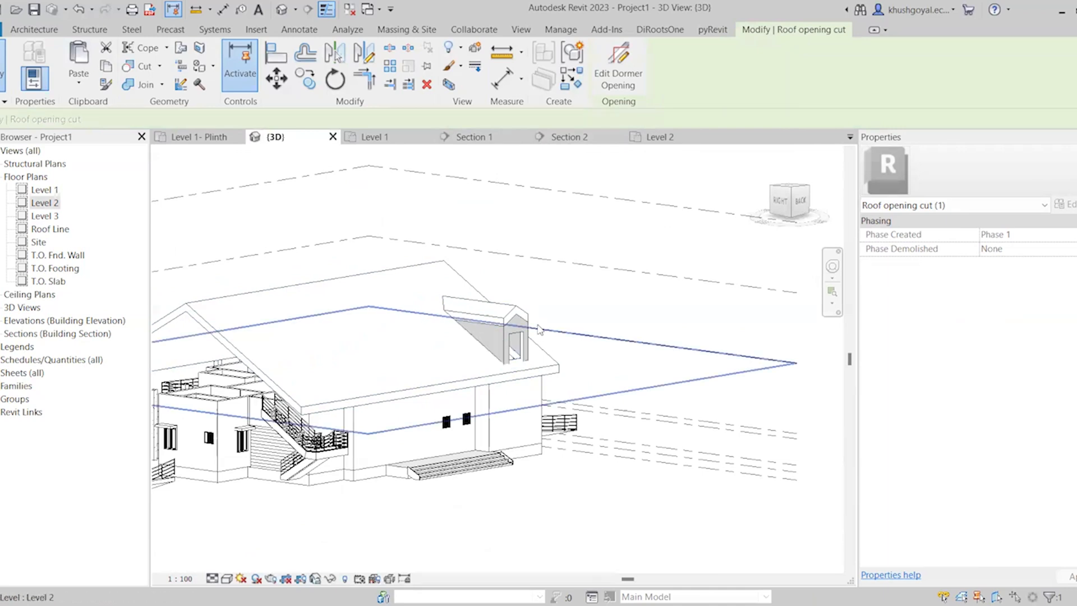
Open the dormer opening's sketch for editing in the 3D view and examine its boundary lines at the upper roof end
{"action": "scroll", "coordinate": [537, 324], "scroll_direction": "up", "scroll_amount": 3}
{"action": "left_click", "coordinate": [620, 72]}
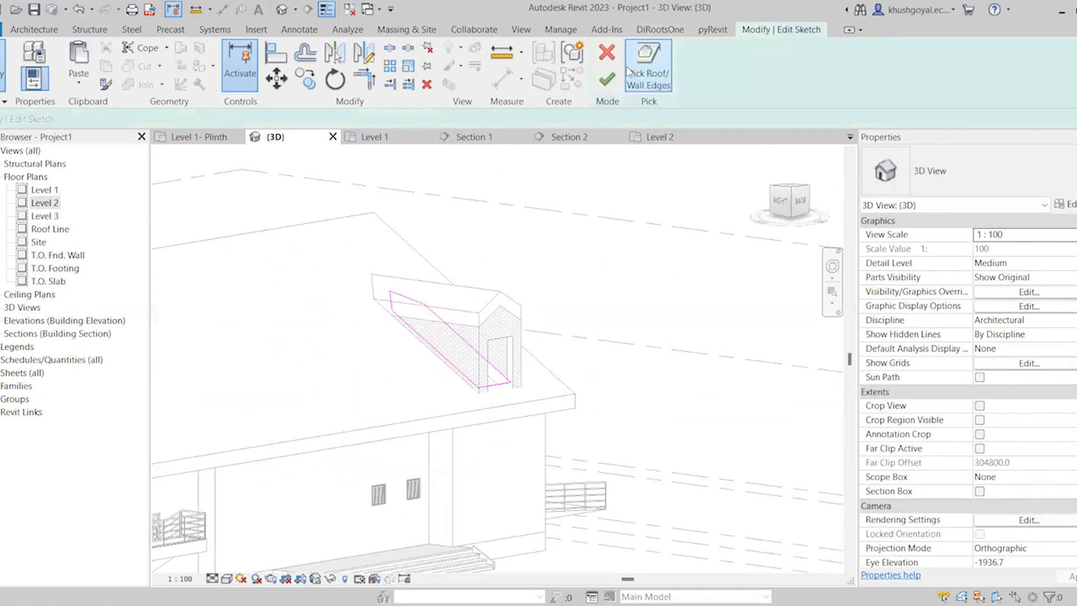
{"action": "scroll", "coordinate": [406, 303], "scroll_direction": "up", "scroll_amount": 3}
{"action": "left_click", "coordinate": [370, 280]}
{"action": "scroll", "coordinate": [354, 310], "scroll_direction": "up", "scroll_amount": 3}
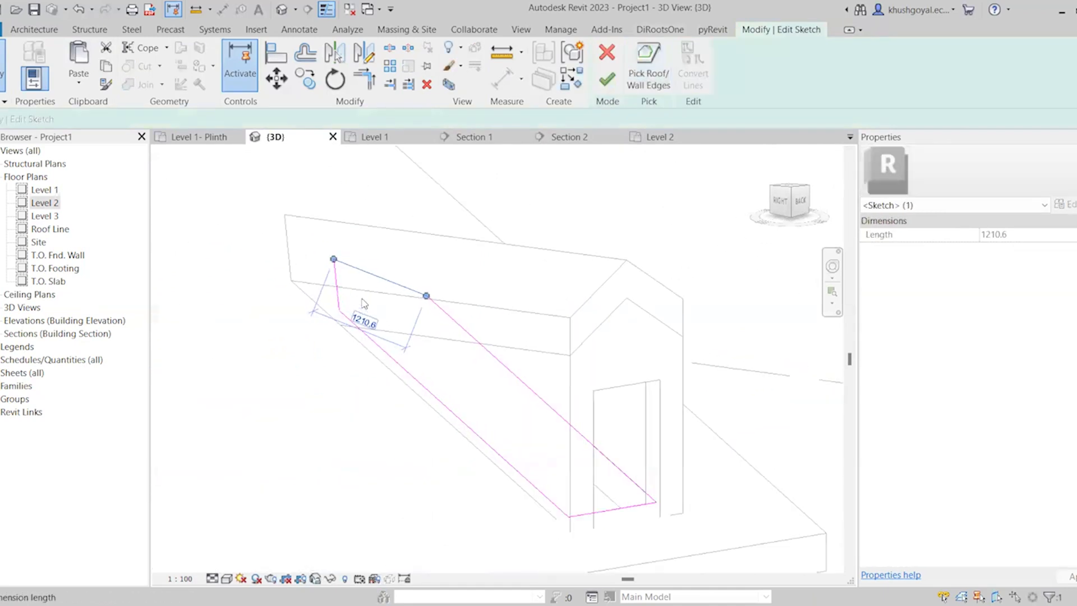
{"action": "left_click", "coordinate": [362, 297]}
{"action": "scroll", "coordinate": [364, 298], "scroll_direction": "down", "scroll_amount": 2}
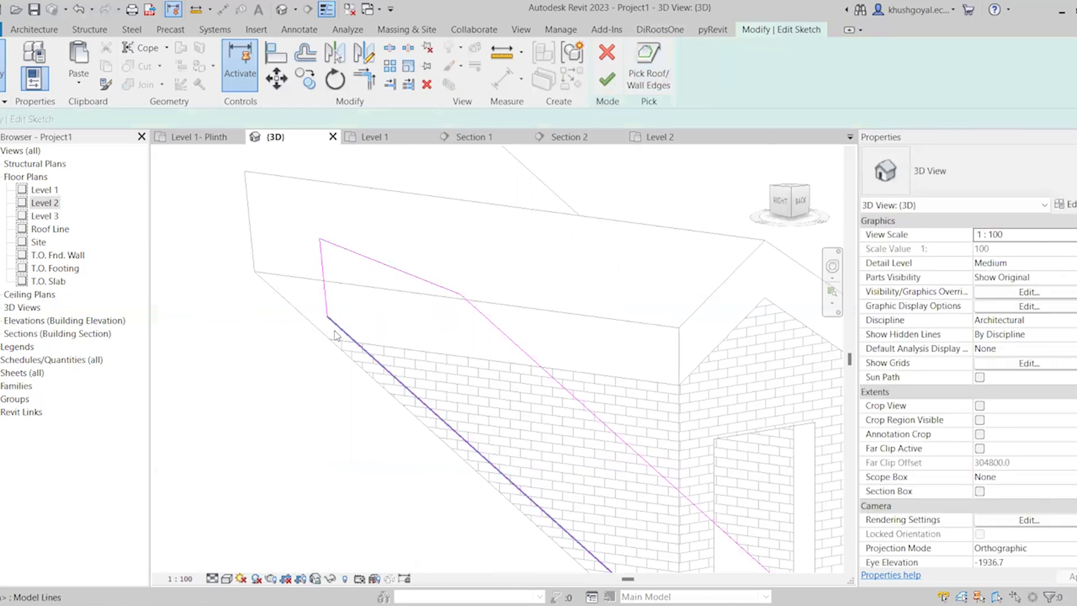
{"action": "scroll", "coordinate": [407, 302], "scroll_direction": "down", "scroll_amount": 2}
{"action": "left_click", "coordinate": [405, 298]}
{"action": "scroll", "coordinate": [408, 255], "scroll_direction": "up", "scroll_amount": 2}
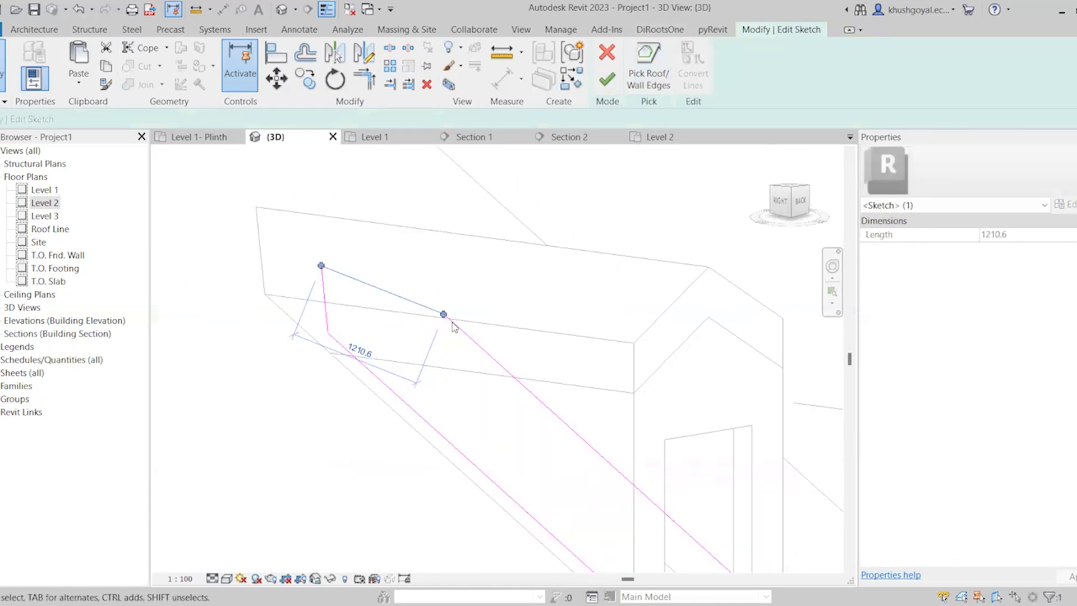
Examine the dormer opening's boundary line along the front wall and finish the sketch
{"action": "scroll", "coordinate": [408, 255], "scroll_direction": "down", "scroll_amount": 2}
{"action": "middle_click_drag", "start_coordinate": [460, 374], "coordinate": [427, 440], "text": "shift"}
{"action": "scroll", "coordinate": [470, 390], "scroll_direction": "up", "scroll_amount": 2}
{"action": "left_click", "coordinate": [518, 438]}
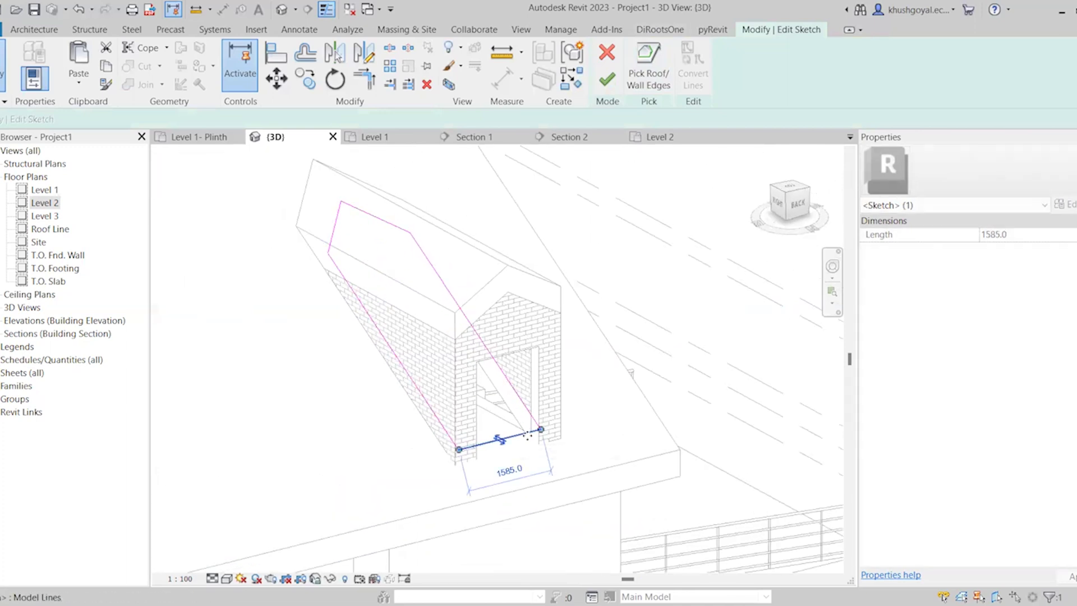
{"action": "left_click", "coordinate": [606, 79]}
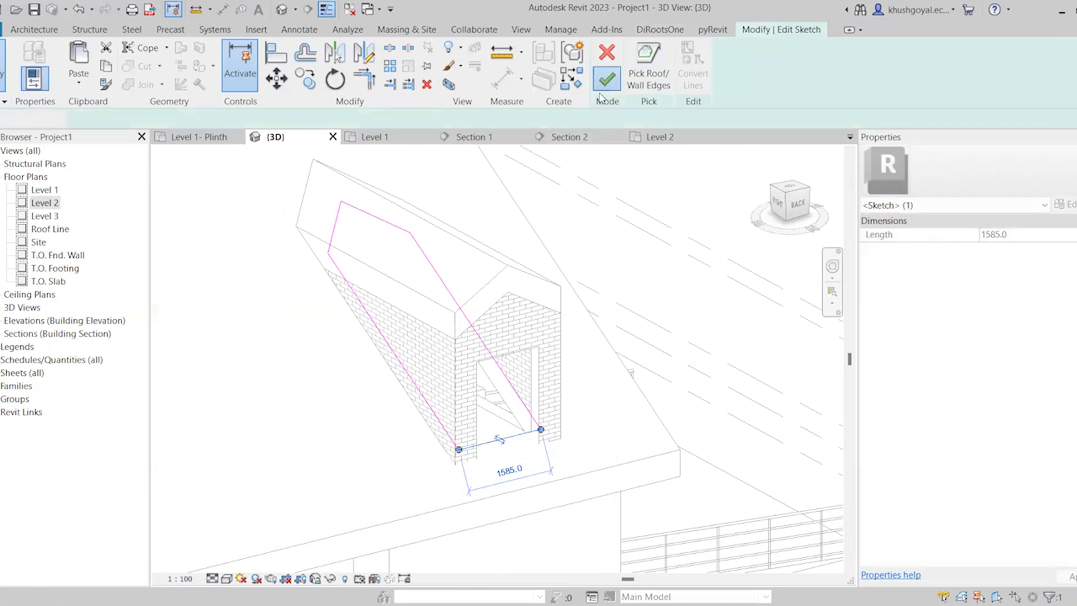
Review the dormer and the whole house in 3D, and open the Level 1 floor plan at the living room area
{"action": "scroll", "coordinate": [547, 451], "scroll_direction": "down", "scroll_amount": 4}
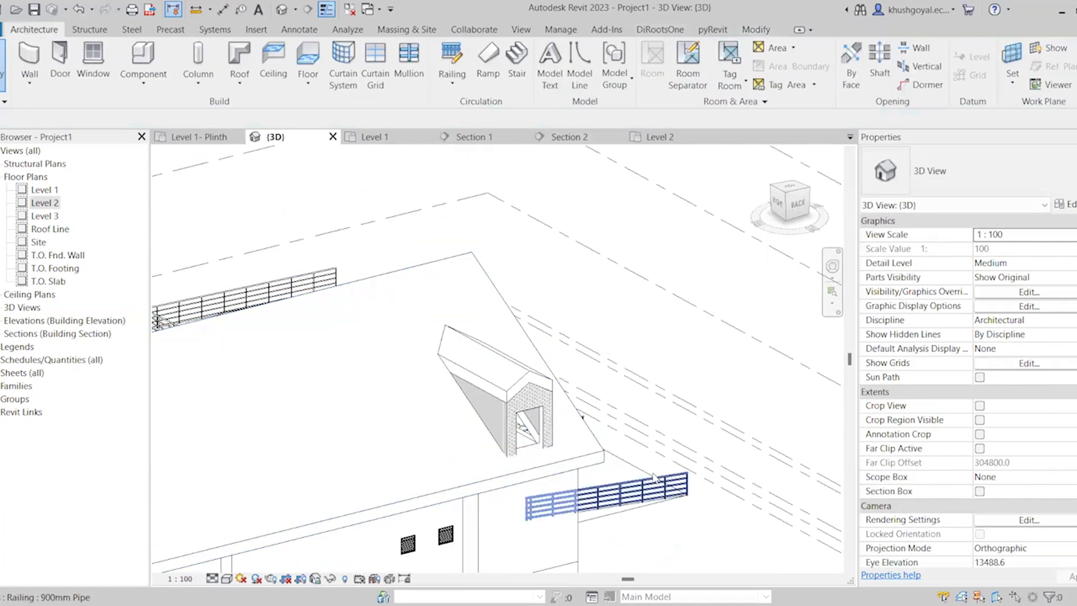
{"action": "scroll", "coordinate": [693, 257], "scroll_direction": "down", "scroll_amount": 4}
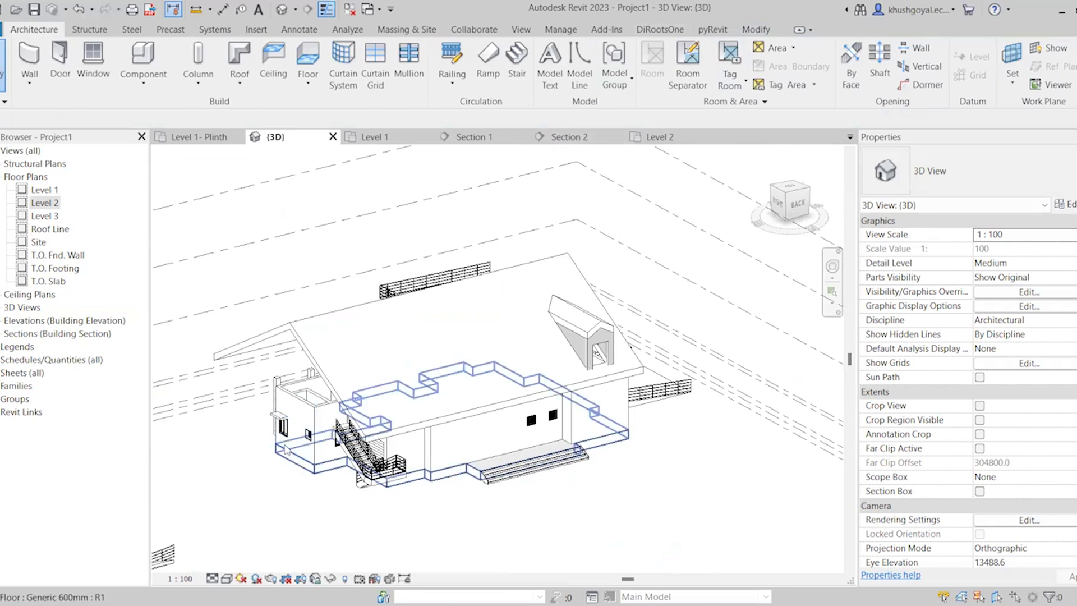
{"action": "scroll", "coordinate": [286, 449], "scroll_direction": "up", "scroll_amount": 3}
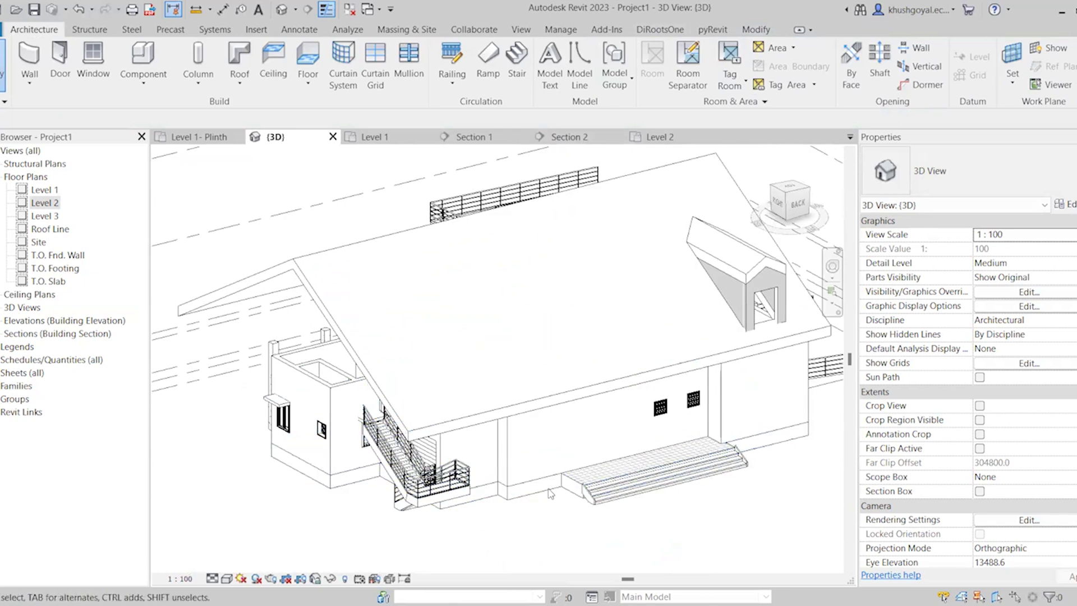
{"action": "scroll", "coordinate": [549, 494], "scroll_direction": "down", "scroll_amount": 3}
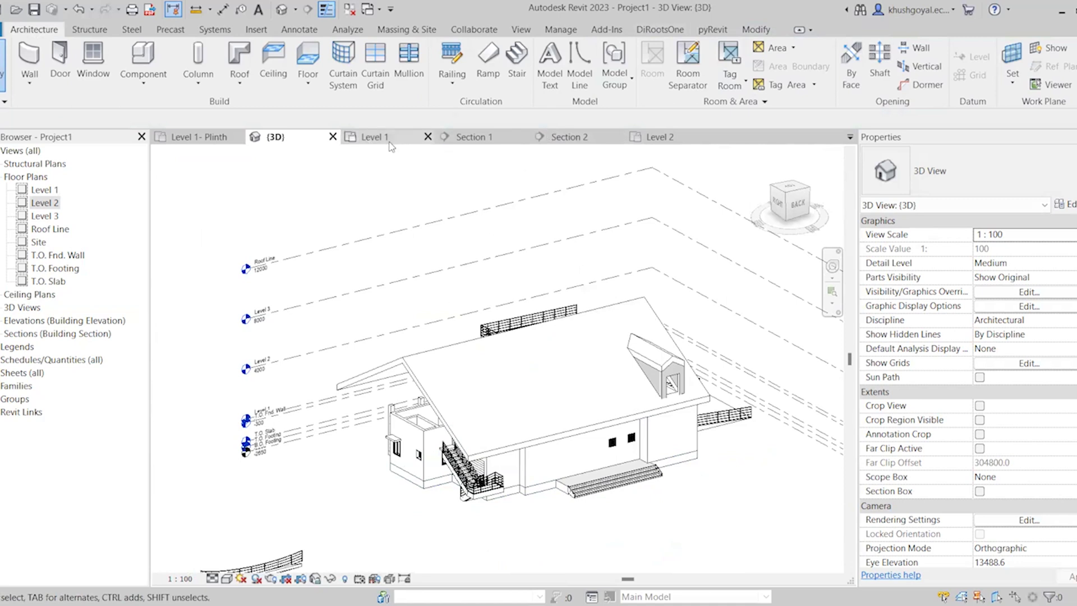
{"action": "scroll", "coordinate": [455, 387], "scroll_direction": "down", "scroll_amount": 5}
{"action": "scroll", "coordinate": [452, 452], "scroll_direction": "up", "scroll_amount": 2}
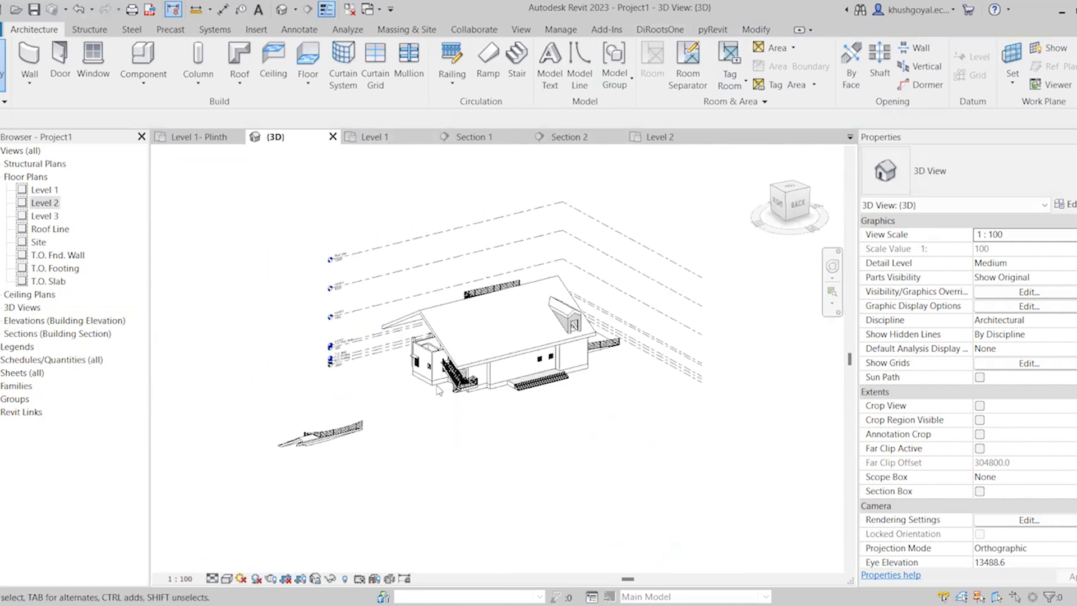
{"action": "left_click", "coordinate": [374, 137]}
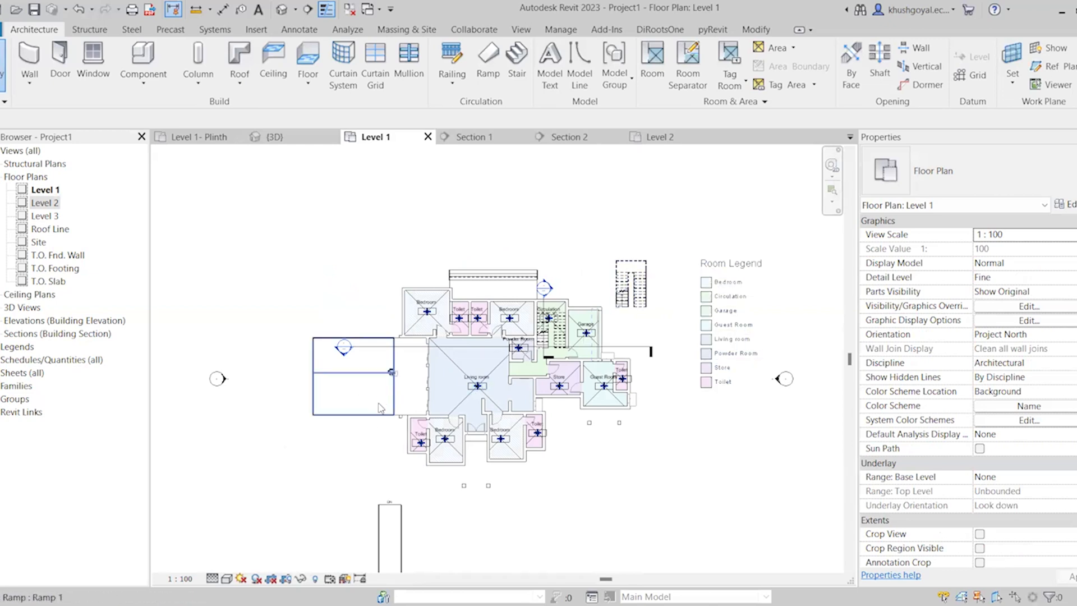
{"action": "scroll", "coordinate": [550, 319], "scroll_direction": "up", "scroll_amount": 3}
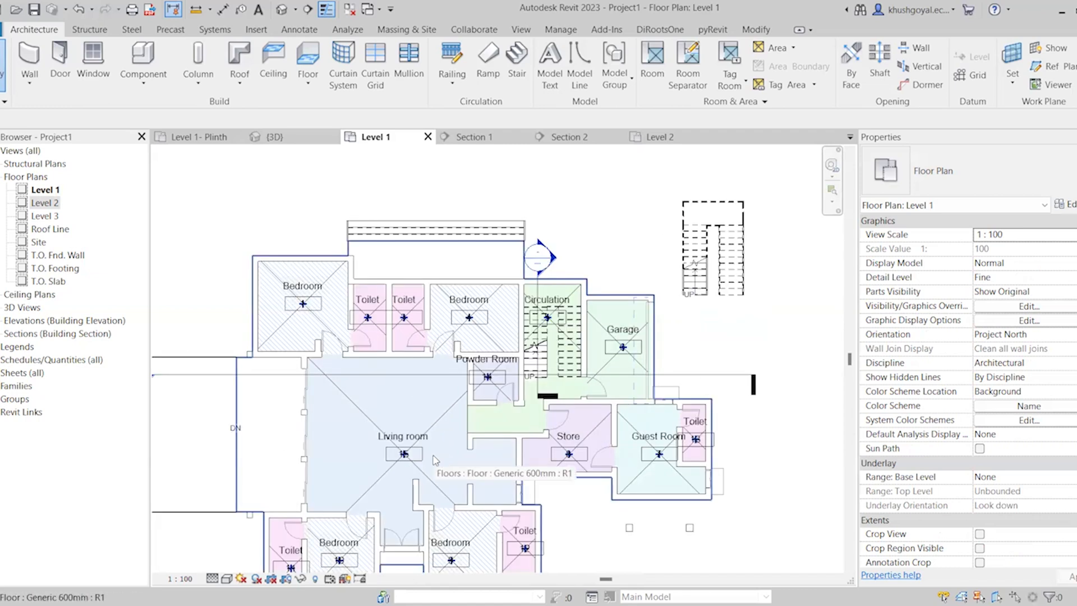
{"action": "scroll", "coordinate": [540, 258], "scroll_direction": "down", "scroll_amount": 1}
{"action": "middle_click_drag", "start_coordinate": [541, 259], "coordinate": [606, 260]}
{"action": "scroll", "coordinate": [634, 429], "scroll_direction": "up", "scroll_amount": 1}
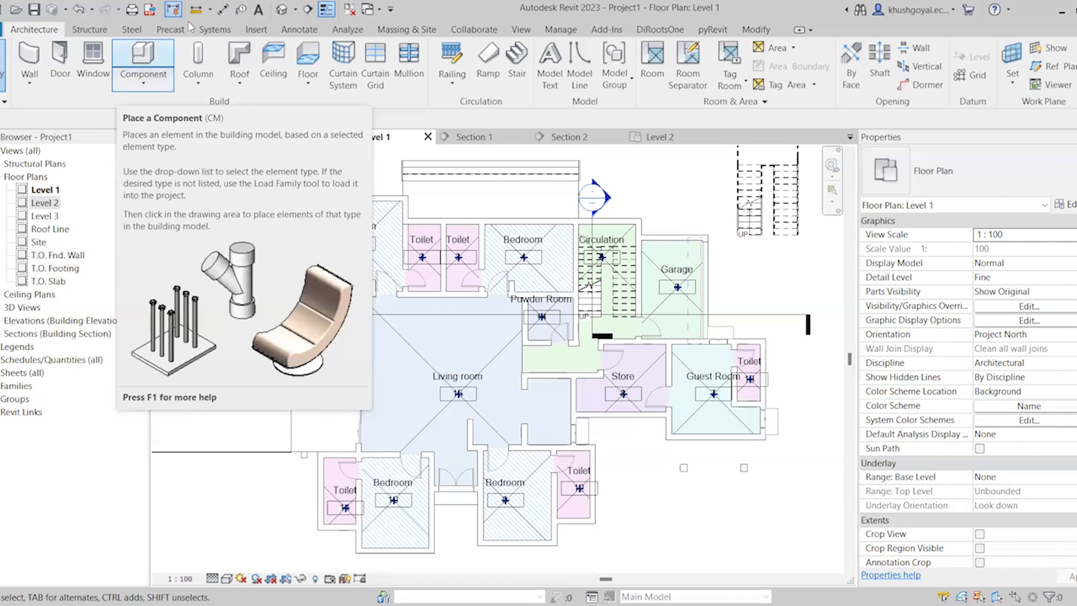
{"action": "left_click", "coordinate": [256, 29]}
{"action": "left_click", "coordinate": [554, 65]}
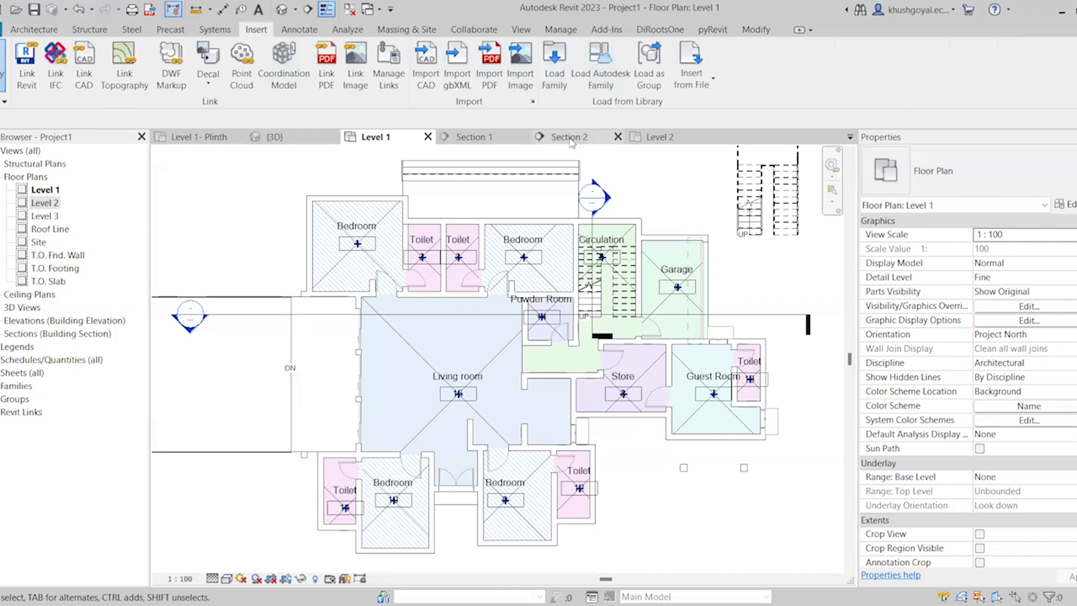
{"action": "left_click", "coordinate": [40, 31]}
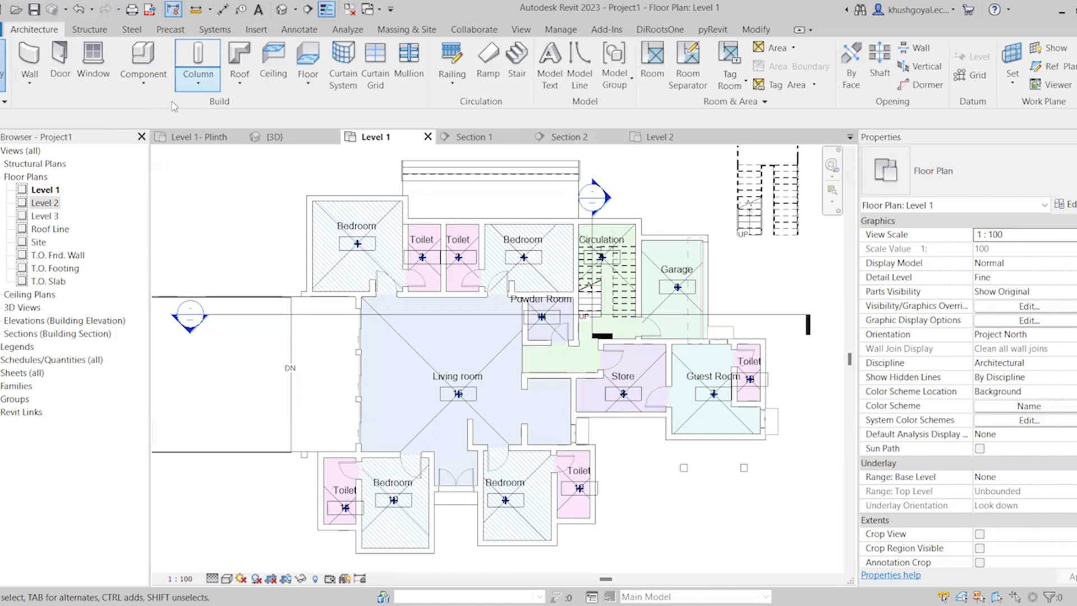
{"action": "scroll", "coordinate": [370, 235], "scroll_direction": "down", "scroll_amount": 1}
{"action": "scroll", "coordinate": [378, 228], "scroll_direction": "up", "scroll_amount": 3}
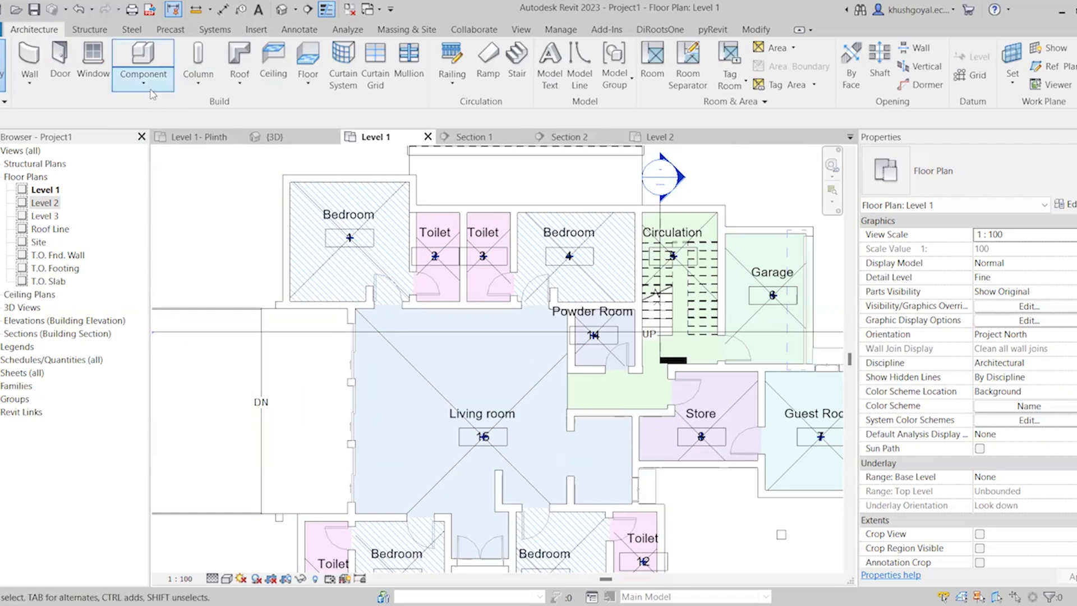
Start placing a component on Level 1 and look through the component types already loaded in the project
{"action": "left_click", "coordinate": [144, 62]}
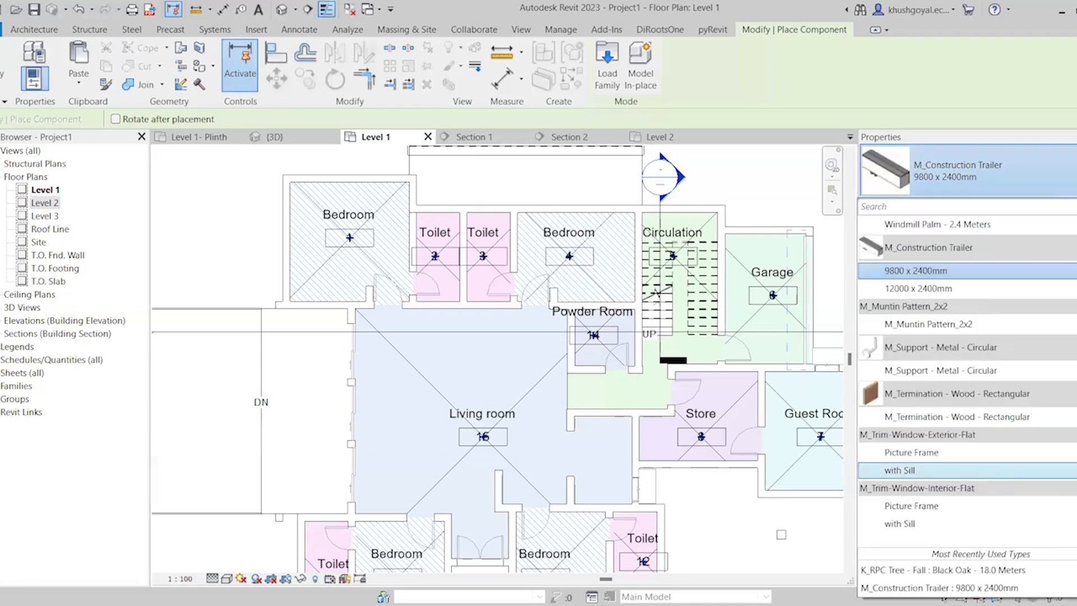
{"action": "left_click", "coordinate": [1030, 169]}
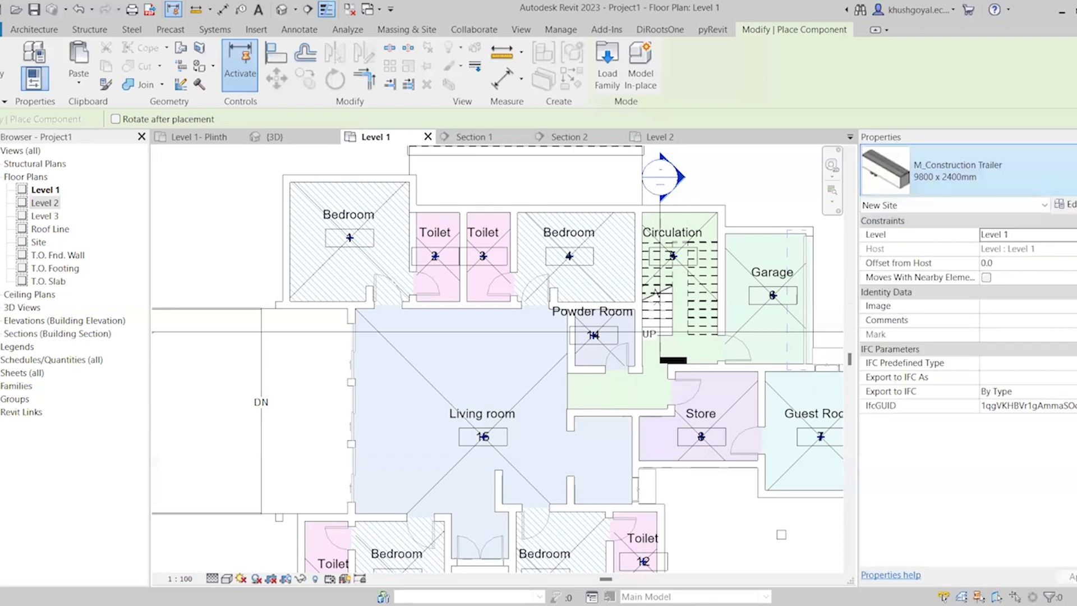
{"action": "left_click", "coordinate": [1030, 170]}
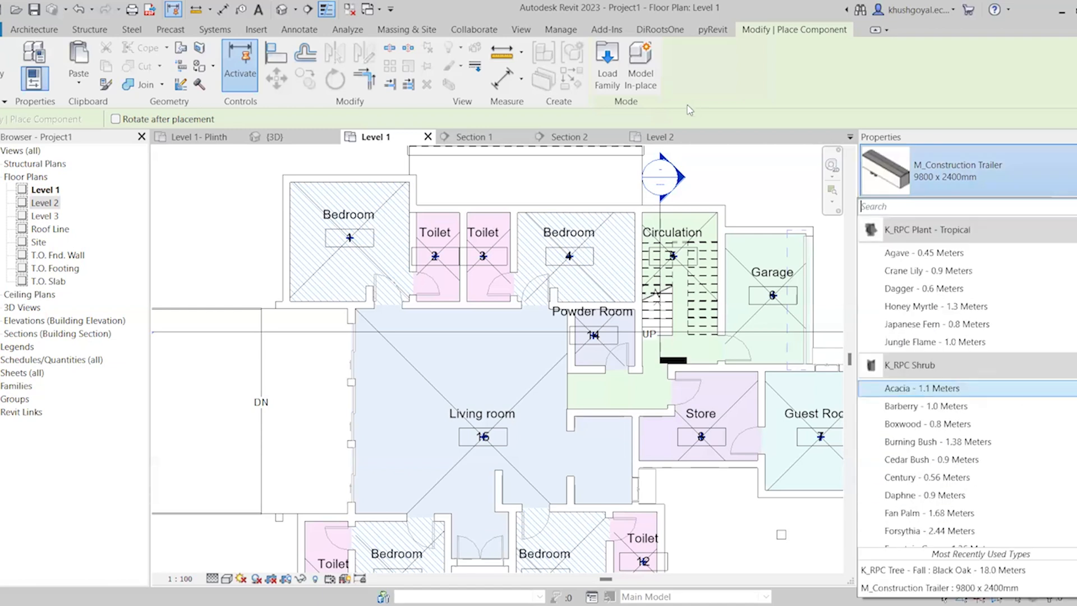
Start loading a family and browse the English-Imperial library to its Furniture > Seating folder
{"action": "left_click", "coordinate": [610, 86]}
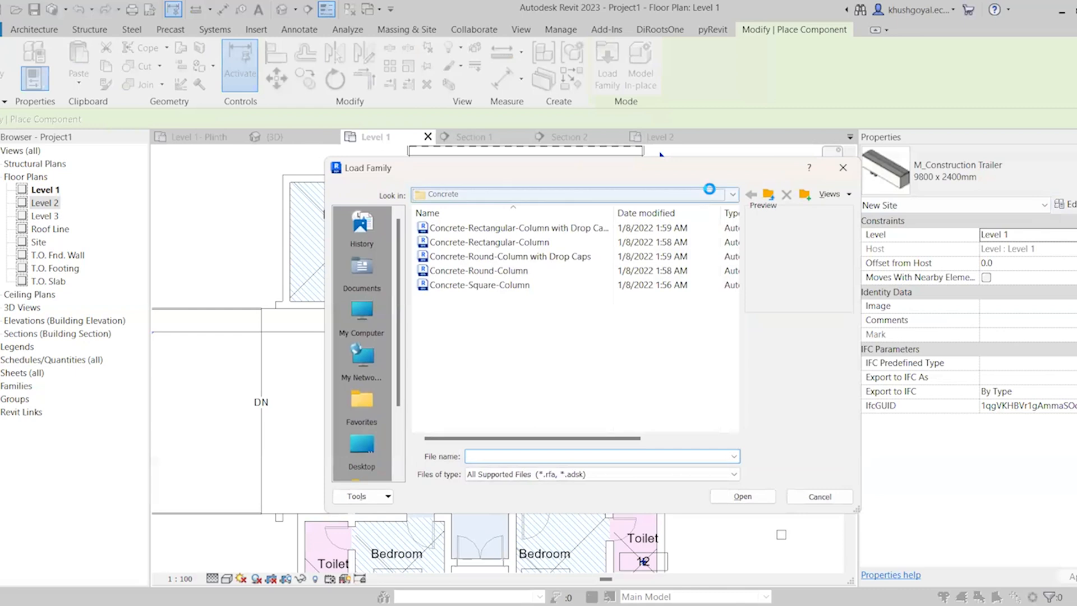
{"action": "left_click", "coordinate": [706, 192]}
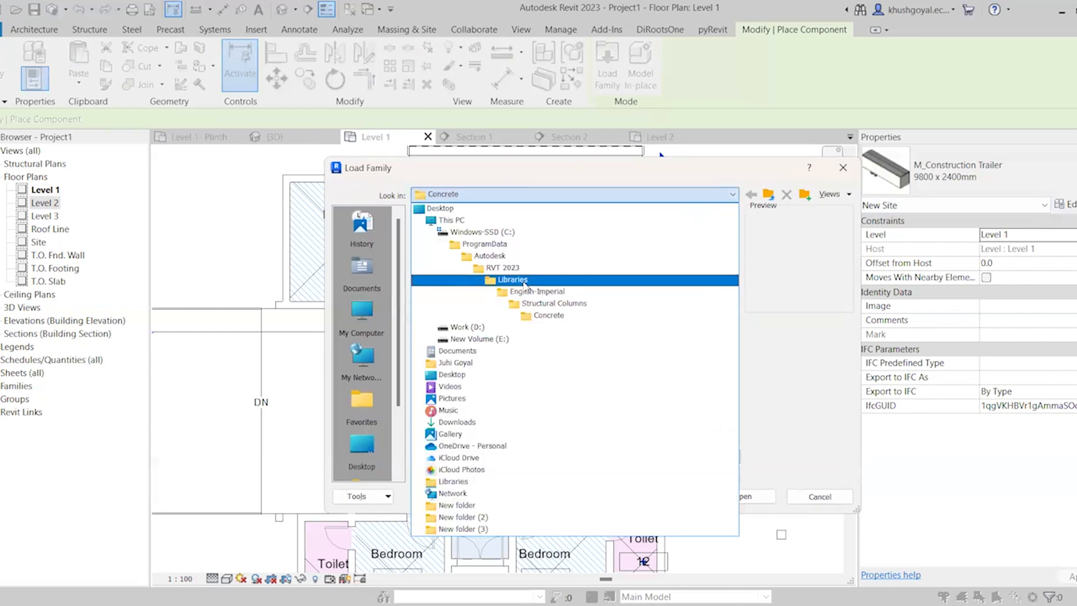
{"action": "left_click", "coordinate": [532, 292]}
{"action": "scroll", "coordinate": [487, 313], "scroll_direction": "down", "scroll_amount": 3}
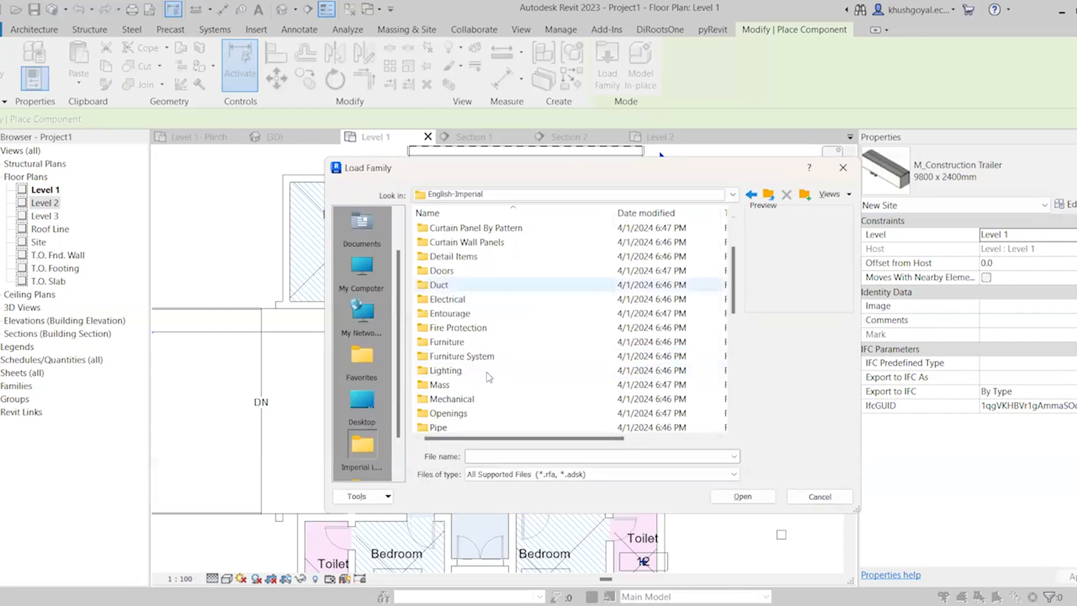
{"action": "double_click", "coordinate": [485, 300]}
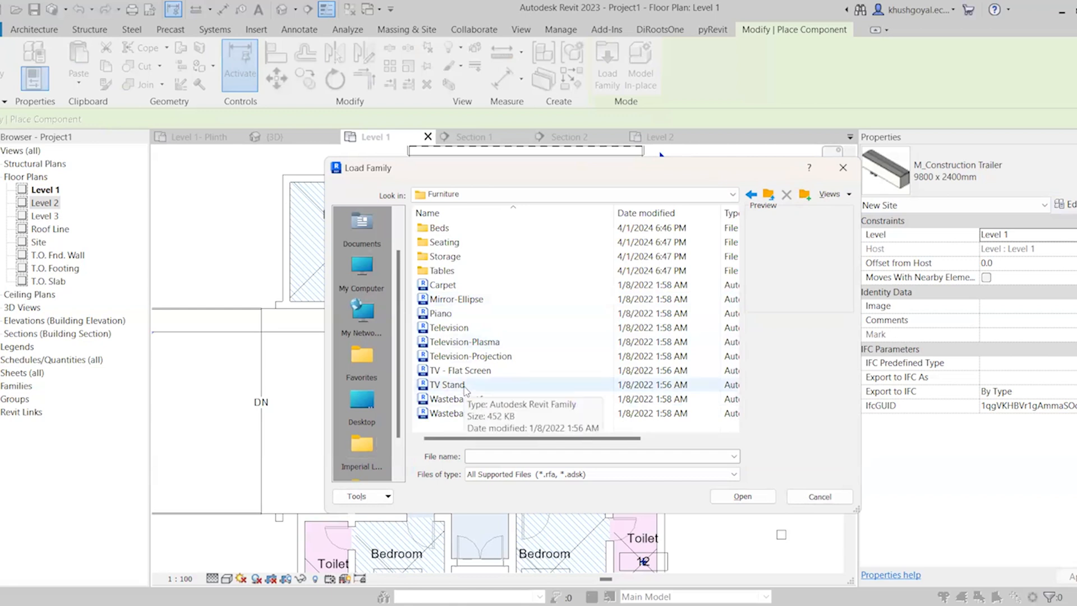
{"action": "double_click", "coordinate": [469, 241]}
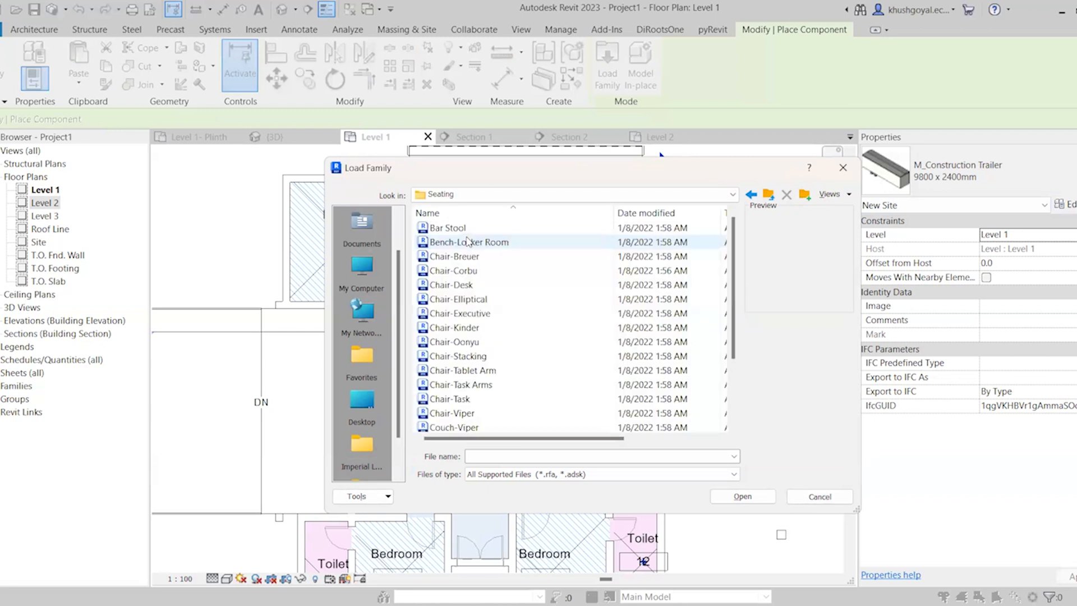
Preview the sofa families in the Seating folder and load Sofa-Corbu into the project
{"action": "scroll", "coordinate": [460, 348], "scroll_direction": "down", "scroll_amount": 2}
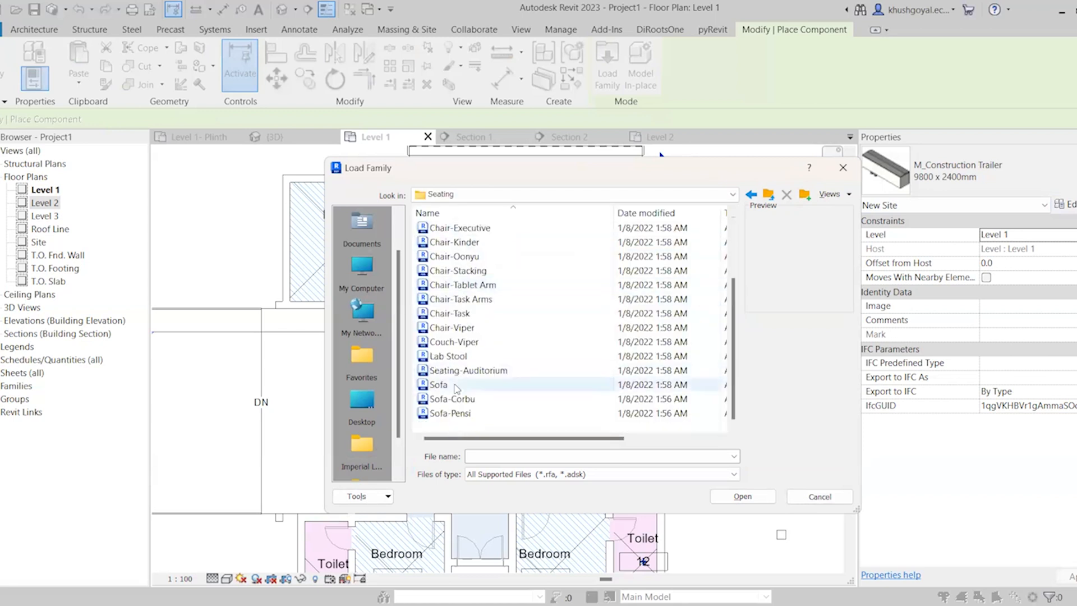
{"action": "left_click", "coordinate": [454, 386]}
{"action": "left_click", "coordinate": [443, 397]}
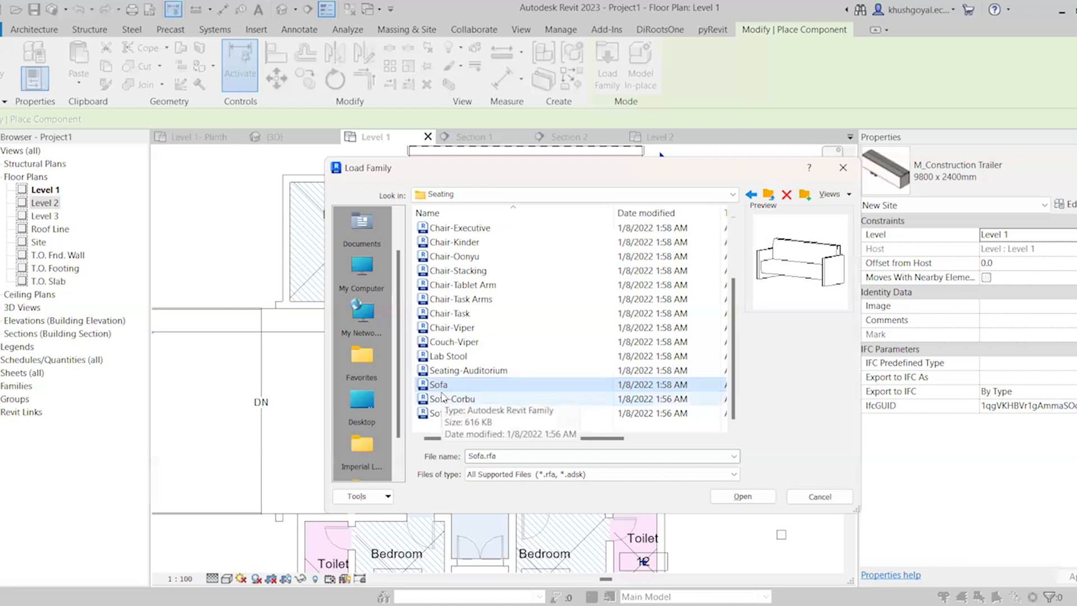
{"action": "left_click", "coordinate": [451, 413]}
{"action": "left_click", "coordinate": [462, 403]}
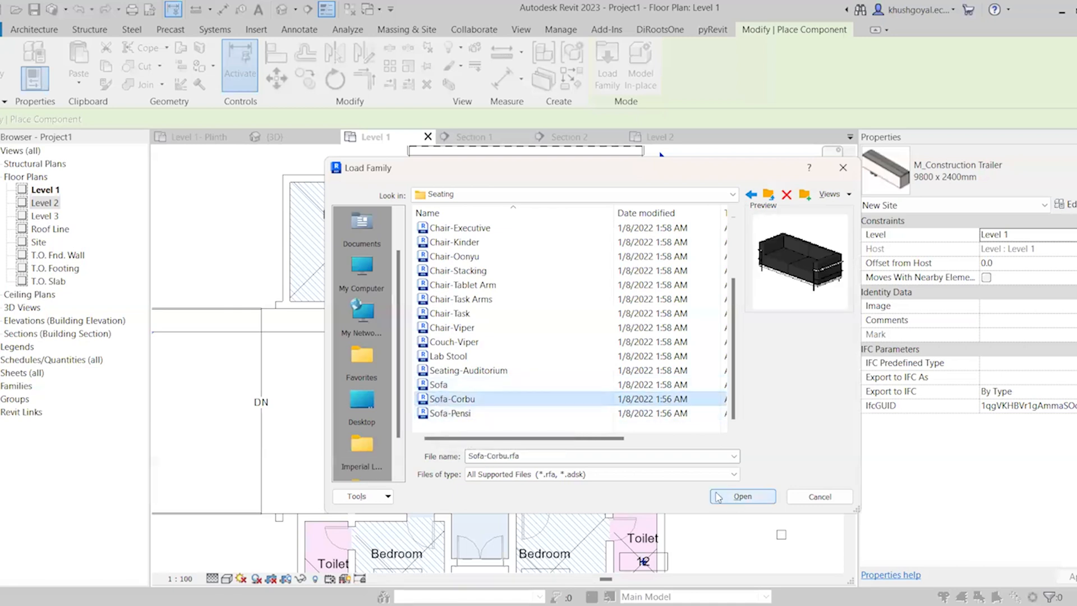
{"action": "left_click", "coordinate": [741, 502]}
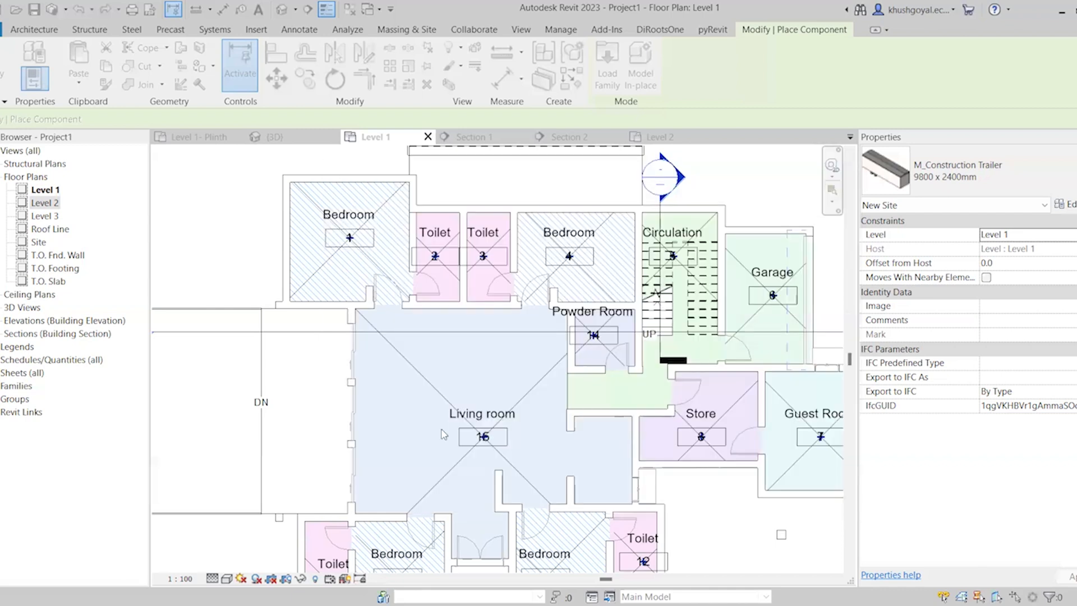
Place two Sofa-Corbu sofas in the living room, one above the room tag and one towards the powder room side
{"action": "left_click", "coordinate": [990, 171]}
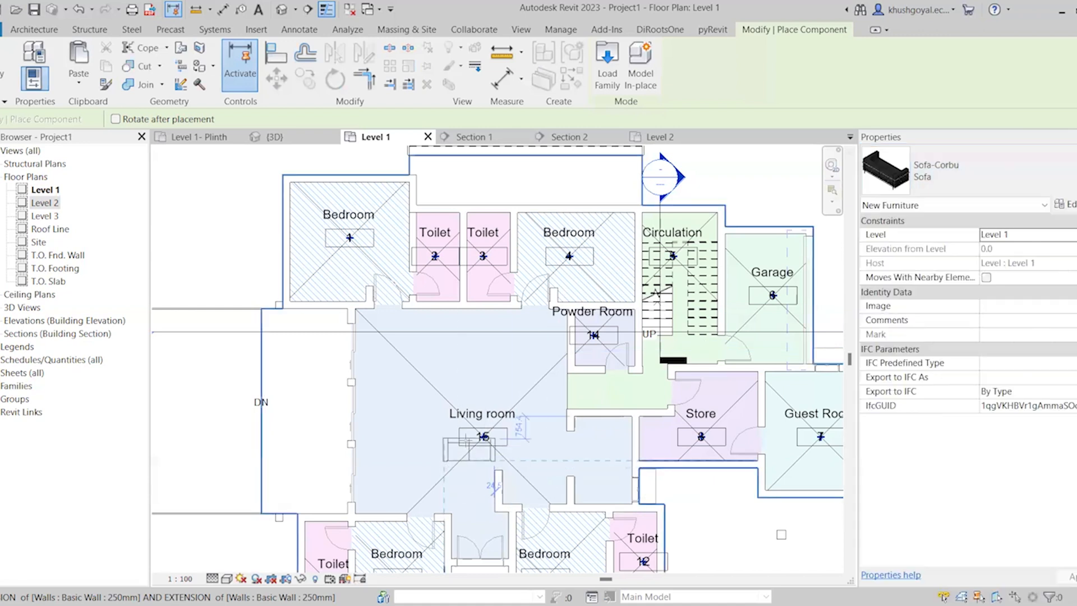
{"action": "scroll", "coordinate": [470, 300], "scroll_direction": "up", "scroll_amount": 3}
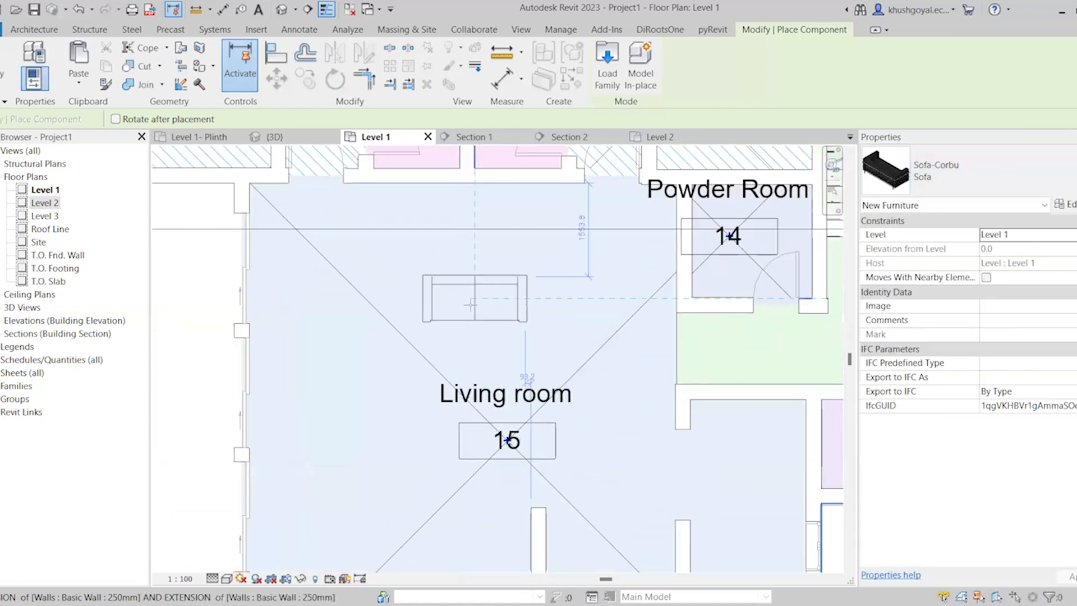
{"action": "left_click", "coordinate": [479, 305]}
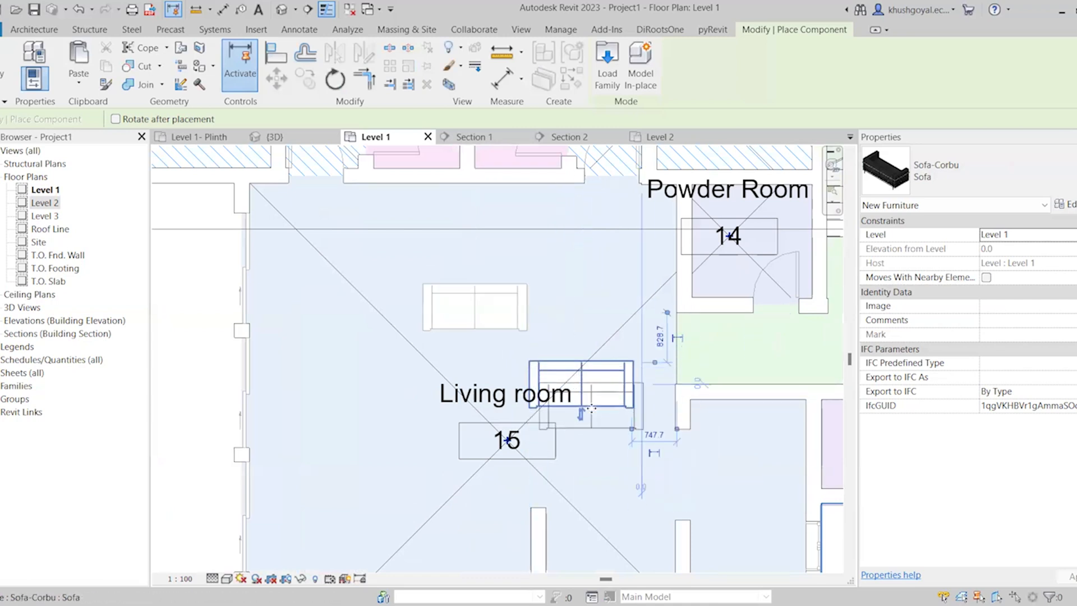
{"action": "left_click", "coordinate": [590, 373]}
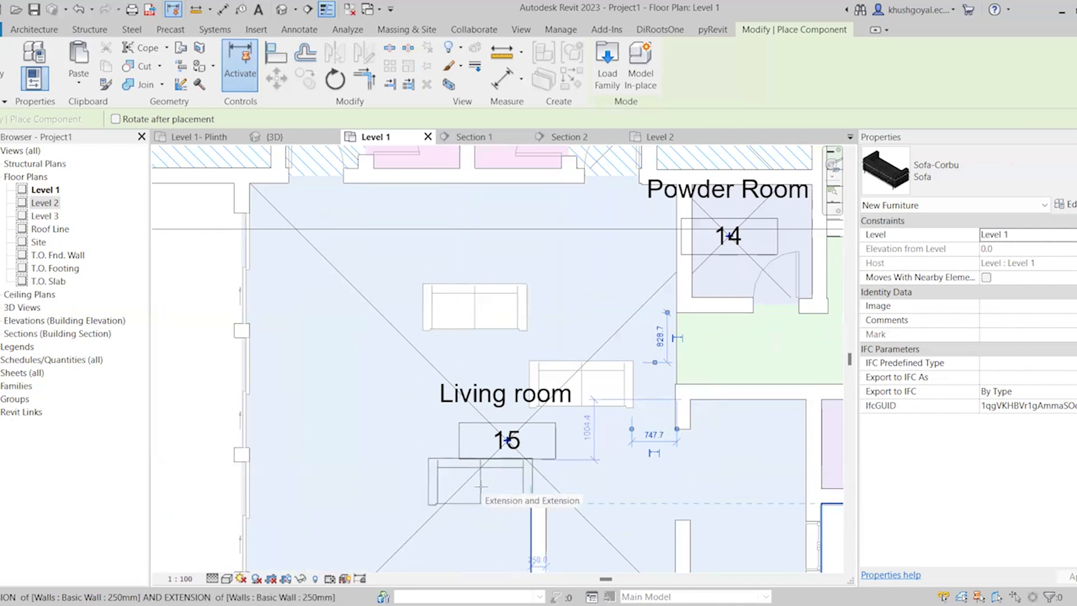
Place a third Sofa-Corbu below the living room tag with rotation after placement, turning it about 180° to face the upper sofa
{"action": "left_click", "coordinate": [135, 119]}
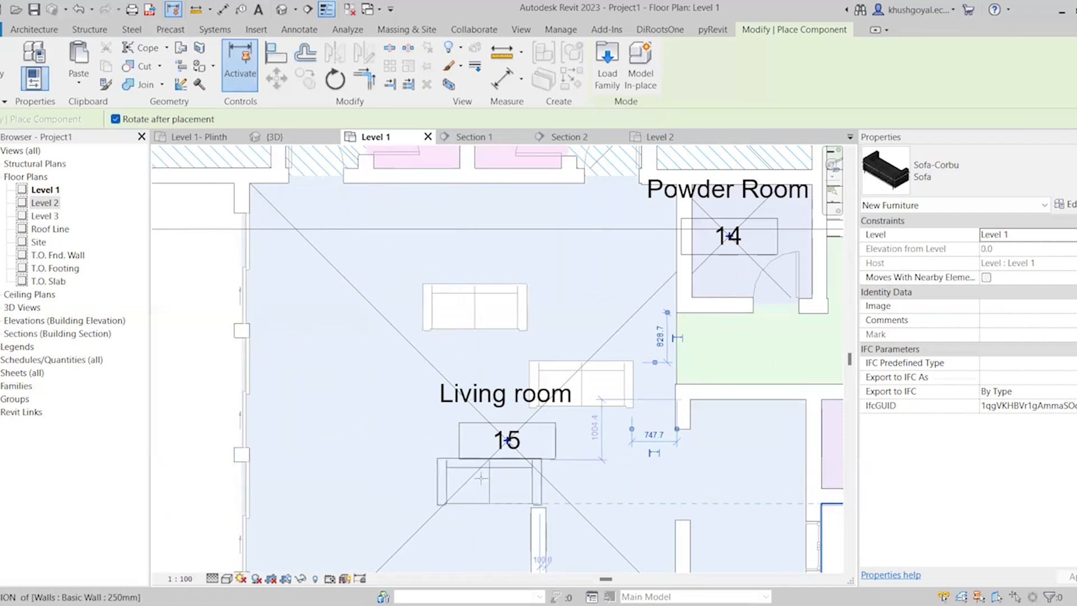
{"action": "left_click", "coordinate": [475, 482]}
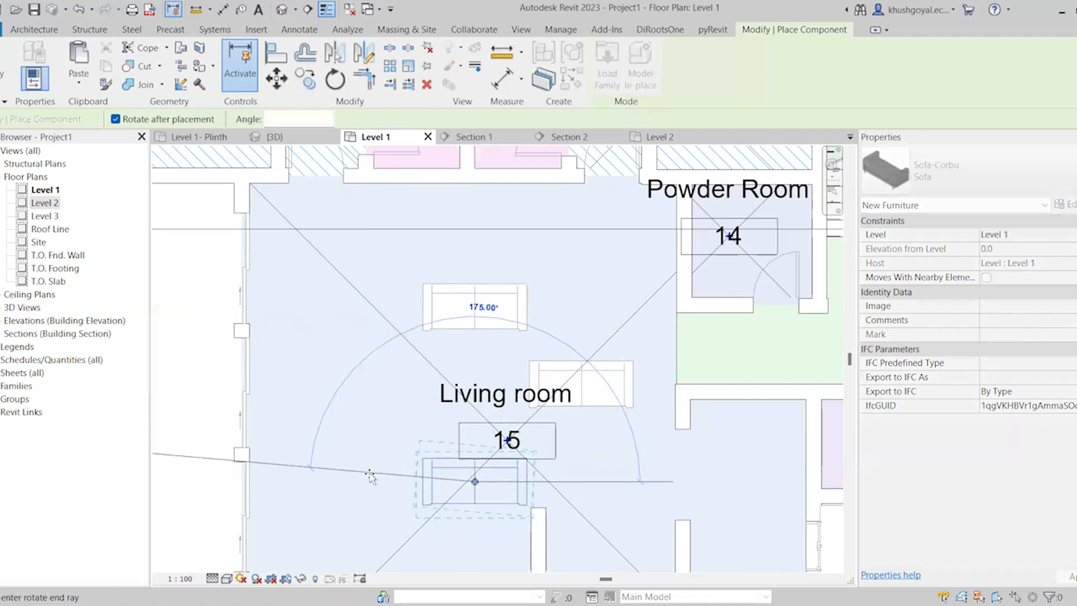
{"action": "left_click", "coordinate": [368, 478]}
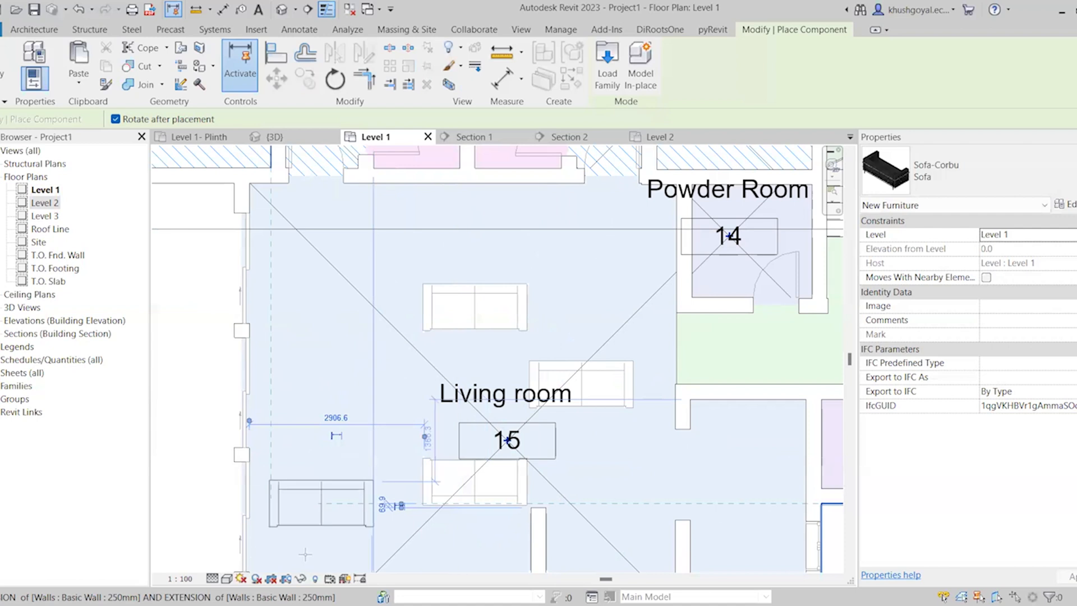
{"action": "key", "text": "Escape"}
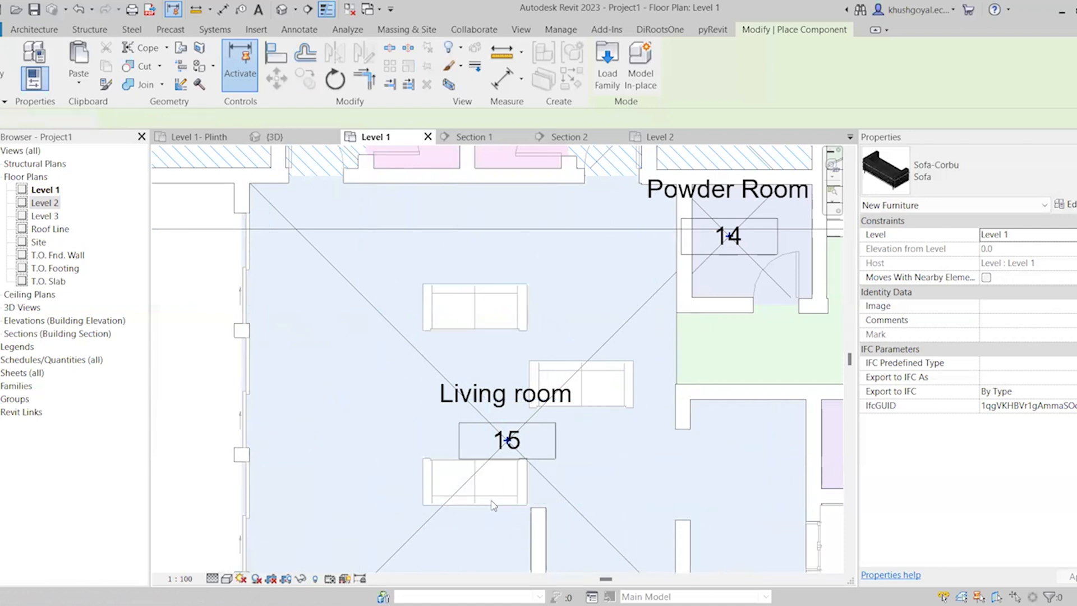
{"action": "key", "text": "Escape"}
Rotate the sofa nearest the powder room by 90° and shift it to close the open side between the other two sofas
{"action": "left_click", "coordinate": [583, 393]}
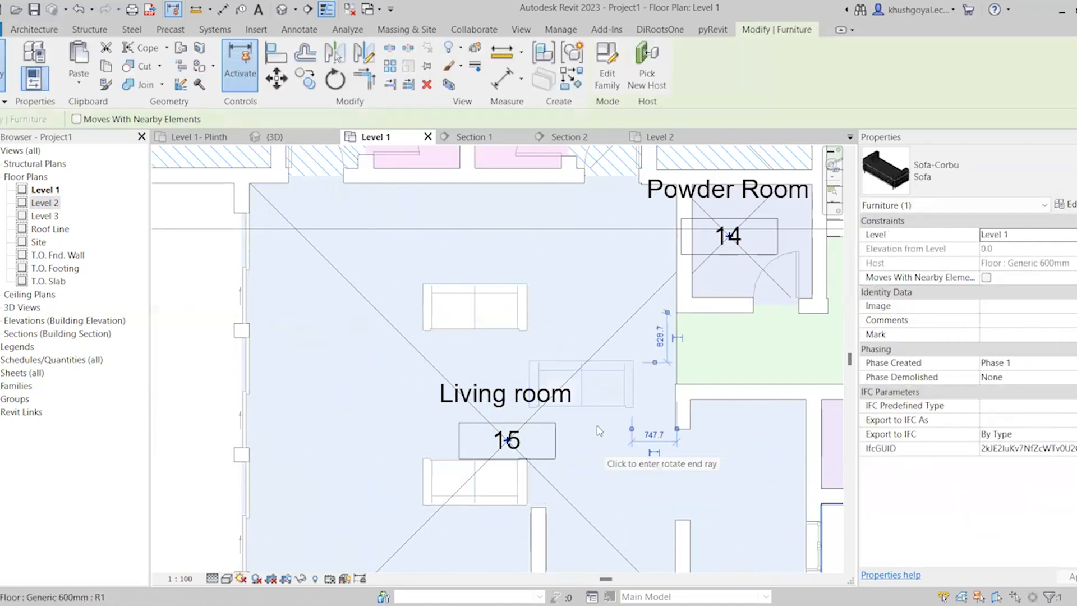
{"action": "left_click", "coordinate": [337, 82]}
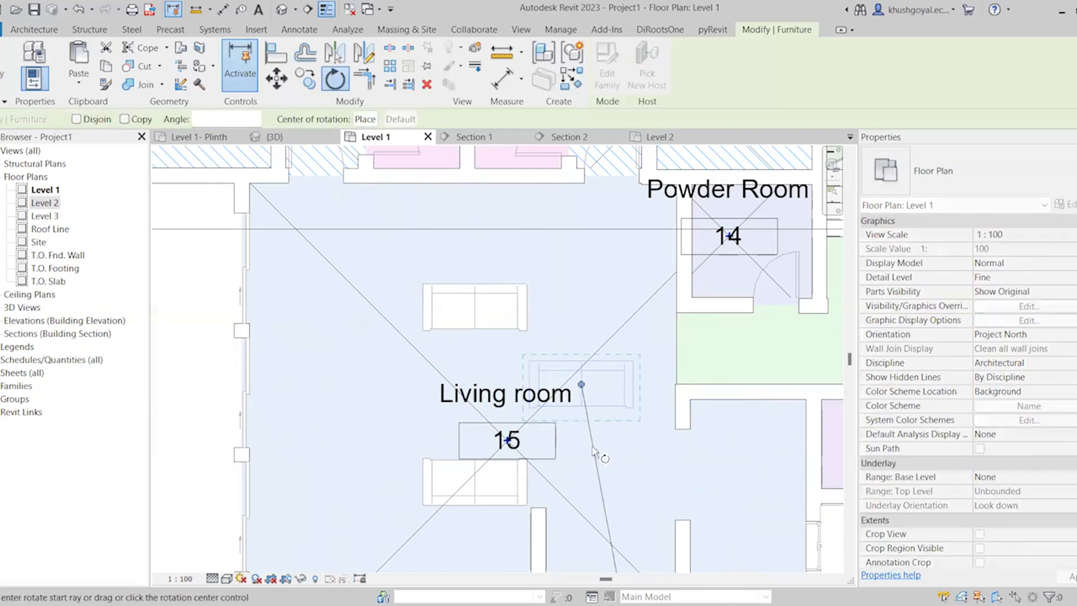
{"action": "left_click", "coordinate": [582, 451]}
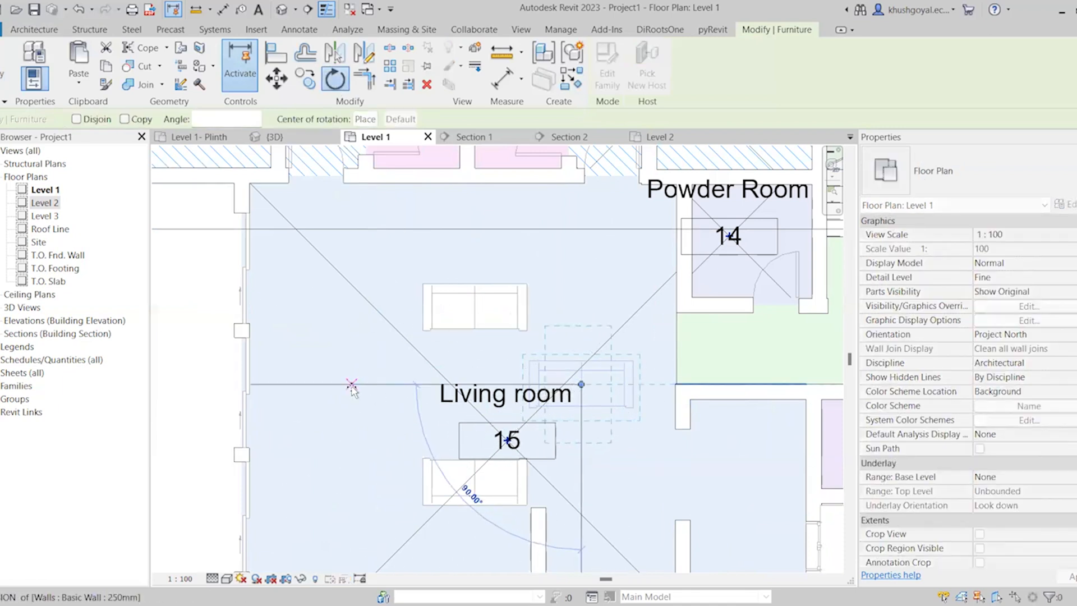
{"action": "left_click", "coordinate": [351, 387]}
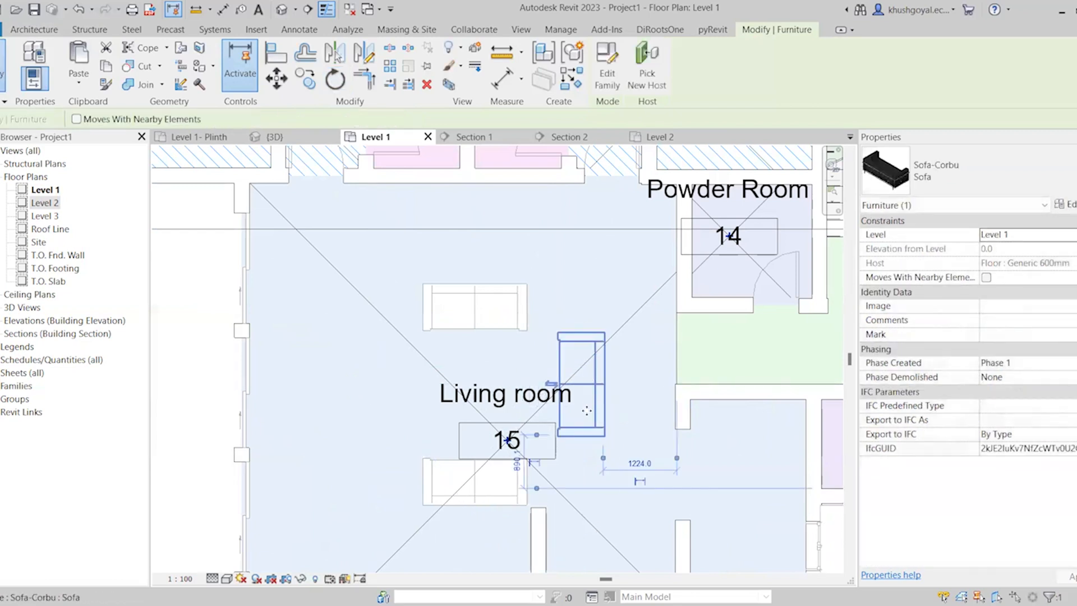
{"action": "left_click_drag", "start_coordinate": [586, 384], "coordinate": [571, 400]}
{"action": "scroll", "coordinate": [572, 427], "scroll_direction": "down", "scroll_amount": 4}
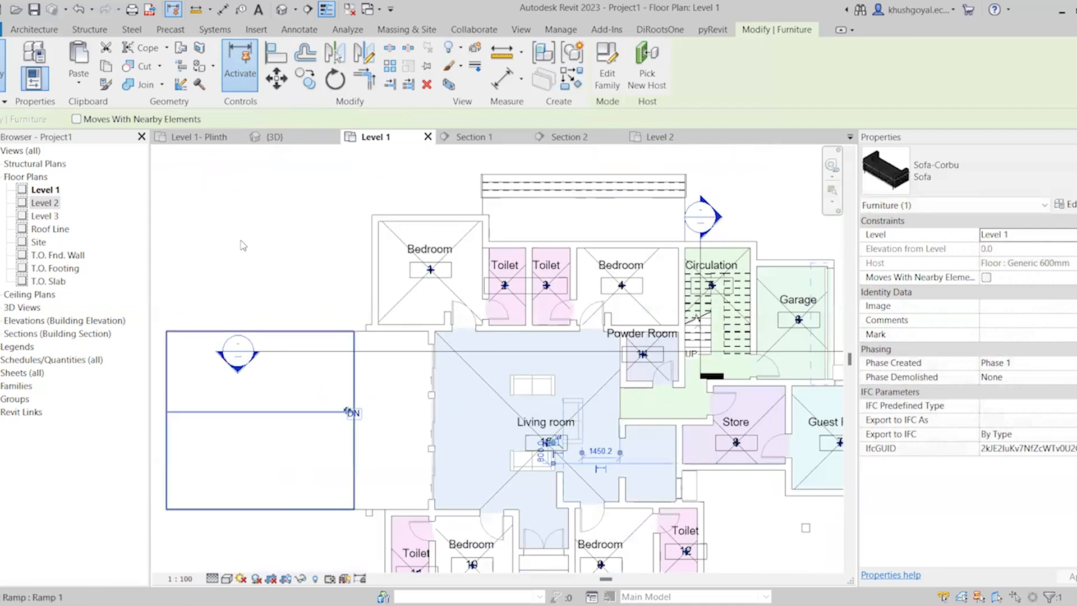
{"action": "left_click", "coordinate": [242, 246]}
{"action": "scroll", "coordinate": [391, 343], "scroll_direction": "up", "scroll_amount": 3}
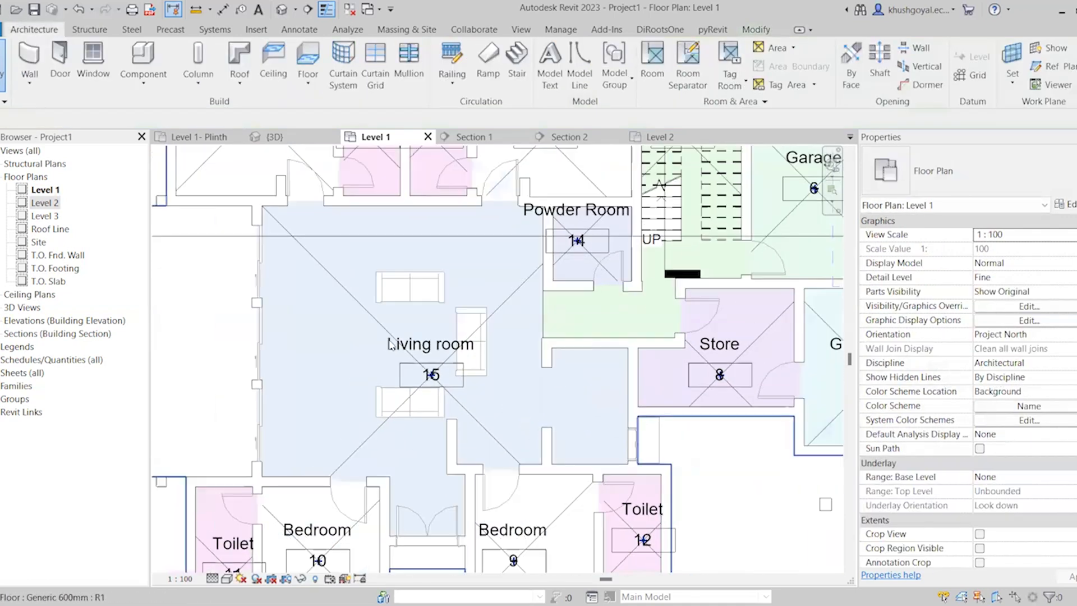
Start placing a component and load the Table-Coffee family from the Furniture > Tables folder
{"action": "scroll", "coordinate": [505, 292], "scroll_direction": "down", "scroll_amount": 2}
{"action": "scroll", "coordinate": [460, 287], "scroll_direction": "up", "scroll_amount": 4}
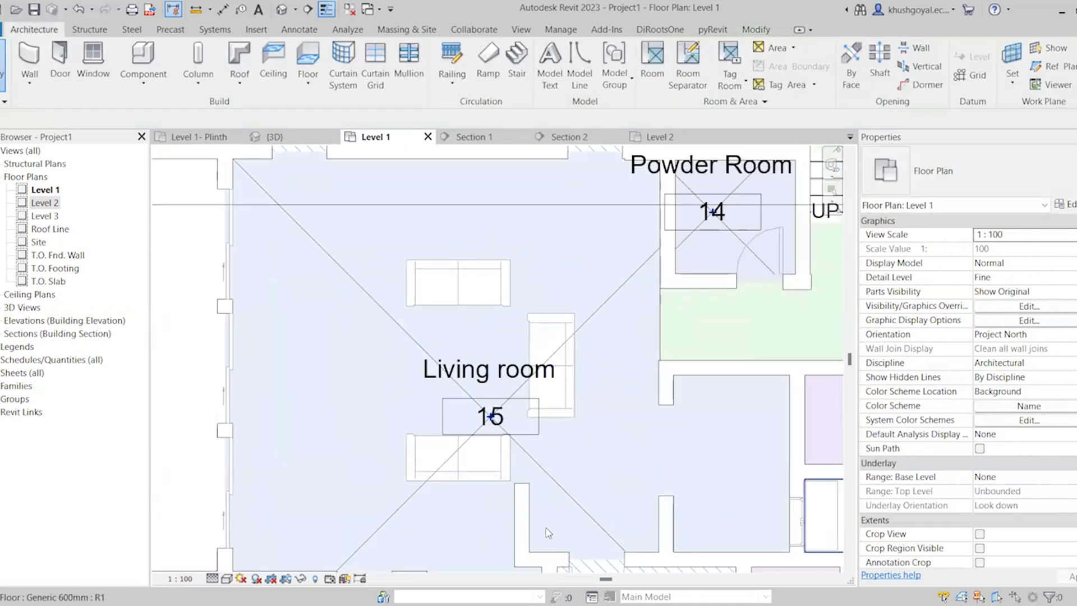
{"action": "left_click", "coordinate": [137, 58]}
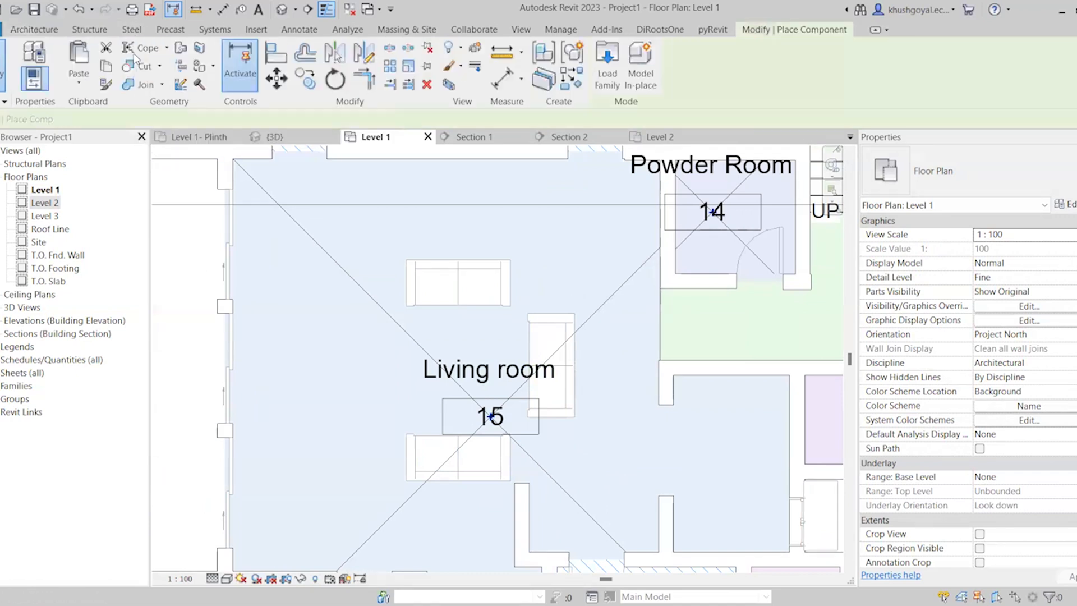
{"action": "left_click", "coordinate": [609, 73]}
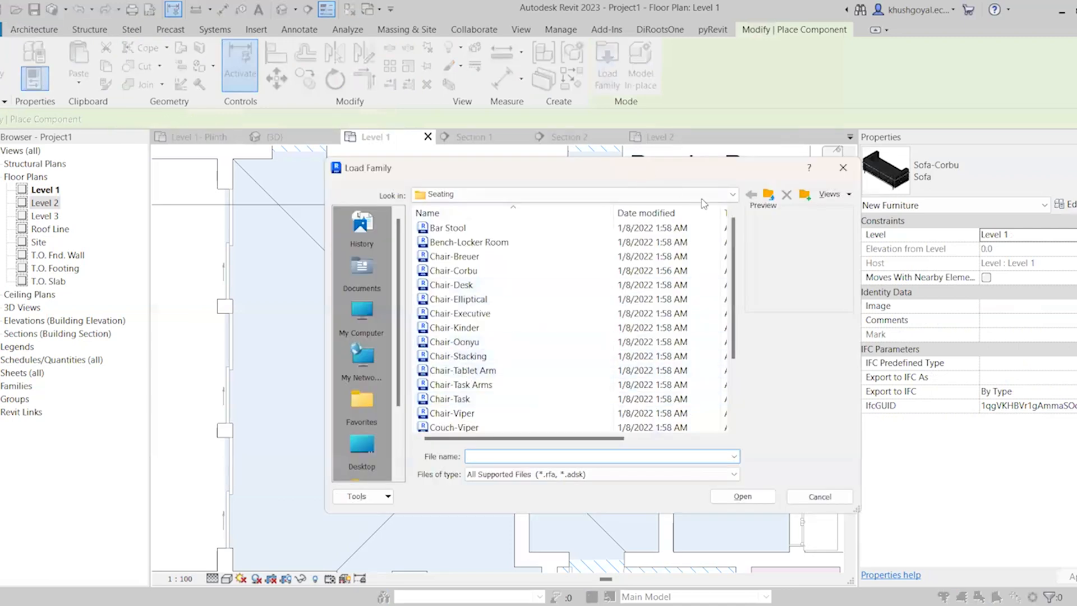
{"action": "left_click", "coordinate": [771, 201]}
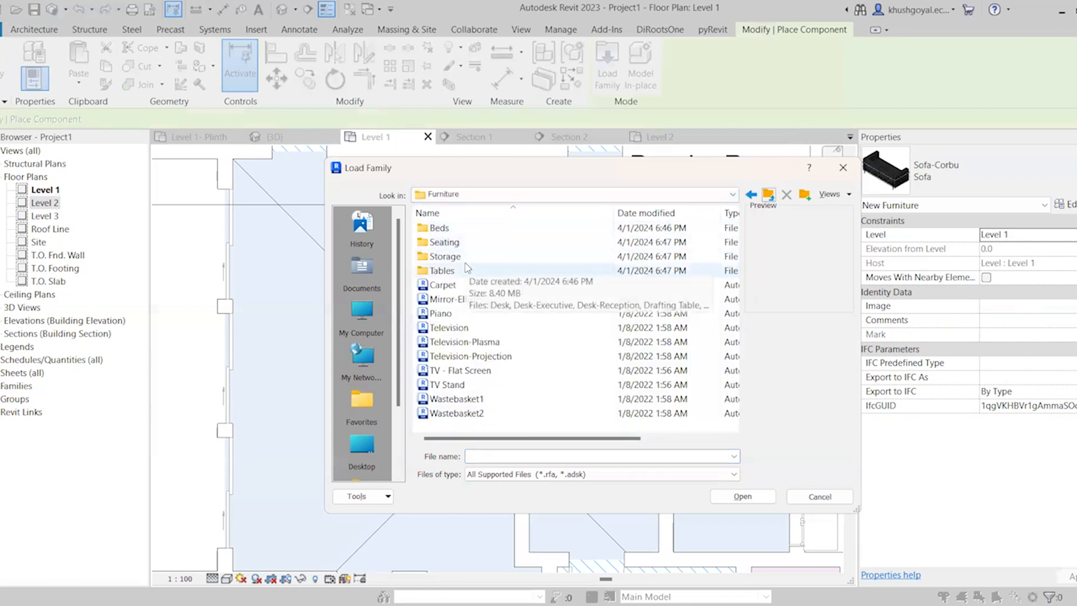
{"action": "double_click", "coordinate": [476, 272]}
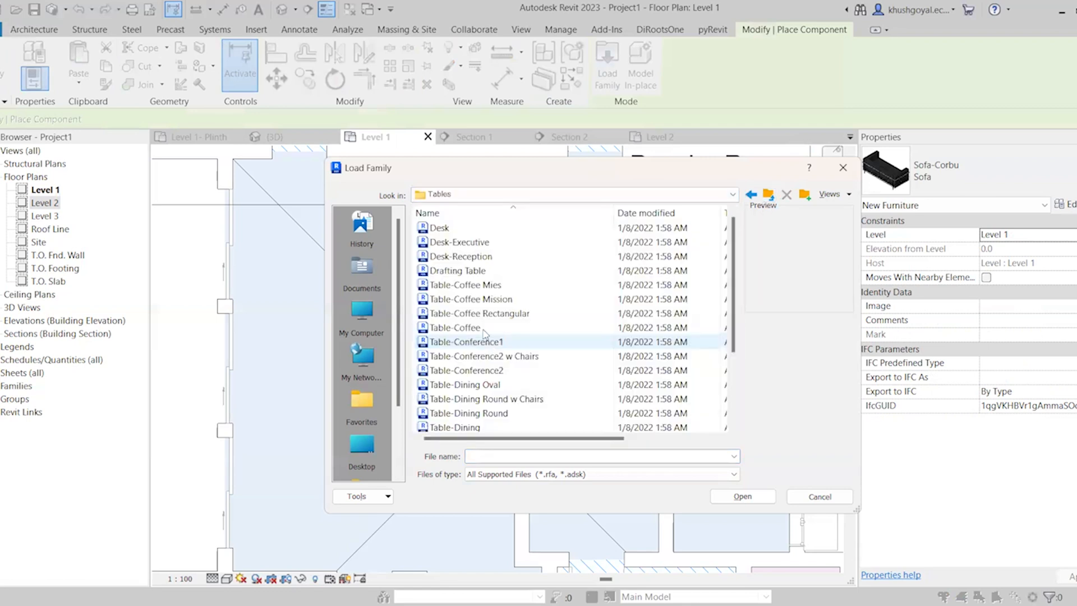
{"action": "left_click", "coordinate": [487, 333]}
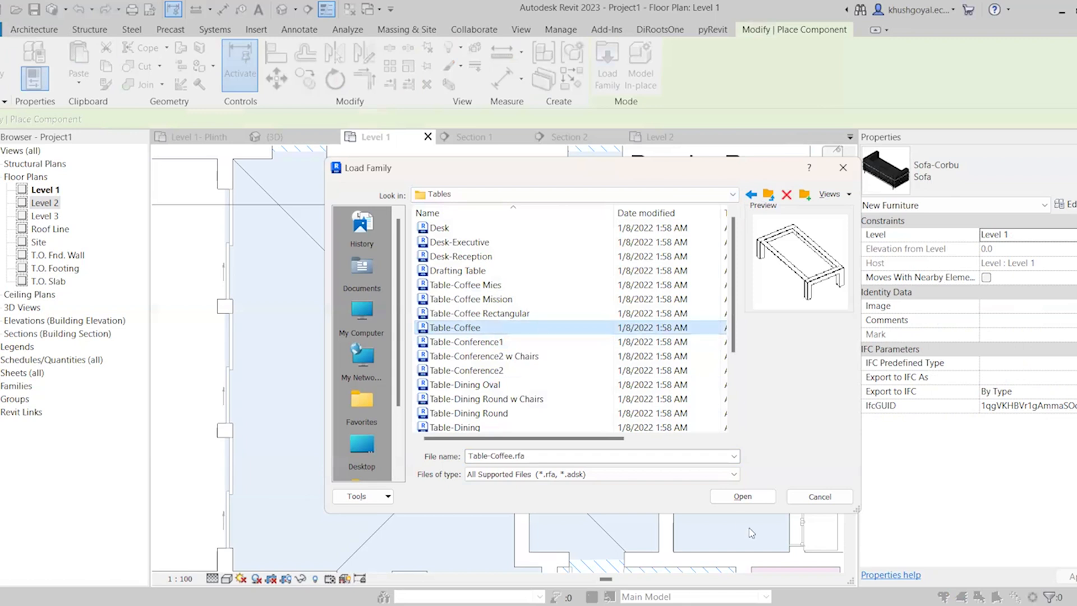
{"action": "left_click", "coordinate": [760, 501]}
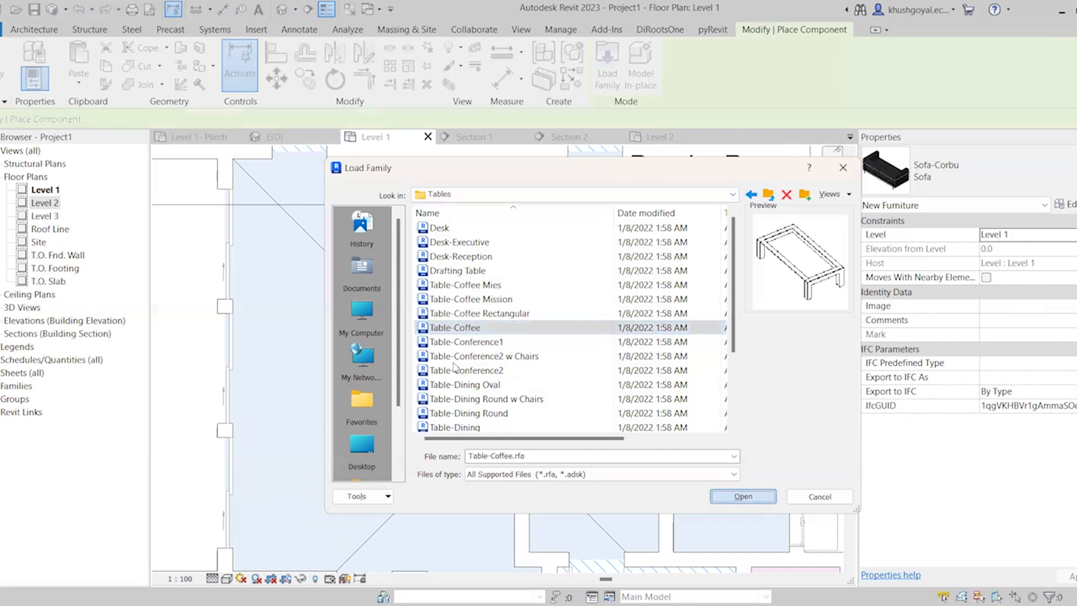
Place one 24" x 24" x 24" Table-Coffee in the middle of the sofa group and end the placement
{"action": "scroll", "coordinate": [470, 428], "scroll_direction": "up", "scroll_amount": 2}
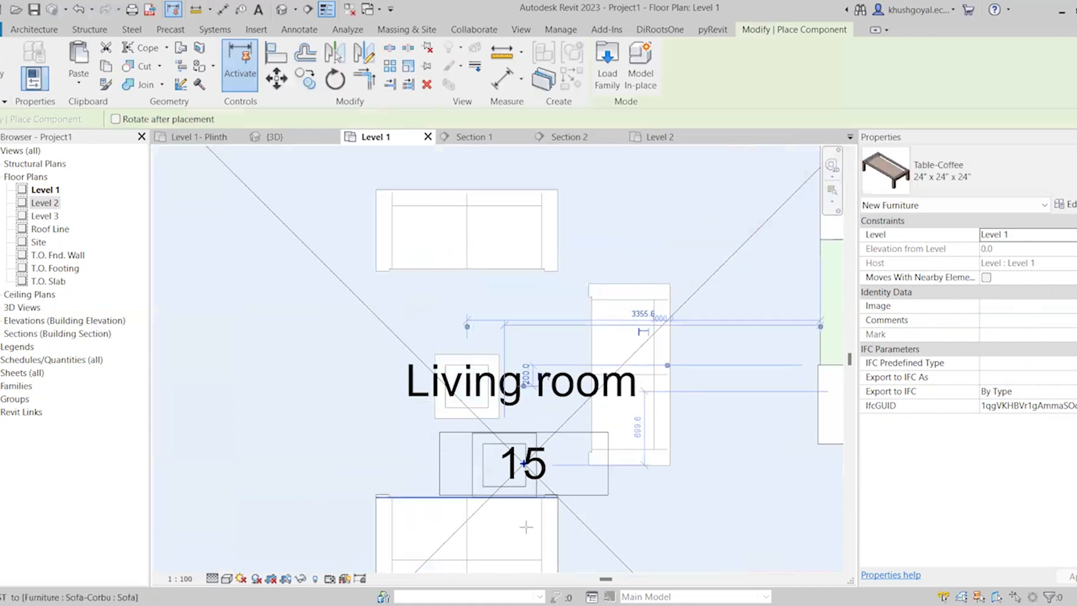
{"action": "scroll", "coordinate": [513, 420], "scroll_direction": "down", "scroll_amount": 2}
{"action": "key", "text": "Escape"}
{"action": "key", "text": "Escape"}
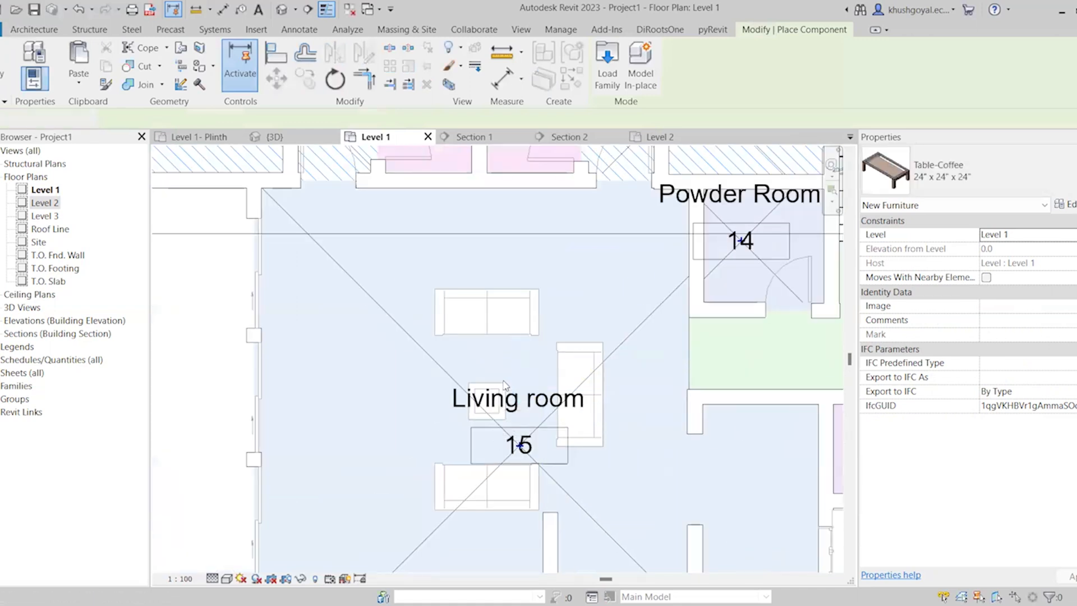
Examine the upper sofa's level options and its type properties, including materials and dimensions
{"action": "left_click", "coordinate": [525, 315]}
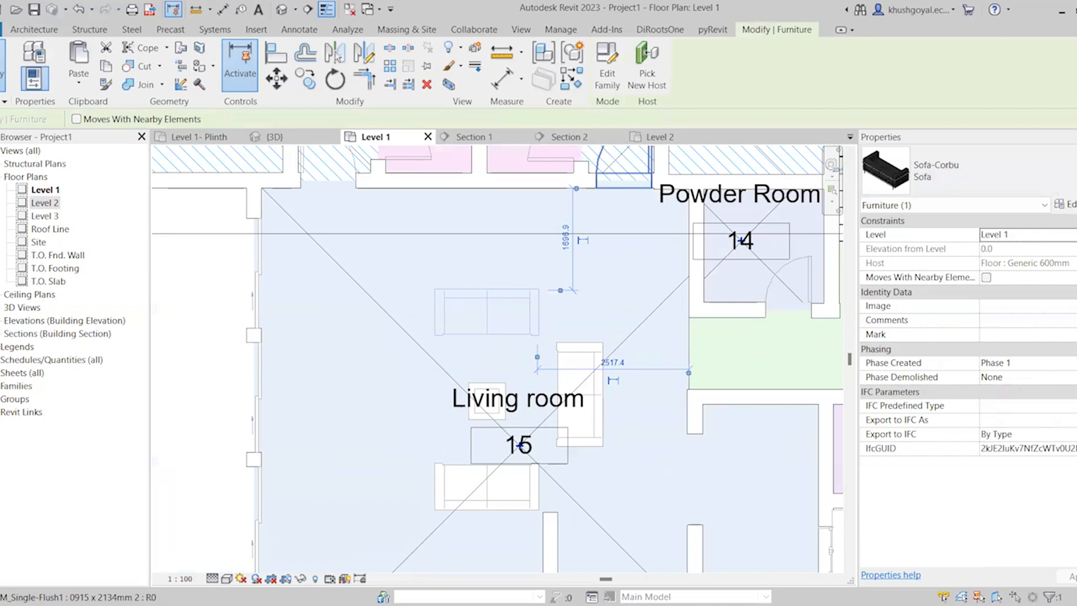
{"action": "left_click", "coordinate": [1027, 235]}
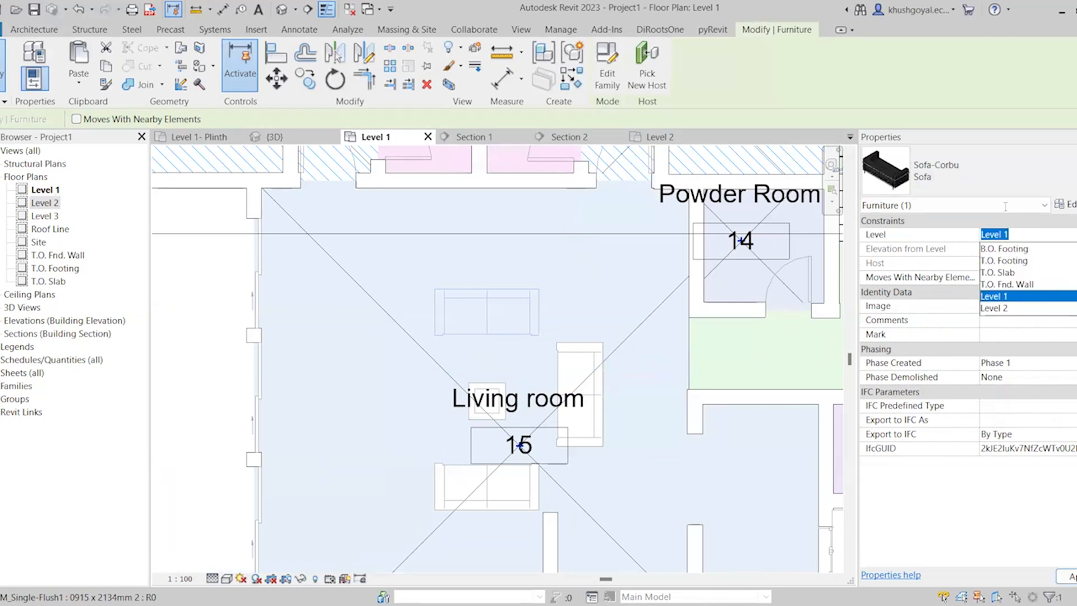
{"action": "left_click", "coordinate": [1074, 235]}
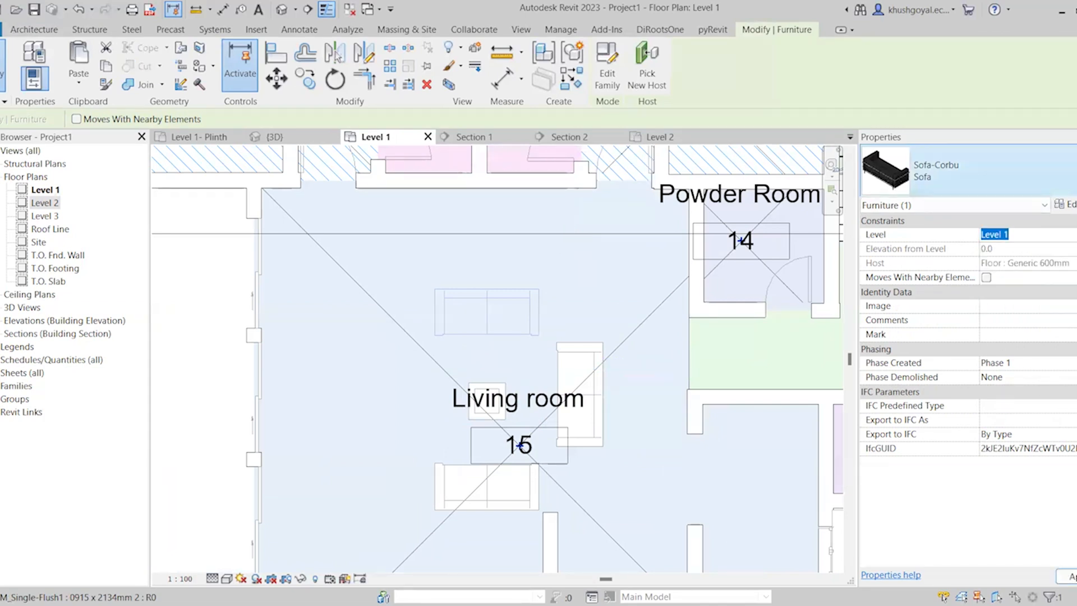
{"action": "left_click", "coordinate": [1064, 204]}
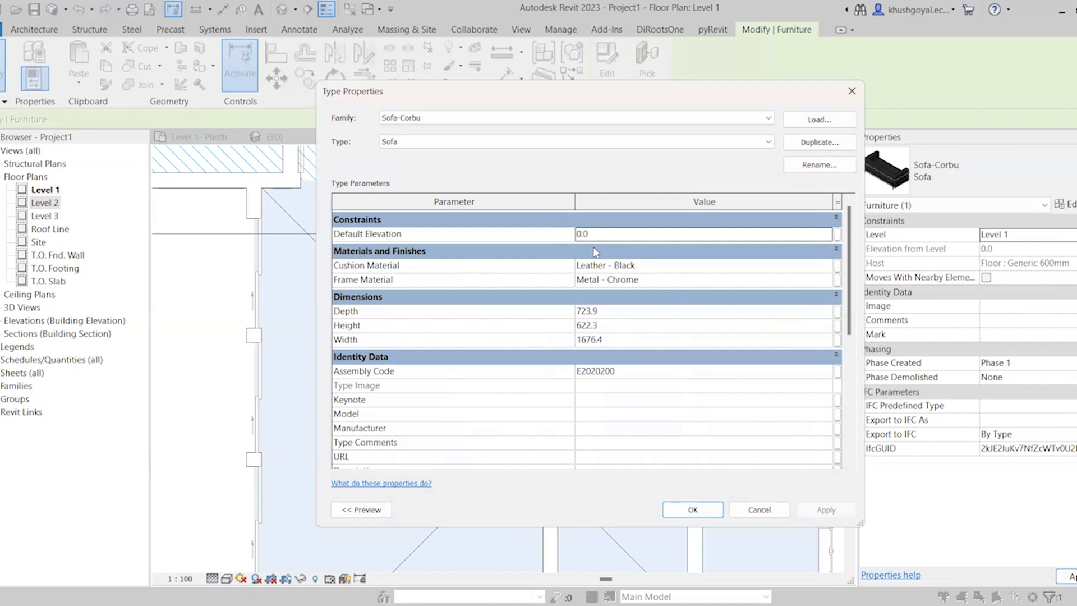
{"action": "left_click", "coordinate": [693, 509]}
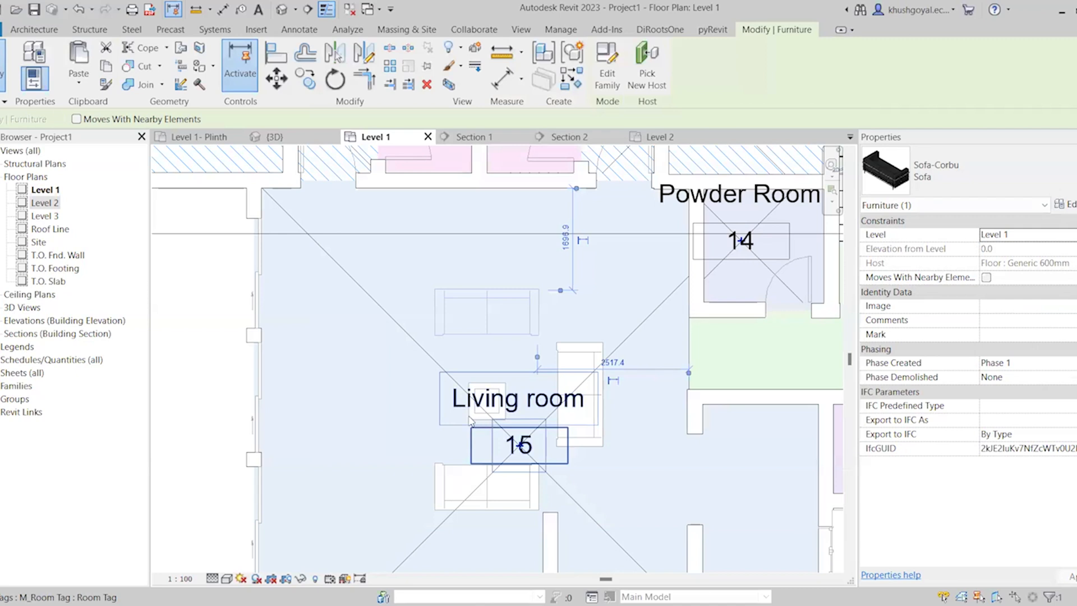
Move the living room tag off the furniture to the clear area above the upper sofa
{"action": "left_click", "coordinate": [548, 441]}
{"action": "left_click_drag", "start_coordinate": [548, 440], "coordinate": [538, 254]}
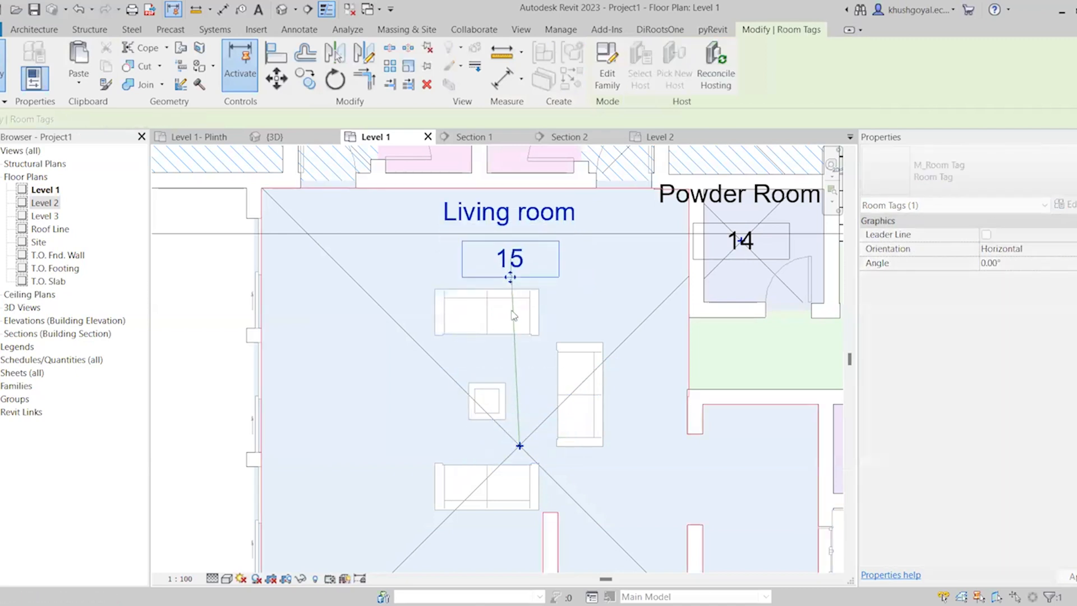
Examine the coffee table's type properties, including its available size types, dimensions and identity data
{"action": "left_click", "coordinate": [497, 404]}
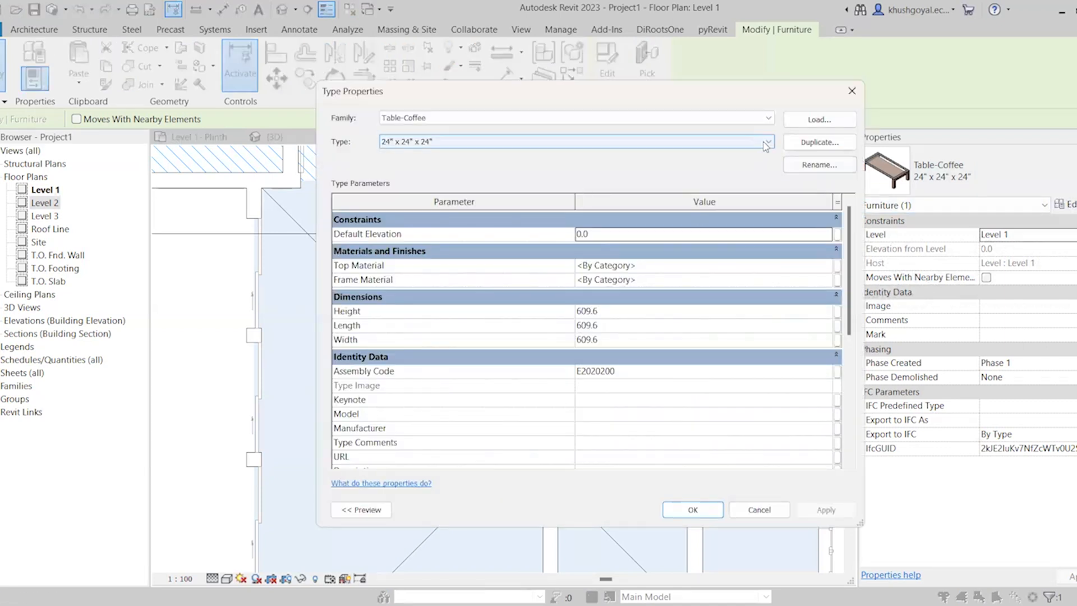
{"action": "left_click", "coordinate": [643, 145]}
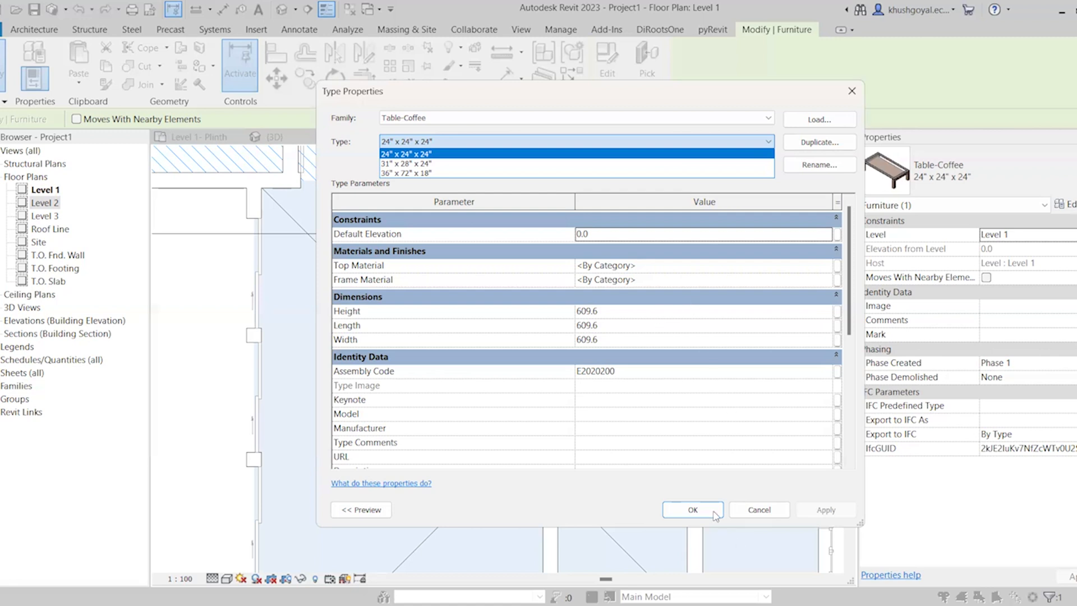
{"action": "left_click", "coordinate": [626, 422]}
{"action": "scroll", "coordinate": [626, 422], "scroll_direction": "down", "scroll_amount": 5}
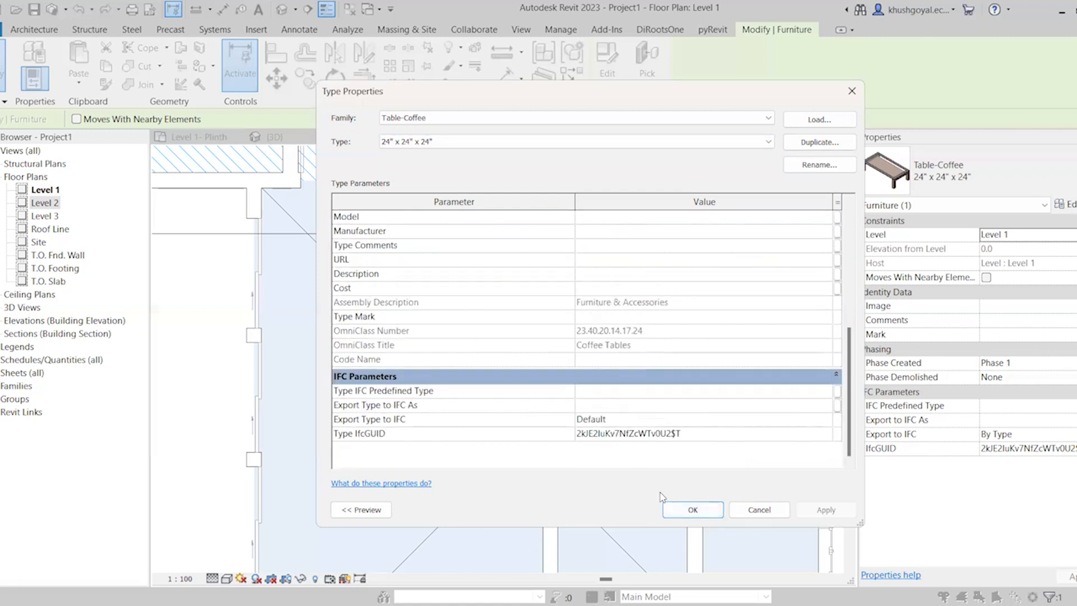
{"action": "left_click", "coordinate": [682, 520]}
{"action": "scroll", "coordinate": [673, 369], "scroll_direction": "down", "scroll_amount": 4}
{"action": "key", "text": "Escape"}
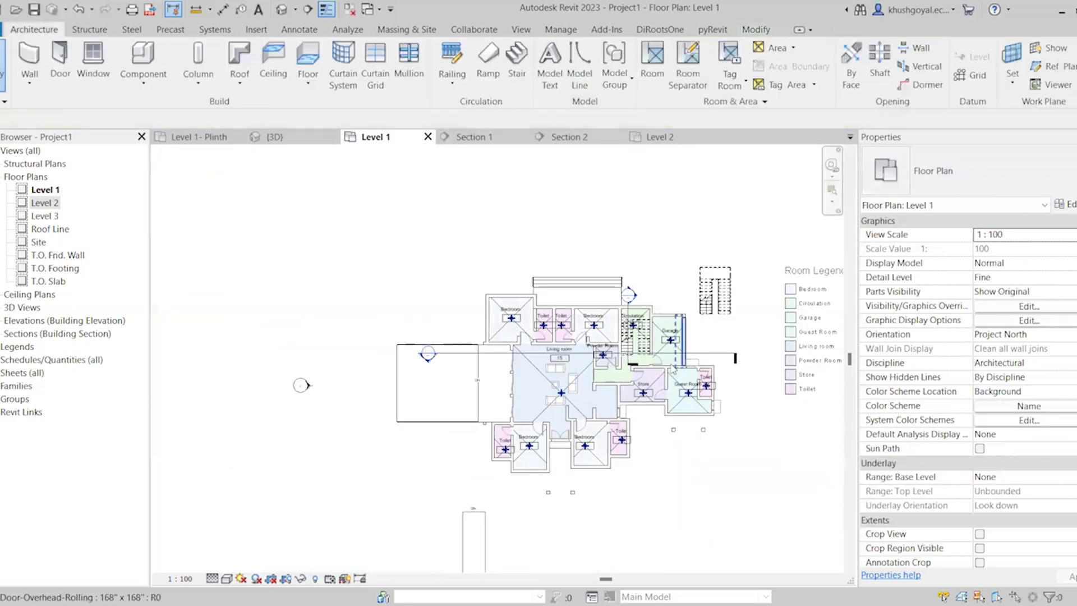
{"action": "scroll", "coordinate": [673, 369], "scroll_direction": "up", "scroll_amount": 2}
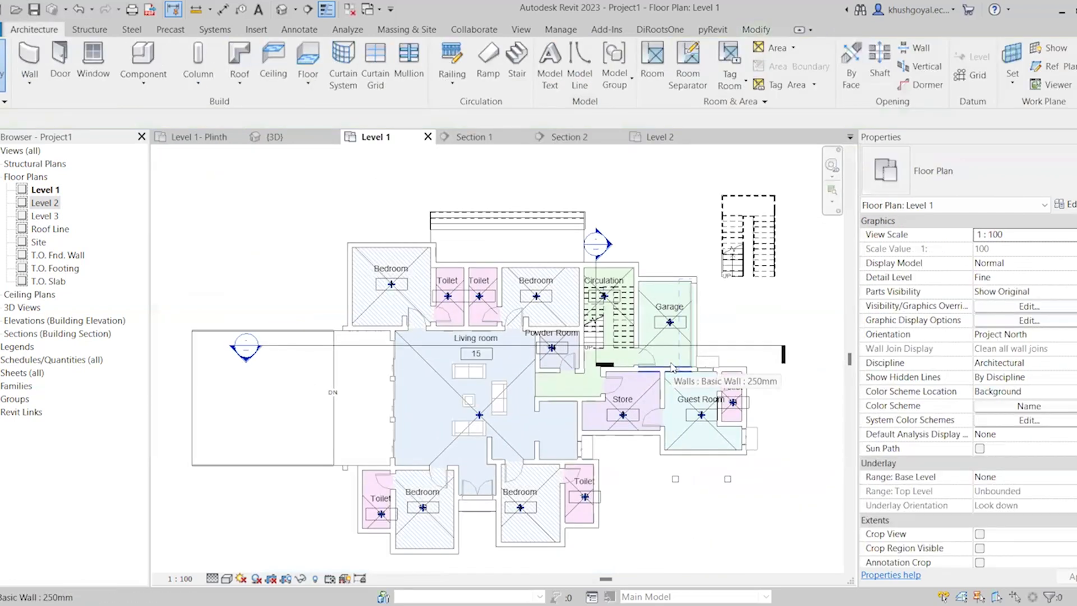